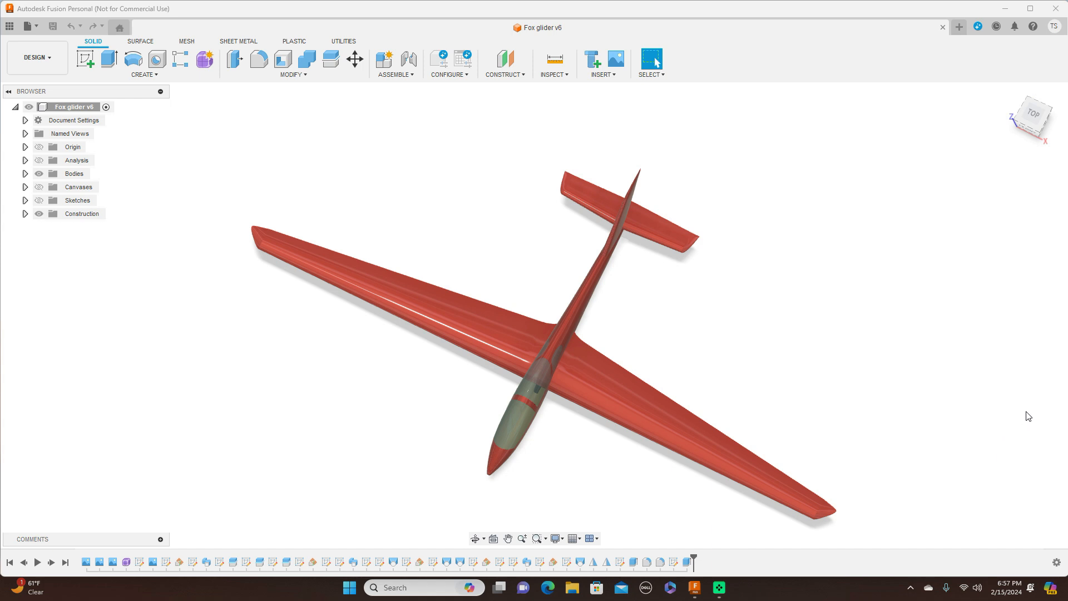
- Examine the finished Fox glider model from the right side and from several angled views
click(1039, 137)
mouse_move(1033, 120)
mouse_down()
mouse_move(1035, 152)
mouse_move(1067, 122)
mouse_move(1049, 112)
mouse_move(1034, 119)
mouse_up()
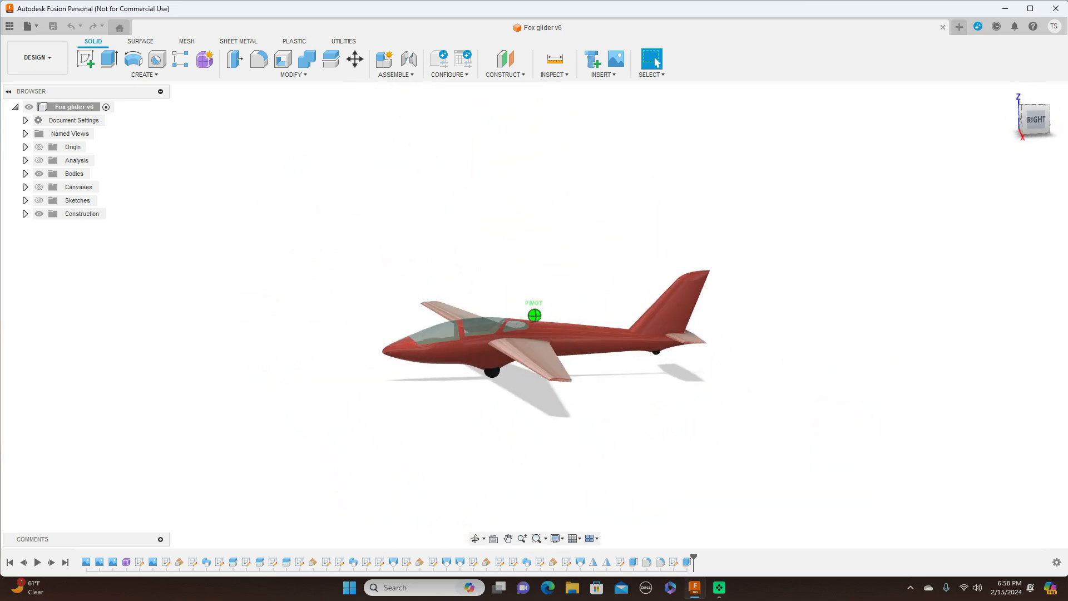
click(1039, 125)
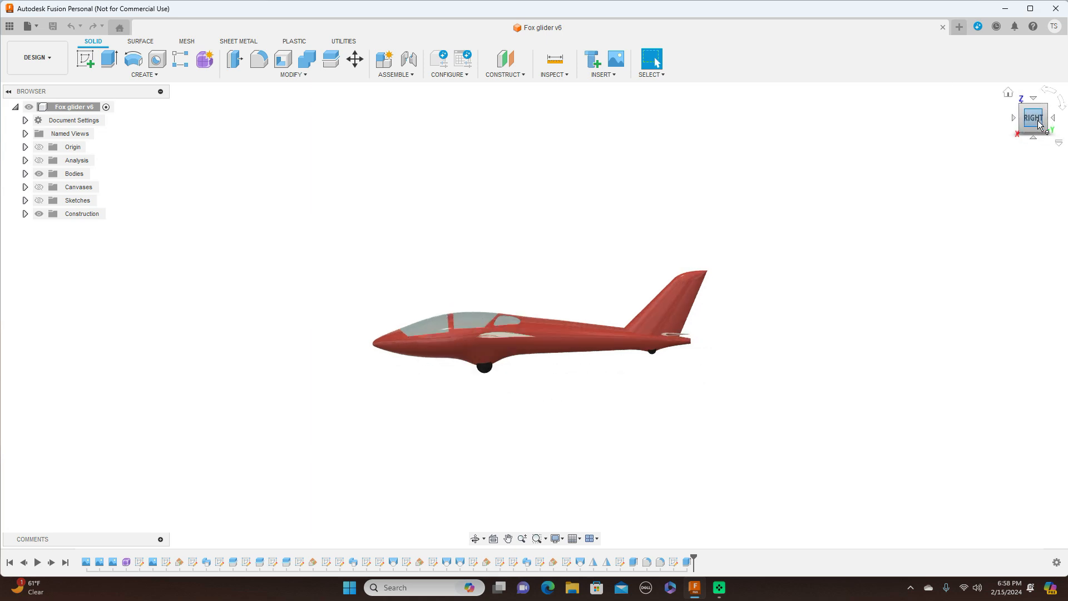
drag(1023, 109, 1022, 122)
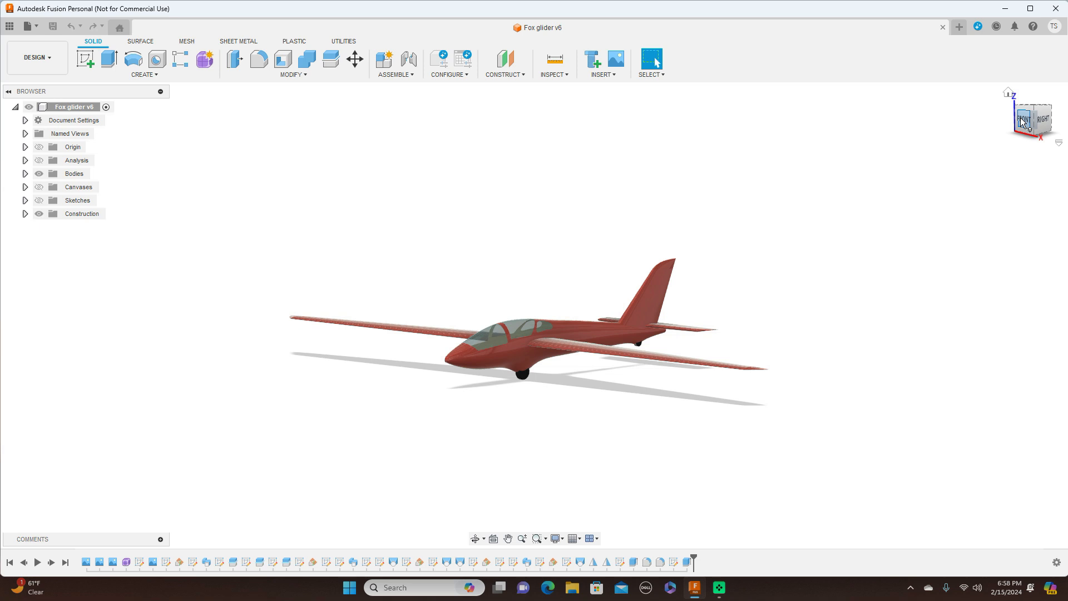
drag(1027, 110, 1040, 109)
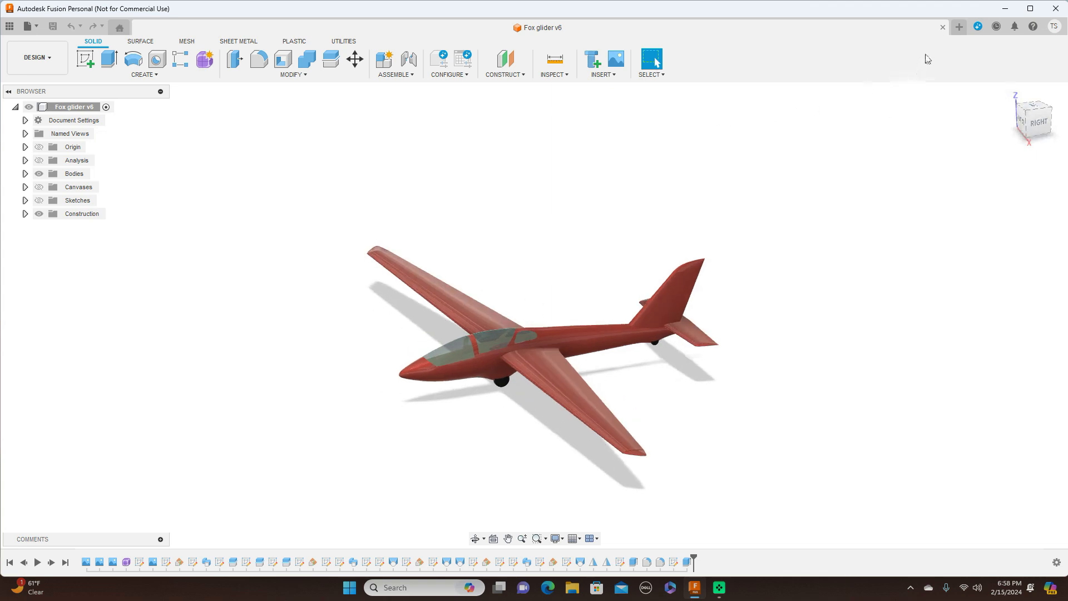
- Create a new empty design and orient it to the right view
click(37, 27)
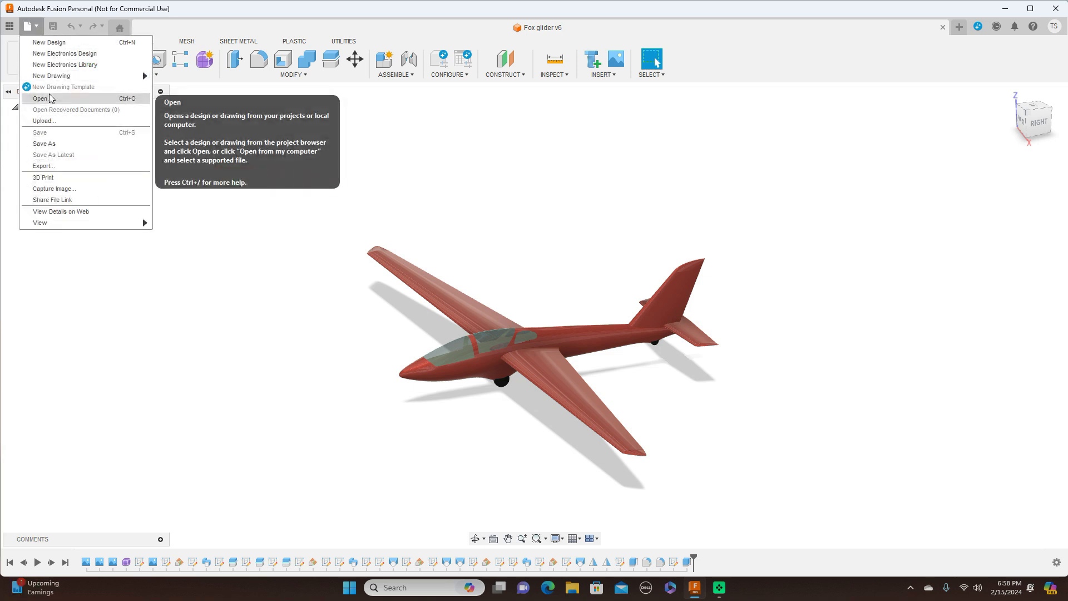
click(49, 42)
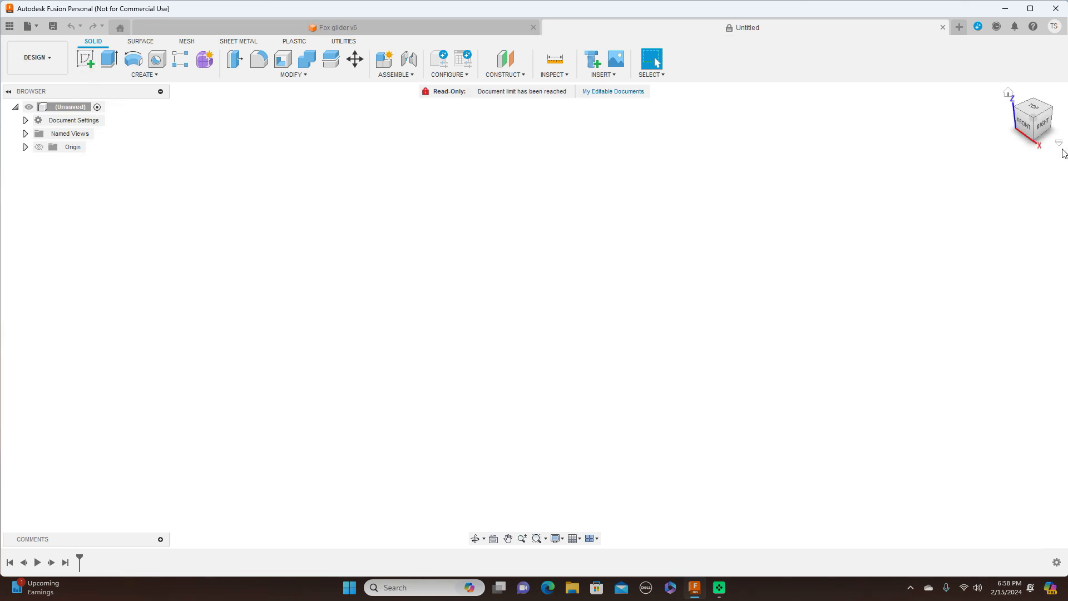
click(1047, 127)
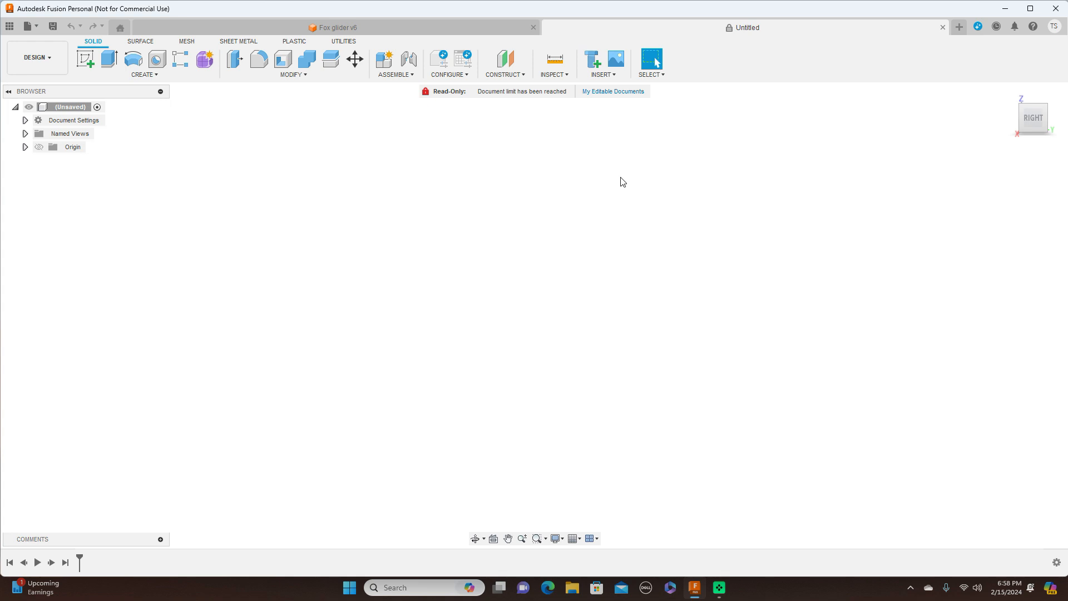
- Start inserting a canvas from the local computer and look through USB Drive (D:) for the glider reference image
click(616, 74)
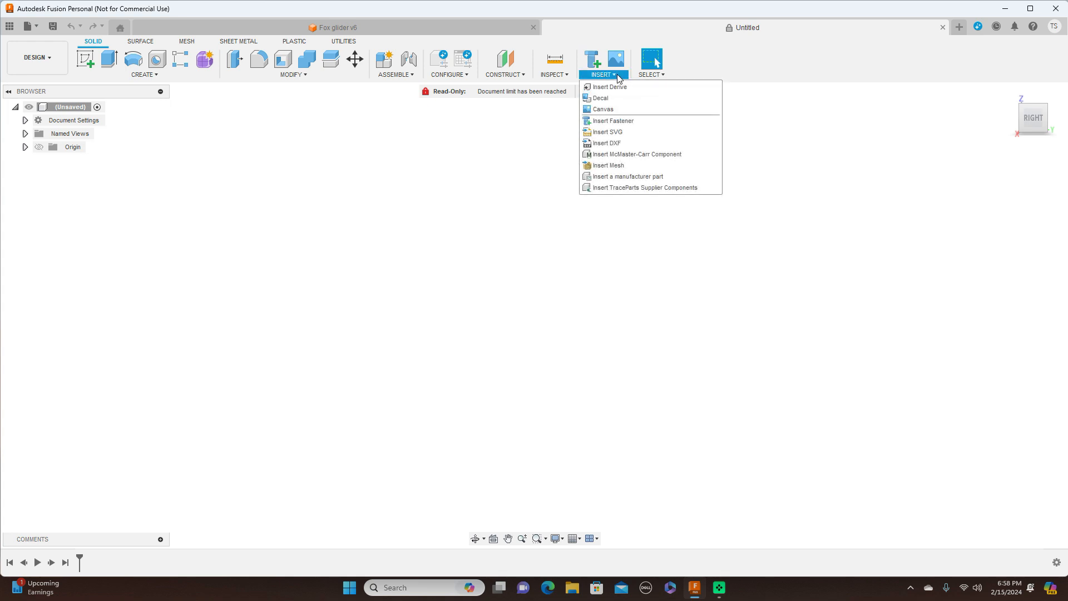
click(614, 109)
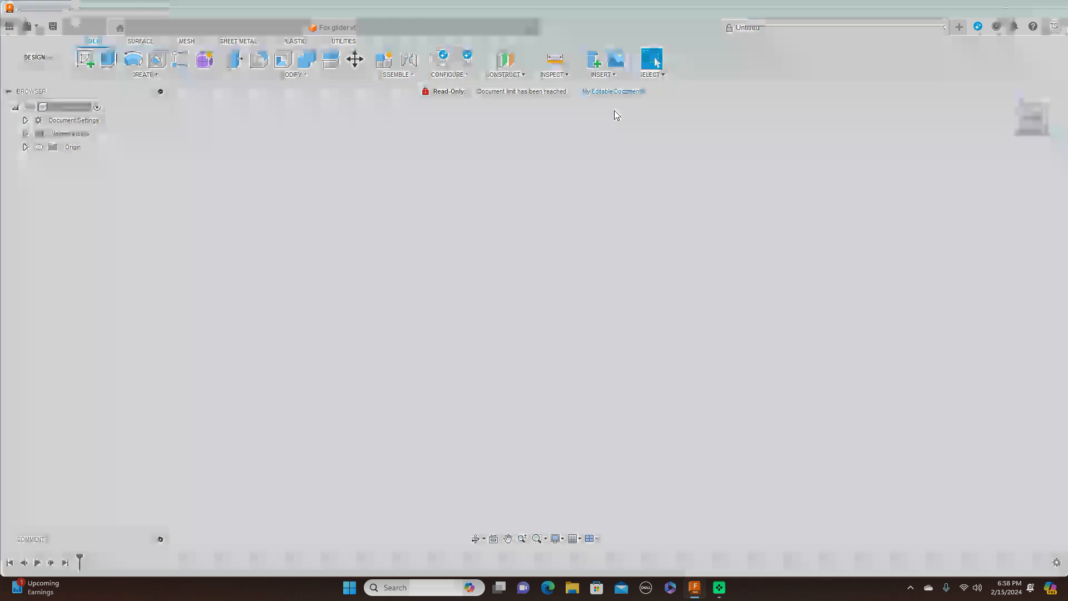
click(395, 408)
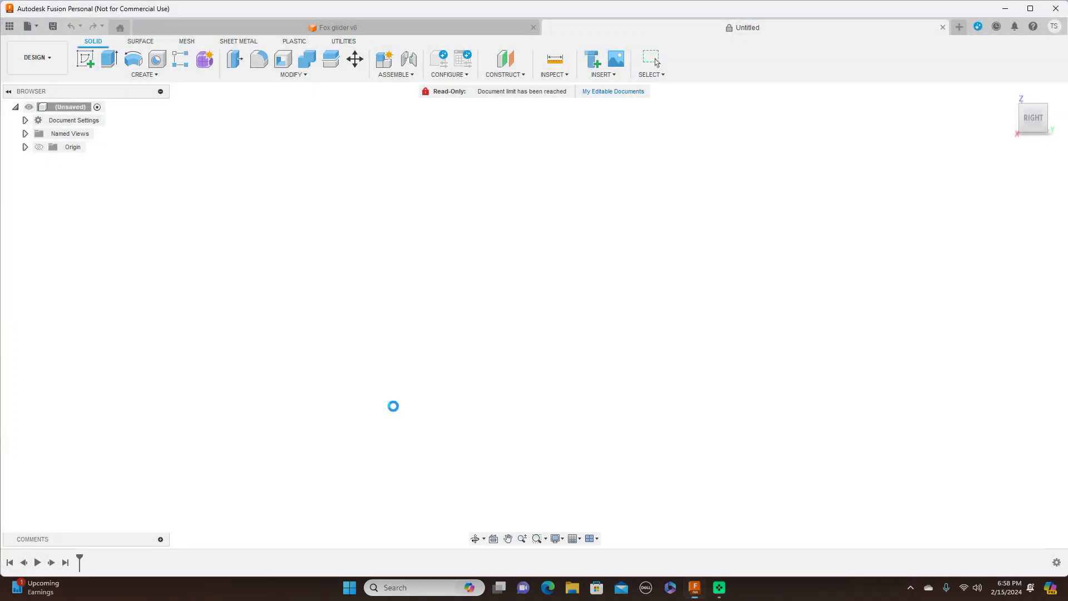
scroll(414, 179, down, 1)
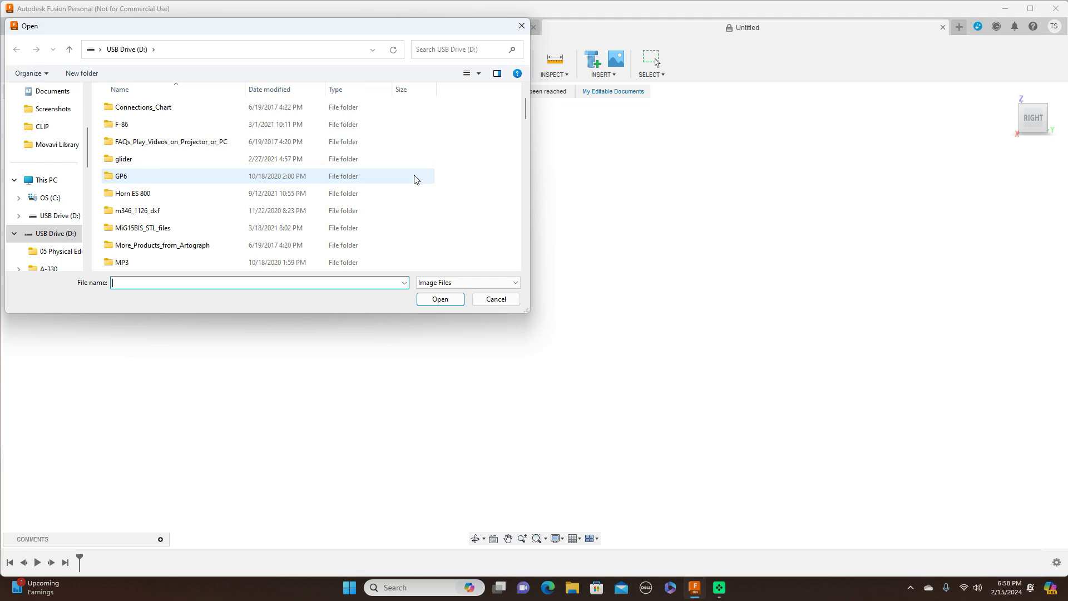
scroll(414, 179, up, 1)
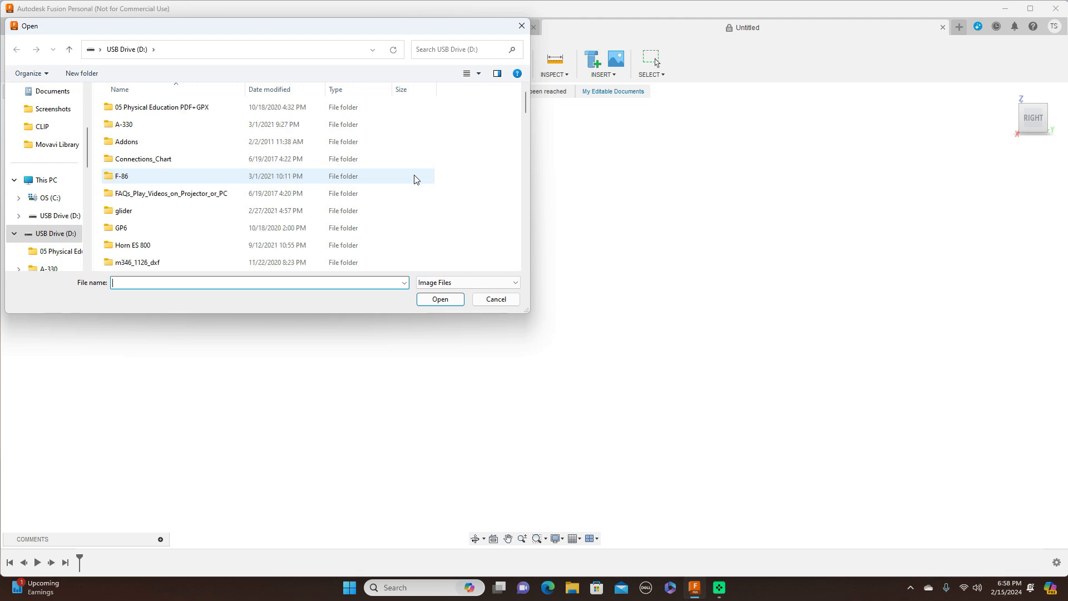
scroll(414, 179, down, 2)
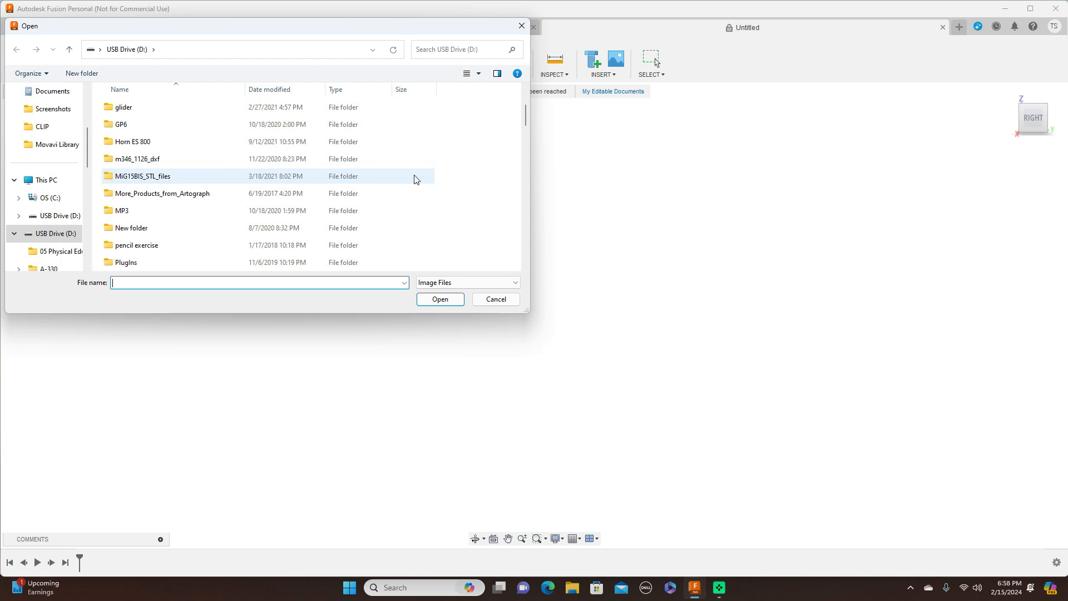
scroll(414, 179, up, 1)
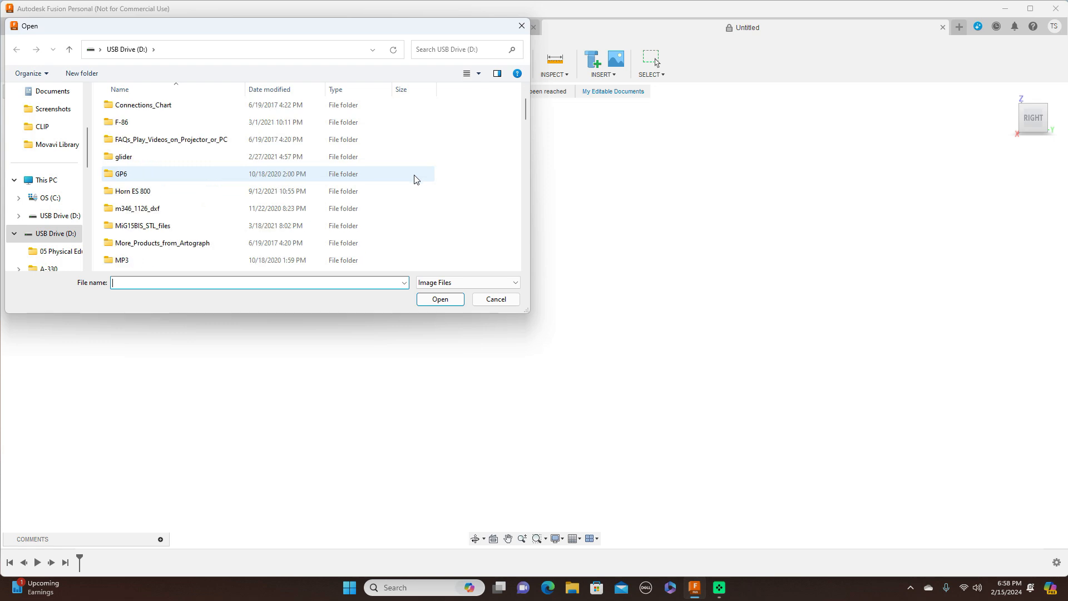
scroll(414, 179, up, 1)
scroll(415, 179, down, 6)
scroll(415, 179, up, 1)
scroll(414, 179, down, 1)
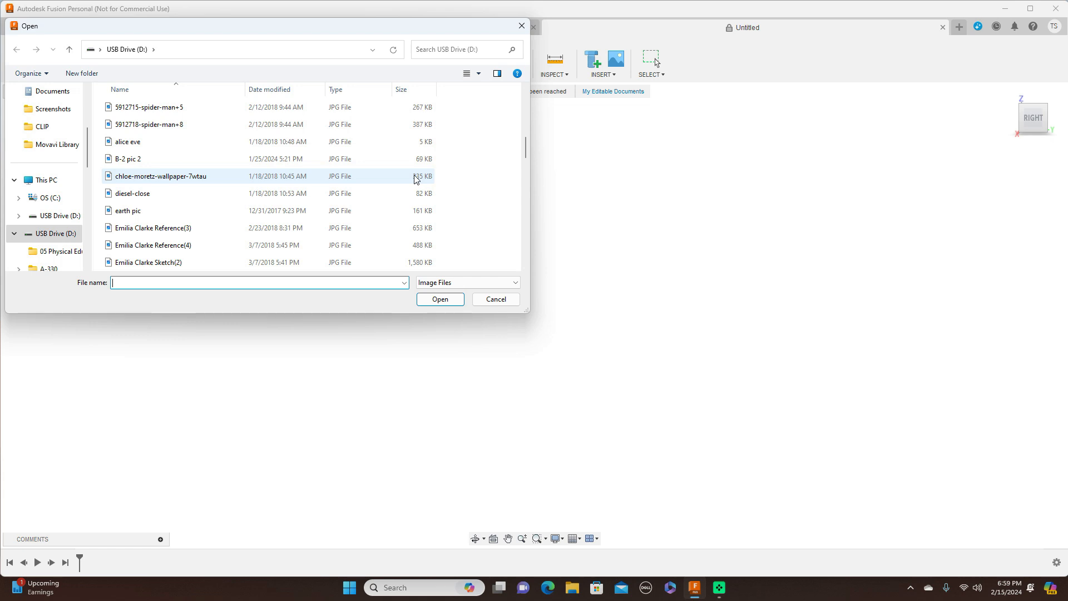
scroll(414, 179, up, 7)
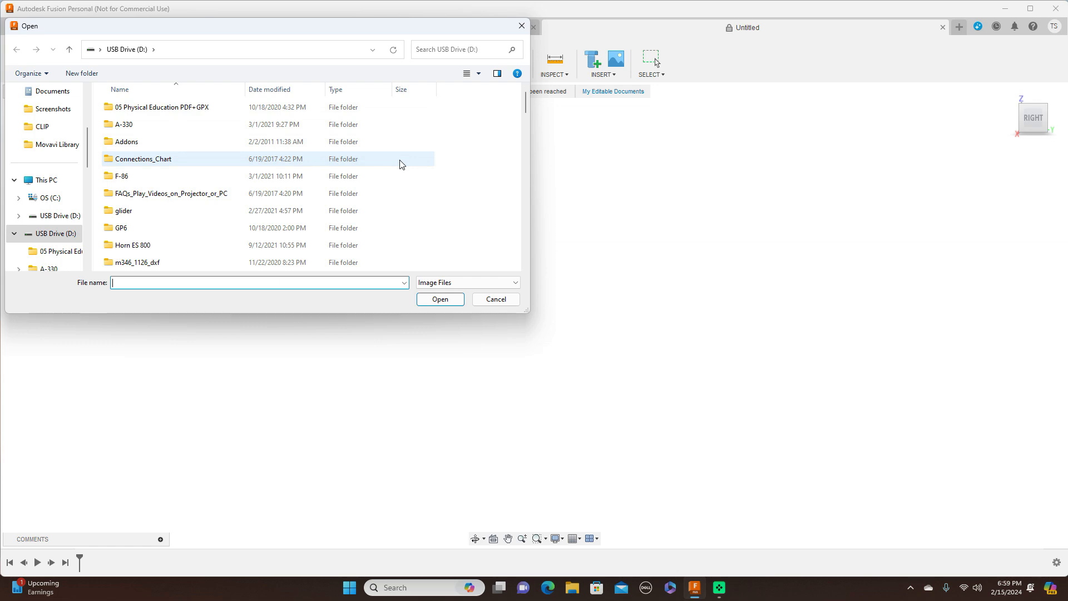
scroll(400, 164, down, 1)
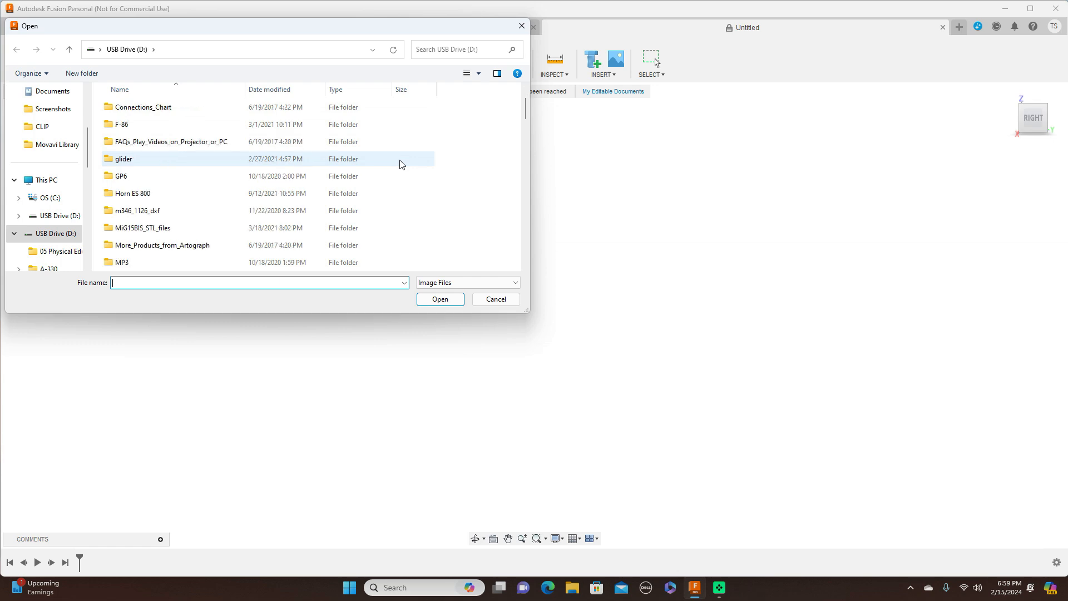
scroll(400, 164, down, 1)
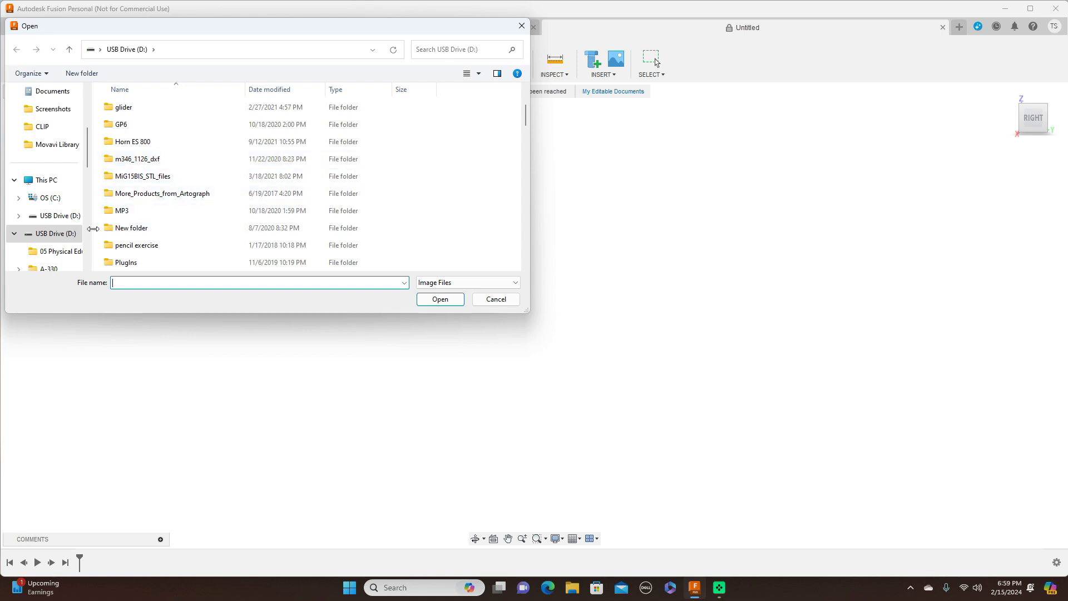
- Load the fox glider JPG from USB Drive (D:) as the canvas image and place it on the YZ plane
click(60, 216)
scroll(374, 190, down, 3)
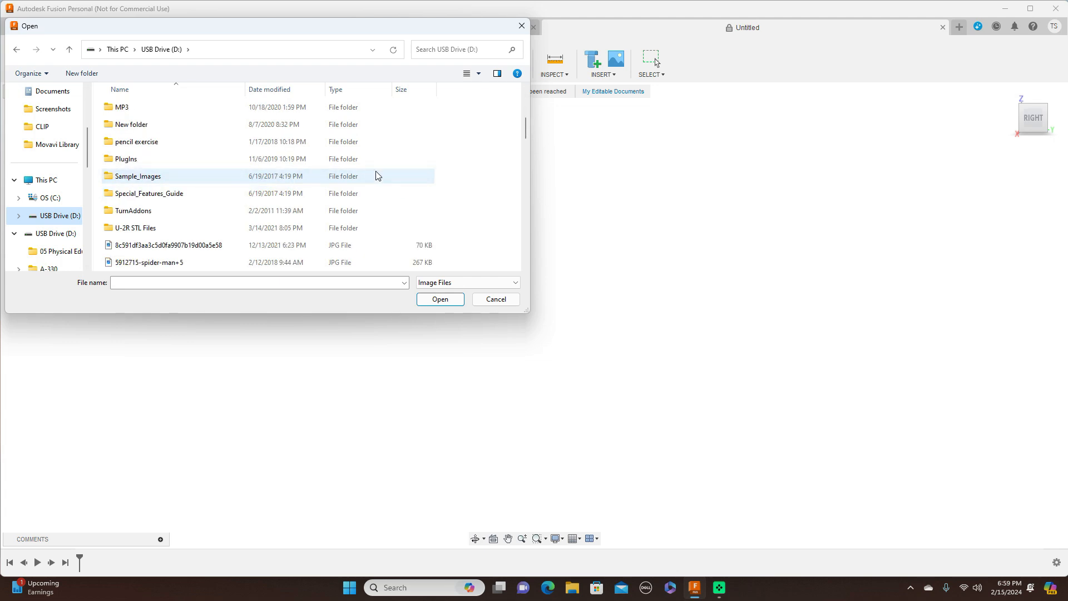
scroll(376, 176, down, 8)
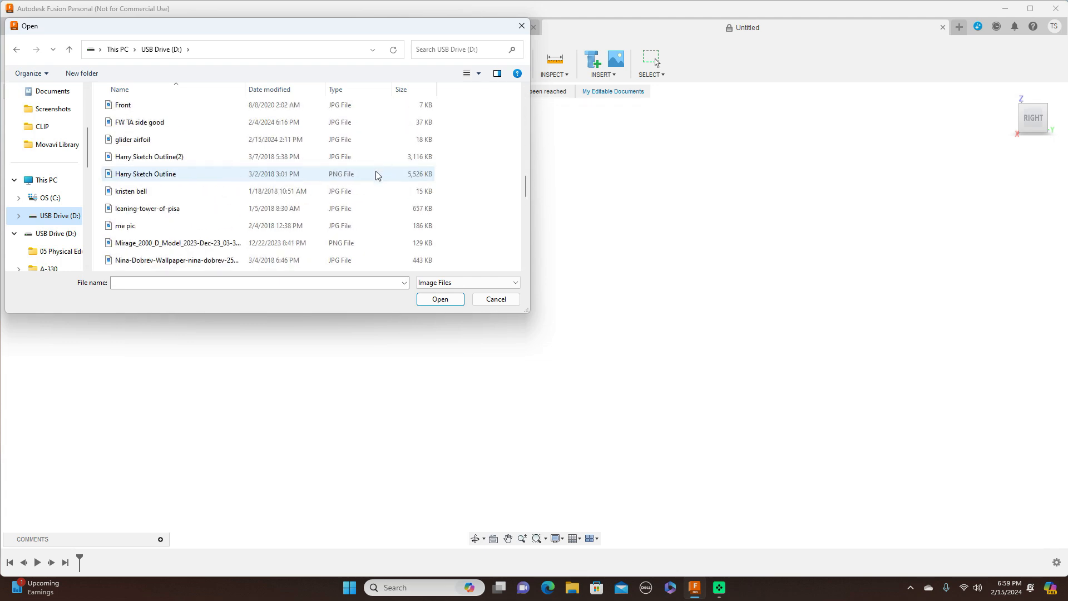
scroll(376, 175, up, 1)
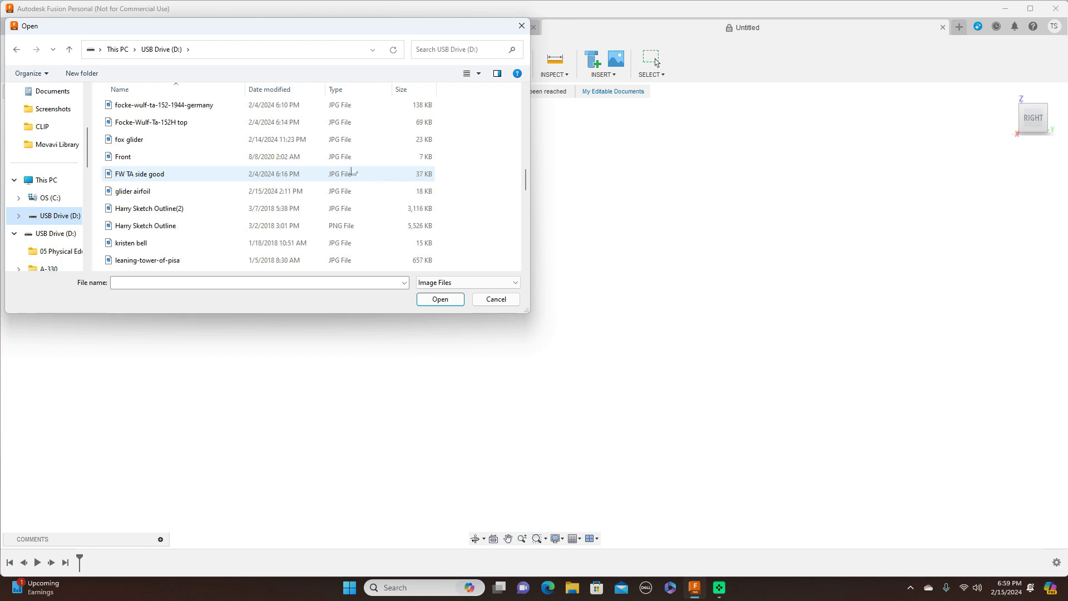
click(147, 139)
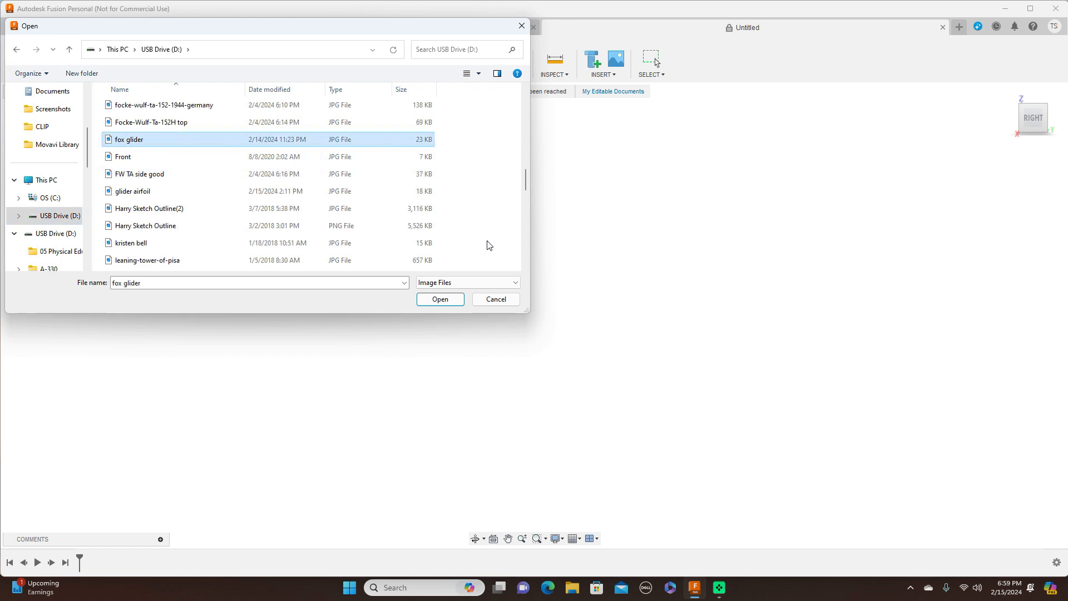
click(455, 302)
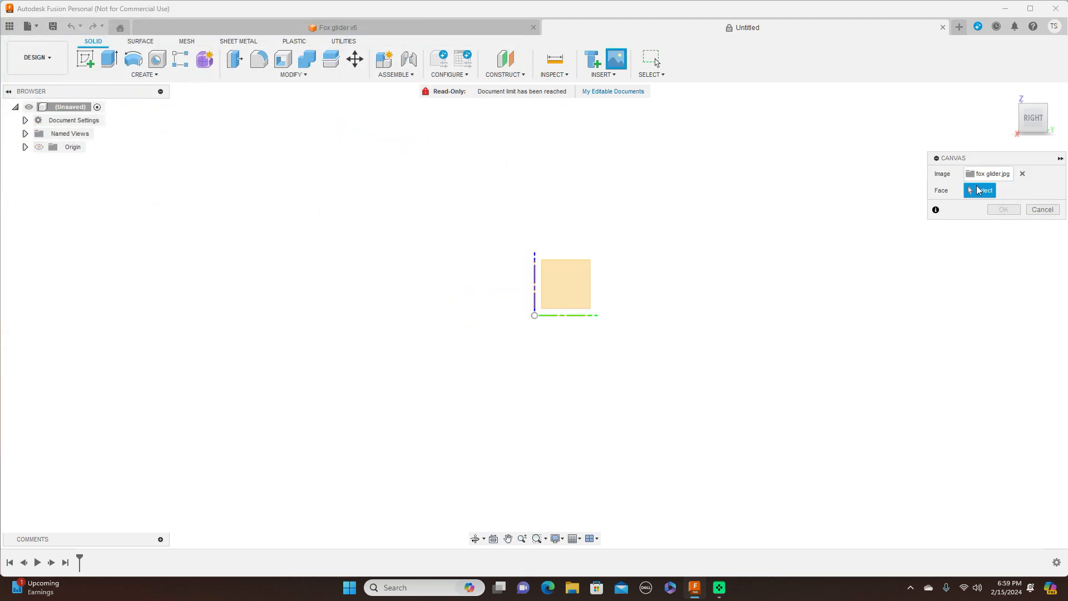
click(578, 294)
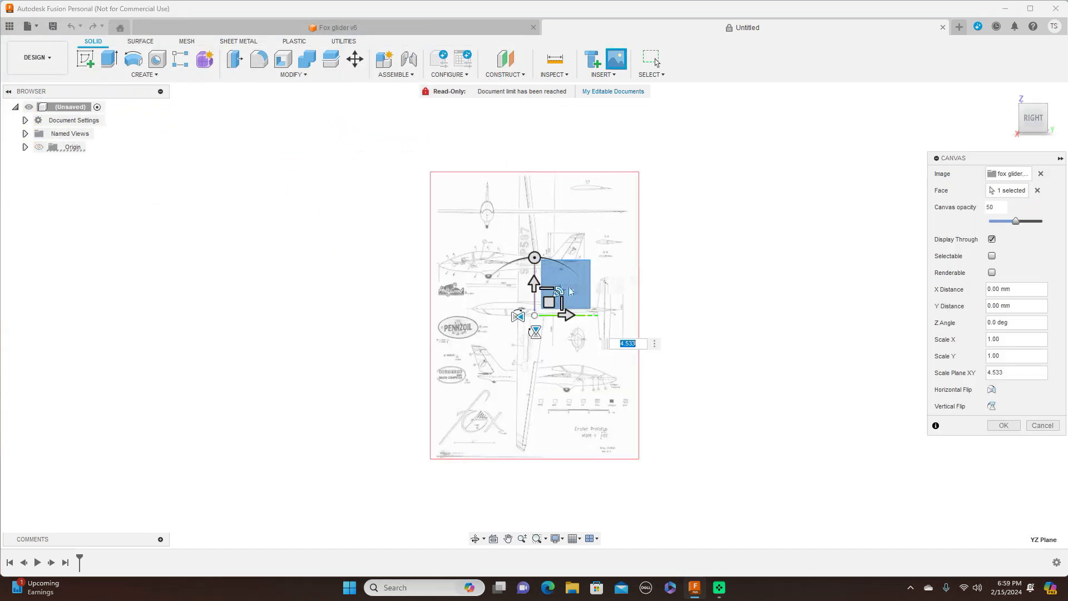
- Enlarge the canvas uniformly to a plane scale of 8.364 and finish inserting it
drag(558, 290, 593, 278)
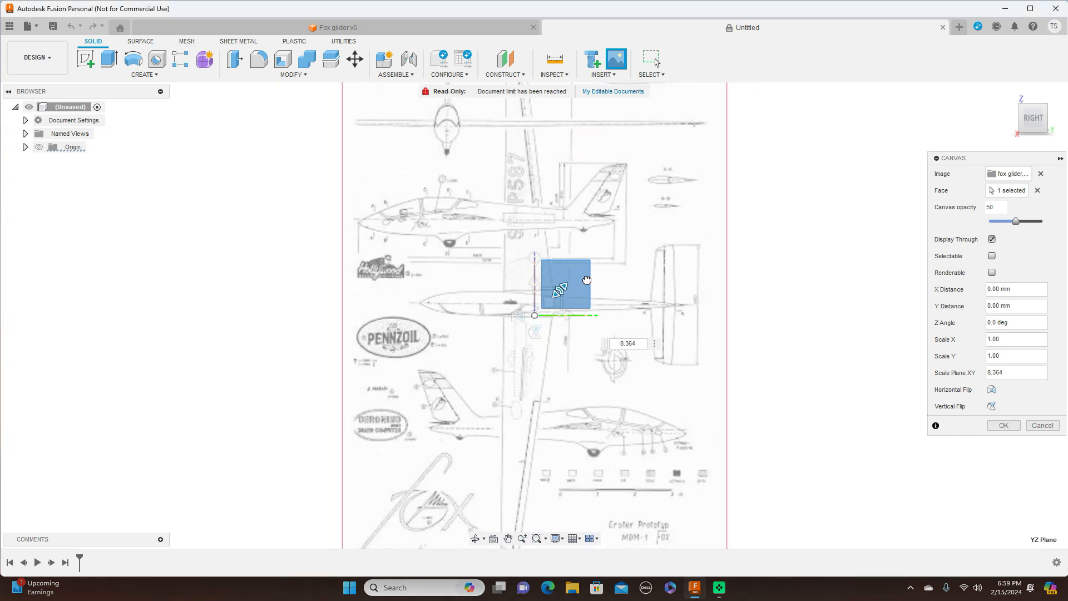
scroll(743, 272, down, 3)
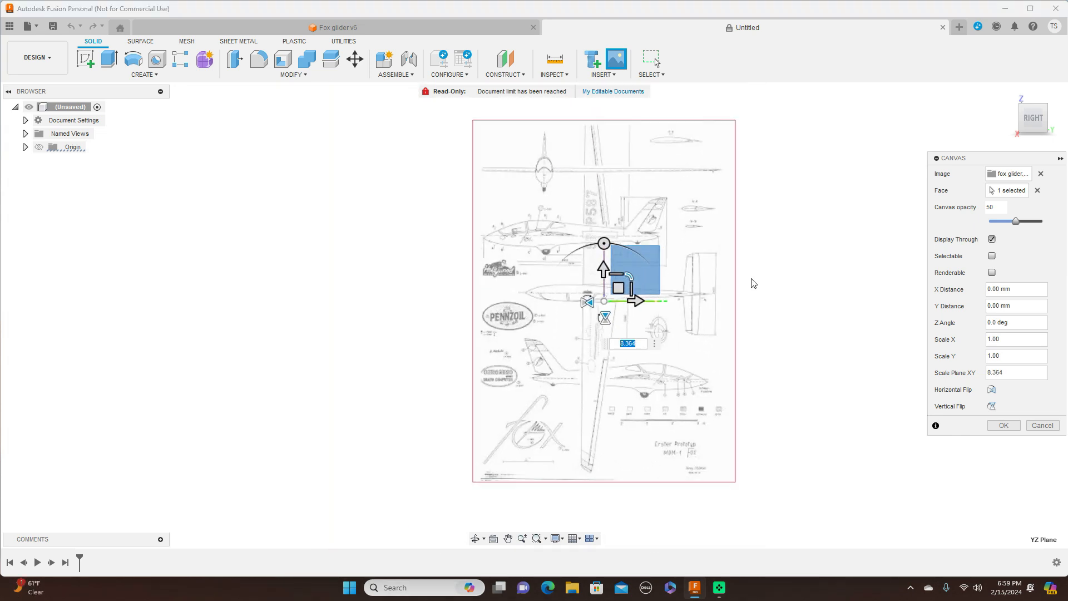
middle_drag(778, 288, 686, 272)
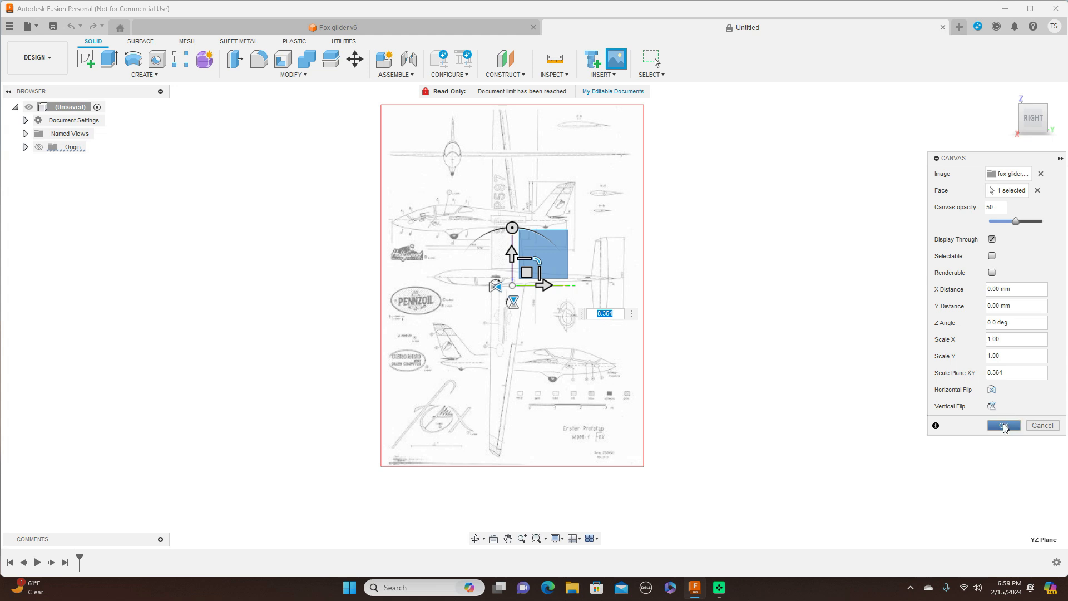
click(1003, 425)
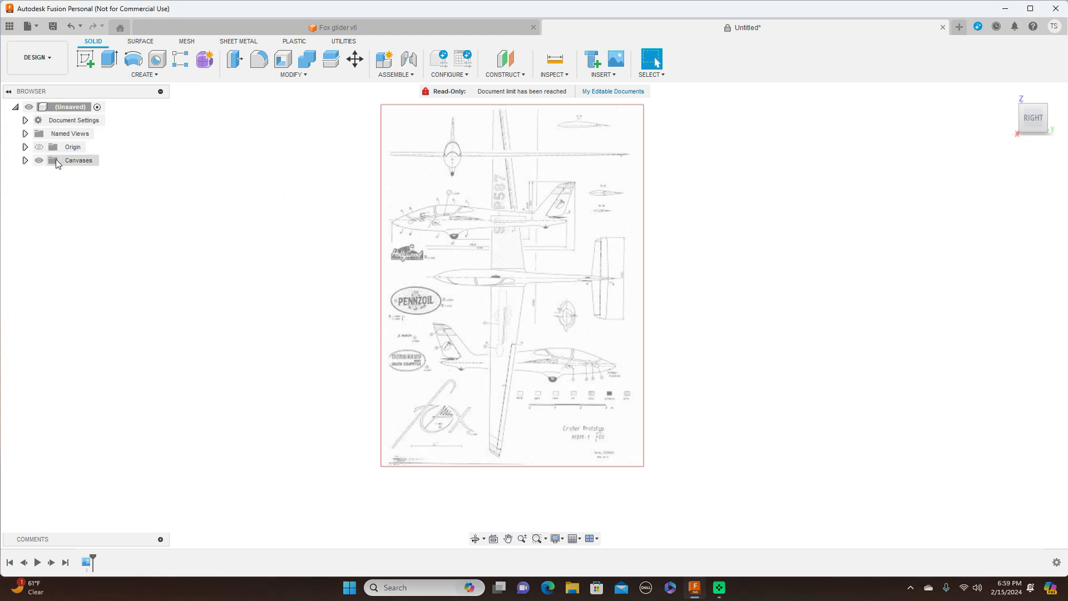
- Rename the fox glider canvas to Side
click(25, 161)
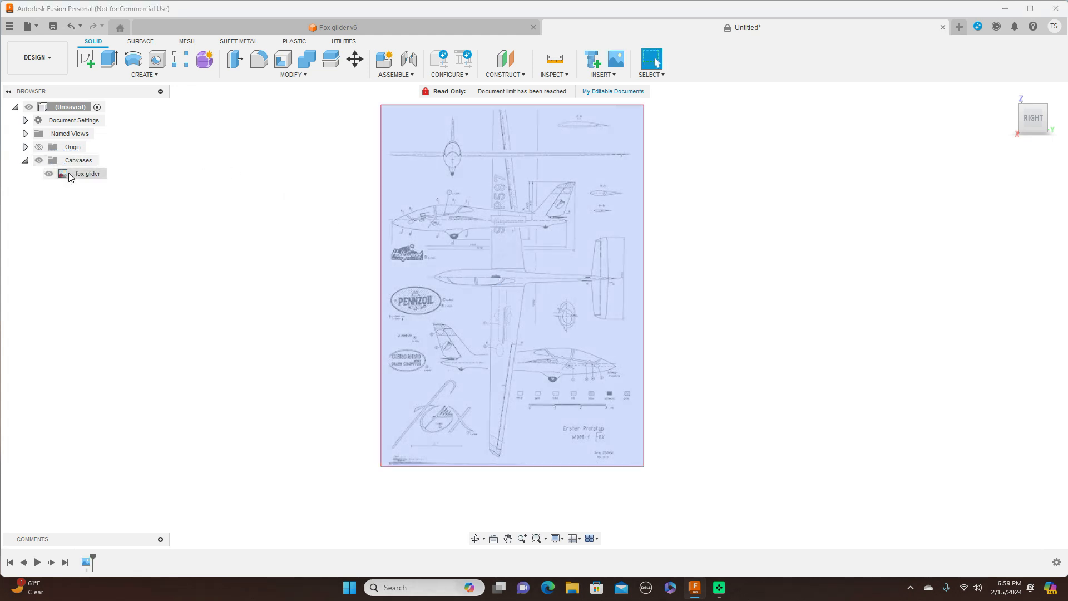
double_click(75, 175)
key(BackSpace)
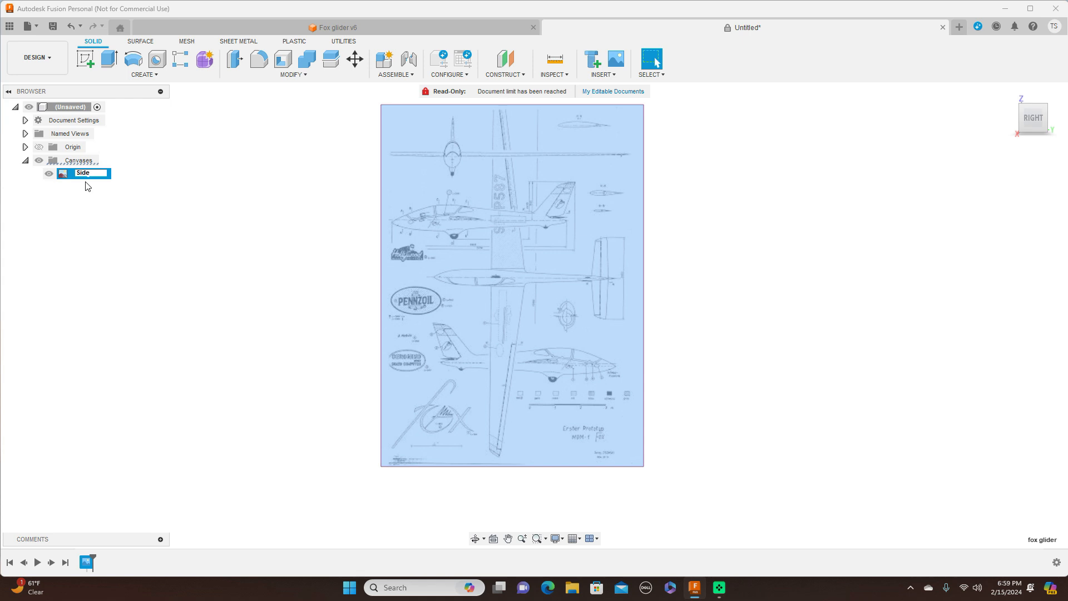
key(Return)
- Calibrate the Side canvas by setting the distance from the nose to the fuselage's tail end in the upper side view to 2000 mm
scroll(301, 229, up, 2)
click(402, 225)
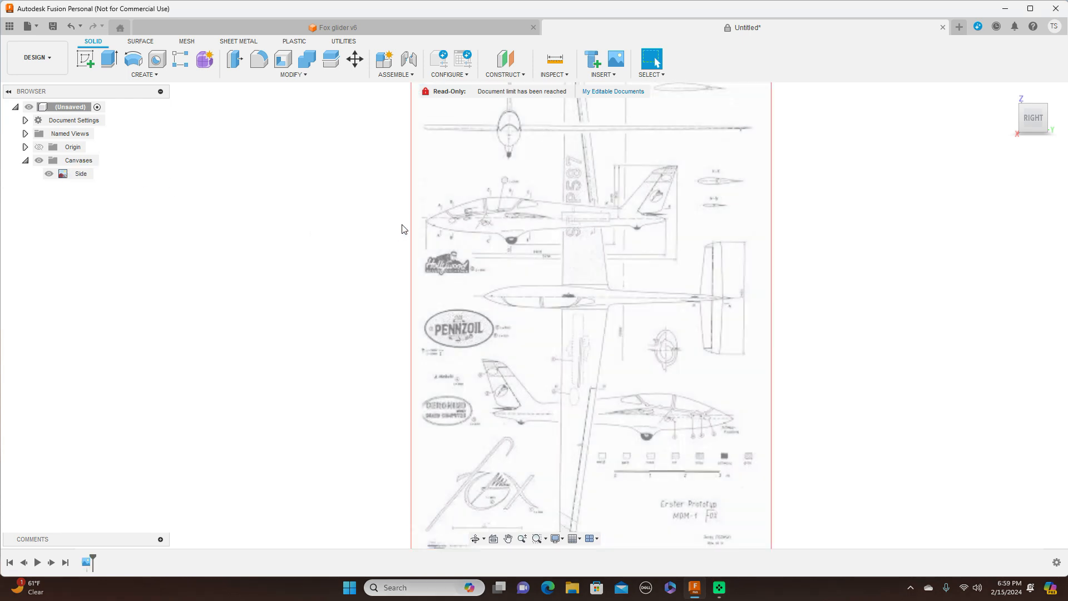
scroll(595, 295, down, 1)
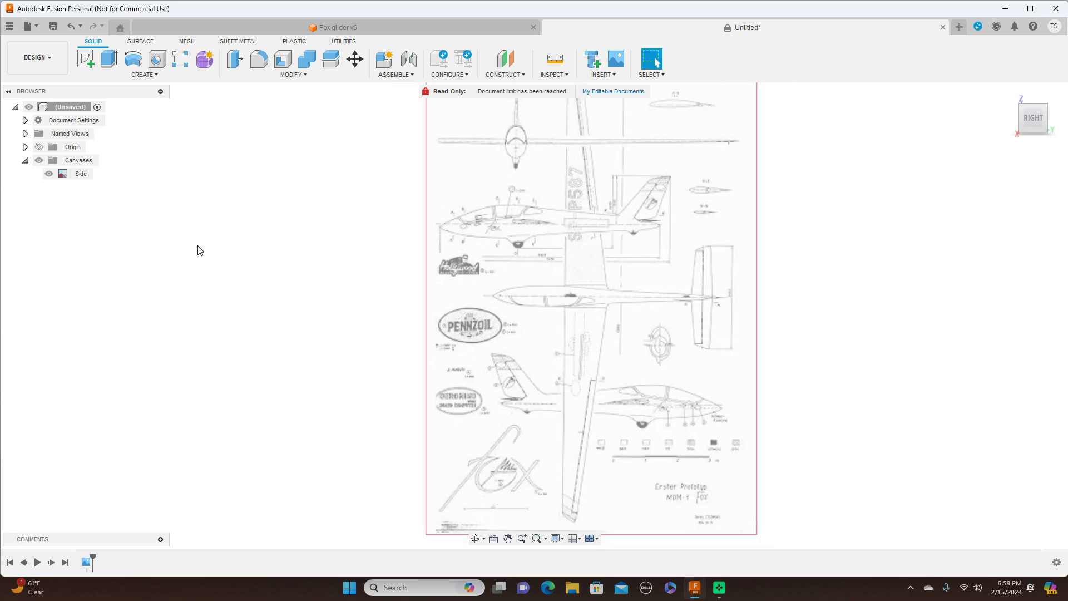
click(79, 175)
right_click(78, 177)
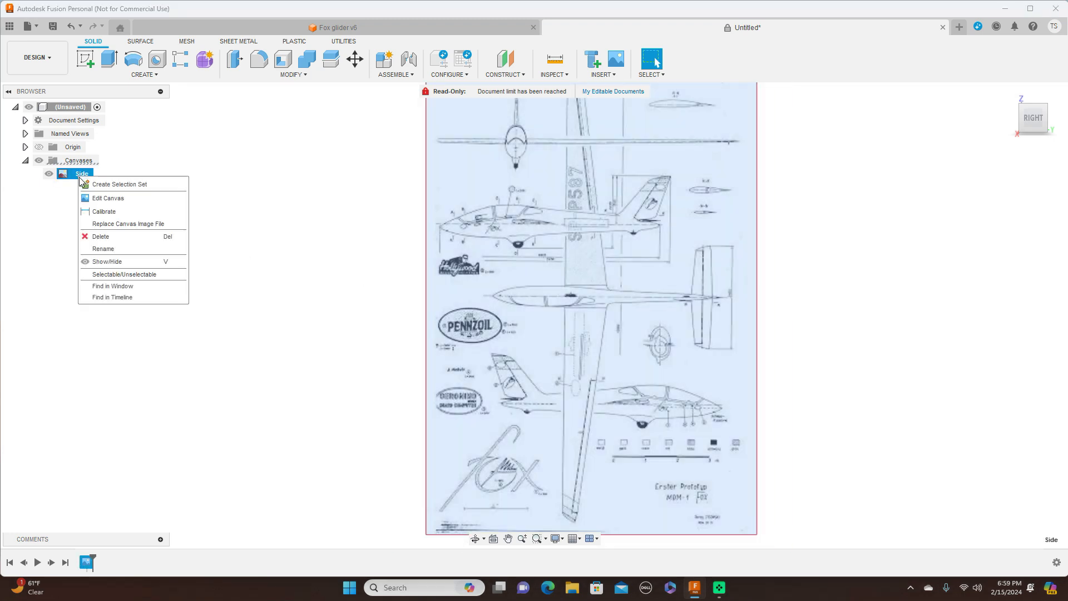
click(103, 211)
scroll(556, 286, up, 3)
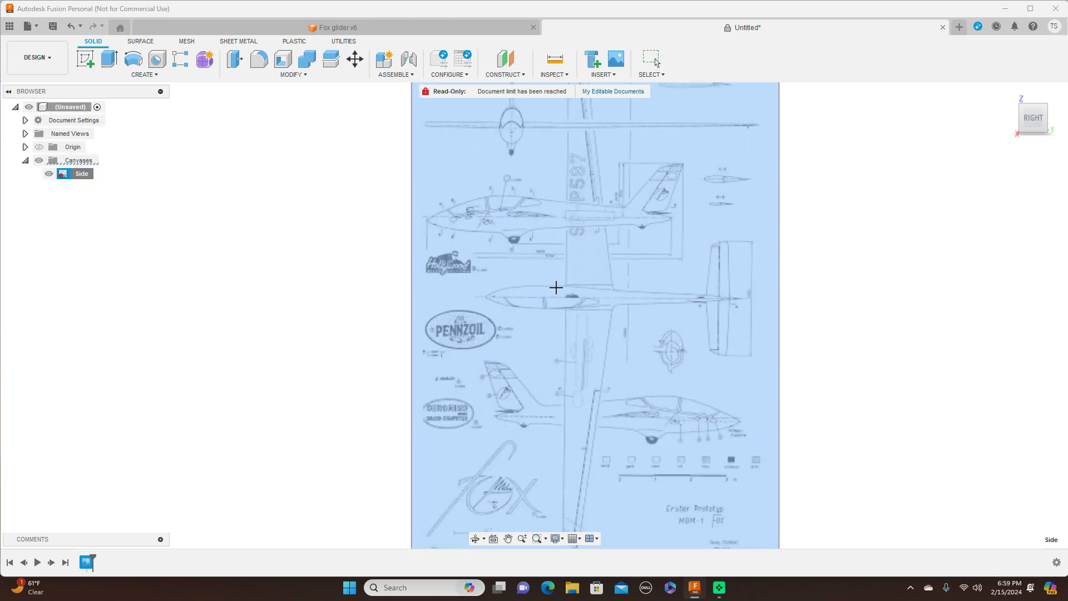
scroll(718, 297, up, 2)
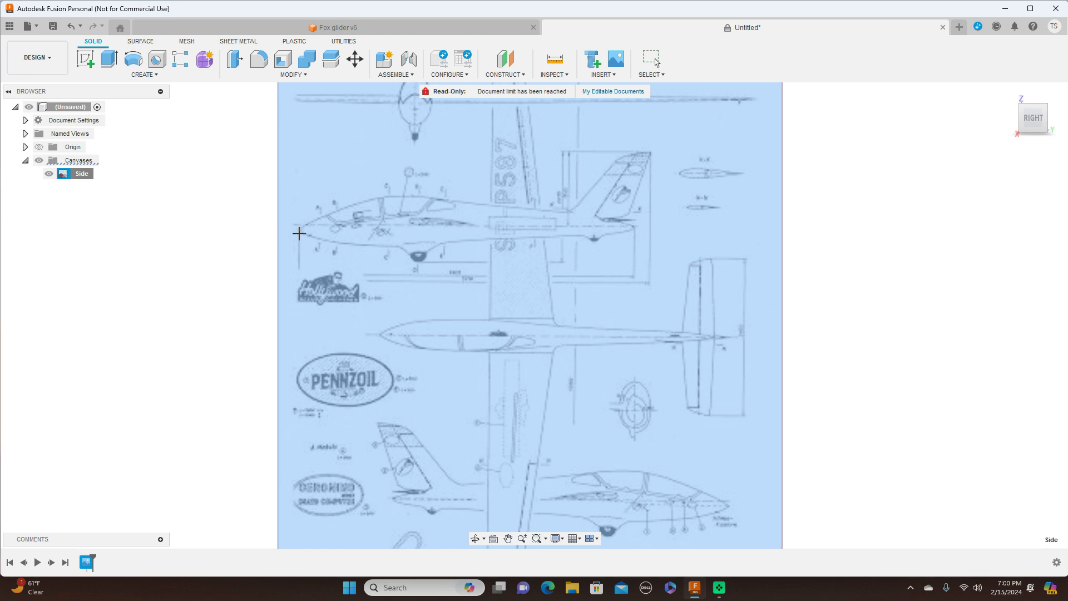
click(299, 234)
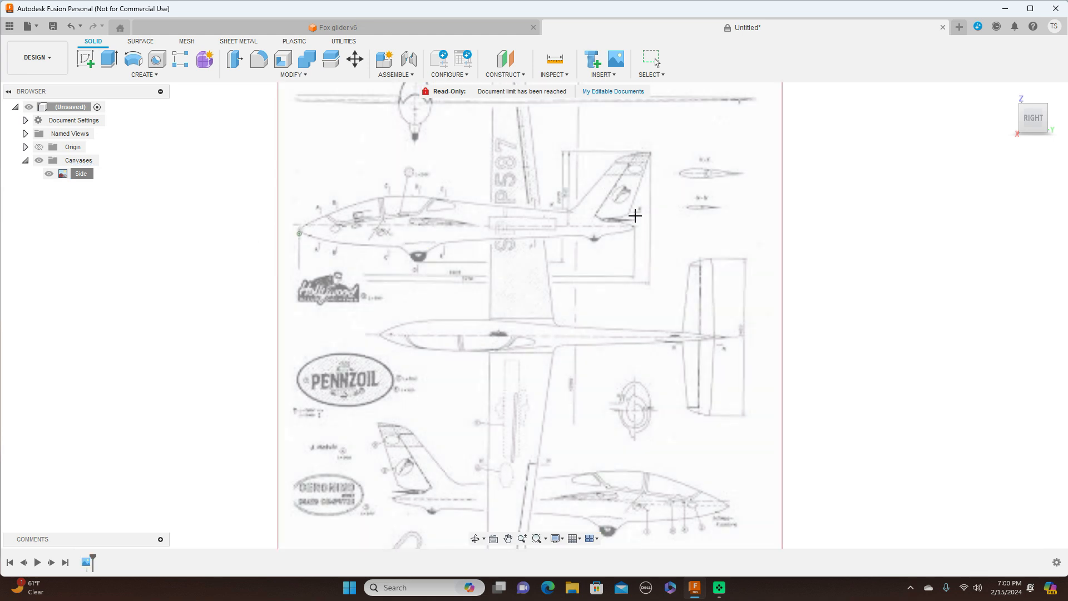
click(635, 226)
key(BackSpace)
text(2 m)
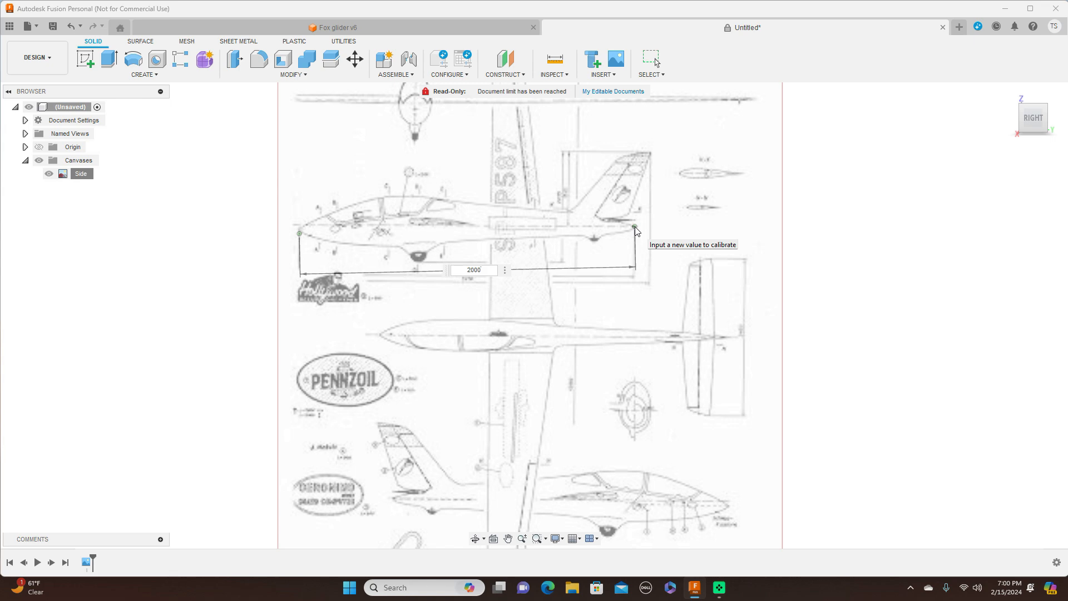
key(Return)
- Show the origin and move the Side canvas to about X 1391.75 mm, Y -722.28 mm, placing the upper side view's nose on the origin
scroll(624, 341, down, 10)
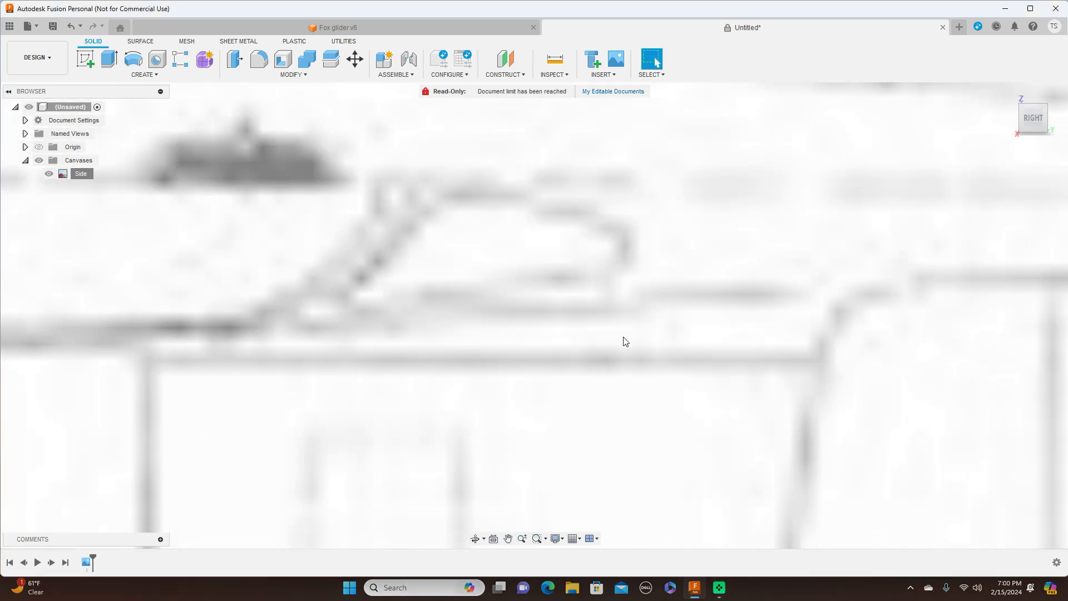
scroll(624, 341, down, 3)
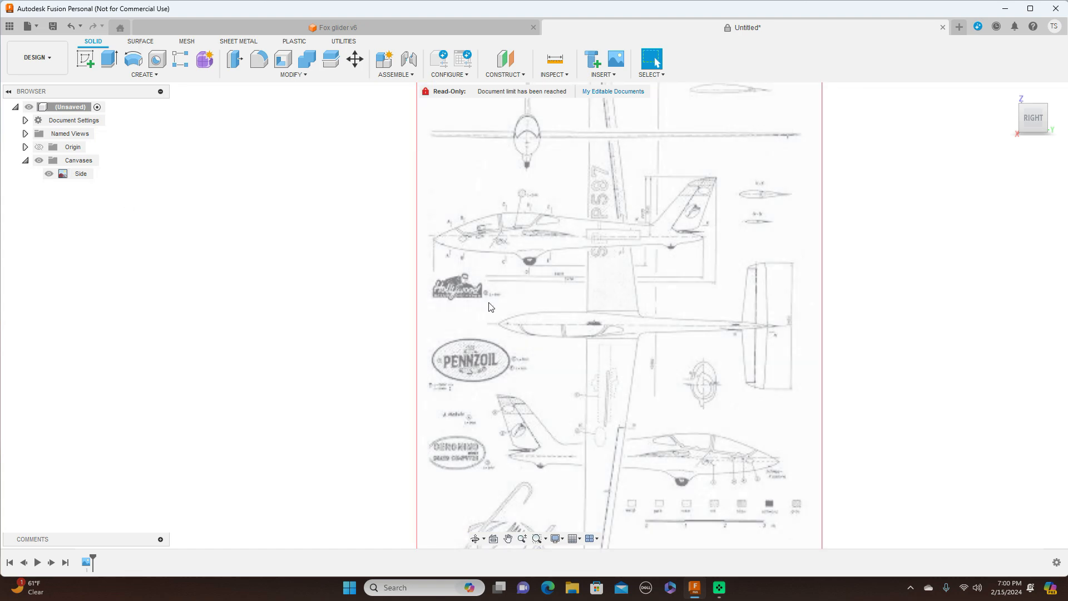
click(39, 147)
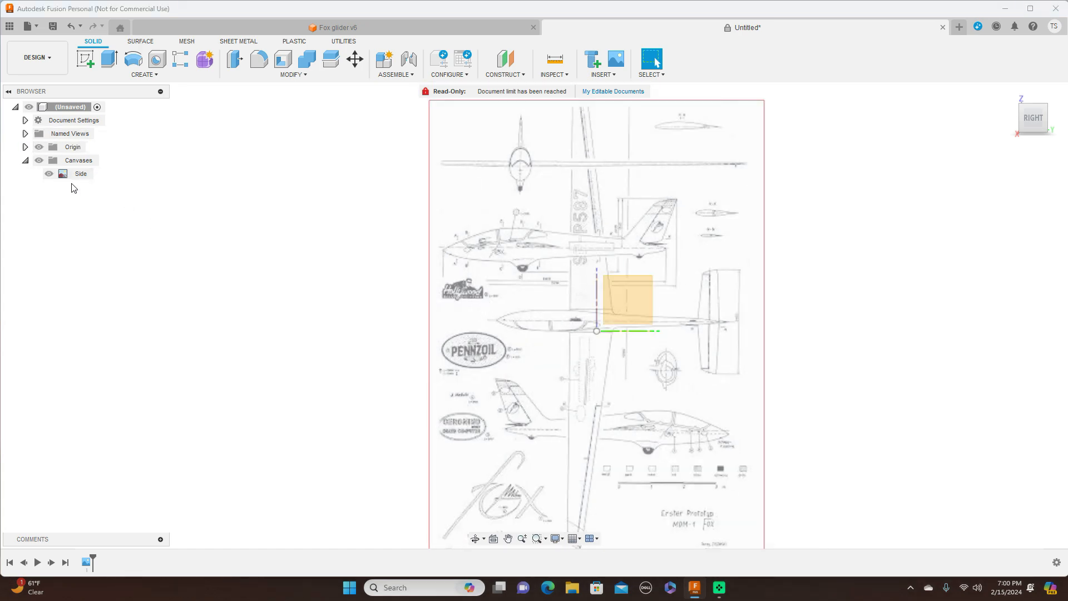
click(78, 177)
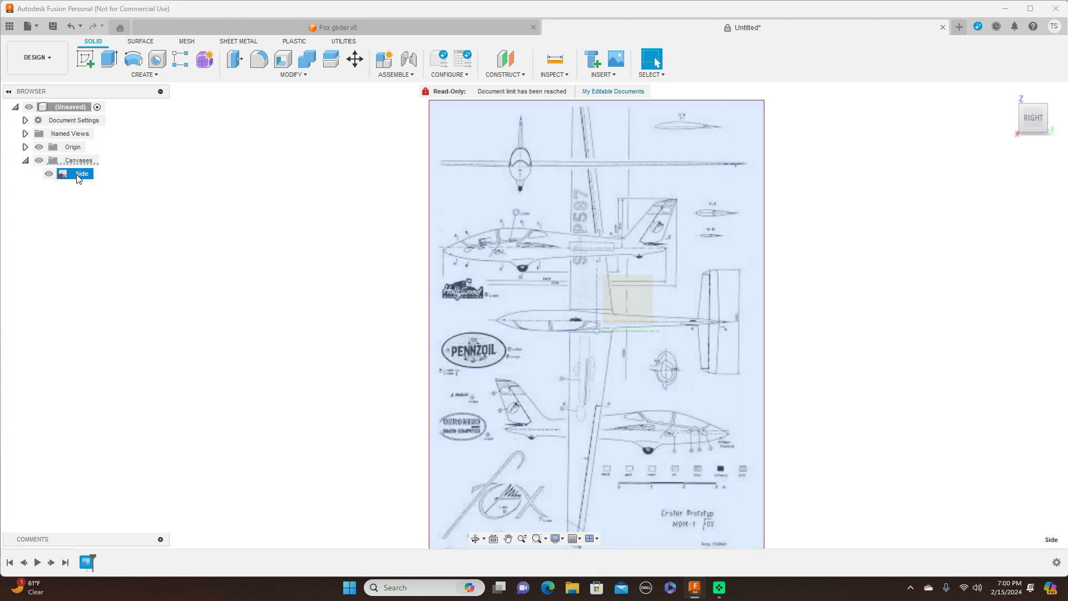
right_click(79, 177)
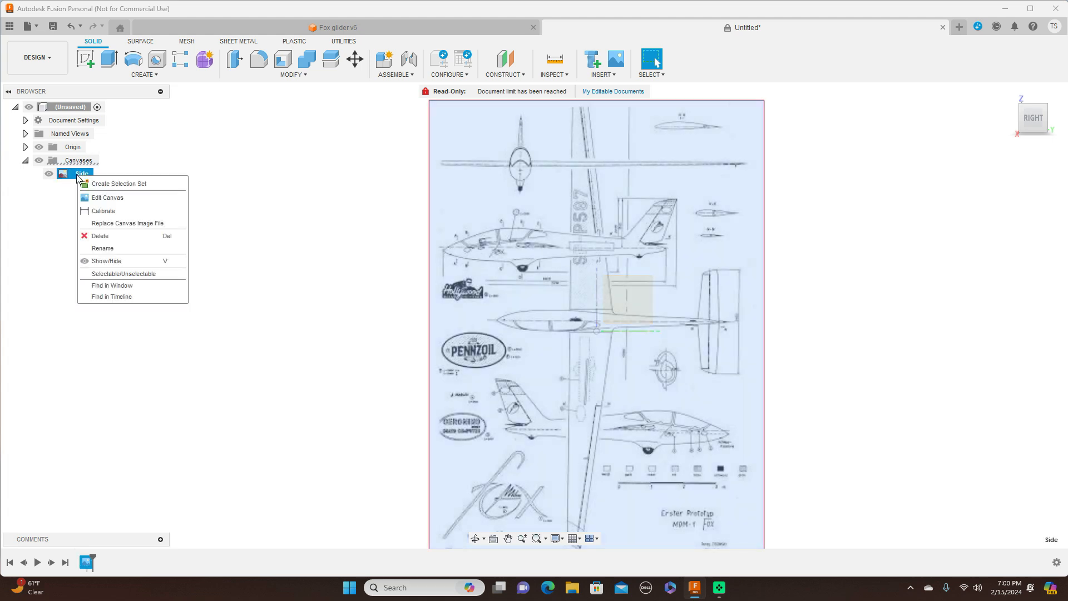
click(104, 198)
drag(611, 318, 570, 400)
scroll(571, 400, up, 8)
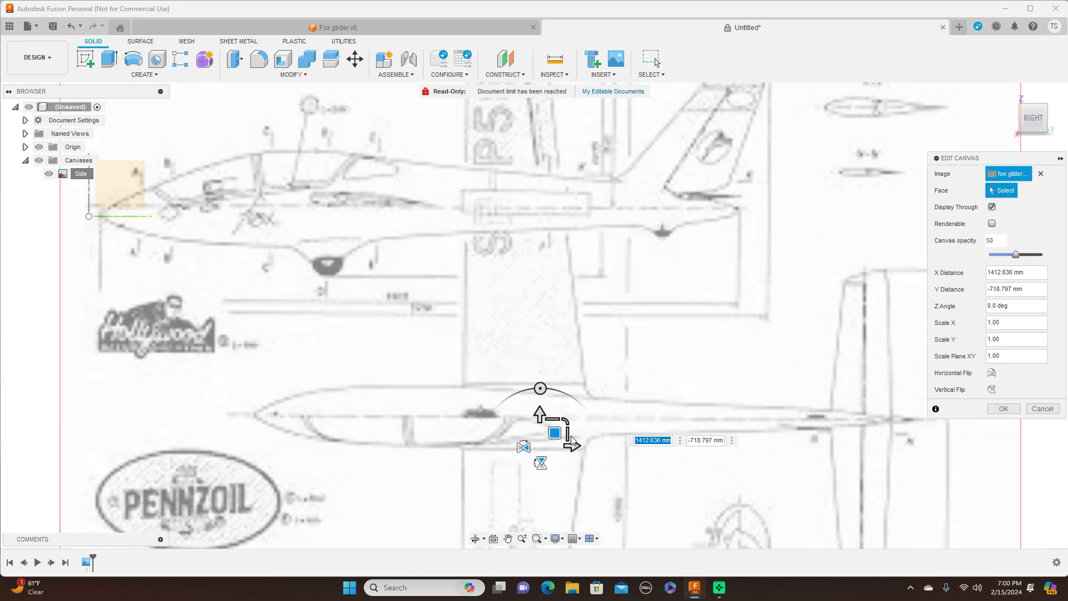
drag(555, 433, 548, 436)
scroll(549, 436, down, 5)
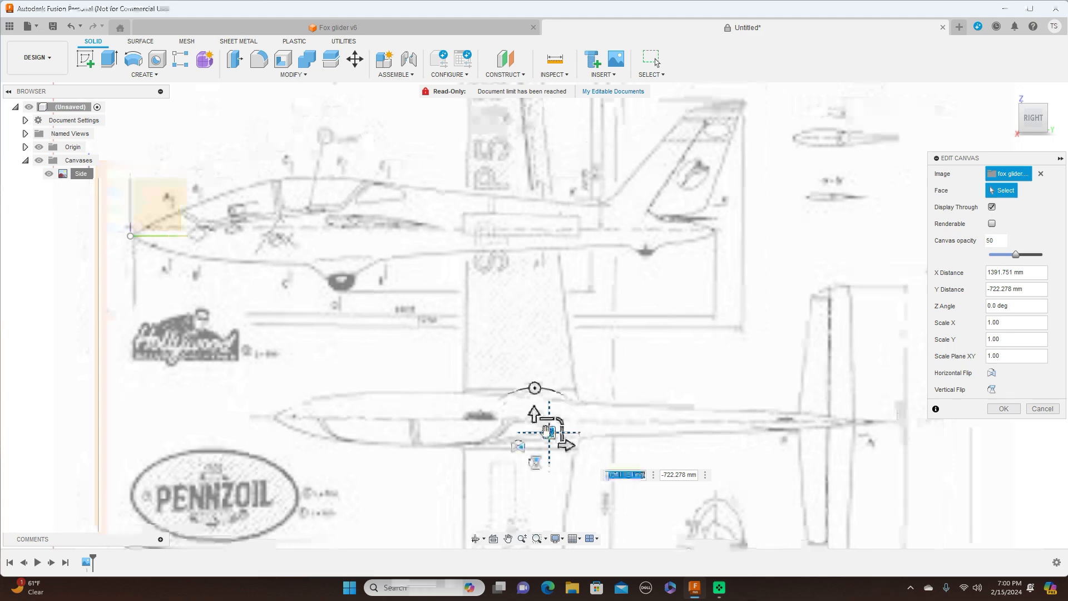
click(1003, 408)
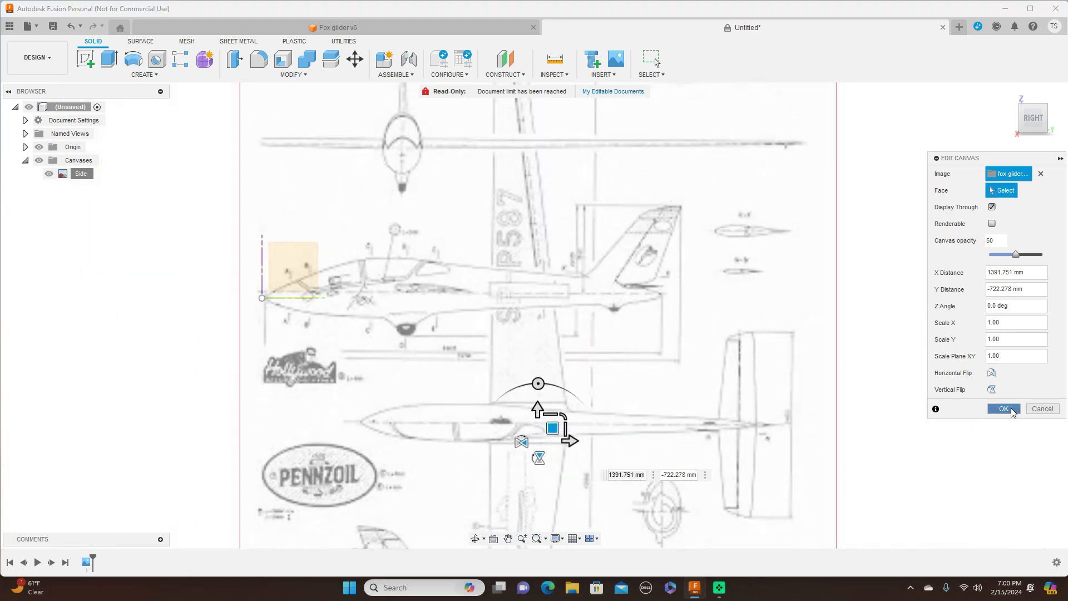
- Insert the fox glider JPG from USB Drive (D:) as a second canvas on the XY plane
scroll(490, 280, down, 2)
middle_drag(520, 277, 624, 265)
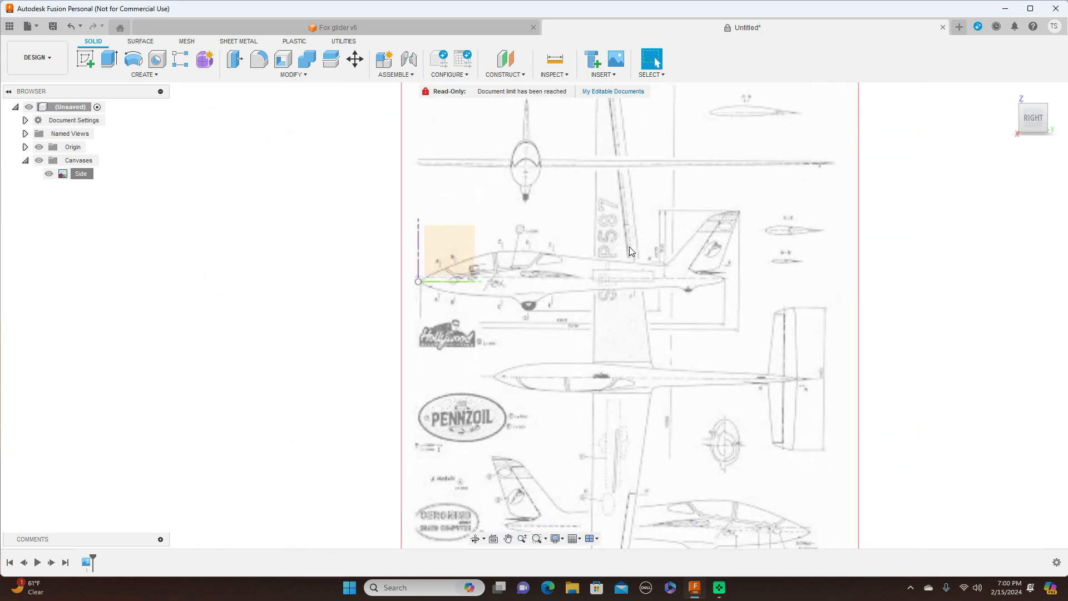
click(618, 78)
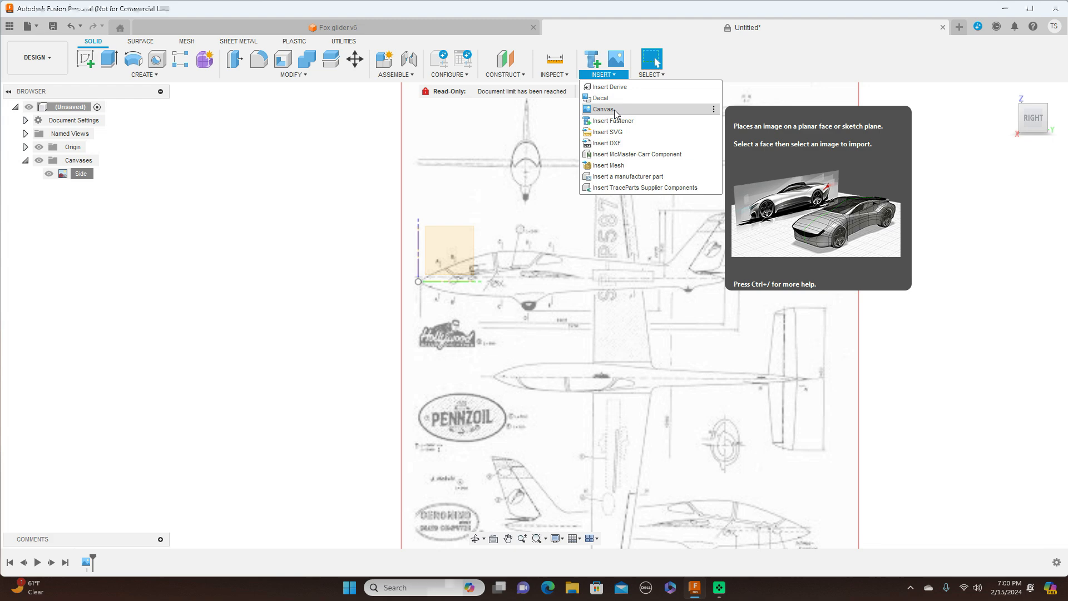
click(614, 110)
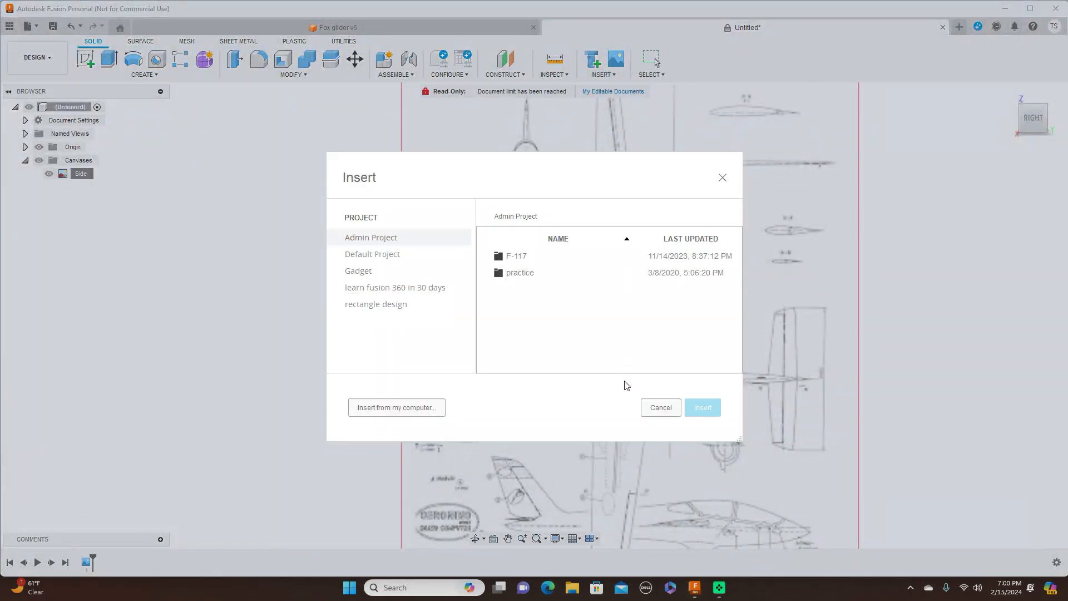
click(395, 410)
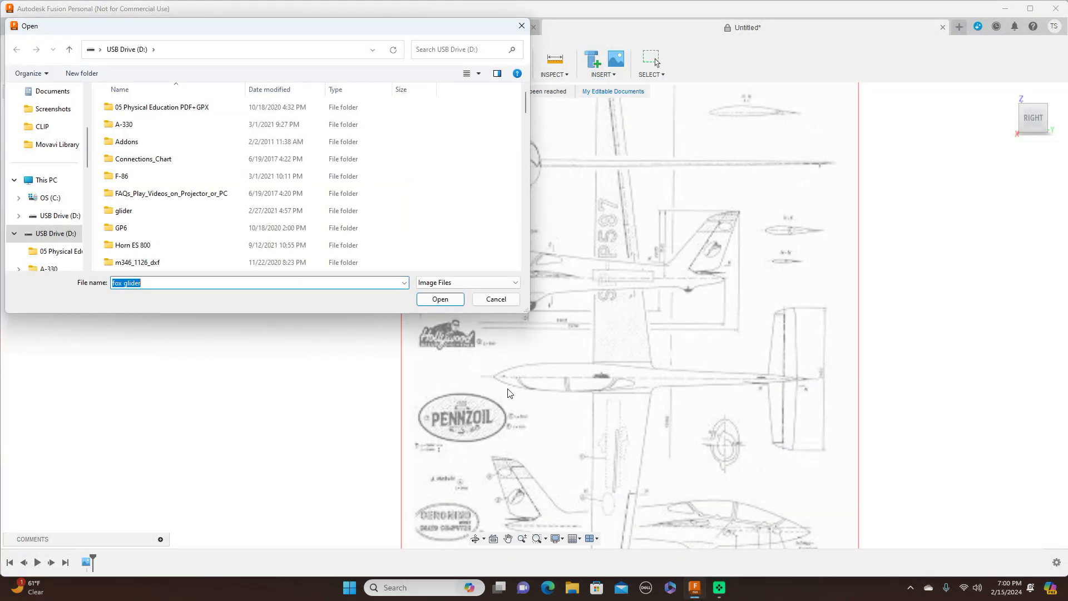
click(440, 299)
drag(1033, 107, 1030, 159)
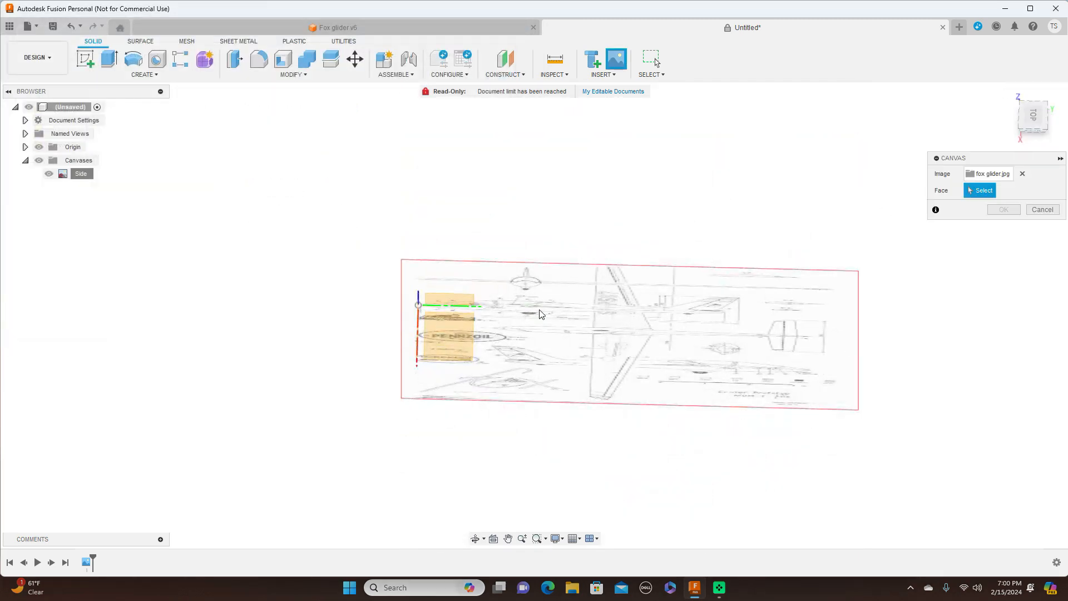
click(454, 334)
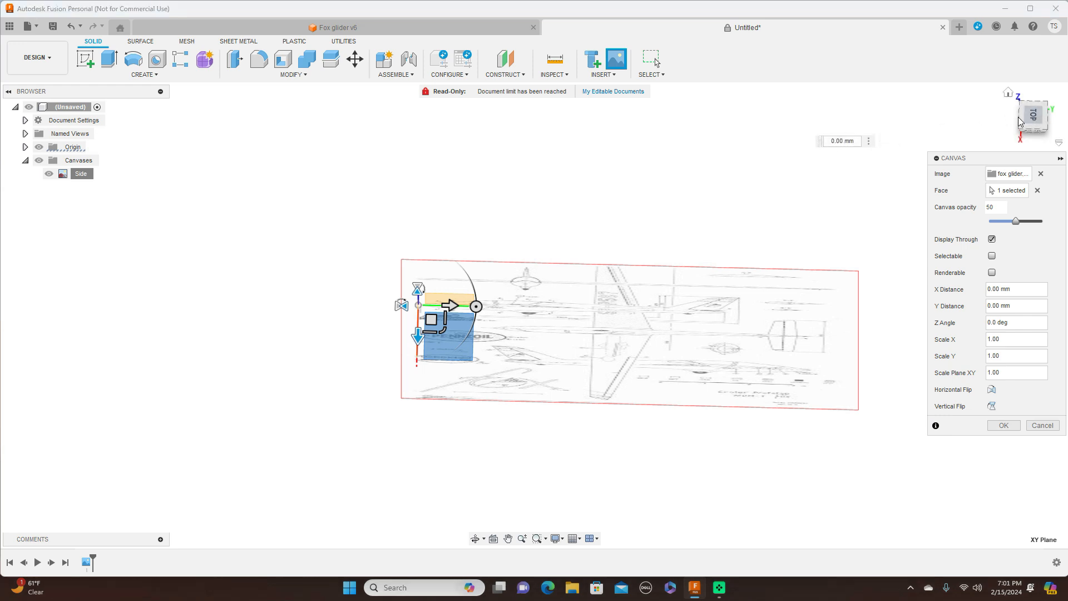
- Rotate the new canvas to a Z angle of 90 degrees and finish inserting it
click(1033, 117)
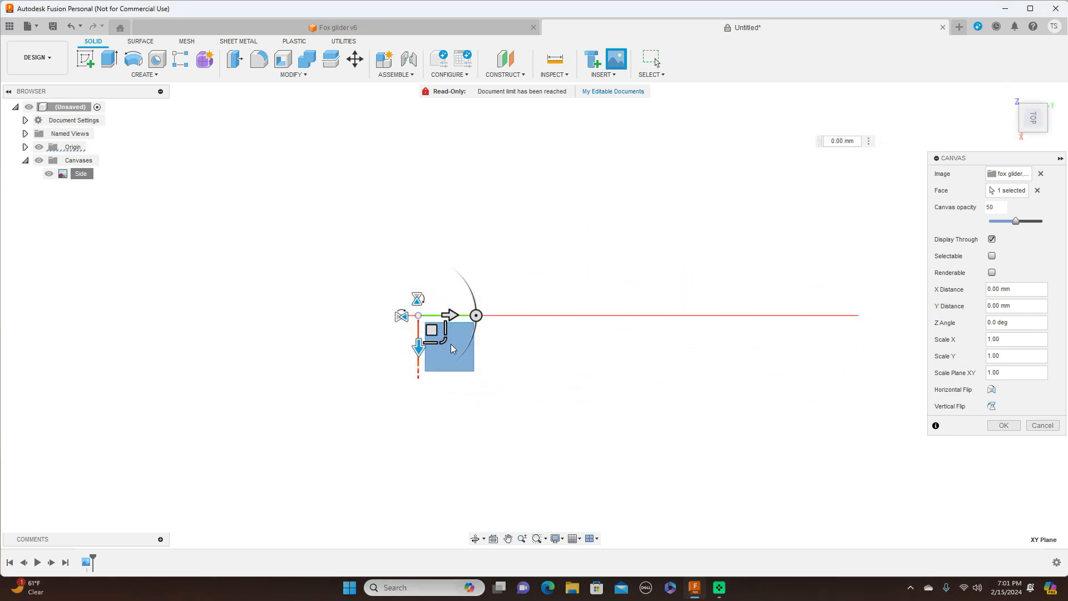
drag(440, 336, 472, 366)
drag(477, 315, 419, 258)
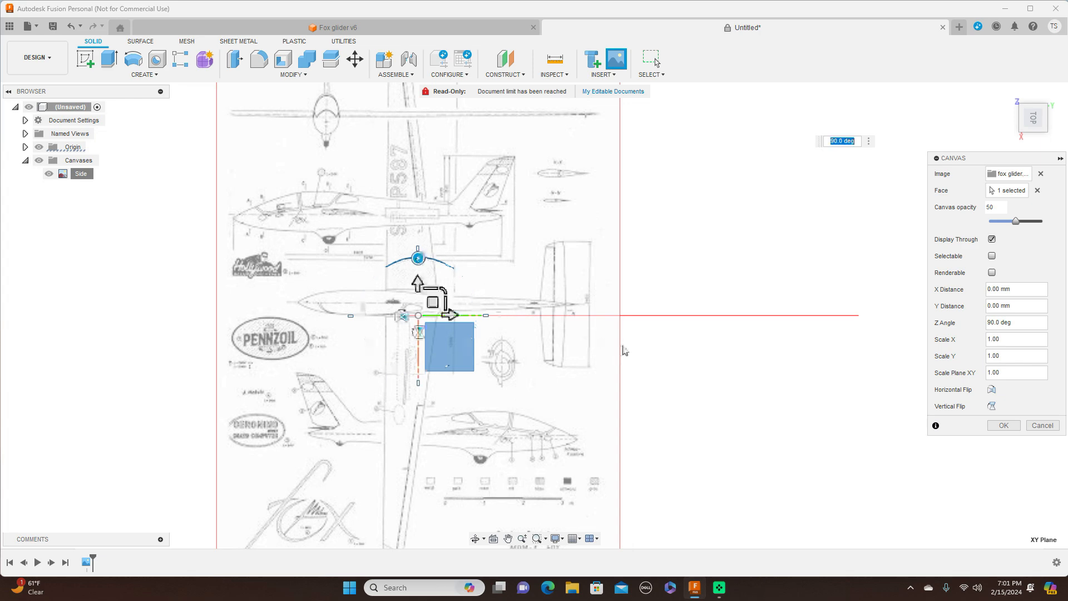
scroll(624, 351, down, 2)
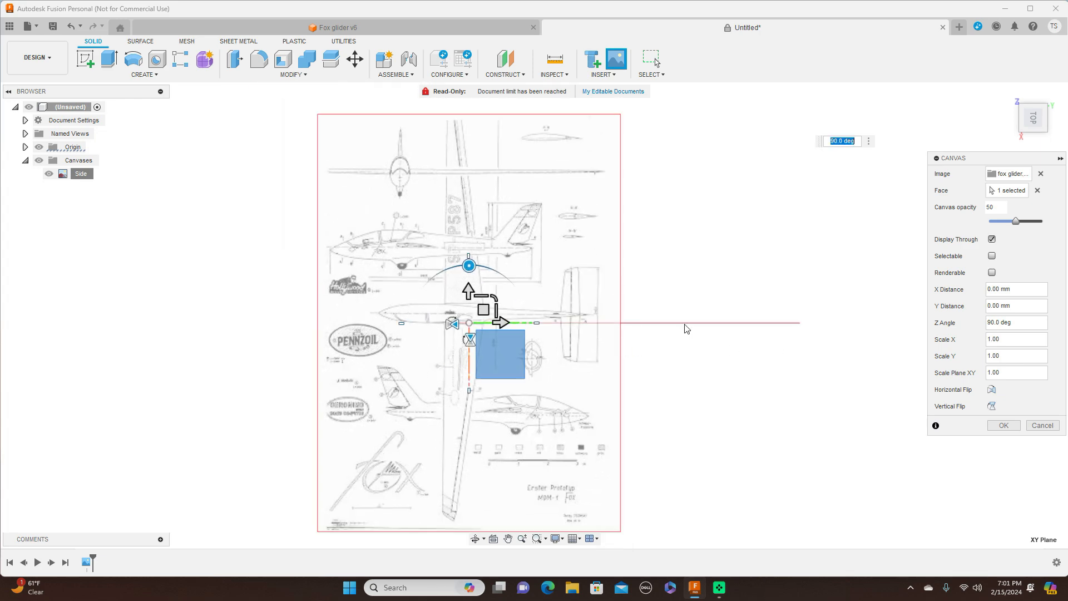
scroll(631, 315, up, 2)
middle_drag(588, 302, 655, 275)
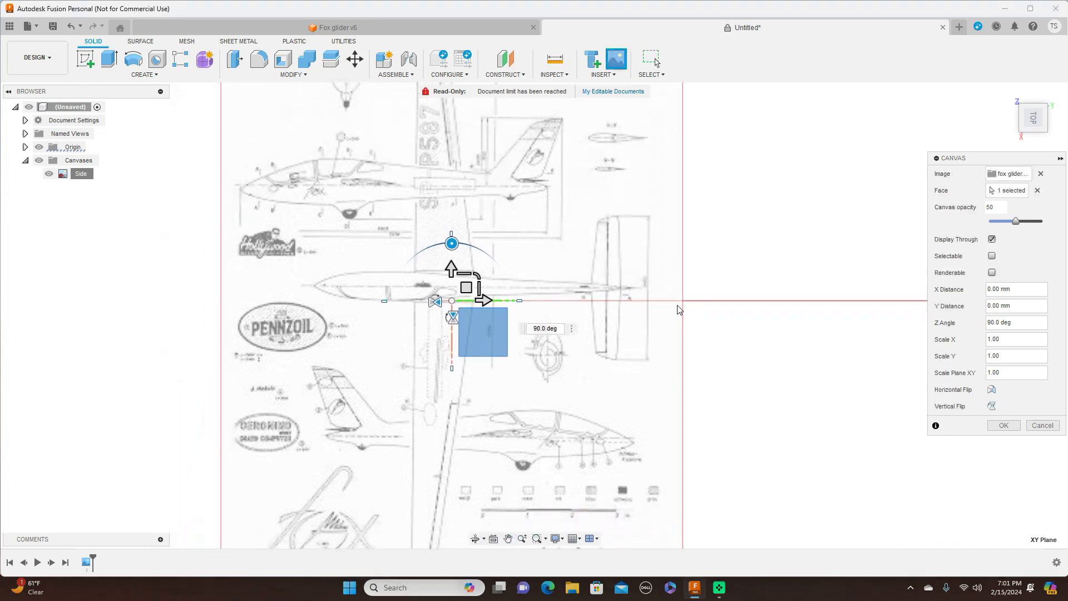
click(1004, 425)
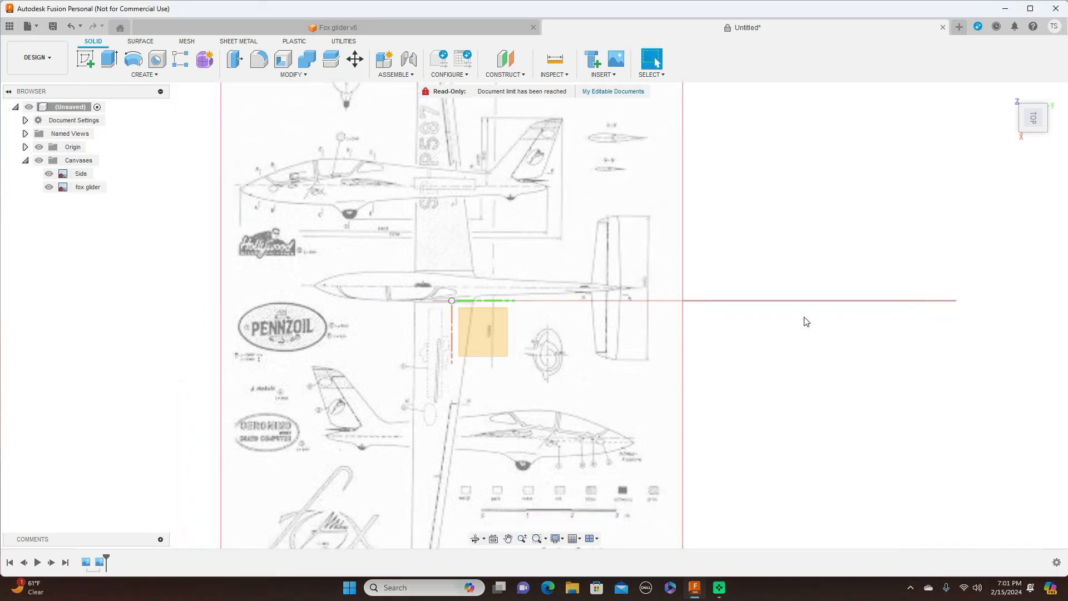
- Rename the second fox glider canvas to Top
scroll(568, 312, up, 1)
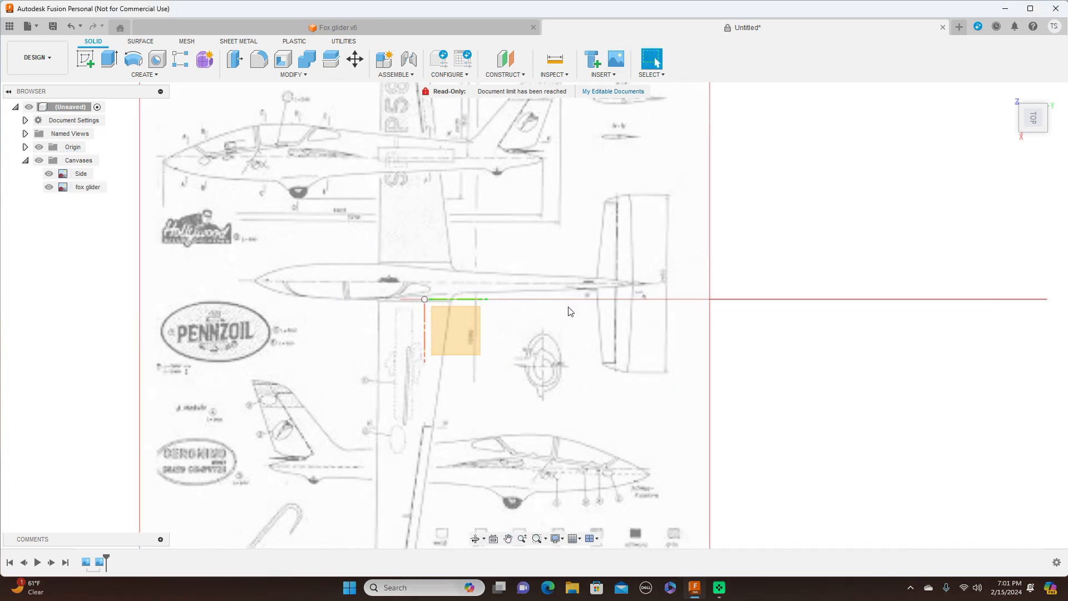
click(88, 187)
double_click(88, 188)
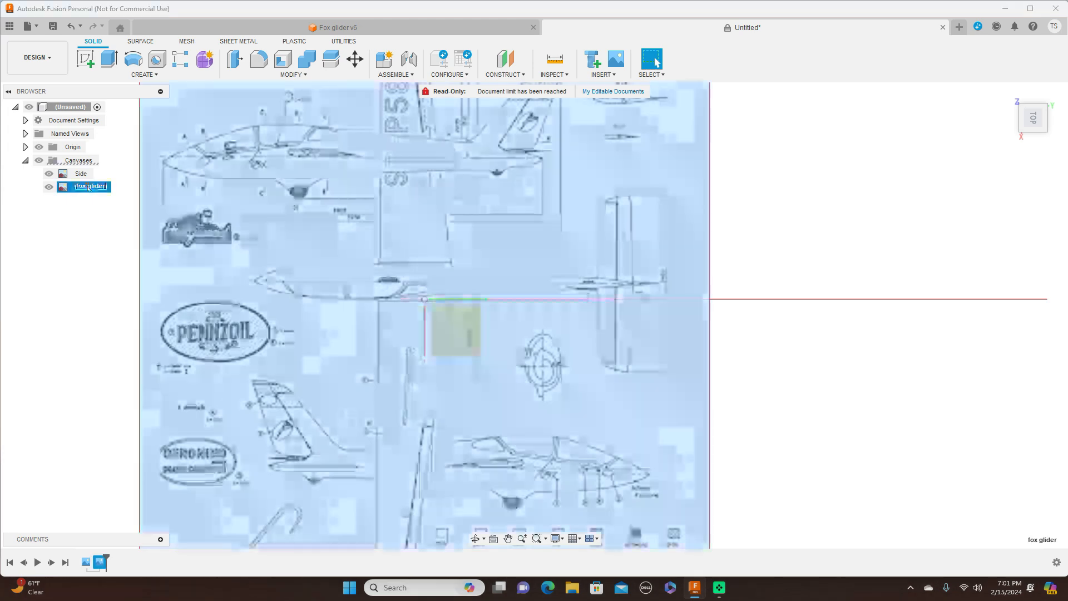
key(BackSpace)
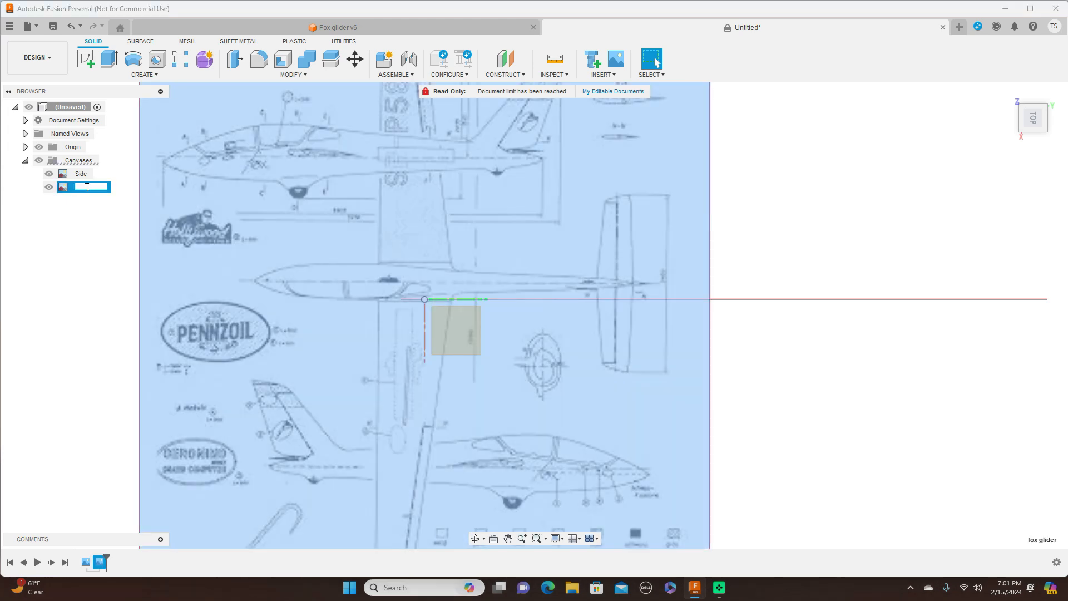
text(Top)
key(Return)
click(771, 239)
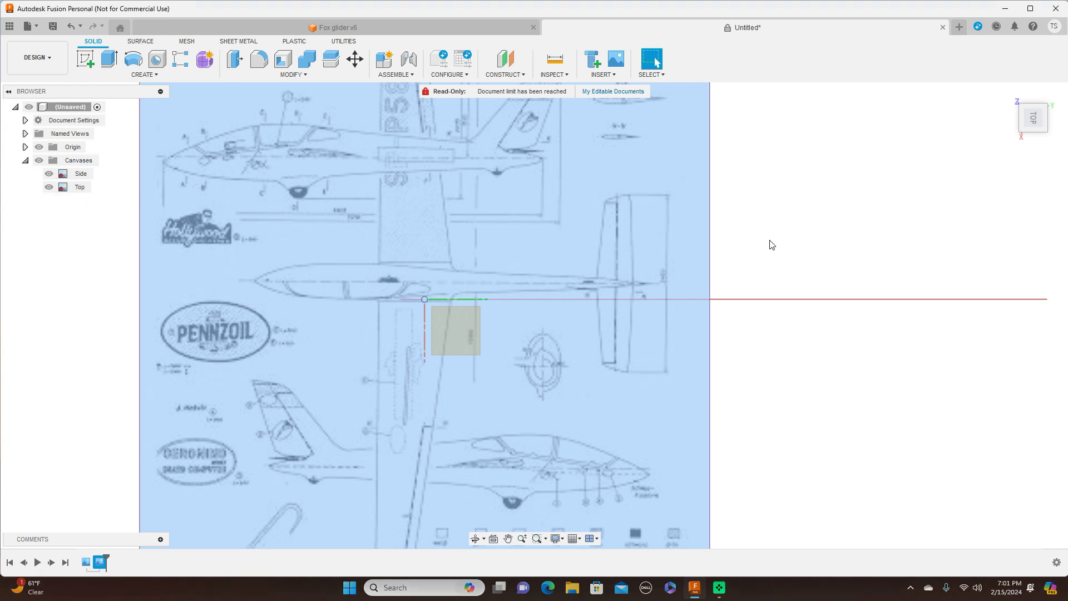
- Calibrate the Top canvas using the distance from the nose to the tail end of the upper side view
click(79, 188)
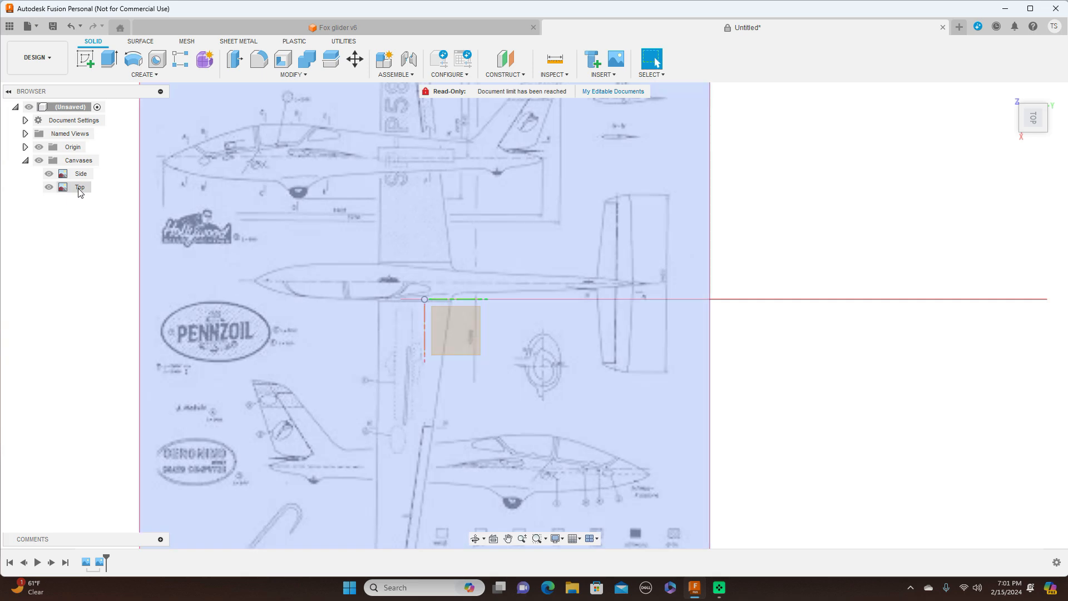
right_click(80, 192)
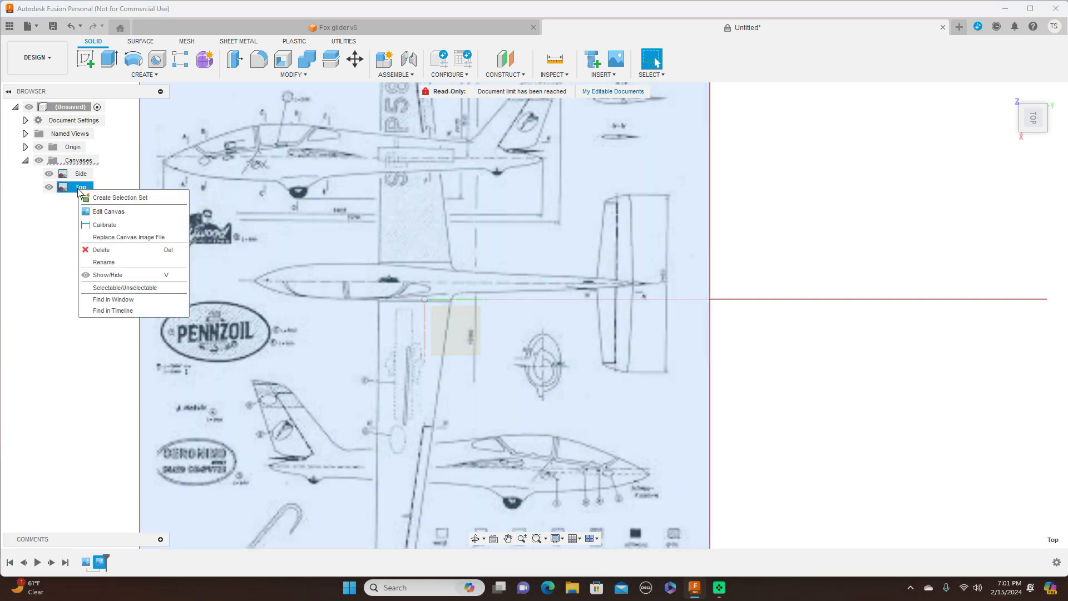
click(104, 225)
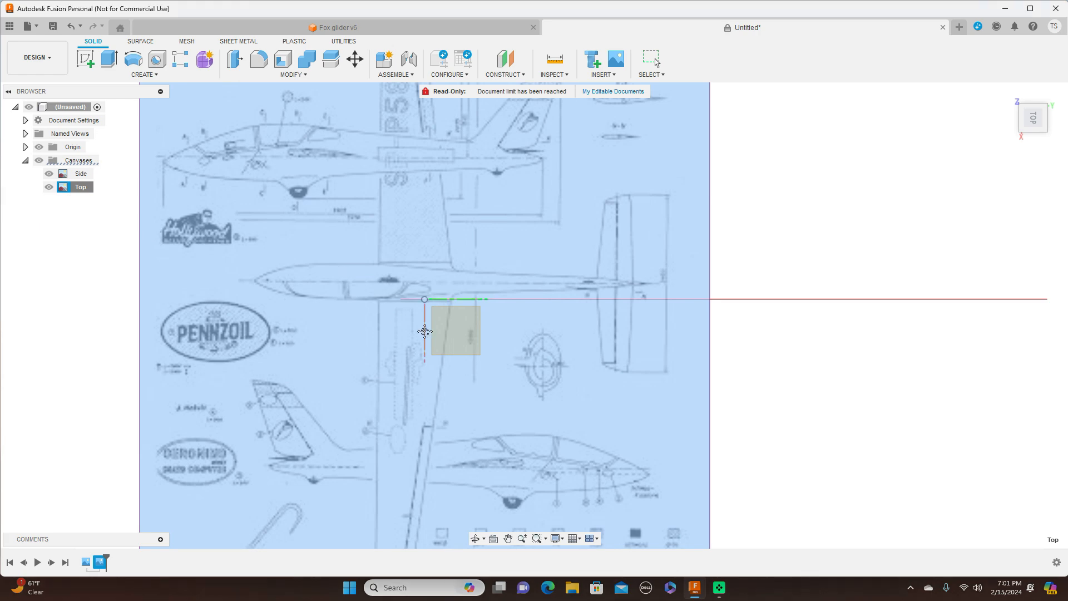
middle_drag(424, 331, 452, 333)
scroll(452, 334, up, 1)
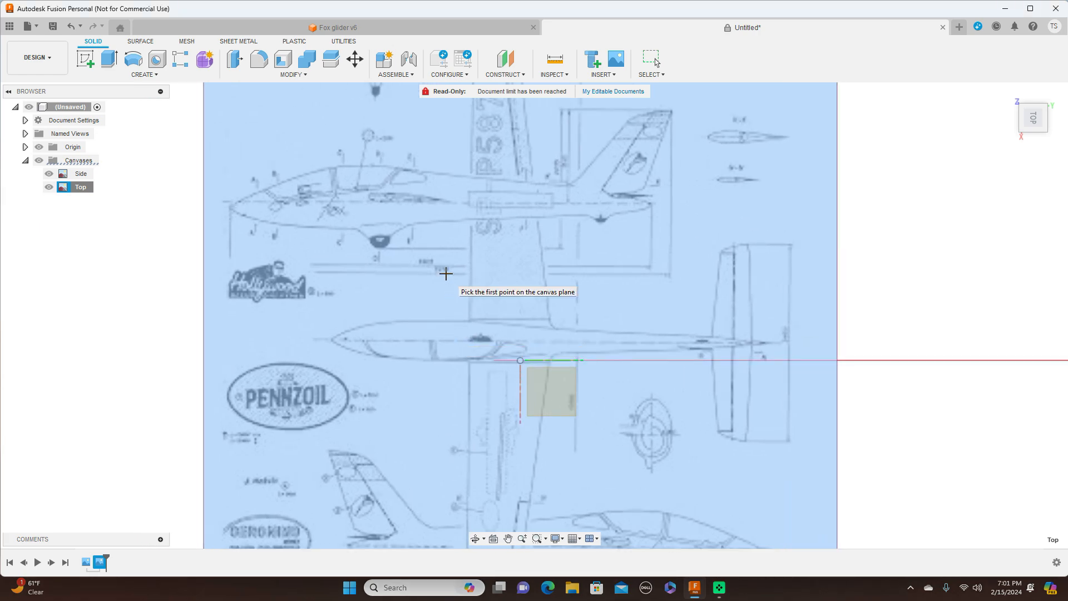
click(229, 206)
click(652, 205)
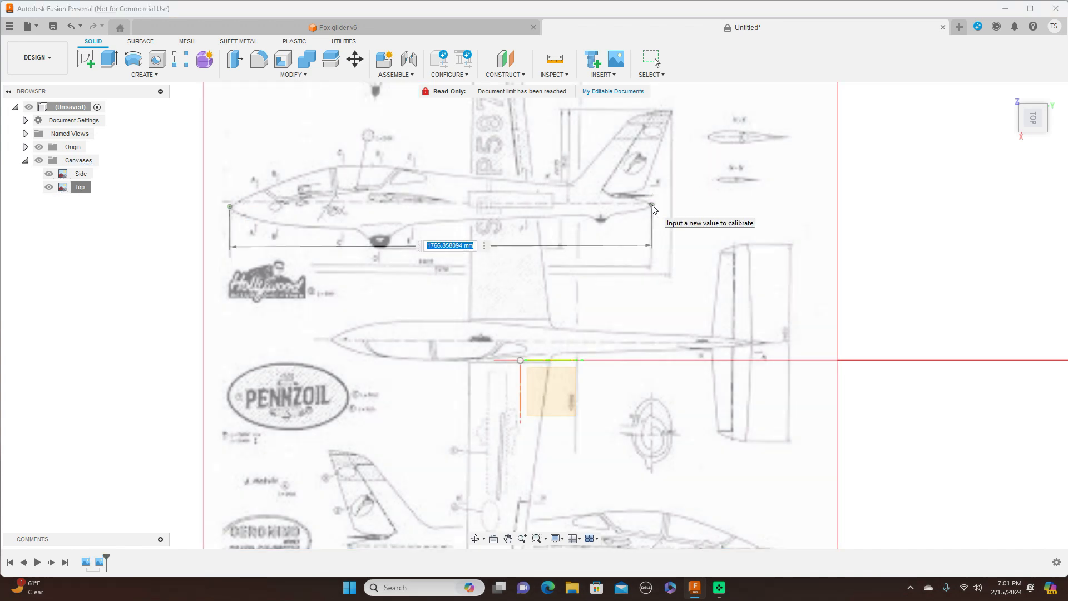
key(BackSpace)
key(Return)
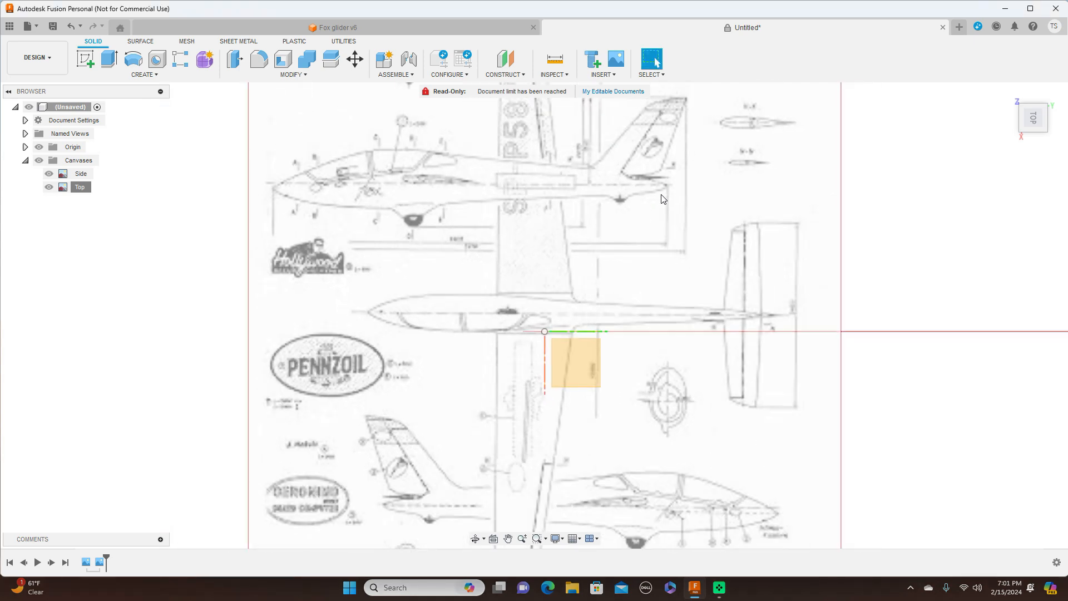
- Edit the Top canvas and move it to about X 92.951 mm, Y 910.923 mm, placing the top view's nose on the origin
right_click(82, 187)
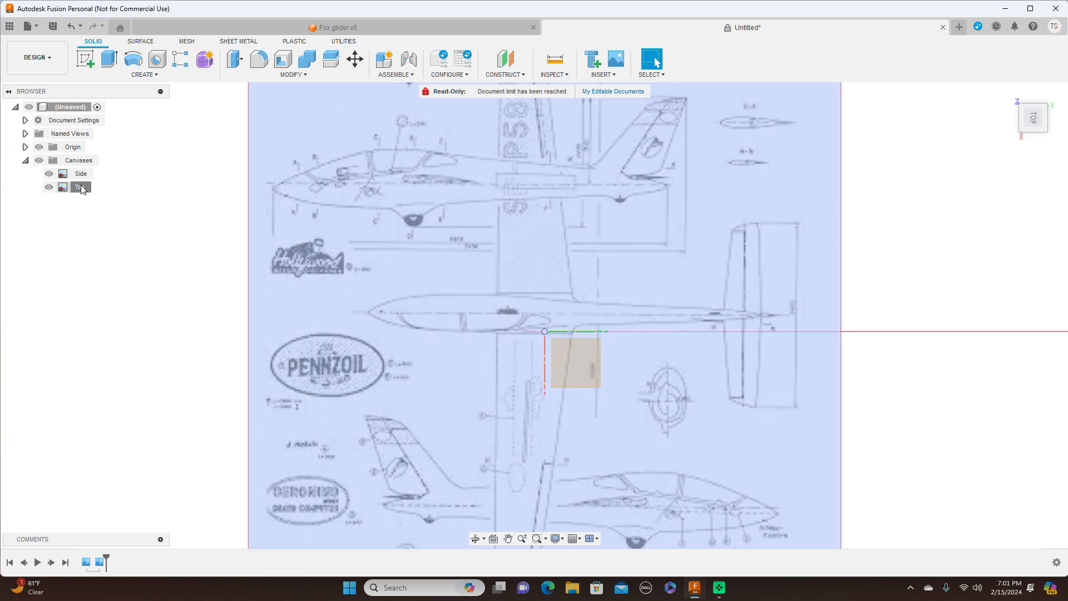
click(107, 213)
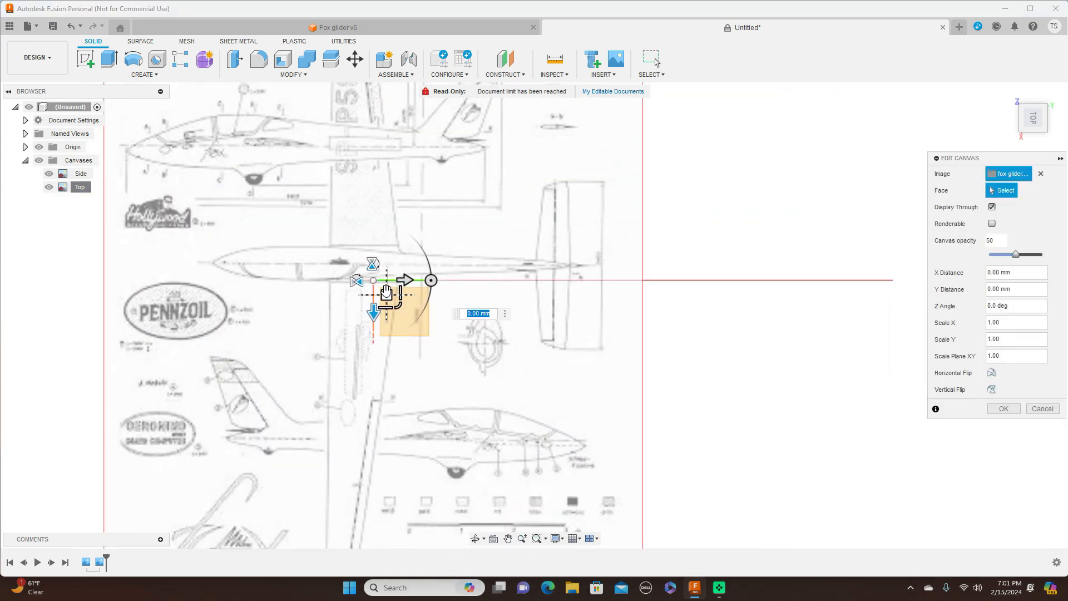
drag(386, 295, 550, 310)
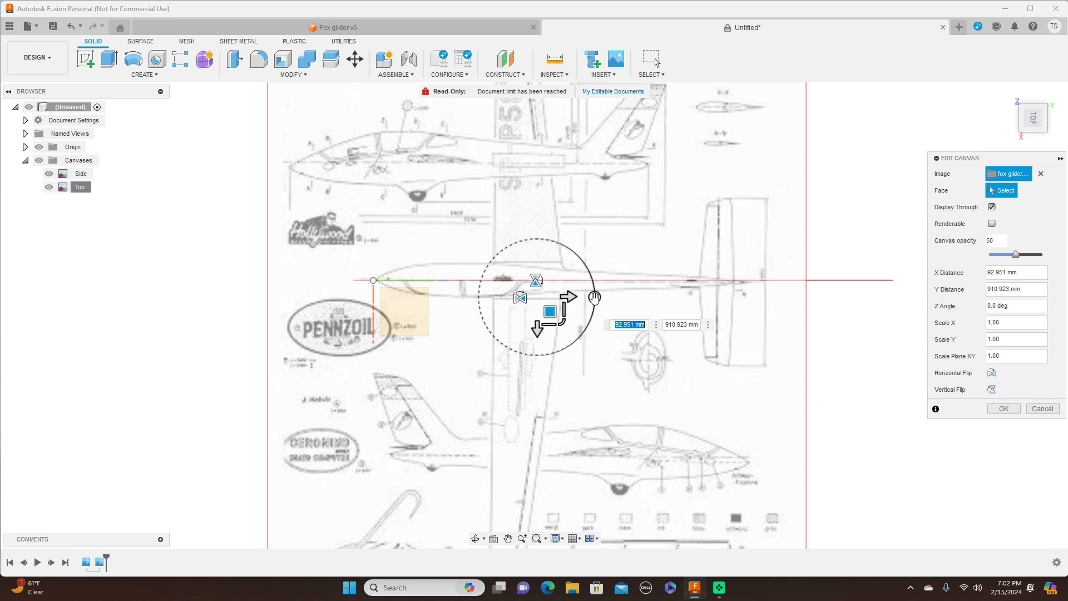
- Rotate the Top canvas to a Z angle of 1 degree and shift it about X -9.077 mm, Y 12.554 mm to realign the nose
drag(594, 297, 594, 293)
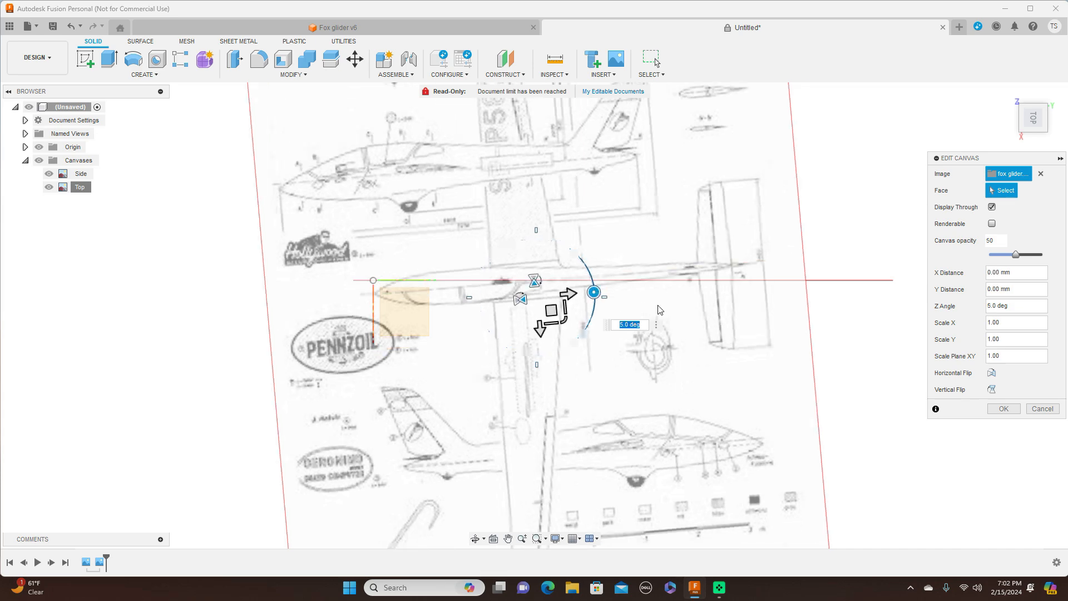
key(BackSpace)
text(1)
key(Return)
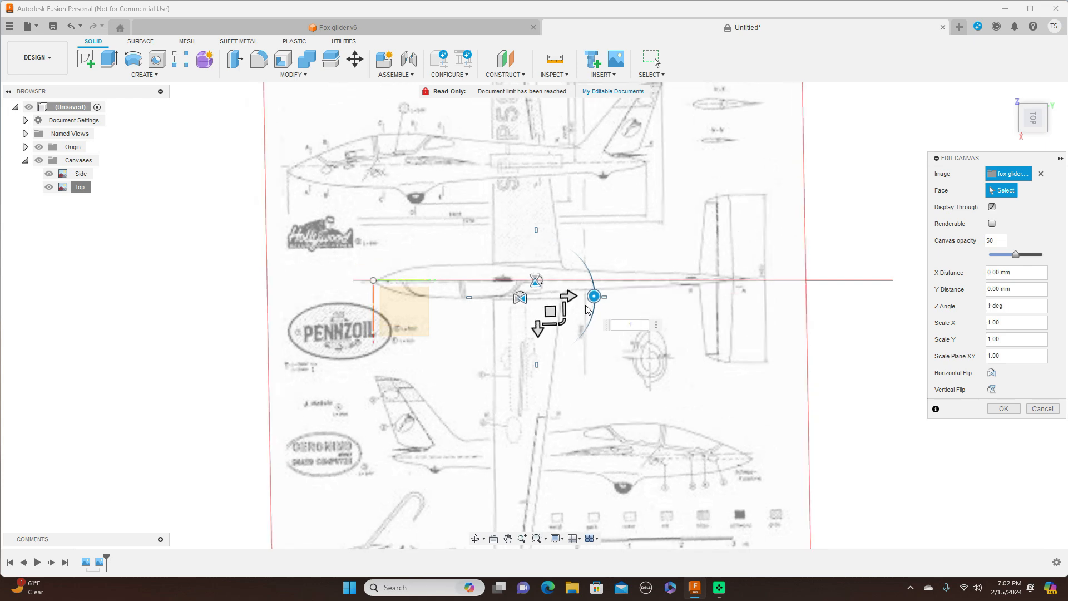
drag(550, 311, 551, 310)
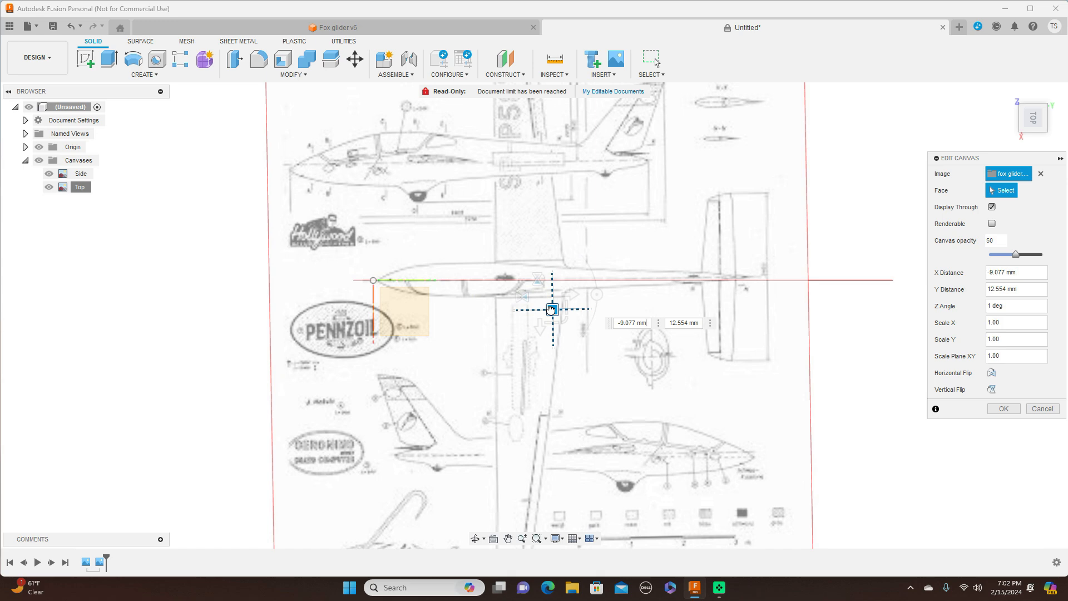
drag(551, 310, 551, 310)
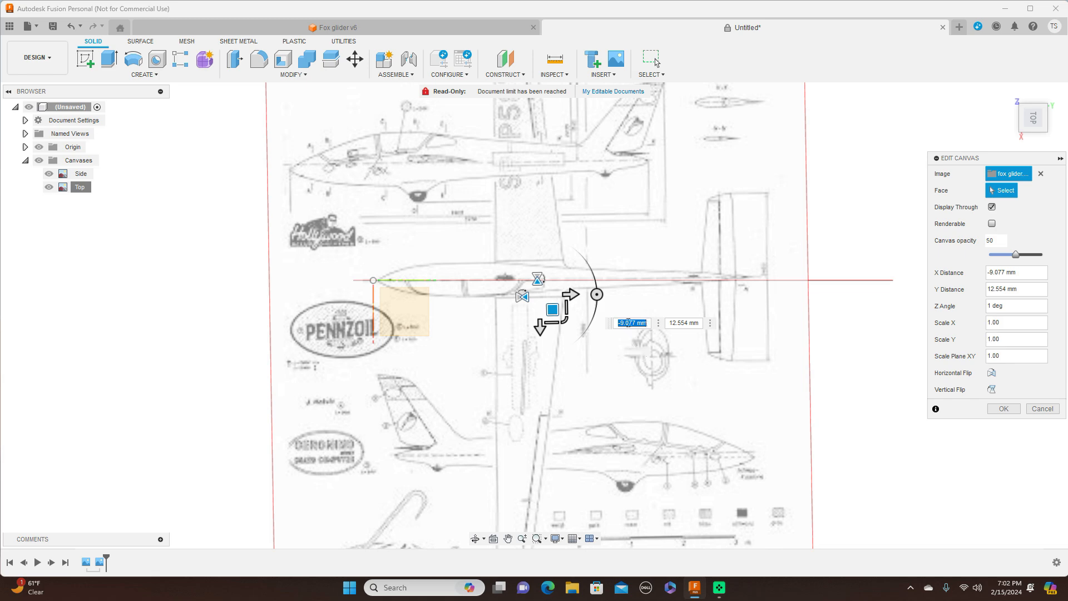
- Rotate the Top canvas a further 0.5 degrees and shift it about X -12.551 mm, Y -5.87 mm to bring the nose back to the origin
click(596, 295)
drag(596, 295, 597, 300)
key(BackSpace)
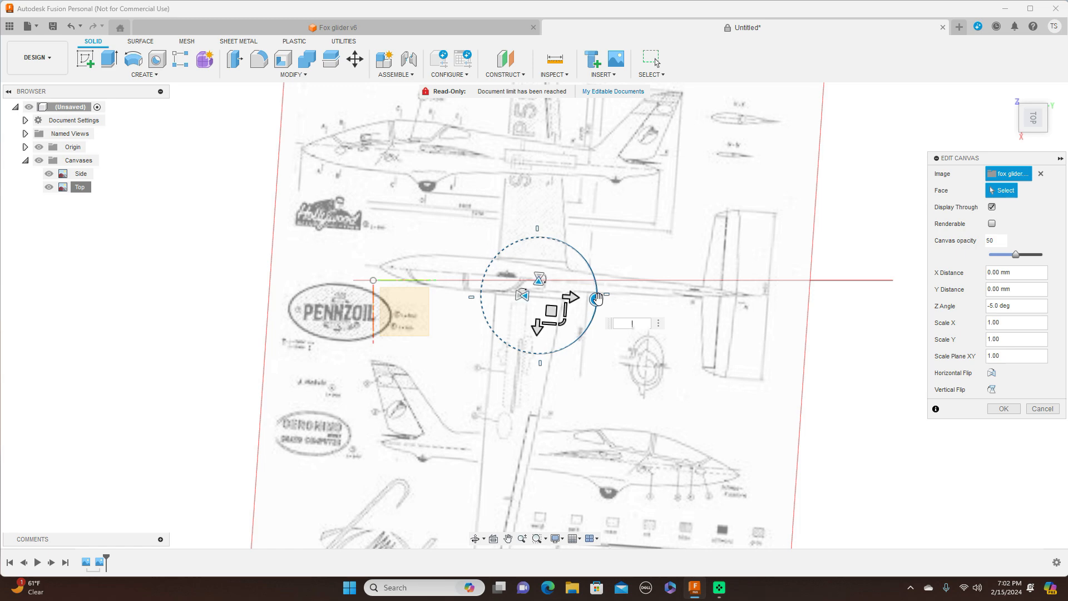
text(1)
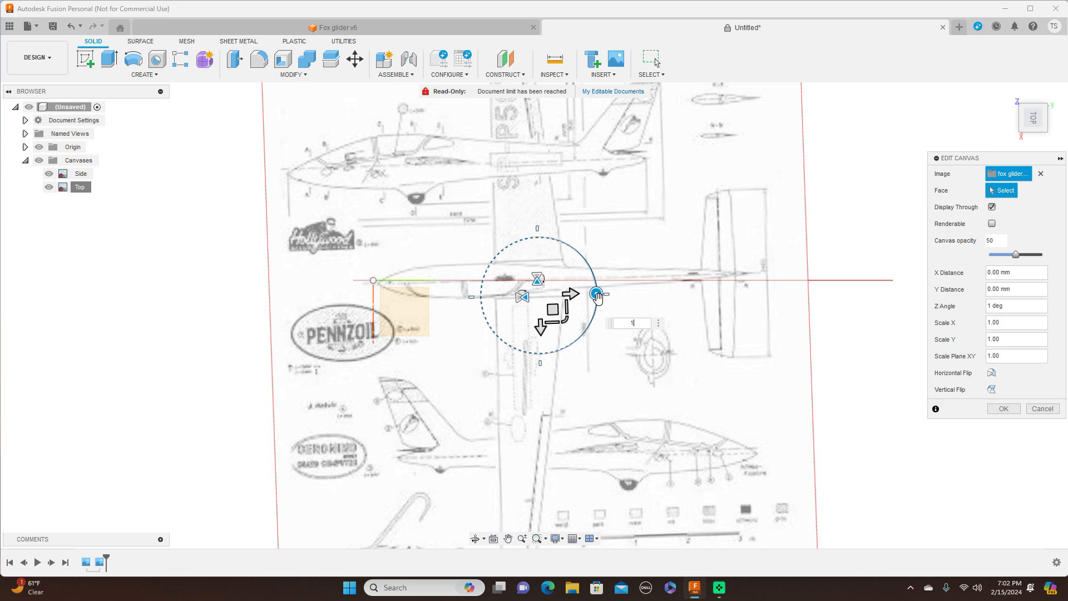
text(2)
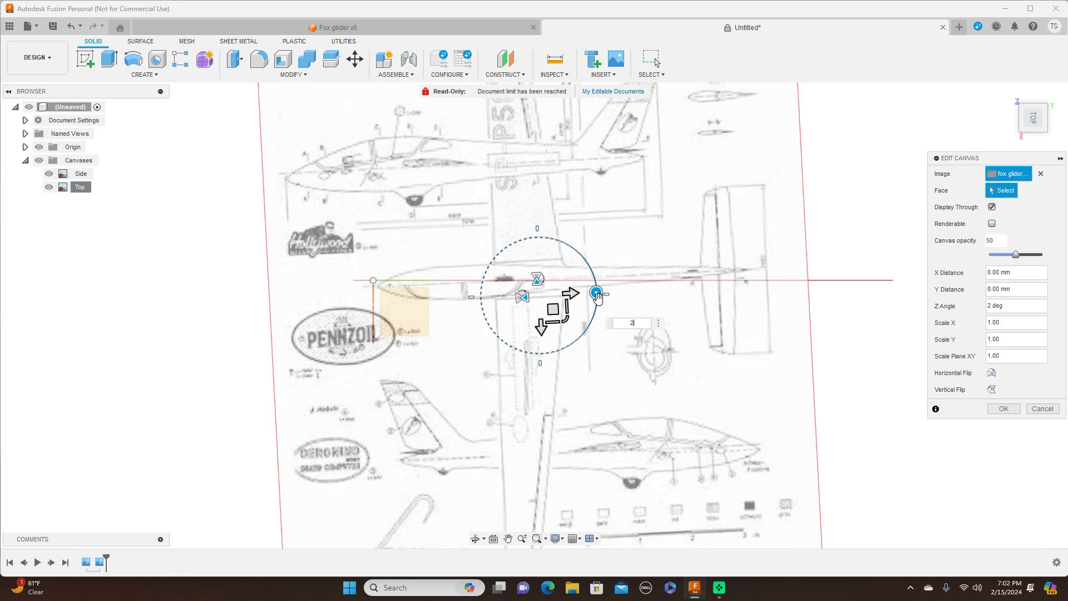
text(1)
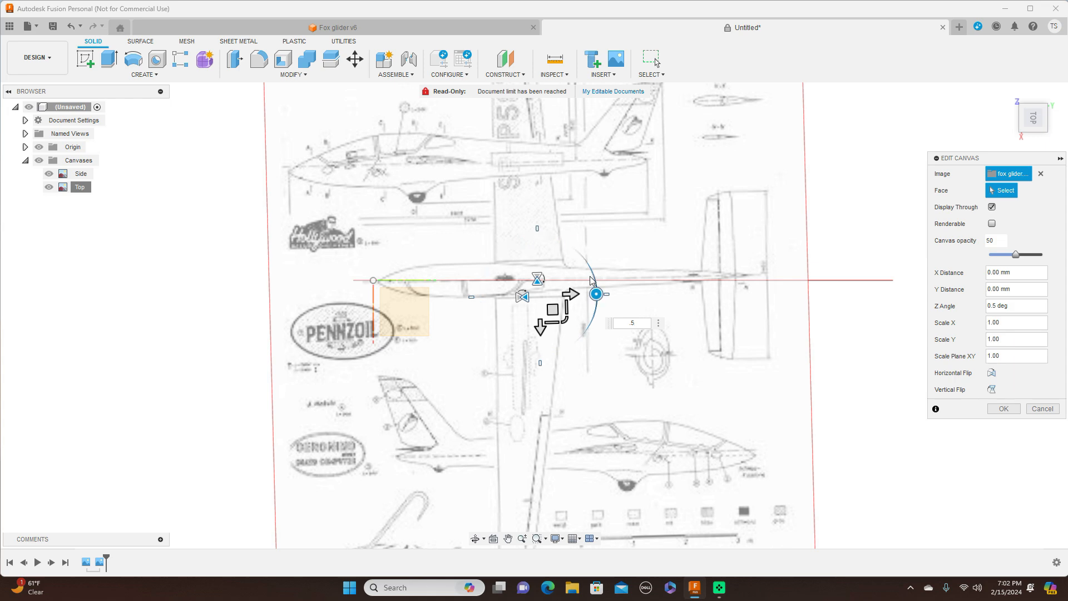
drag(553, 307, 552, 307)
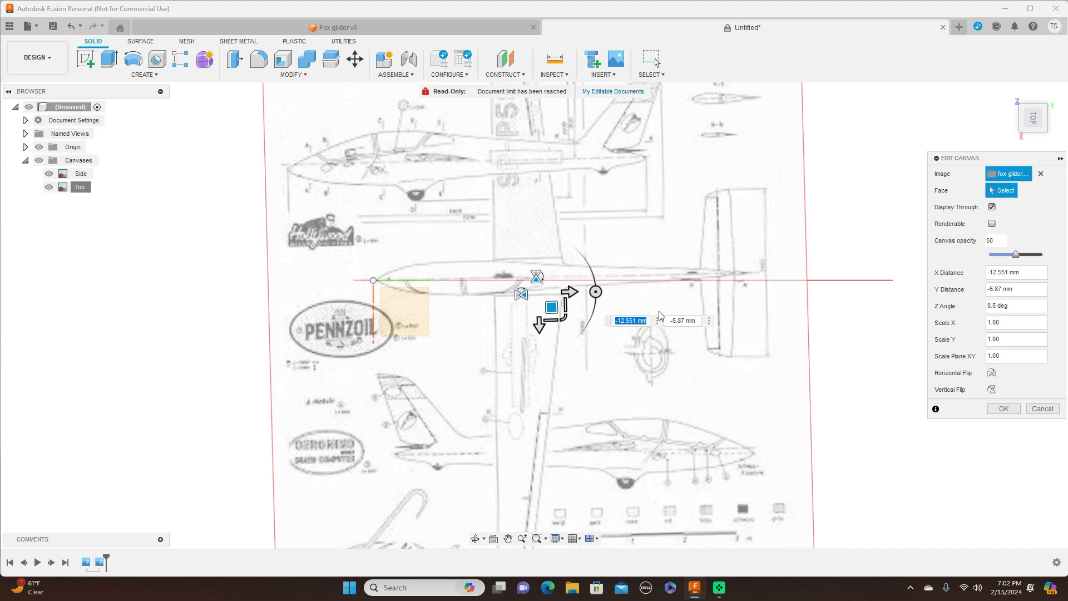
- Rotate the Top canvas by -1 degree, shift it about X 15.464 mm, Y -3.233 mm onto the centre axis, and finish the edit
drag(597, 293, 596, 293)
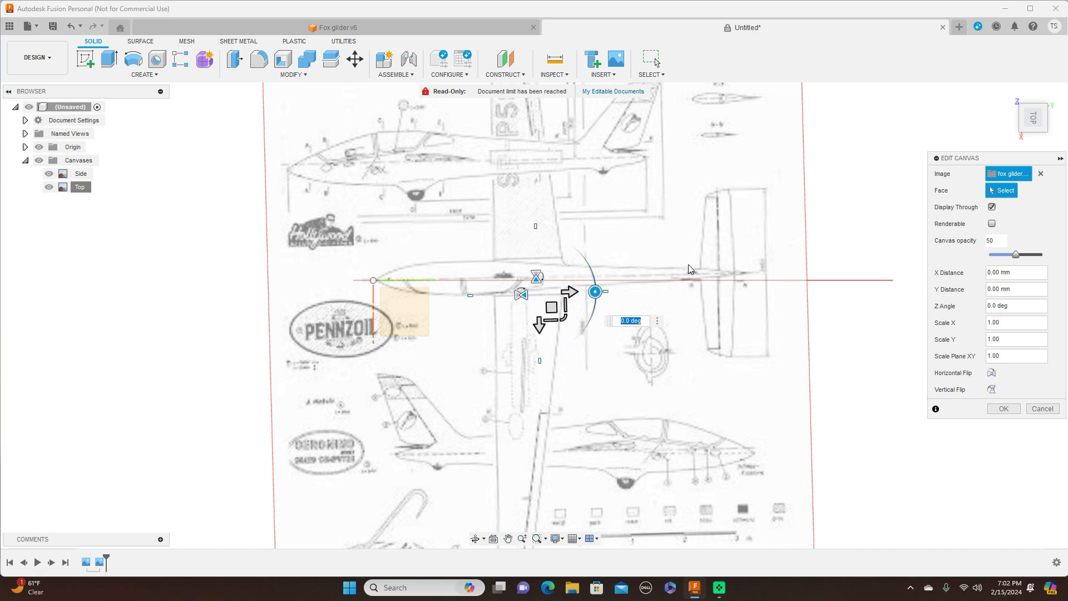
text(1)
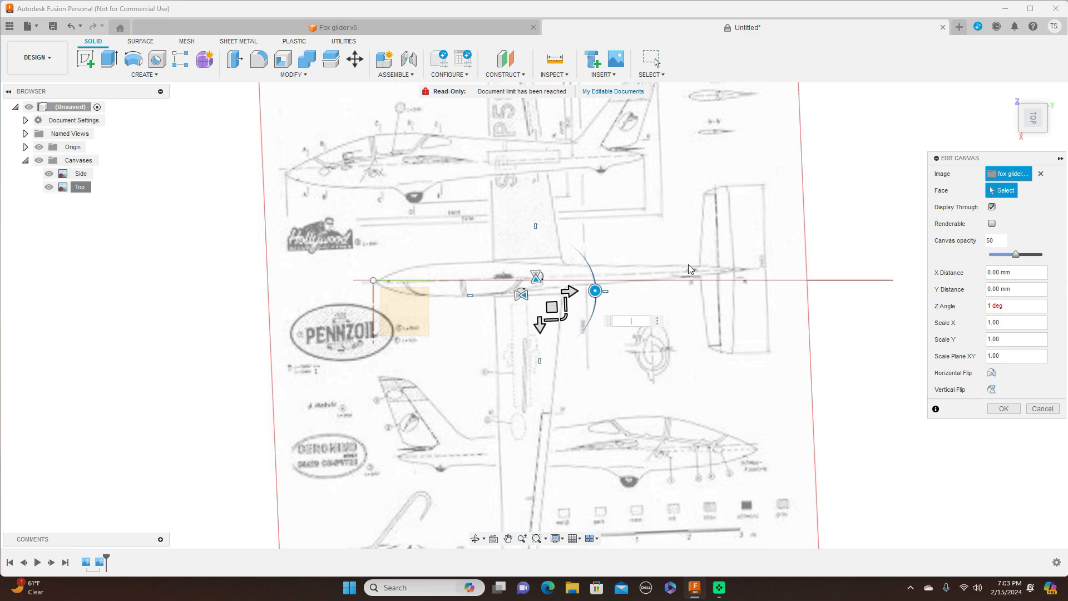
text(-1)
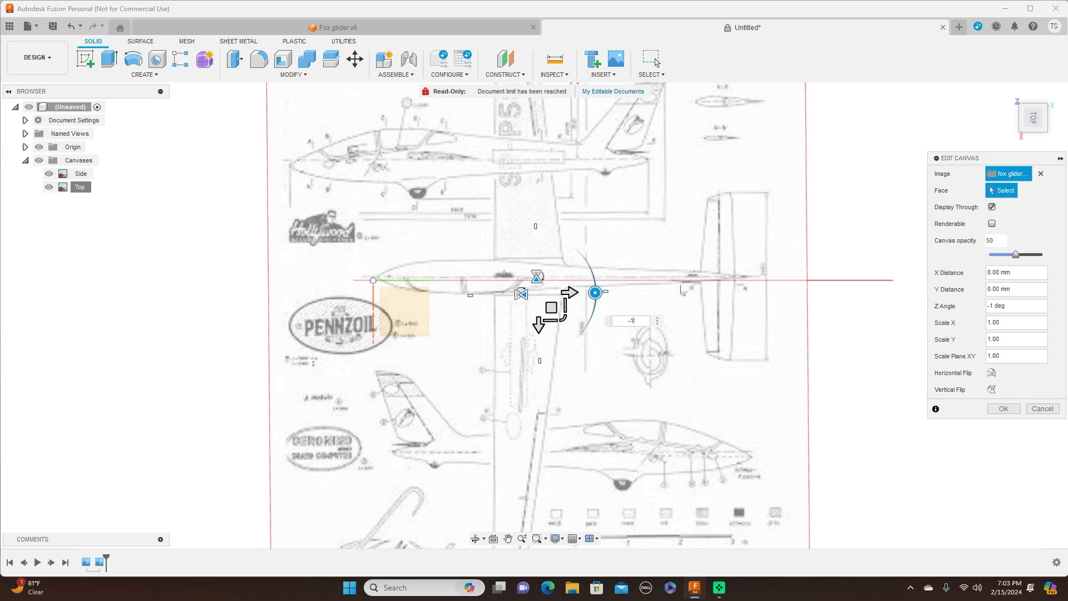
click(551, 306)
drag(551, 307, 551, 309)
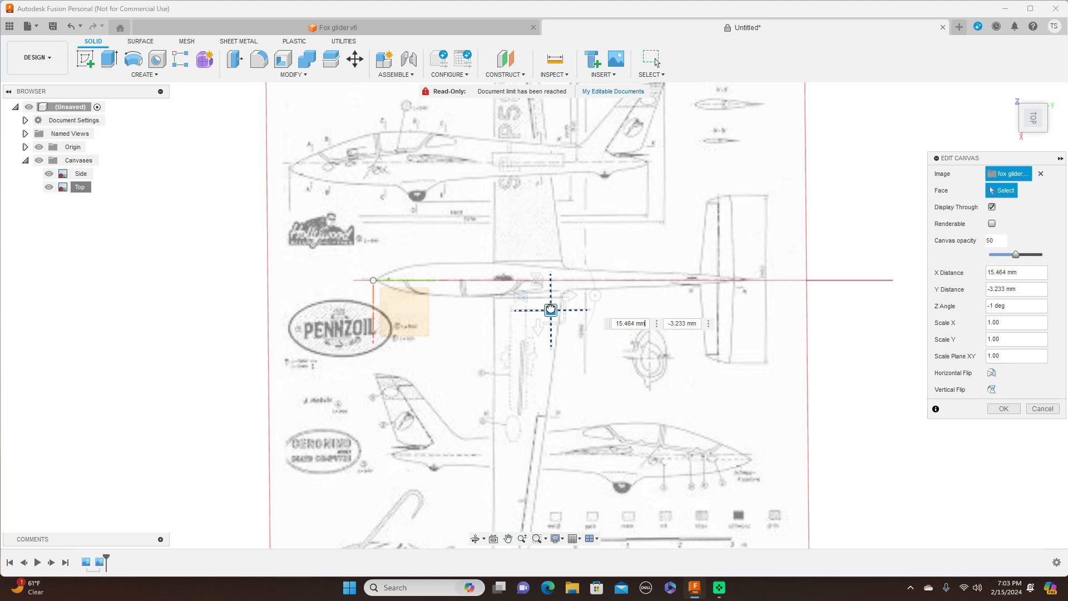
drag(551, 309, 551, 309)
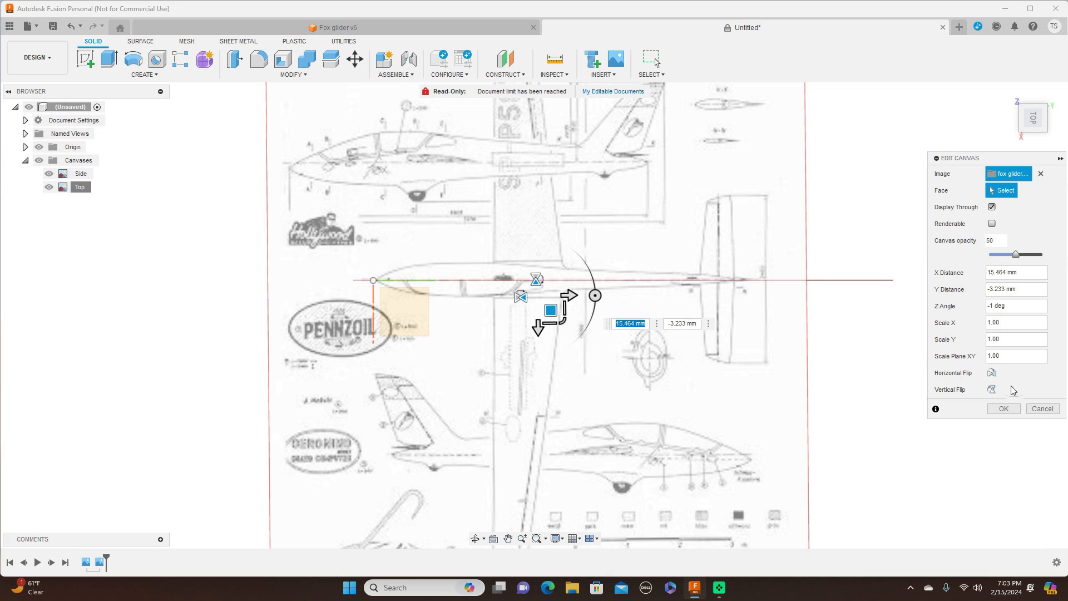
click(1003, 408)
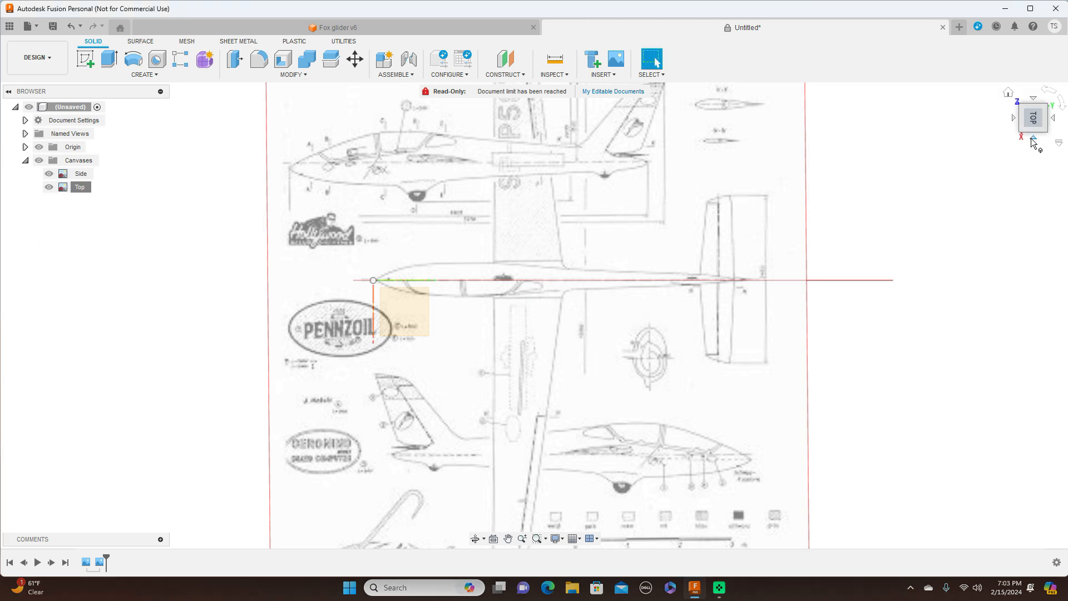
- Insert the fox glider JPG from USB Drive (D:) as a third canvas on the XZ plane
click(1034, 140)
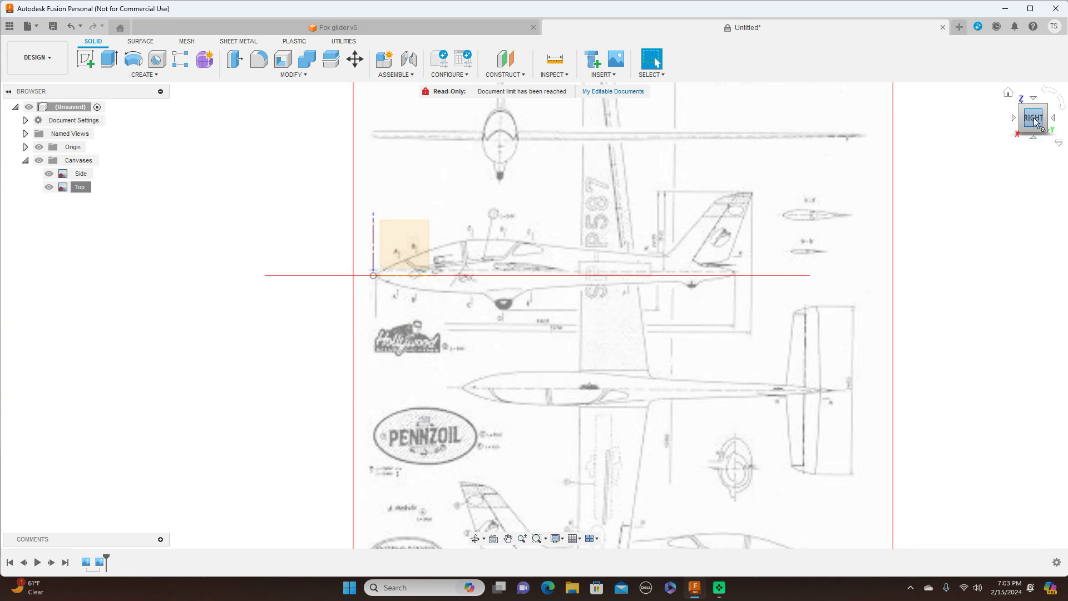
click(1034, 101)
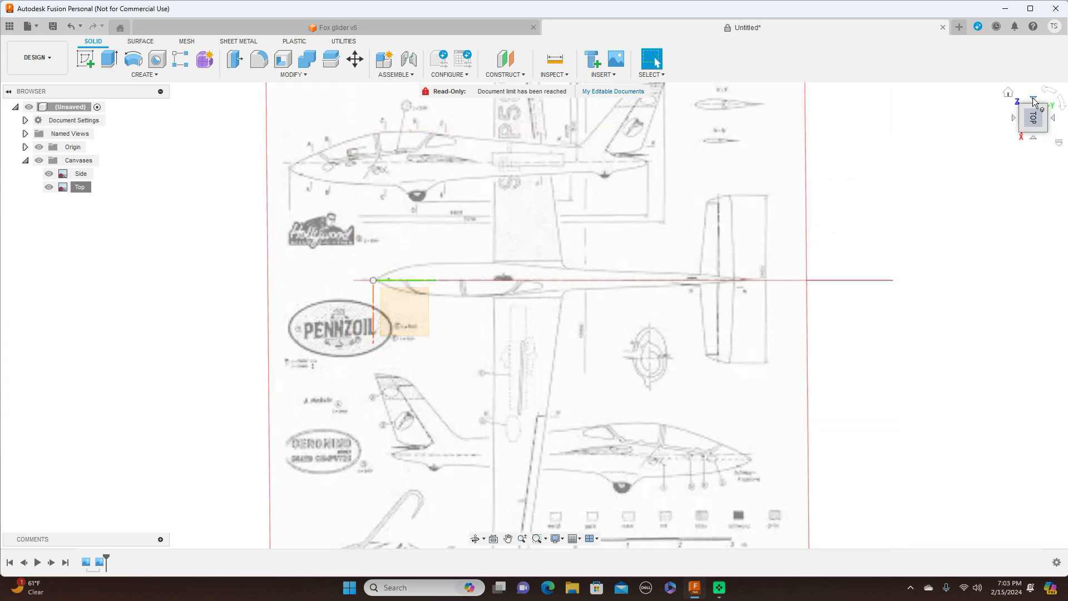
click(1034, 140)
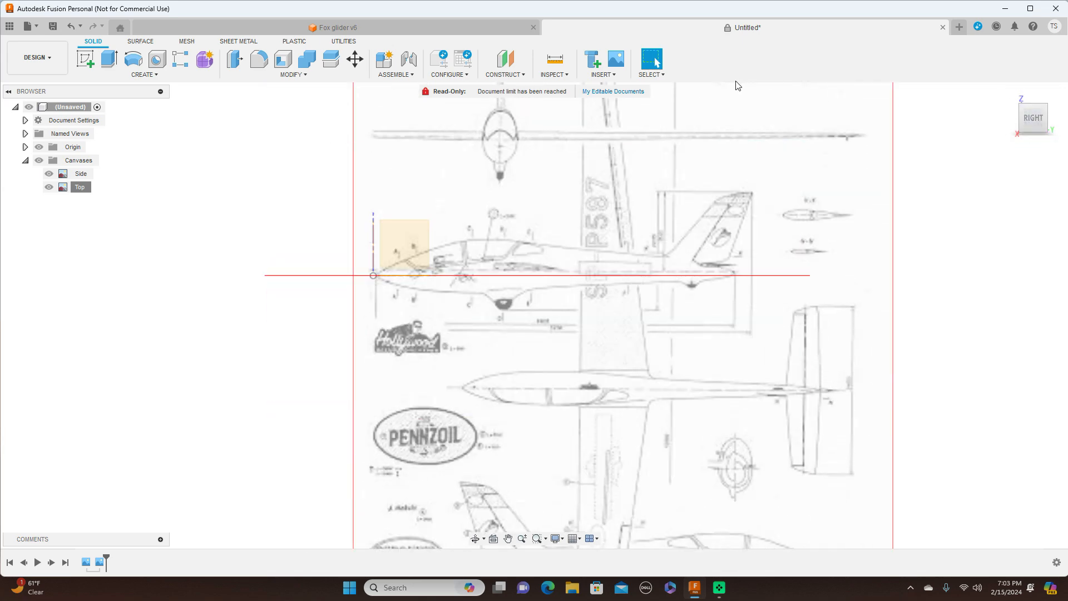
click(615, 79)
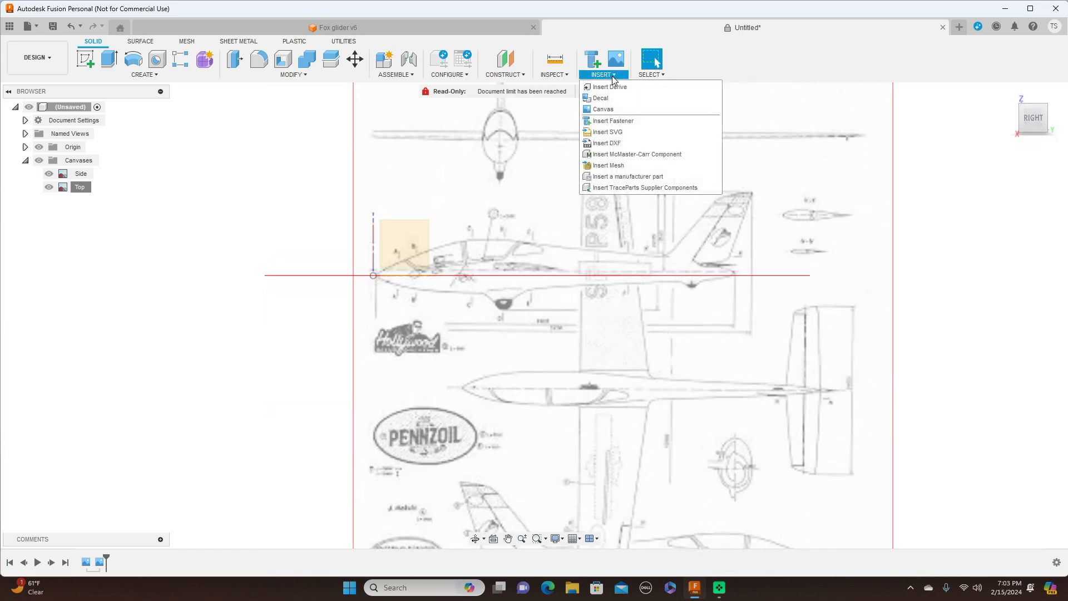
click(614, 109)
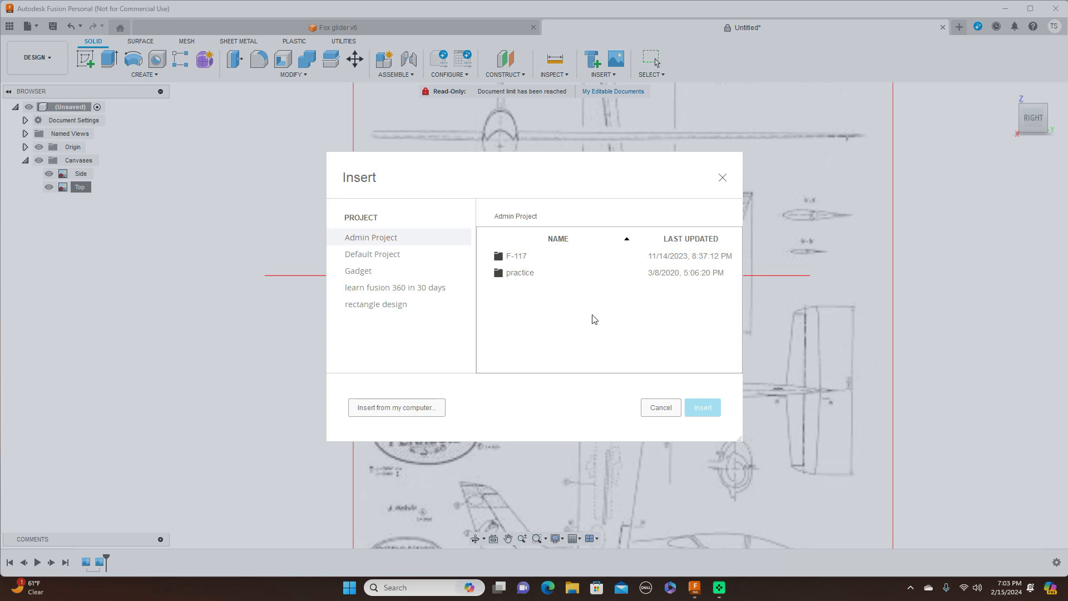
click(421, 409)
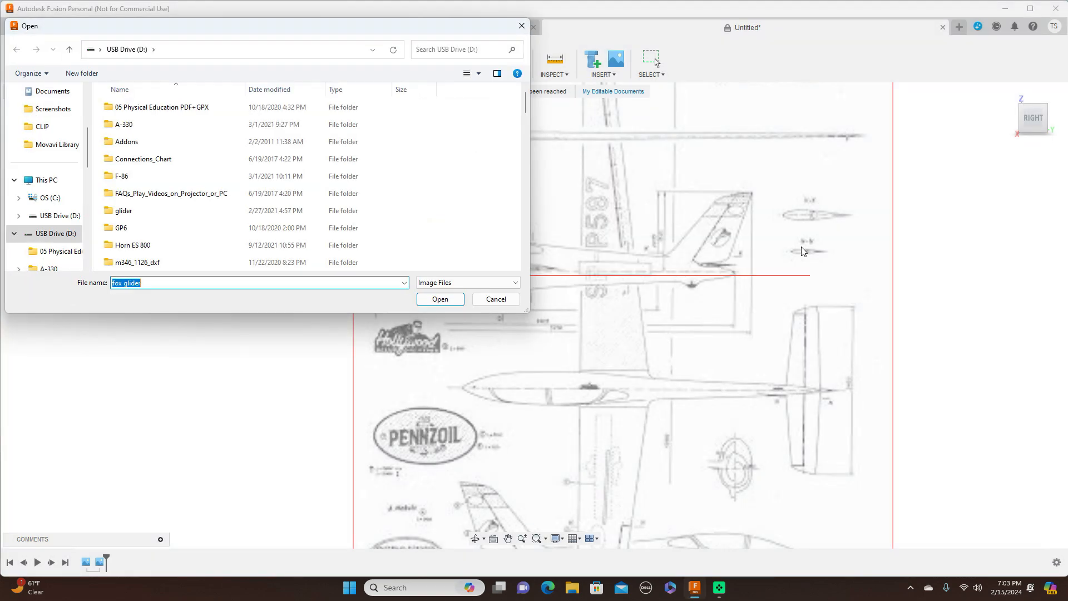
click(439, 299)
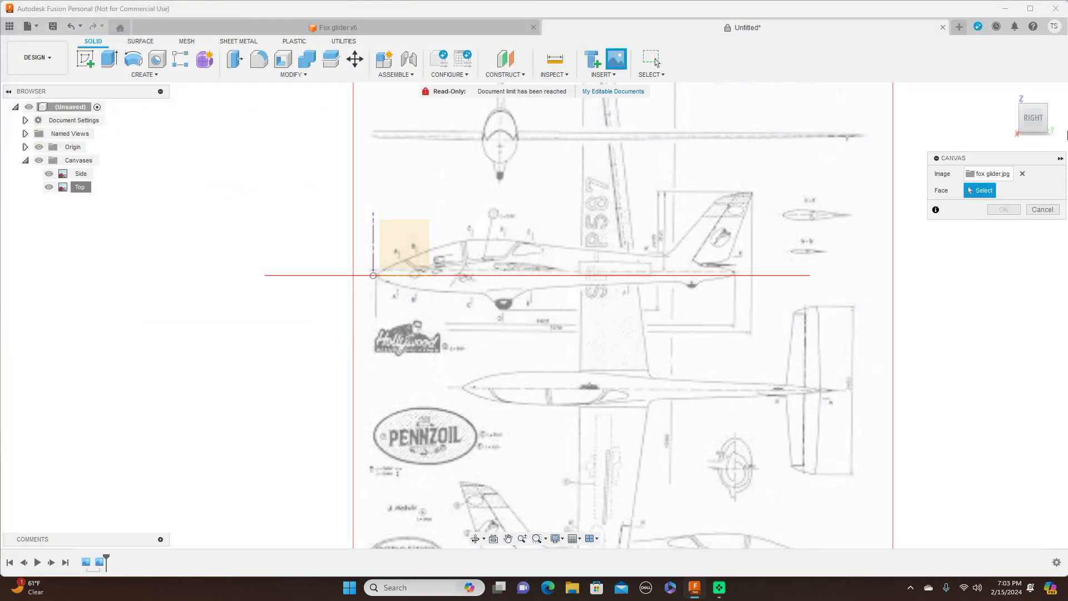
click(1026, 124)
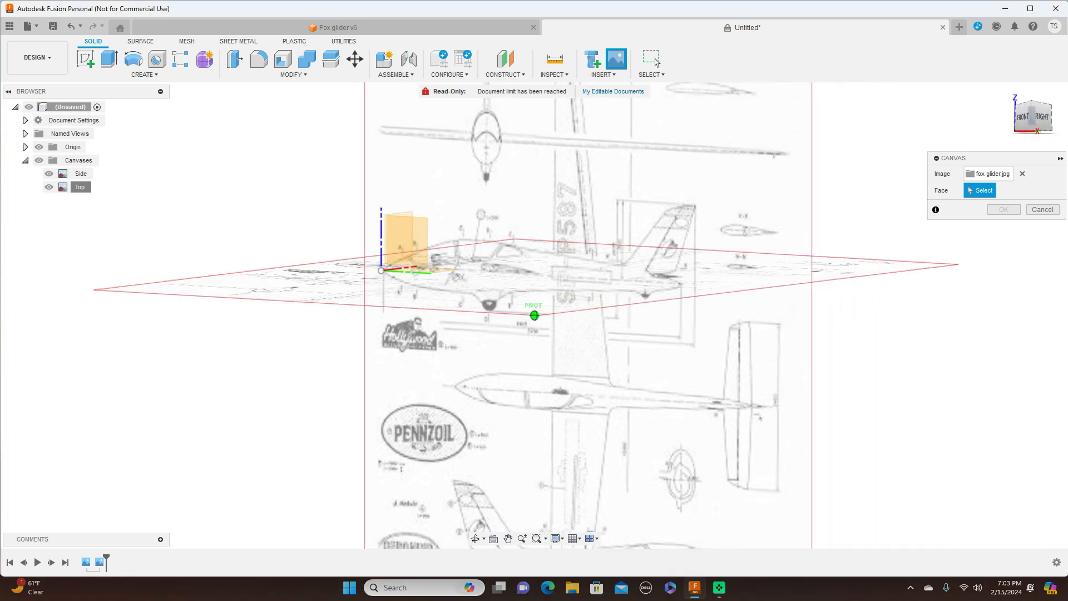
click(423, 255)
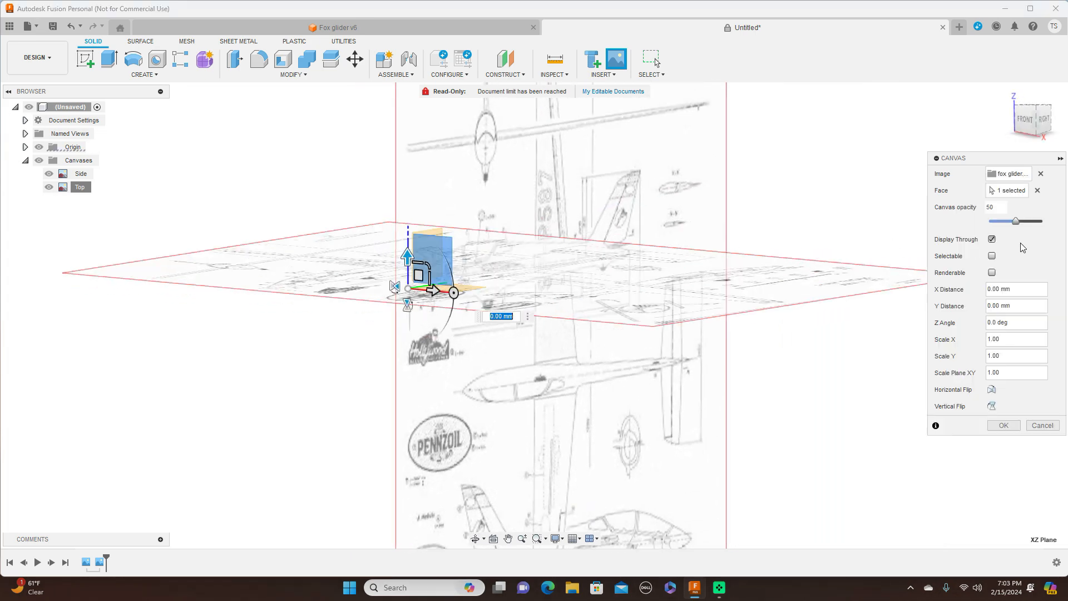
- Face the front view and enlarge the new canvas uniformly to a plane scale of about 126.368
click(1024, 119)
drag(530, 255, 590, 232)
drag(533, 253, 674, 167)
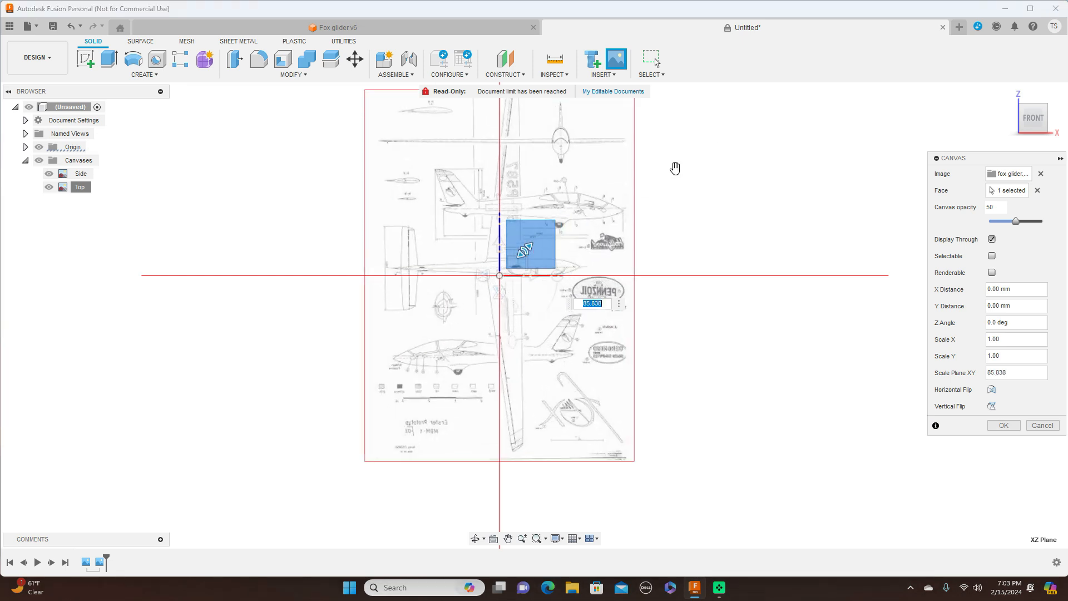
drag(526, 248, 584, 223)
scroll(793, 268, down, 1)
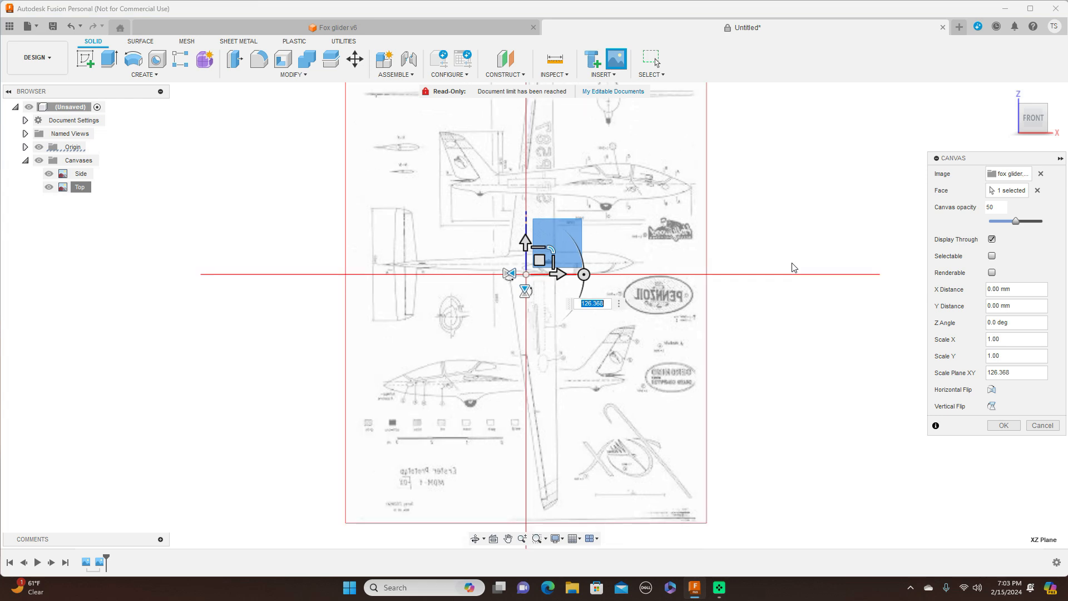
- Mirror the new canvas left to right so its lettering reads correctly, and finish inserting it
click(525, 290)
scroll(773, 296, up, 1)
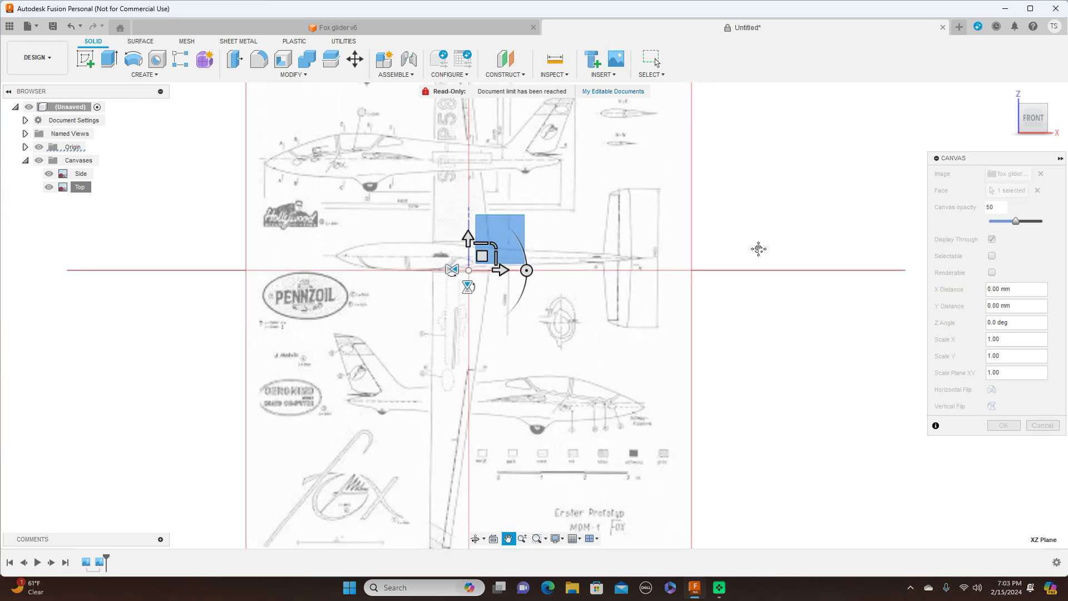
middle_drag(758, 248, 791, 277)
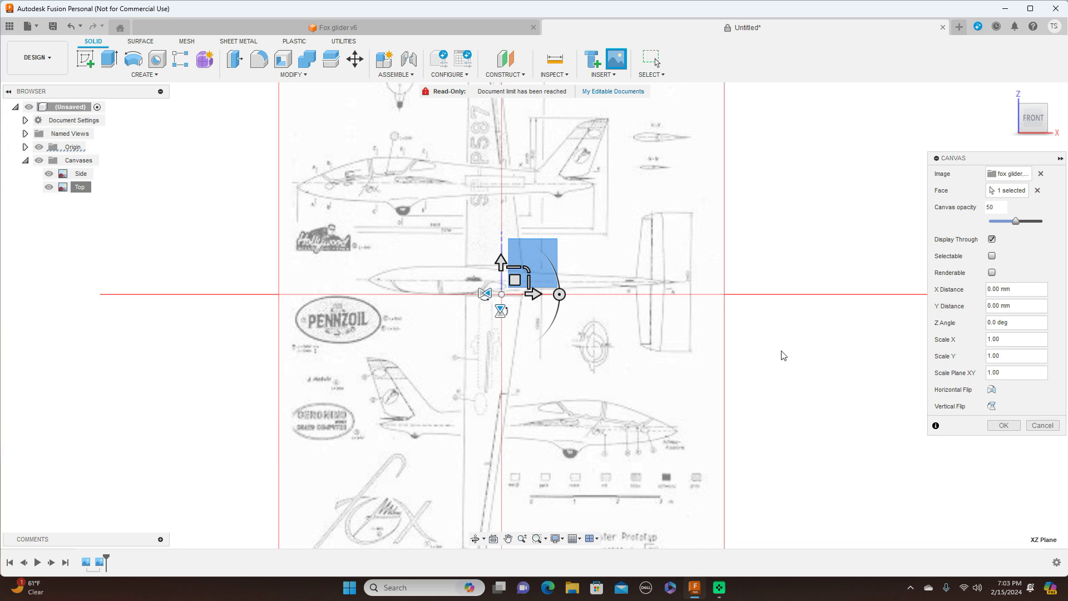
scroll(782, 352, up, 1)
click(1005, 426)
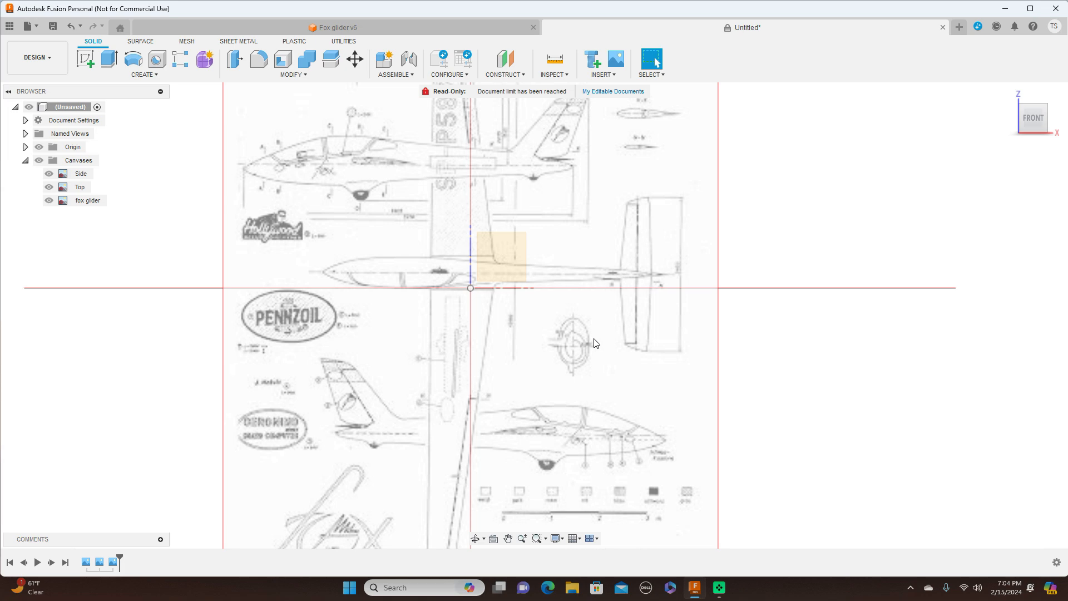
- Rename the fox glider canvas as Front
middle_drag(694, 249, 712, 360)
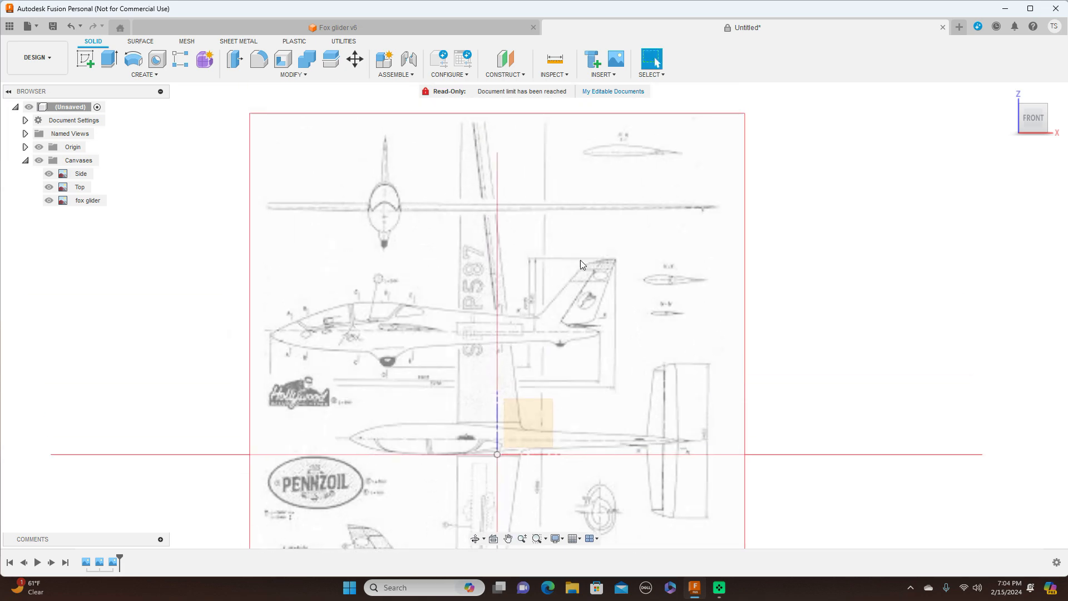
middle_drag(625, 326, 610, 265)
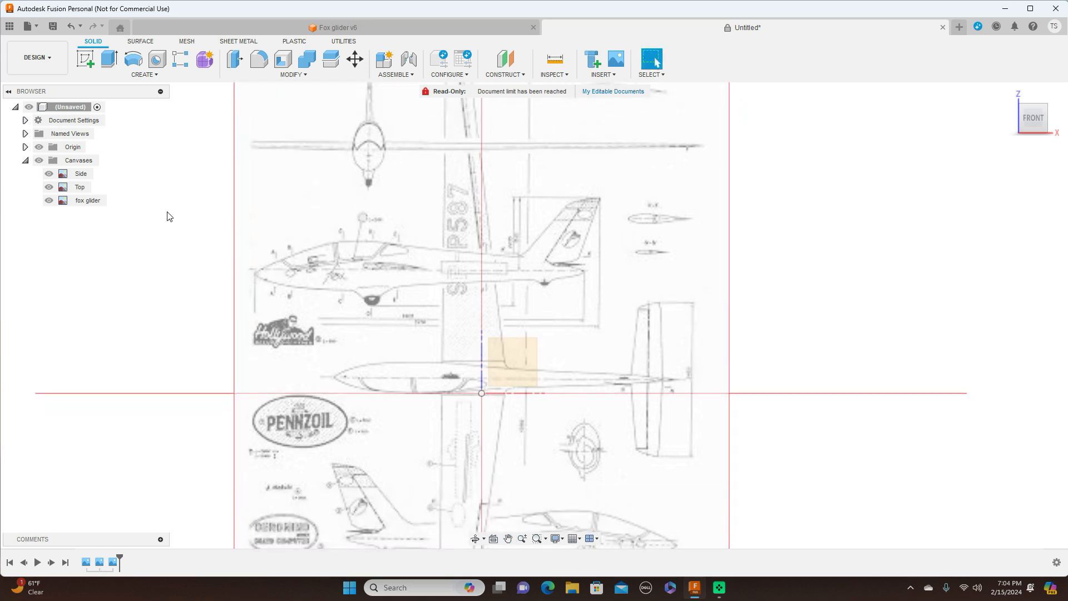
click(91, 201)
click(88, 201)
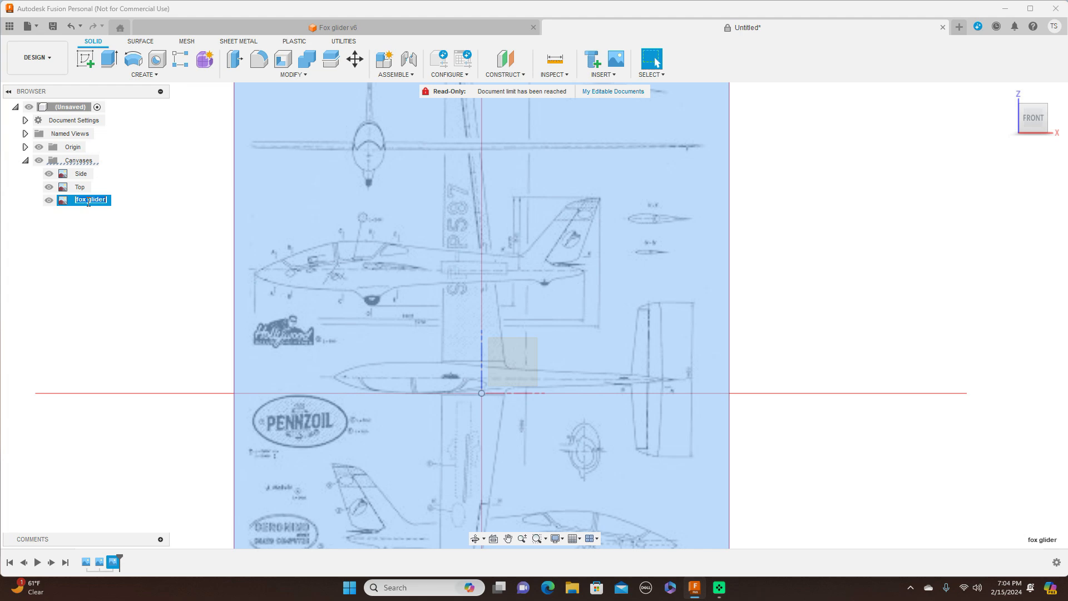
key(BackSpace)
text(Front)
key(Return)
- Calibrate the Front canvas to 2000 mm from the nose to the tail end of the upper side-view fuselage
right_click(80, 203)
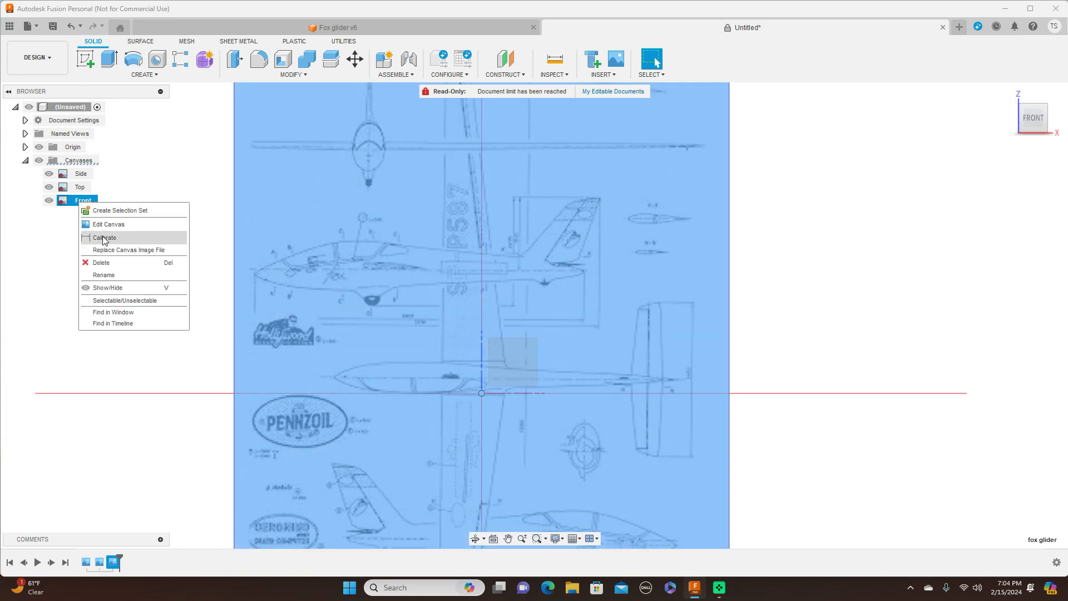
click(104, 238)
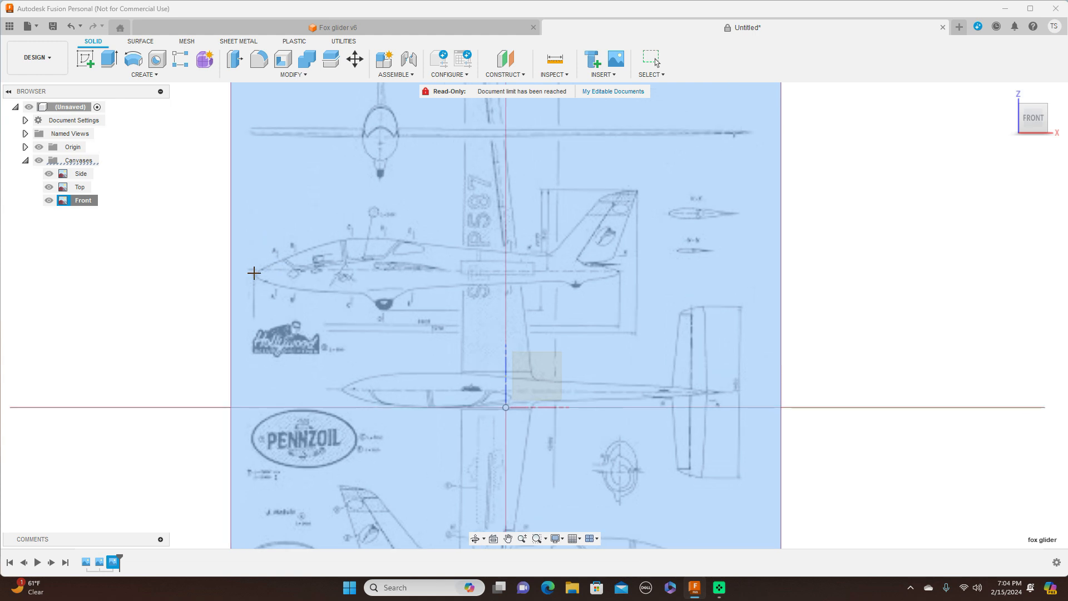
click(254, 272)
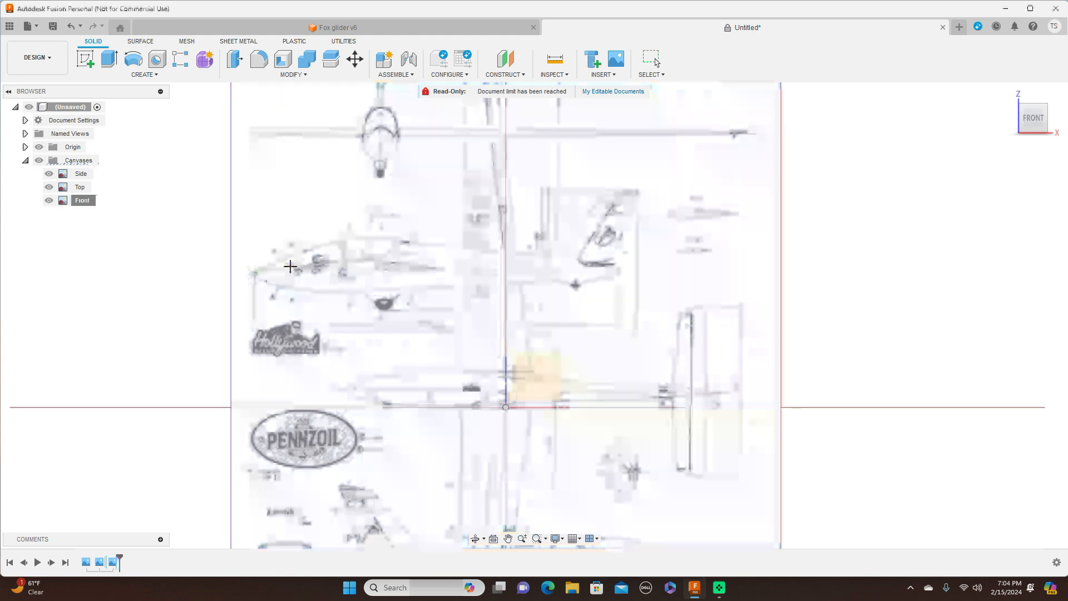
click(620, 271)
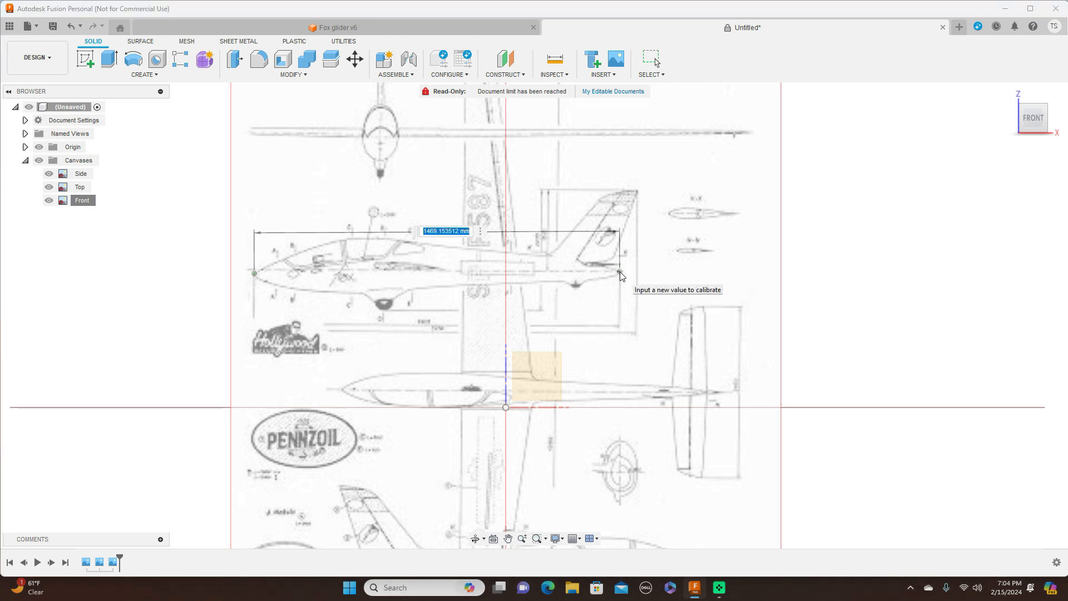
key(BackSpace)
text(2000)
key(Return)
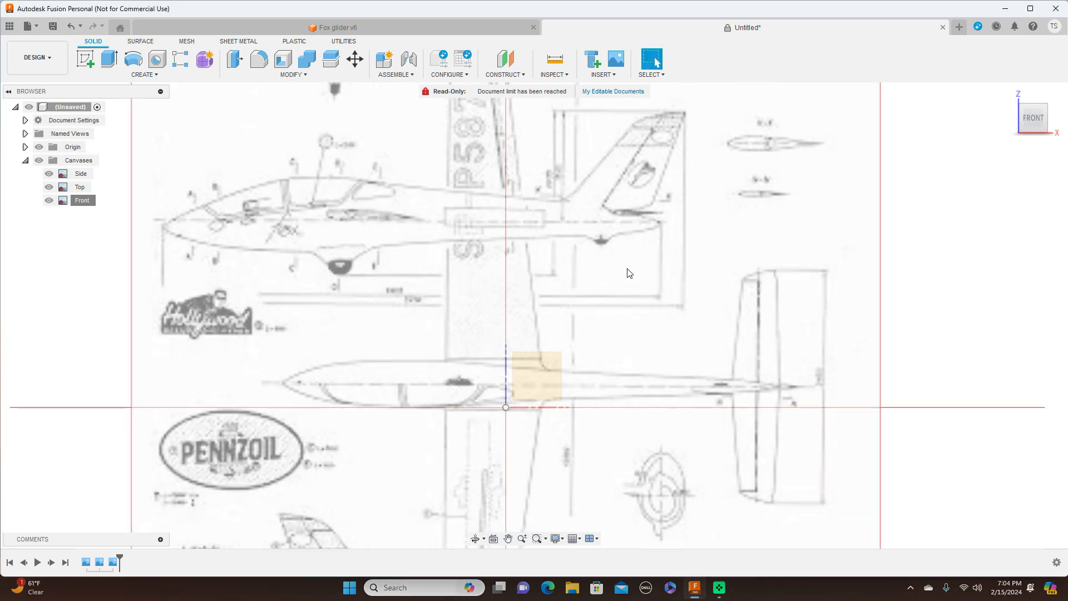
- Shift the Front canvas about X -1441.419 mm, Y 684.194 mm to bring the front-view fuselage onto the origin, and finish the edit
scroll(629, 273, down, 5)
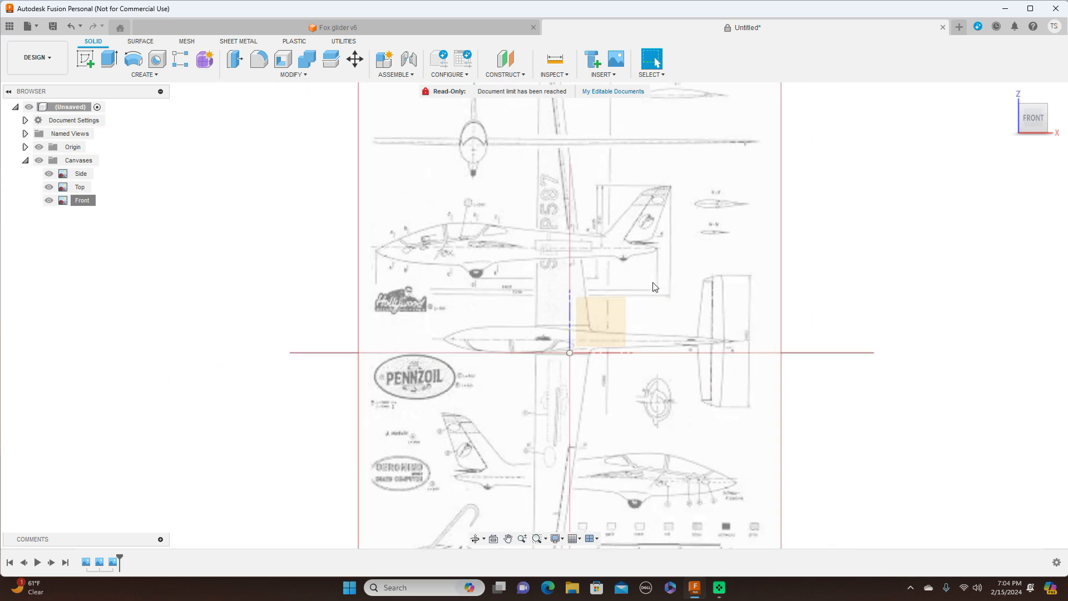
scroll(653, 282, up, 3)
scroll(653, 283, down, 3)
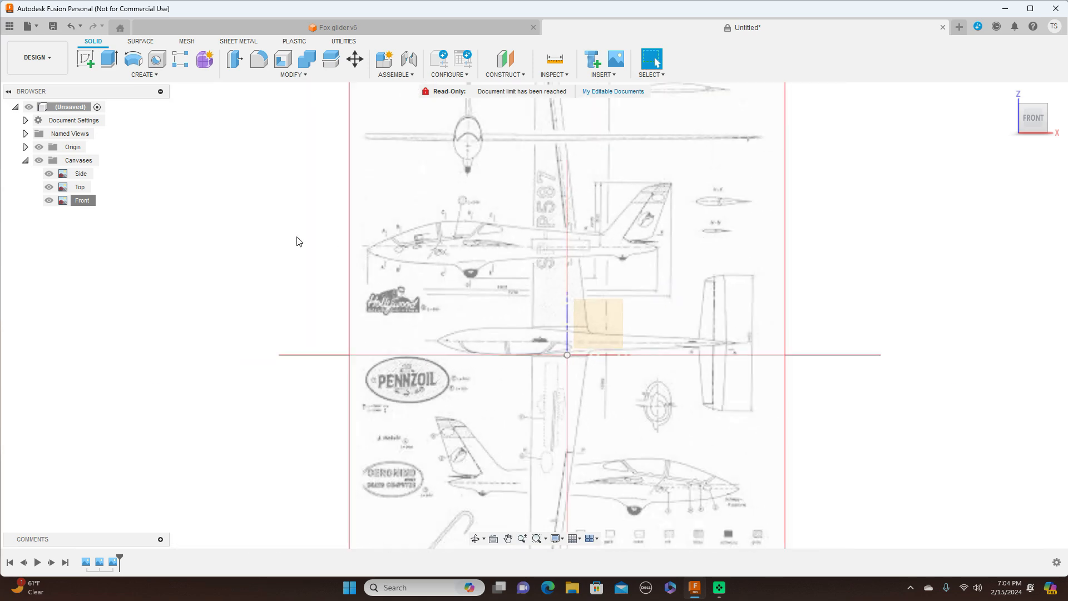
right_click(78, 203)
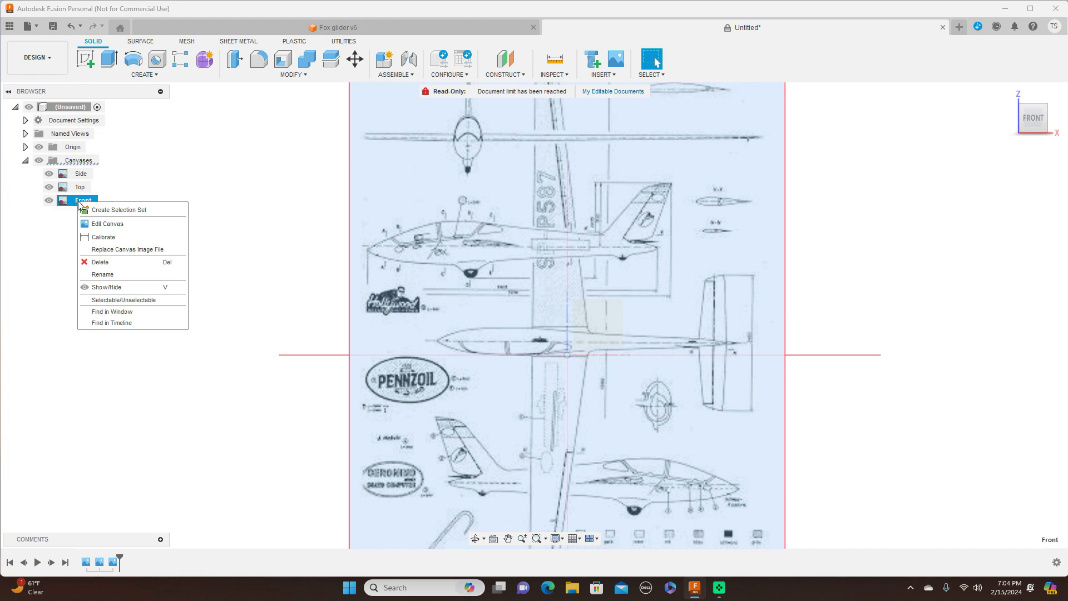
click(97, 225)
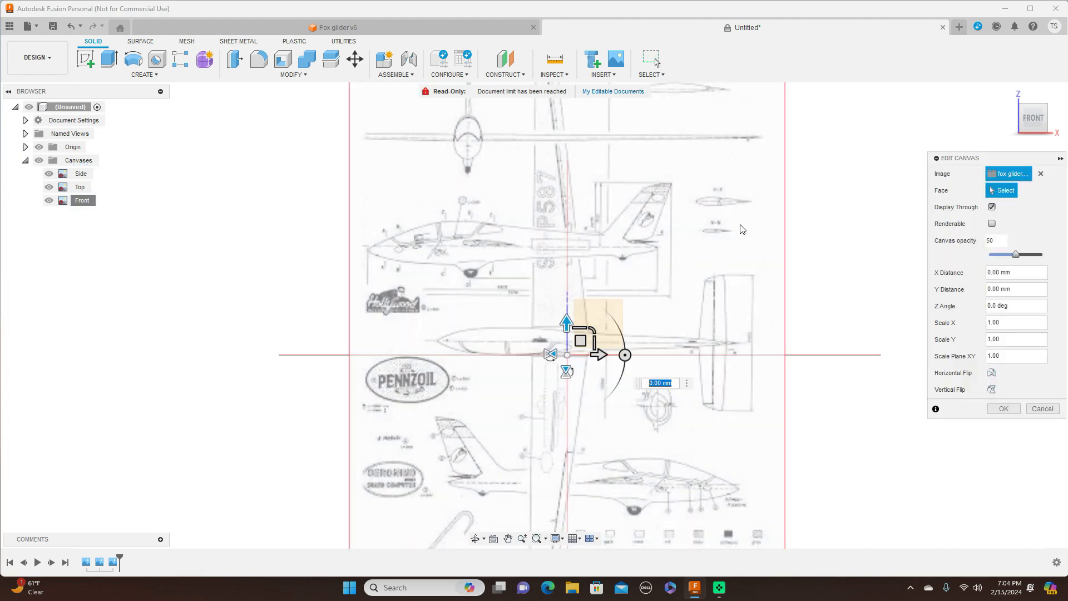
middle_drag(834, 368, 755, 214)
drag(503, 193, 604, 405)
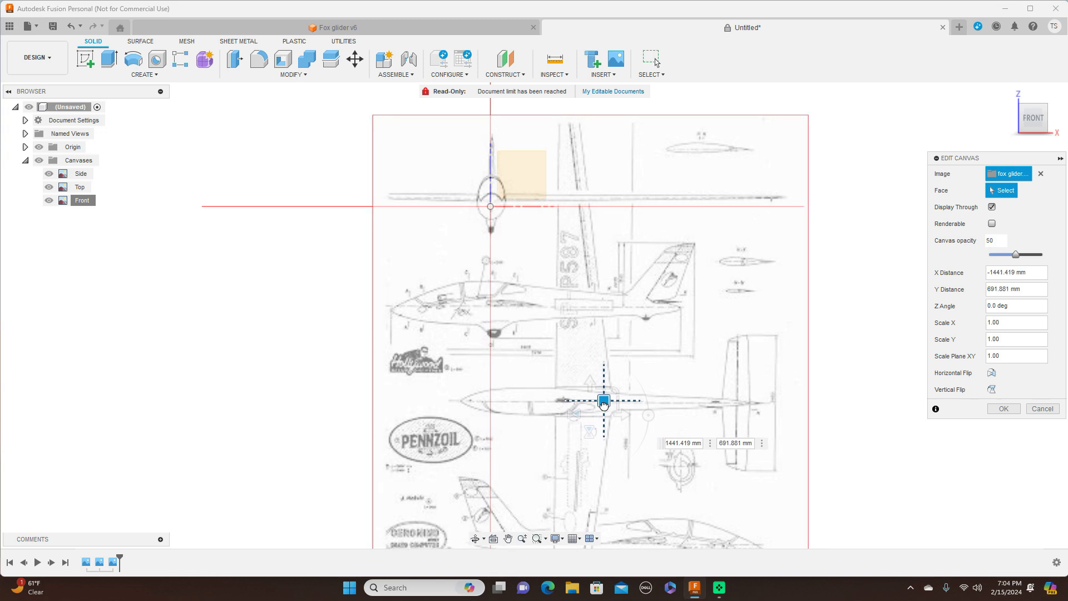
drag(604, 405, 602, 402)
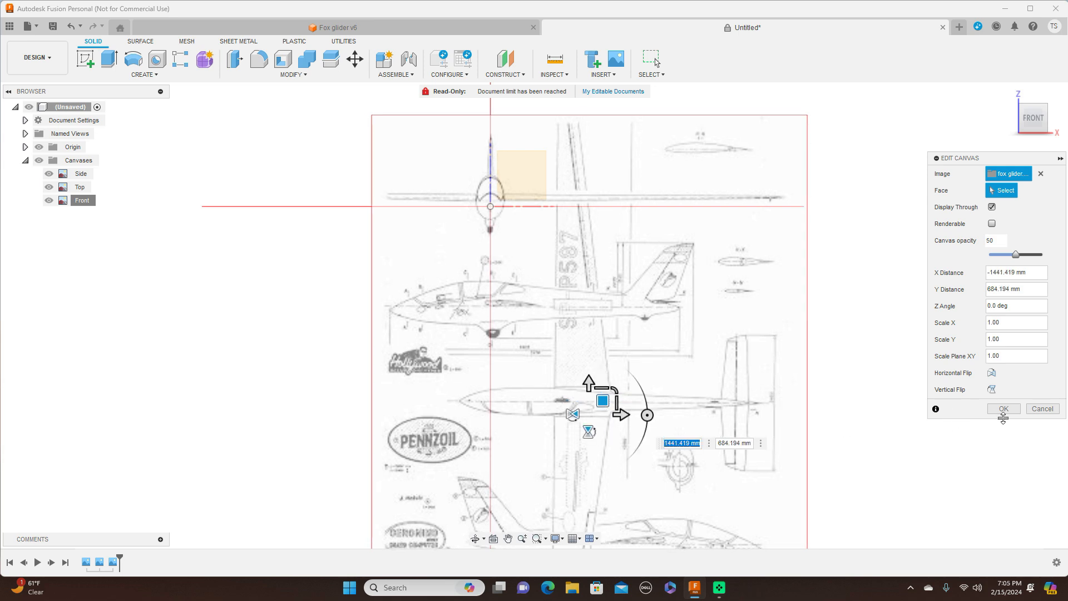
click(1004, 409)
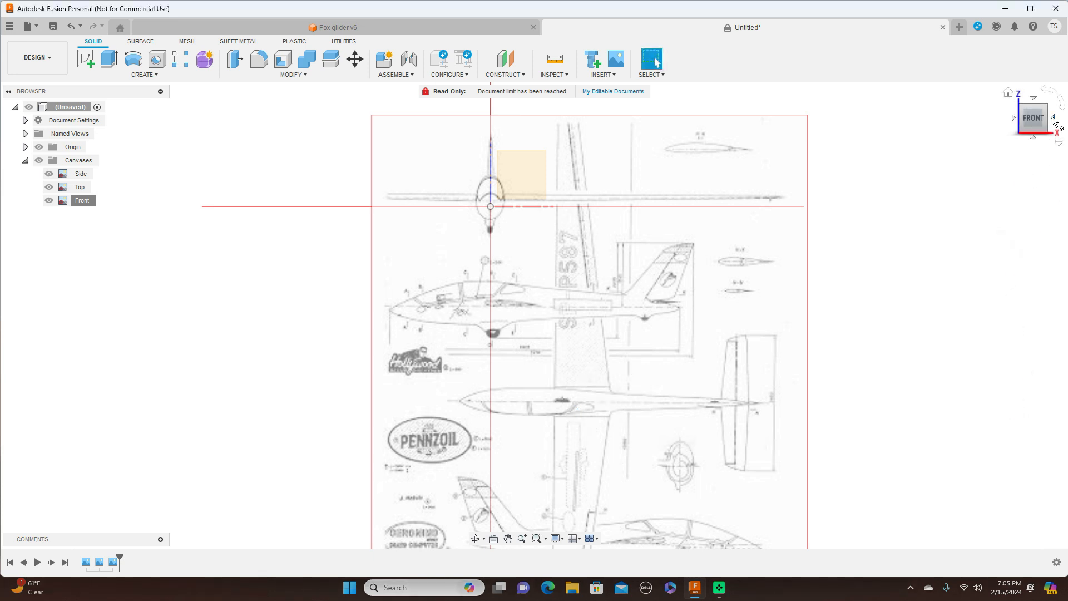
- Create a form and draw a cylinder about 307 mm in diameter on the XZ plane, centred on the vertical axis just above the origin
click(204, 66)
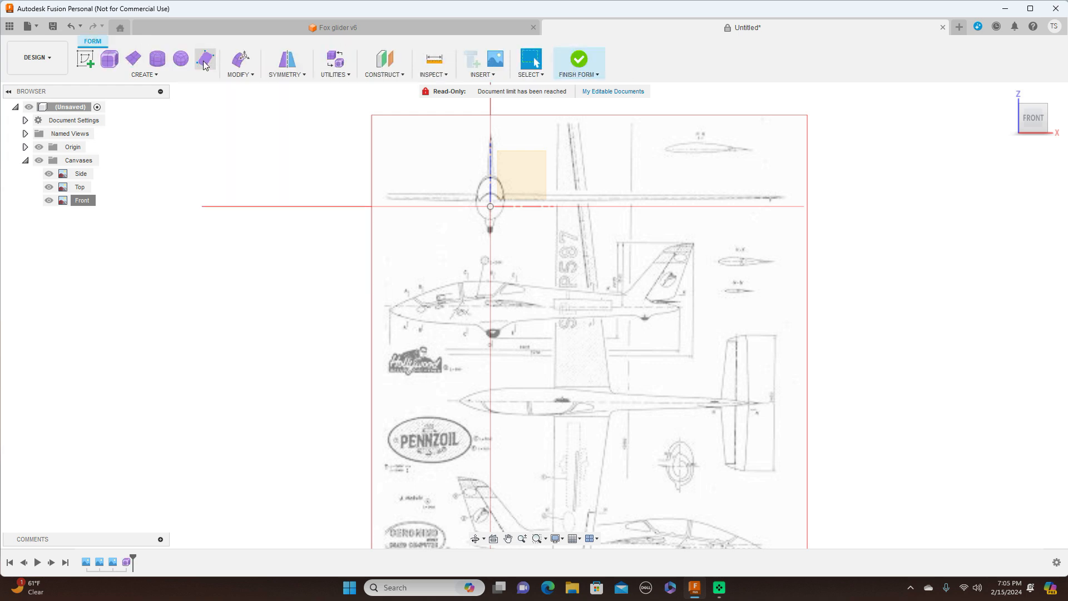
click(158, 59)
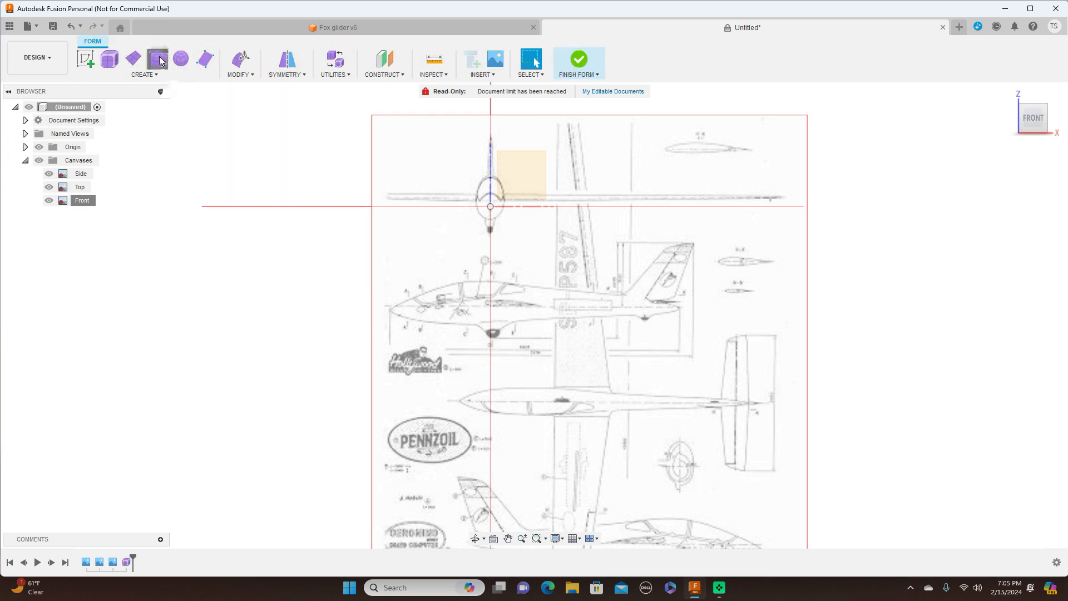
click(522, 173)
middle_drag(412, 171, 747, 168)
middle_drag(595, 169, 419, 165)
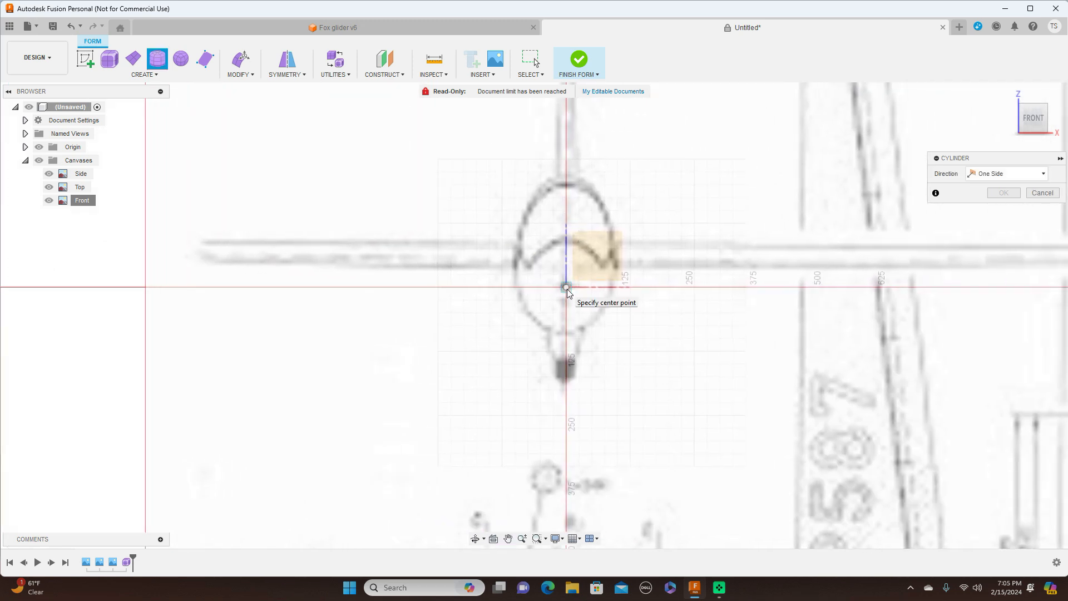
click(567, 259)
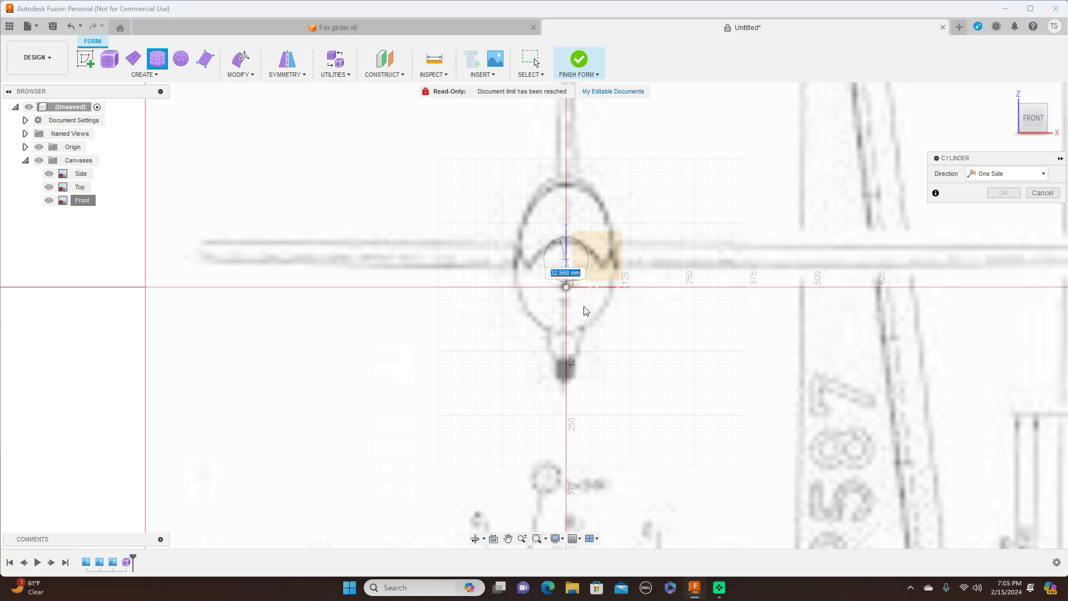
click(593, 336)
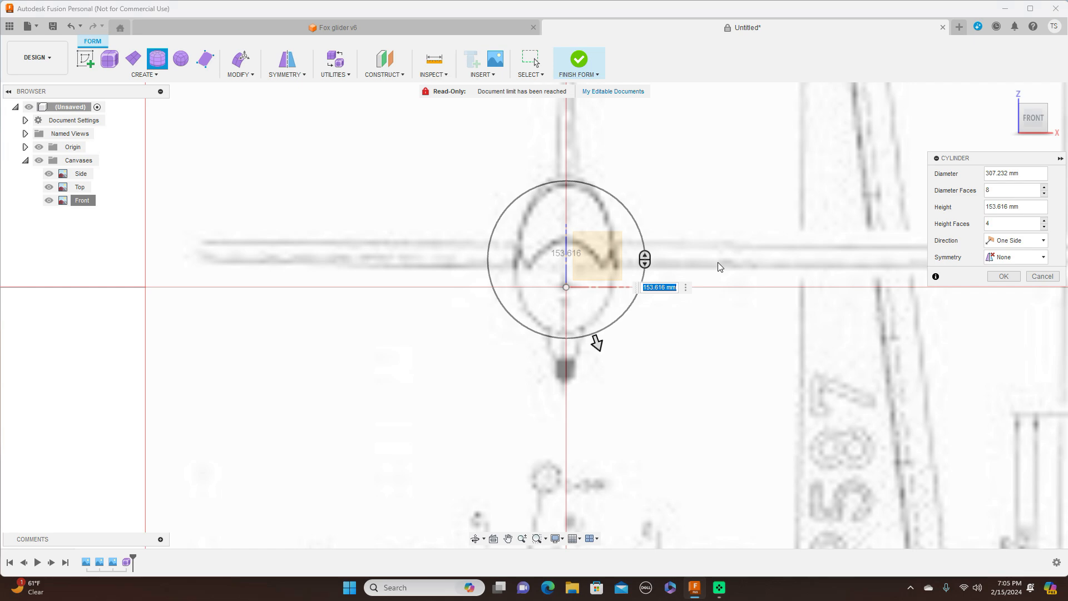
- Face the right view and extend the cylinder's height to 2020 mm to match the fuselage's tail end
click(1056, 120)
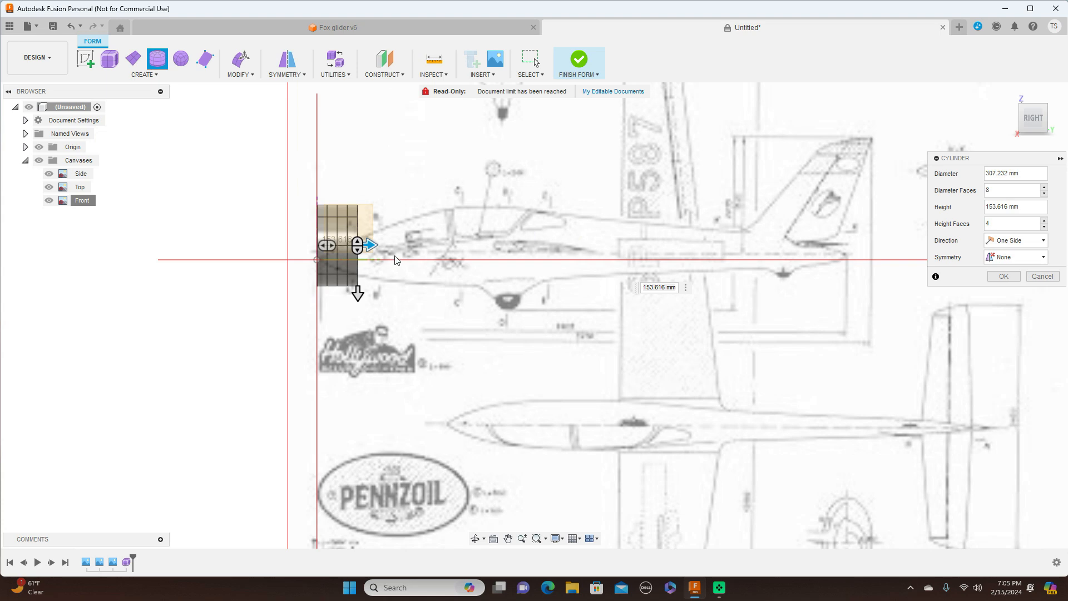
drag(372, 244, 875, 243)
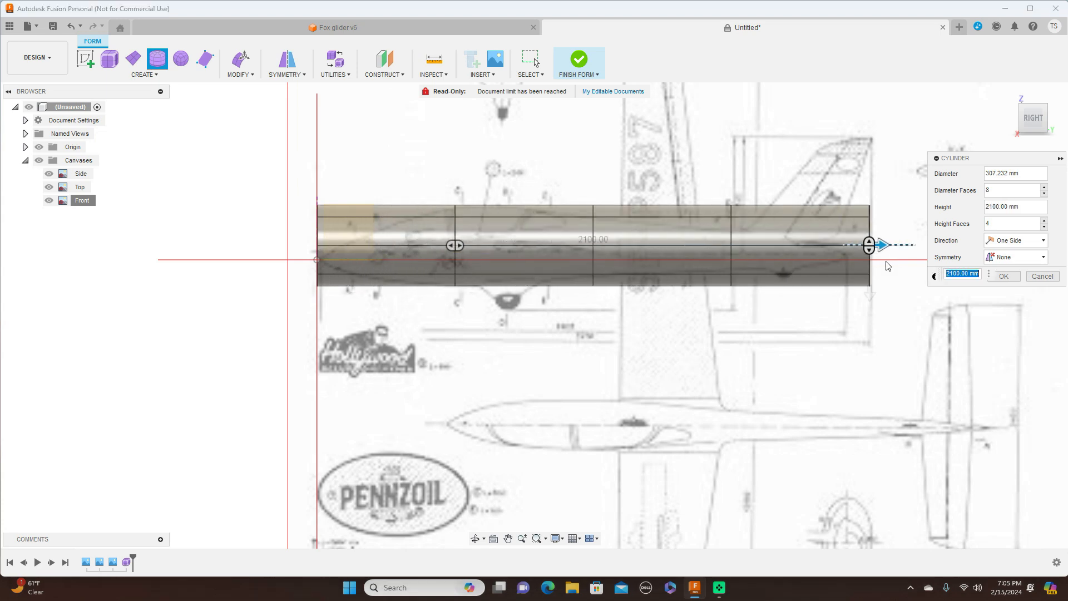
scroll(900, 292, up, 2)
middle_drag(900, 293, 797, 354)
drag(767, 298, 723, 298)
scroll(674, 315, up, 3)
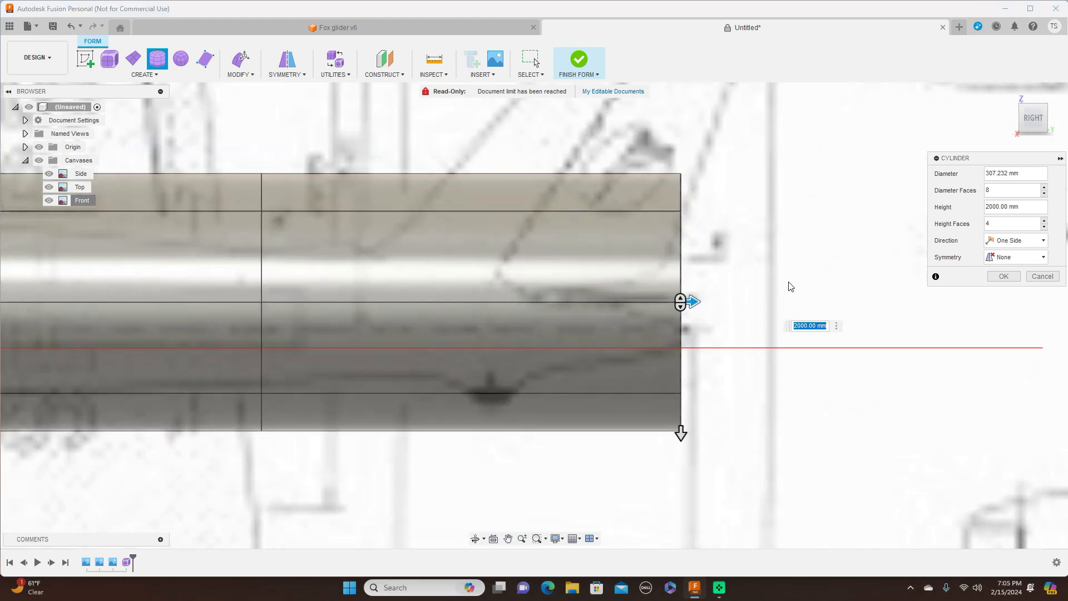
drag(653, 310, 663, 309)
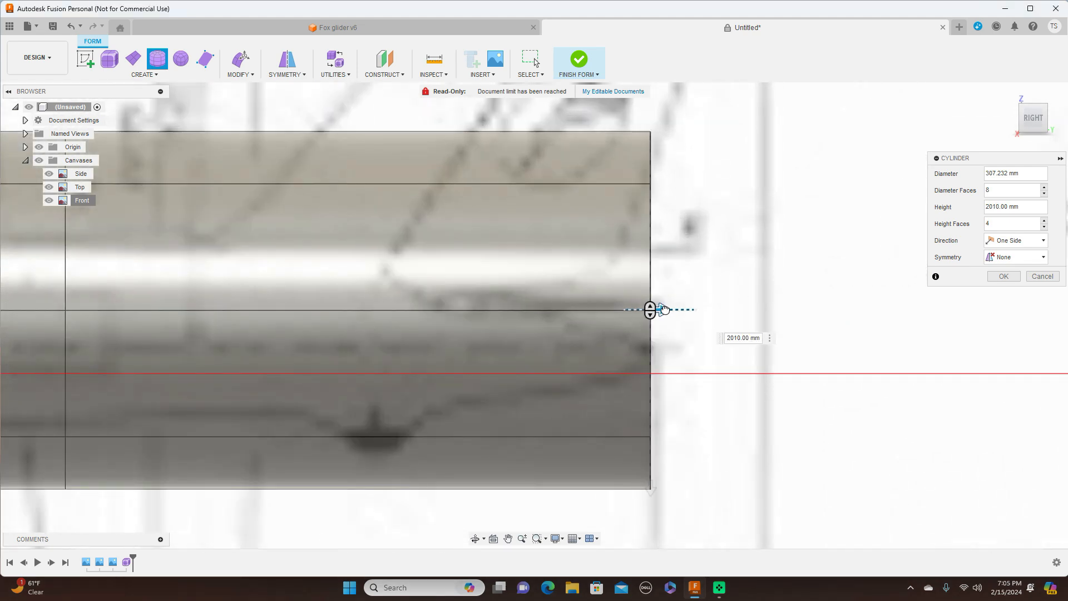
drag(671, 310, 682, 309)
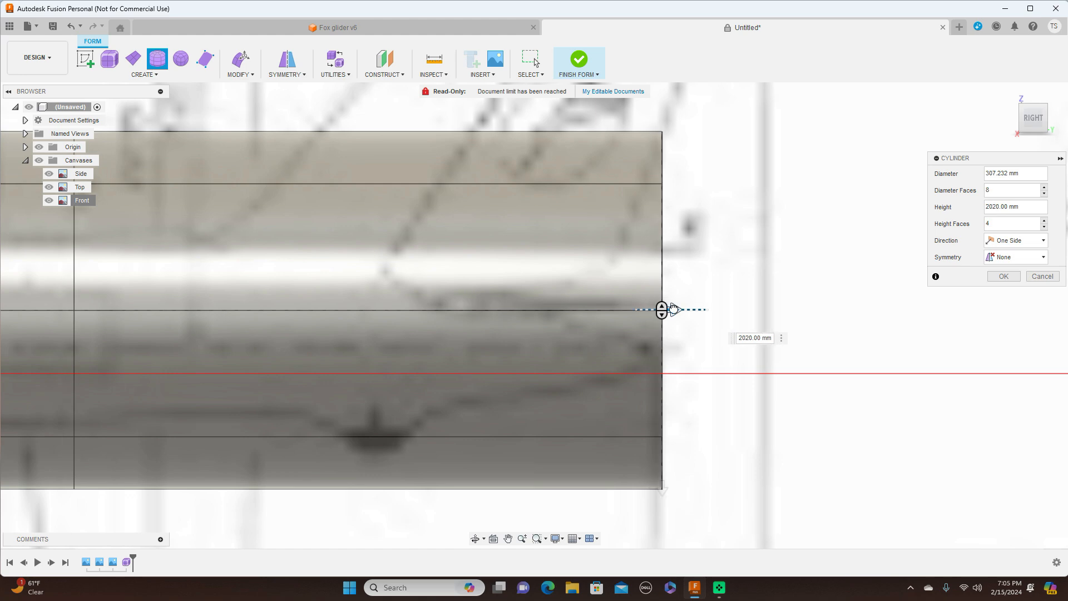
- Give the cylinder 8 height faces and mirror symmetry across its width, and create it
scroll(787, 349, down, 2)
scroll(855, 373, down, 5)
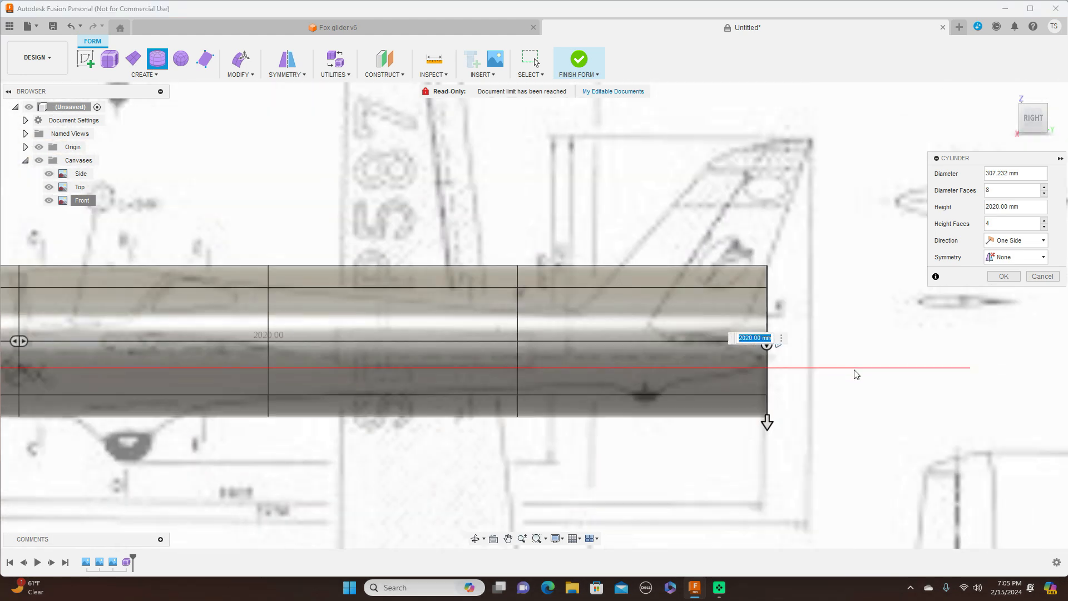
scroll(998, 385, up, 2)
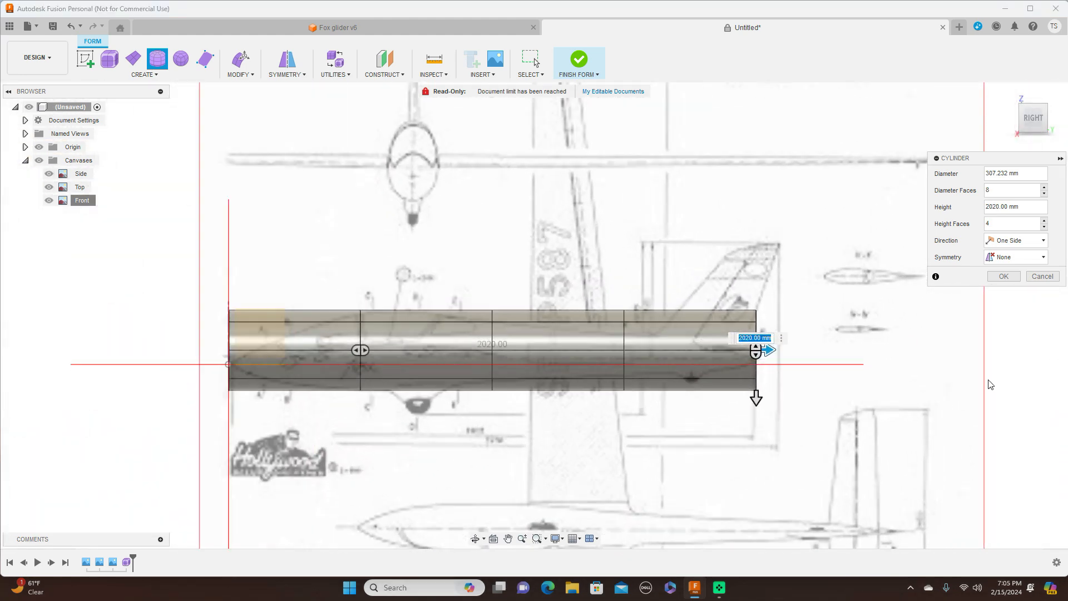
click(1045, 221)
click(1045, 221)
click(1045, 222)
click(1045, 222)
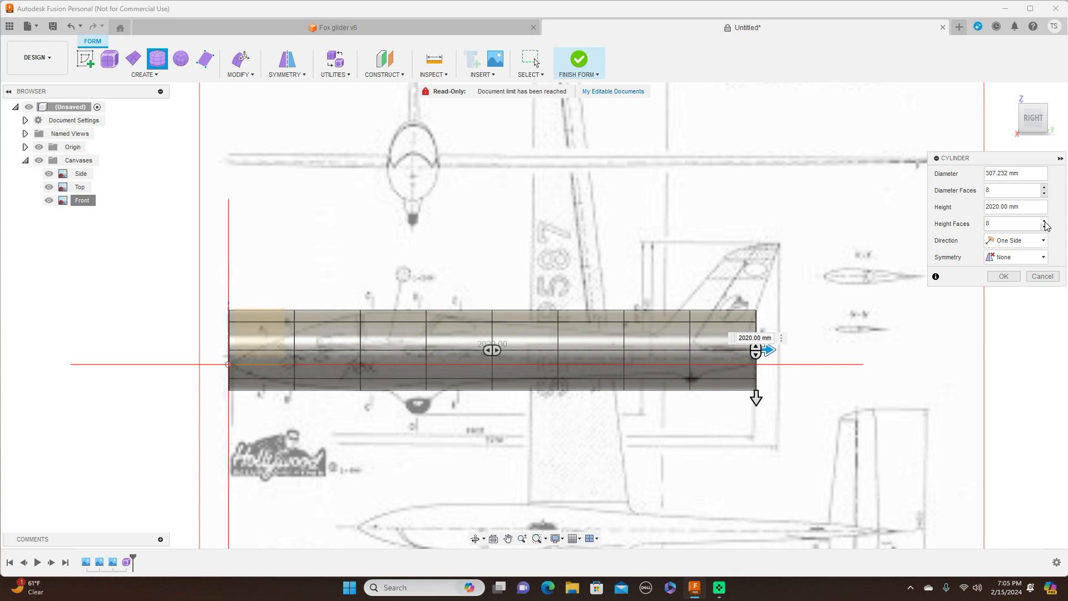
click(1043, 258)
click(1022, 281)
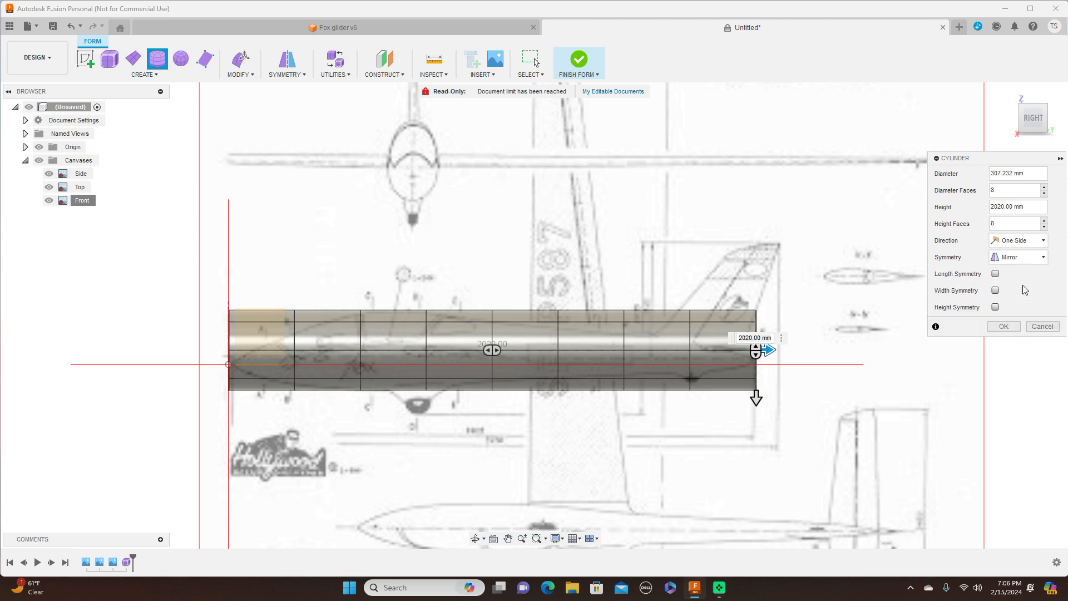
click(995, 291)
click(1004, 326)
- Set the cylinder body's opacity to 50% so the side-view blueprint shows through it
scroll(637, 293, up, 2)
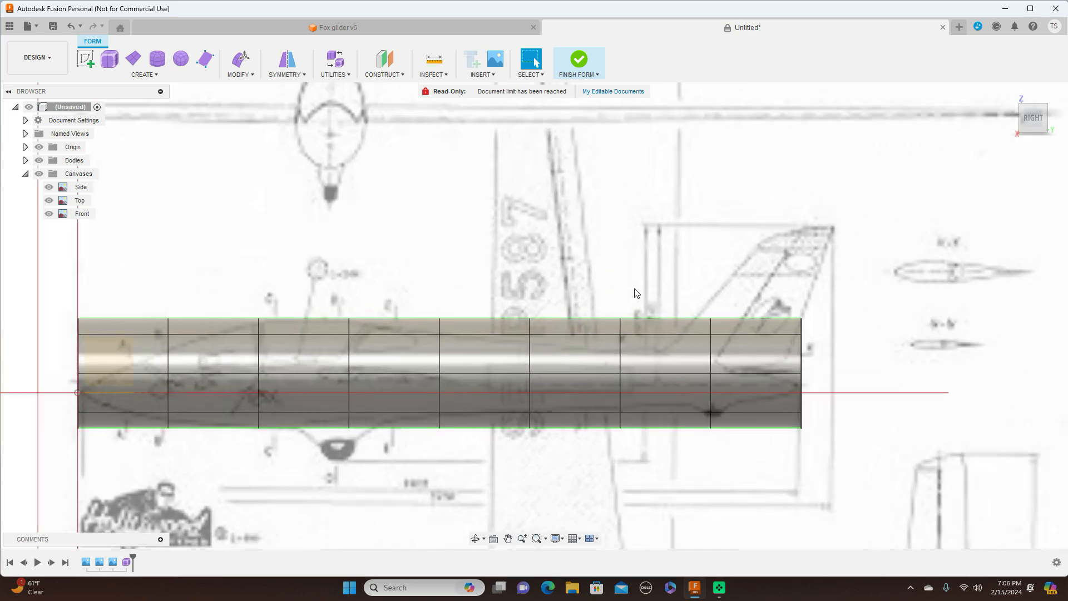
scroll(637, 293, down, 1)
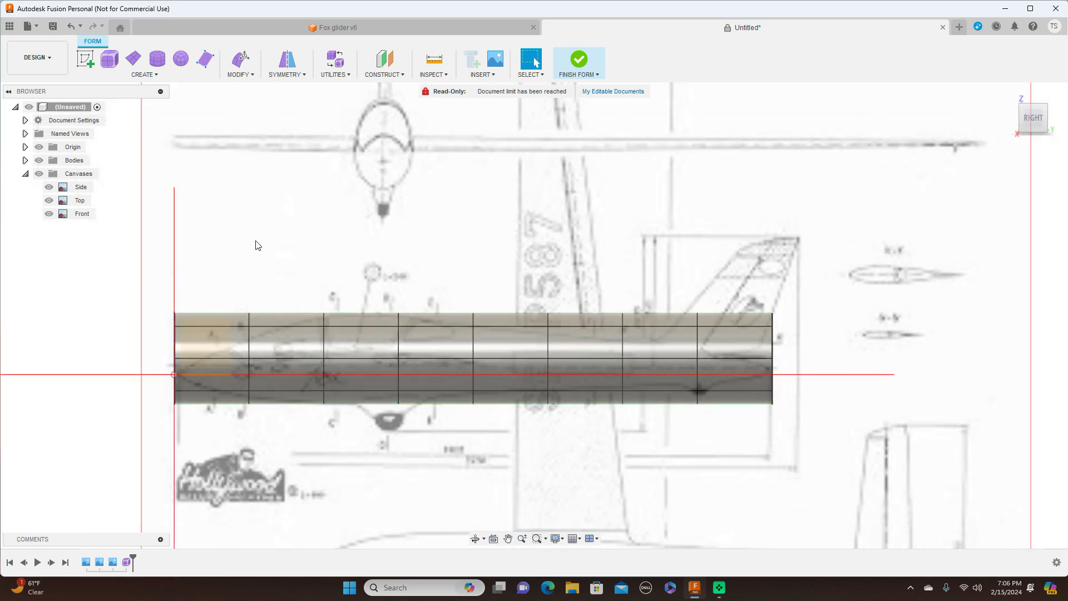
click(25, 161)
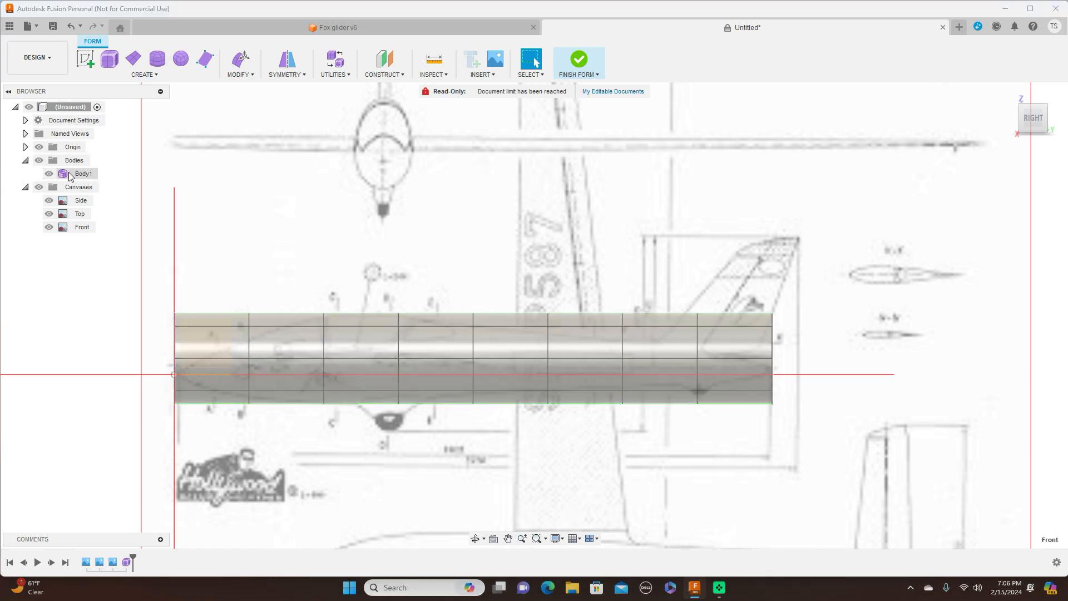
right_click(70, 176)
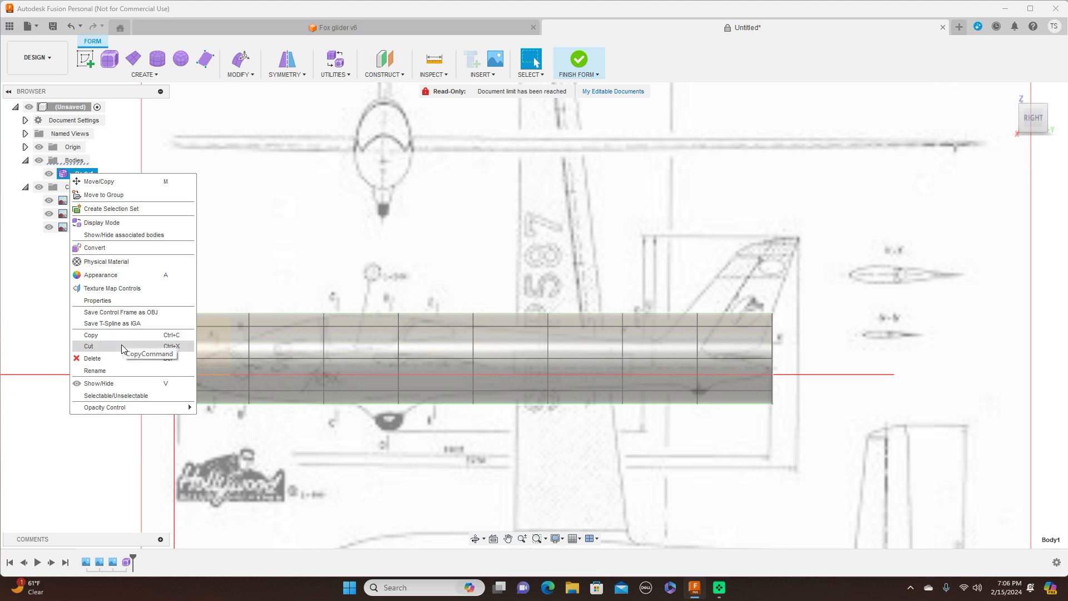
mouse_move(161, 410)
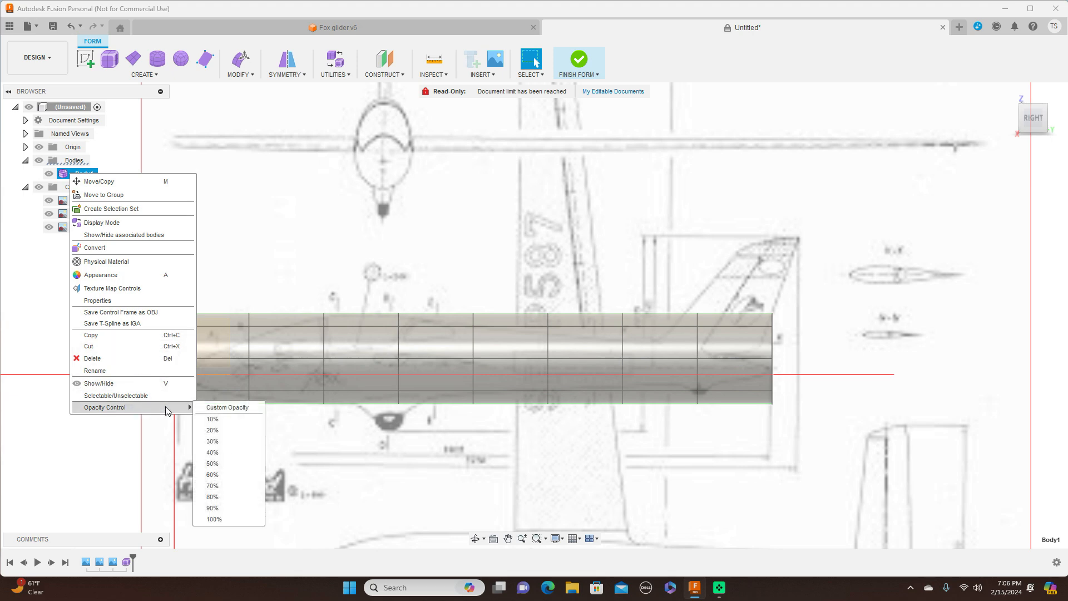
click(220, 462)
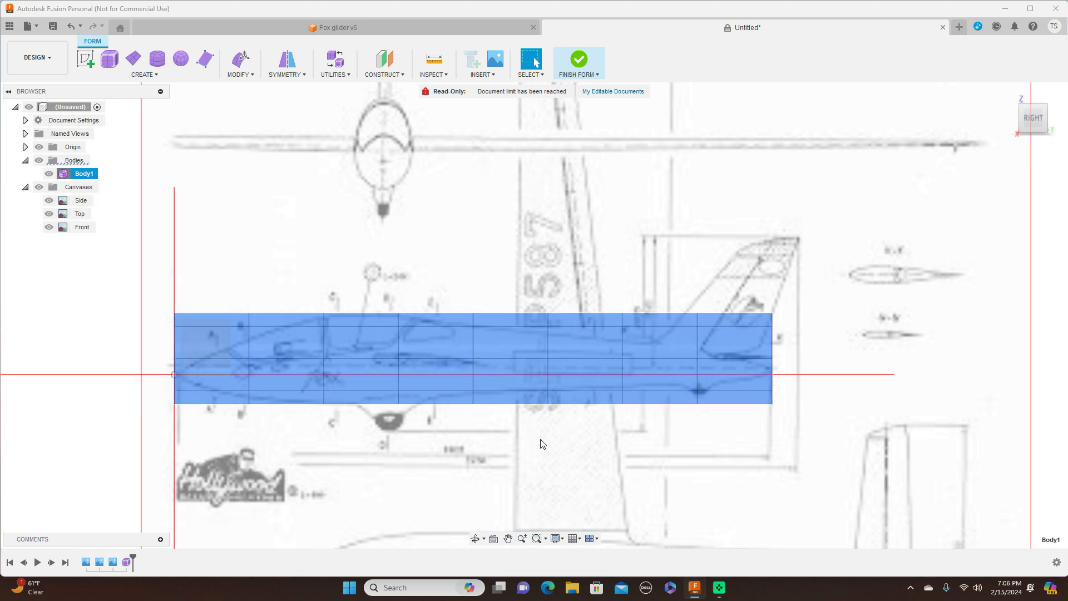
click(577, 456)
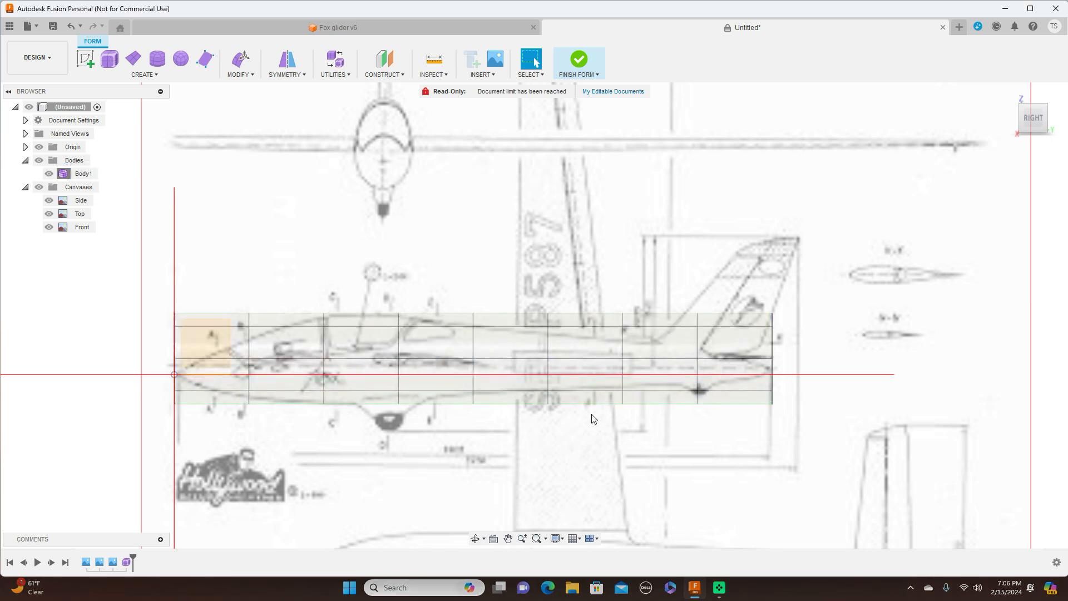
- Scale down the mid-length edge ring and the next one aft to the side-view fuselage outline, lowering the aft one about 13 mm
middle_drag(613, 224, 662, 181)
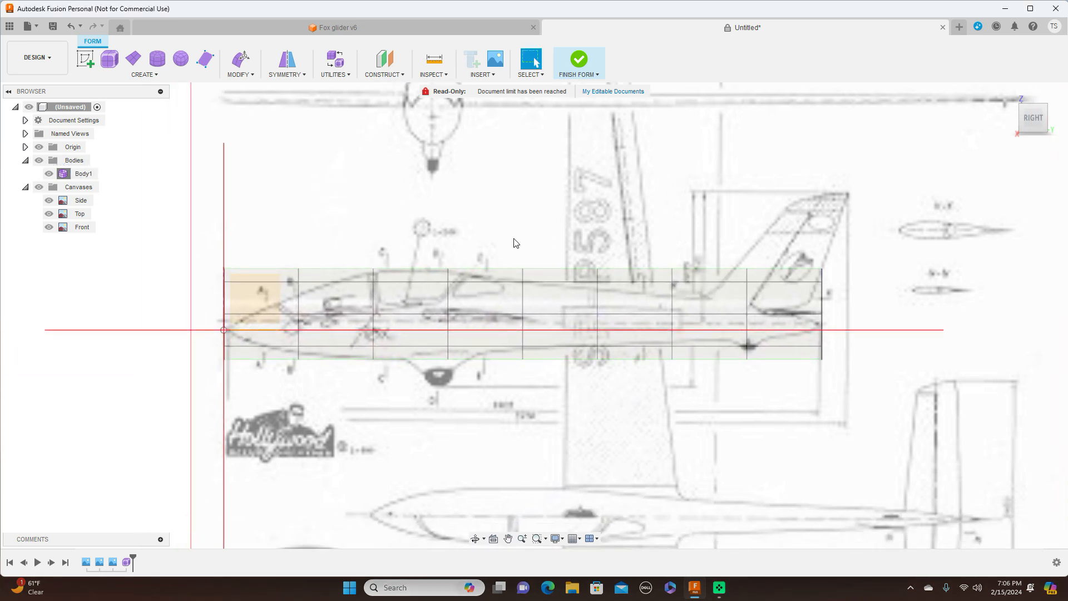
double_click(523, 307)
right_click(524, 309)
click(551, 290)
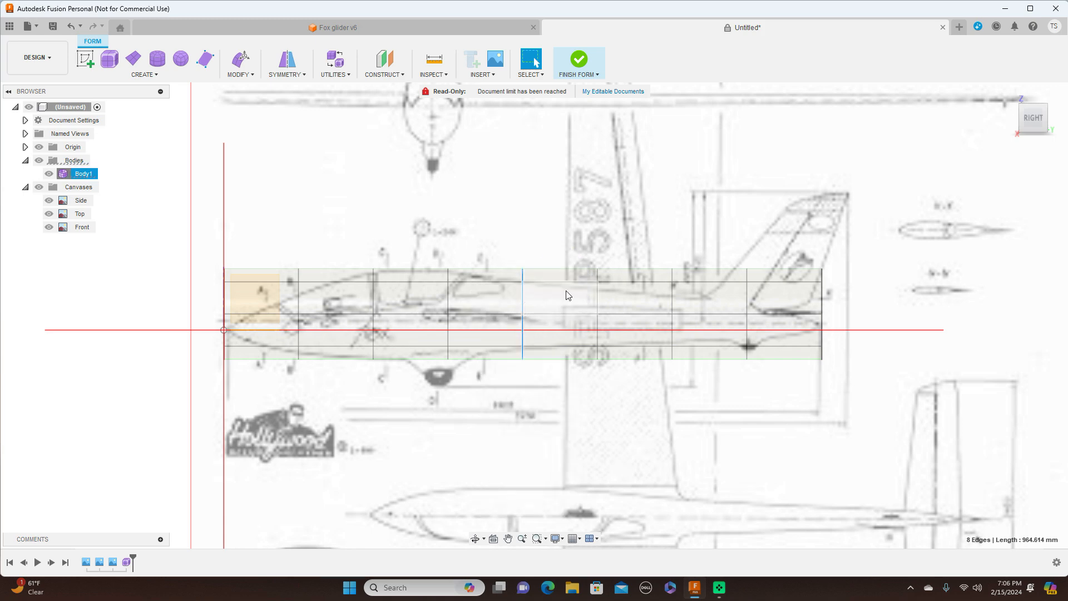
drag(547, 294, 544, 290)
double_click(596, 297)
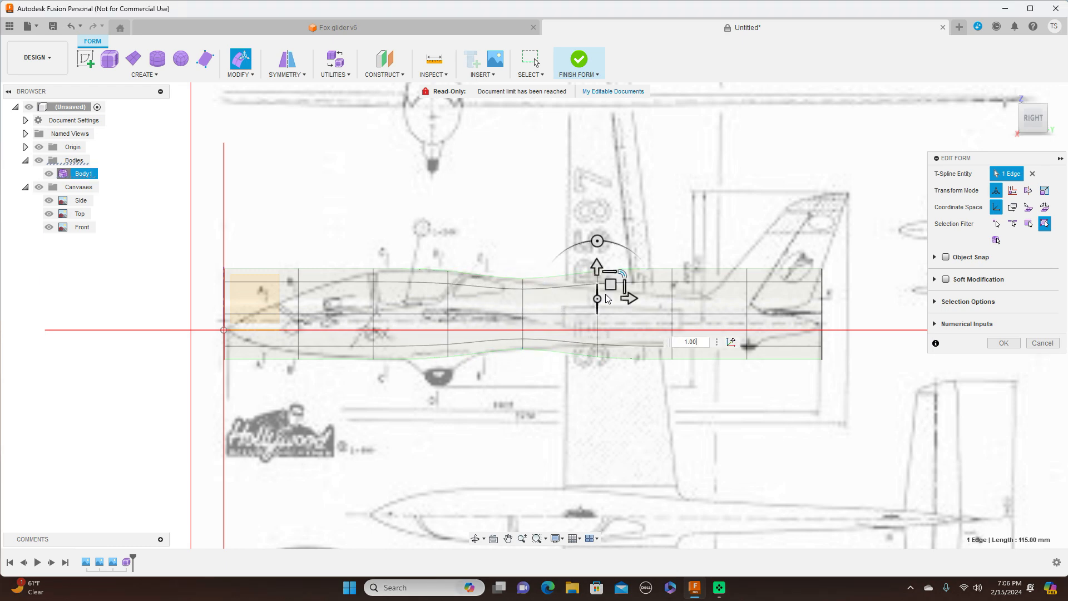
drag(623, 286, 613, 295)
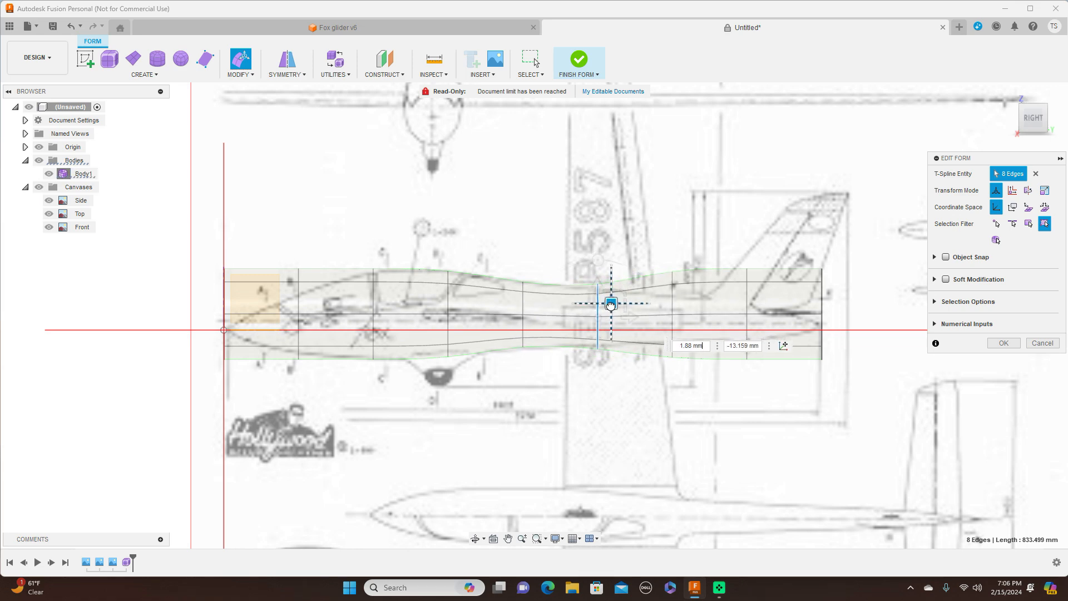
- Scale down the next two edge rings toward the tail to match the side-view fuselage depth
double_click(671, 294)
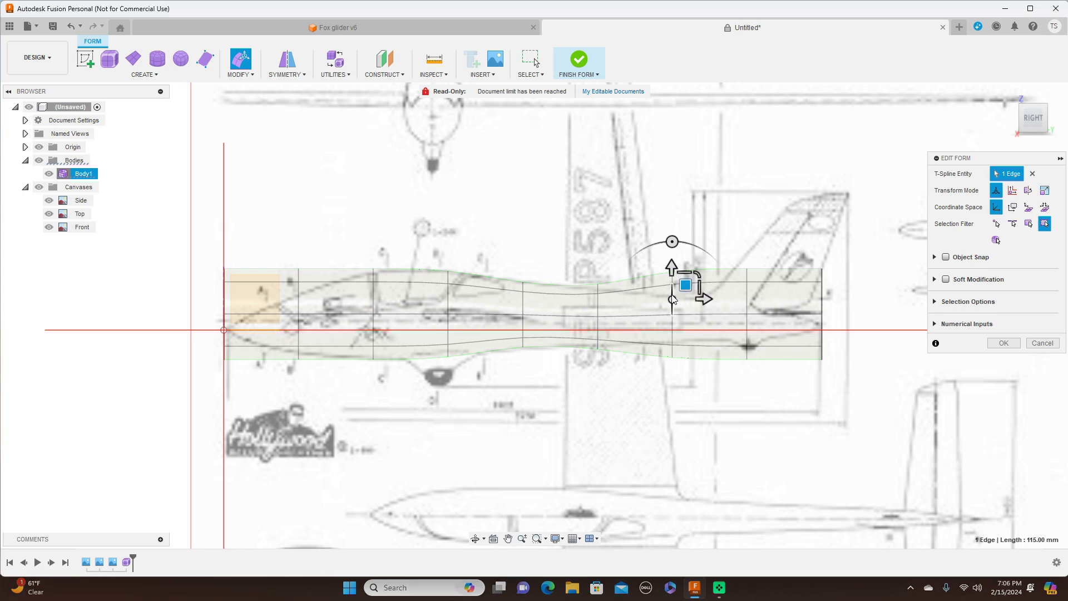
drag(694, 289, 681, 299)
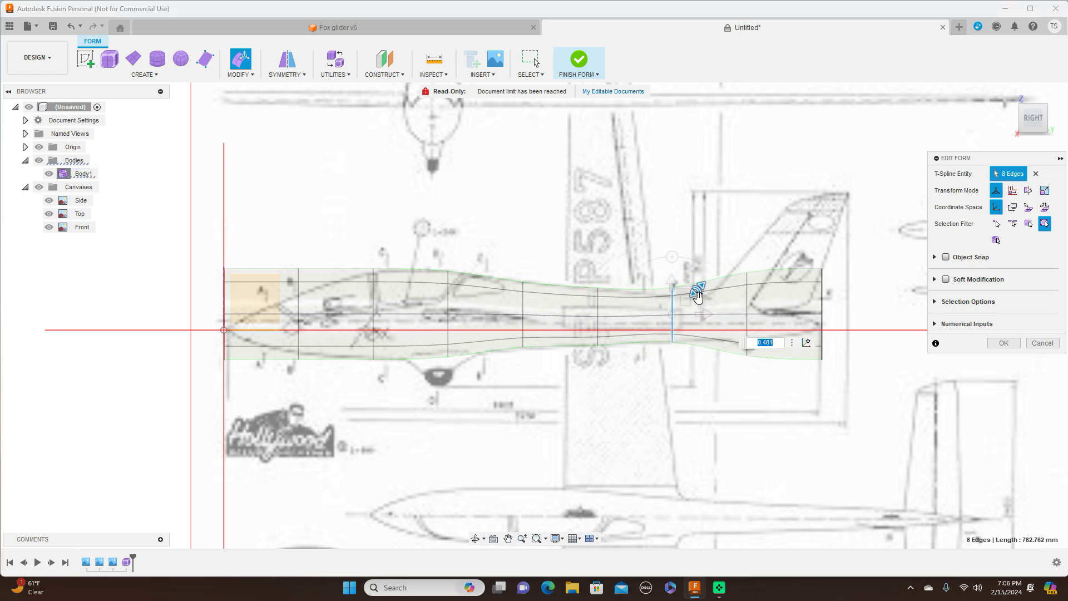
double_click(747, 303)
drag(771, 288, 757, 298)
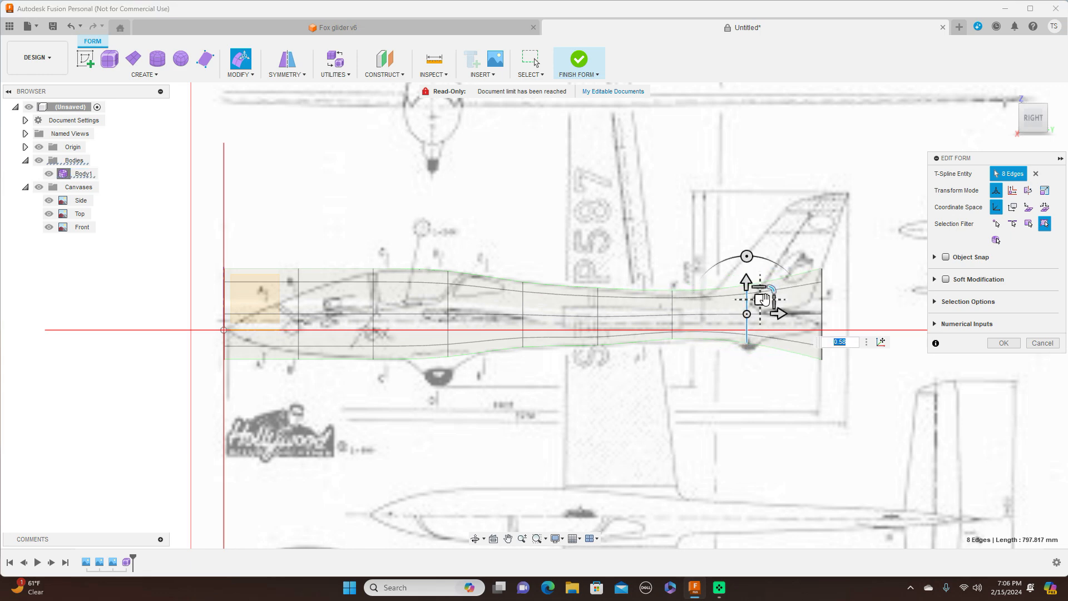
- Scale the tail-end edge ring to about 0.24 and the ring just ahead of it to about 0.74 to follow the tail taper
click(821, 306)
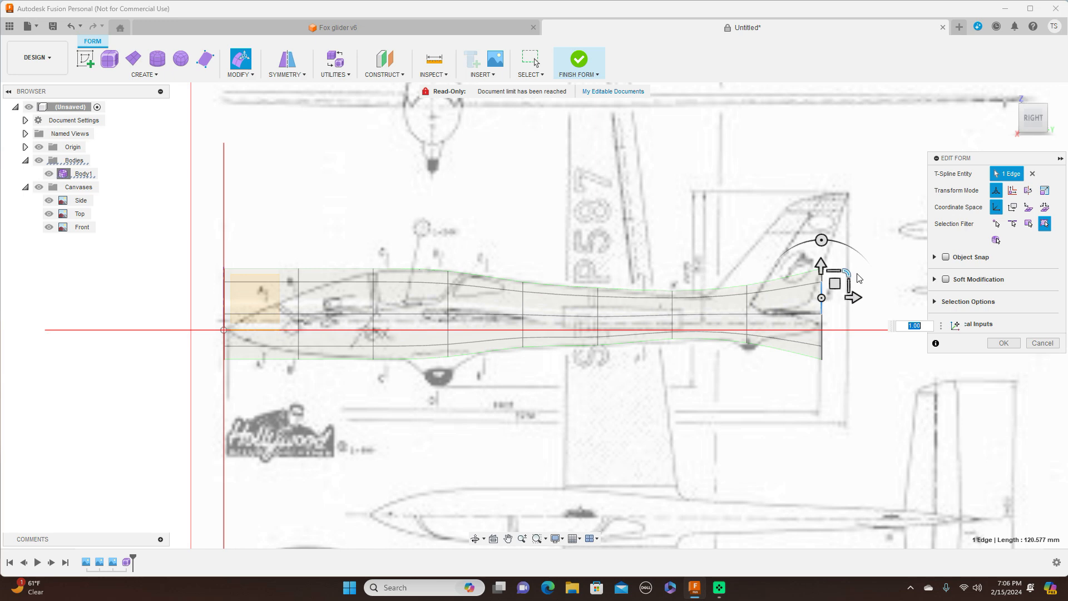
drag(847, 272, 840, 279)
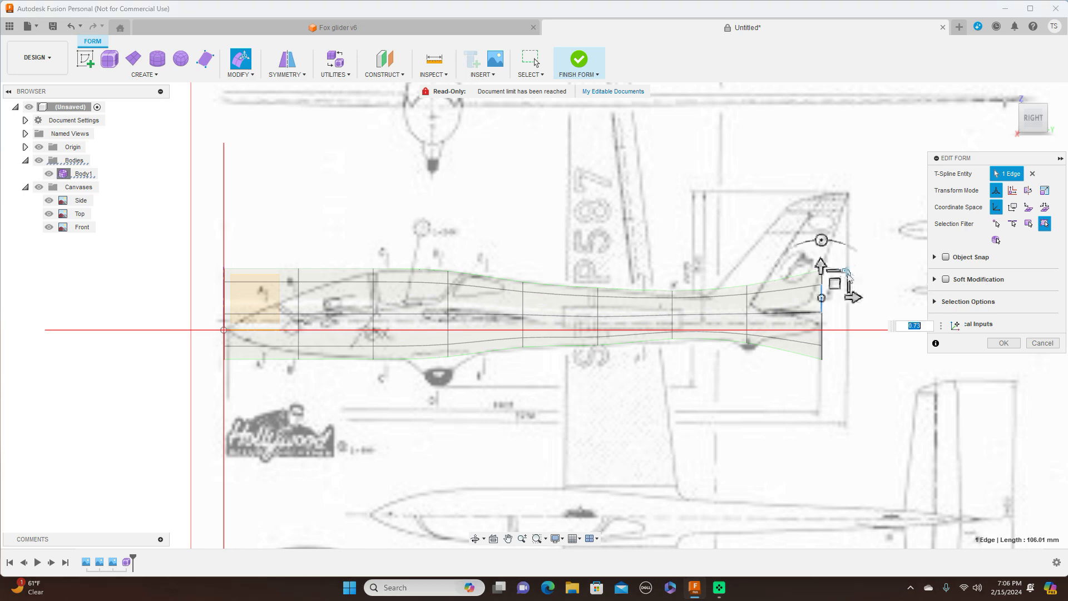
double_click(822, 323)
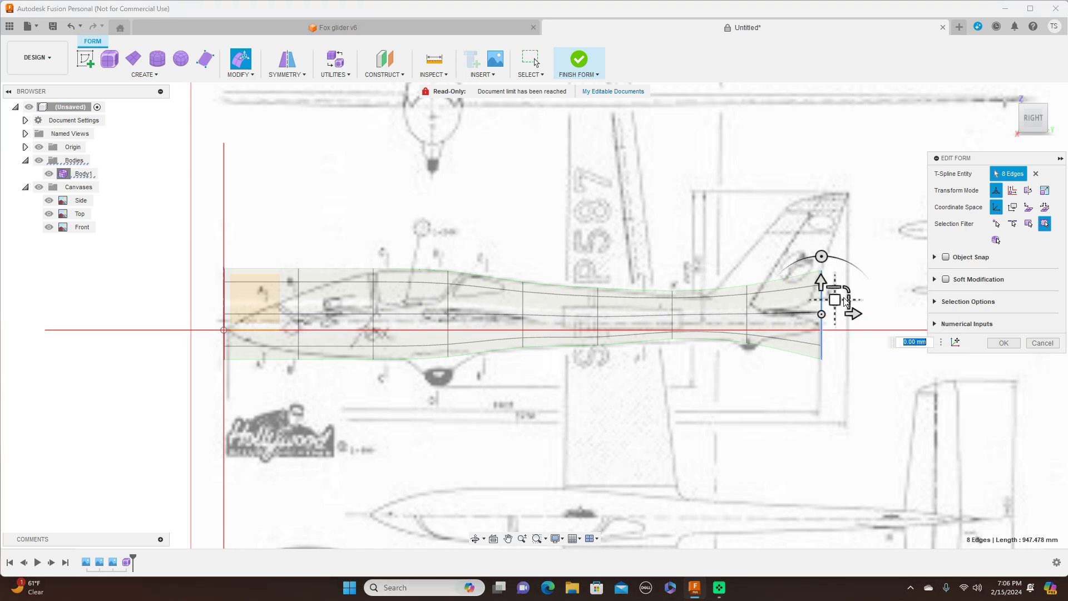
drag(847, 288, 821, 301)
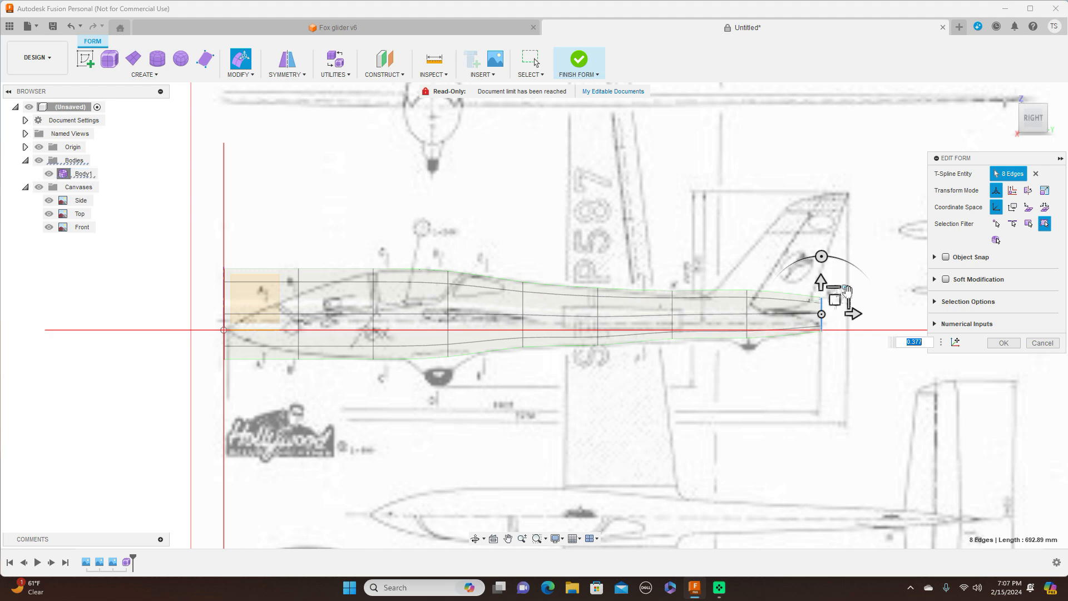
drag(847, 289, 838, 297)
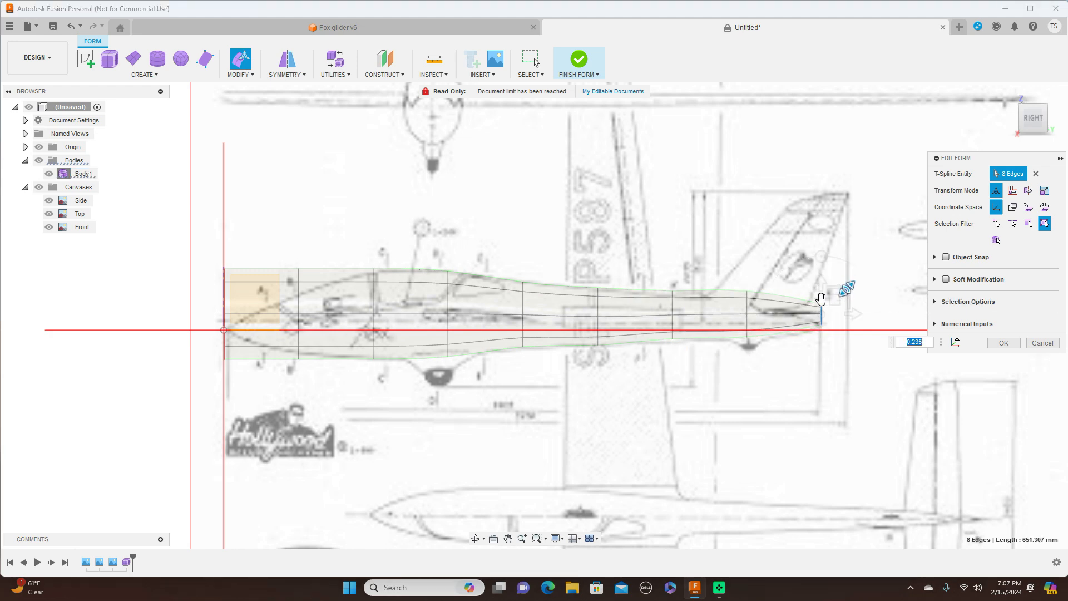
double_click(747, 309)
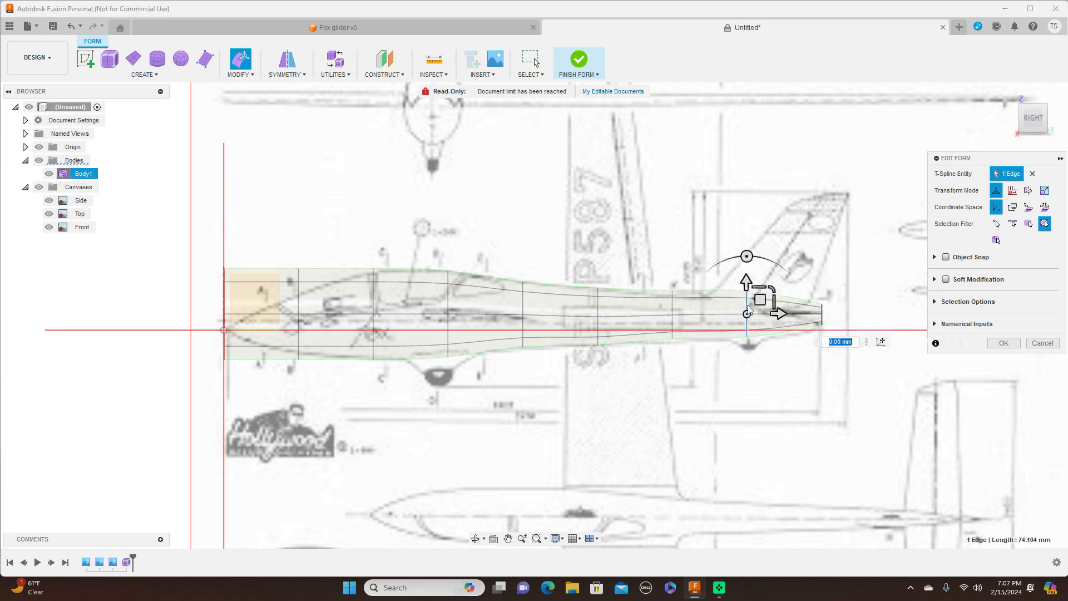
drag(772, 288, 772, 288)
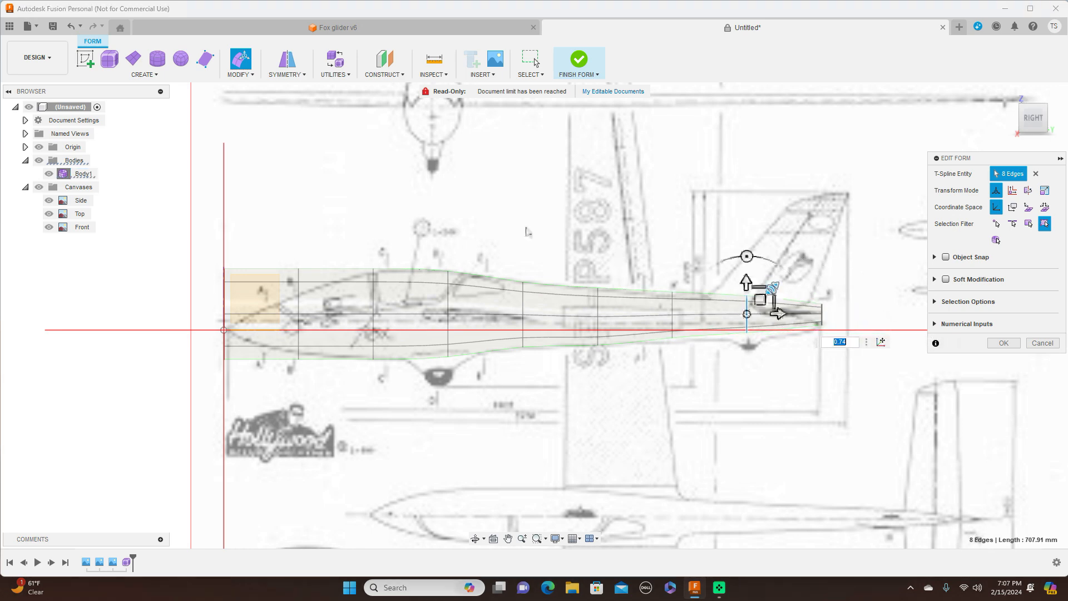
- Finish the form and lower the resulting body's opacity so the blueprint shows through
click(86, 174)
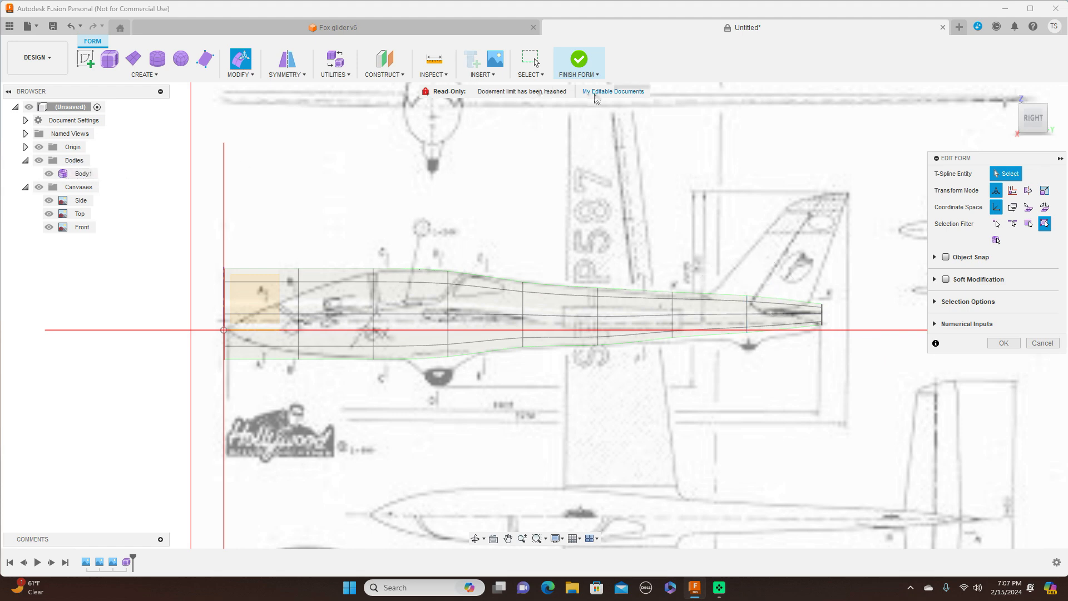
click(579, 75)
click(583, 87)
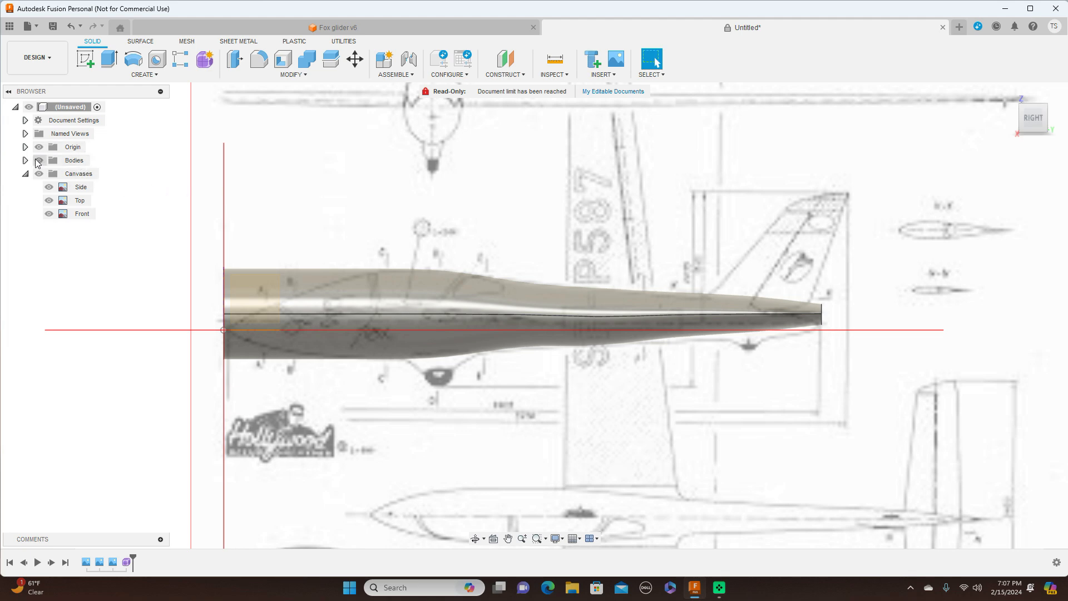
click(78, 174)
right_click(78, 175)
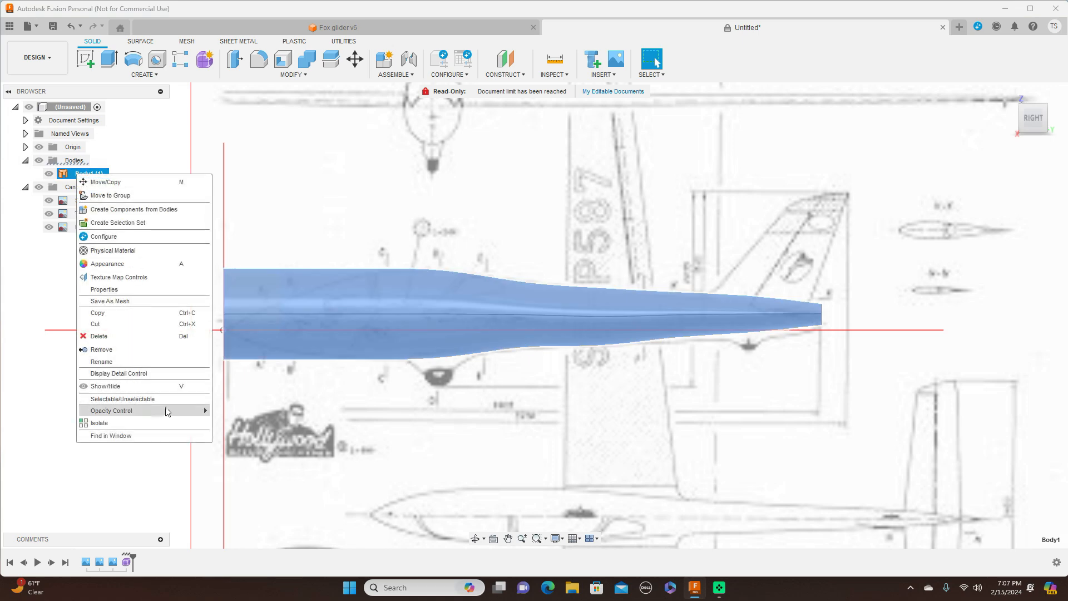
mouse_move(164, 411)
click(236, 488)
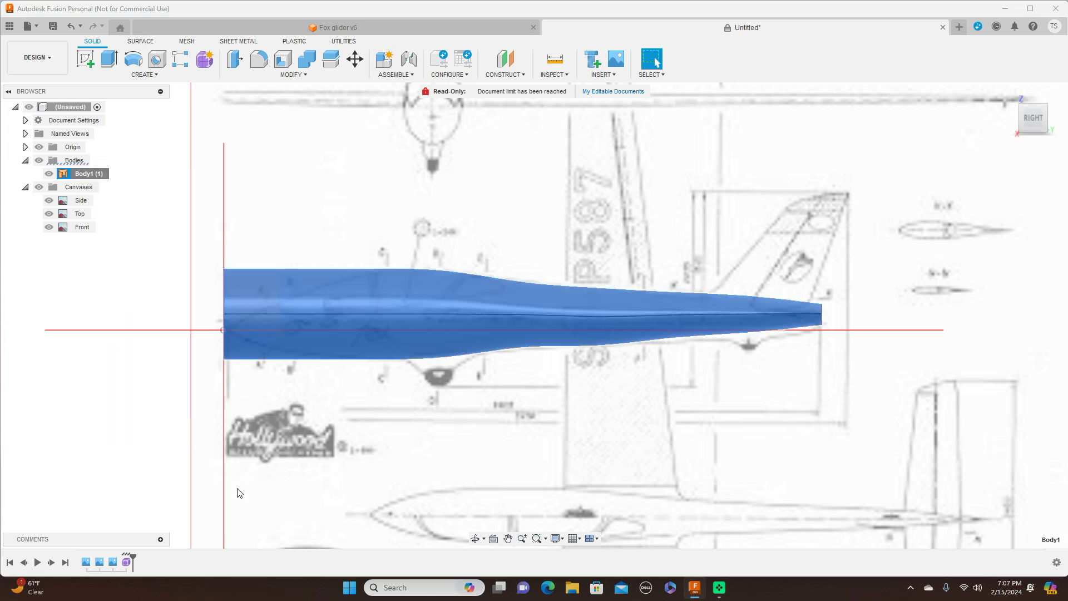
scroll(616, 435, down, 2)
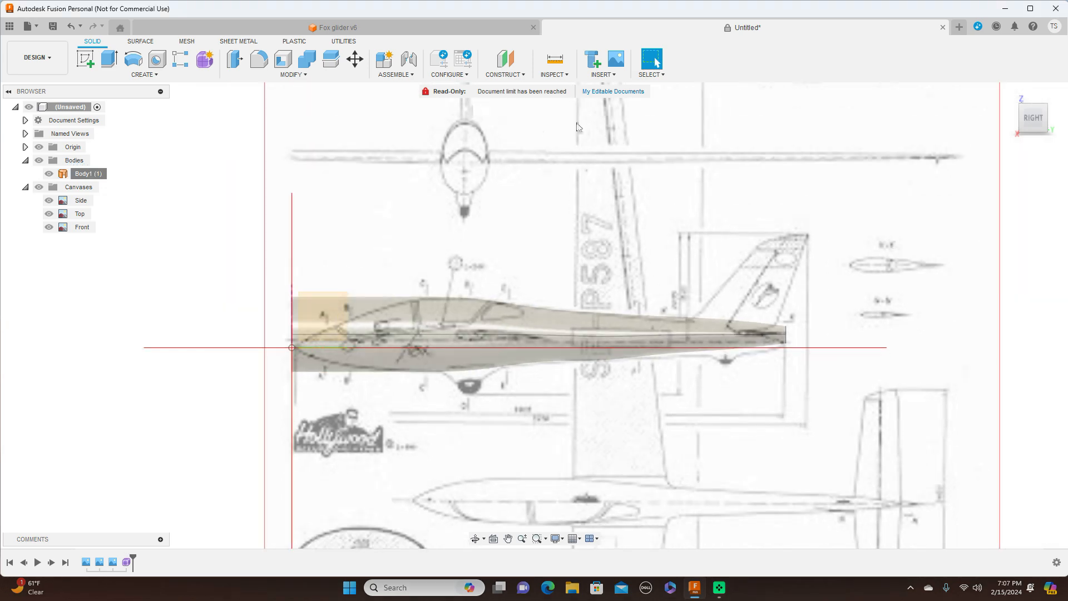
- Reopen the form for editing and scale the edge ring at the front of the canopy, third from the nose, to about 0.904
right_click(126, 562)
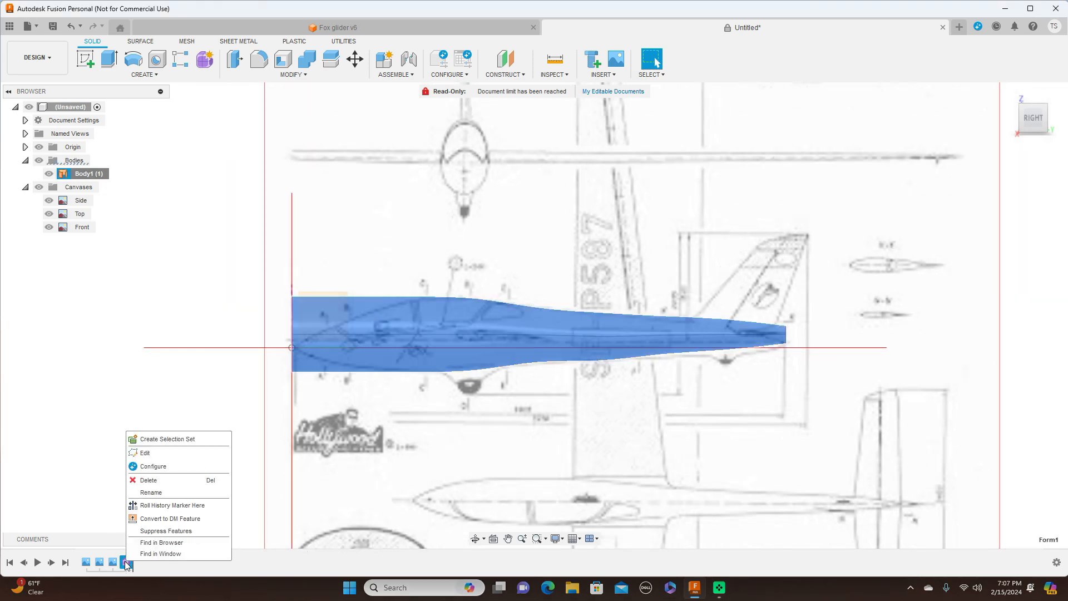
click(158, 452)
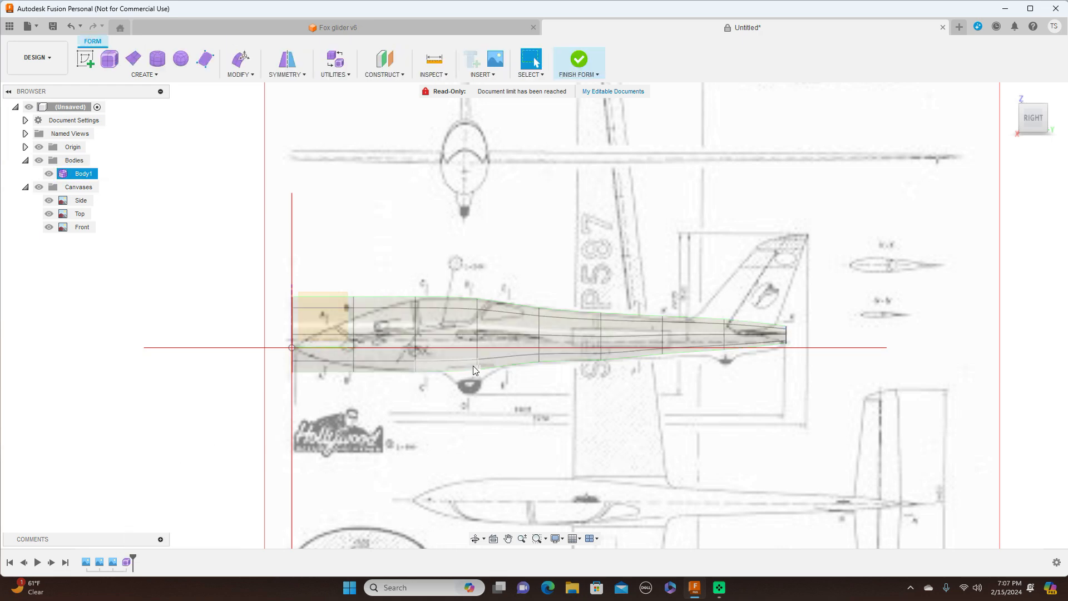
scroll(576, 384, up, 2)
scroll(575, 384, down, 2)
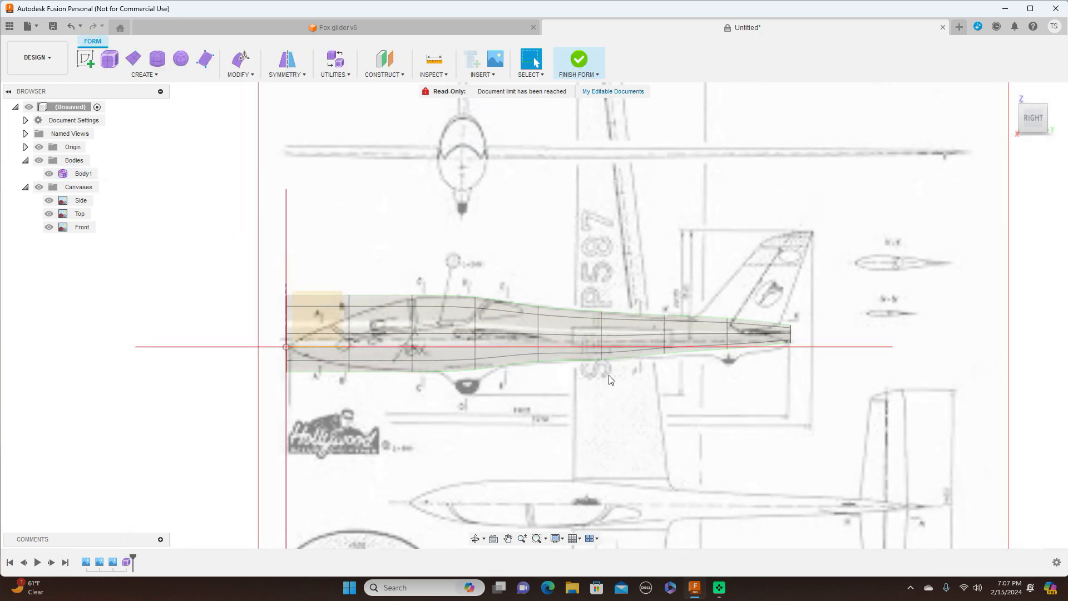
double_click(411, 322)
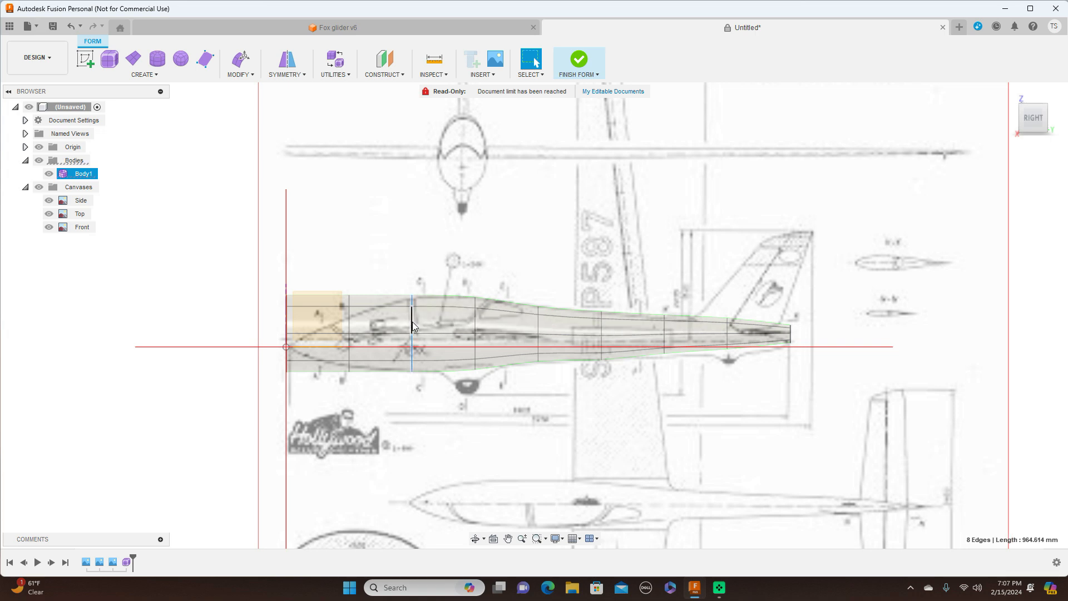
right_click(411, 322)
click(440, 307)
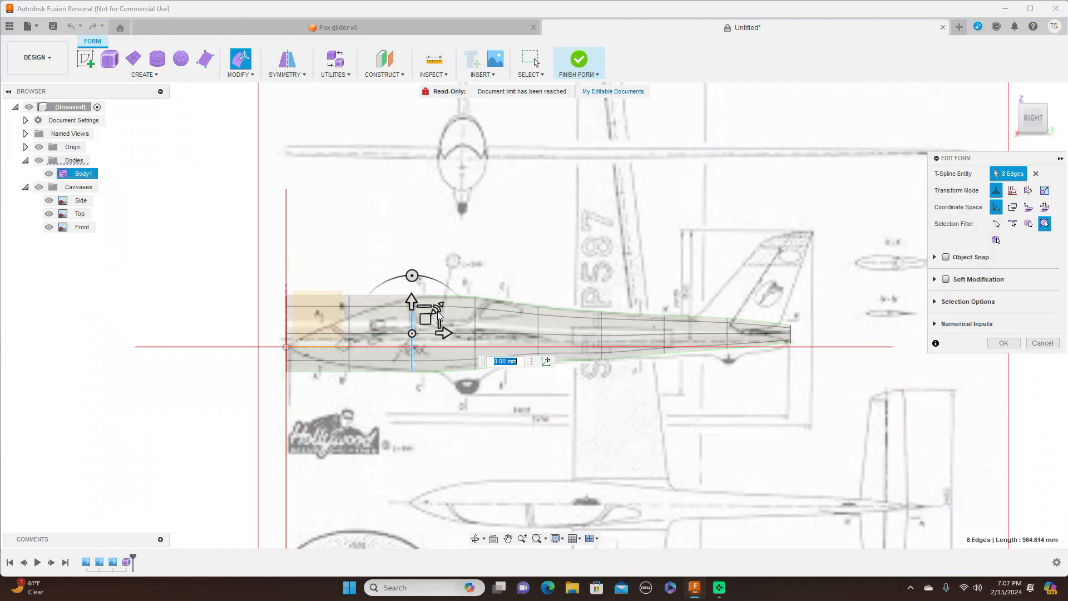
drag(440, 310, 433, 316)
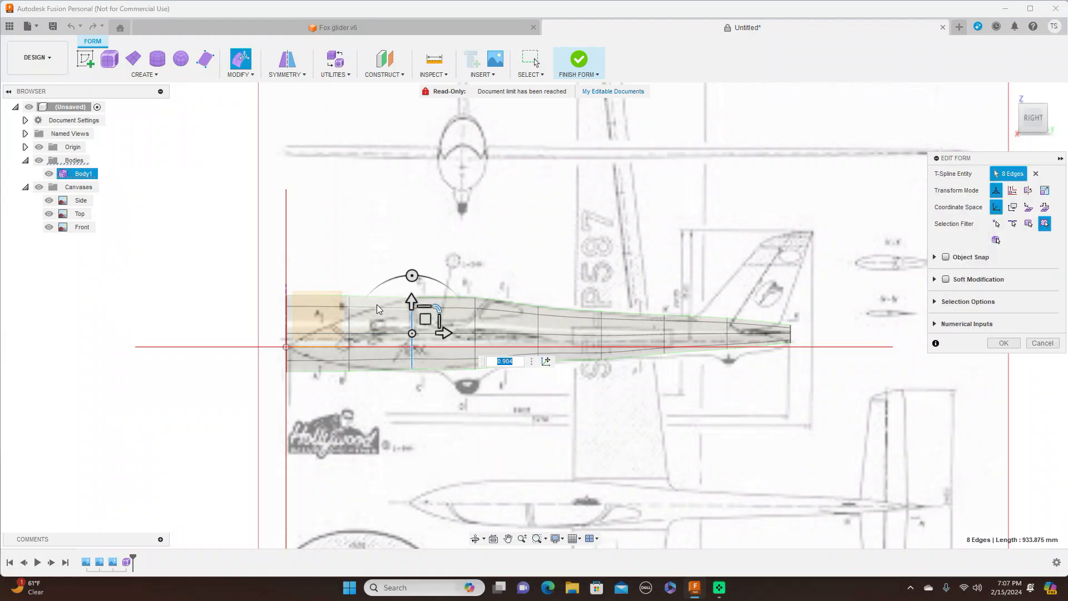
- Scale down the second edge ring and the nose-end ring, lowering them about 36 mm and 51 mm to follow the nose profile
double_click(350, 317)
drag(373, 311, 363, 329)
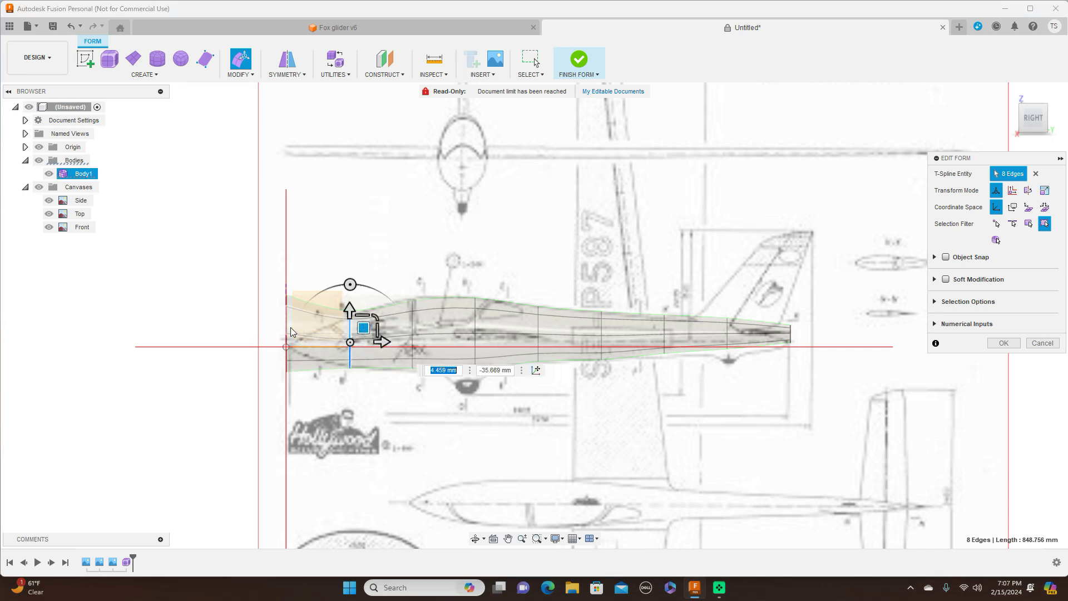
click(287, 327)
double_click(287, 327)
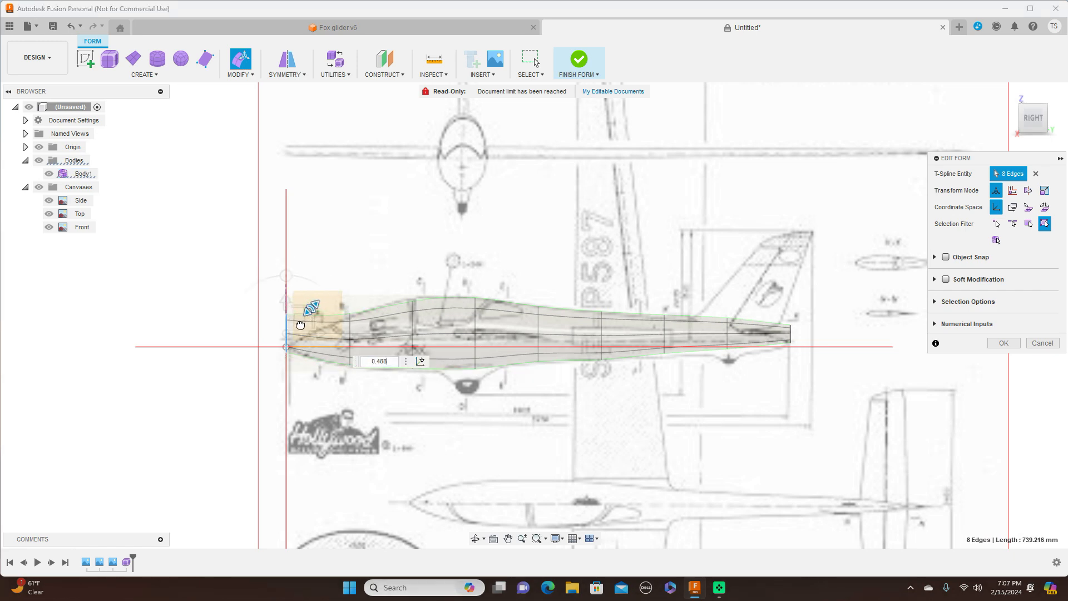
drag(299, 321, 298, 333)
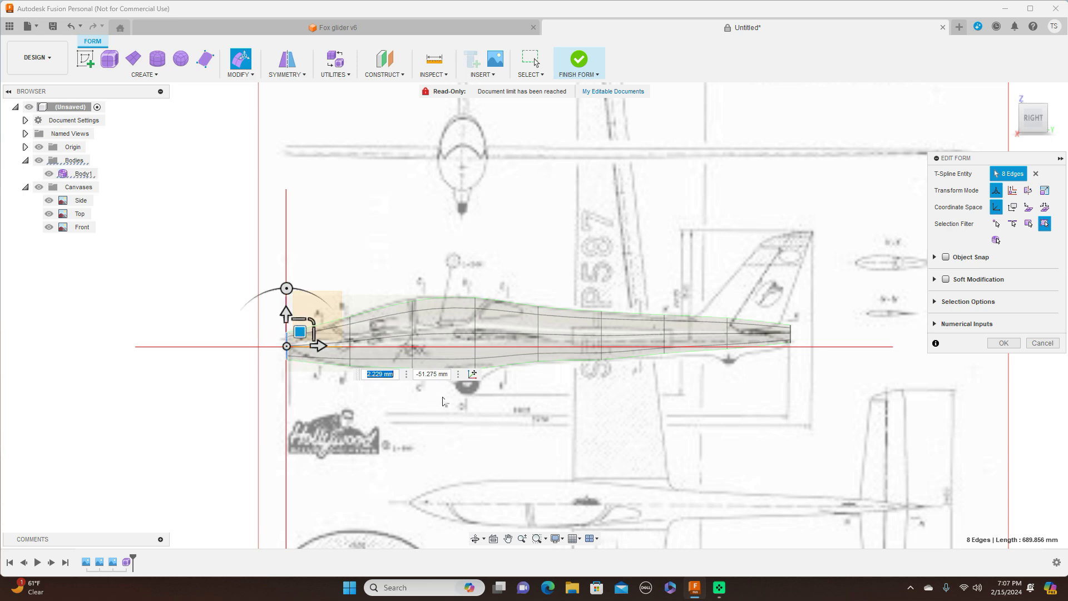
- Scale the third edge ring from the nose up slightly and resize the fifth ring to follow the blueprint's side profile
scroll(445, 400, up, 3)
scroll(445, 401, up, 1)
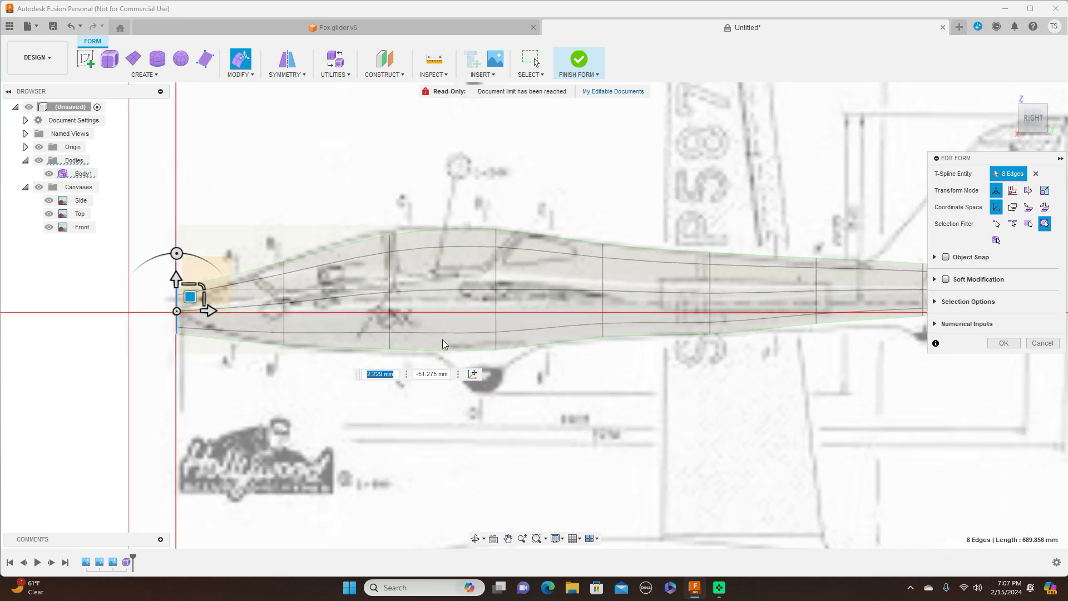
click(391, 273)
double_click(390, 273)
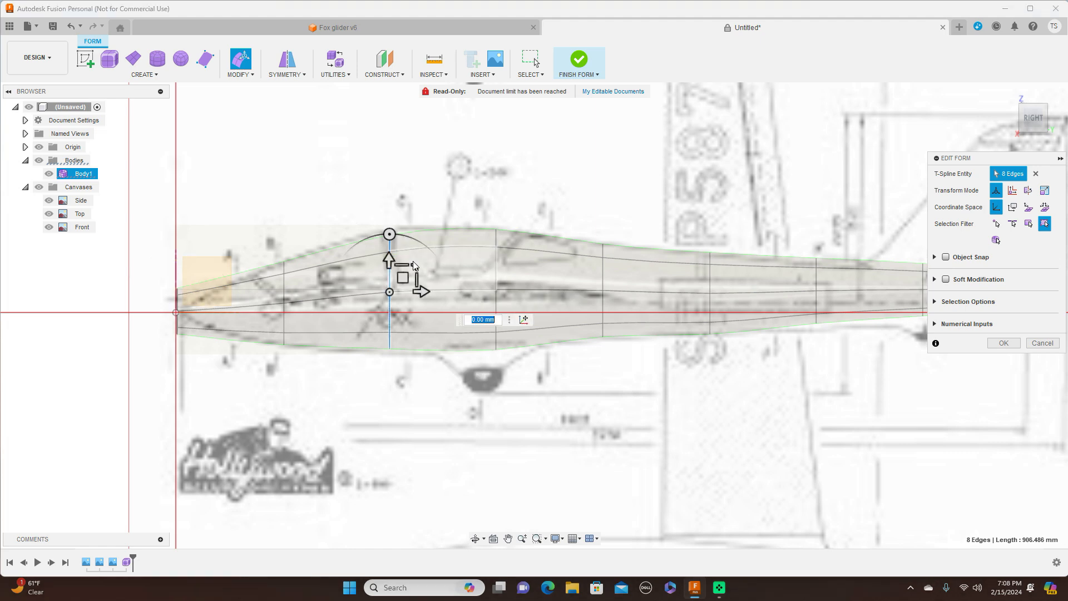
text(1.068)
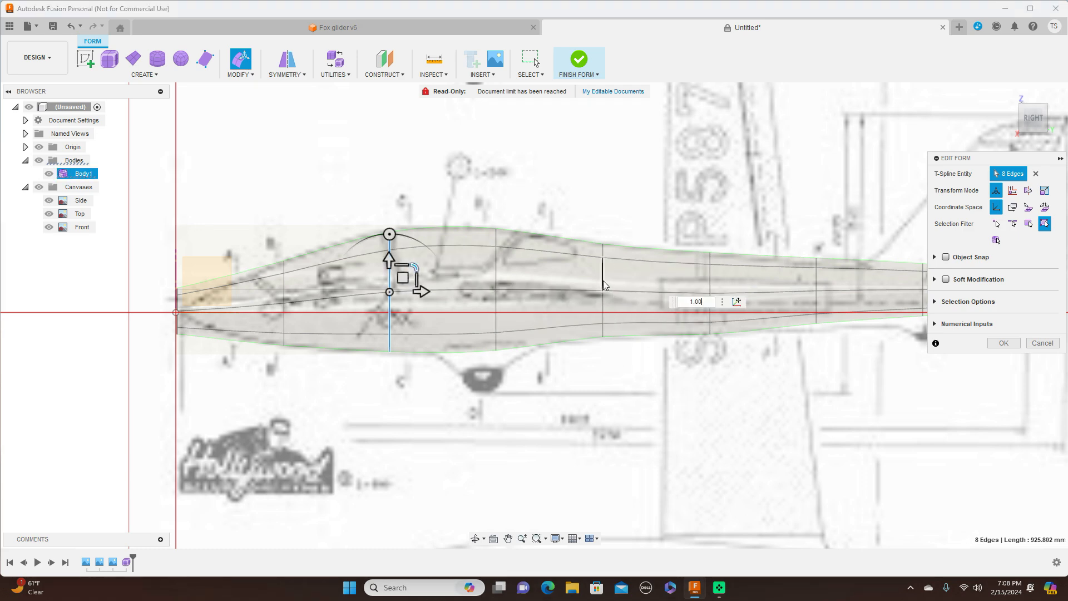
double_click(604, 281)
drag(629, 270, 616, 279)
middle_drag(726, 196, 538, 184)
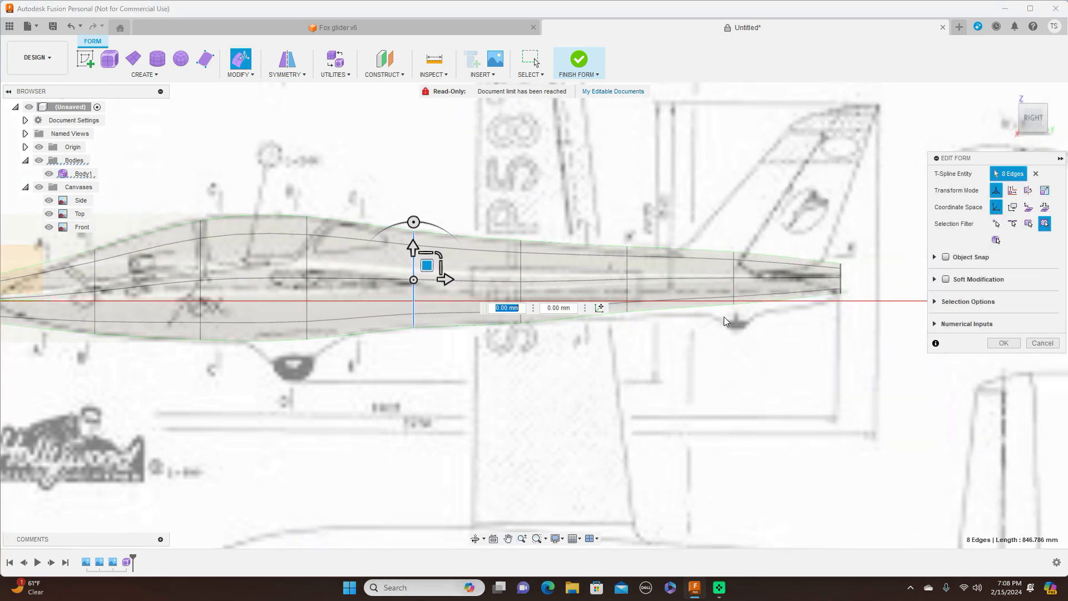
- Lower the edge ring just ahead of the tail end about 14.5 mm and scale the ring before it to about 1.068
double_click(735, 270)
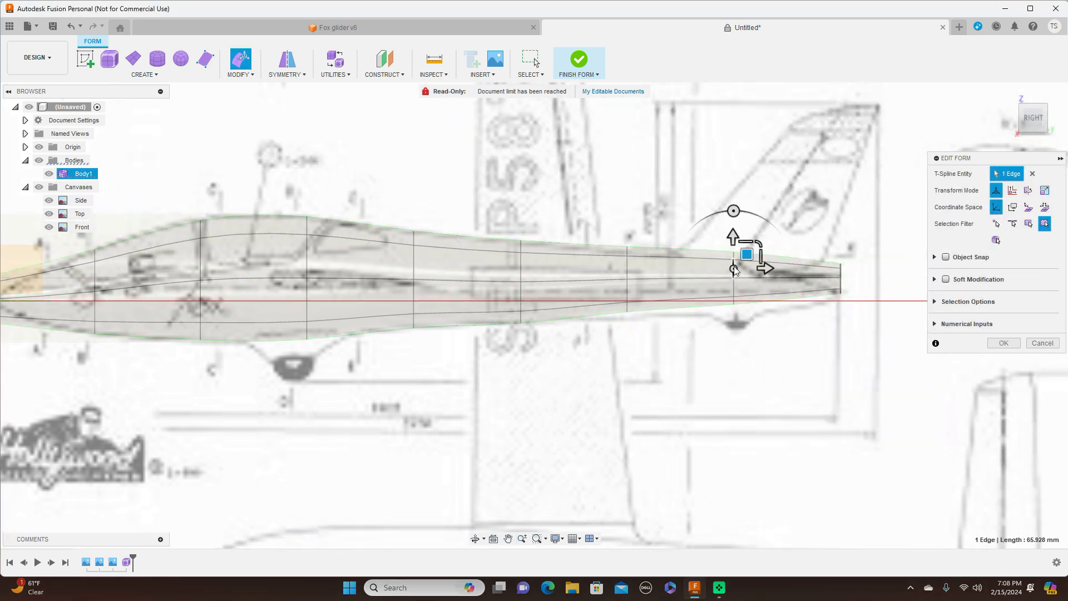
drag(746, 266, 746, 272)
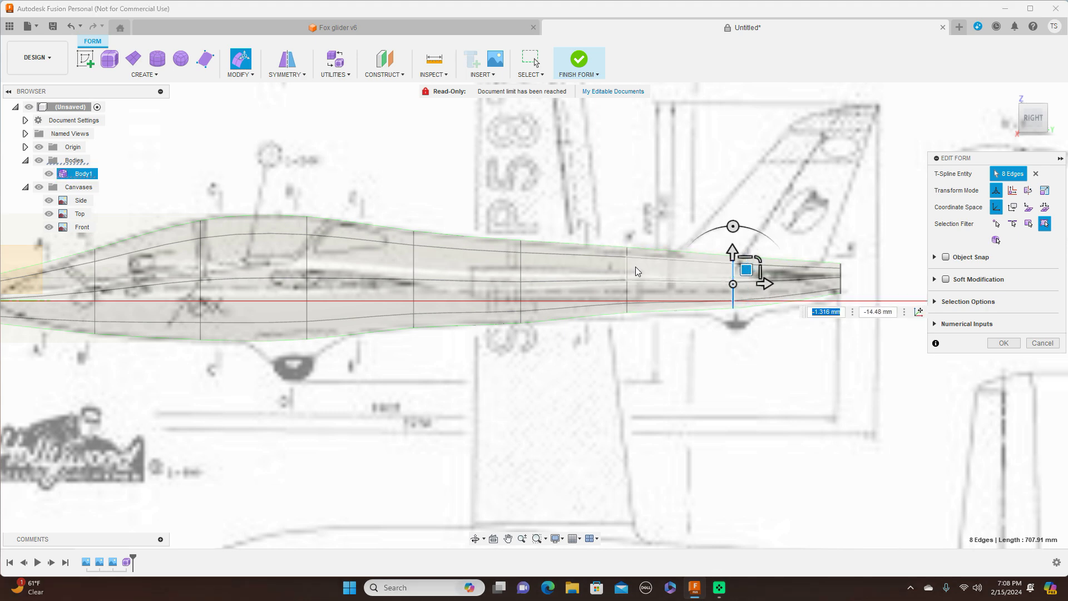
click(628, 269)
double_click(628, 272)
mouse_move(640, 260)
mouse_down()
mouse_move(641, 272)
mouse_move(654, 261)
mouse_up()
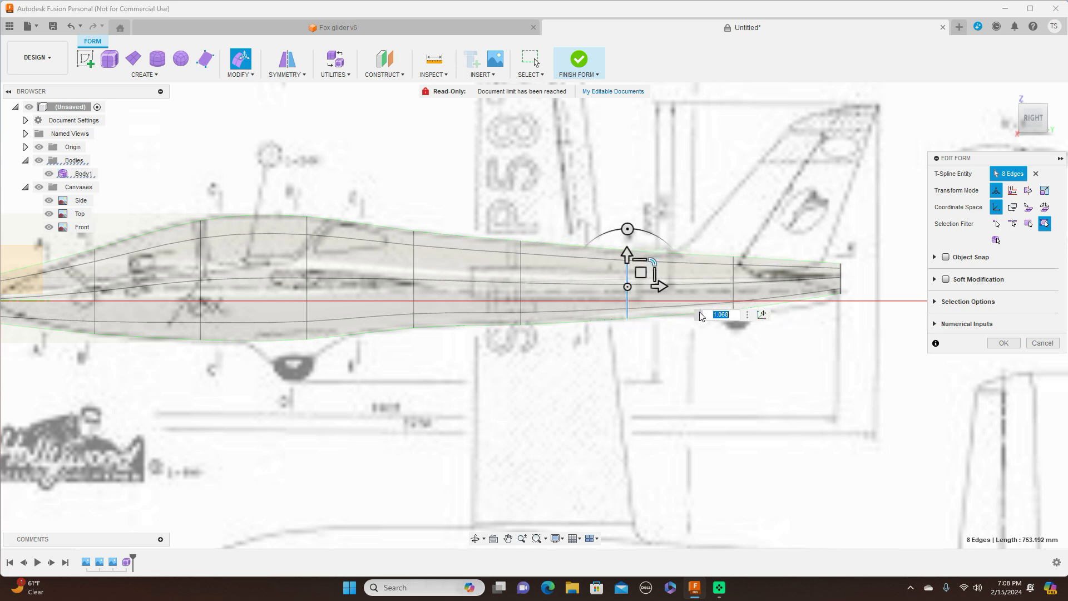
- Scale down the last two tail edge rings, lowering the forward one about 5.3 mm and the tail-end one about 17.7 mm
click(734, 276)
click(736, 278)
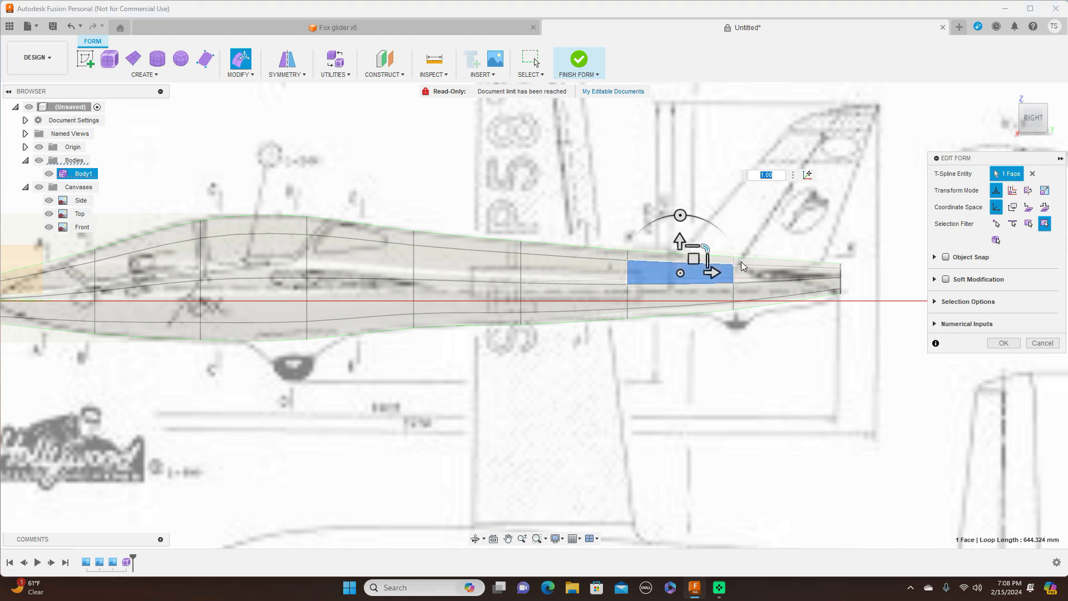
double_click(735, 278)
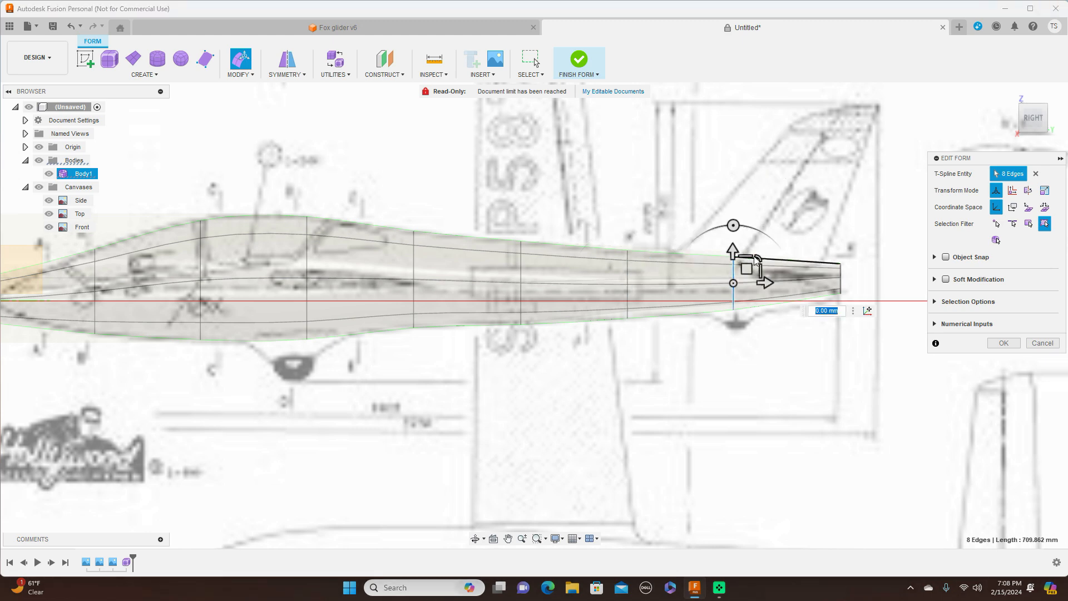
drag(759, 256, 746, 270)
scroll(841, 276, up, 3)
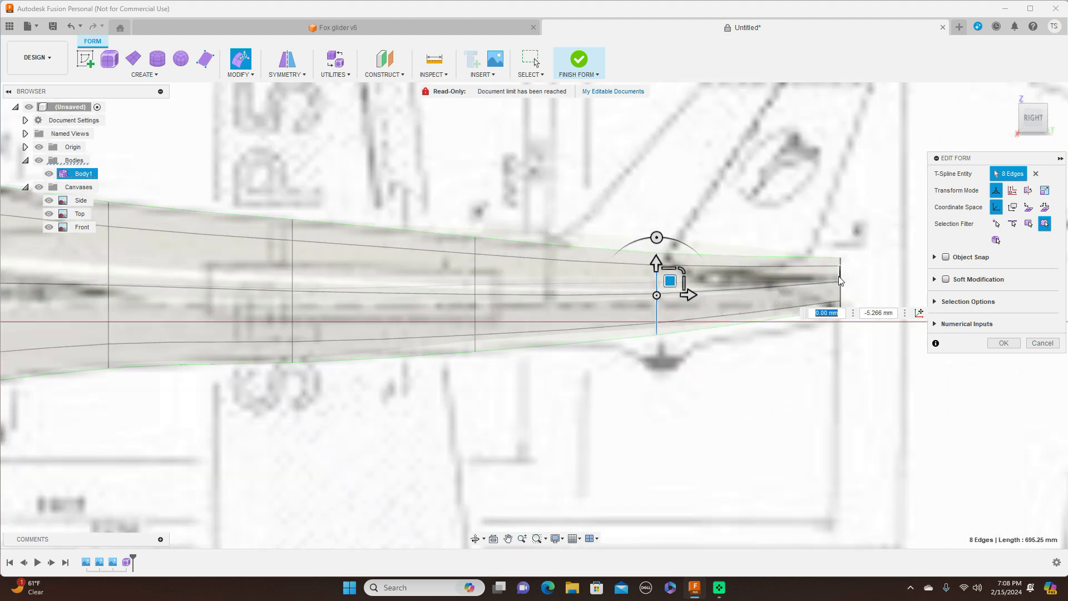
double_click(841, 276)
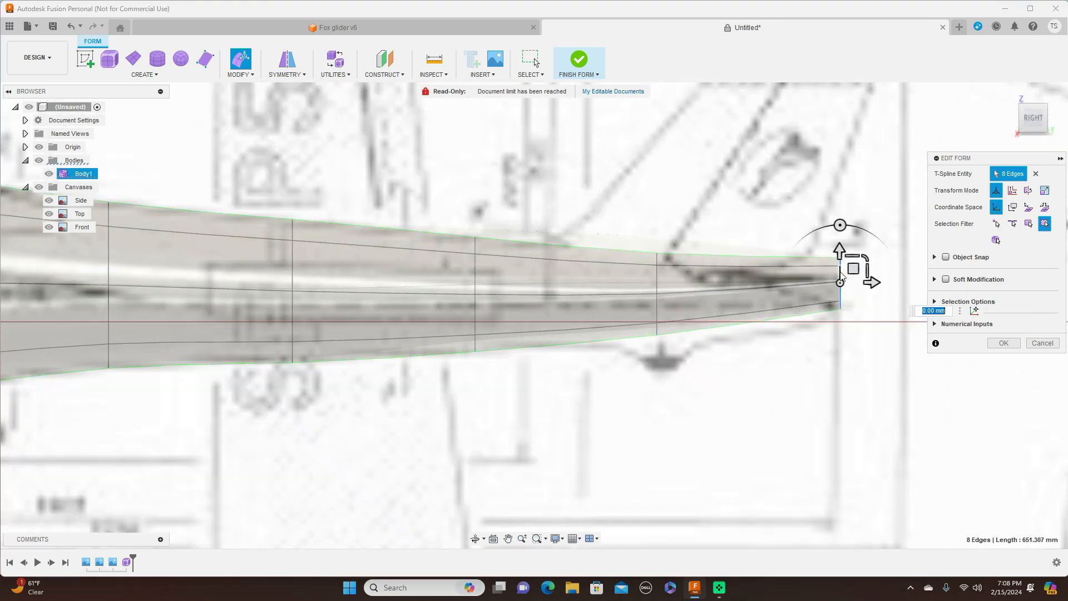
drag(866, 260, 852, 283)
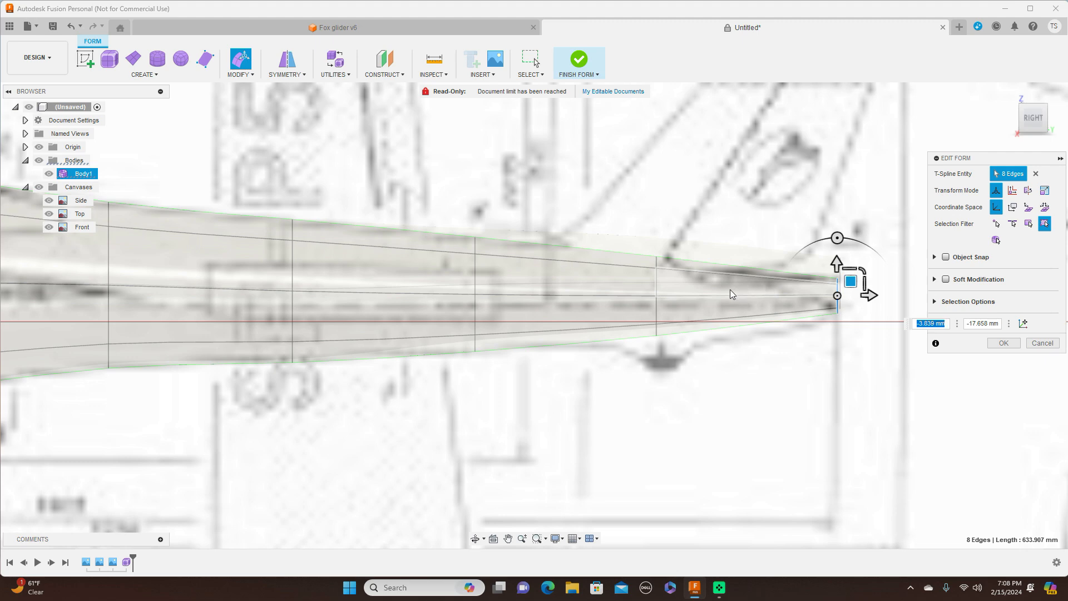
- Scale the edge ring just ahead of the tail end to about 1.133 and lower it about 10 mm
scroll(730, 289, down, 3)
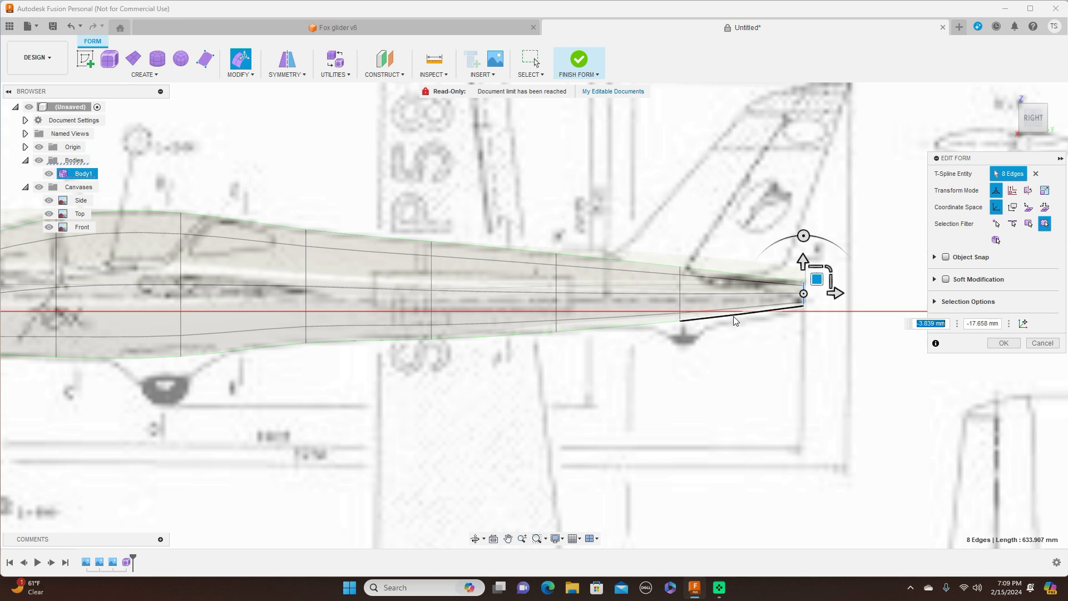
key(Escape)
double_click(681, 290)
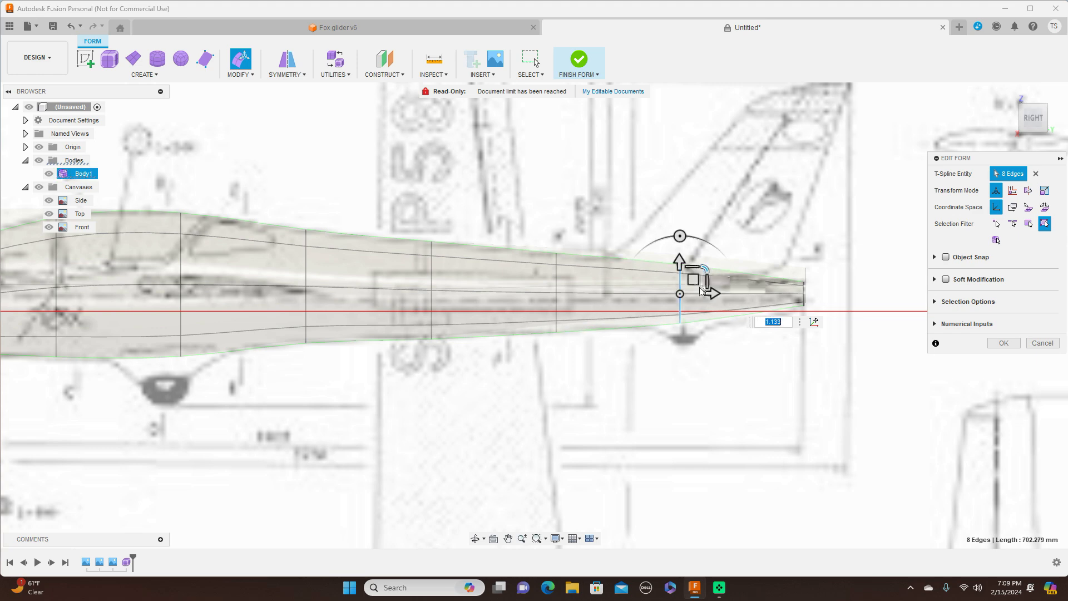
drag(694, 280, 695, 287)
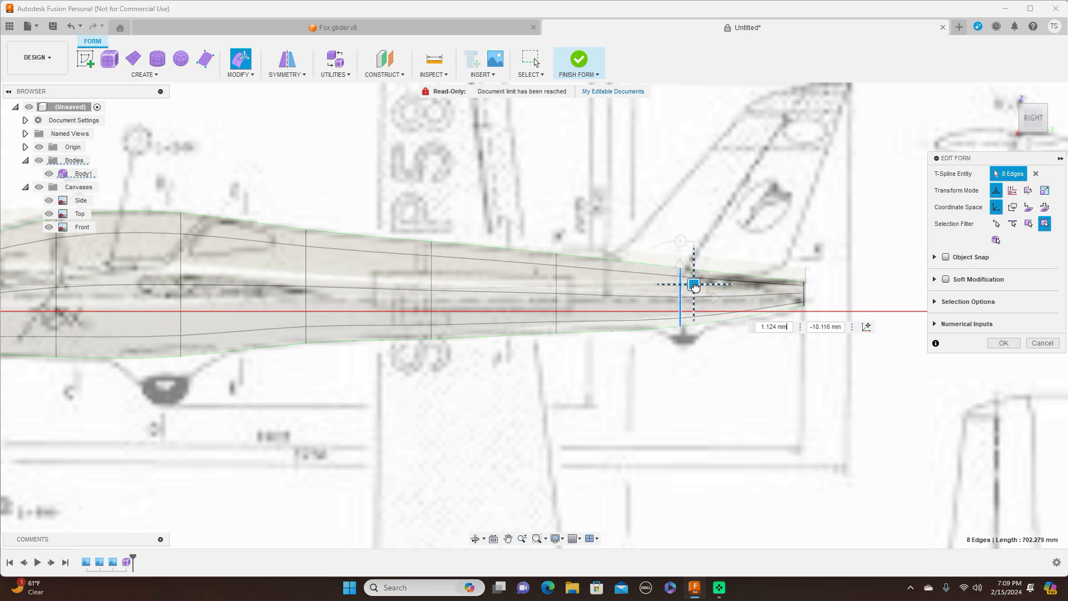
- Enlarge the tail-end edge ring slightly and raise it about 4.6 mm to line up with the blueprint's tail tip
scroll(796, 276, up, 5)
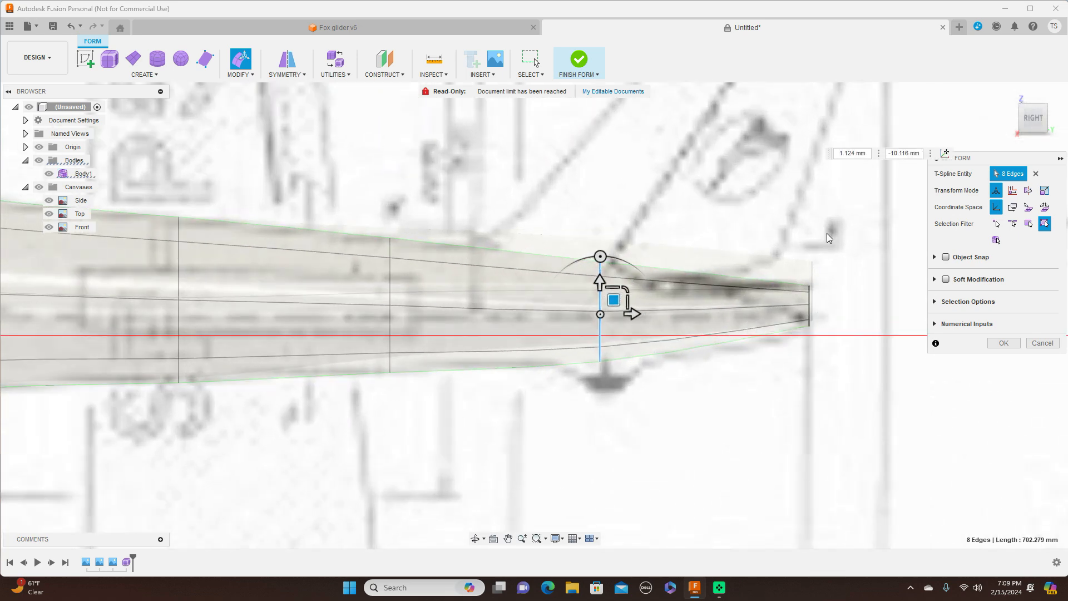
scroll(809, 302, up, 4)
click(809, 303)
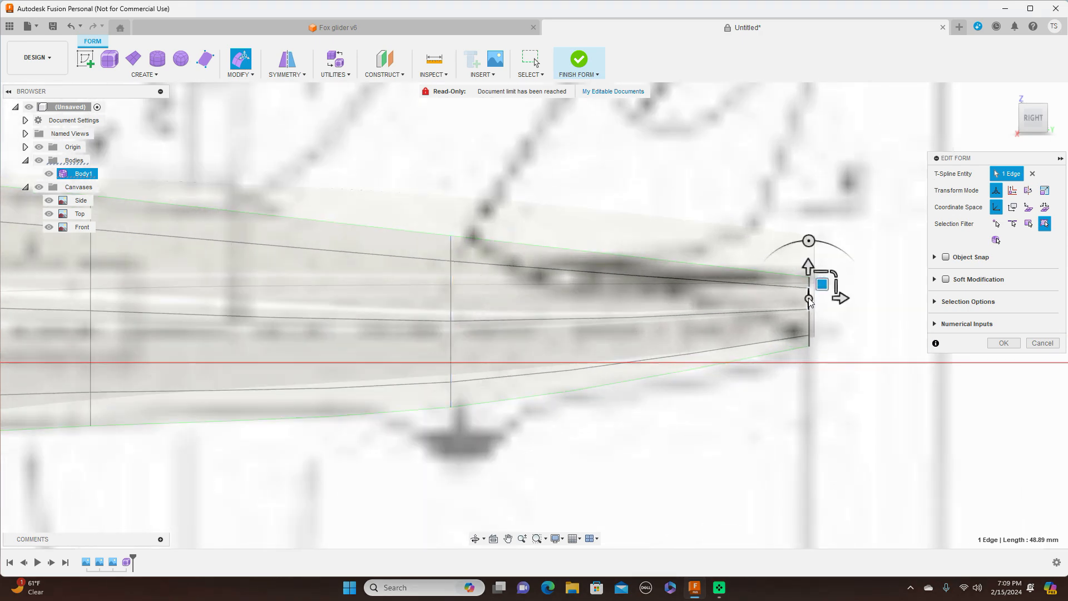
mouse_move(823, 294)
mouse_down()
mouse_move(817, 279)
mouse_move(823, 307)
mouse_move(836, 293)
mouse_move(824, 300)
mouse_up()
click(834, 295)
scroll(824, 301, down, 5)
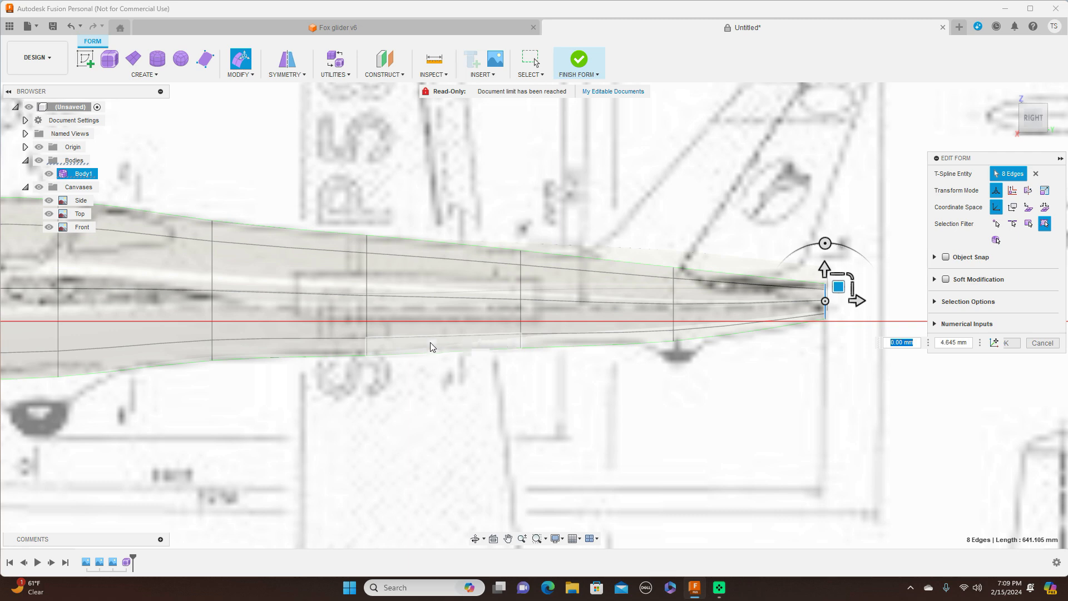
- Scale the nose-end edge ring's height to about 0.256 so the nose tapers to the blueprint's point
scroll(436, 343, down, 5)
middle_drag(434, 362, 581, 321)
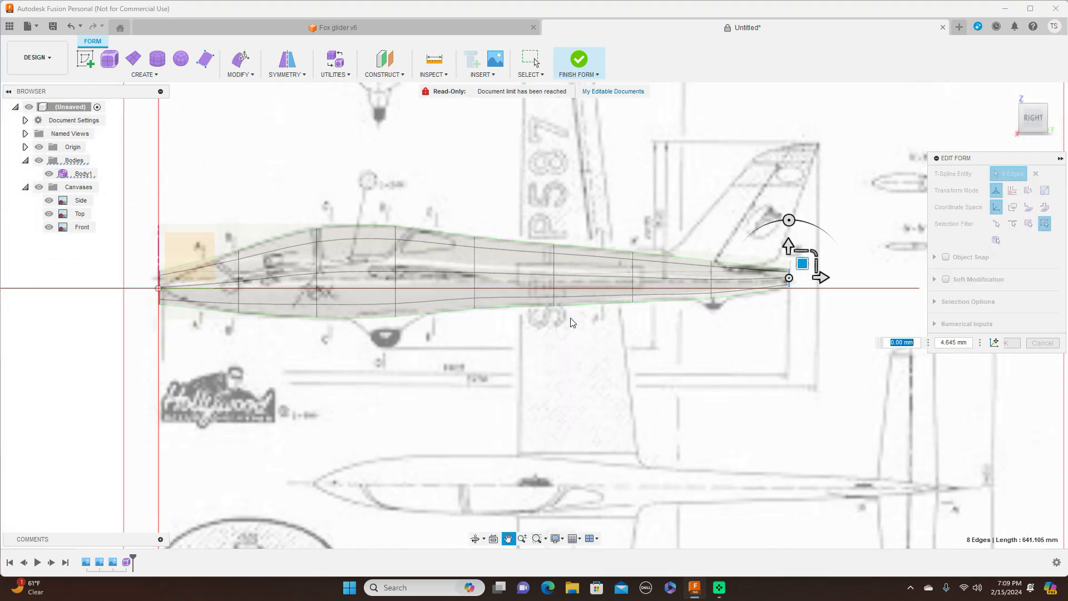
scroll(181, 237, up, 4)
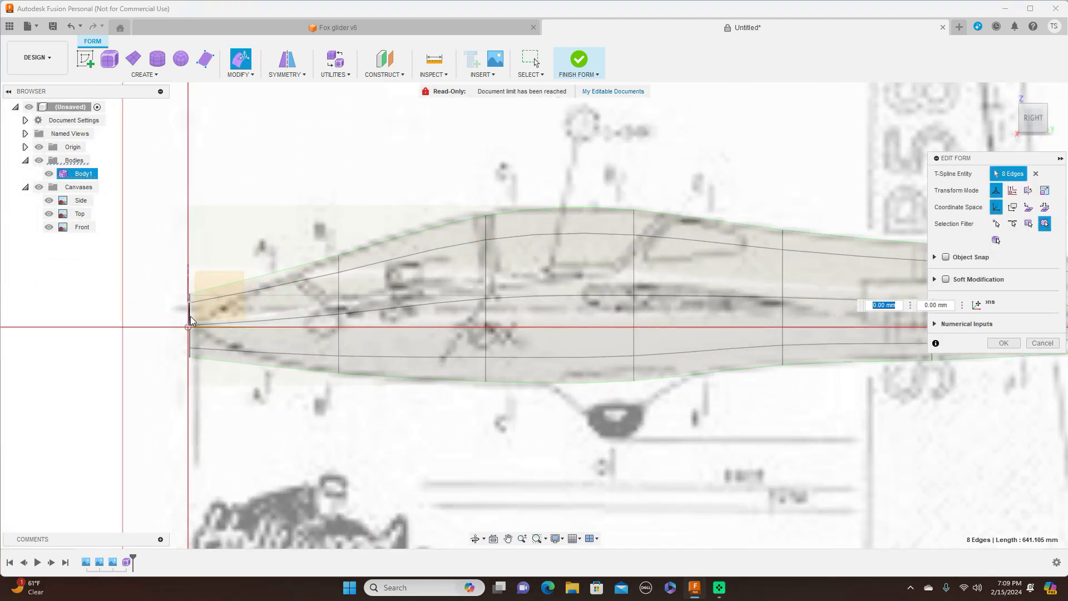
double_click(190, 321)
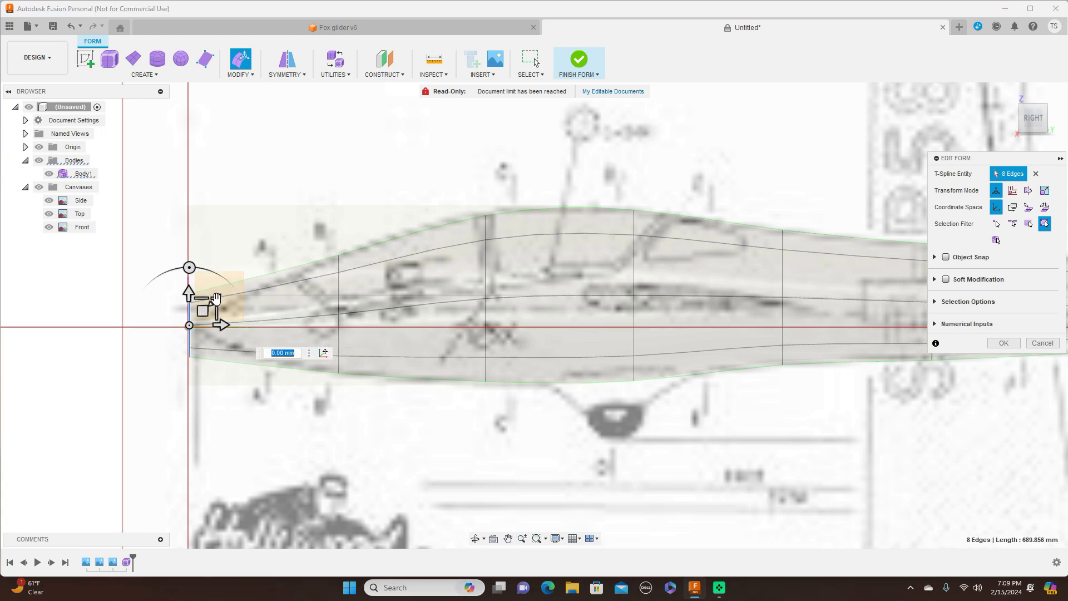
drag(215, 301, 205, 310)
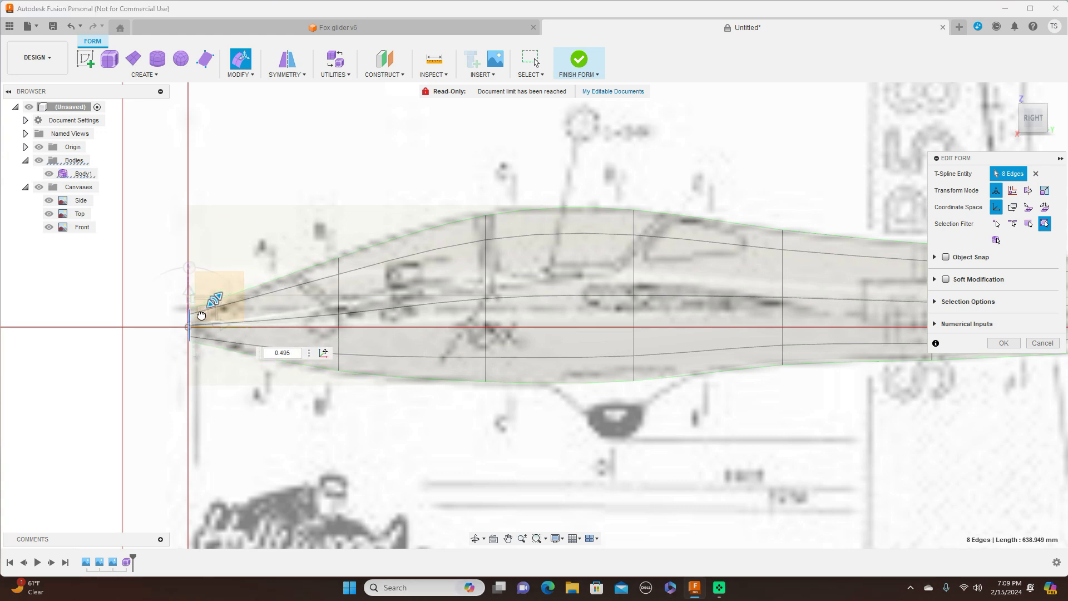
scroll(282, 329, up, 3)
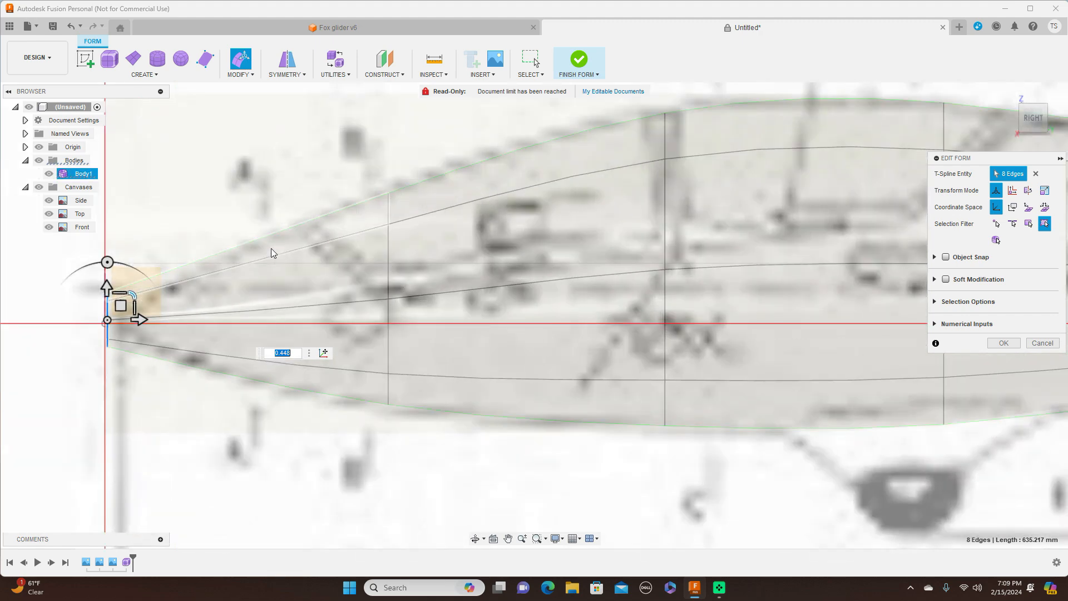
drag(134, 293, 124, 306)
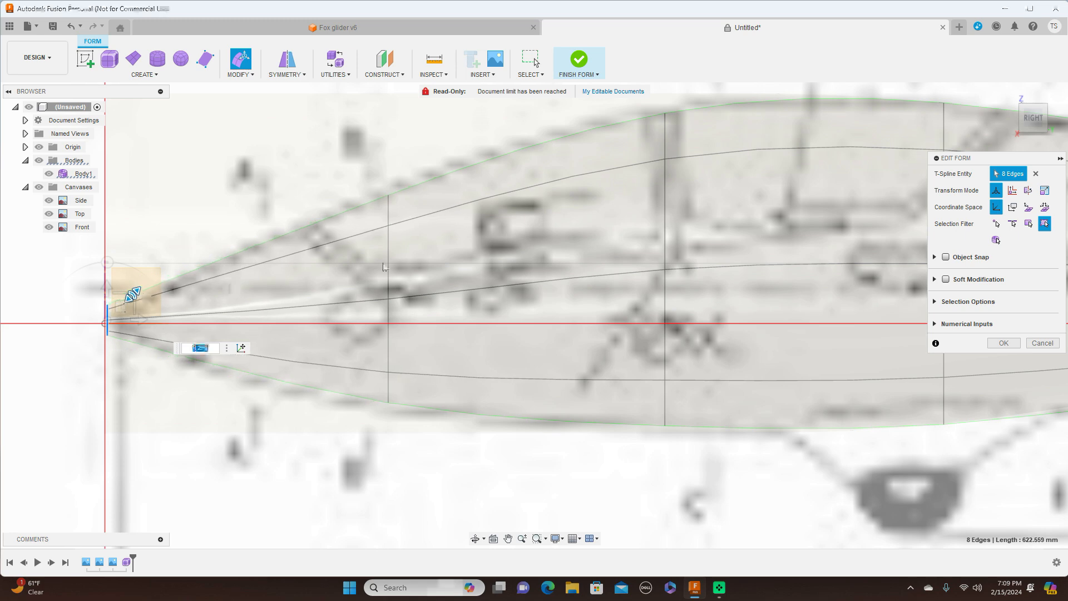
- In the Top view, narrow the second edge ring and scale the nose-end ring's width to about 0.176 over the blueprint
scroll(879, 305, down, 4)
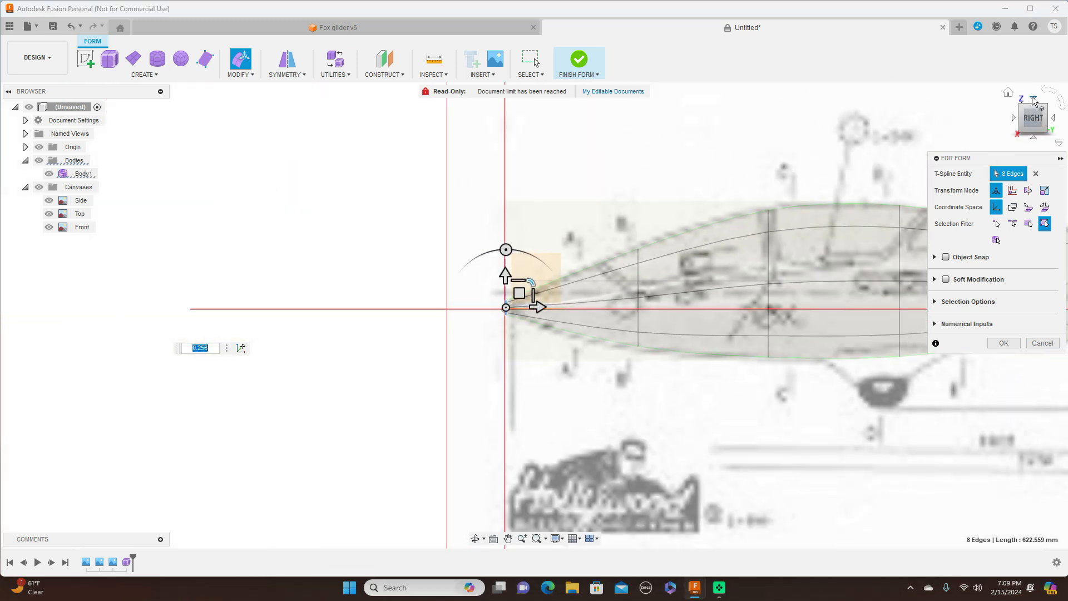
click(1033, 100)
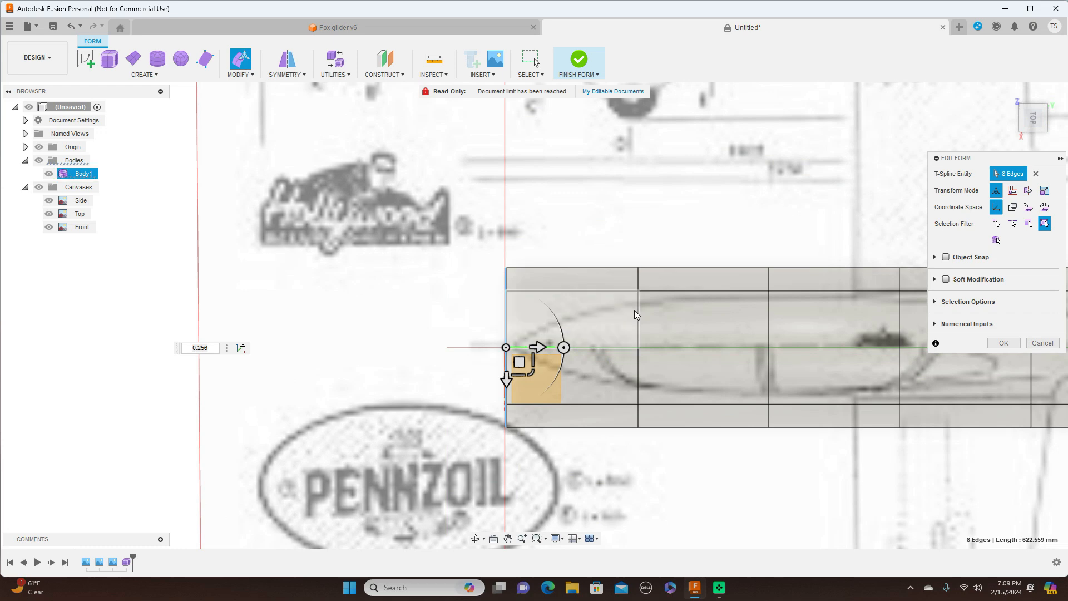
double_click(637, 309)
drag(665, 381, 644, 347)
click(505, 318)
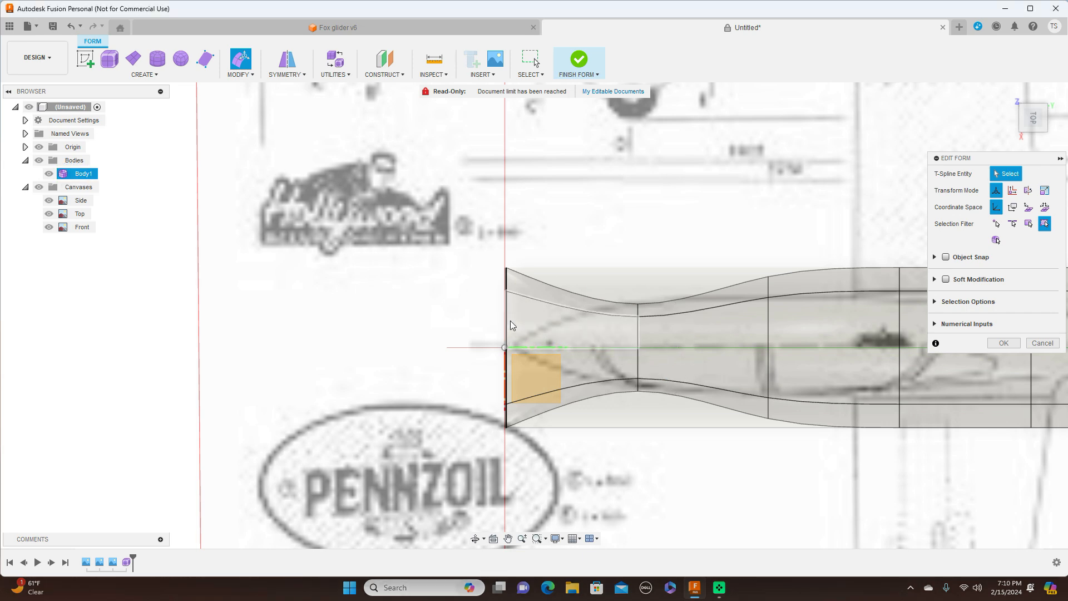
double_click(506, 323)
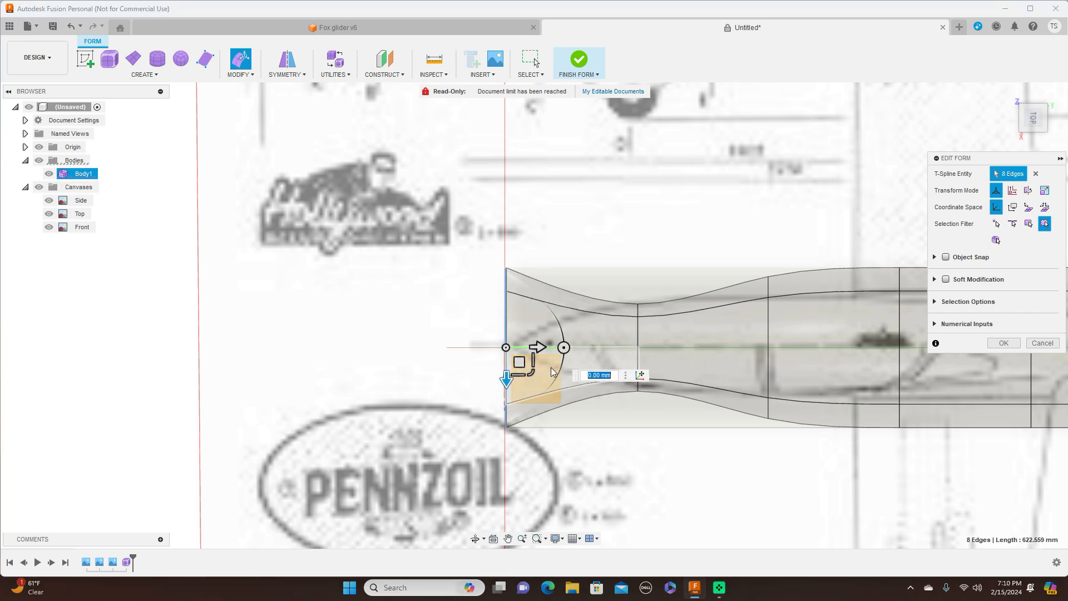
drag(536, 373, 508, 343)
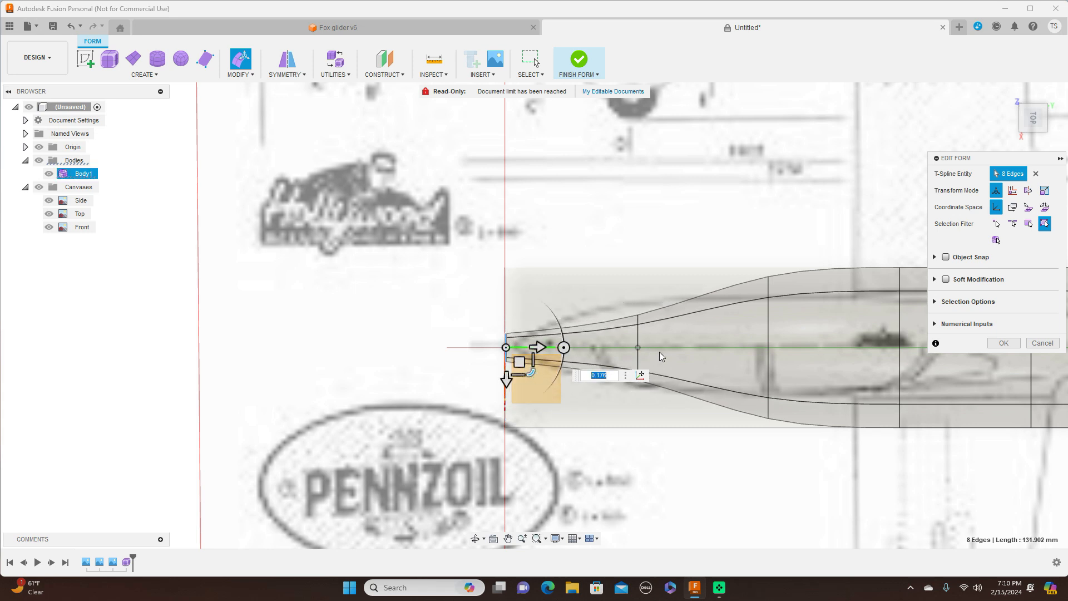
- Widen the second edge ring by about 1.2 and scale the third ring's width to about 0.605 in the Top view
double_click(637, 332)
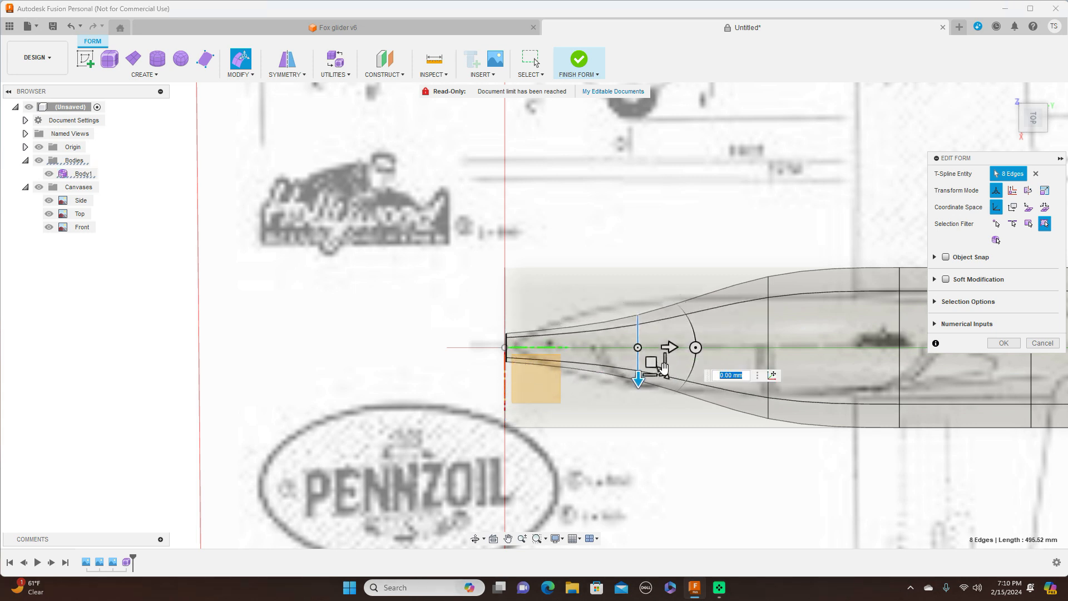
drag(663, 370, 670, 375)
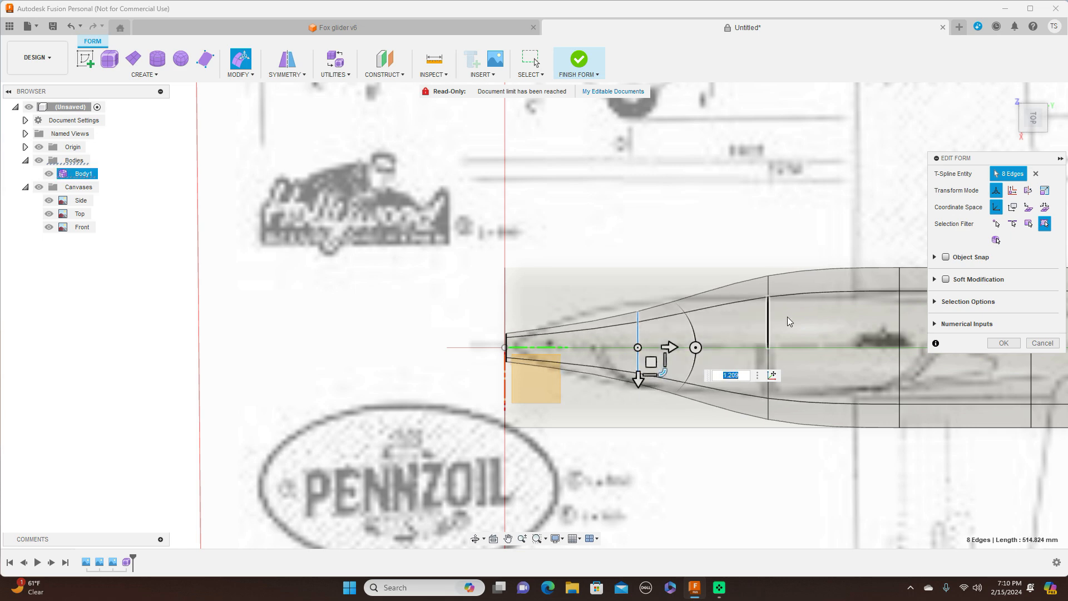
middle_drag(782, 217, 492, 180)
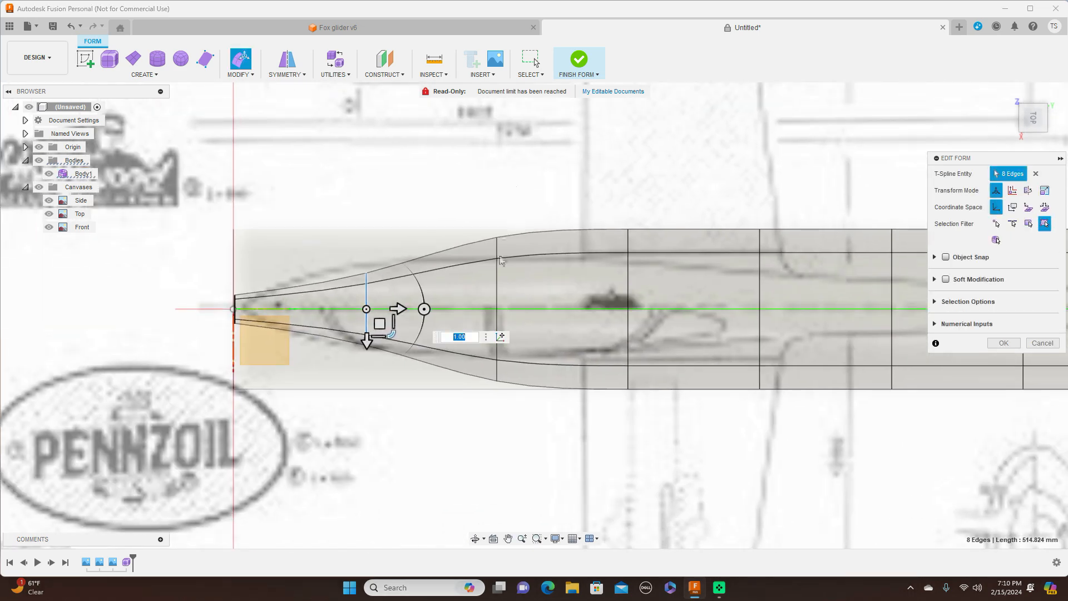
click(494, 280)
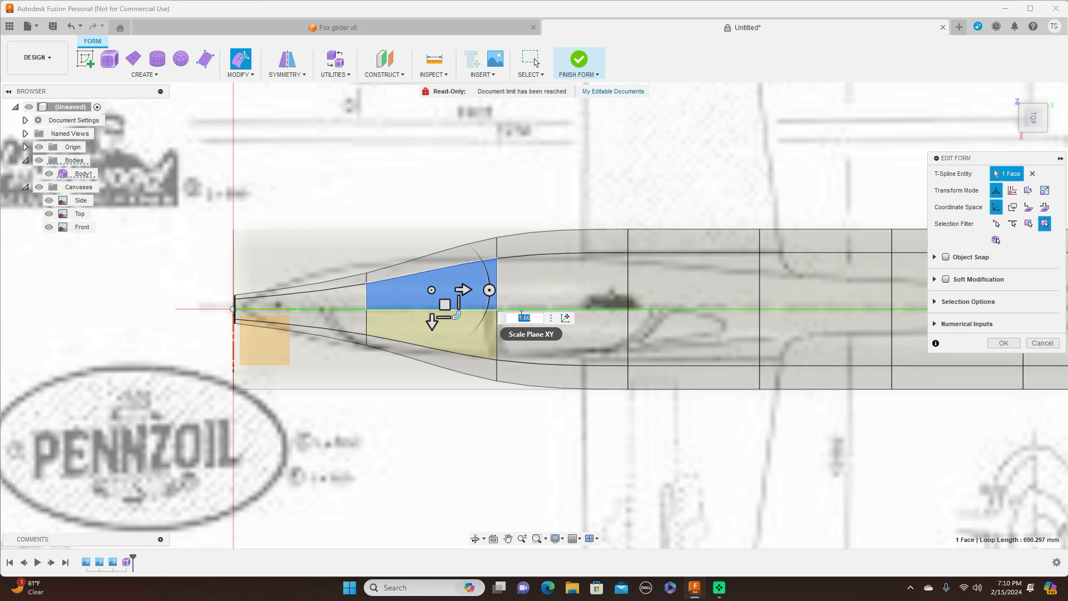
double_click(498, 272)
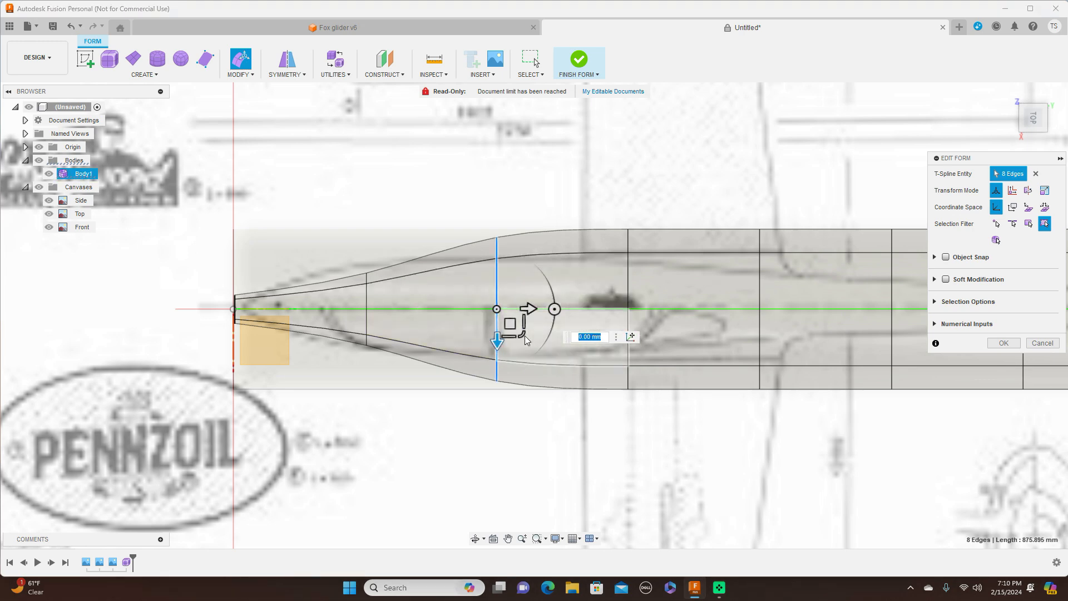
drag(523, 335, 519, 321)
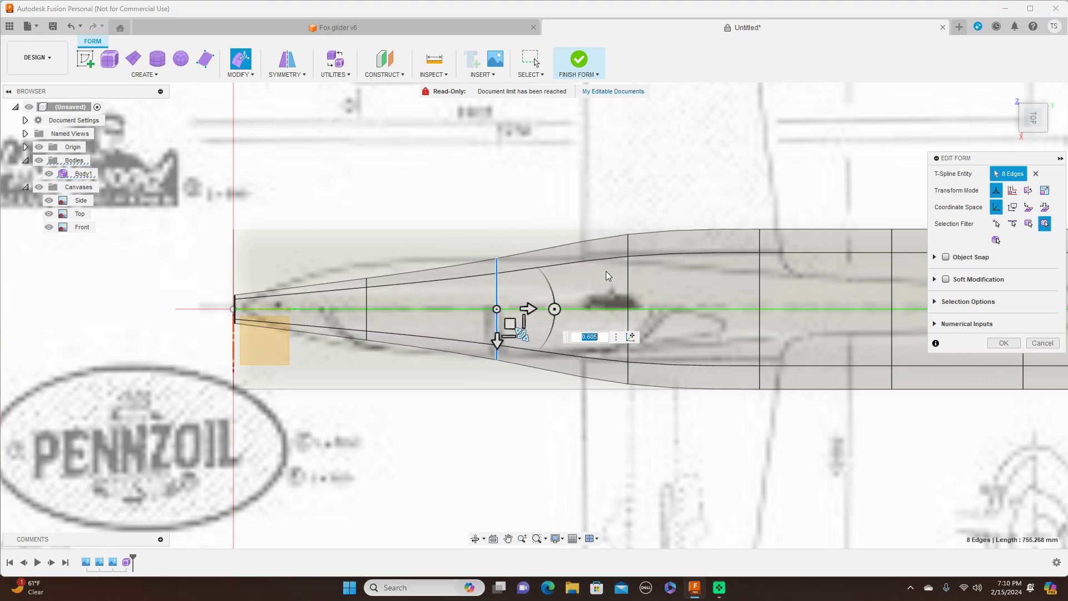
- In the Top view, scale the fourth edge ring's width to about 0.66 and narrow the fifth ring to the blueprint outline
double_click(626, 271)
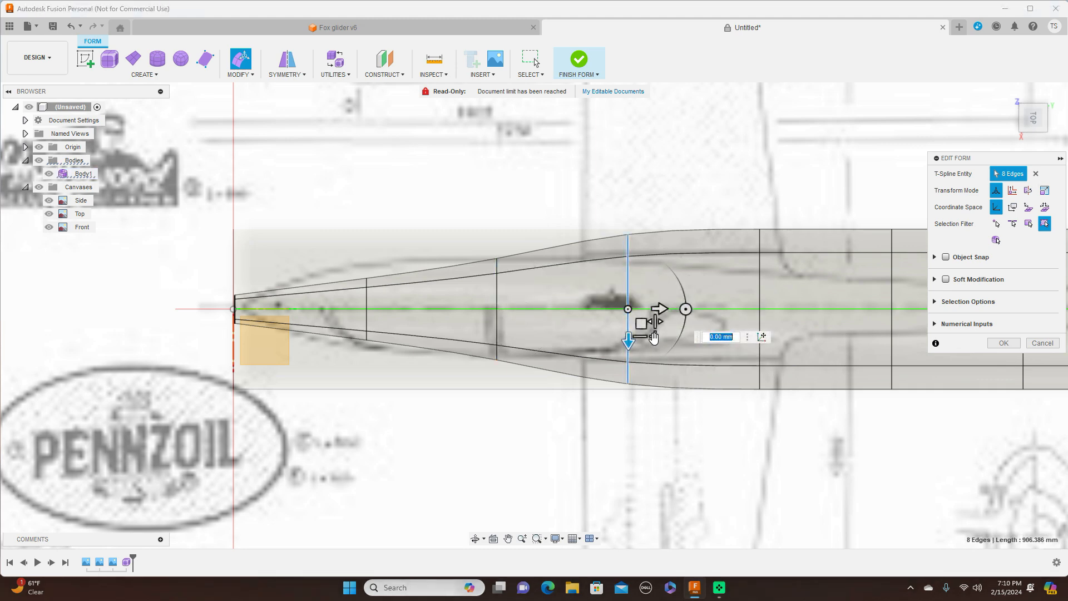
drag(654, 337, 652, 323)
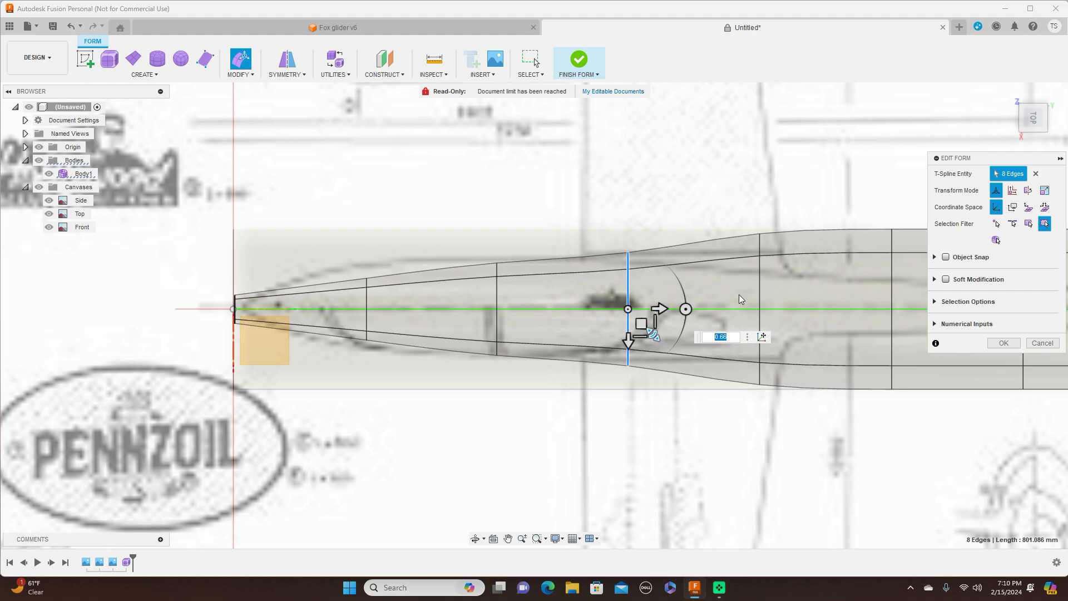
double_click(759, 292)
drag(785, 335, 774, 321)
- Scale the sixth edge ring's width to about 0.207 and narrow the seventh ring to the blueprint's tail boom
middle_drag(801, 163, 601, 147)
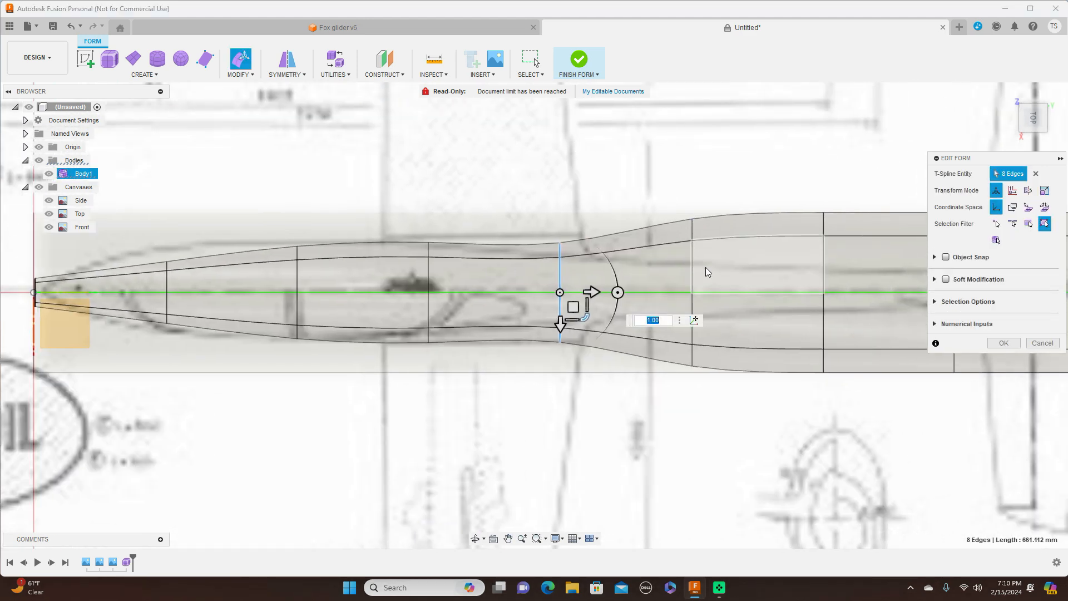
double_click(693, 276)
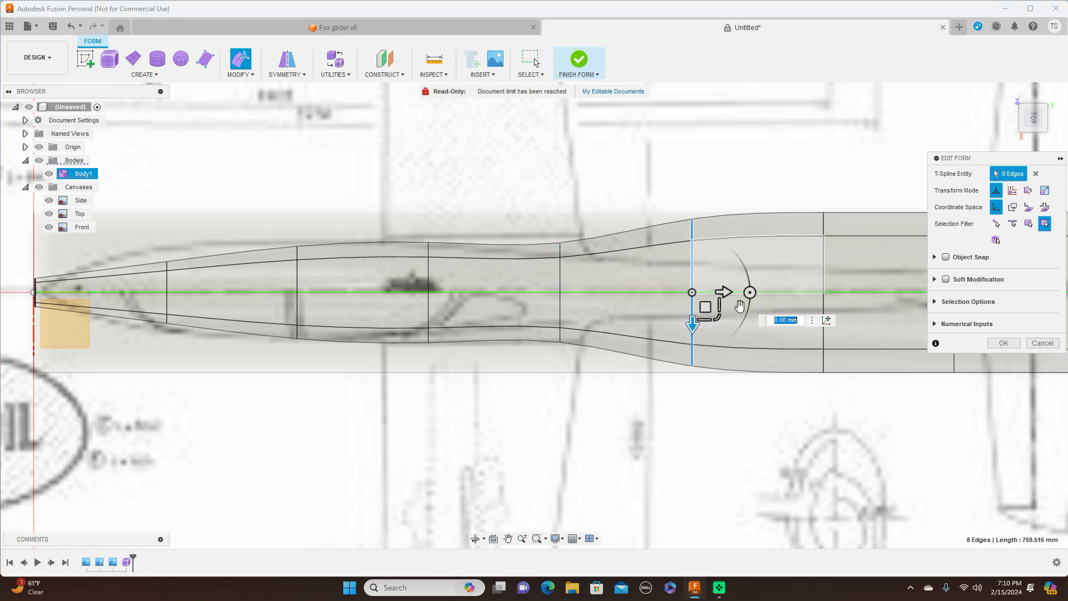
drag(722, 318, 697, 280)
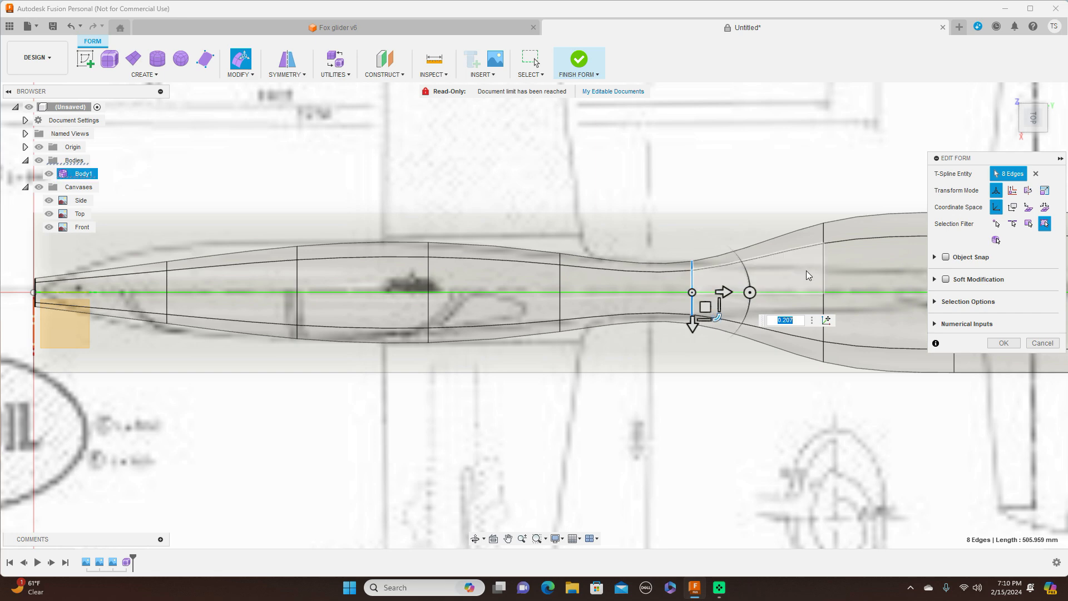
double_click(823, 269)
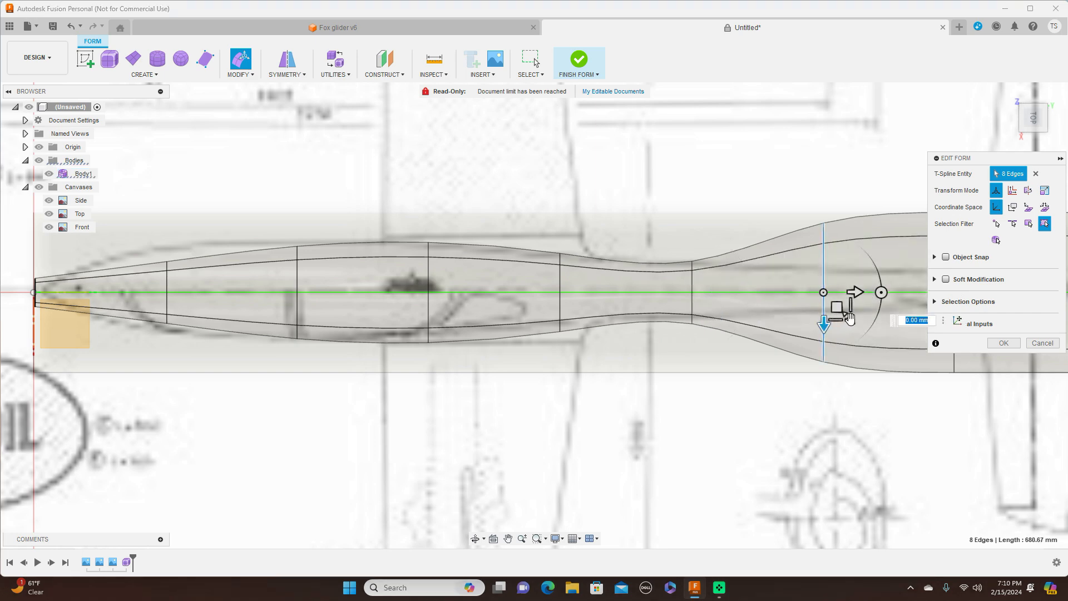
drag(850, 315, 837, 307)
- Scale the eighth edge ring's width to about 0.167 and the tail-end ring's width to about 0.089
middle_drag(673, 121, 371, 121)
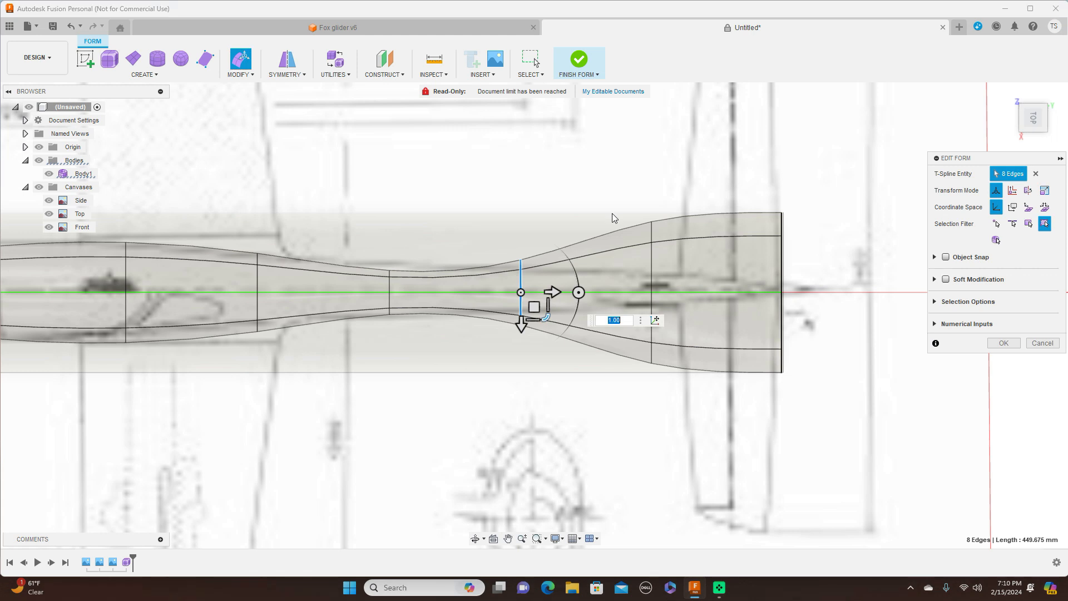
double_click(652, 269)
drag(678, 318, 659, 296)
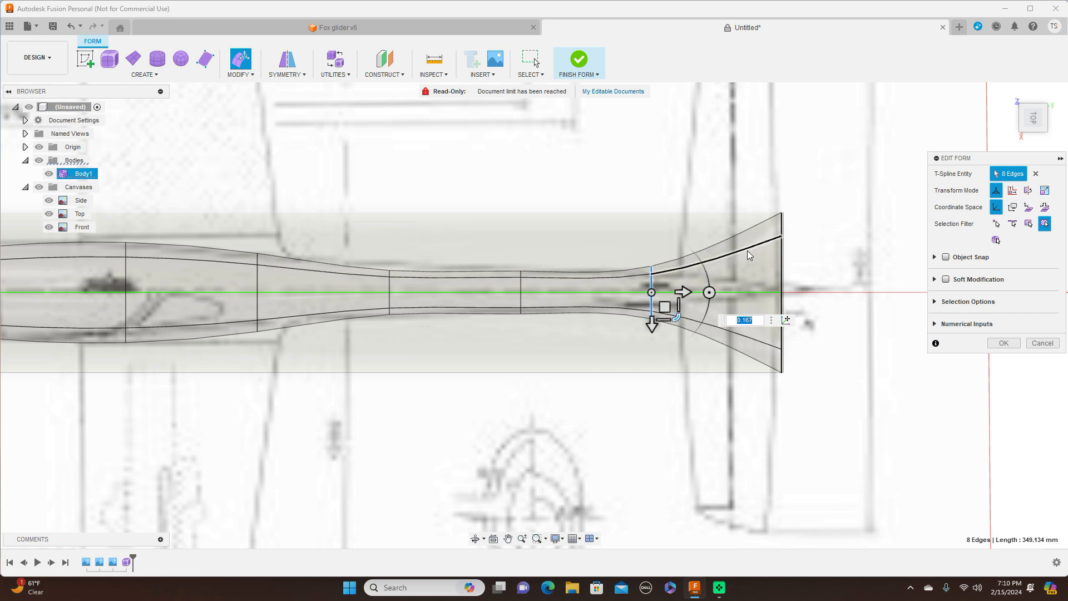
double_click(783, 270)
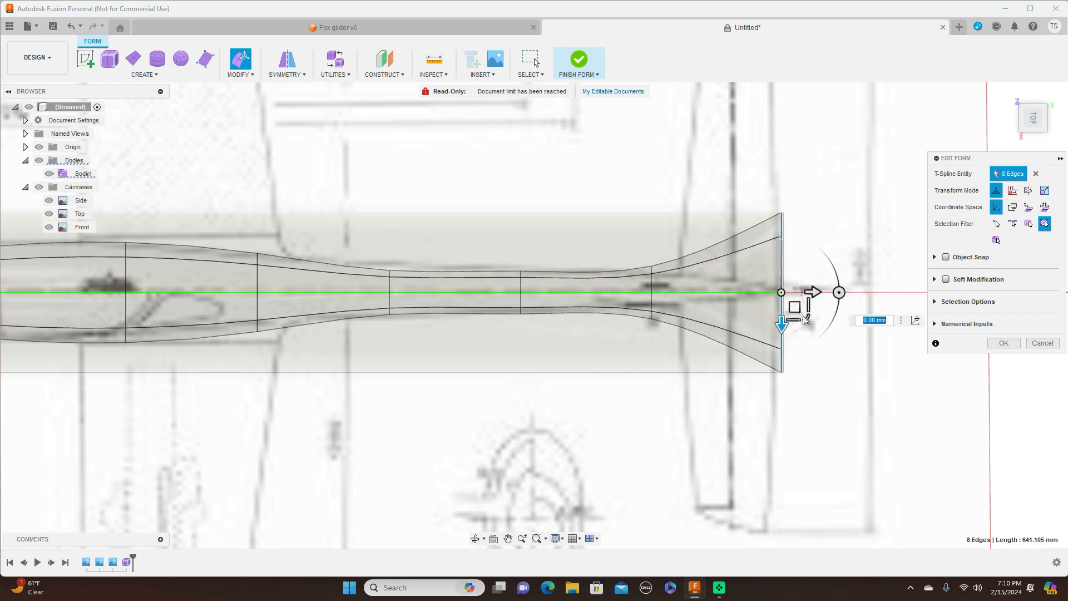
drag(807, 317, 772, 262)
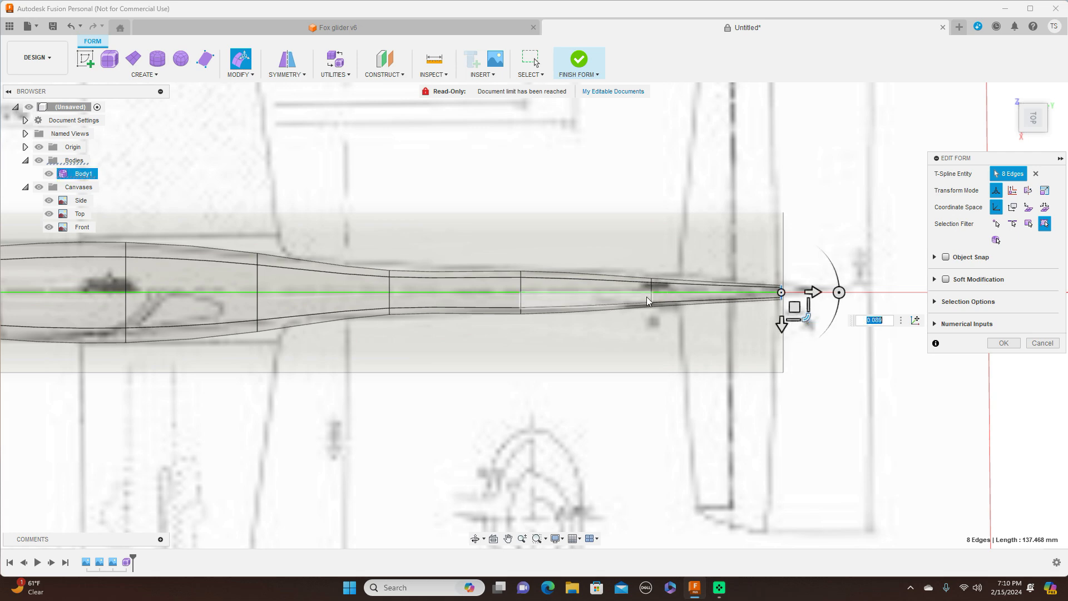
- Widen the second edge ring behind the nose by about 1.519 to reach the blueprint outline
middle_drag(733, 201, 916, 176)
scroll(578, 242, down, 5)
middle_drag(573, 182, 685, 190)
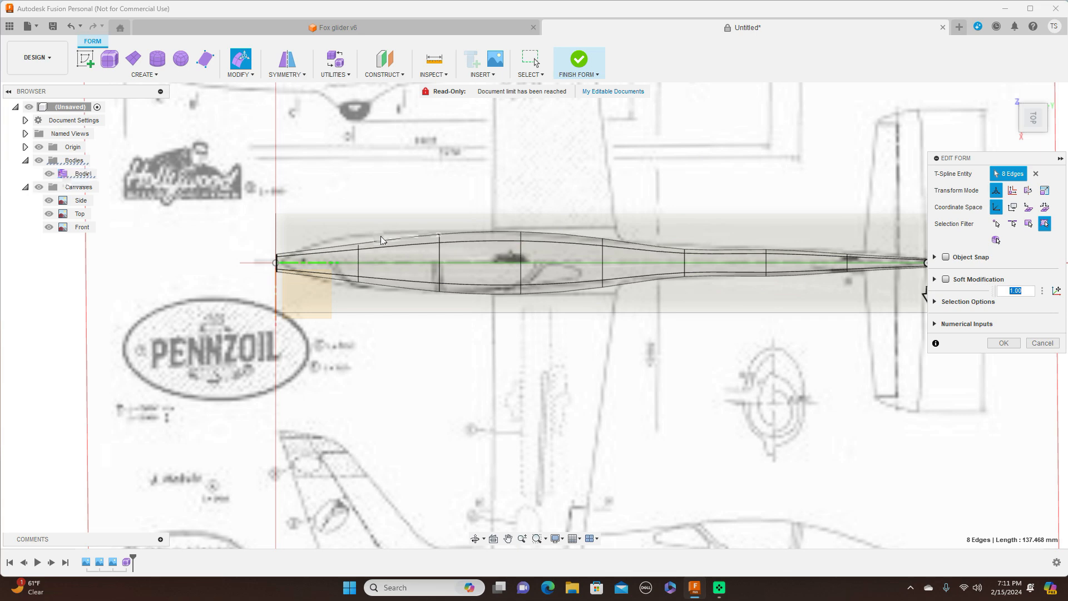
double_click(359, 260)
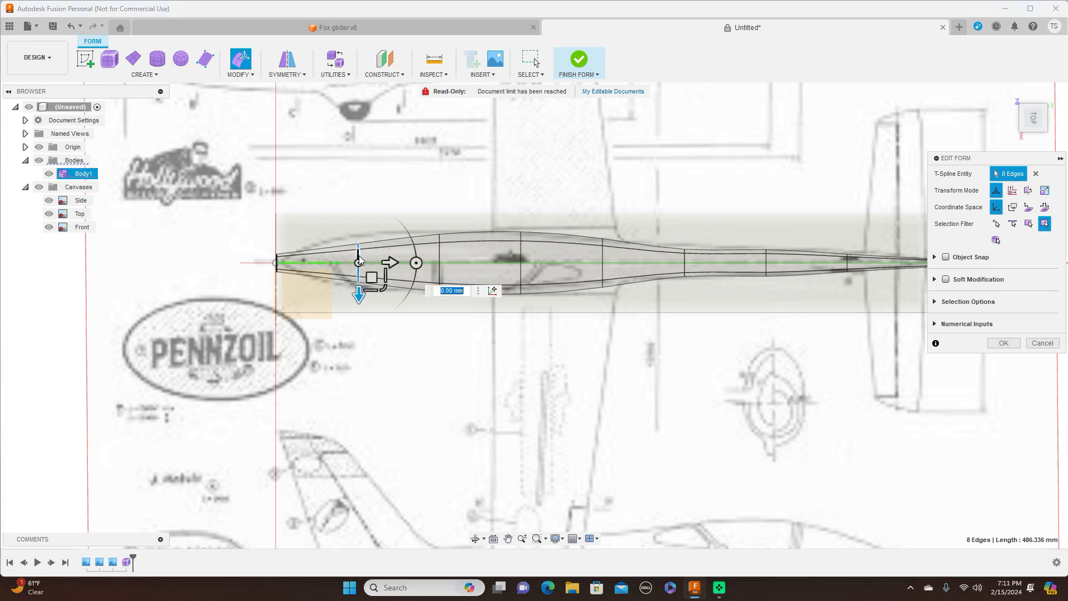
click(383, 287)
drag(383, 290, 388, 305)
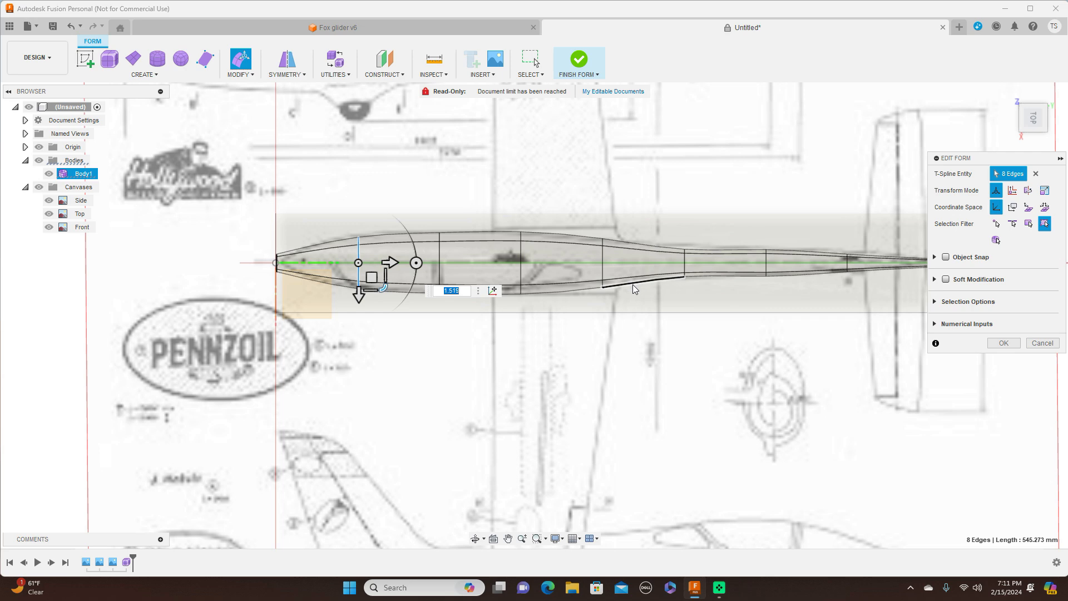
- Widen the sixth edge ring behind the wing in two passes, the last by a scale of about 1.223
scroll(686, 262, up, 3)
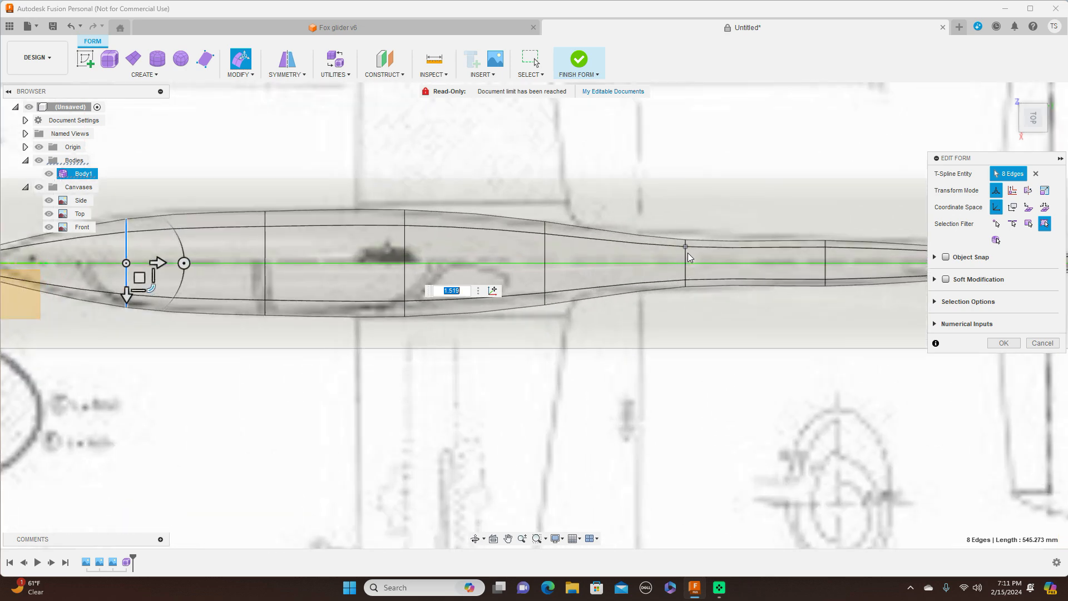
double_click(685, 254)
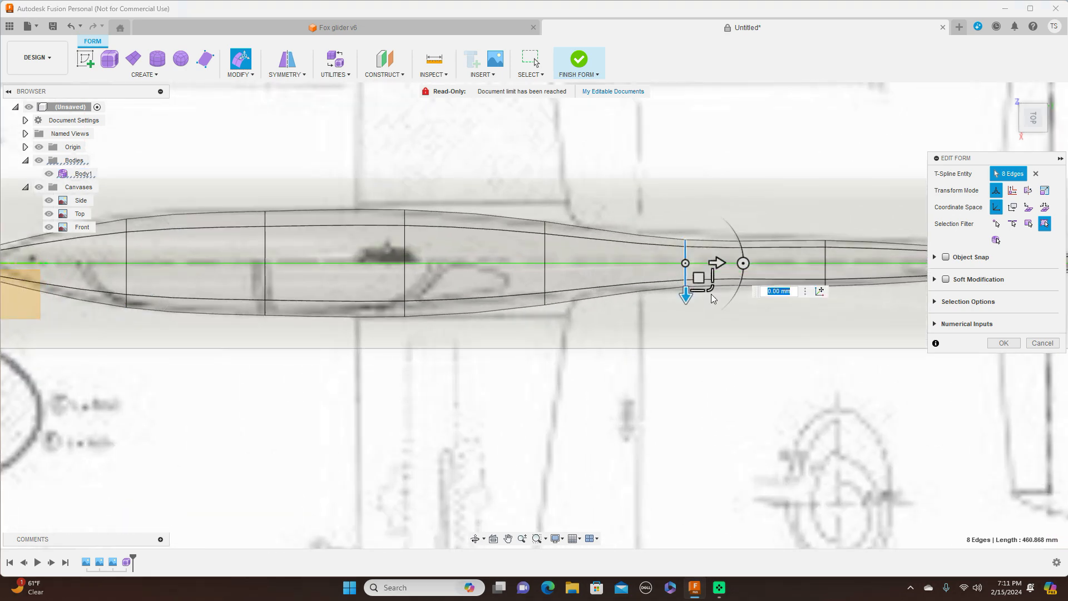
drag(711, 292, 717, 306)
scroll(795, 328, down, 2)
middle_drag(809, 348, 571, 316)
drag(474, 261, 489, 277)
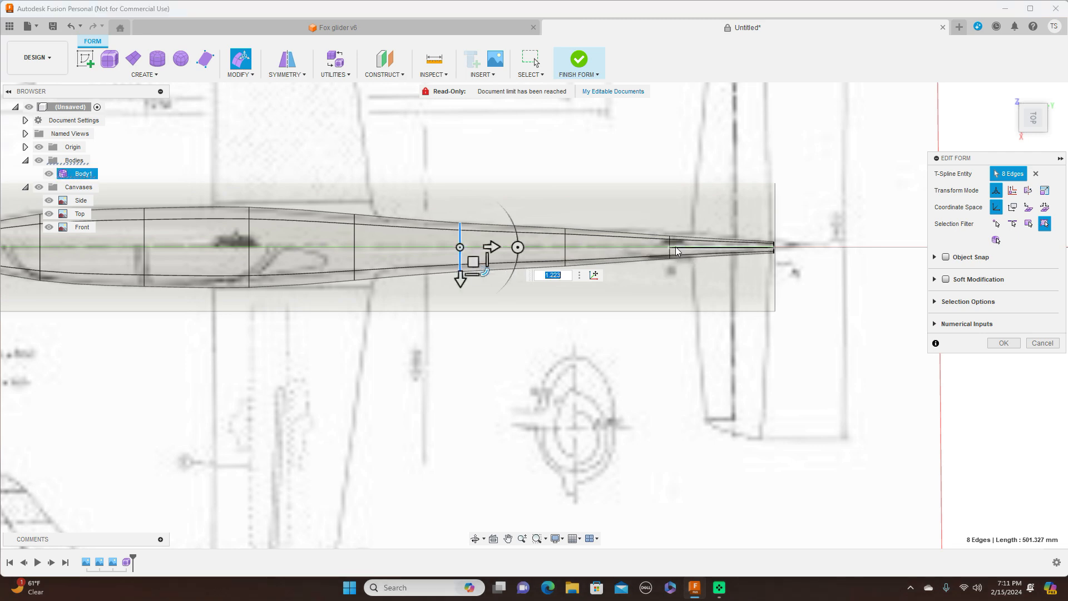
- Widen the eighth edge ring, just ahead of the tail end, by a scale of about 1.251
scroll(672, 247, up, 3)
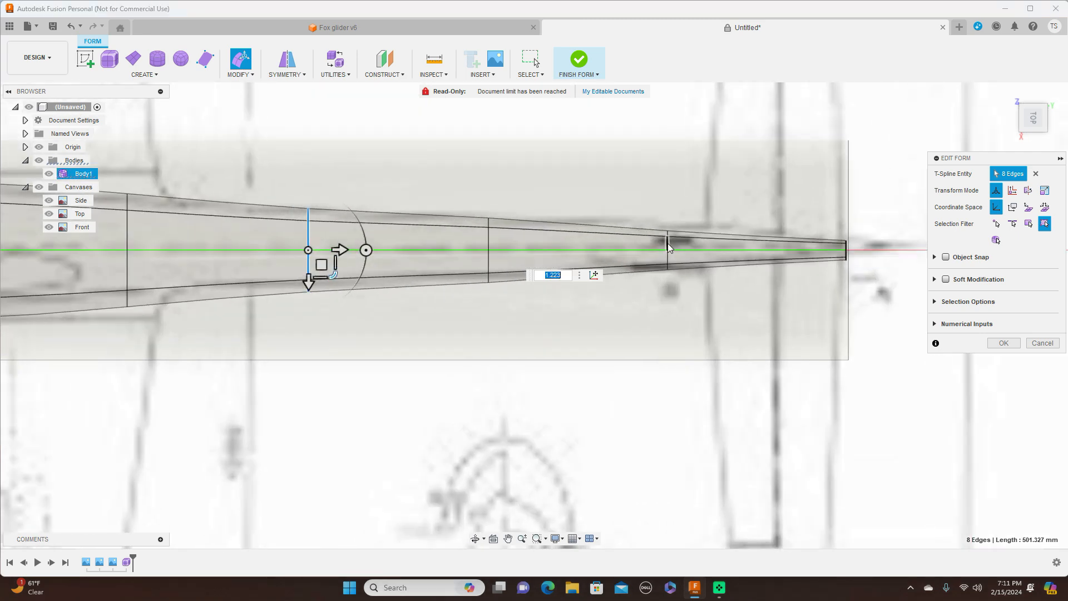
click(668, 244)
double_click(668, 242)
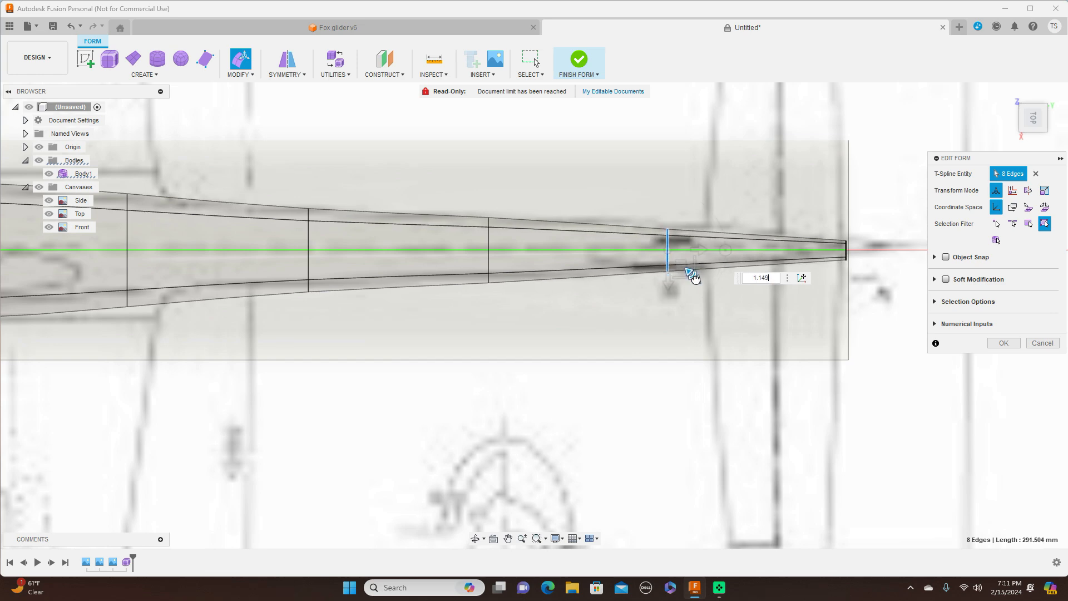
drag(696, 281, 696, 281)
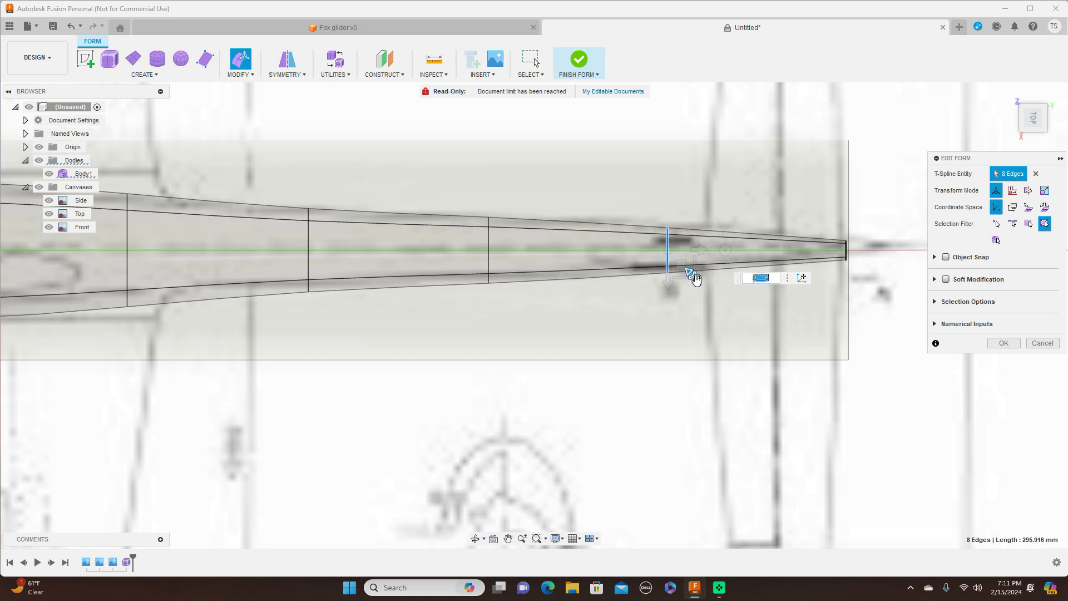
- Narrow the nose-end edge ring so the tip fits the blueprint's nose in the Top view
scroll(728, 351, down, 5)
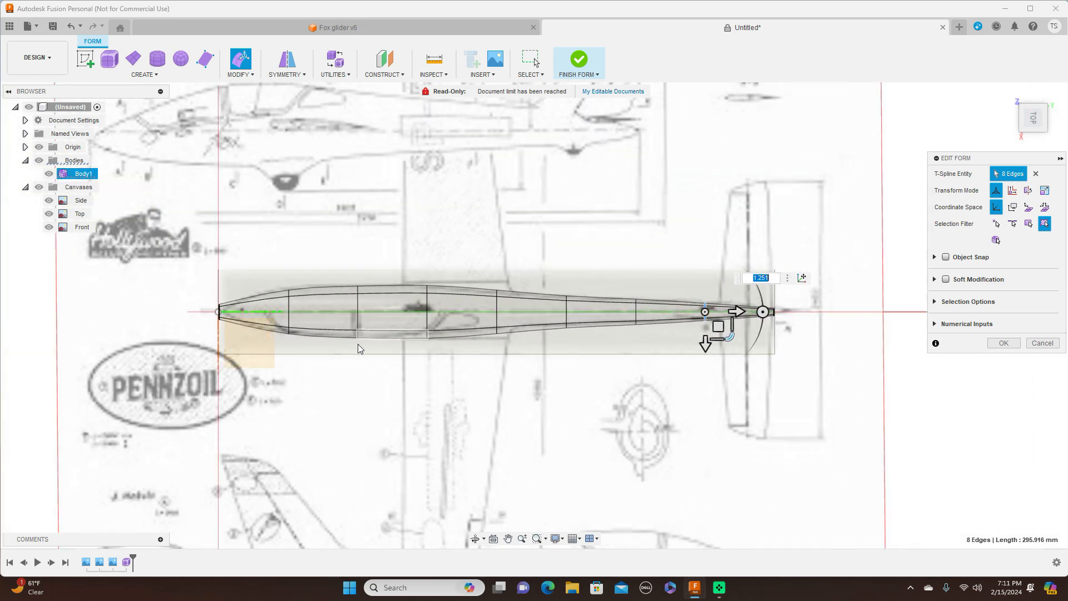
scroll(358, 343, up, 4)
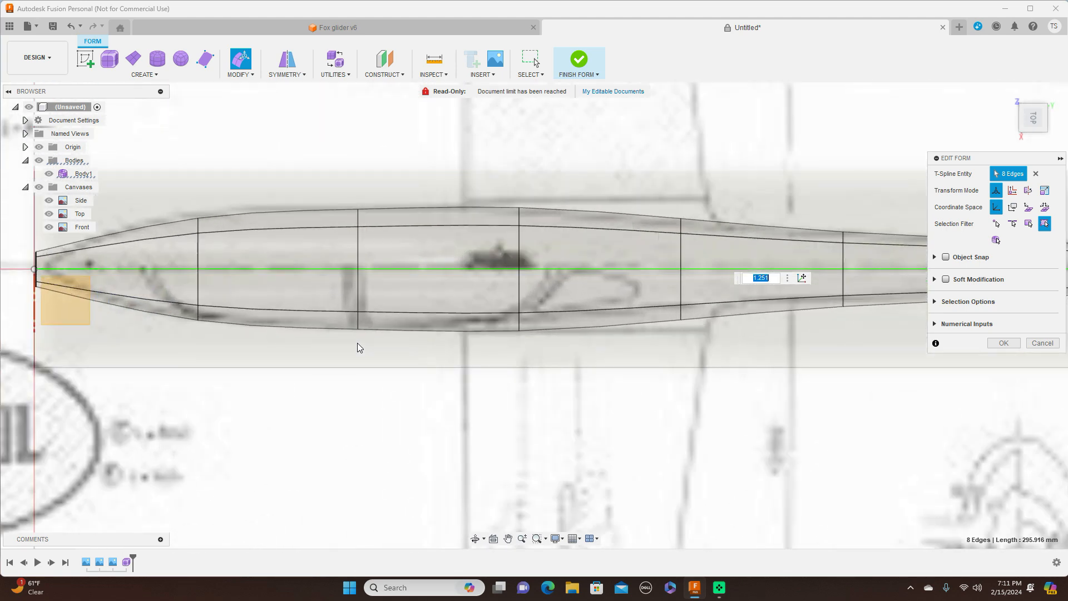
middle_drag(337, 355, 468, 355)
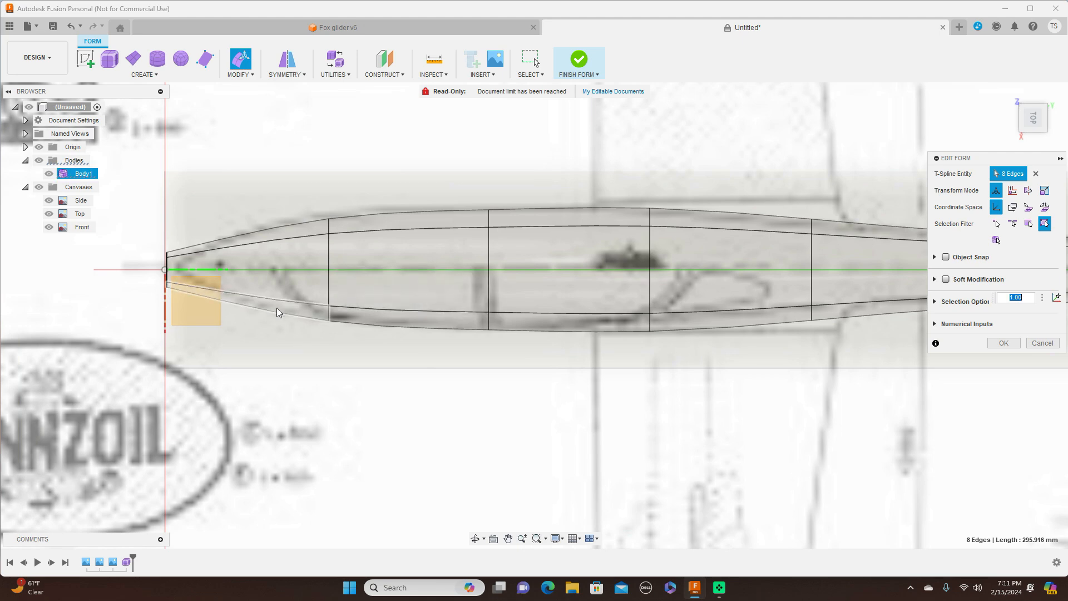
scroll(188, 280, up, 1)
scroll(188, 276, up, 2)
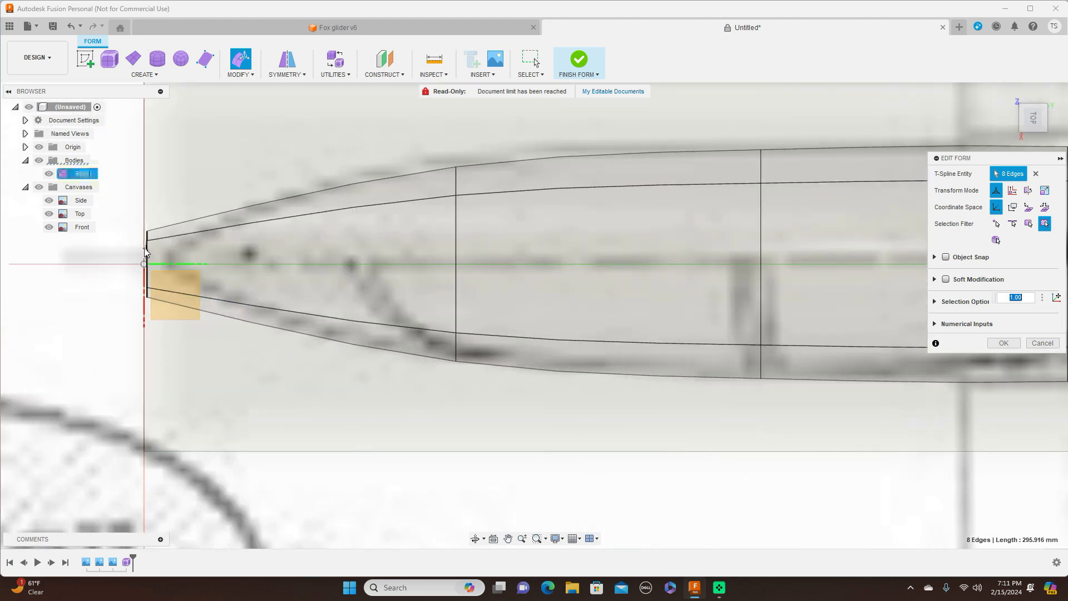
double_click(148, 254)
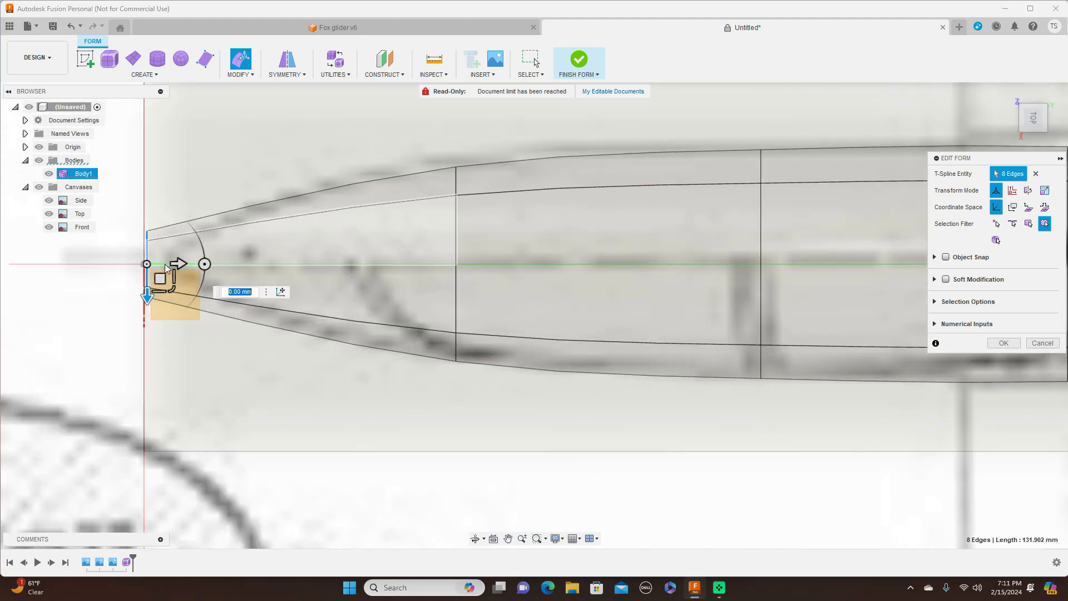
drag(173, 289, 168, 277)
- Widen the second edge ring by about 1.149 and the third ring slightly to fit the blueprint's cockpit outline
double_click(455, 237)
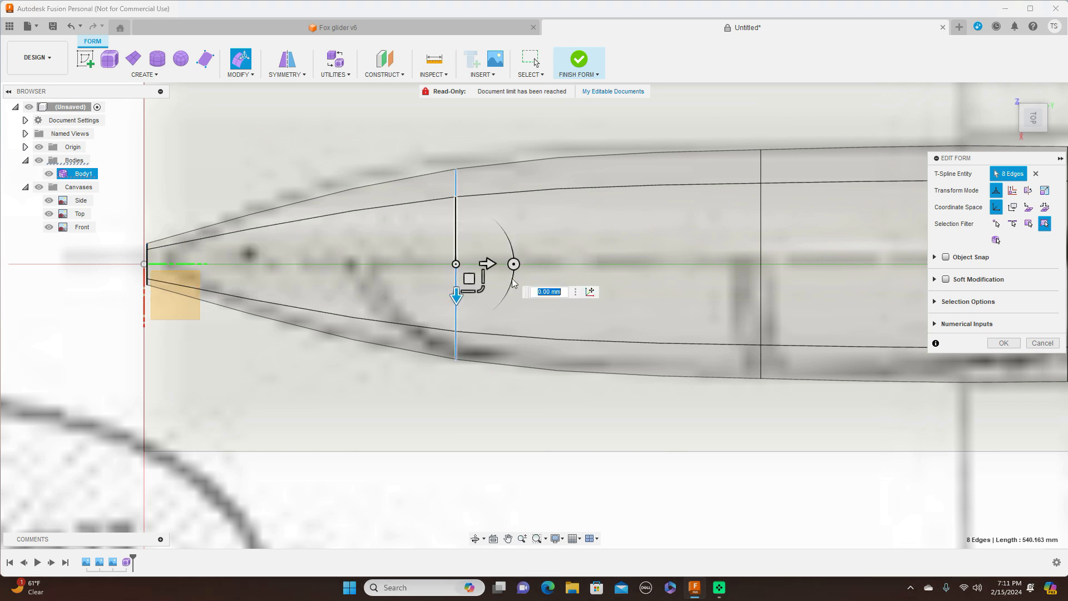
drag(482, 289, 485, 292)
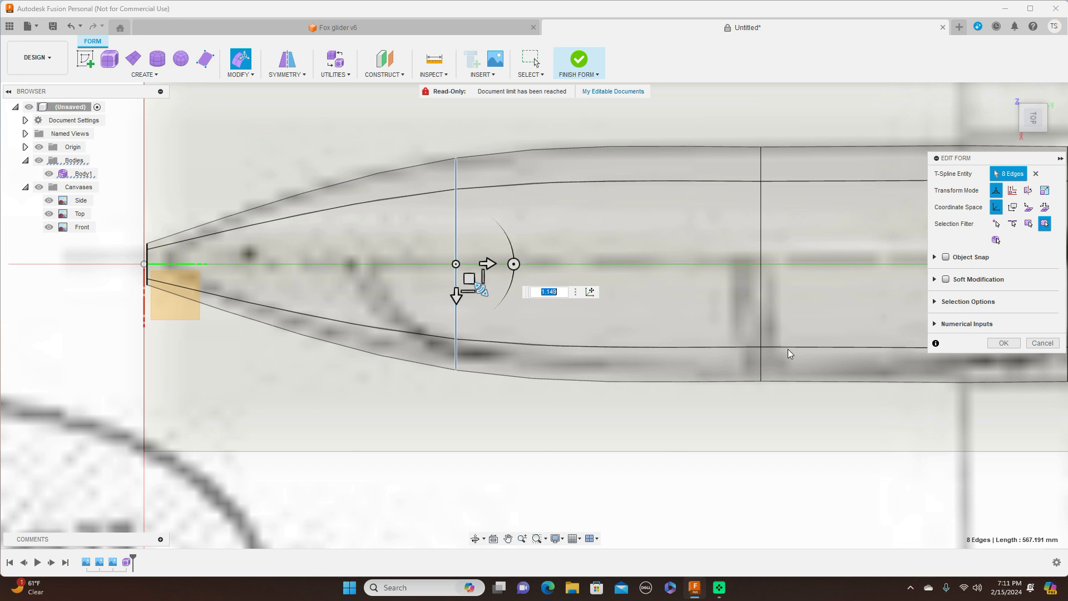
double_click(763, 219)
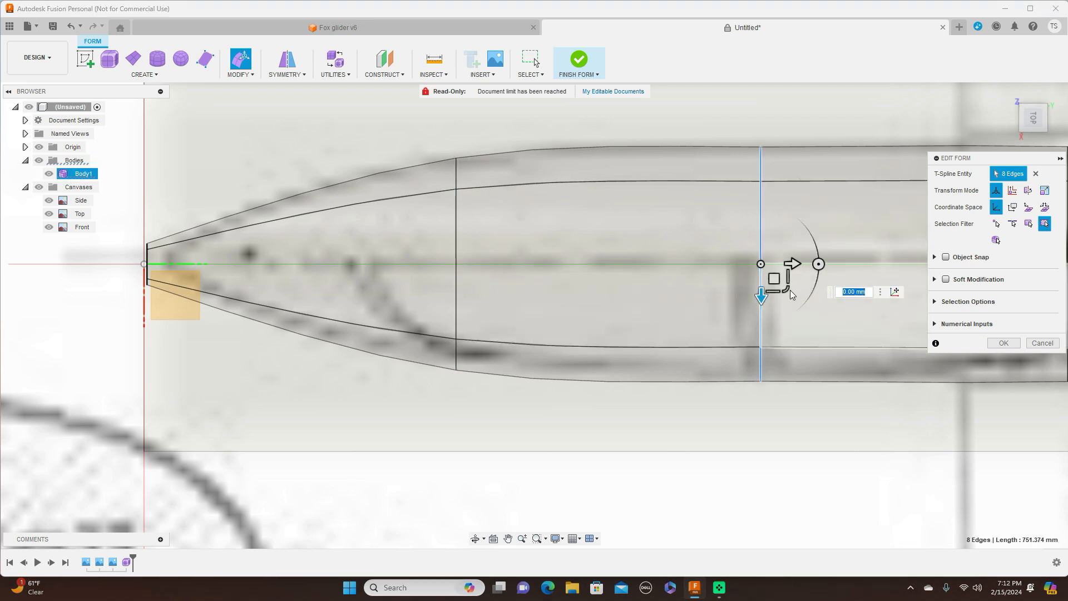
drag(786, 289, 787, 289)
- Examine the fuselage form against the blueprints in the Top, Right and Front views
scroll(822, 405, down, 2)
middle_drag(769, 429, 332, 336)
scroll(724, 393, down, 3)
middle_drag(834, 374, 525, 339)
middle_drag(707, 369, 939, 356)
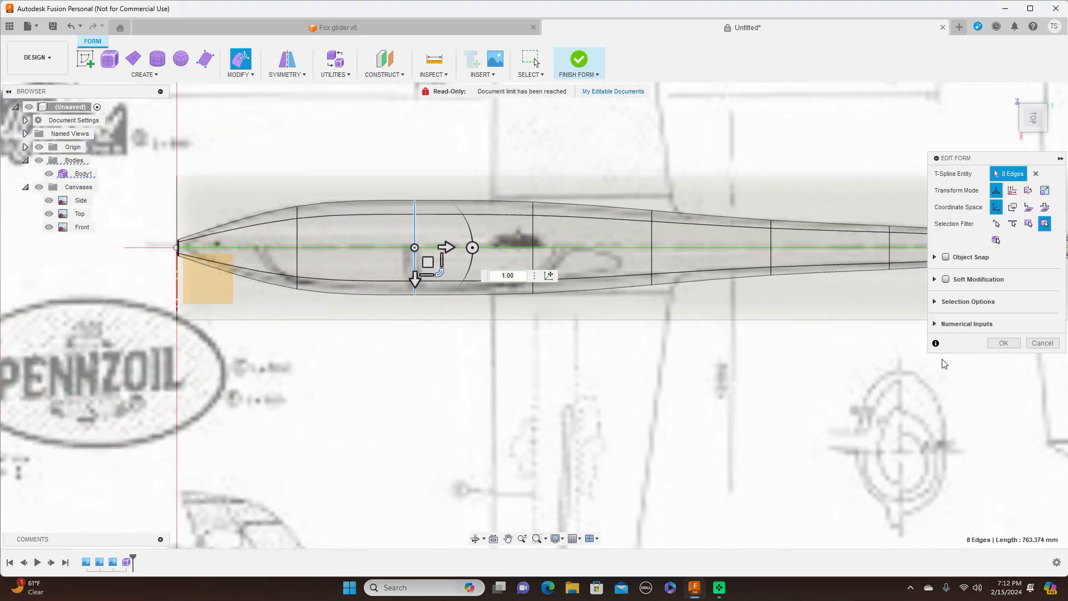
click(1037, 142)
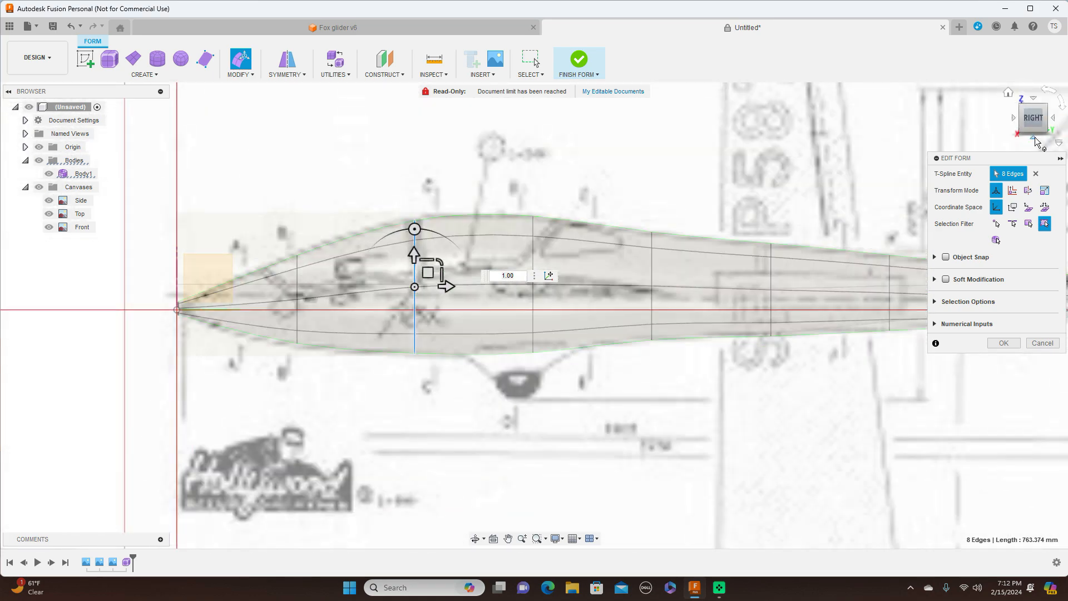
click(1013, 118)
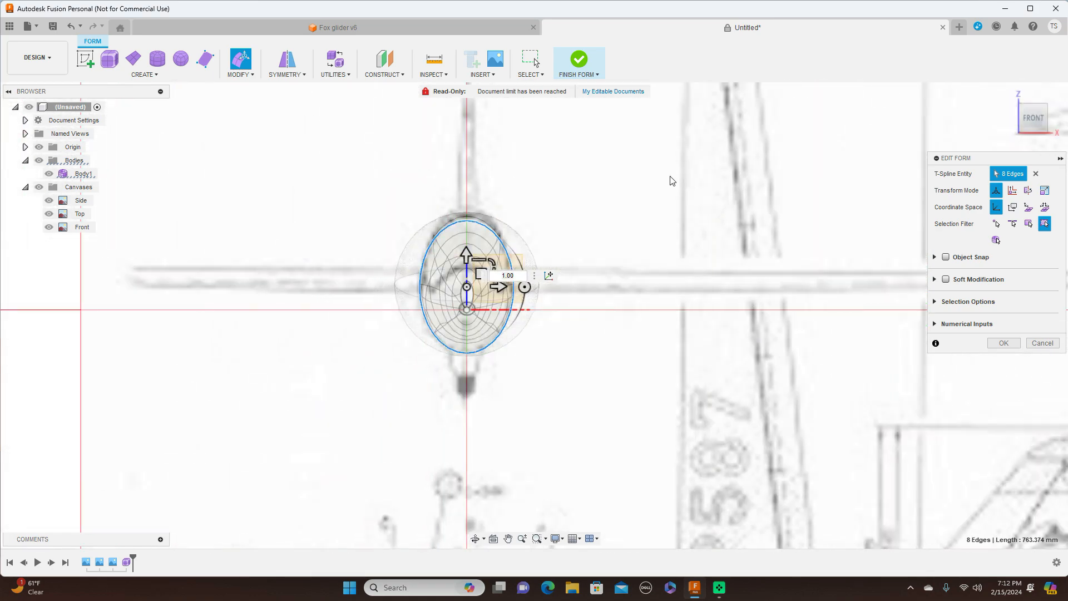
scroll(534, 263, up, 2)
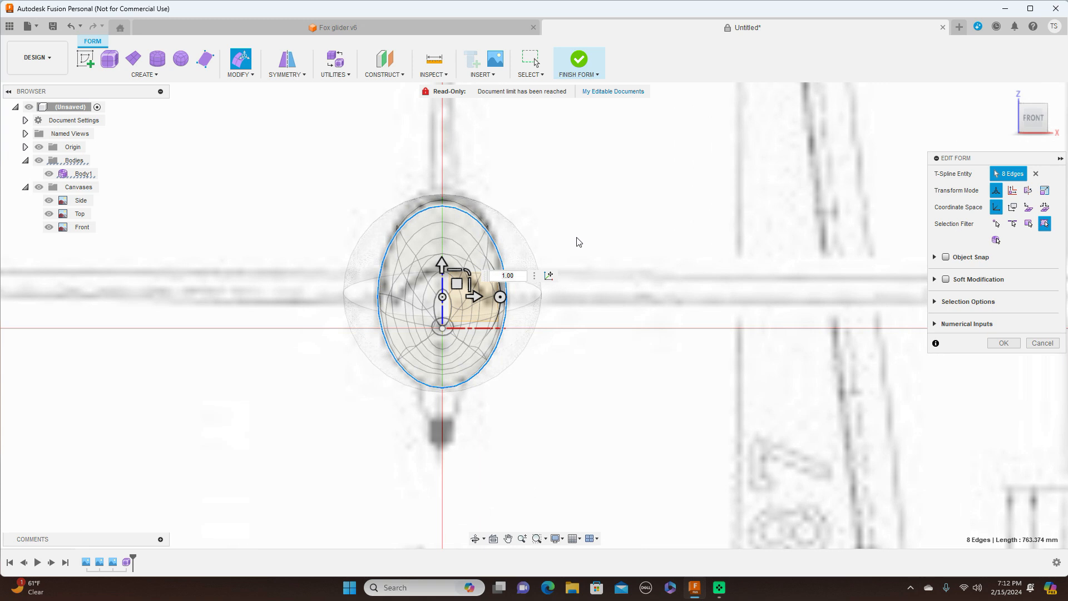
scroll(576, 240, up, 2)
scroll(677, 206, up, 2)
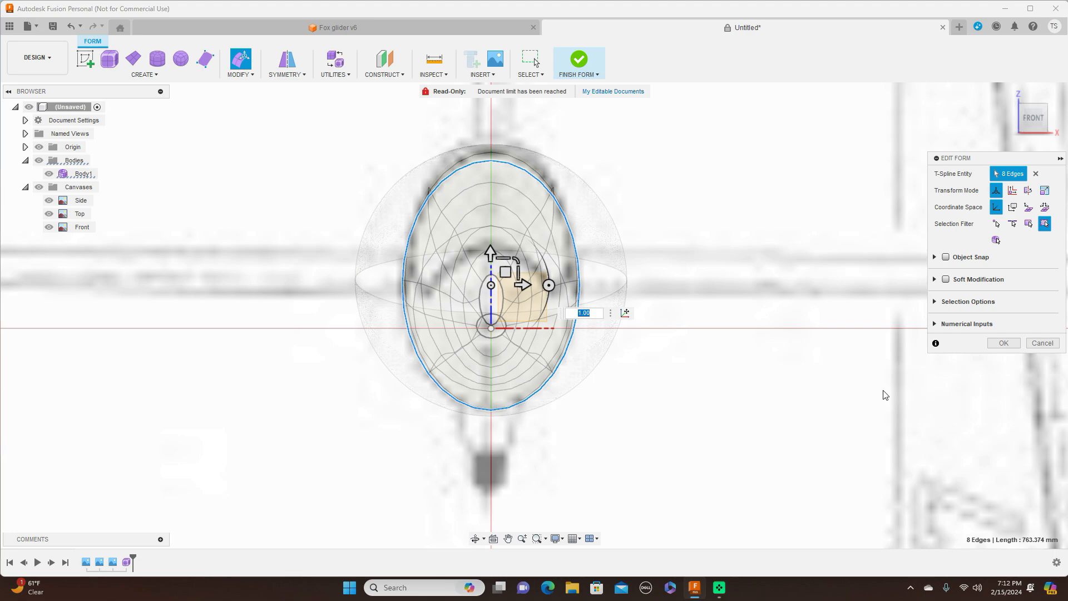
click(1049, 112)
mouse_move(1003, 114)
mouse_down()
mouse_move(1035, 120)
mouse_move(1005, 119)
mouse_up()
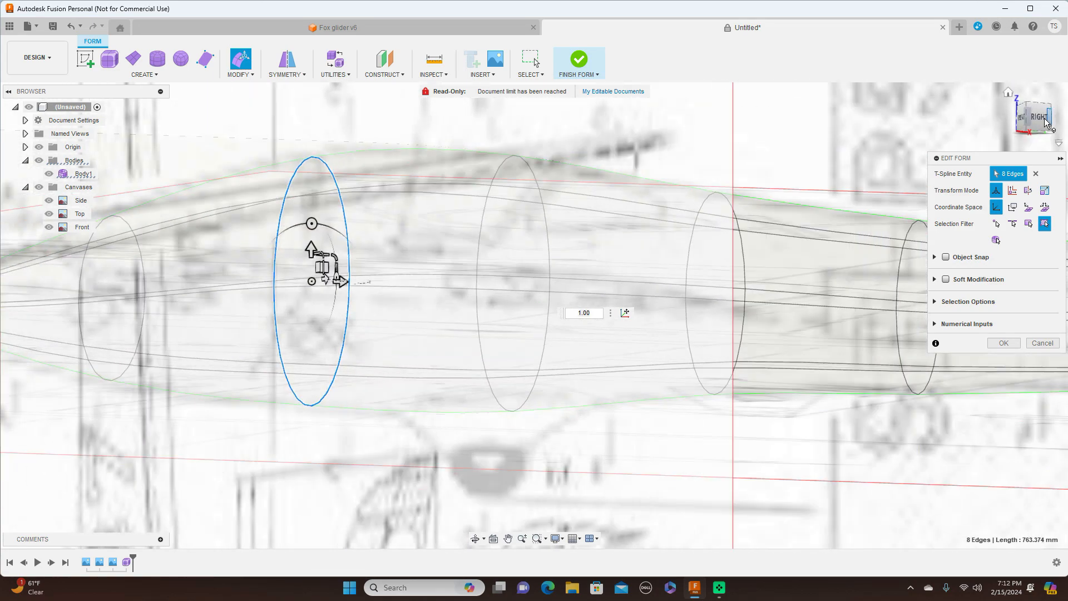
click(1039, 118)
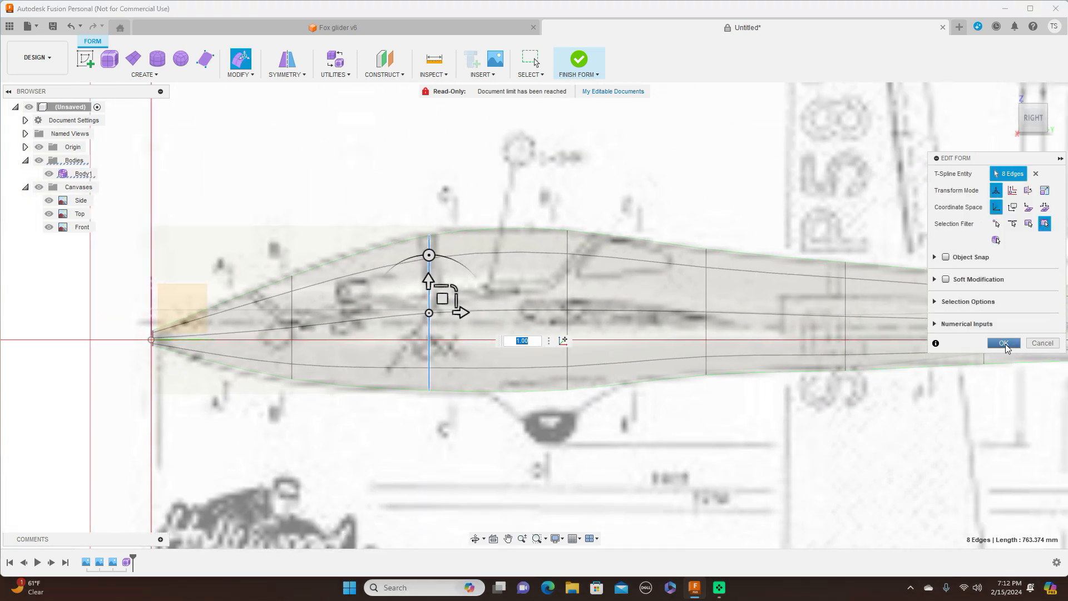
- Leave the edge ring editing and finish the fuselage form
key(Escape)
click(596, 75)
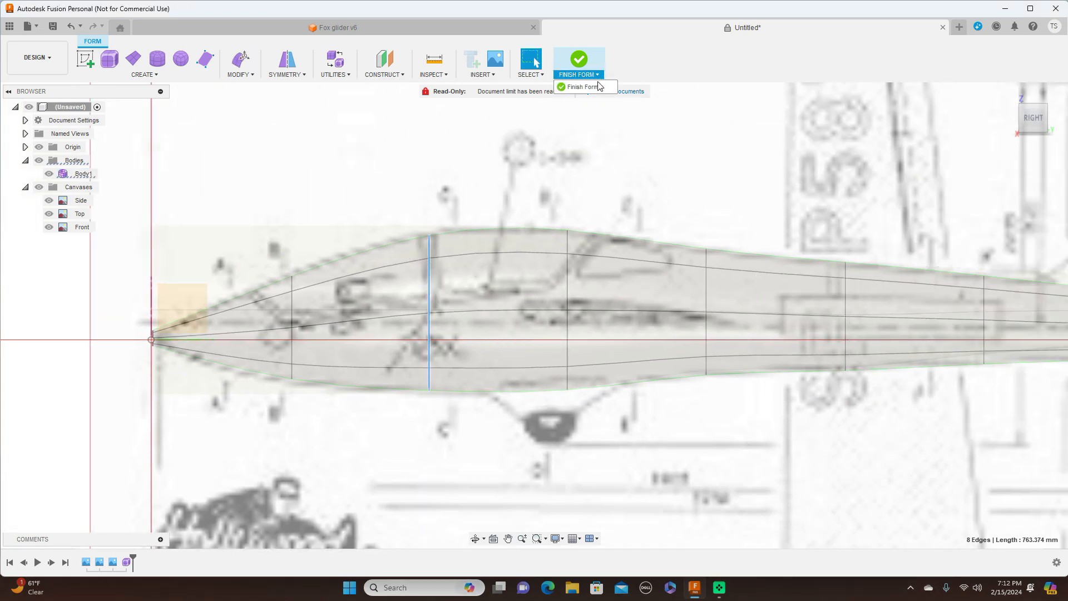
click(581, 87)
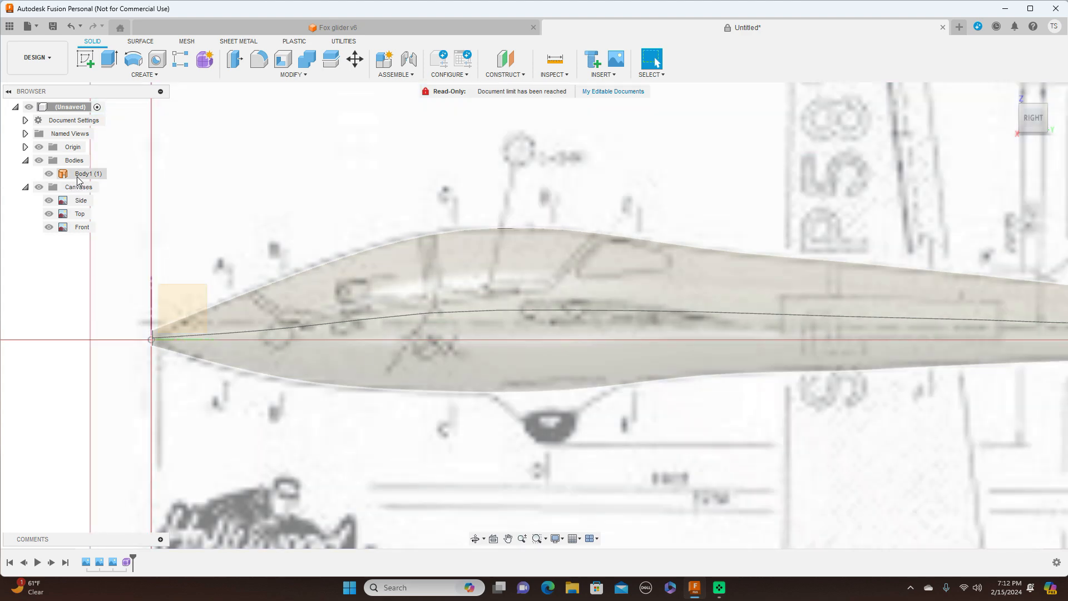
- Make the finished fuselage body fully opaque
right_click(79, 177)
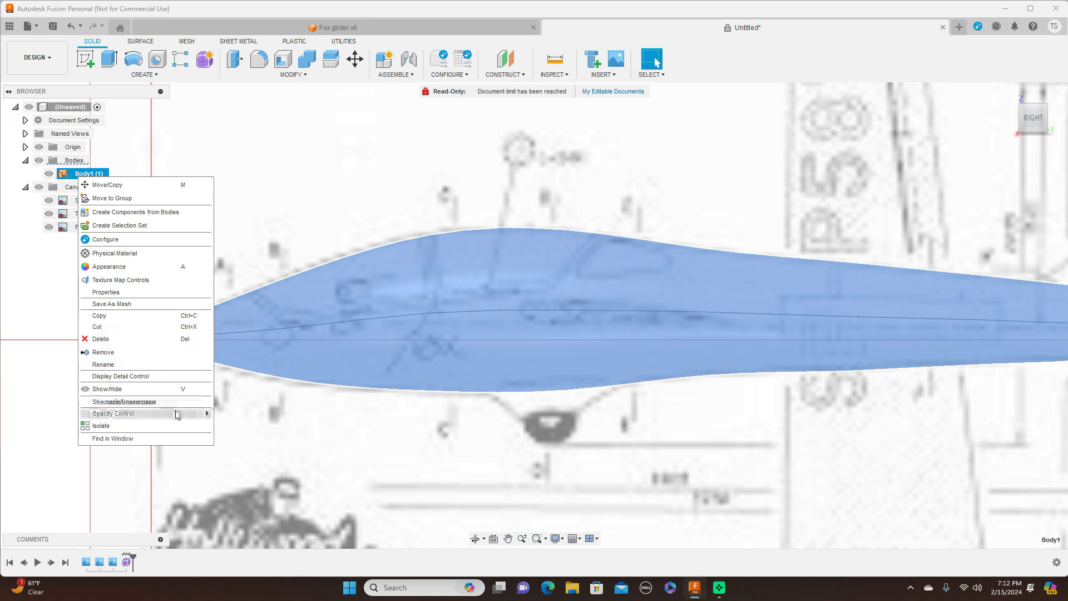
mouse_move(195, 413)
click(266, 525)
click(458, 484)
scroll(458, 484, down, 4)
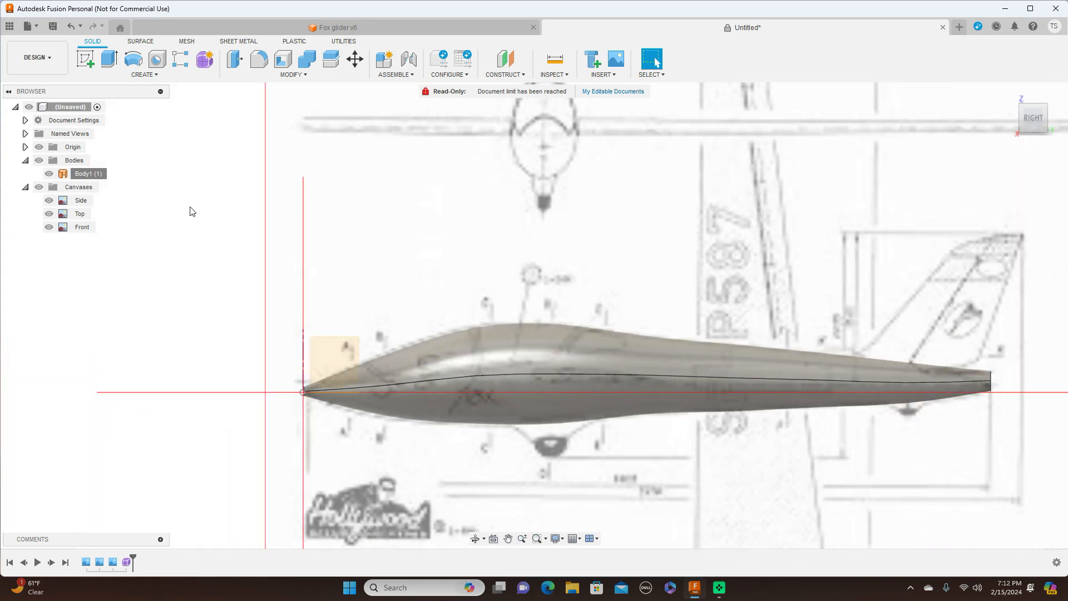
- Hide all the blueprint canvases so only the fuselage body is displayed
click(39, 187)
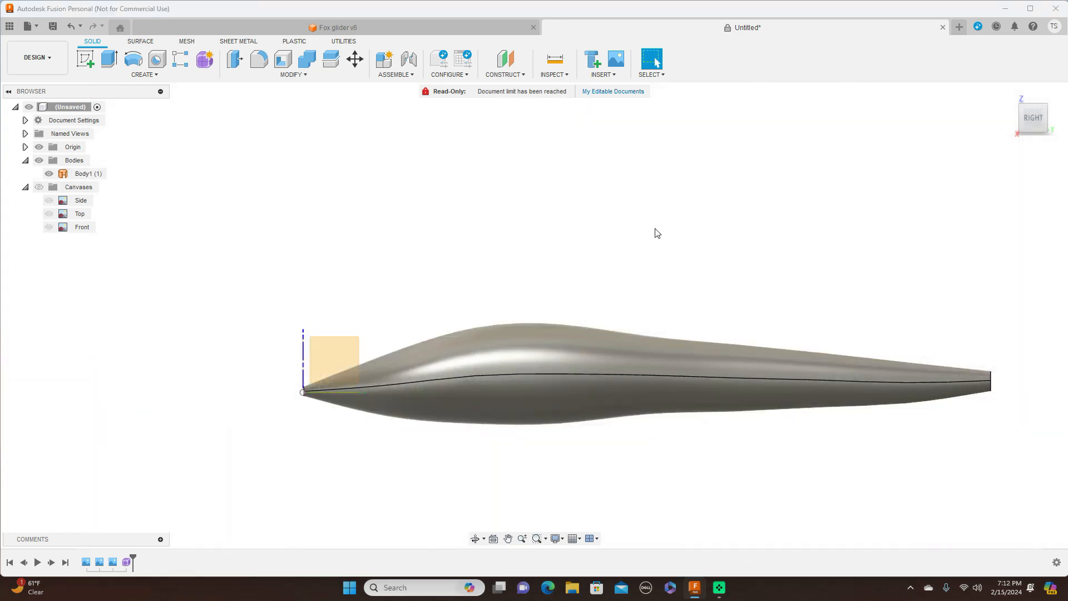
scroll(656, 230, down, 1)
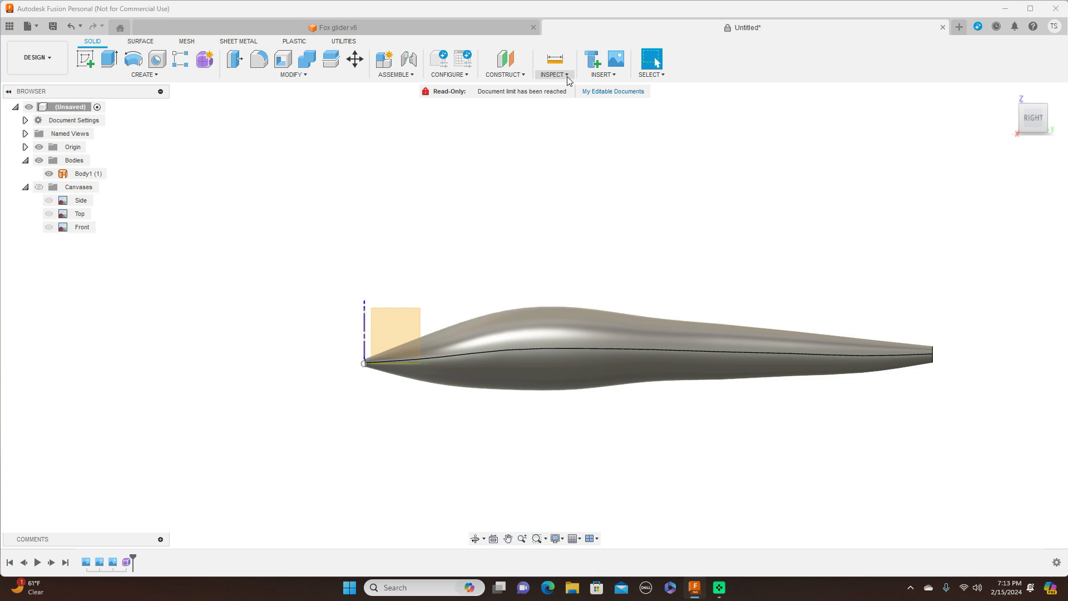
click(39, 187)
click(39, 187)
click(39, 187)
click(39, 187)
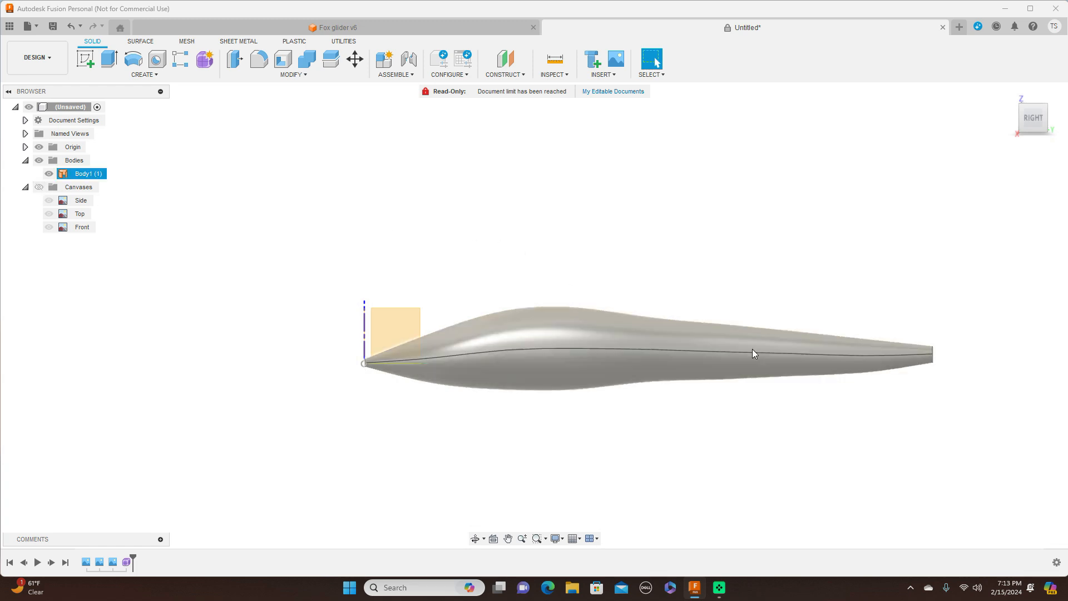
- Create a zebra analysis of the fuselage body with horizontal stripes to judge its surface smoothness
click(558, 76)
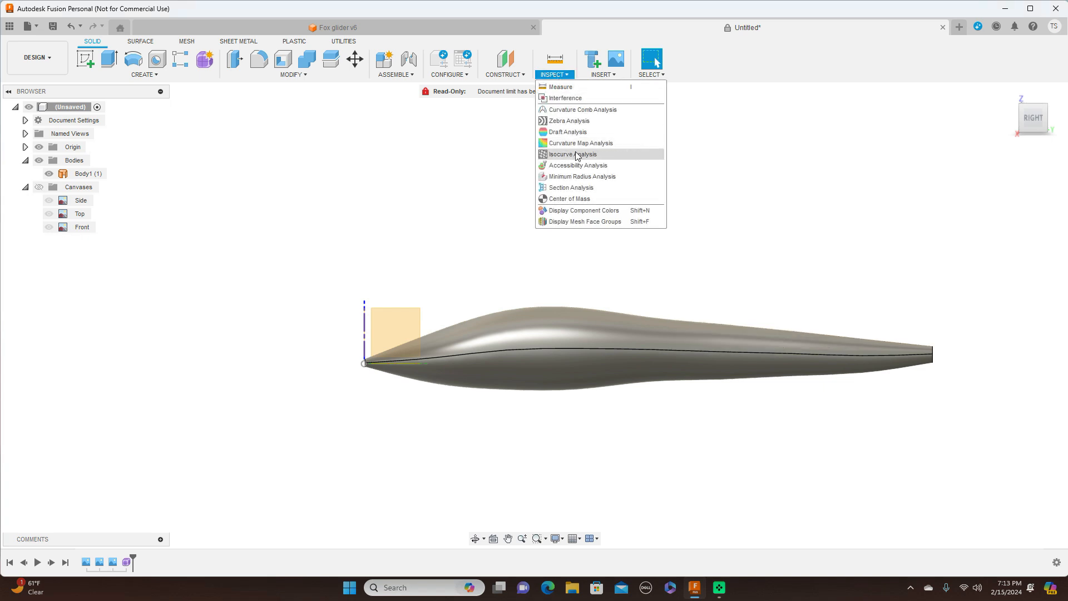
click(584, 121)
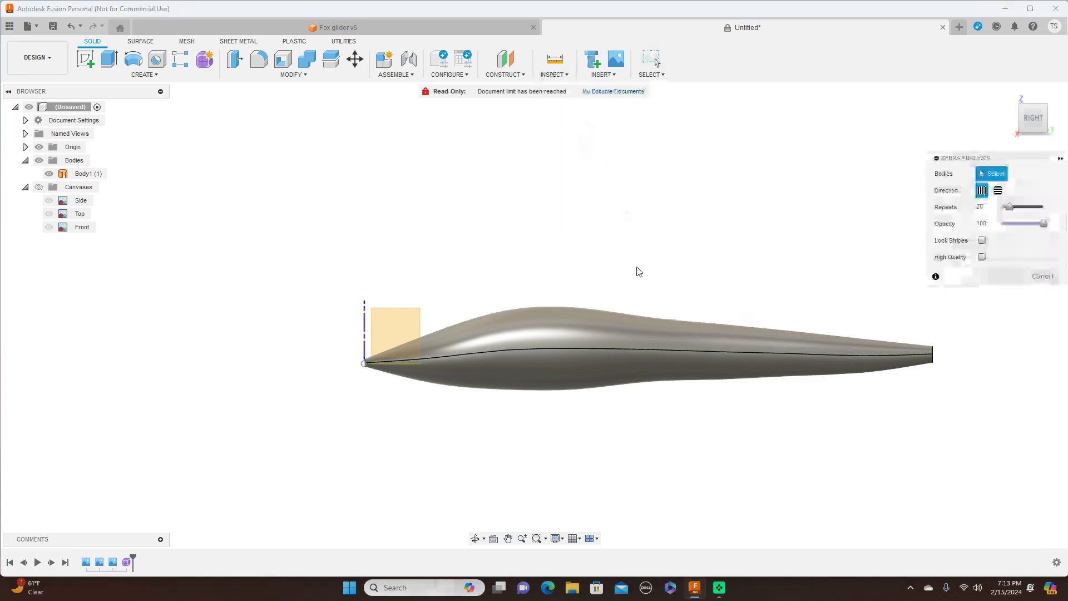
click(630, 332)
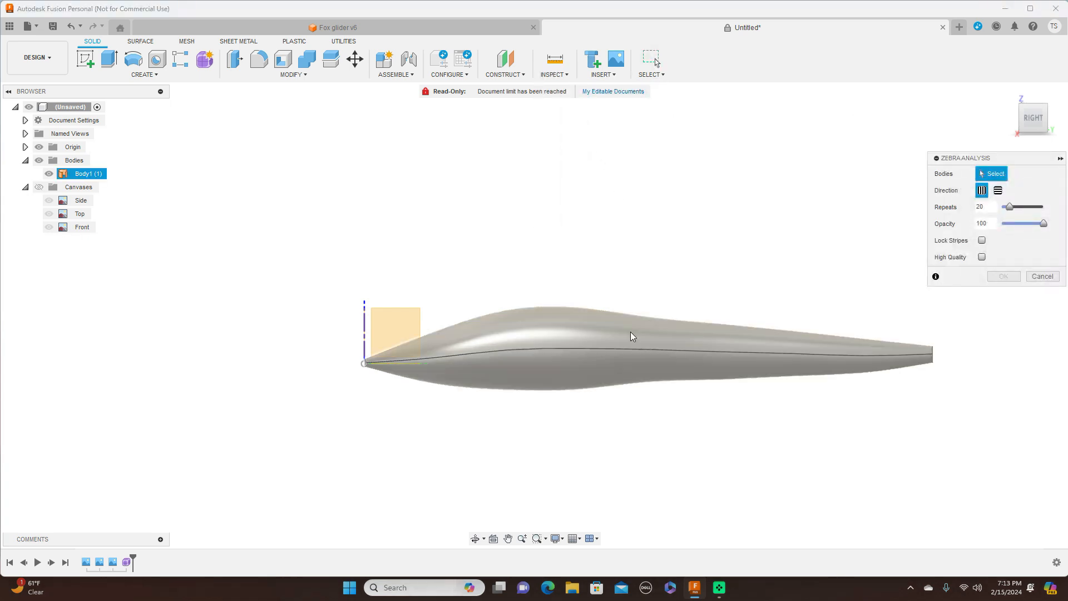
click(998, 190)
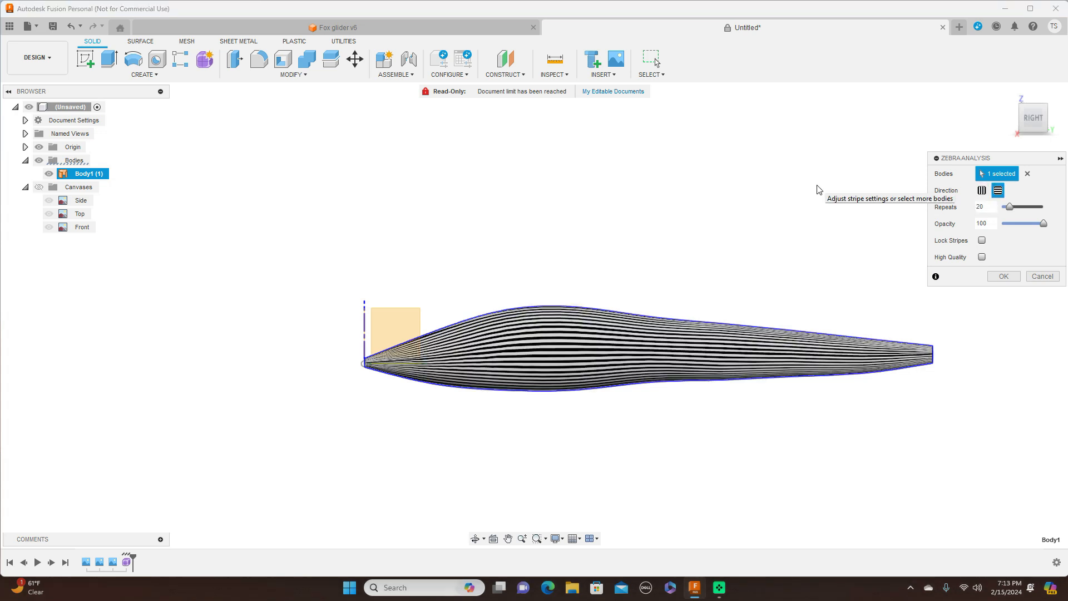
middle_drag(806, 190, 648, 103)
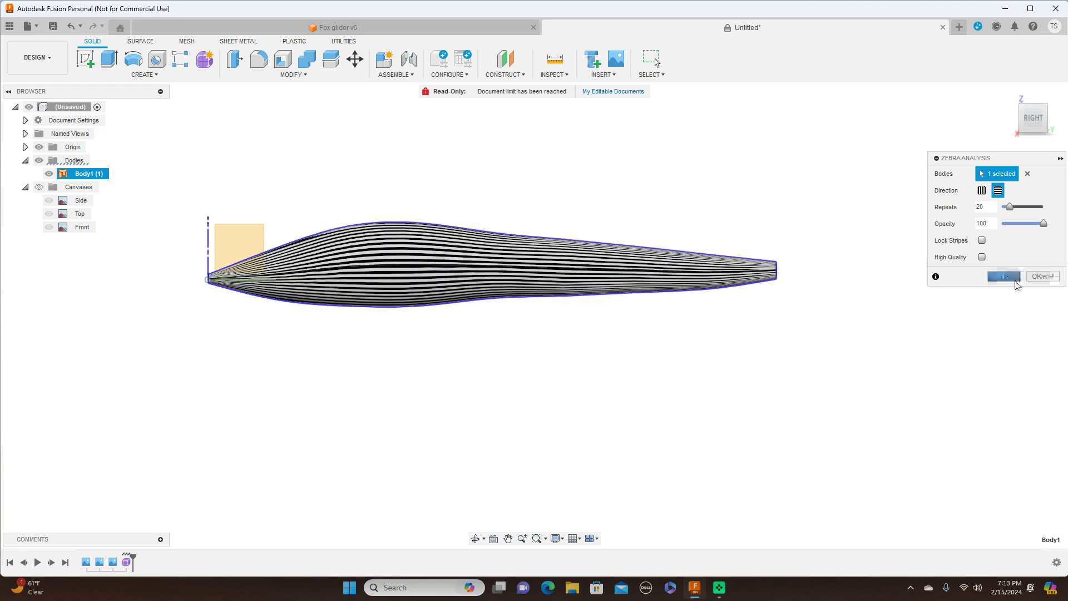
click(1002, 276)
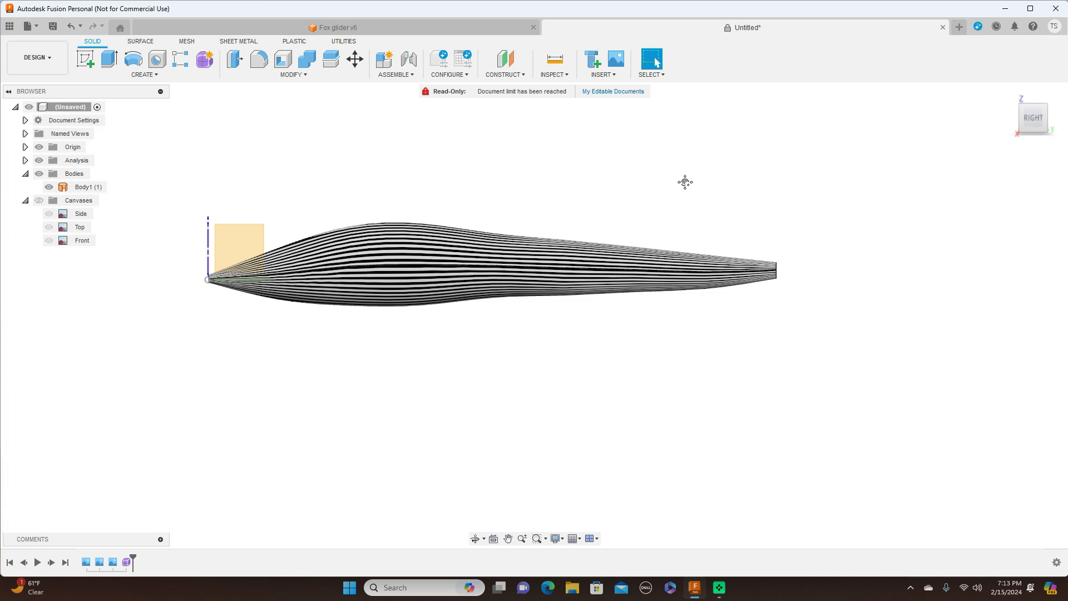
- Inspect the zebra stripes along the fuselage and hide the analysis
middle_drag(654, 187, 742, 188)
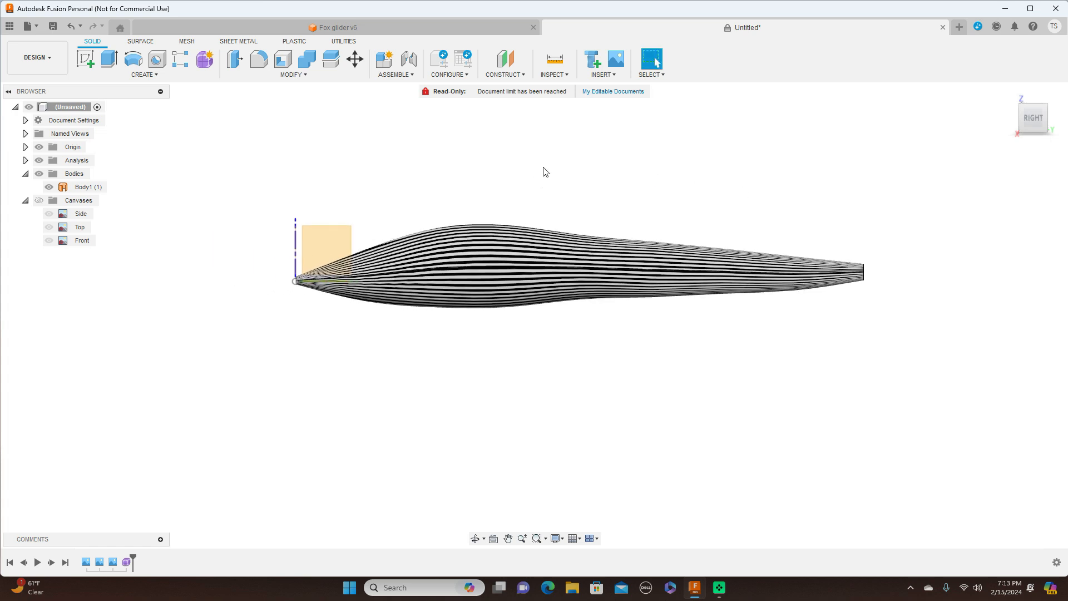
click(515, 250)
click(287, 151)
click(39, 160)
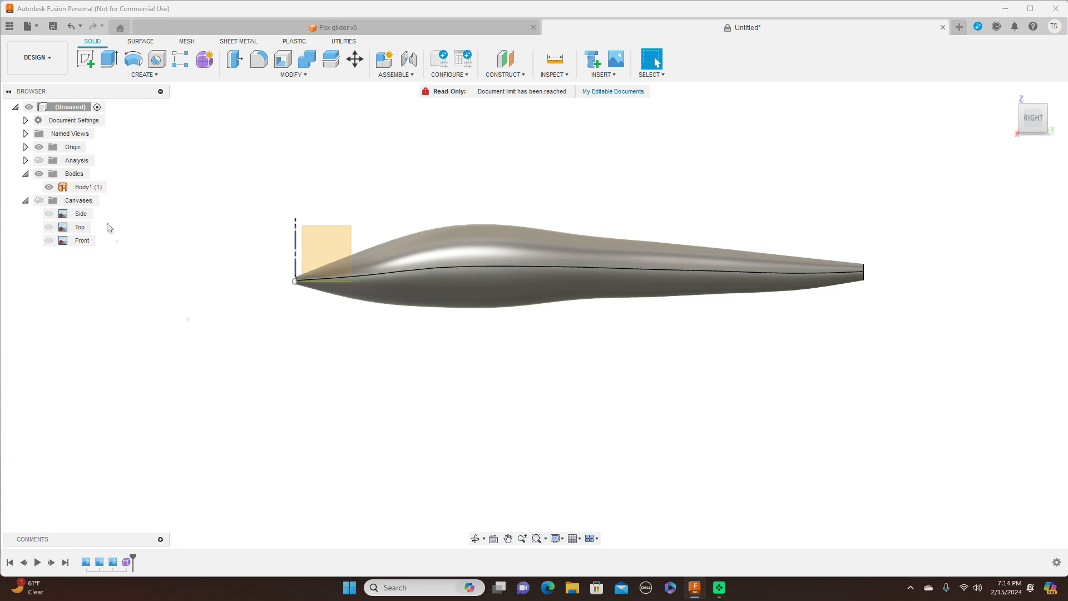
- Reopen the fuselage form for editing and switch it to box display
right_click(125, 562)
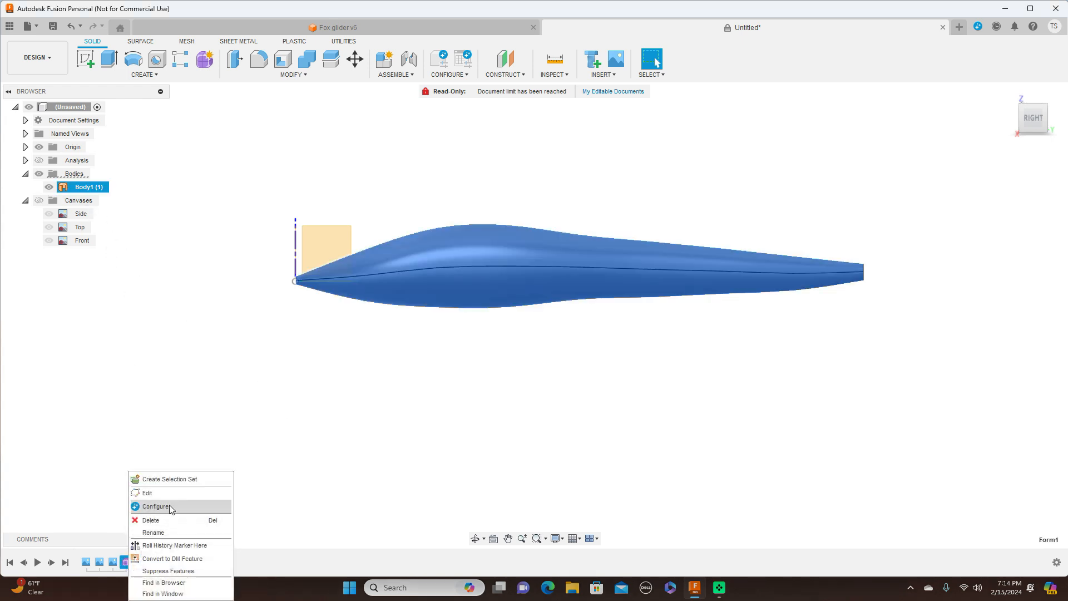
click(162, 492)
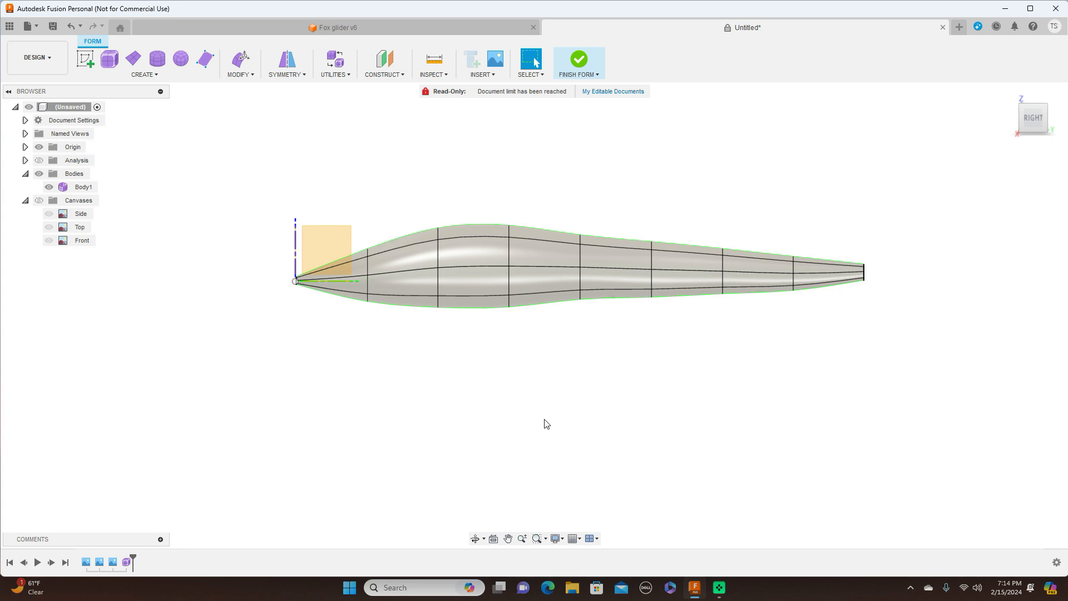
key(alt+1)
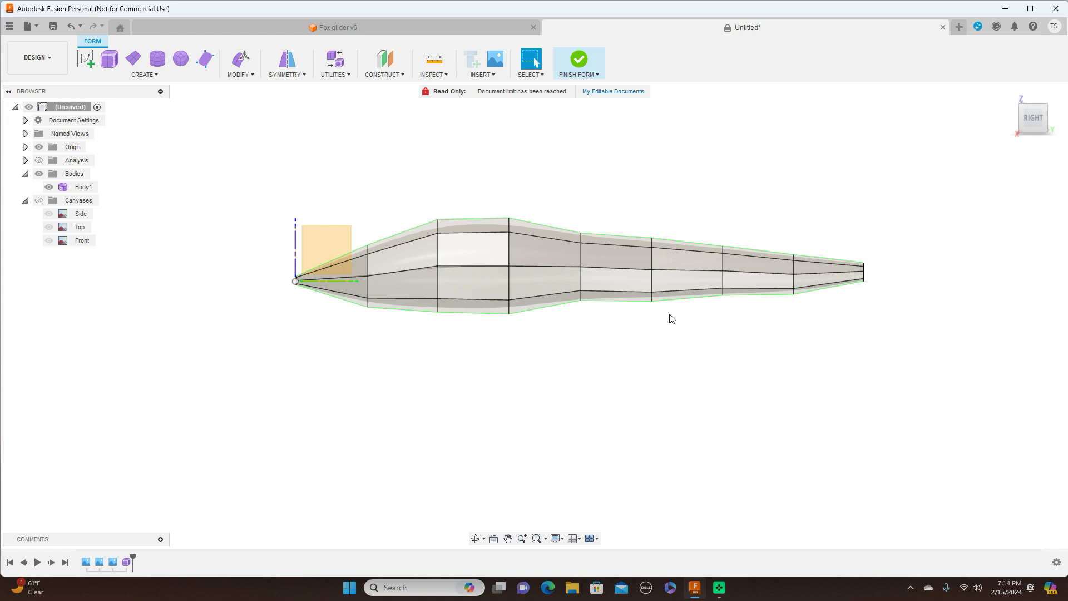
- Raise the lower side vertex of the sixth edge ring by about 11.844 mm
click(653, 290)
right_click(652, 290)
click(676, 275)
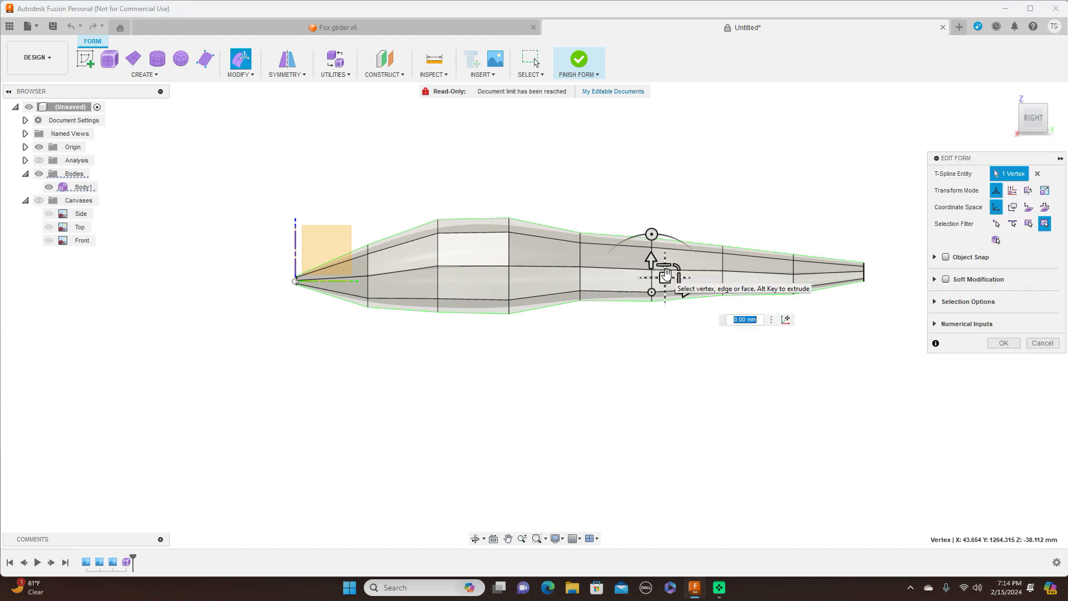
drag(665, 276, 666, 273)
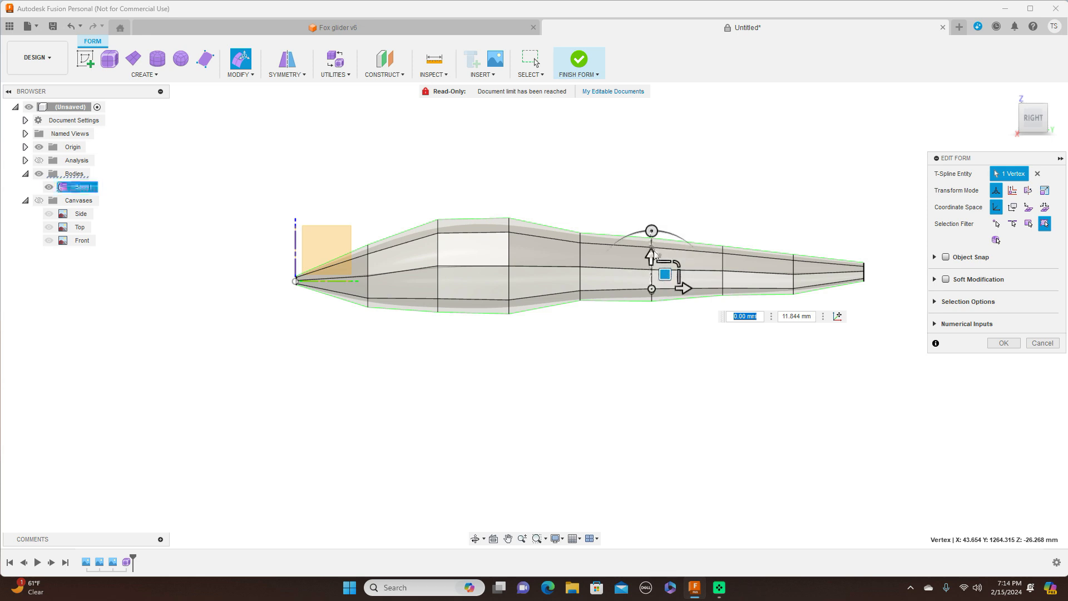
scroll(653, 248, up, 3)
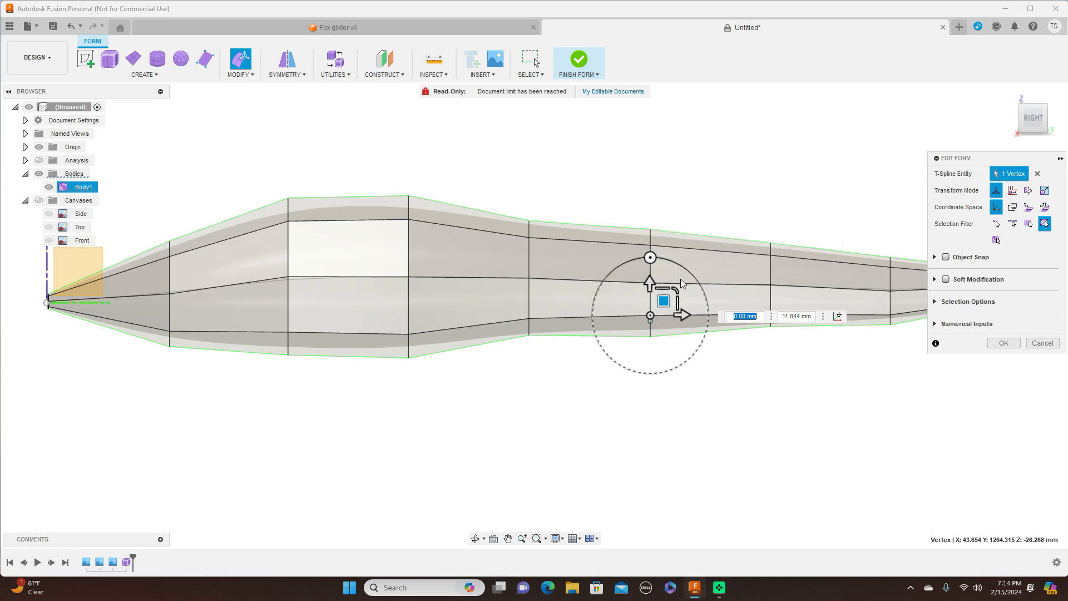
scroll(659, 239, up, 2)
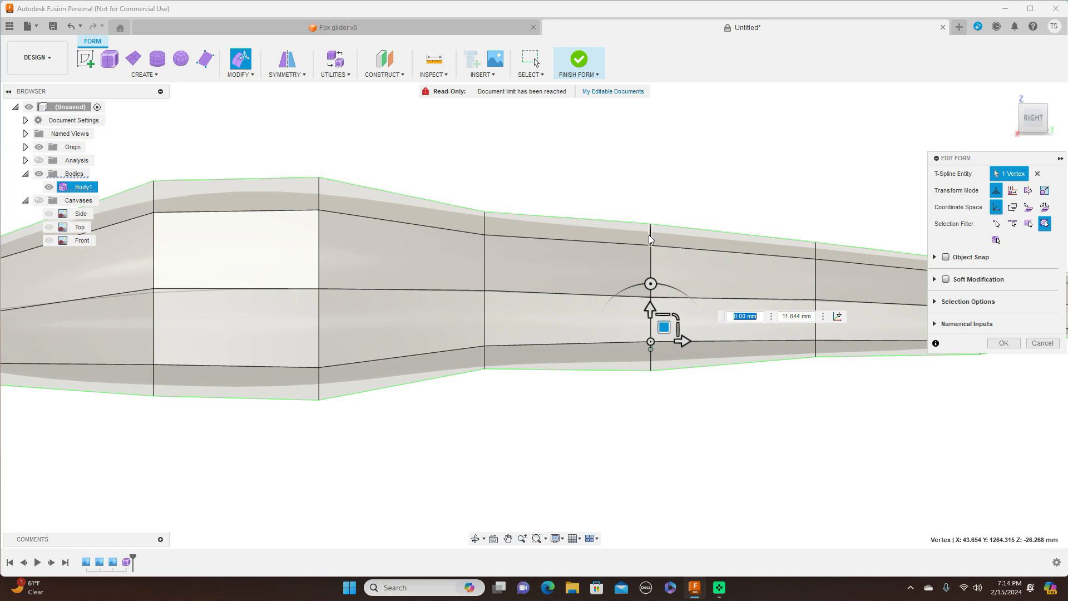
- Reduce the height of the sixth edge ring by a scale of 0.944
click(652, 237)
double_click(651, 237)
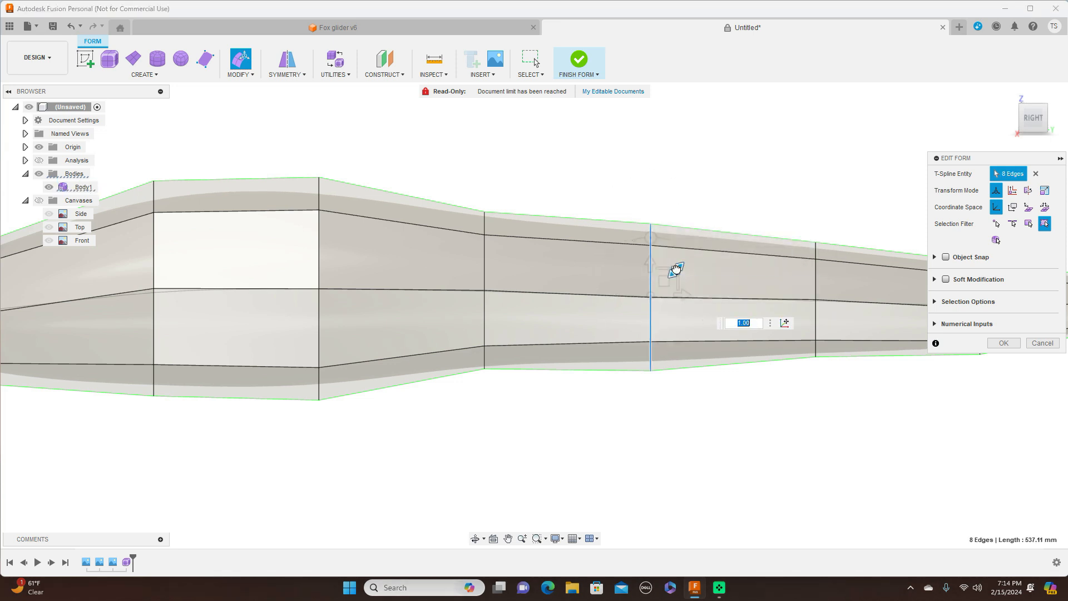
text(0.944)
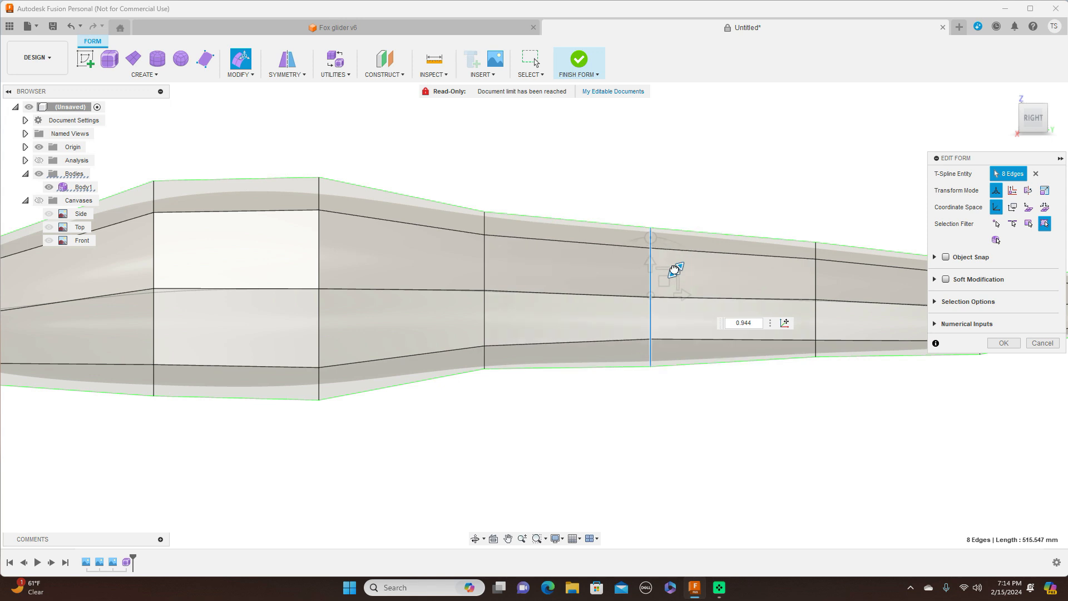
scroll(696, 274, down, 5)
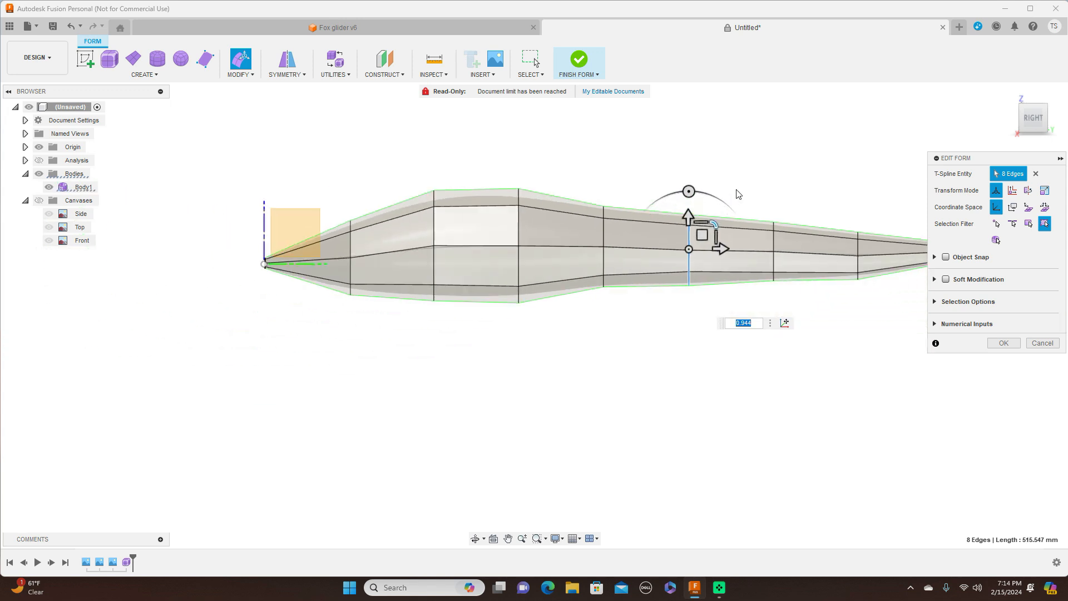
middle_drag(803, 137, 766, 161)
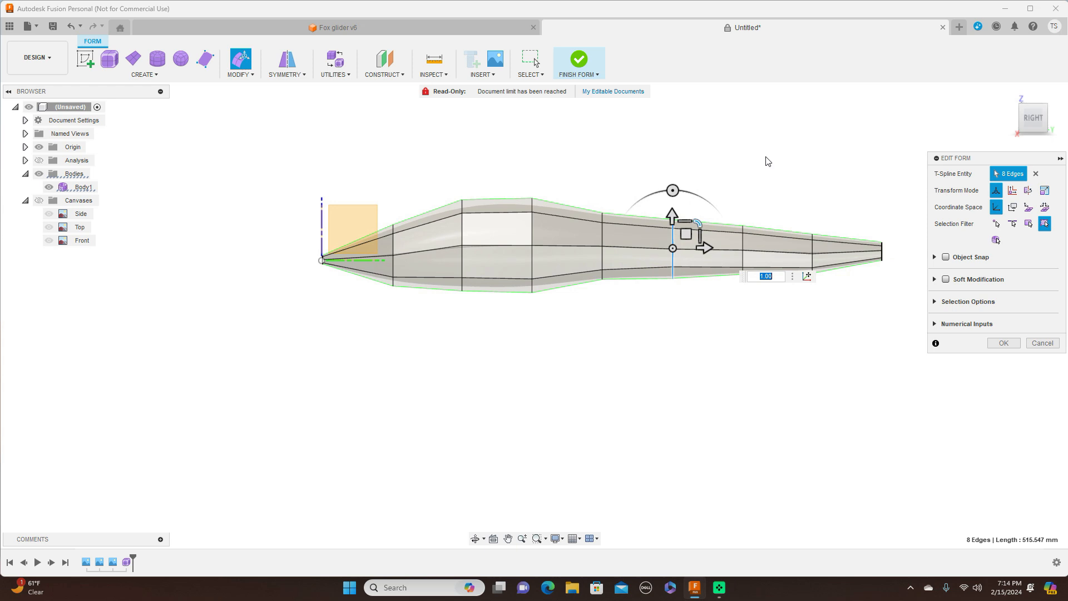
- Return the form to smooth display and compare it briefly with the blueprint canvases
key(alt+3)
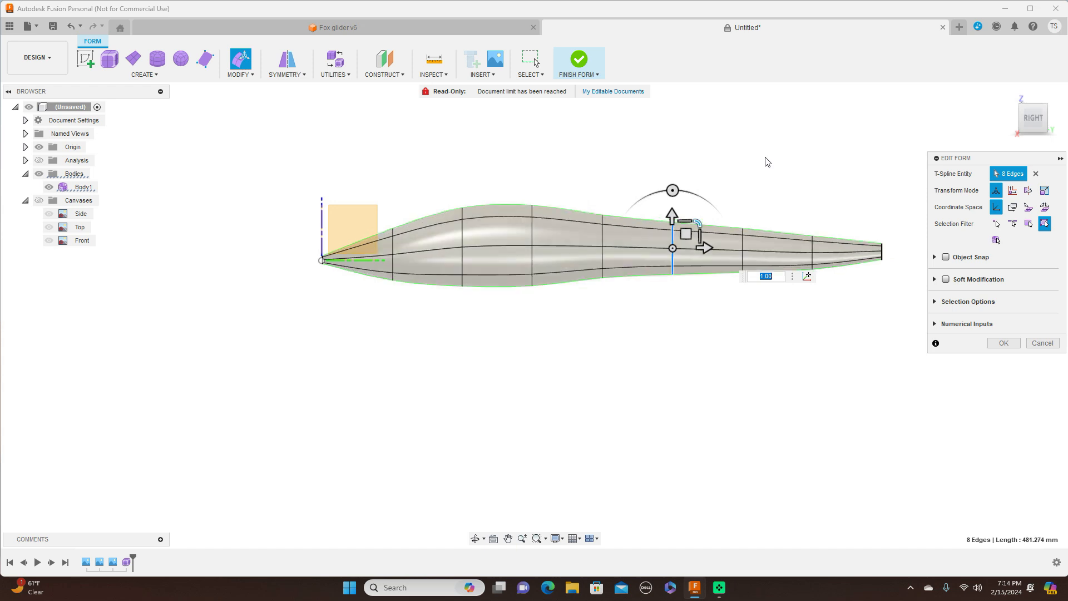
middle_drag(772, 156, 663, 153)
scroll(667, 157, down, 1)
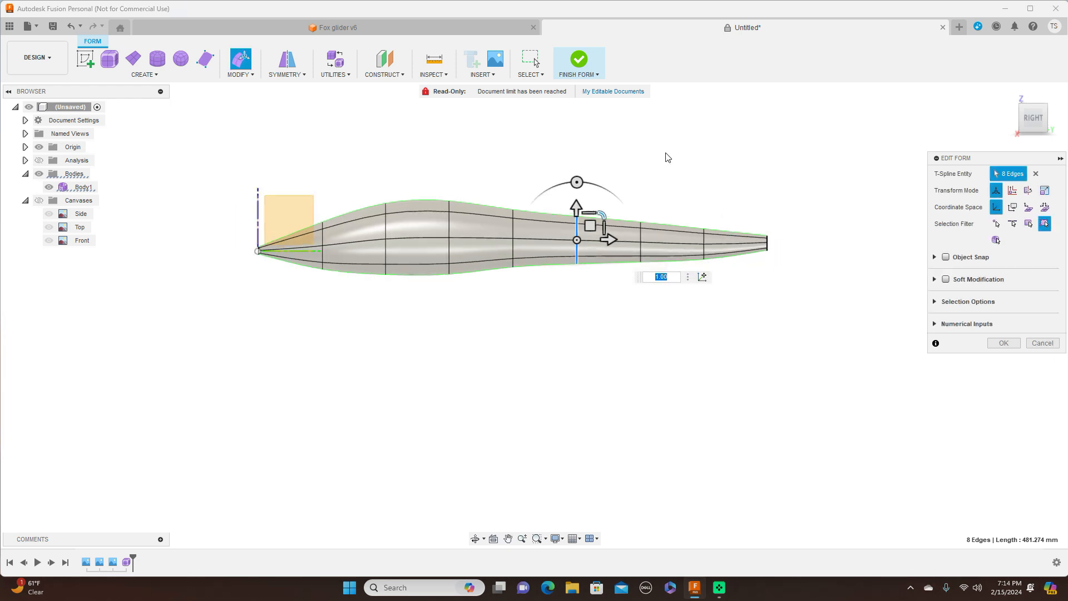
scroll(668, 158, up, 2)
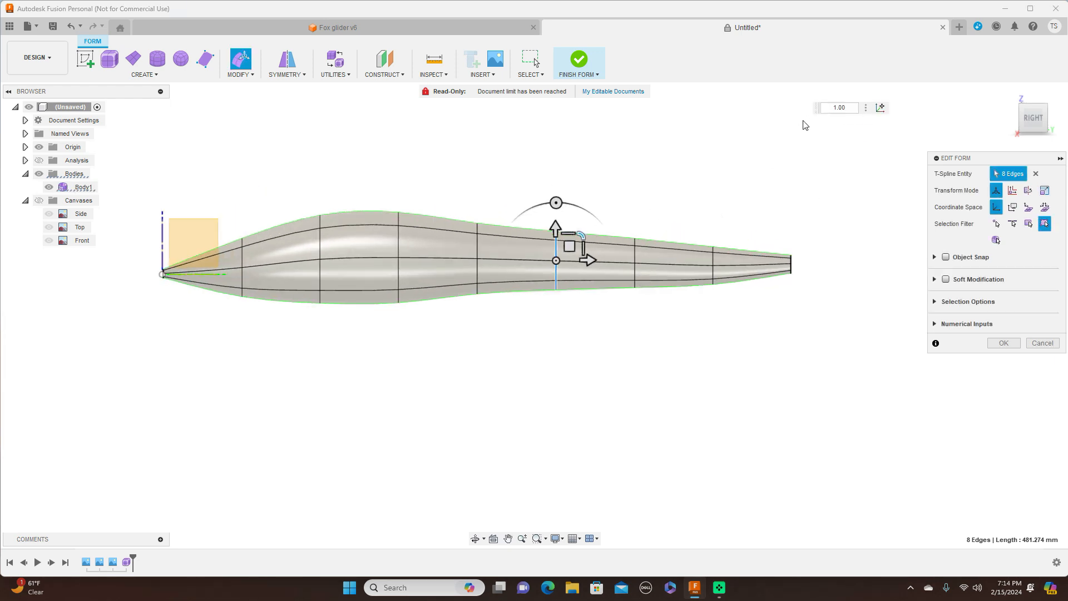
click(42, 203)
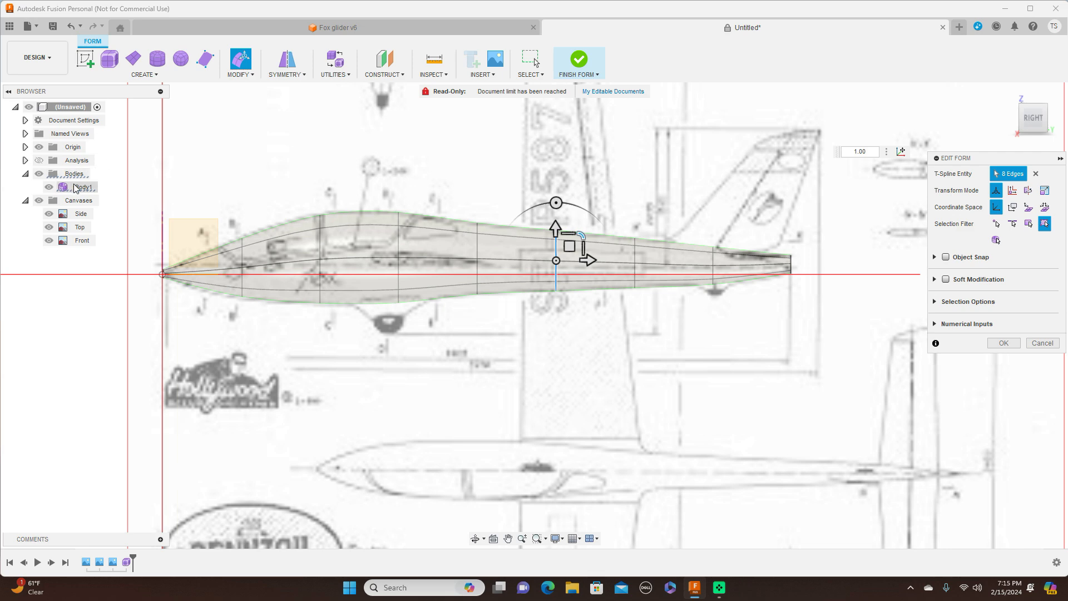
click(39, 200)
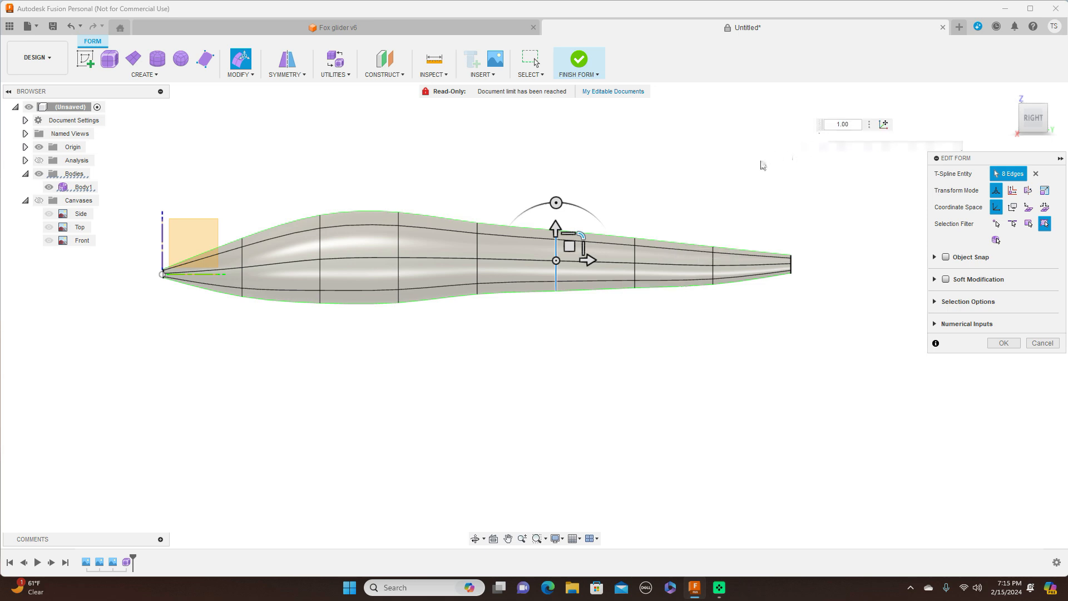
- Slightly scale down the height of the seventh edge ring, then select the eighth ring near the tail
double_click(635, 257)
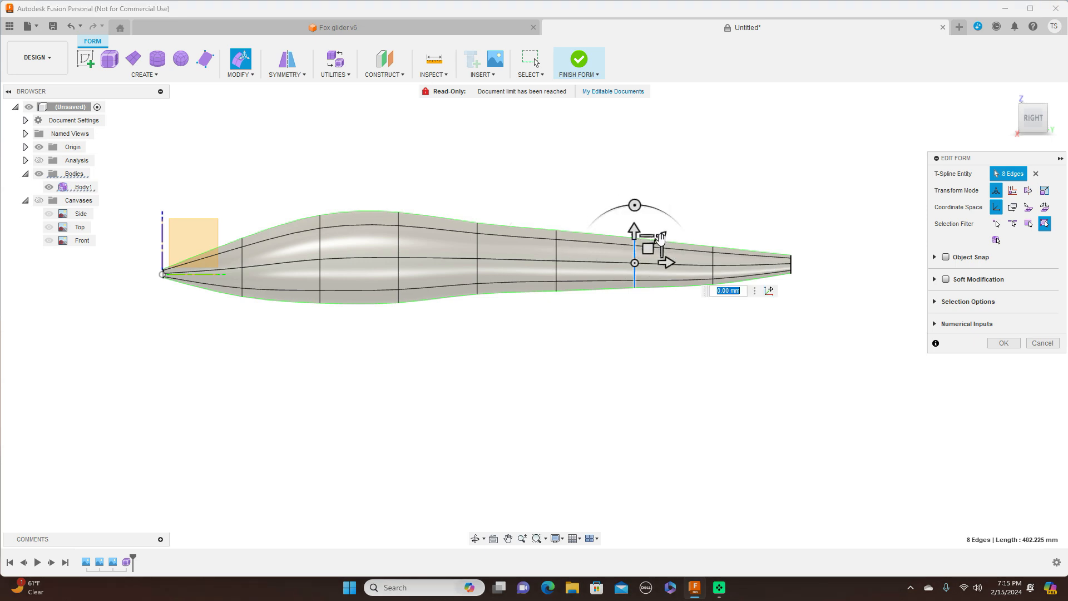
drag(660, 239, 662, 240)
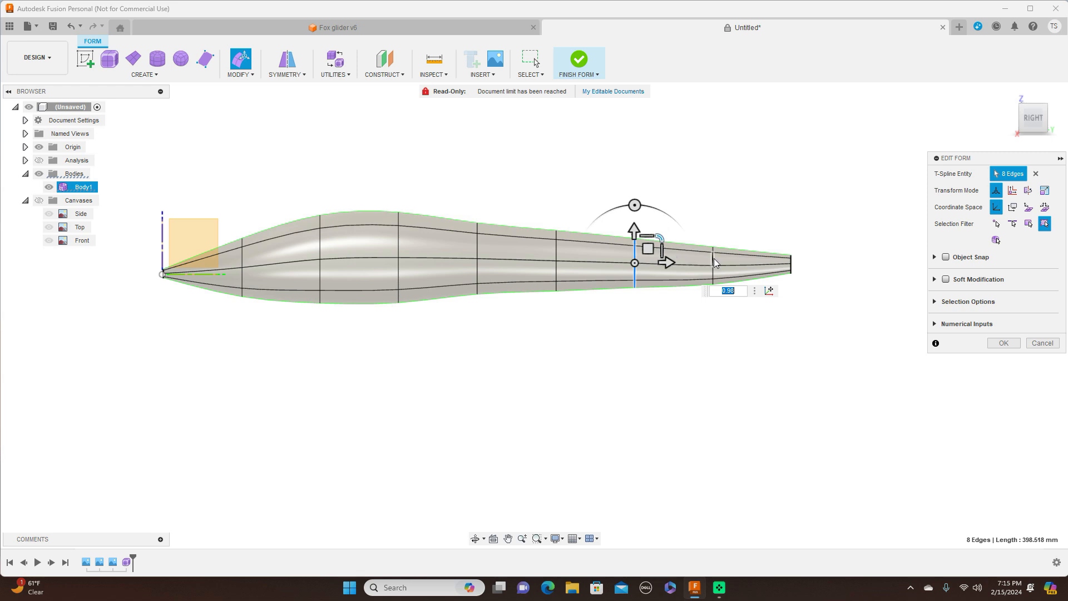
double_click(713, 258)
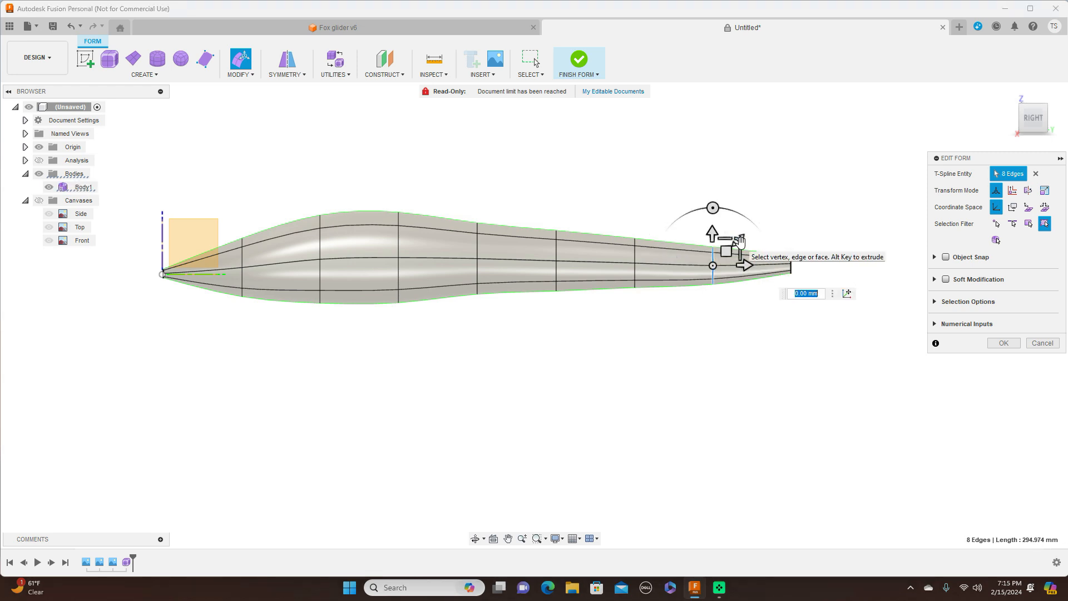
scroll(740, 262, up, 2)
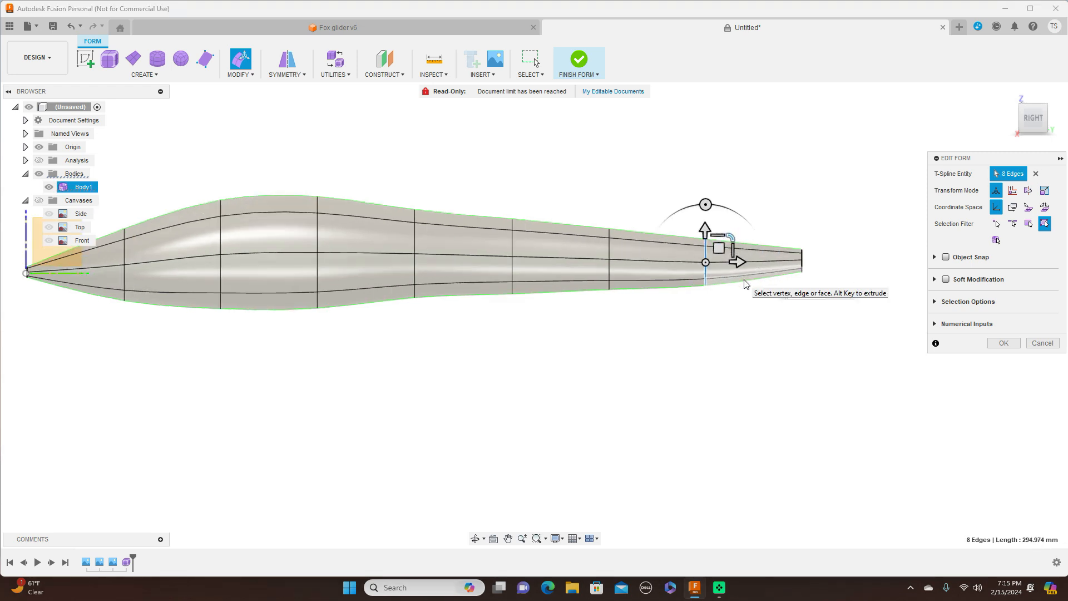
scroll(739, 261, down, 3)
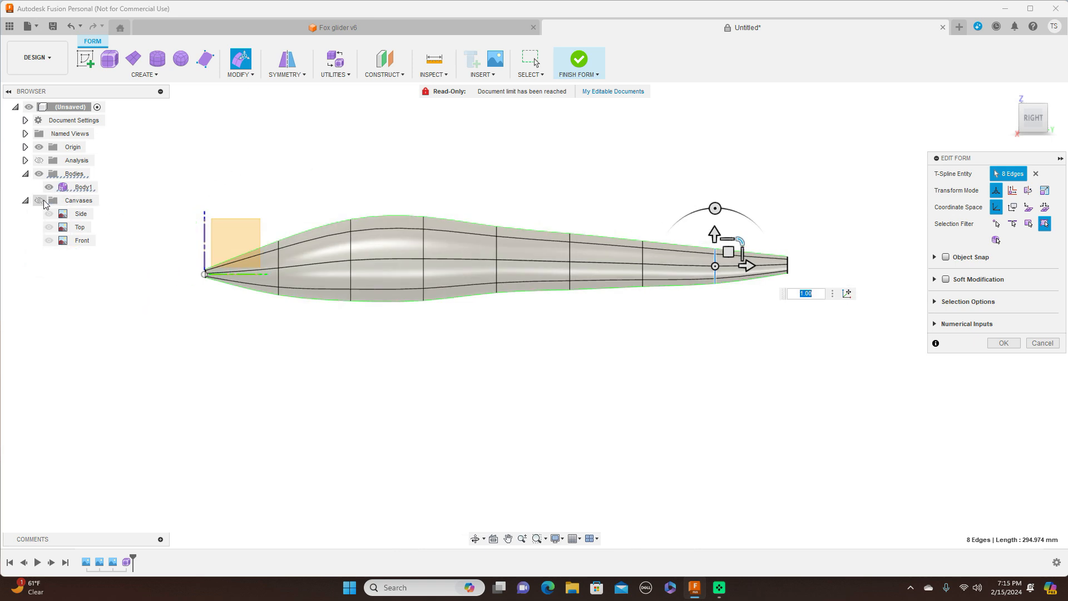
- Compare the fuselage's side outline with the blueprint by alternately hiding and showing the canvases and the body
click(39, 201)
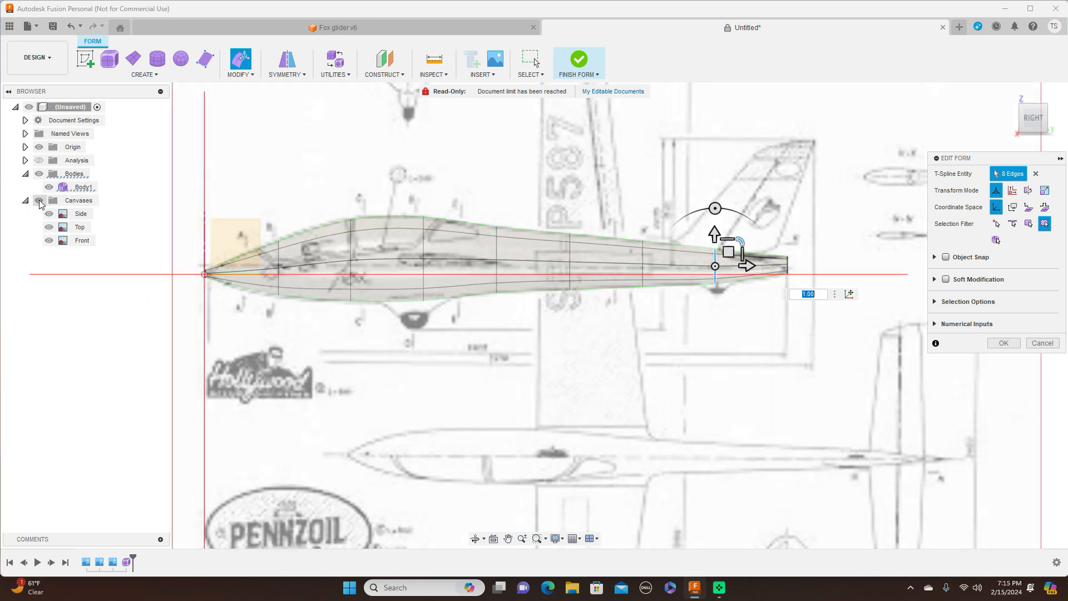
click(39, 201)
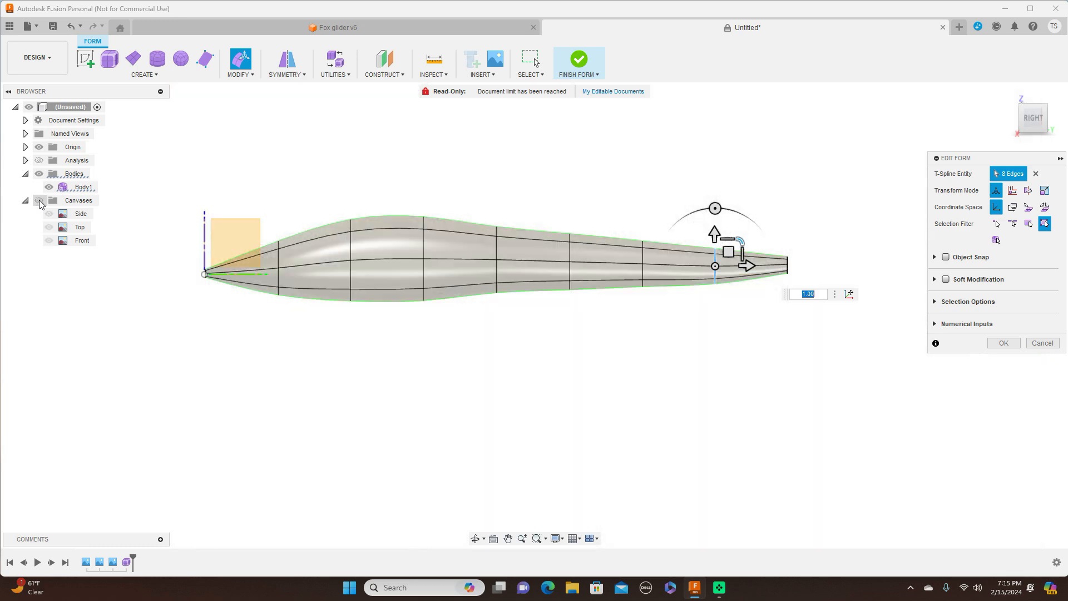
click(39, 201)
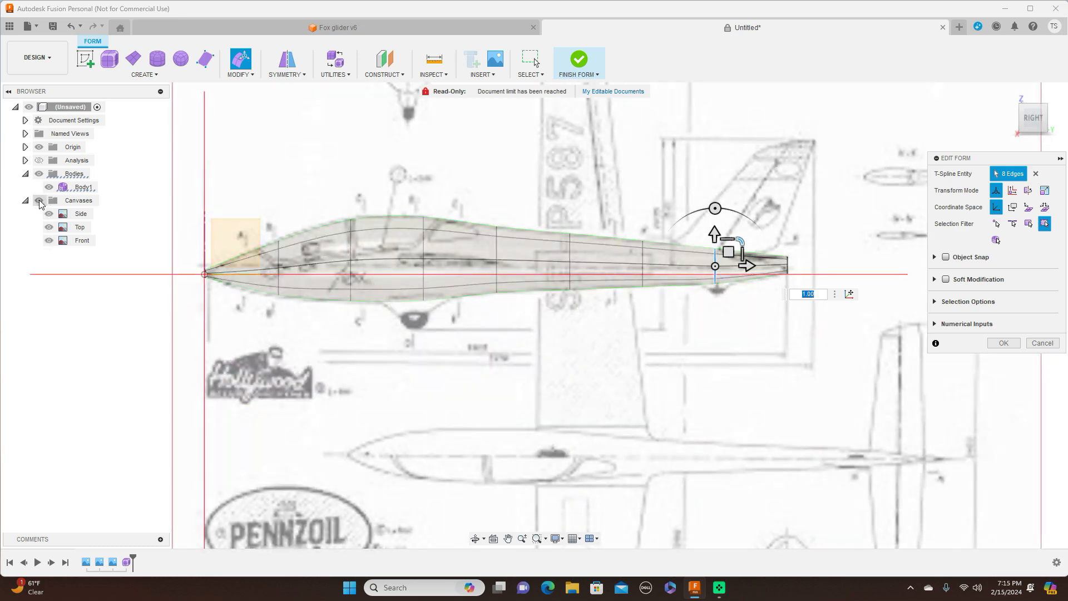
click(39, 200)
click(39, 201)
click(39, 174)
click(39, 174)
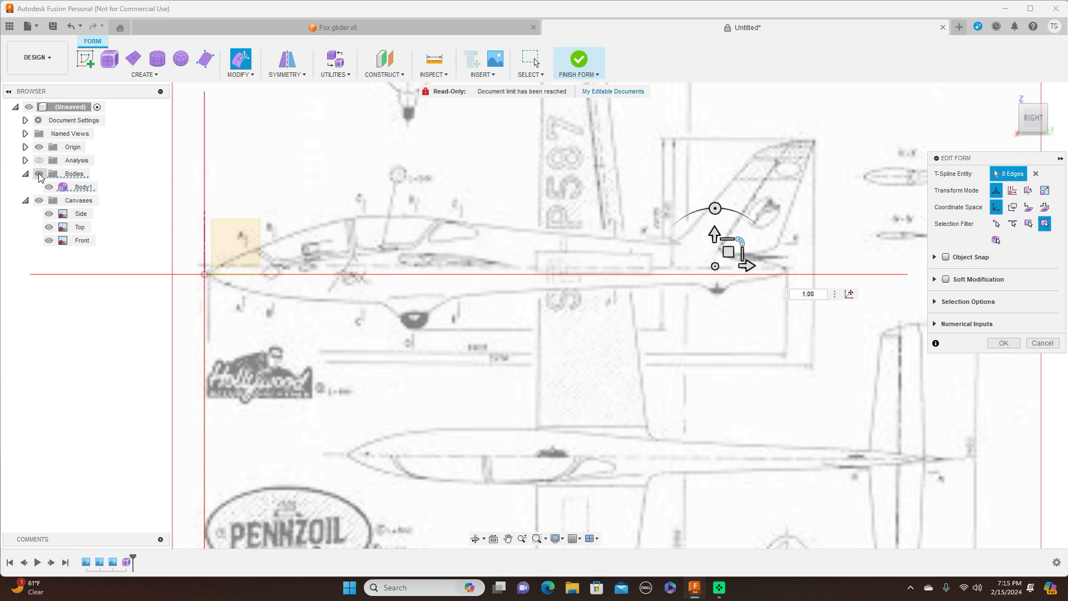
click(39, 174)
click(39, 174)
click(39, 174)
click(39, 174)
click(39, 174)
click(39, 174)
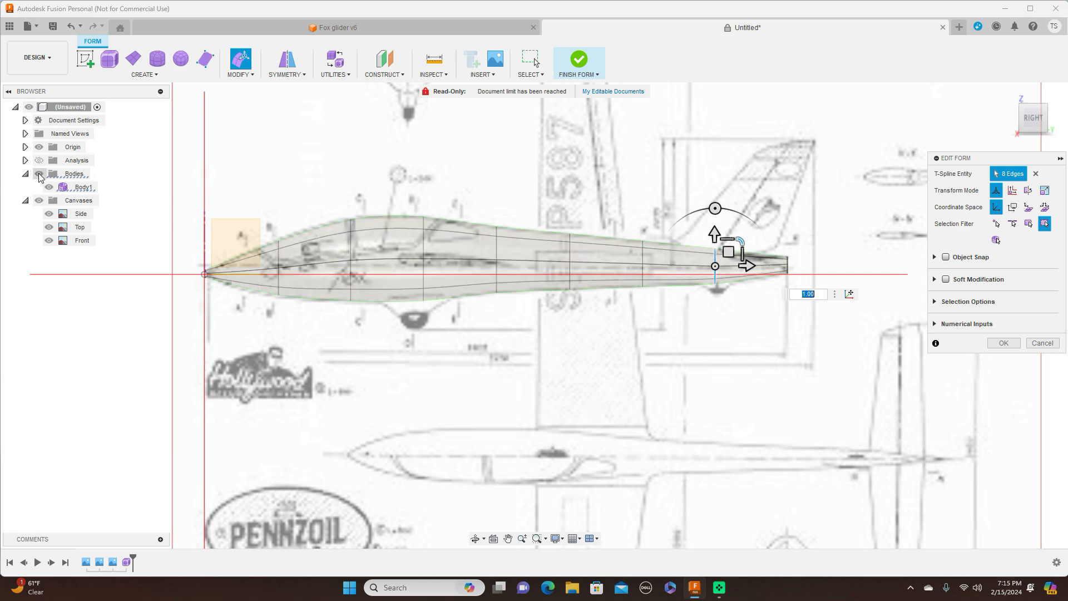
- Accept the edge ring edits and finish the form
click(1003, 343)
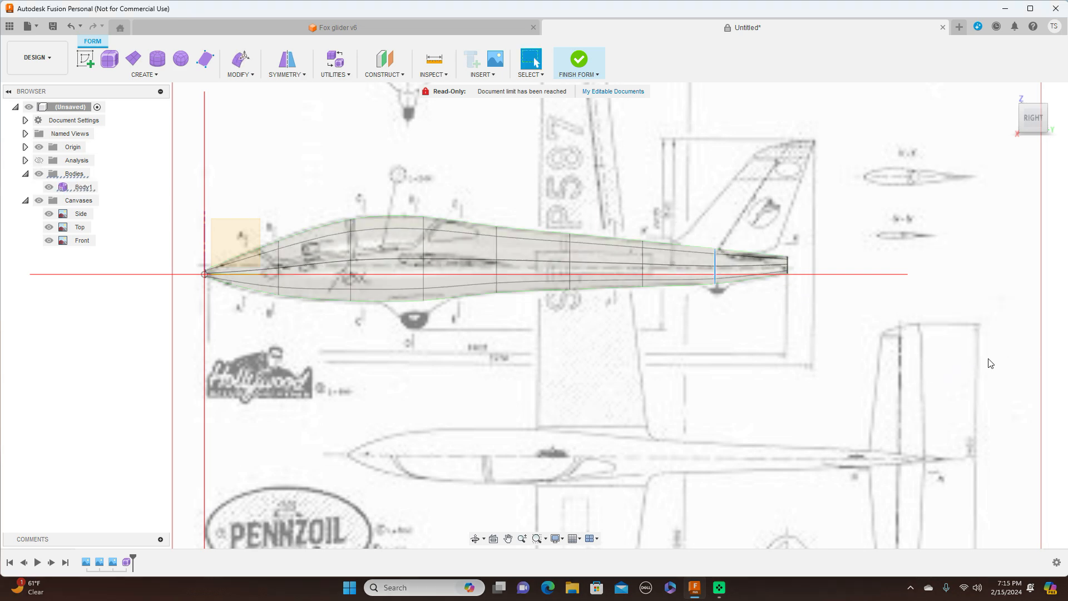
click(584, 74)
click(591, 87)
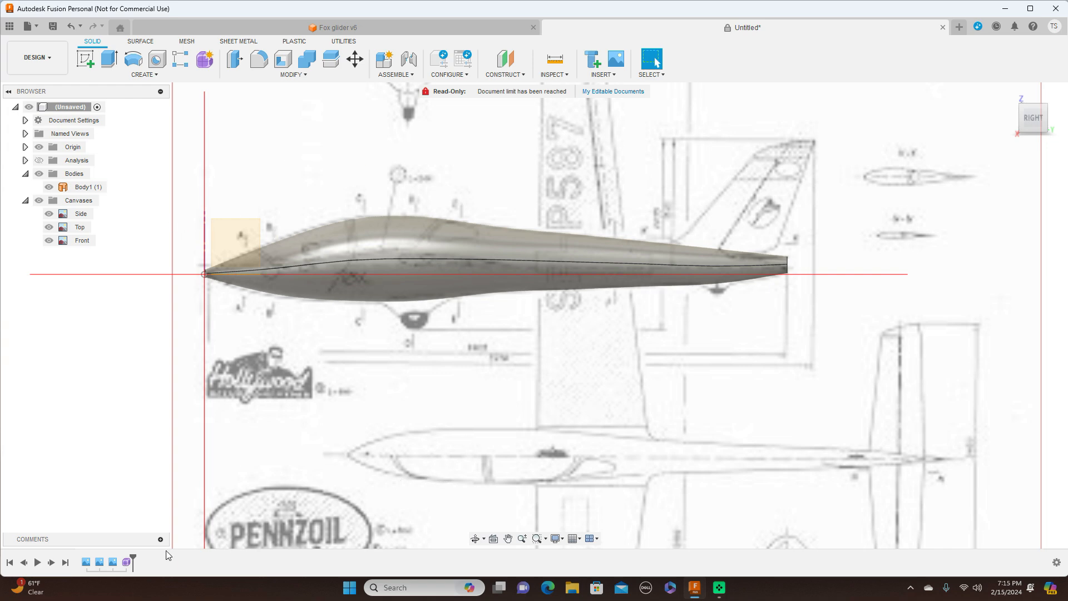
- Reopen the fuselage form for editing, facing the open nose
click(126, 562)
right_click(126, 562)
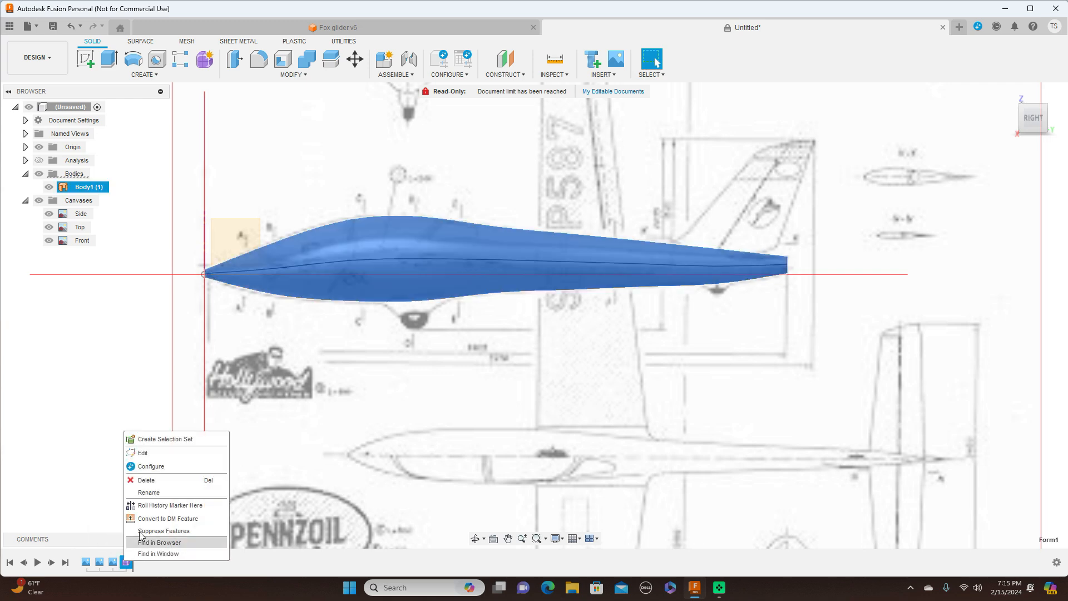
click(159, 452)
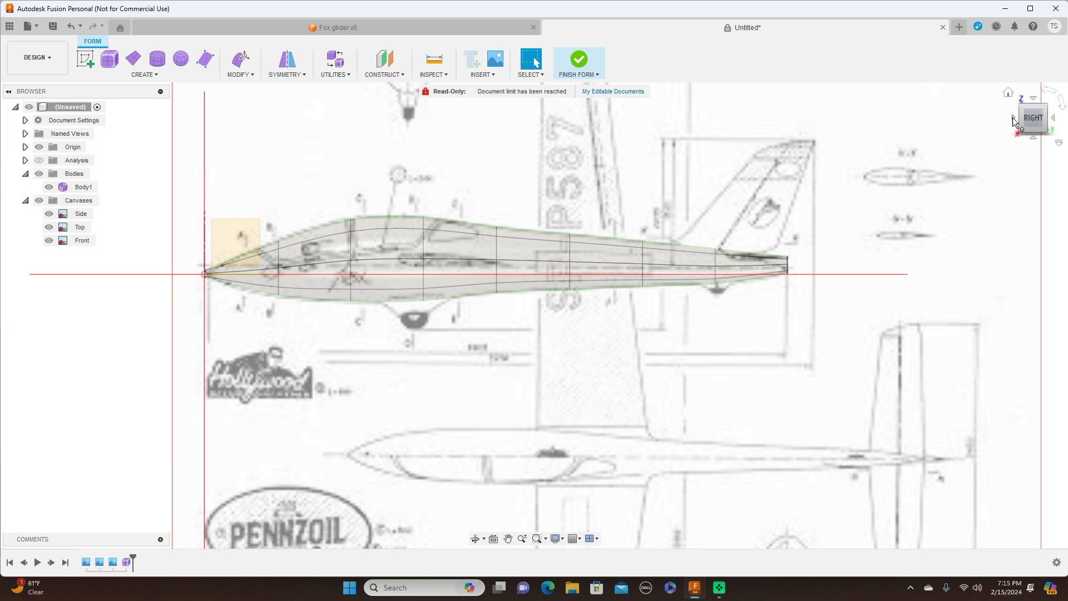
click(1013, 118)
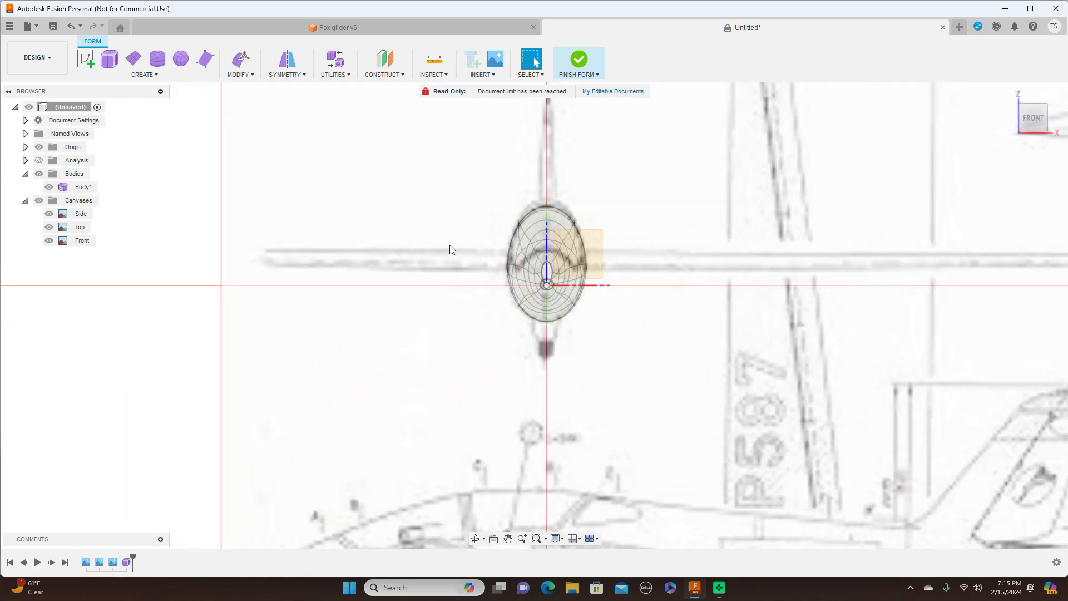
scroll(846, 314, up, 5)
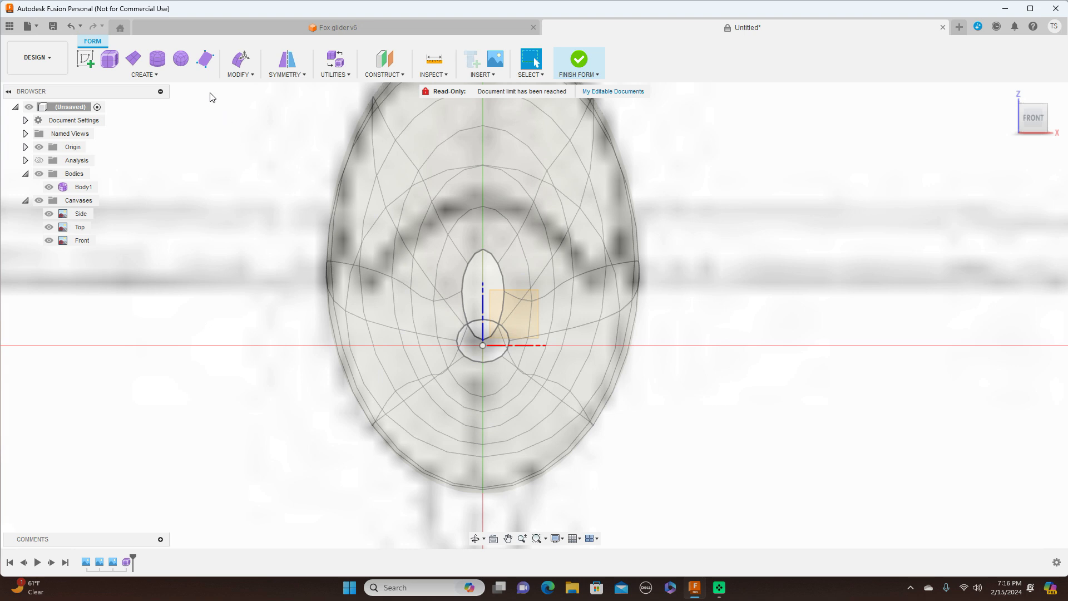
- Fill the open hole at the fuselage nose using the Reduced Star fill mode
click(249, 75)
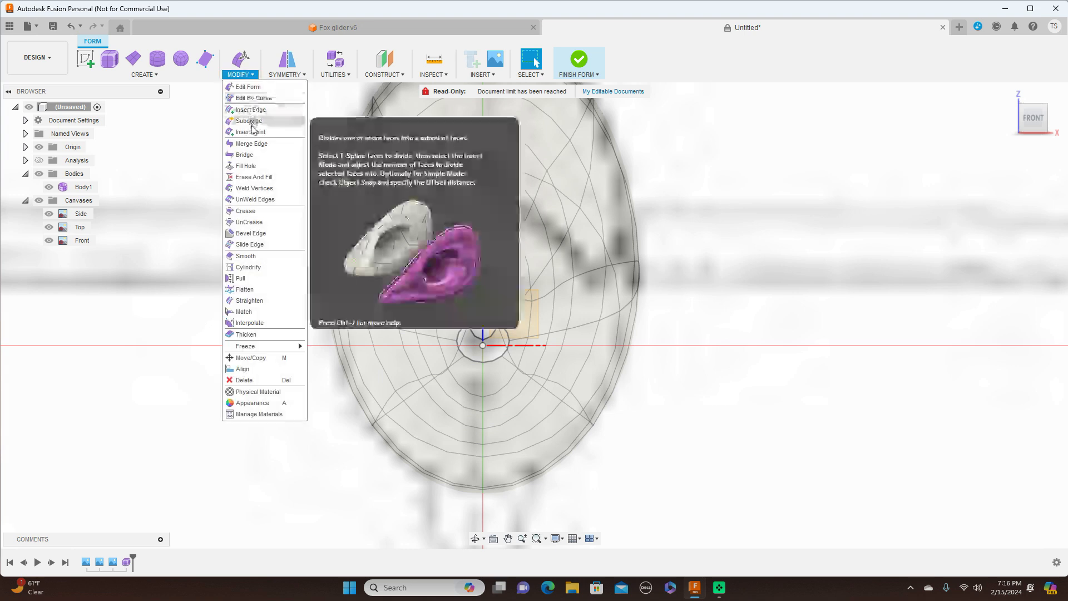
click(245, 166)
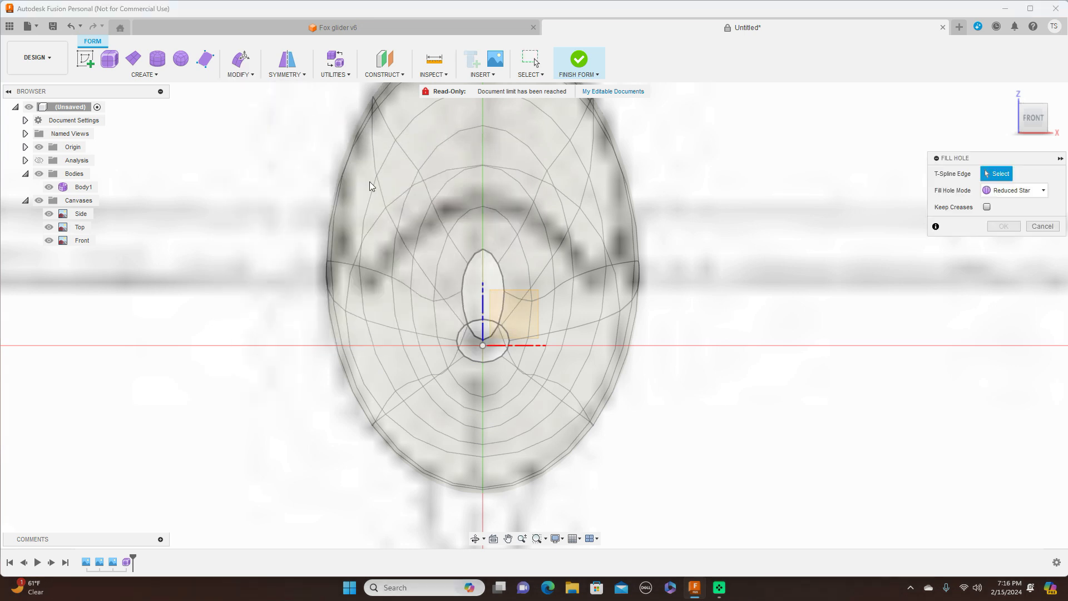
click(471, 324)
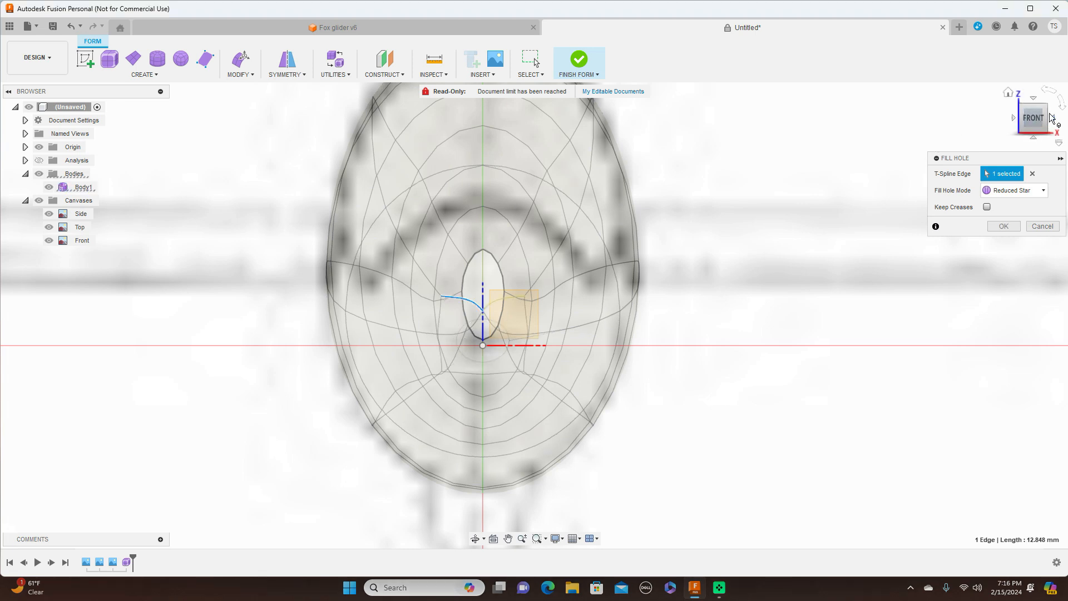
click(1053, 118)
scroll(700, 258, down, 8)
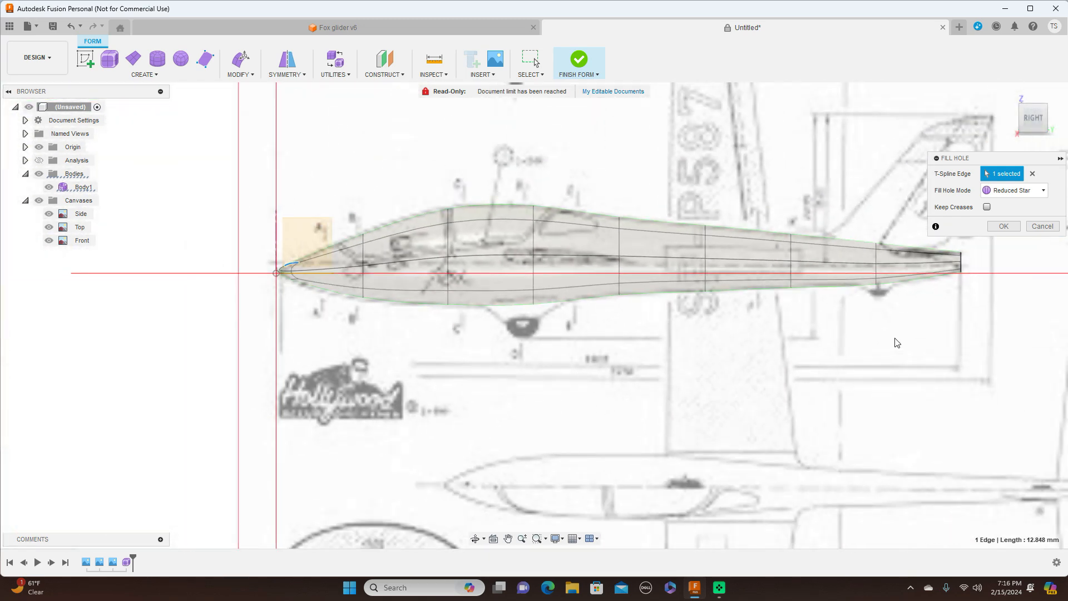
click(1003, 226)
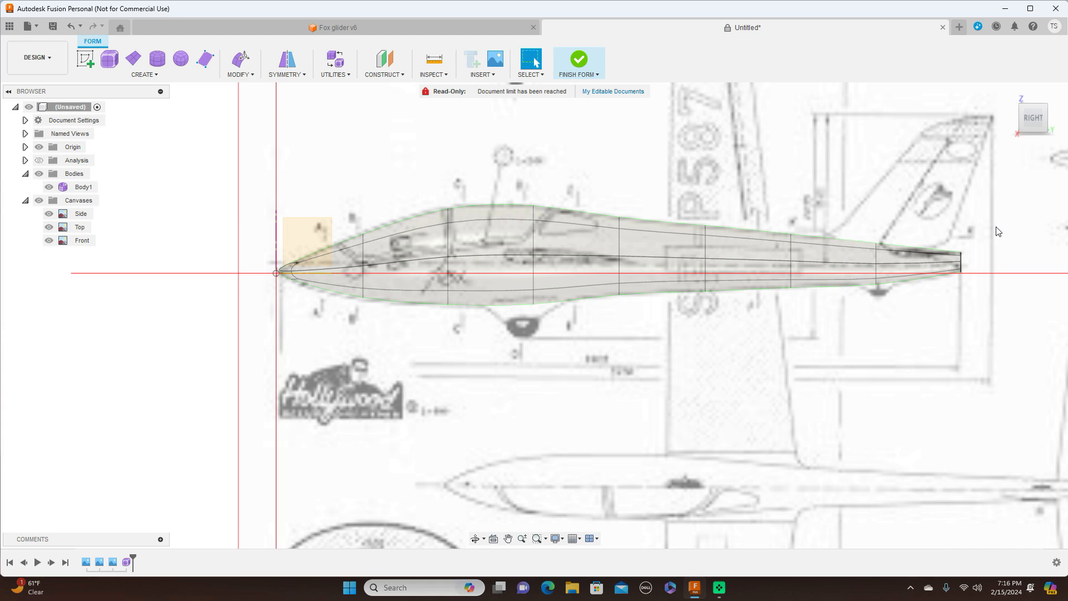
- Finish the form to convert the fuselage with its closed nose into a body
scroll(602, 294, up, 3)
scroll(601, 293, down, 3)
click(226, 244)
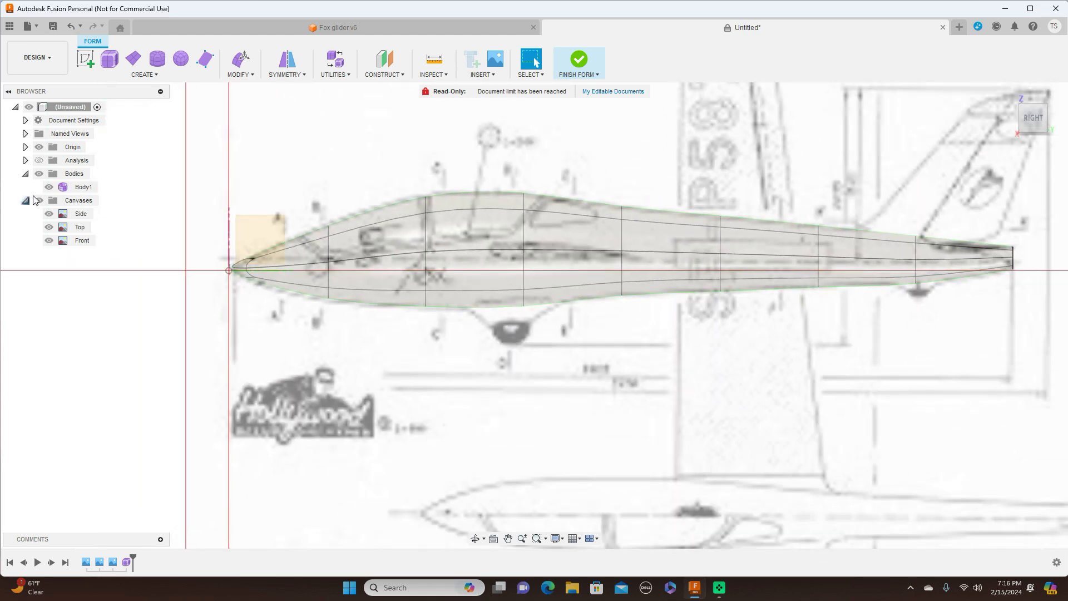
click(593, 76)
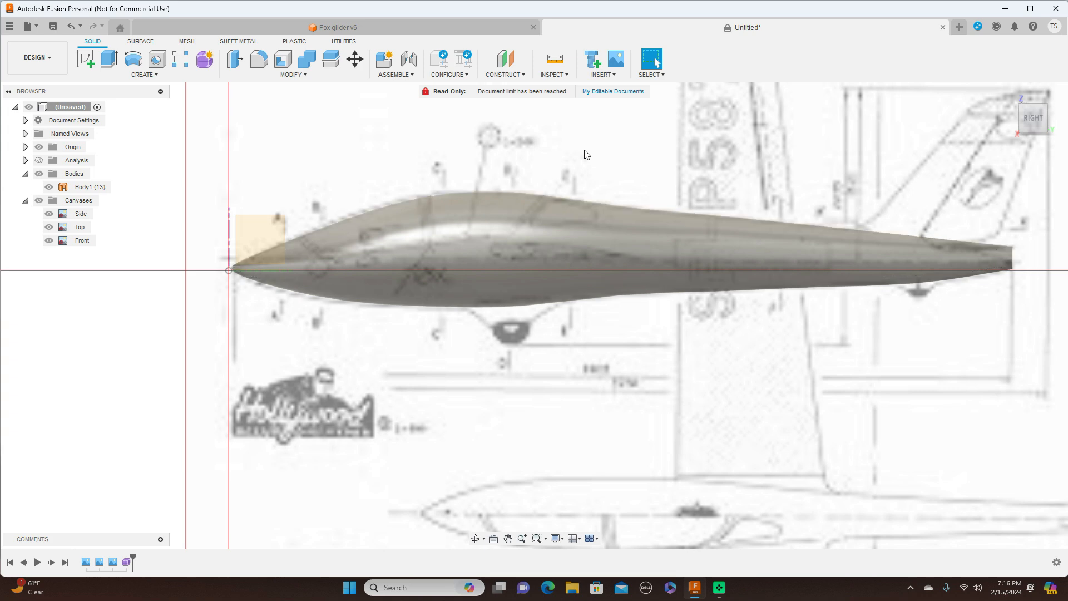
- Hide the canvases and the origin, and inspect the bare fuselage body from the front and the side
click(40, 200)
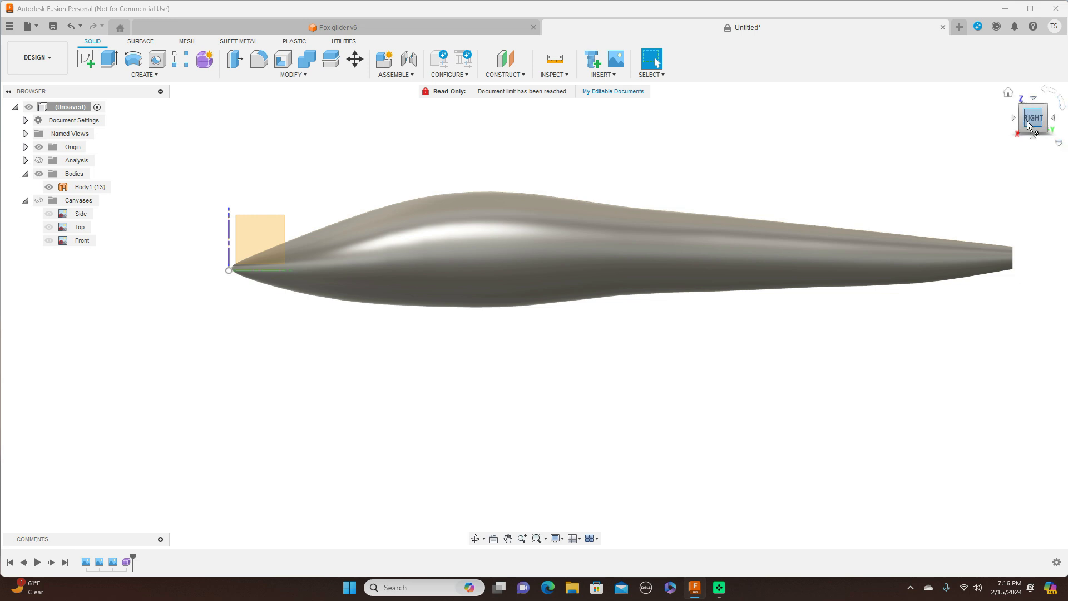
mouse_move(1028, 118)
mouse_down()
mouse_move(1060, 118)
mouse_move(803, 123)
mouse_up()
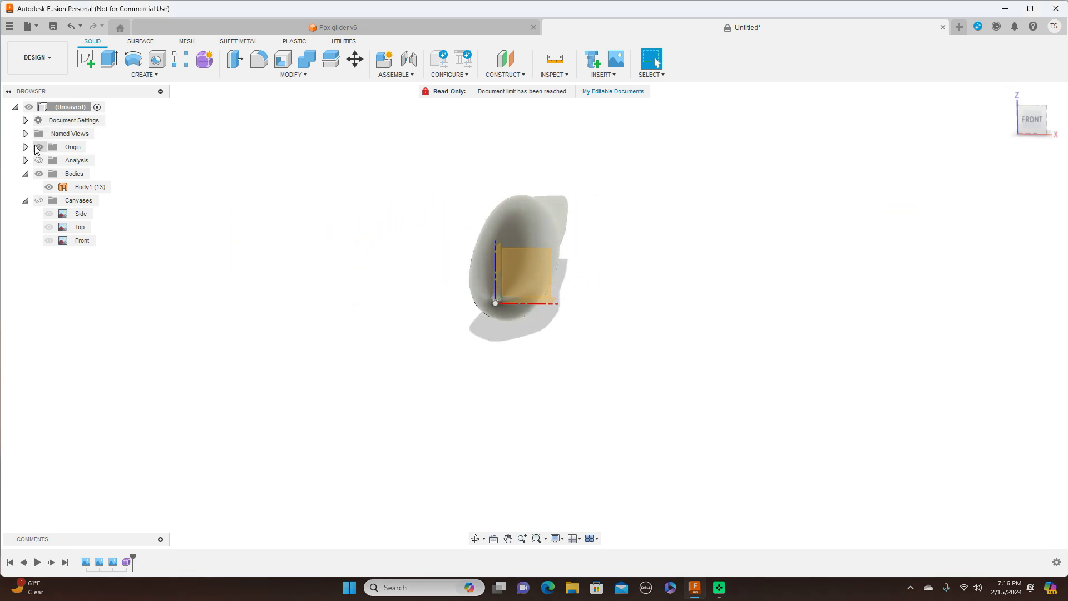
click(38, 147)
click(38, 148)
mouse_move(1052, 114)
mouse_down()
mouse_move(1026, 211)
mouse_move(929, 158)
mouse_move(851, 139)
mouse_move(854, 101)
mouse_move(911, 105)
mouse_up()
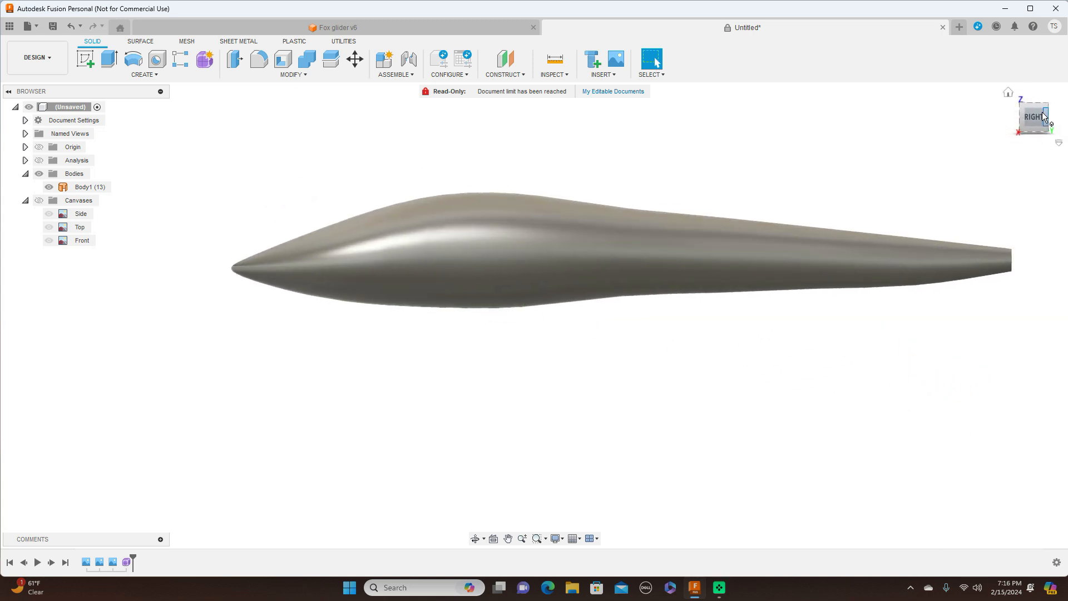
click(1039, 119)
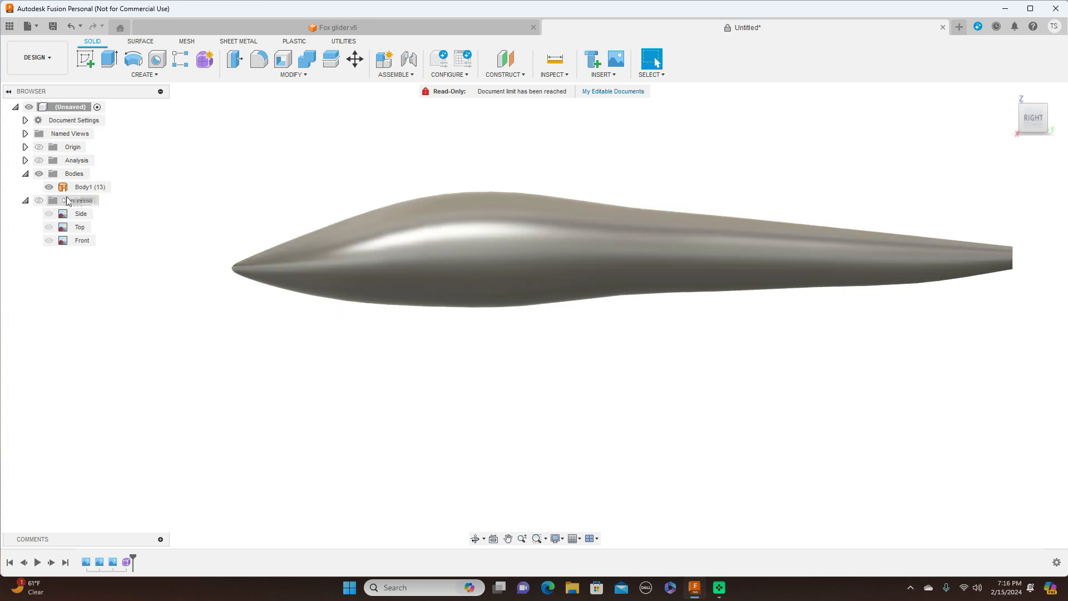
- Show the canvases again and toggle the body's visibility to compare its side profile with the blueprint
click(39, 200)
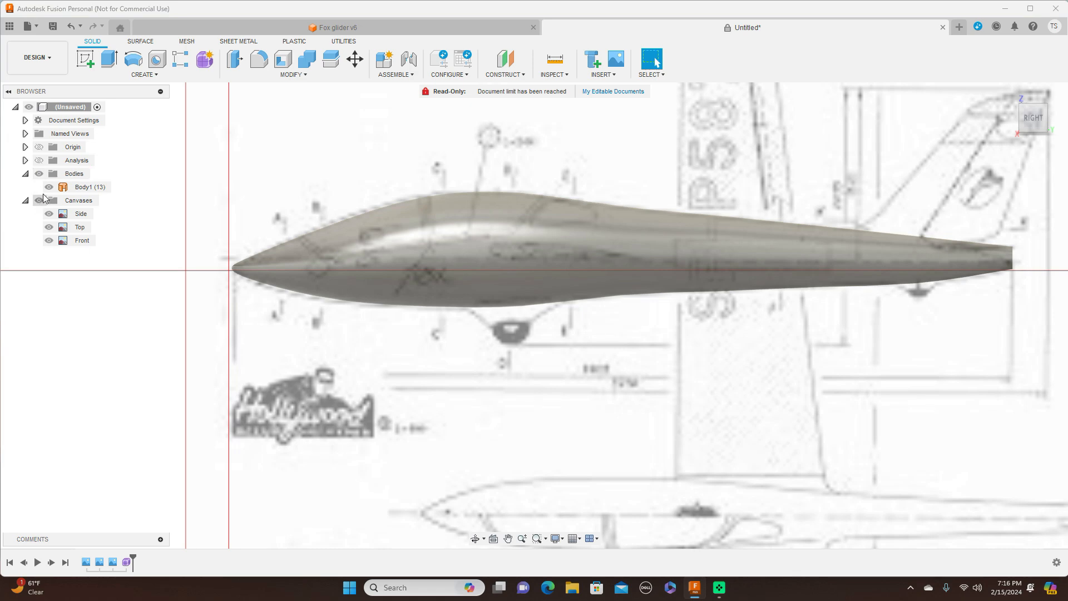
click(39, 174)
click(39, 174)
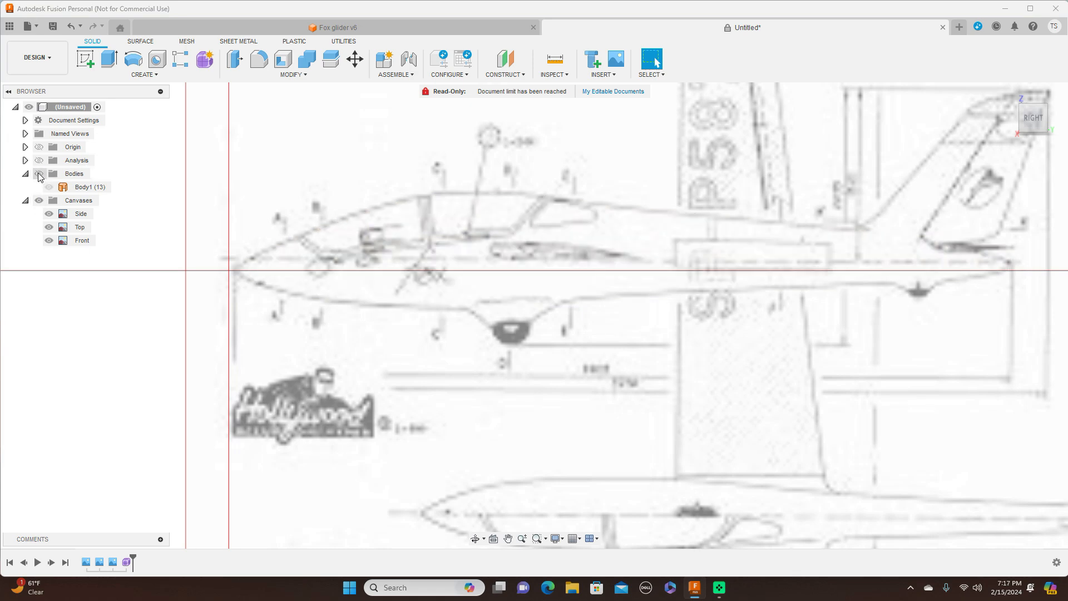
click(39, 174)
click(38, 174)
click(38, 174)
click(39, 174)
click(39, 174)
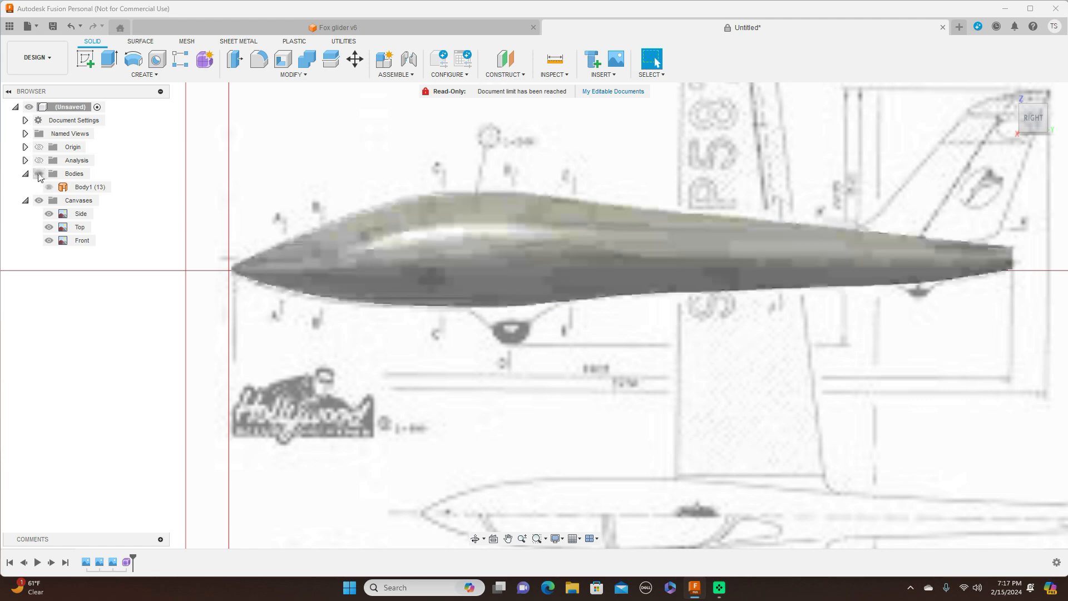
click(39, 174)
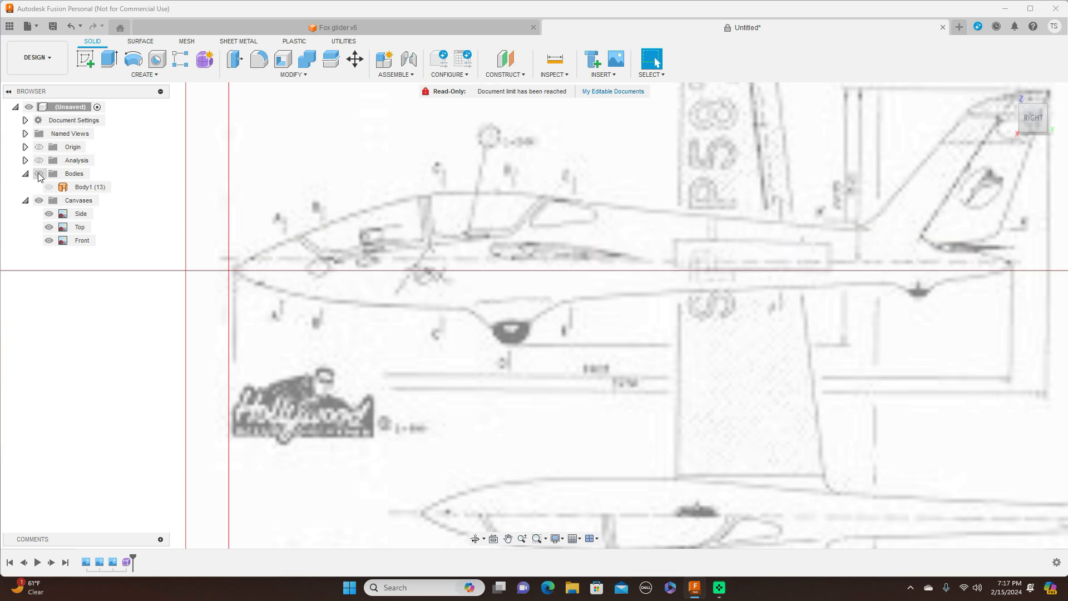
click(39, 174)
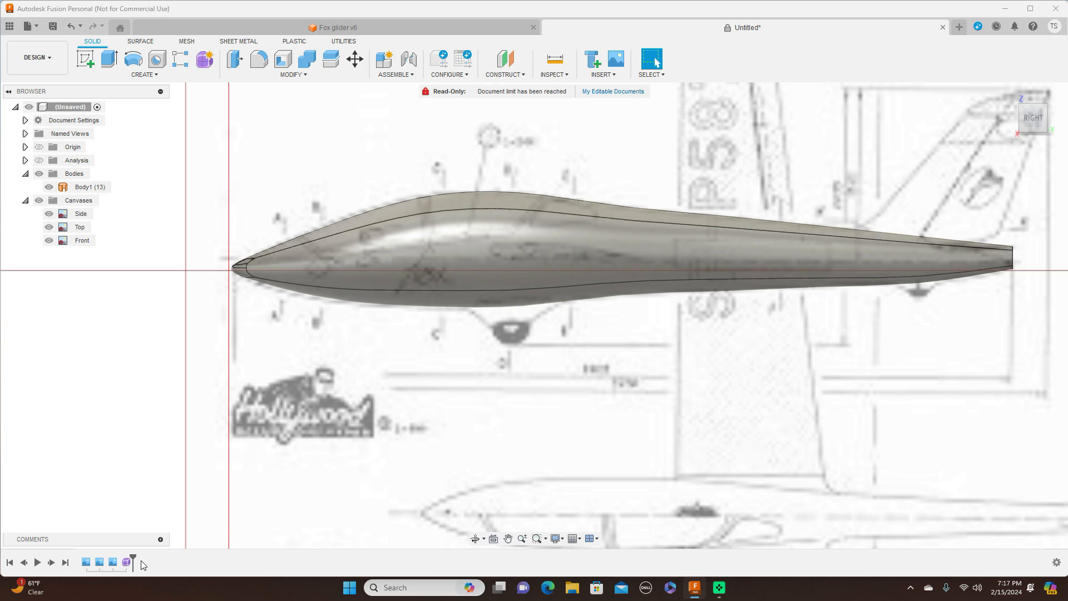
- Reopen the fuselage form for editing and view it from below against the blueprint
click(126, 562)
right_click(125, 563)
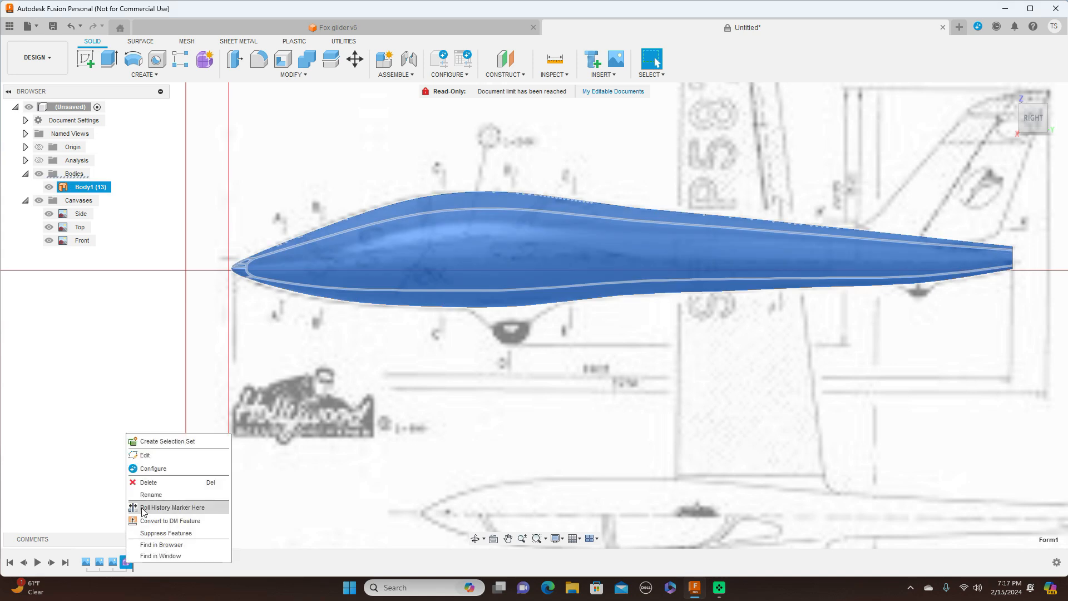
click(157, 456)
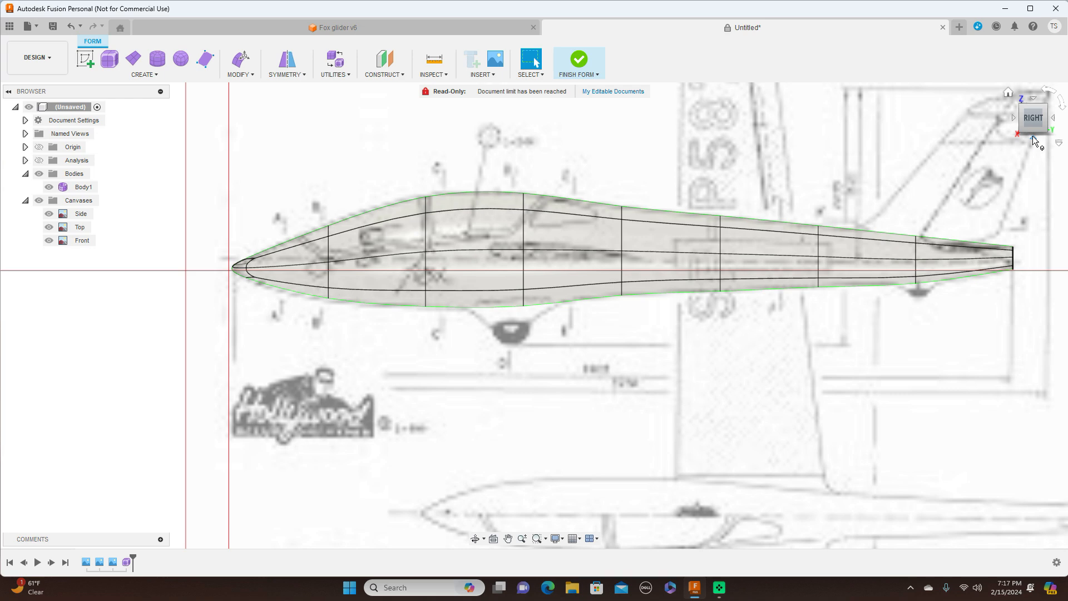
click(1034, 139)
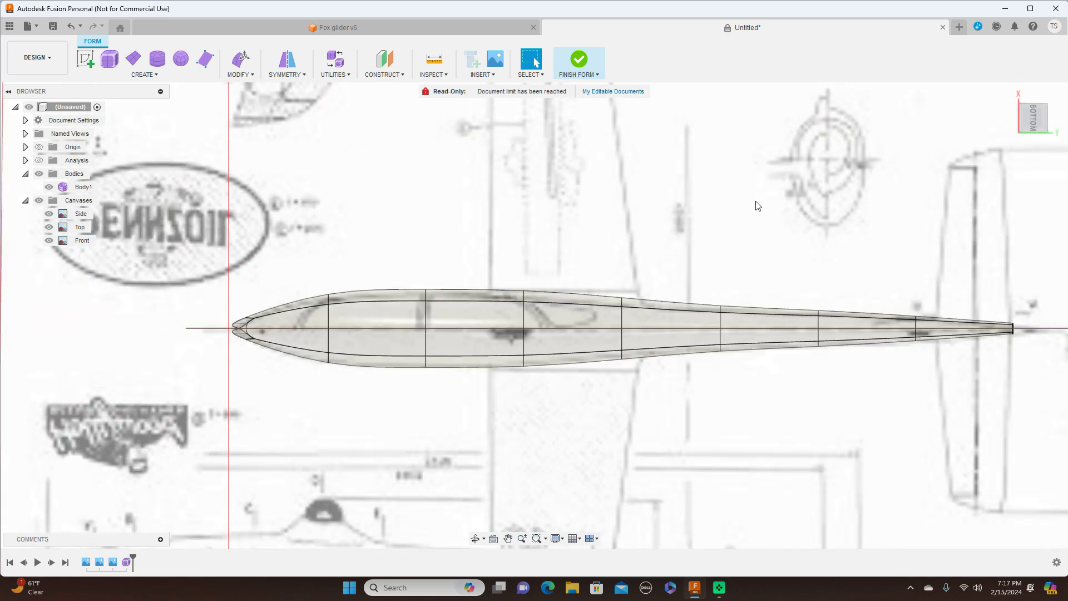
- Insert an edge in Exact mode at location -0.124, on the nose side of the two central belly edges near the wing root
scroll(756, 206, up, 2)
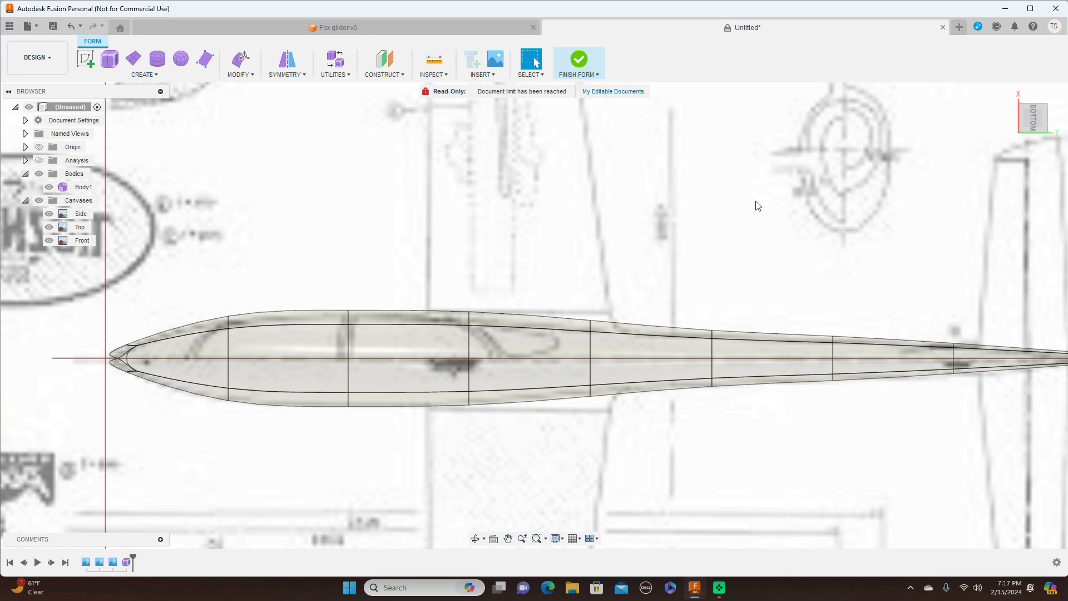
click(469, 344)
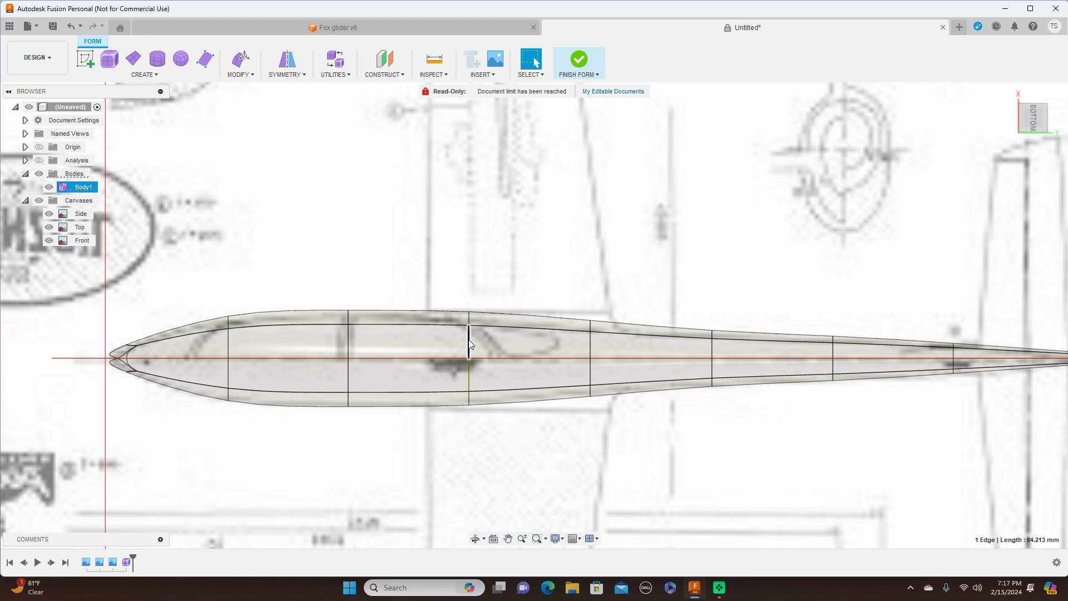
shift+click(471, 378)
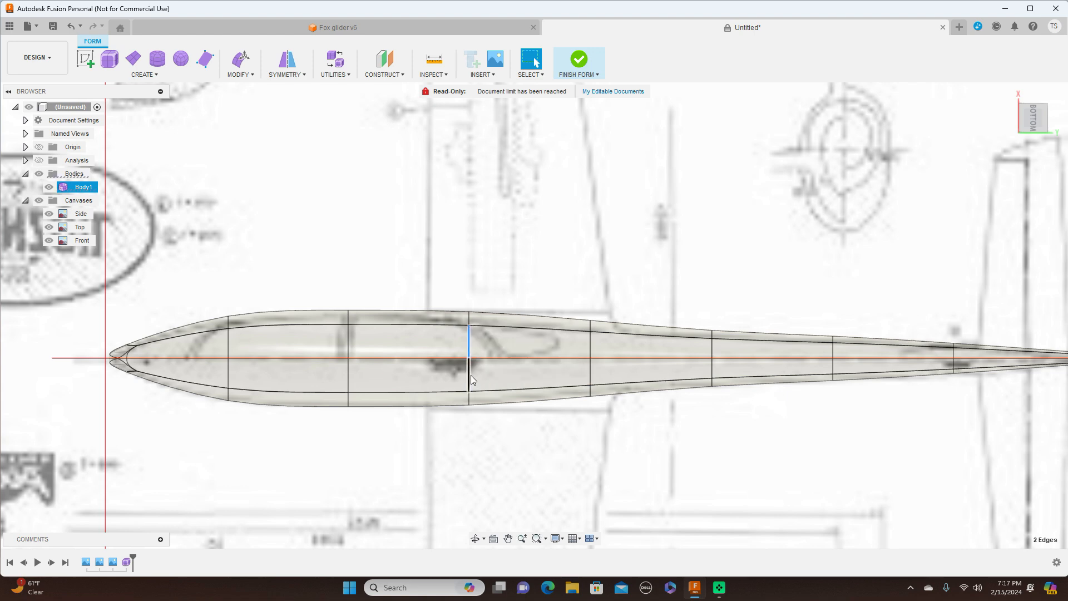
click(243, 74)
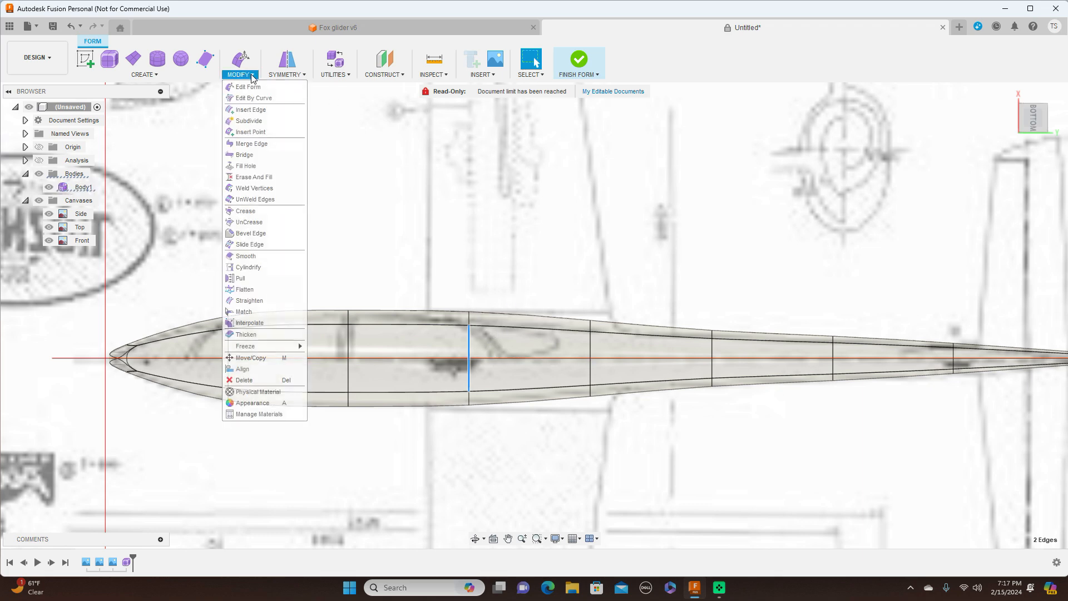
click(251, 109)
drag(474, 340, 399, 332)
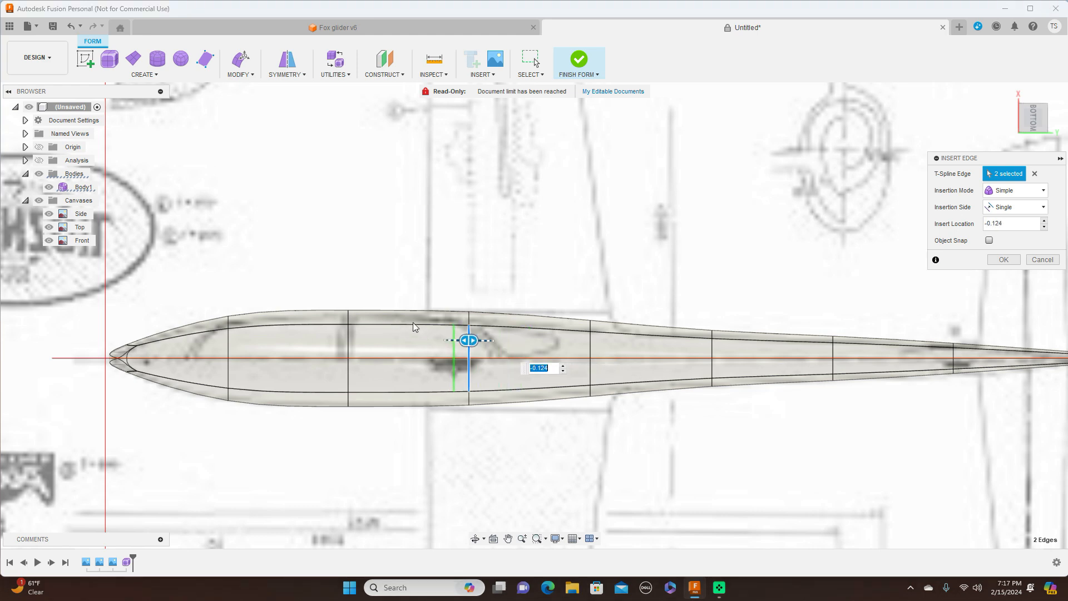
click(1036, 191)
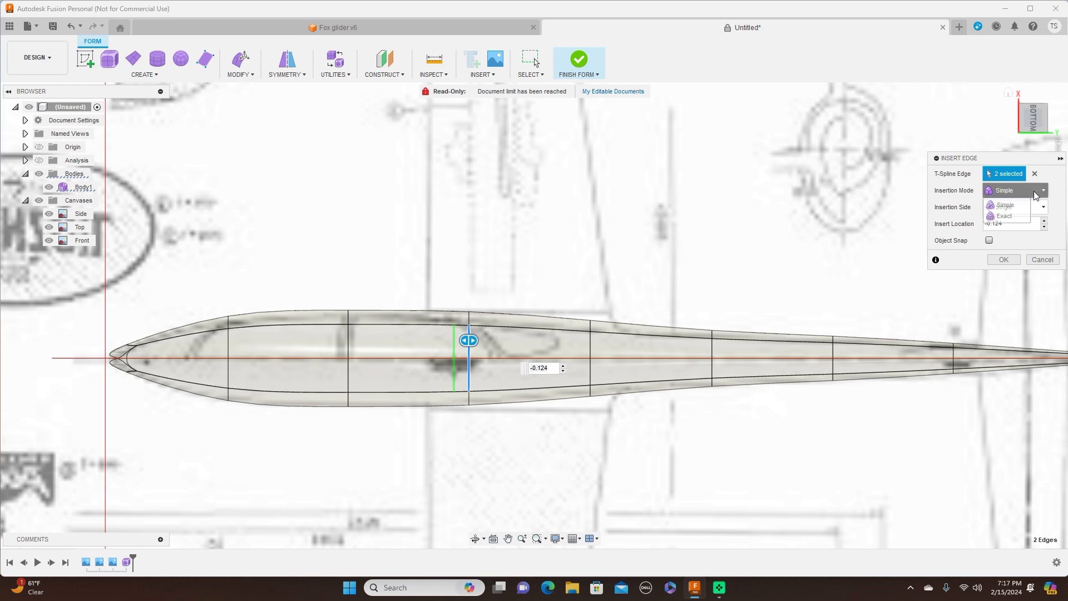
click(1013, 220)
click(1013, 242)
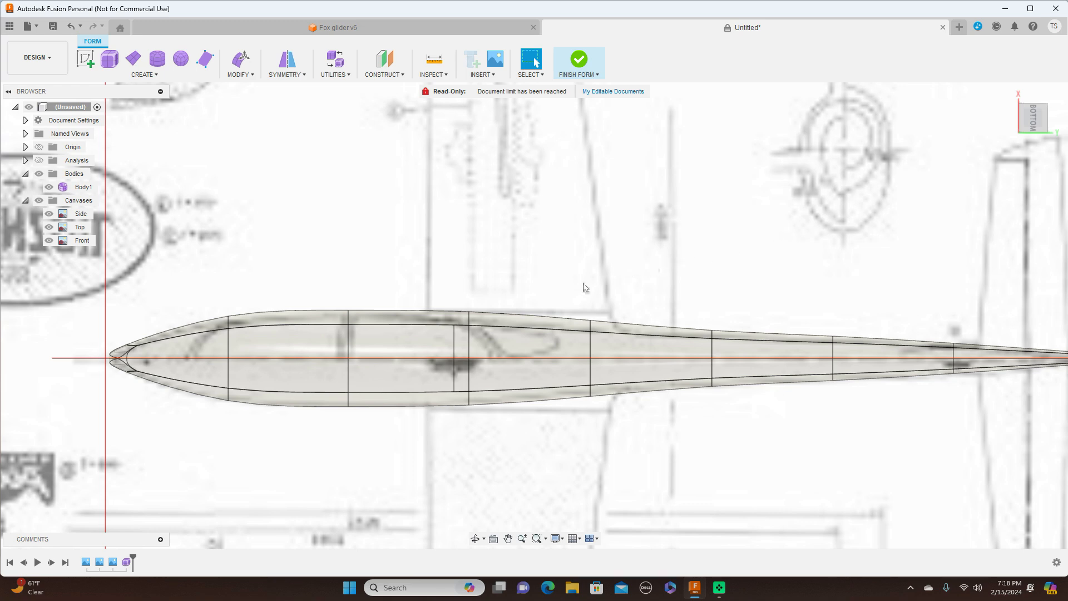
- Start inserting another exact edge beside the newly added belly edges, towards the nose, at a location of about 0.19
click(455, 349)
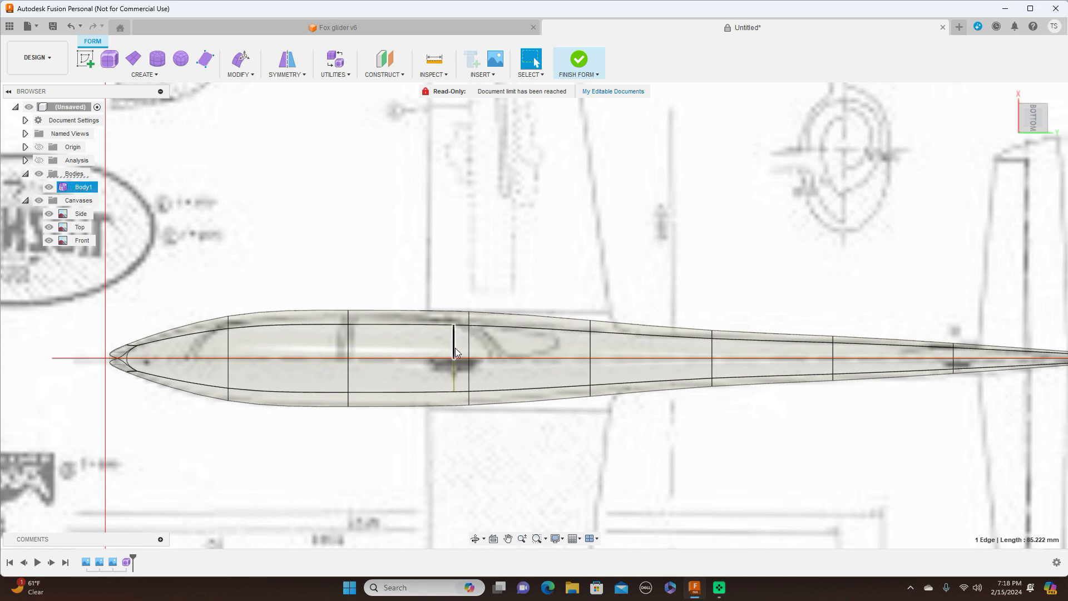
shift+click(455, 369)
click(253, 77)
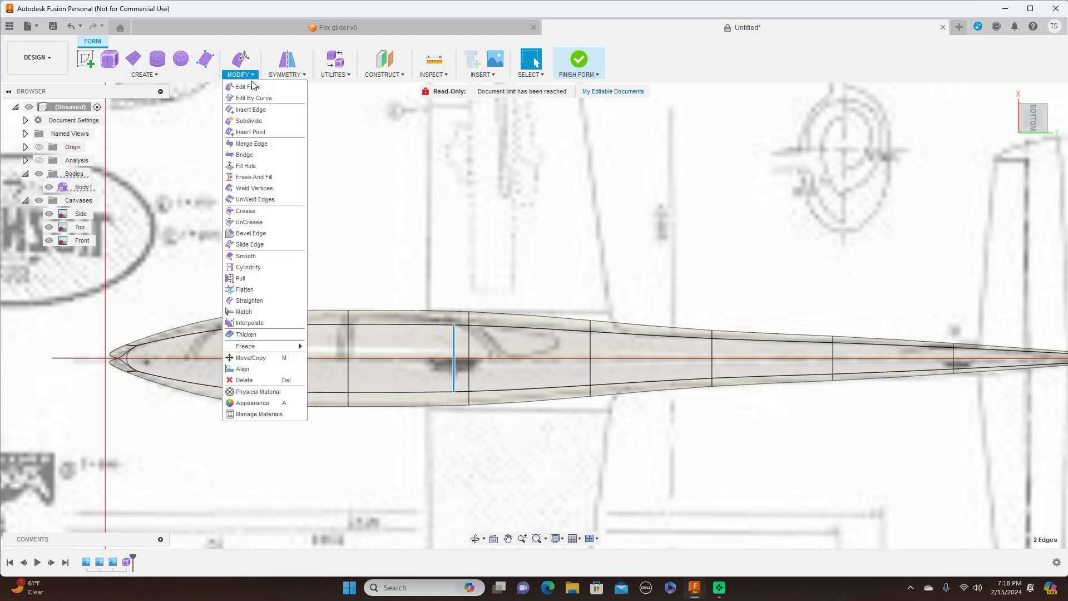
click(257, 109)
click(454, 331)
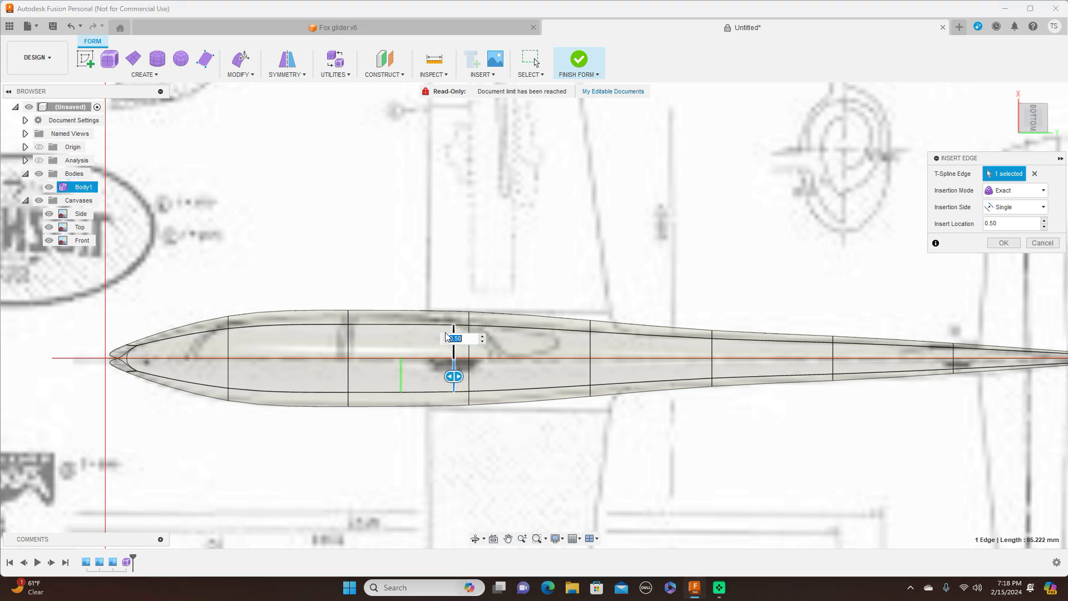
drag(456, 377, 489, 380)
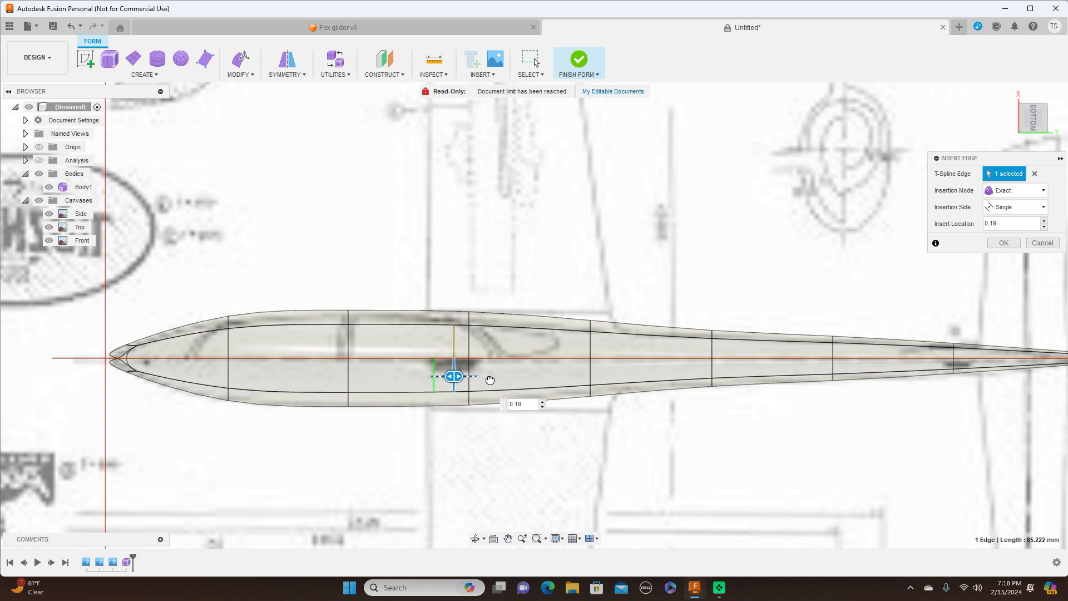
- Insert a single exact edge just forward of the two bottom edges at the main wheel position
click(1035, 175)
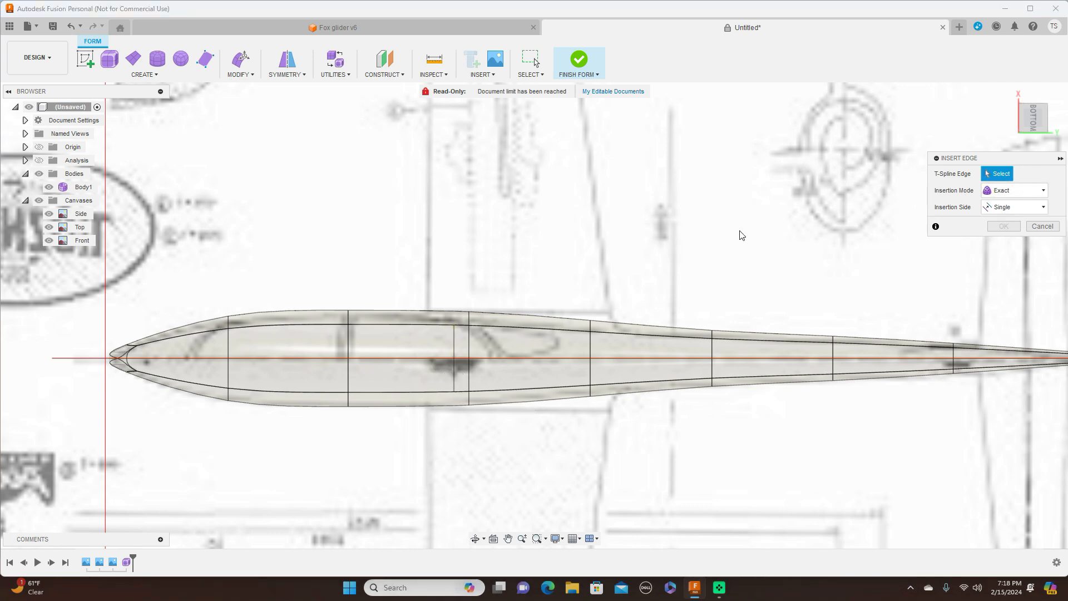
click(455, 377)
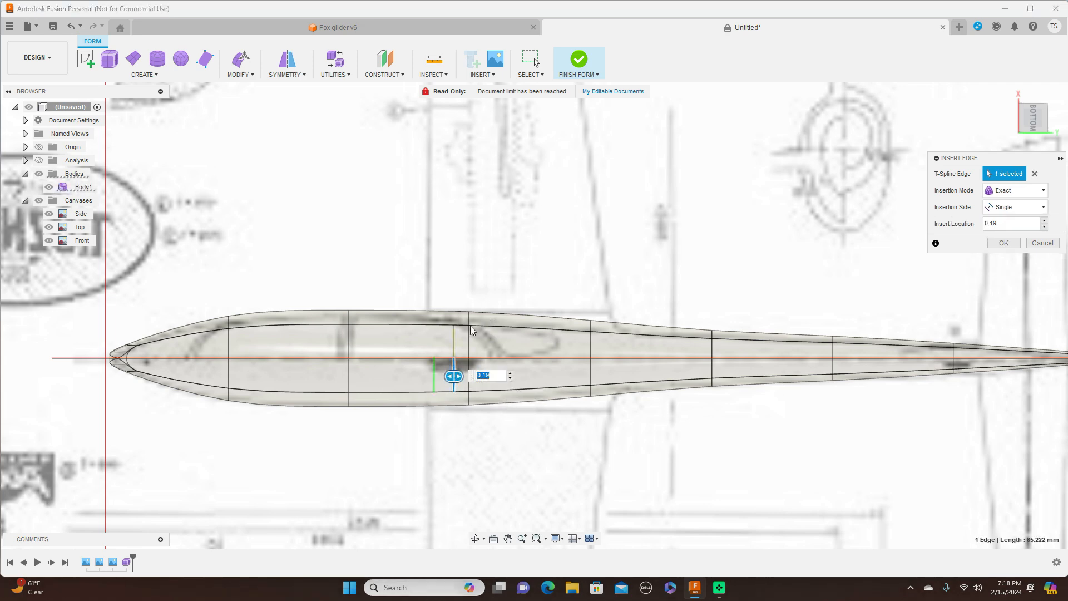
click(455, 340)
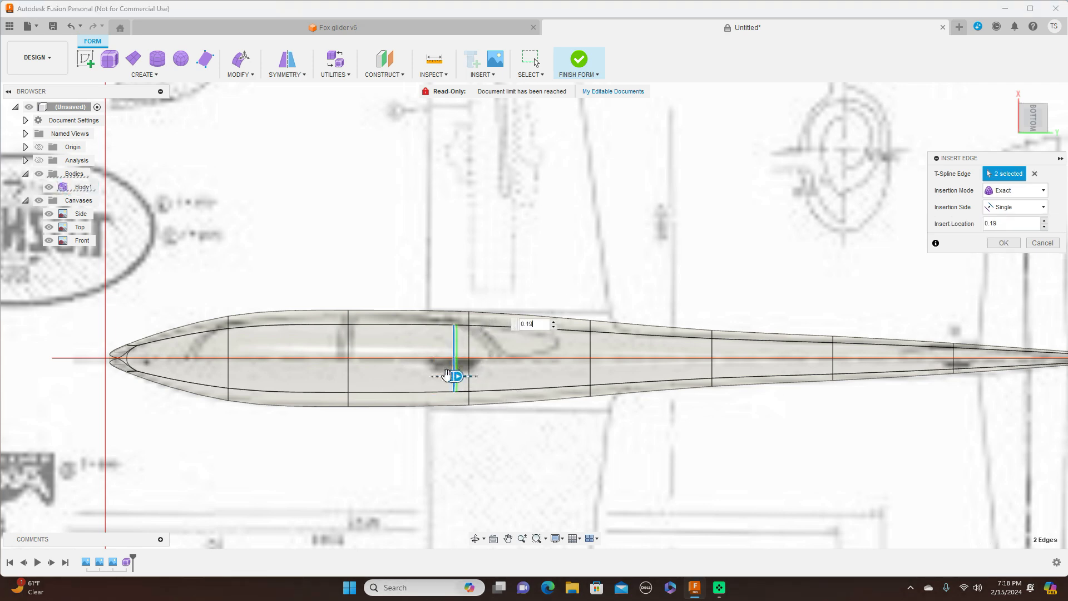
drag(446, 374, 423, 378)
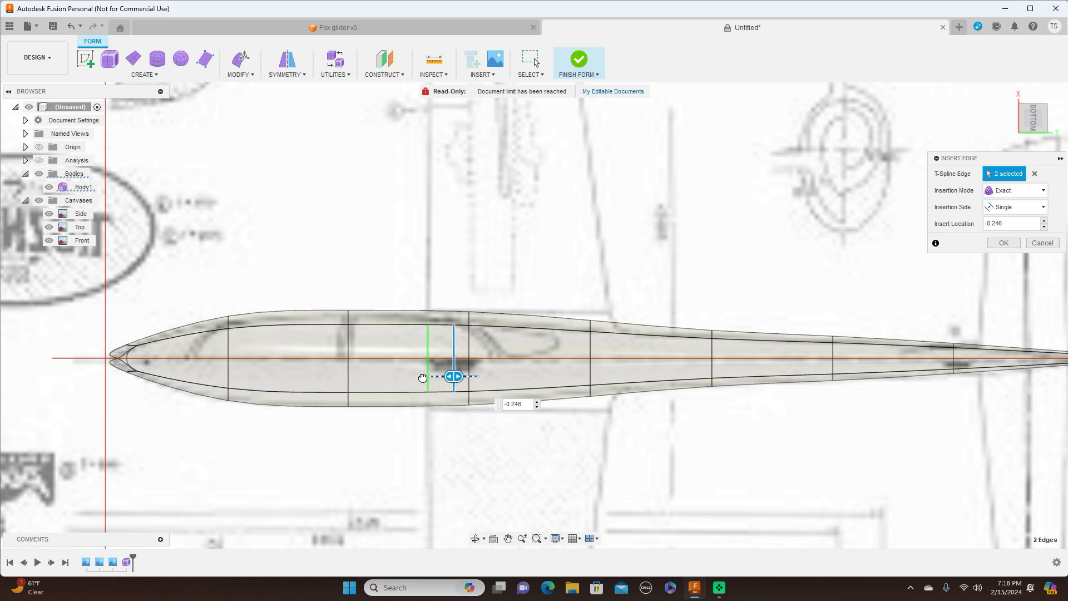
drag(423, 378, 425, 377)
click(1001, 245)
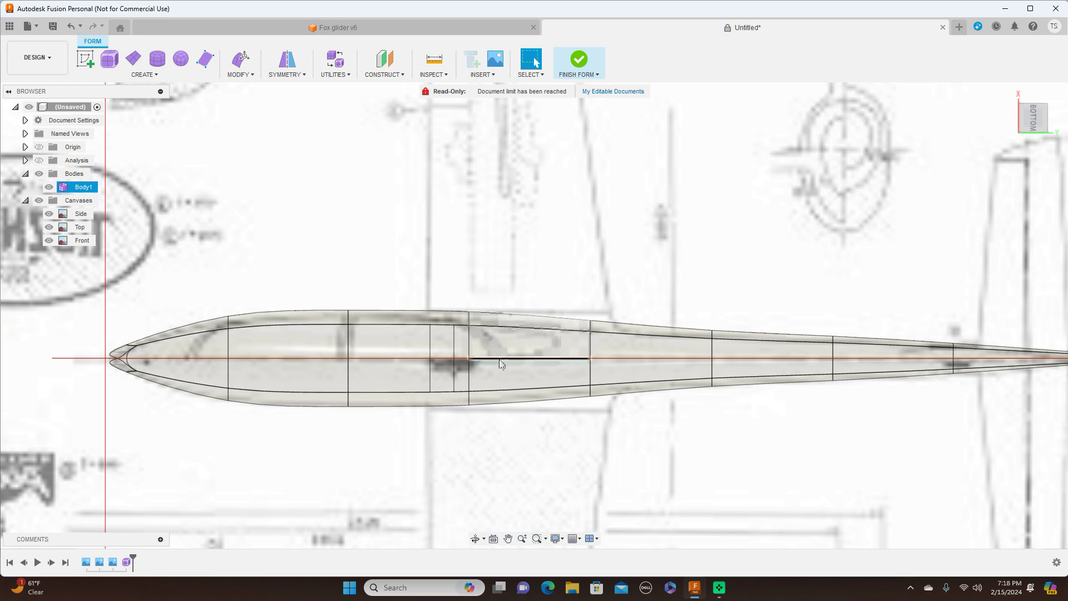
- Move the bottom centre vertex at the main wheel down about 111 mm to follow the wheel bulge on the side canvas
right_click(454, 359)
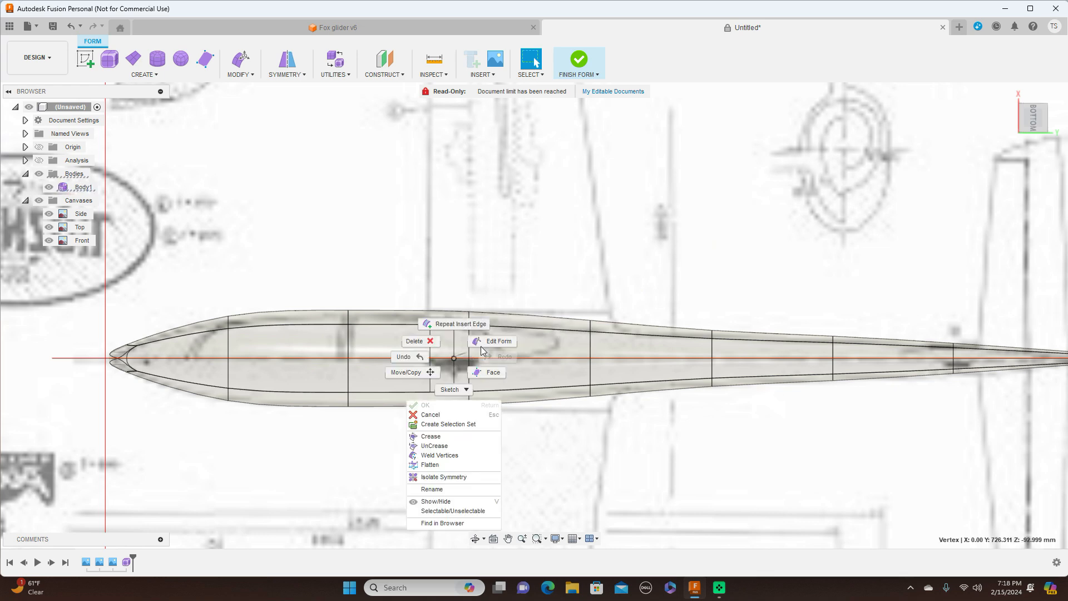
click(482, 344)
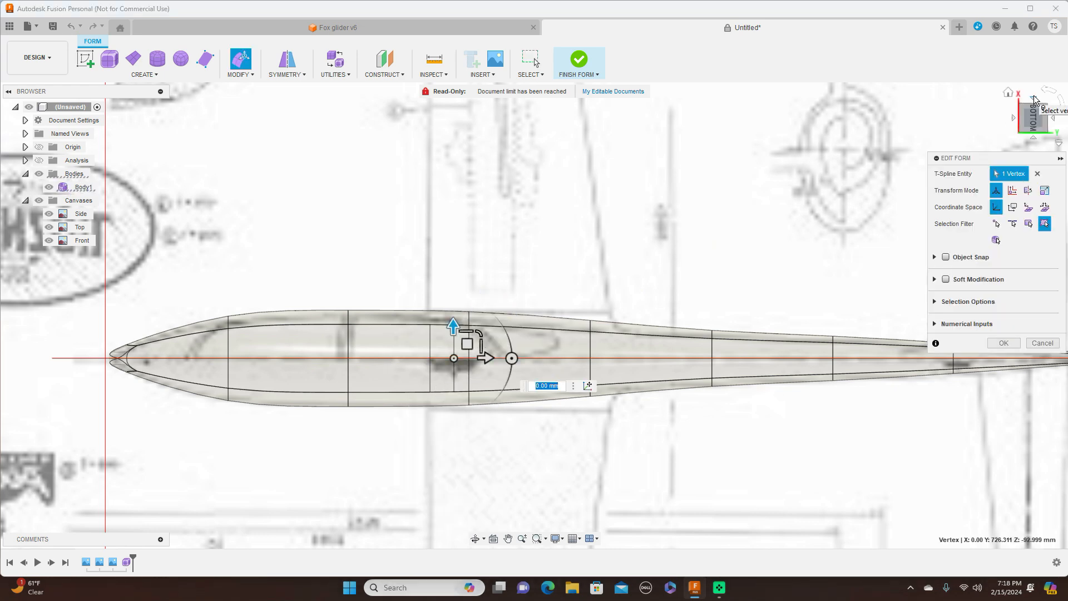
click(1033, 97)
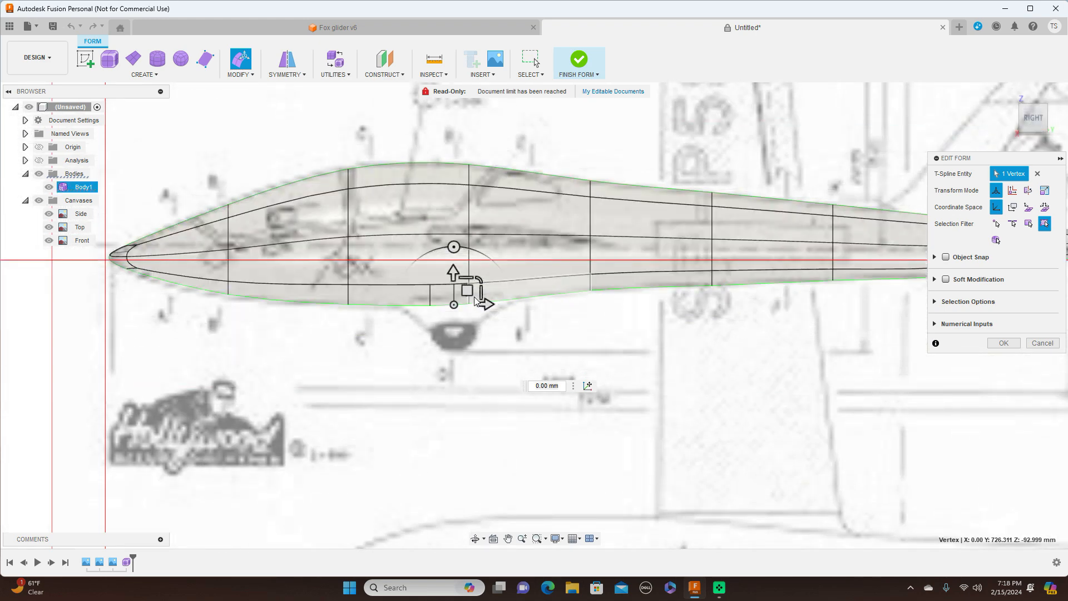
drag(467, 290, 468, 346)
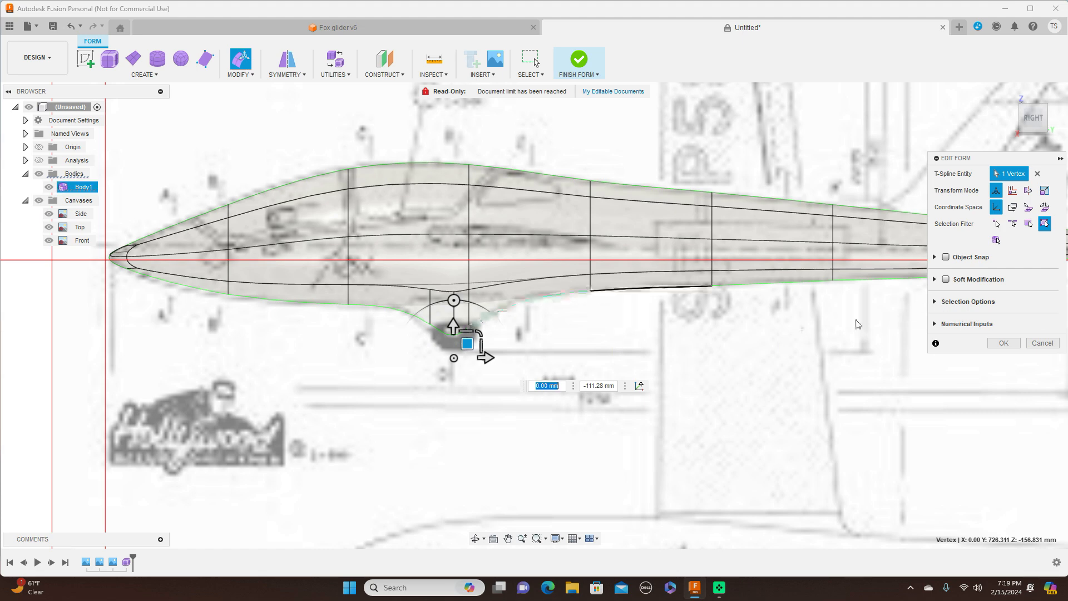
click(1004, 343)
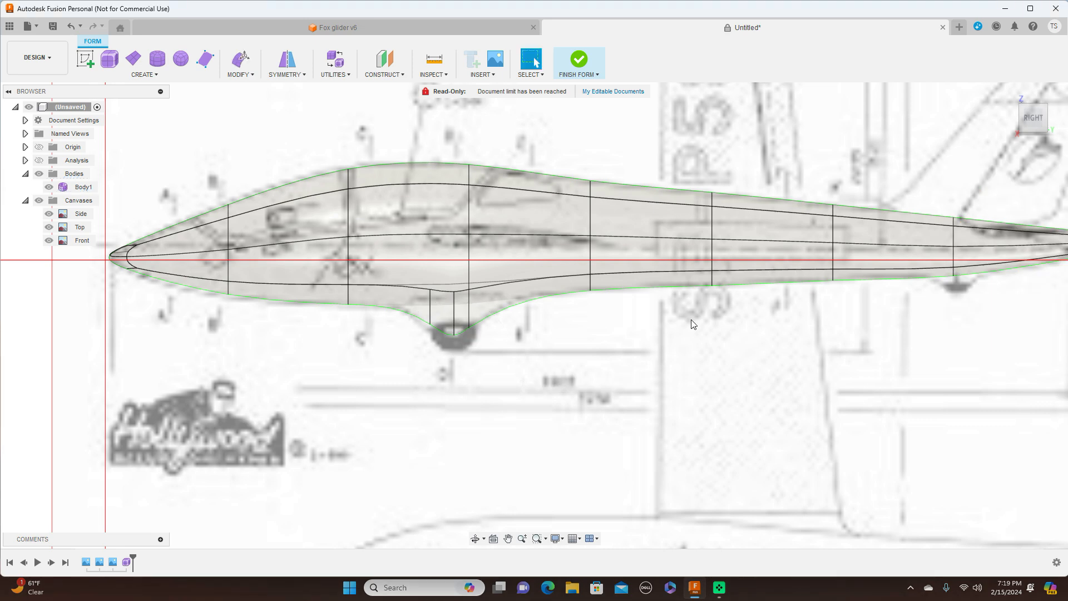
- Raise the fuselage side vertex above the wheel bulge about 31 mm and shift it about 1 mm along the fuselage
scroll(599, 334, up, 2)
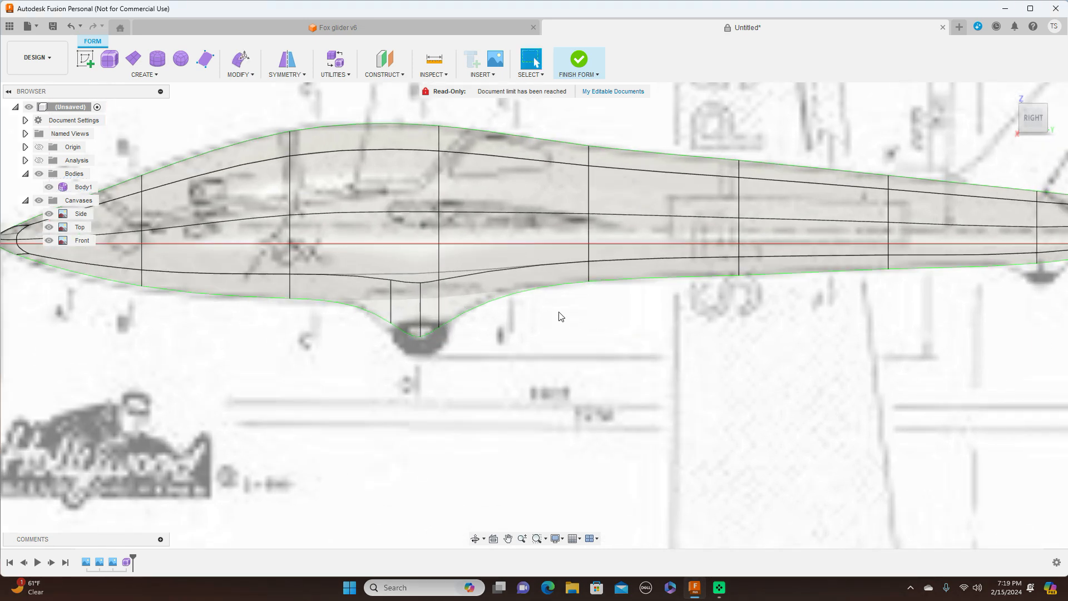
right_click(422, 286)
click(452, 268)
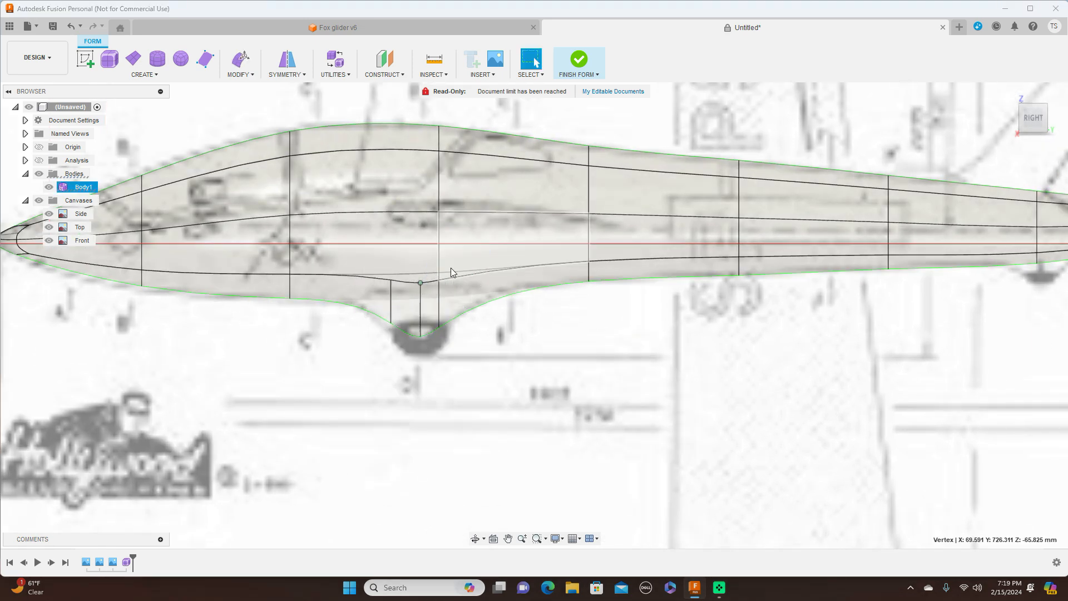
drag(435, 270, 432, 250)
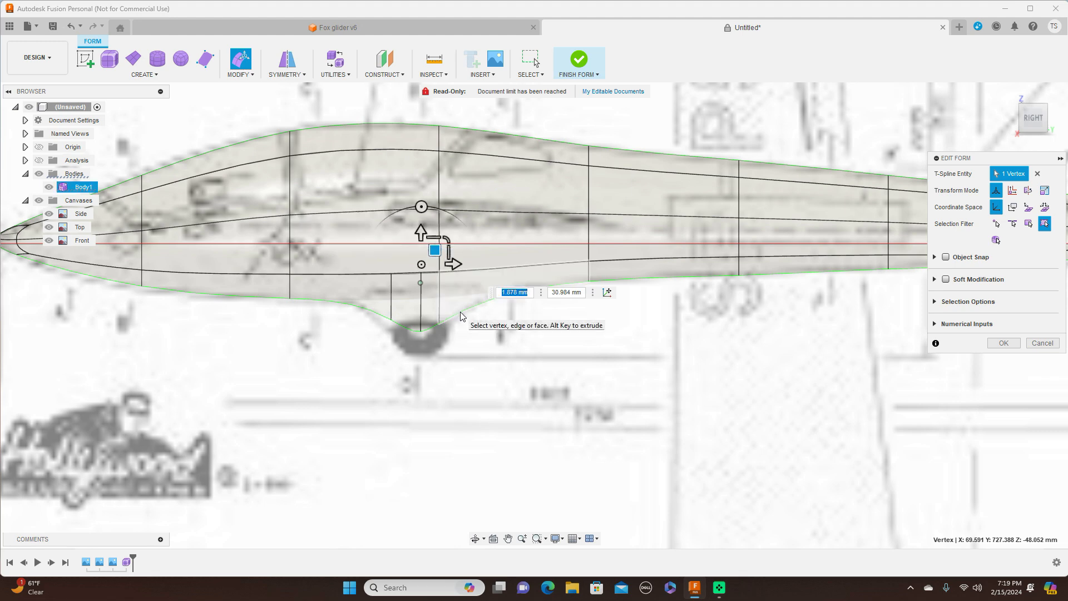
- Lower the short bottom edge at the wheel about 12 mm and raise the edge ahead of it about 5.6 mm to match the side outline
click(400, 328)
drag(417, 310, 414, 320)
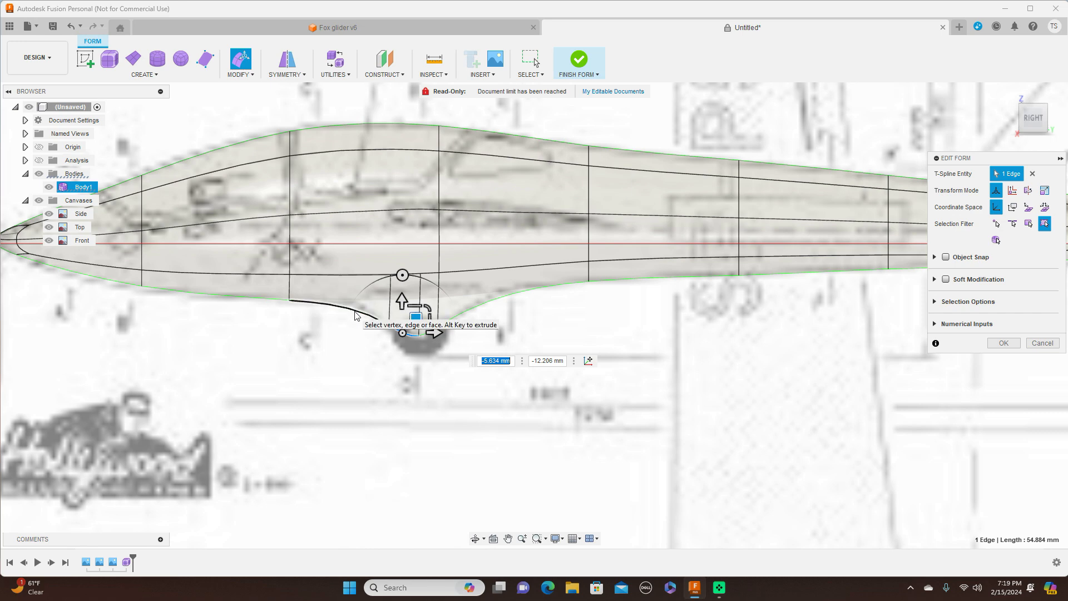
click(356, 316)
drag(352, 298, 353, 290)
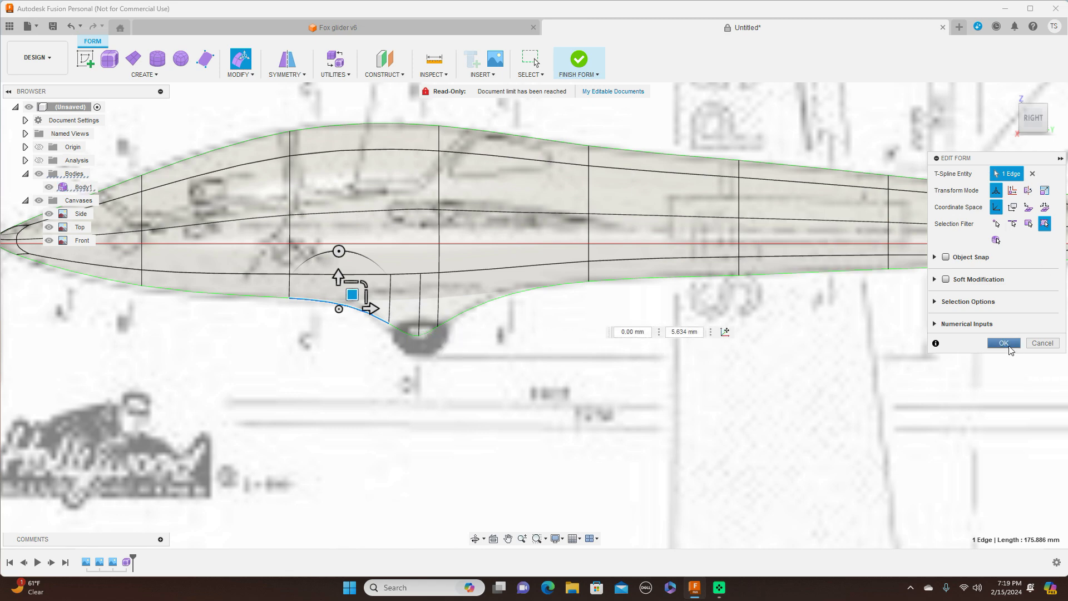
click(1004, 343)
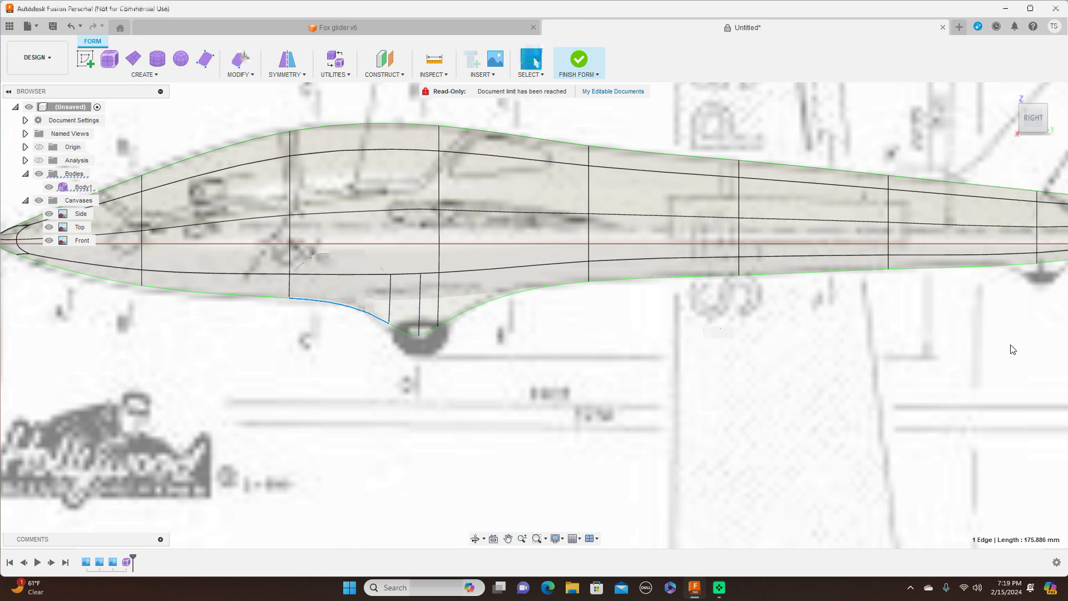
- Finish the form and hide all reference canvases to expose the fuselage body in side view
click(590, 75)
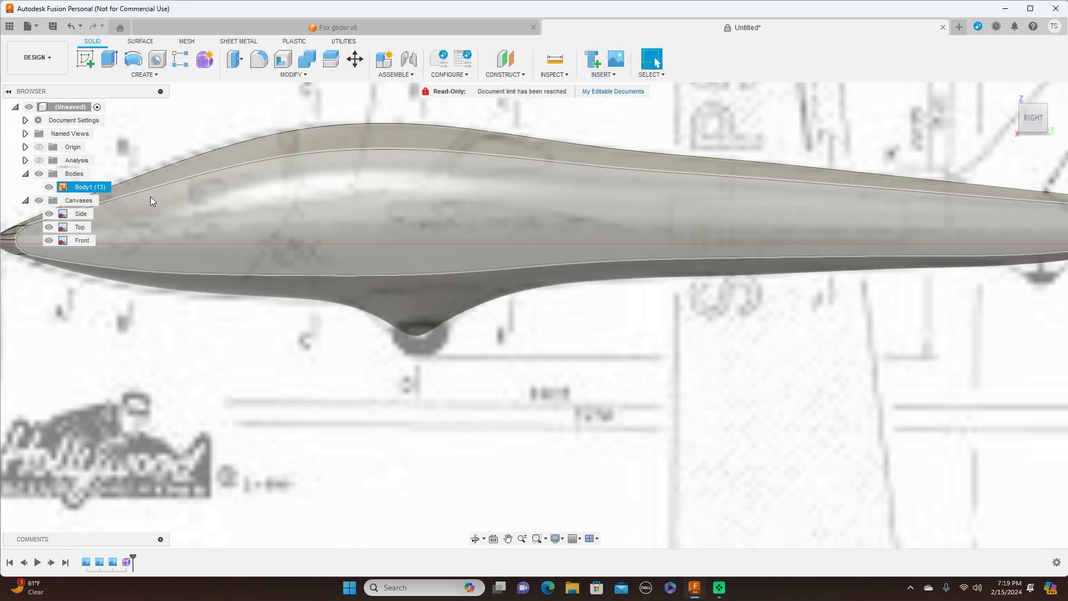
click(38, 201)
mouse_move(1026, 133)
mouse_down()
mouse_move(1035, 14)
mouse_move(1034, 117)
mouse_move(1066, 118)
mouse_move(1017, 114)
mouse_move(1010, 95)
mouse_move(1012, 126)
mouse_move(1029, 124)
mouse_up()
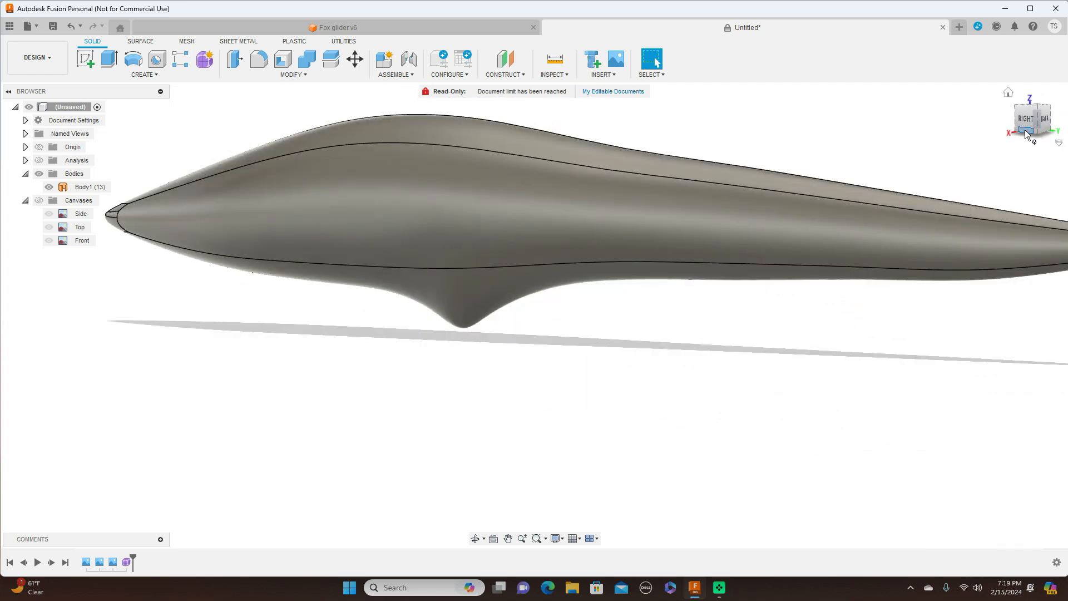
click(1026, 119)
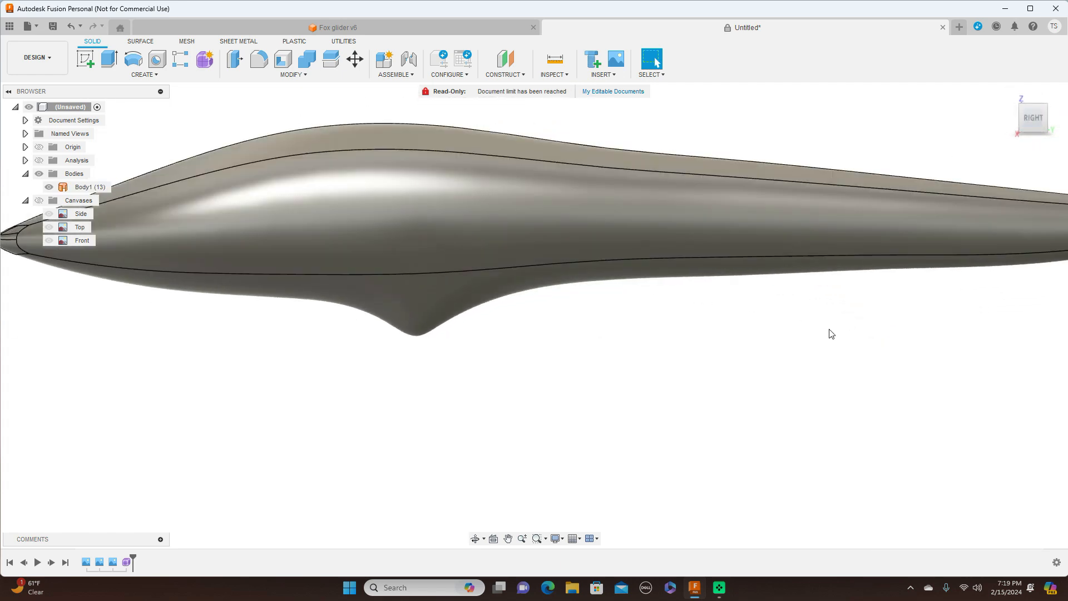
- Examine the finished fuselage and wheel bulge from the right, front and left sides
scroll(822, 370, down, 2)
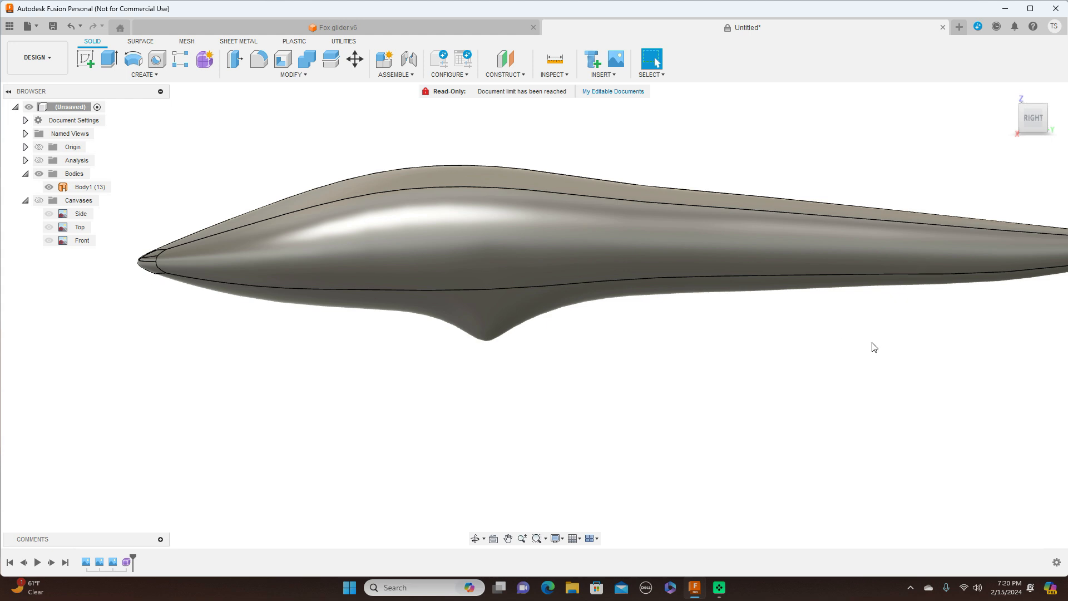
scroll(874, 347, down, 1)
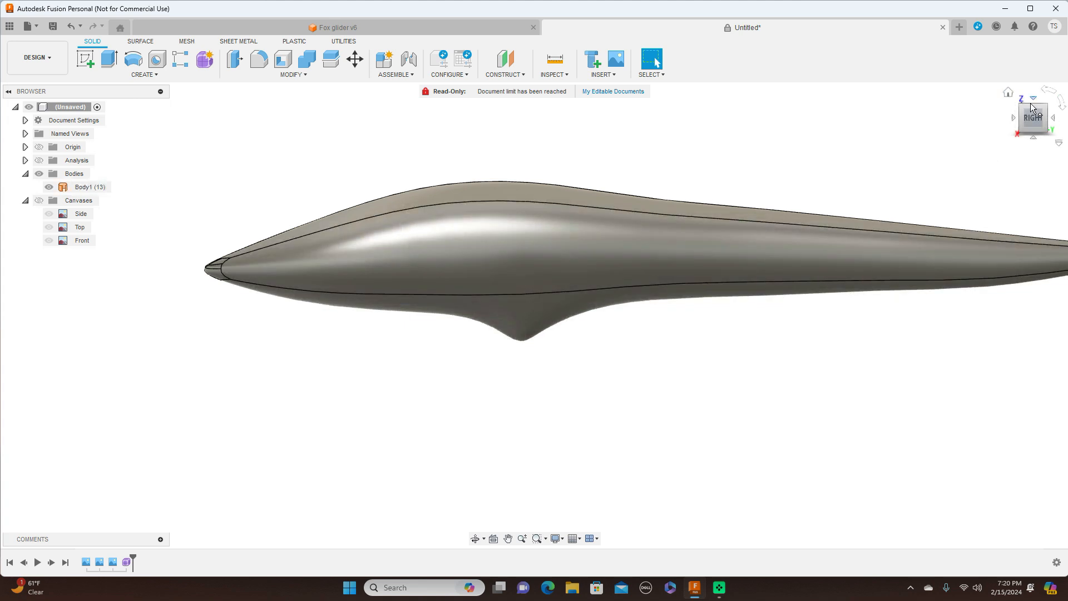
mouse_move(1030, 105)
mouse_down()
mouse_move(1032, 185)
mouse_move(1033, 117)
mouse_up()
click(1034, 119)
scroll(900, 158, down, 2)
scroll(789, 172, down, 2)
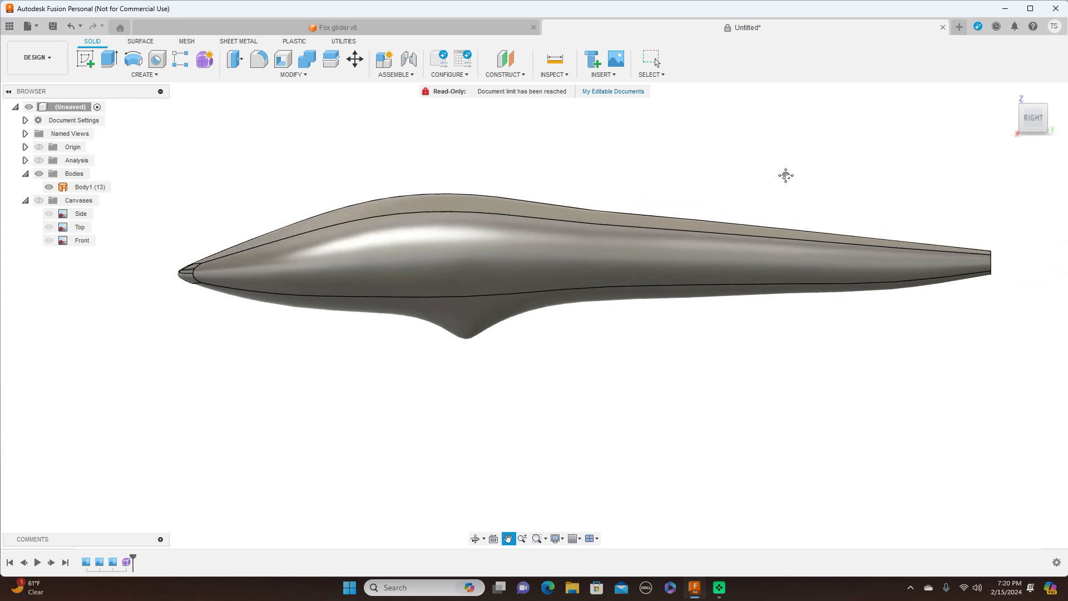
scroll(787, 183, up, 1)
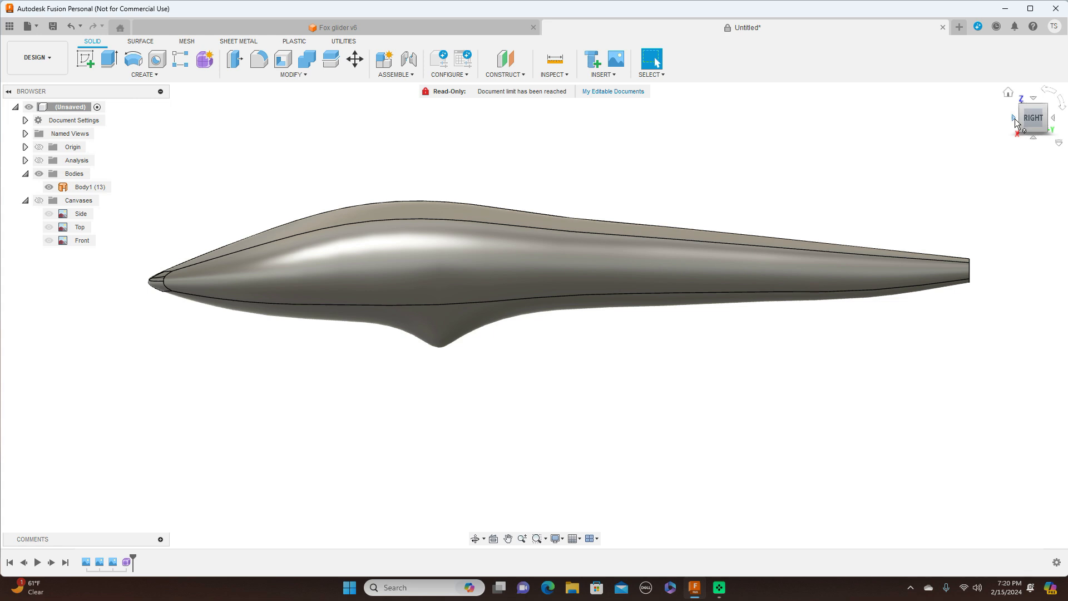
click(1016, 117)
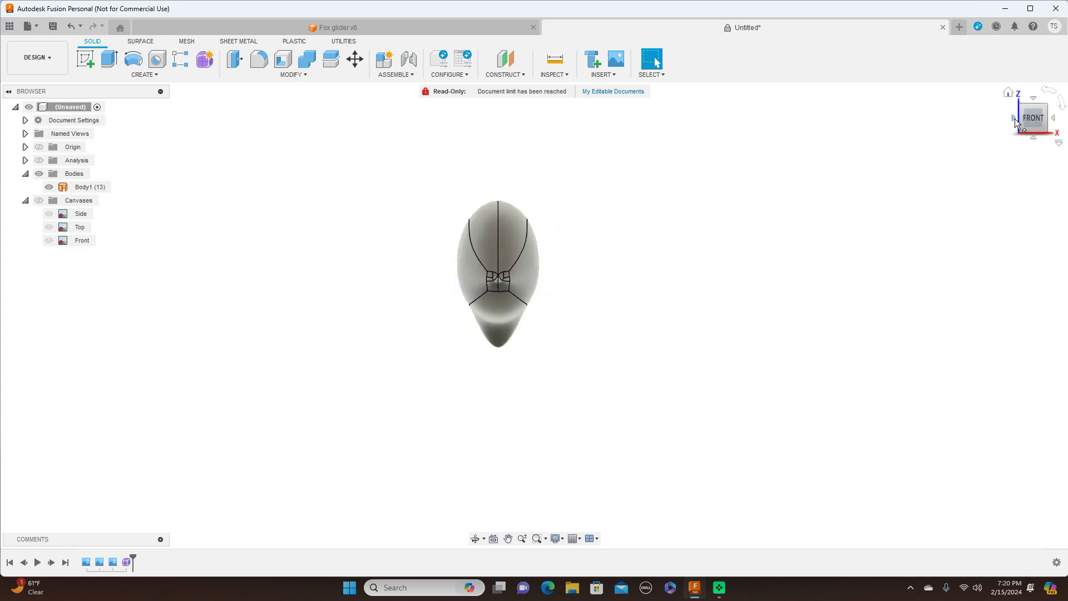
click(1015, 118)
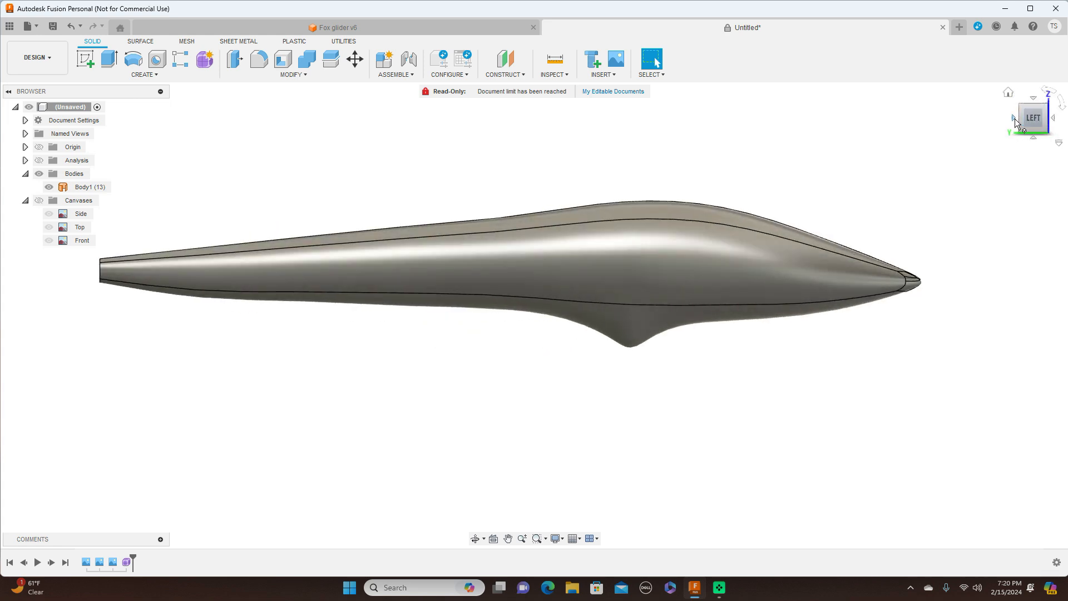
click(1014, 119)
click(1015, 118)
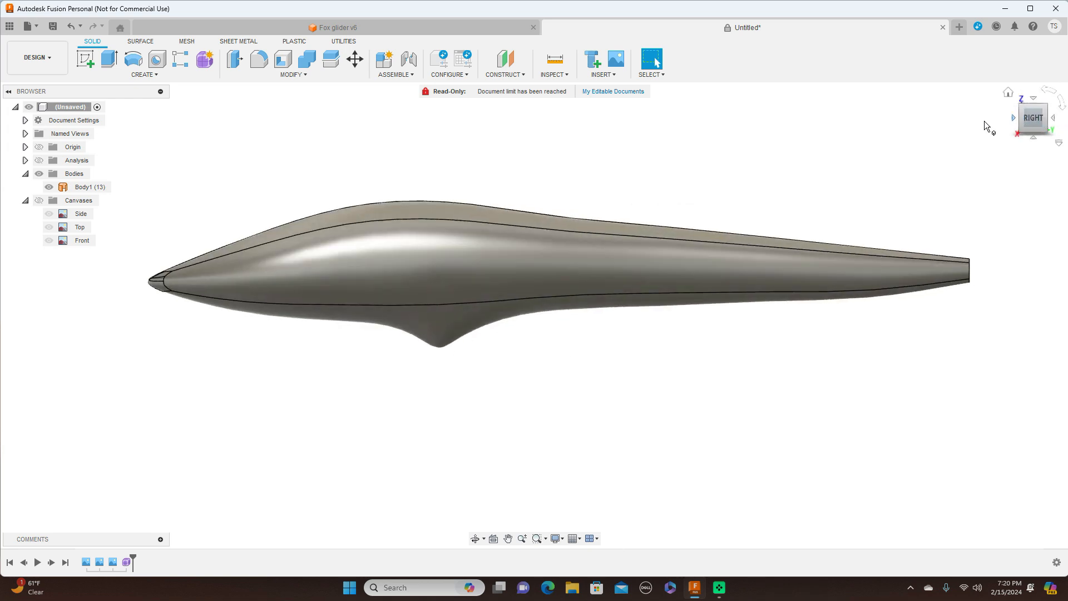
scroll(896, 139, down, 1)
scroll(807, 150, down, 1)
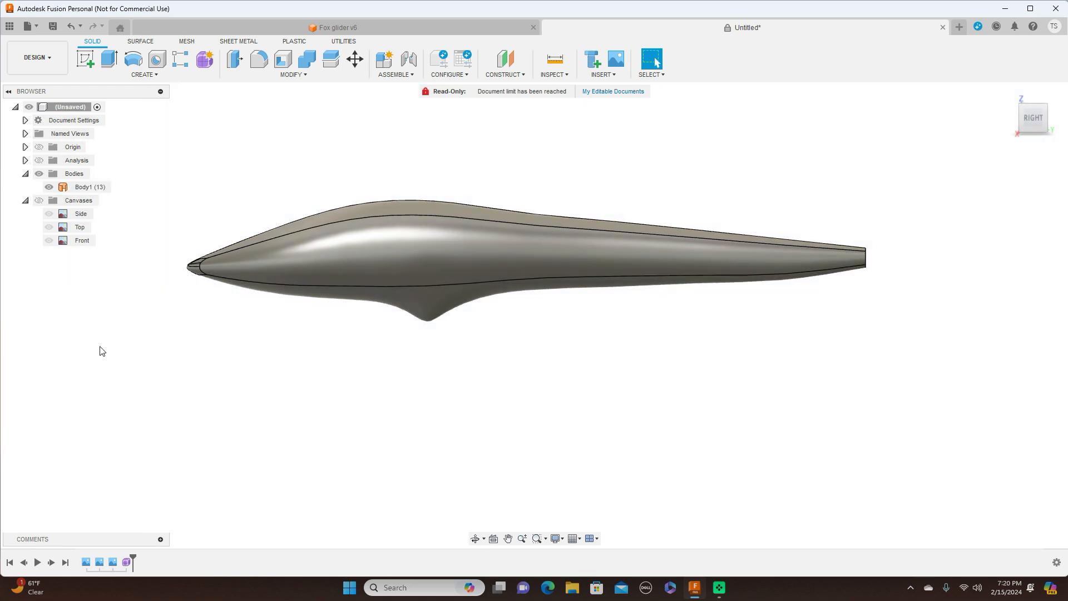
- Show the reference canvases again and reopen the fuselage form feature for editing in bottom view
click(39, 201)
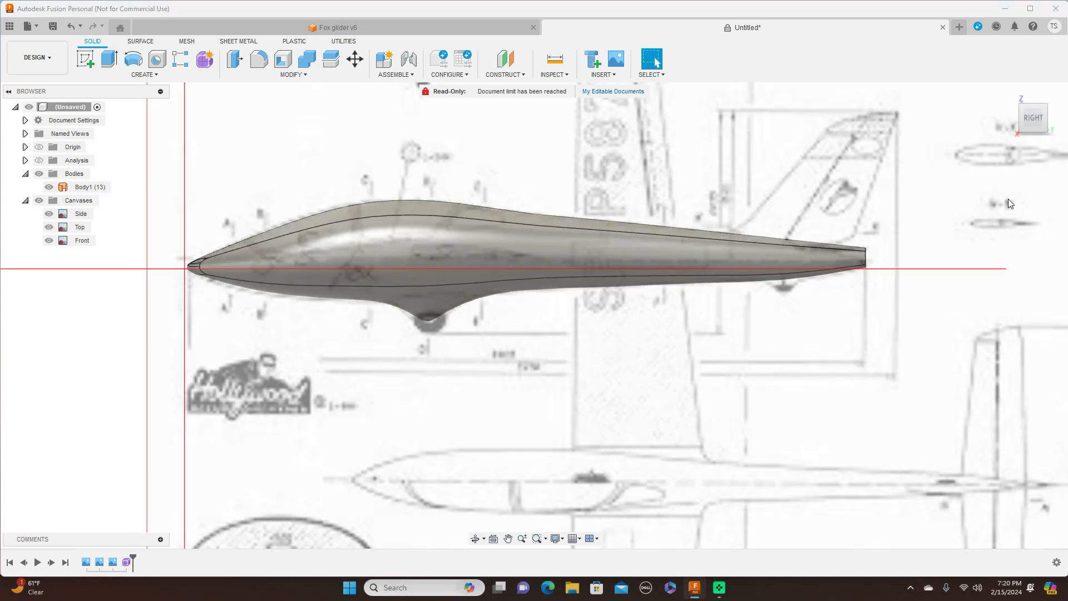
mouse_move(1033, 139)
click(1033, 138)
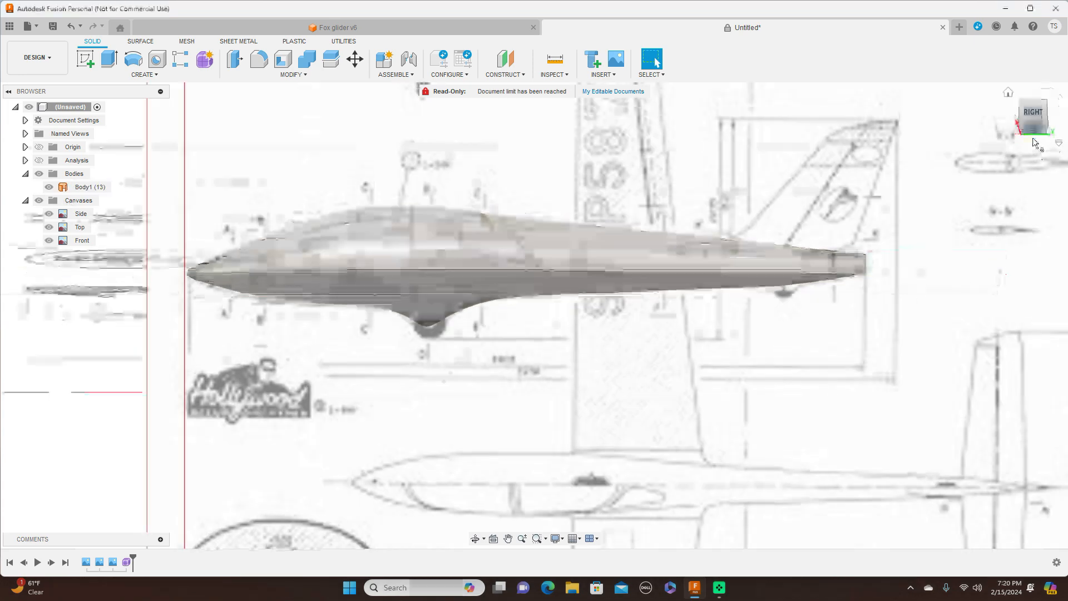
scroll(883, 210, up, 4)
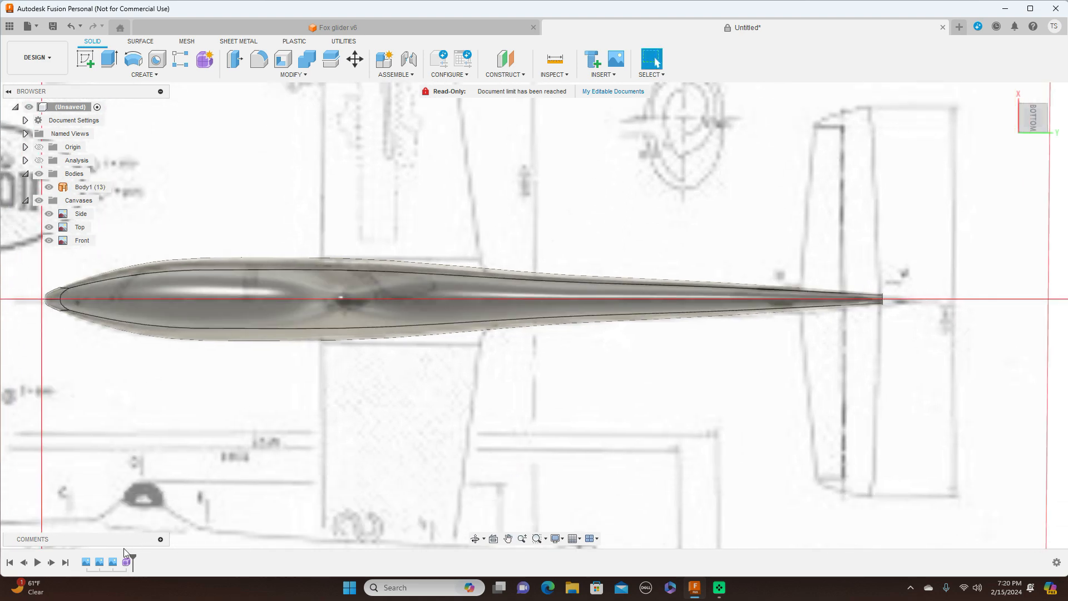
click(126, 561)
right_click(125, 562)
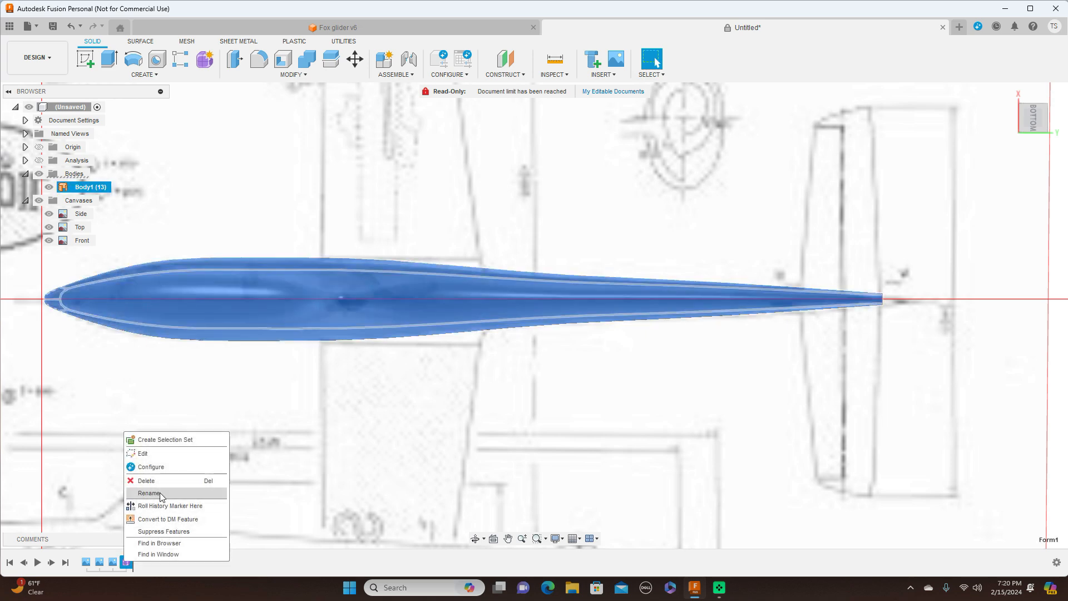
click(167, 454)
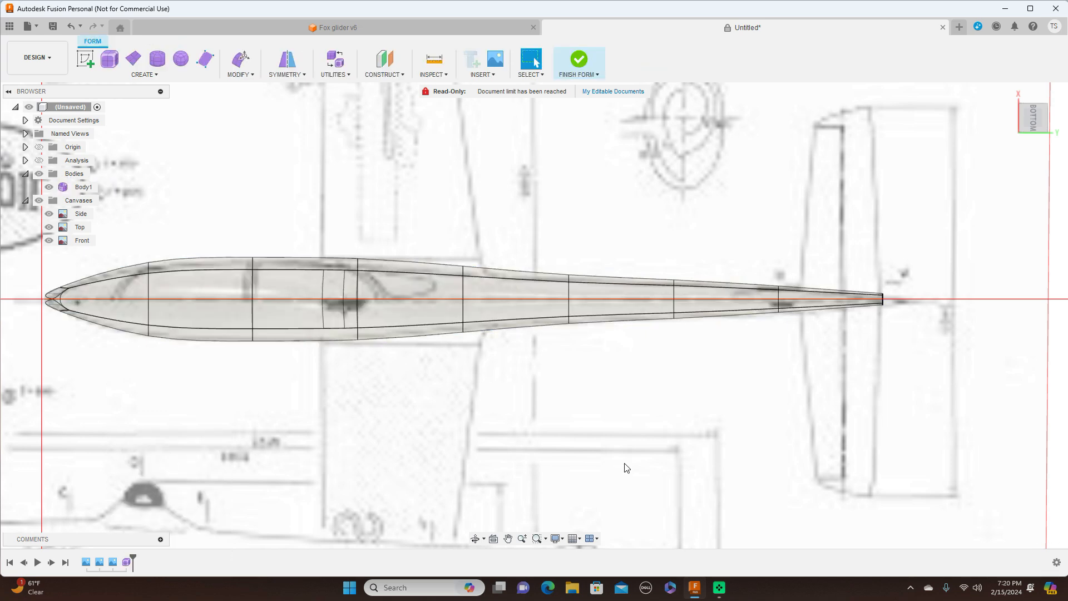
- Insert an edge just aft of the two centre bottom edges at the tail wheel, with Exact mode, Single side and location 0.061
scroll(869, 428, up, 3)
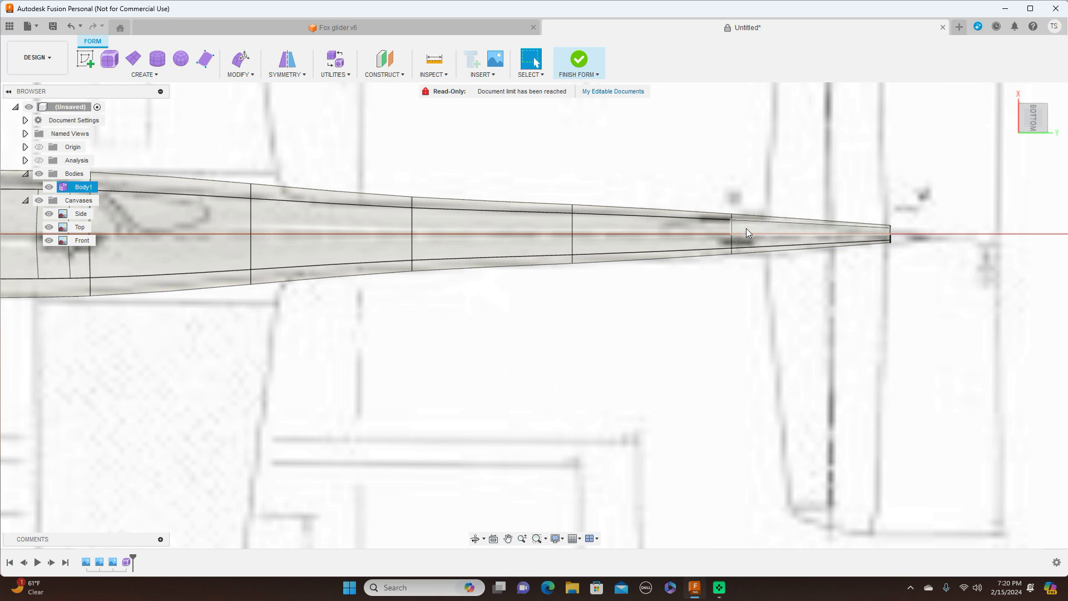
click(731, 228)
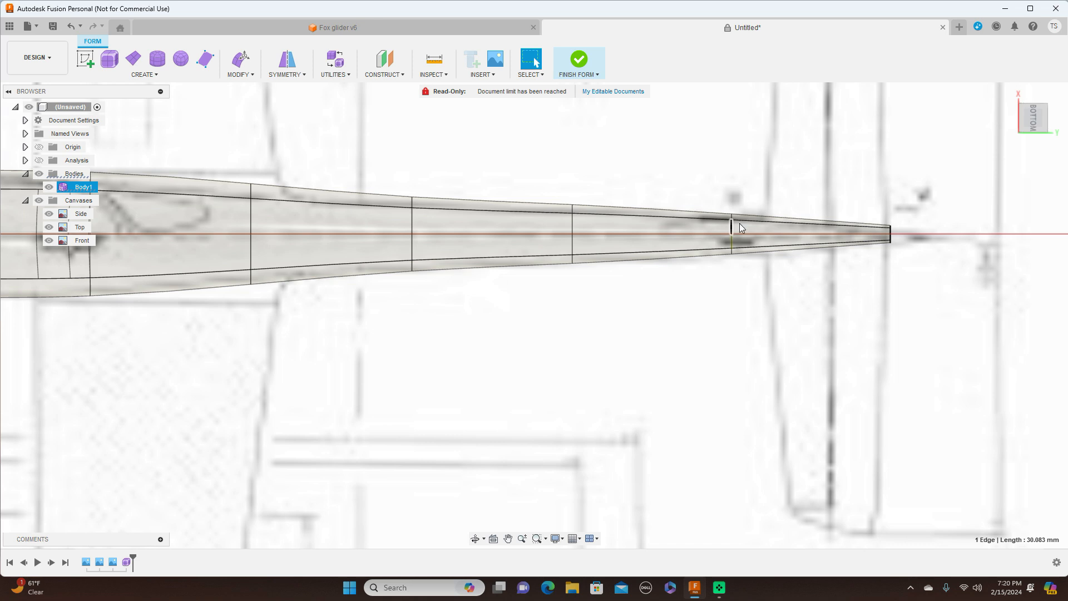
shift+click(732, 245)
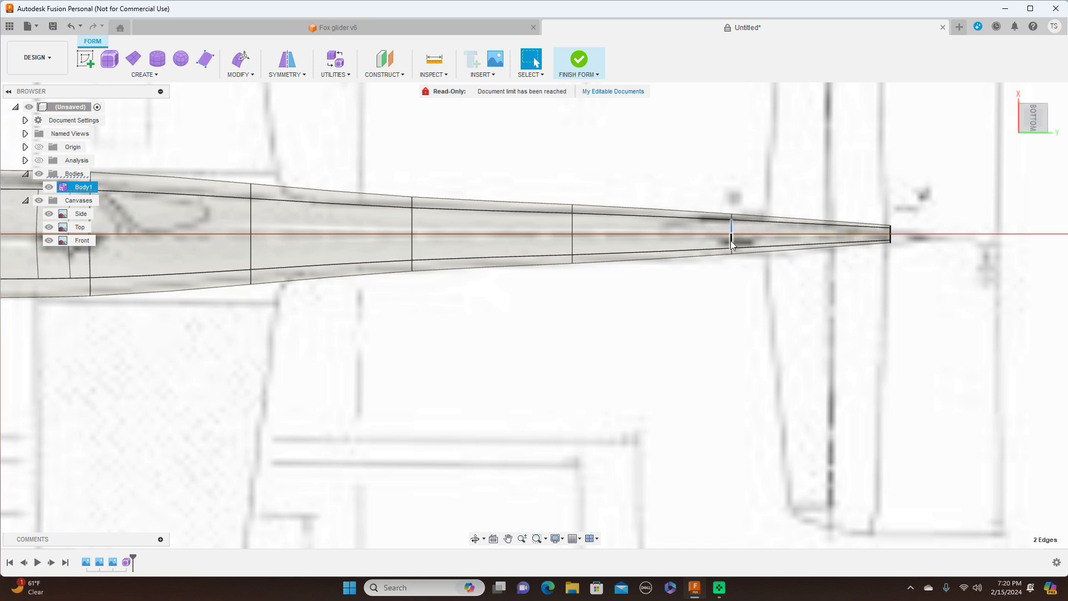
click(251, 75)
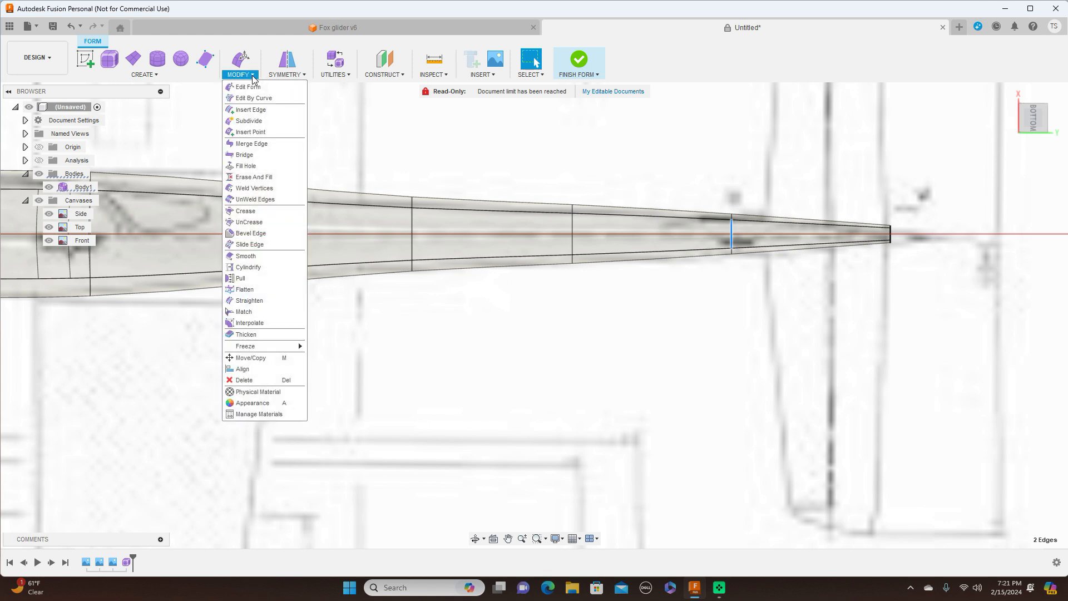
click(254, 112)
drag(705, 227, 664, 225)
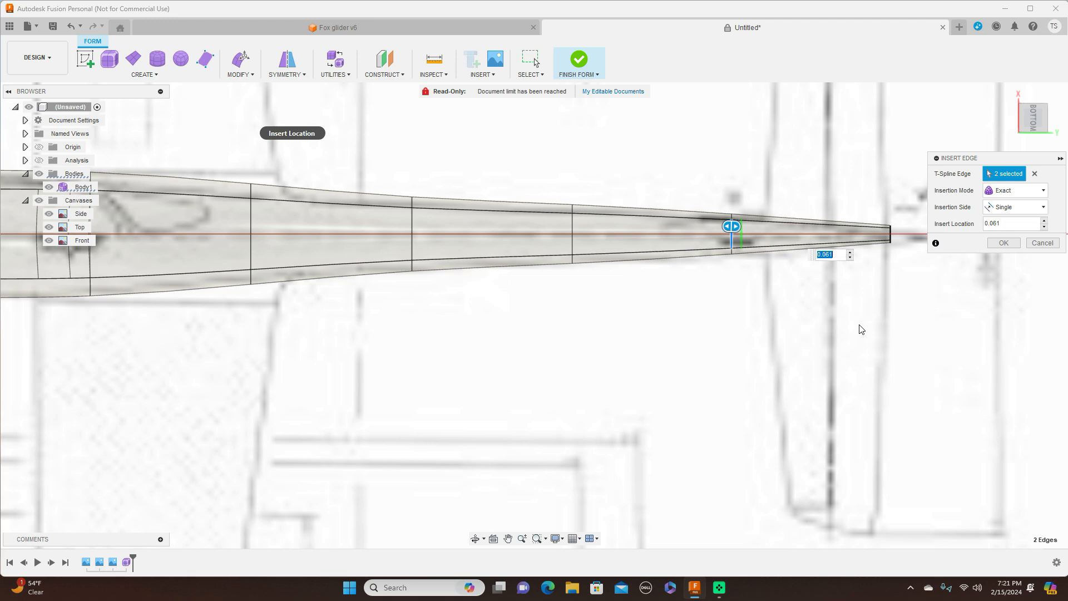
scroll(857, 333, up, 3)
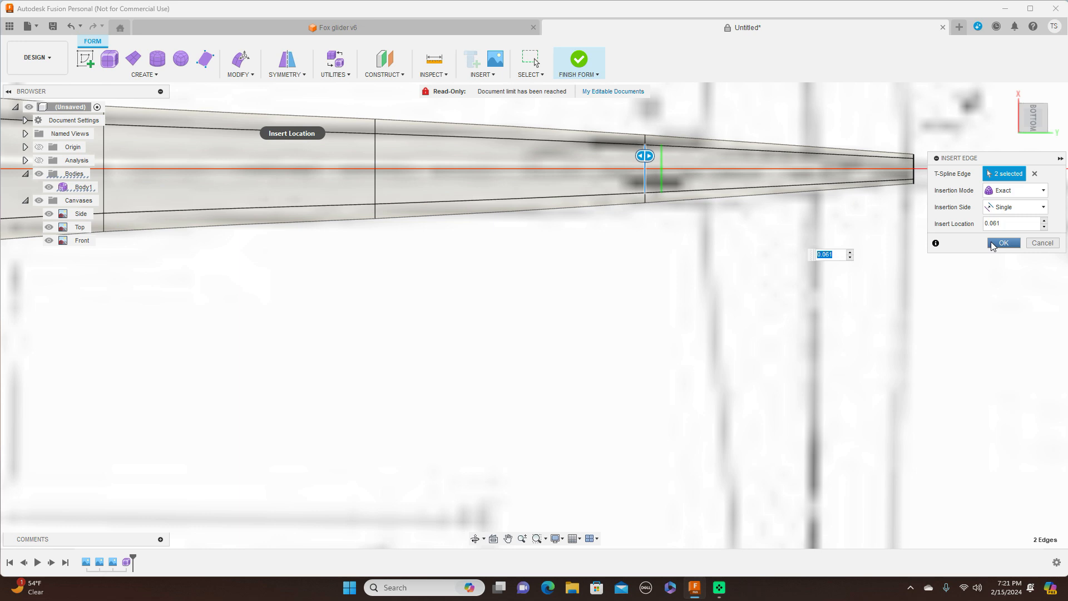
click(1002, 243)
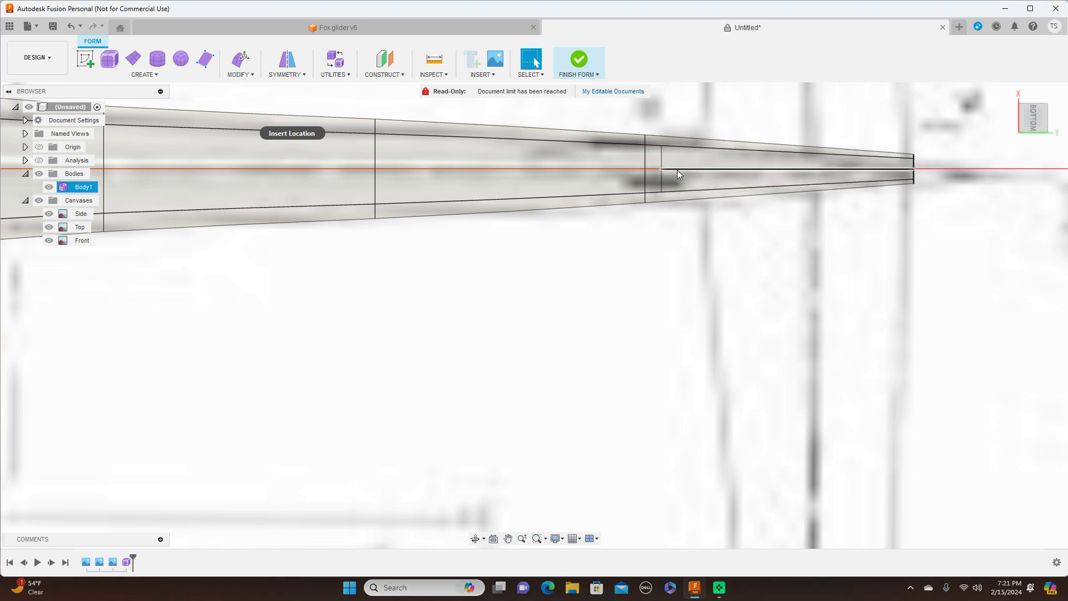
- Insert a second edge aft of the two new tail-wheel edges, with Exact mode, Single side and location 0.074
click(661, 161)
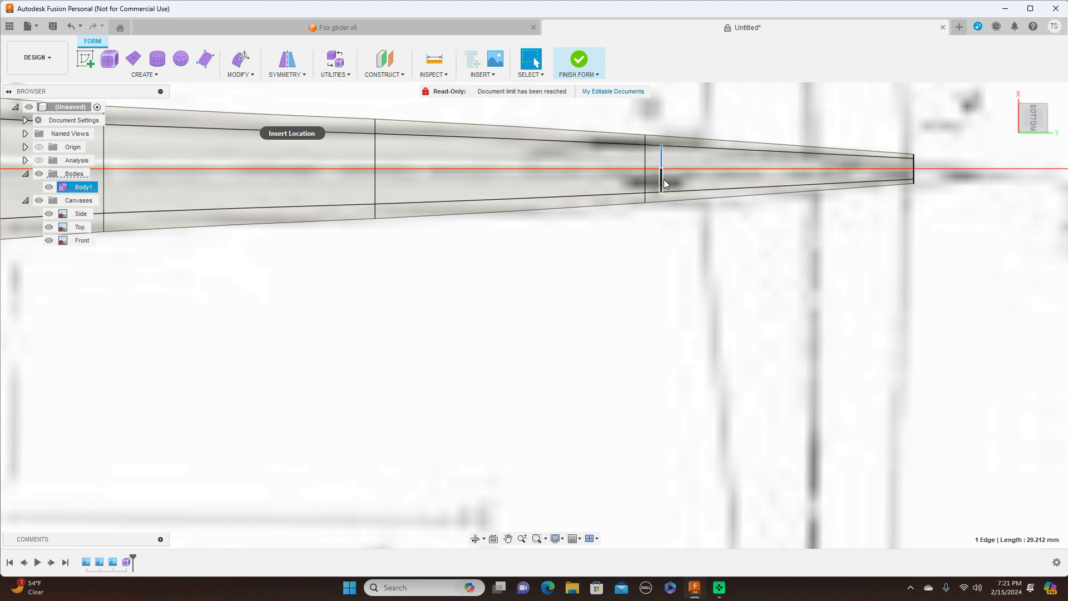
shift+click(663, 179)
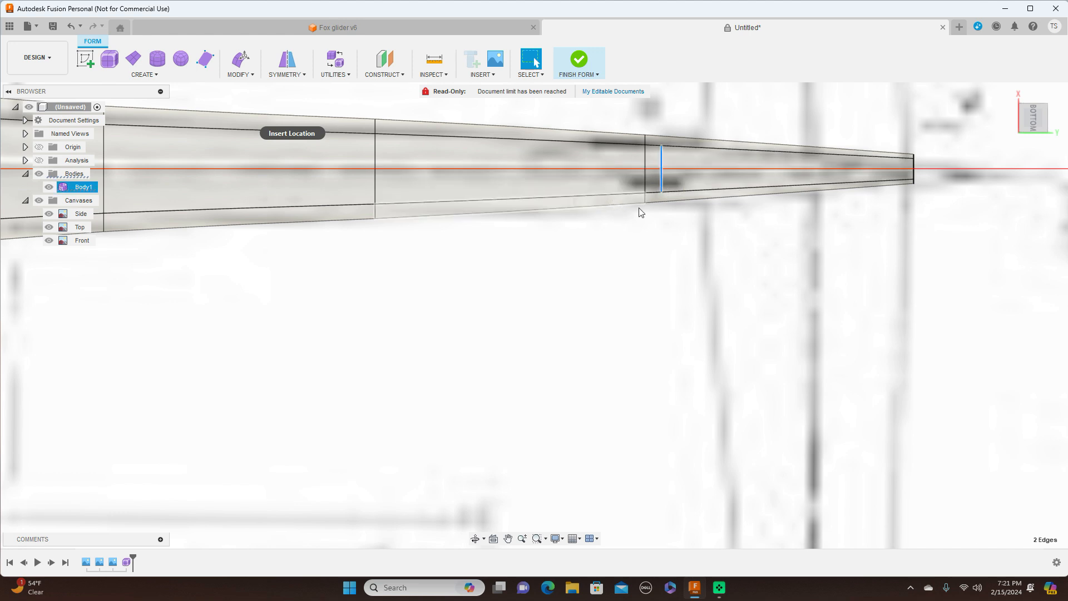
click(255, 74)
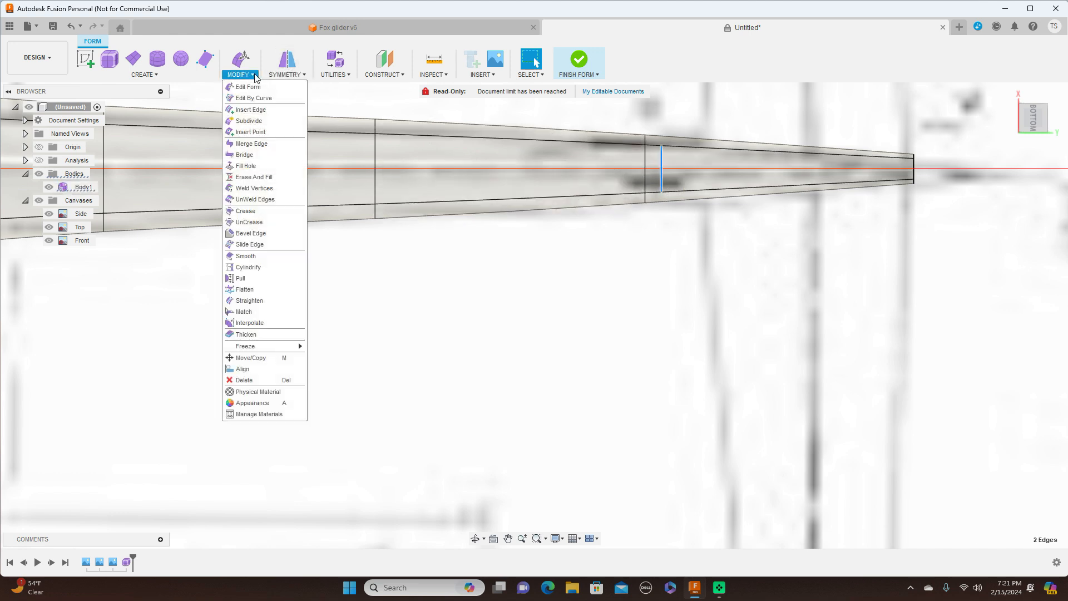
click(255, 110)
drag(629, 156, 554, 151)
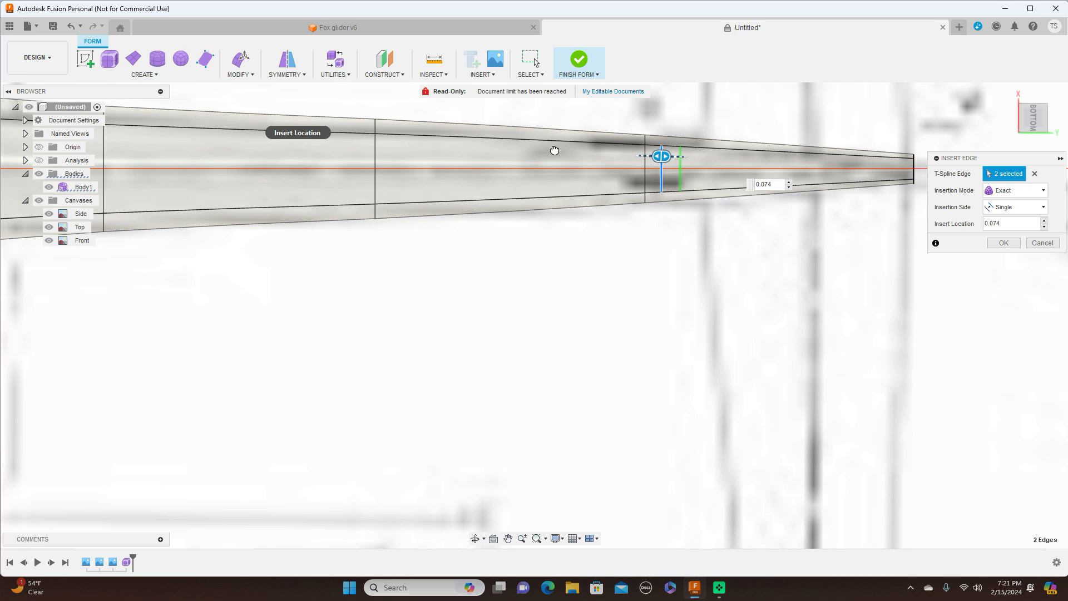
click(1001, 243)
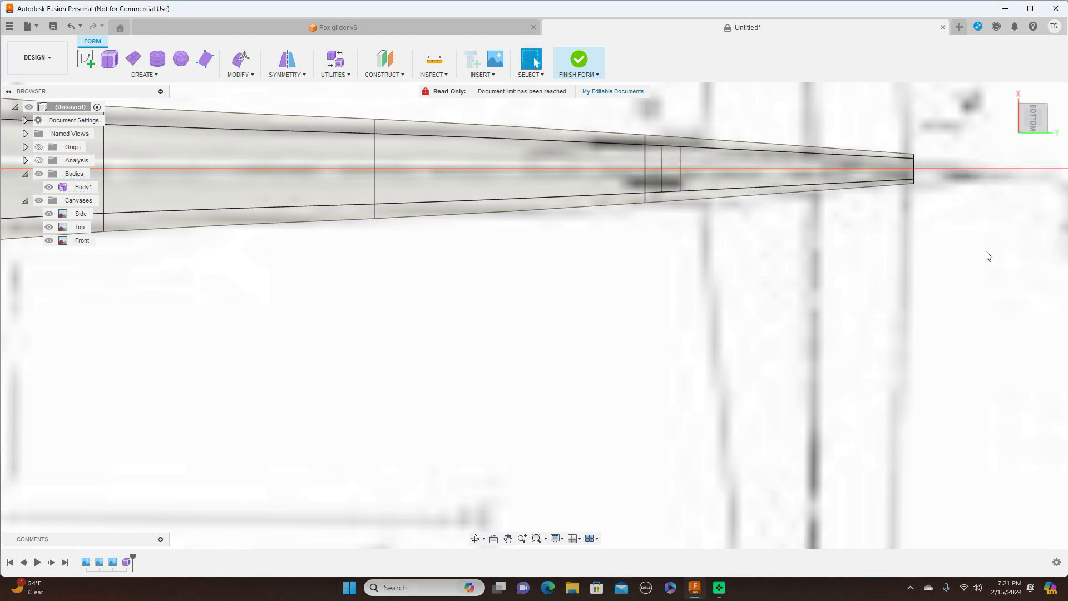
- Move the centreline vertex of the first inserted tail-wheel edge down about 36 mm in the right view to form the bulge
click(661, 169)
right_click(663, 174)
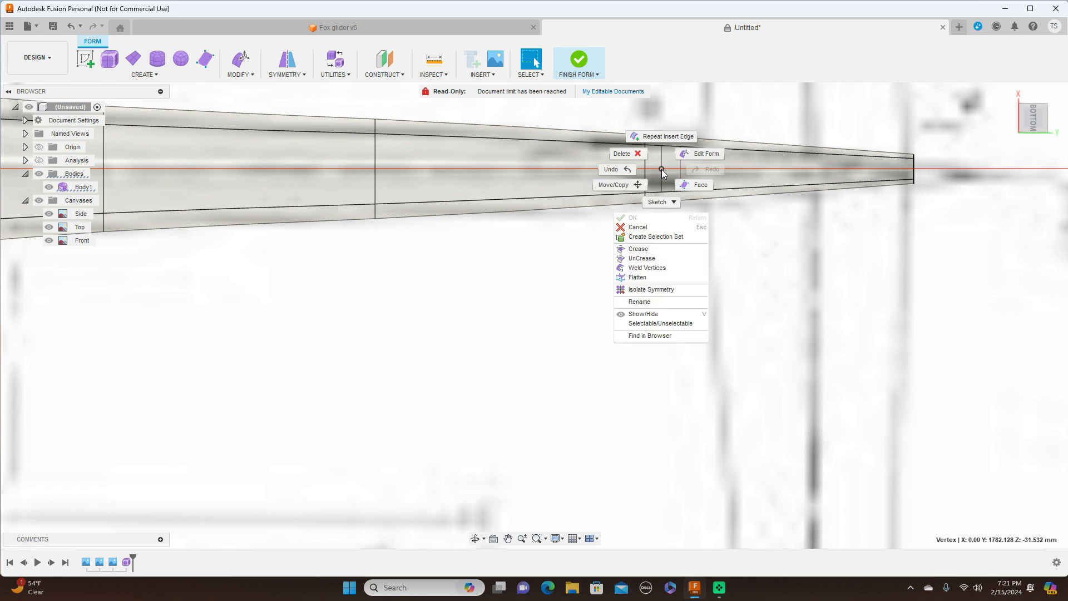
click(700, 161)
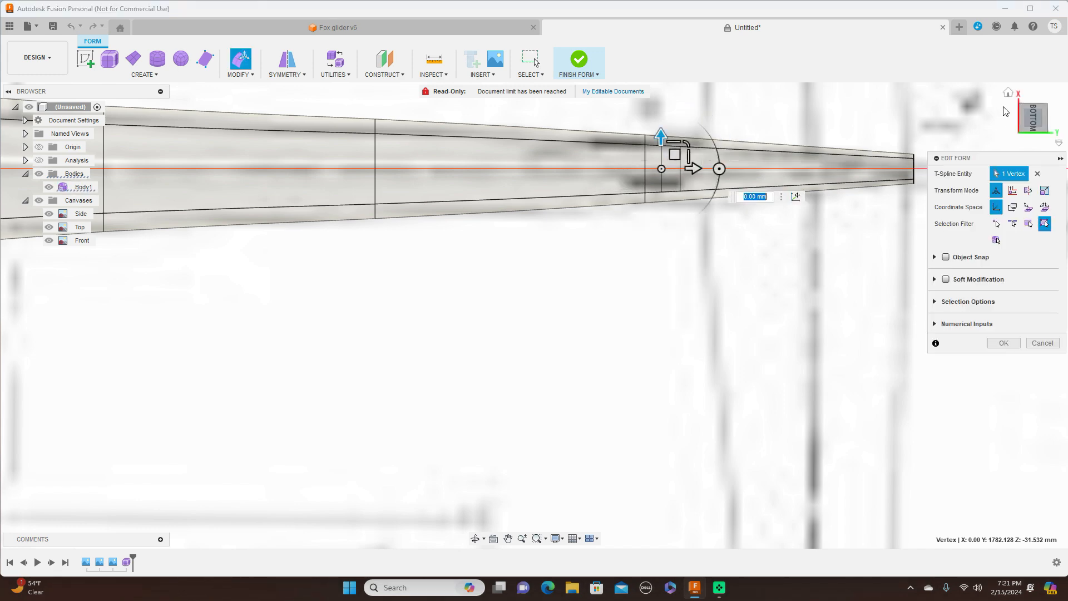
click(1033, 103)
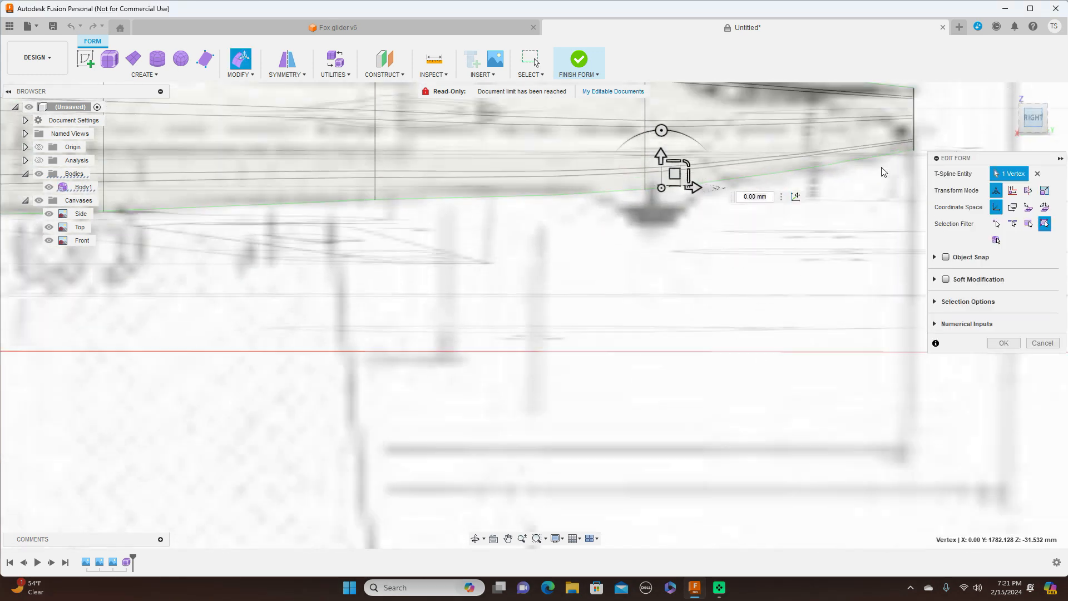
drag(675, 178, 674, 225)
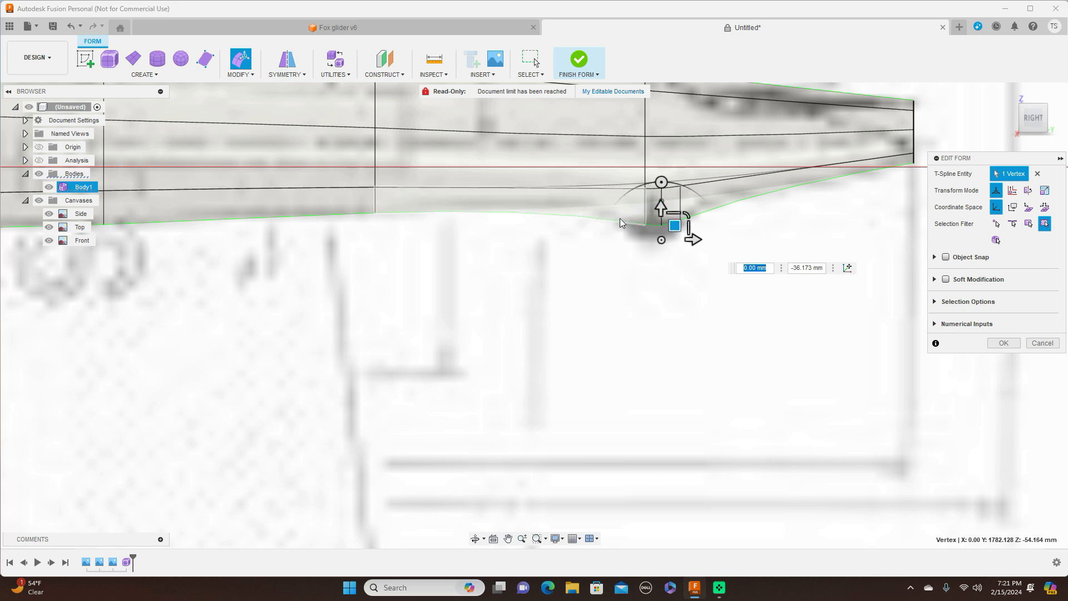
- Rotate the bottom edge ahead of the tail-wheel bulge 10 degrees and raise it about 8.8 mm, then raise the next edge forward about 4.1 mm
click(540, 214)
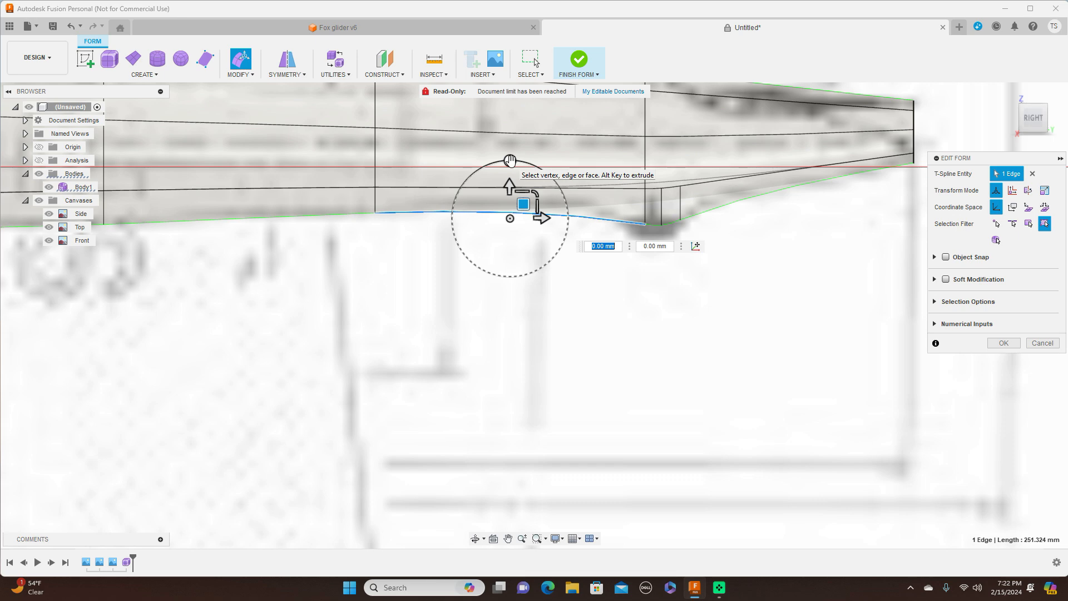
drag(510, 161, 503, 162)
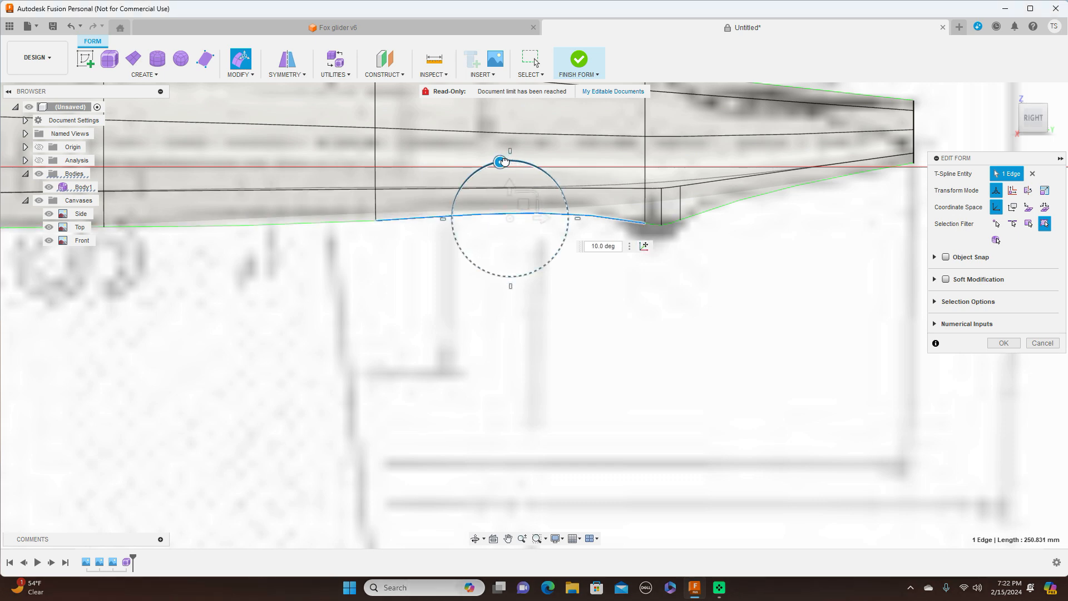
drag(523, 204, 523, 195)
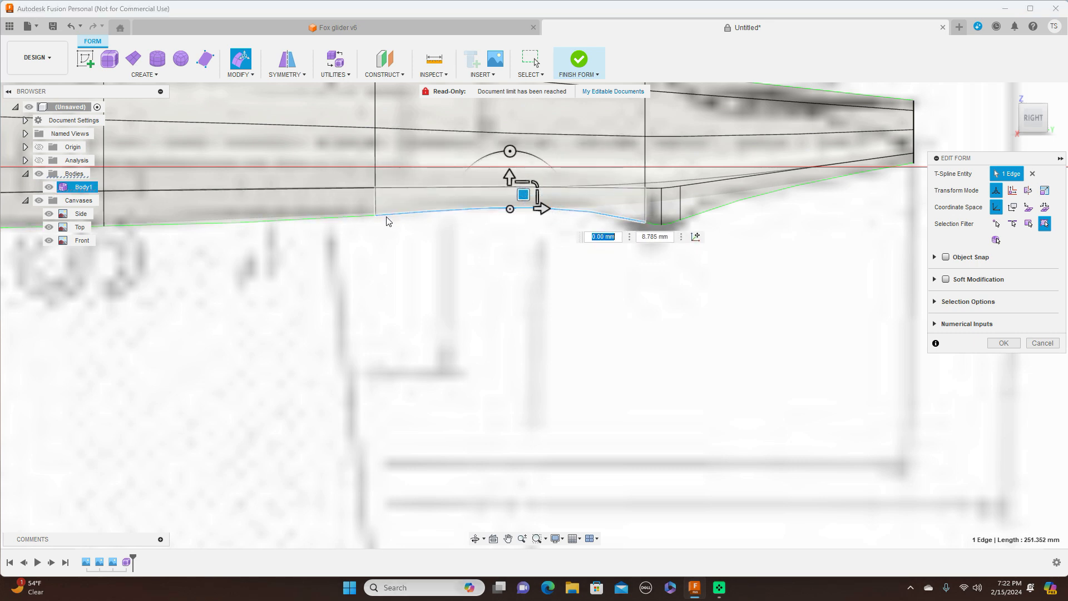
click(285, 216)
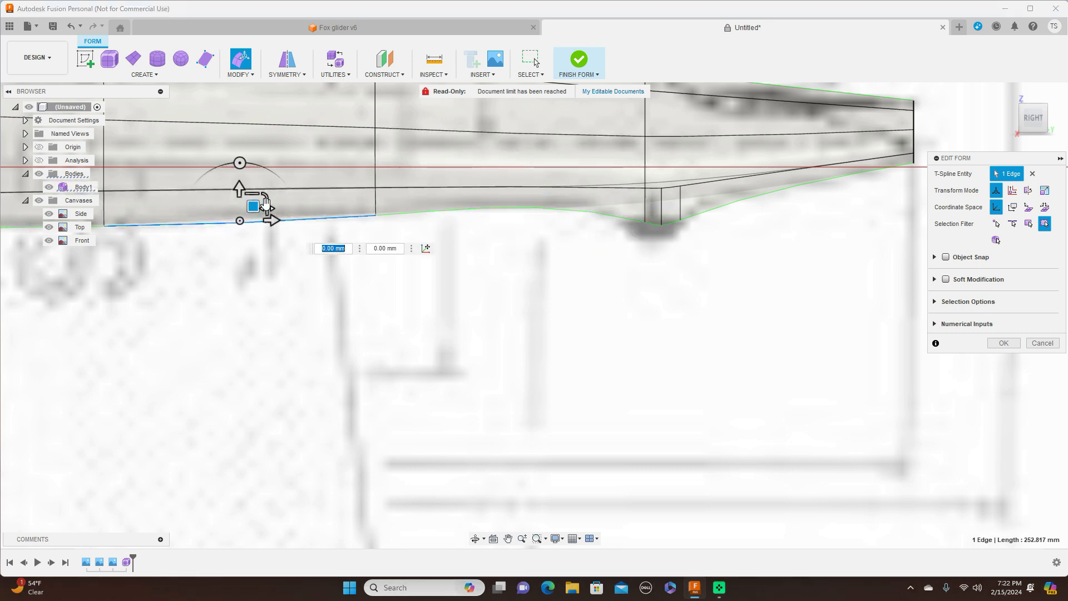
drag(253, 205, 253, 200)
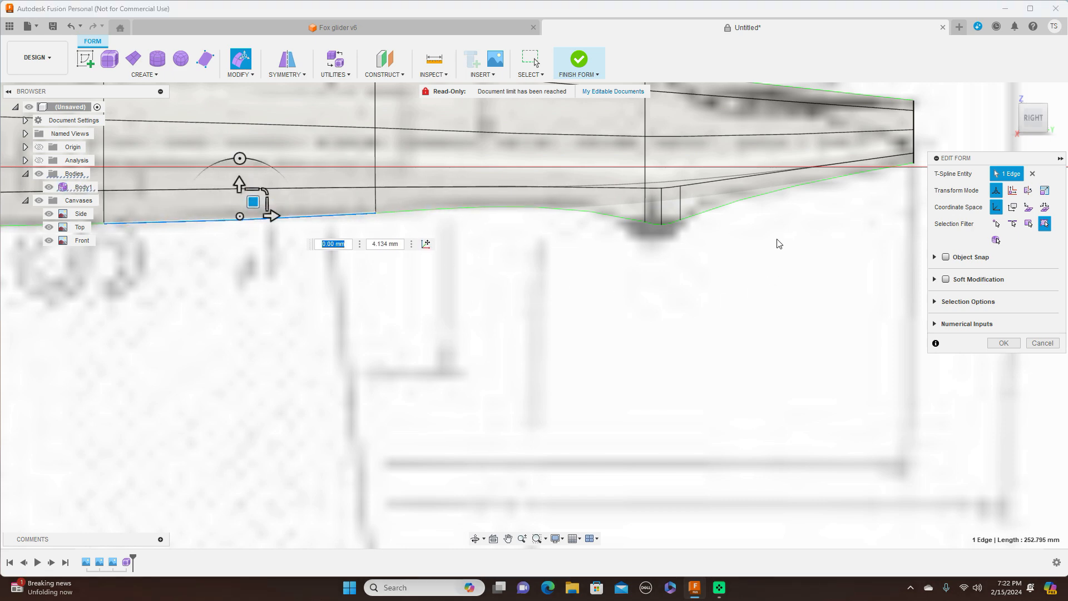
- Rotate the bottom edge behind the tail-wheel bulge -5 degrees and shift it about 14.5 mm forward and 3.6 mm up
click(745, 204)
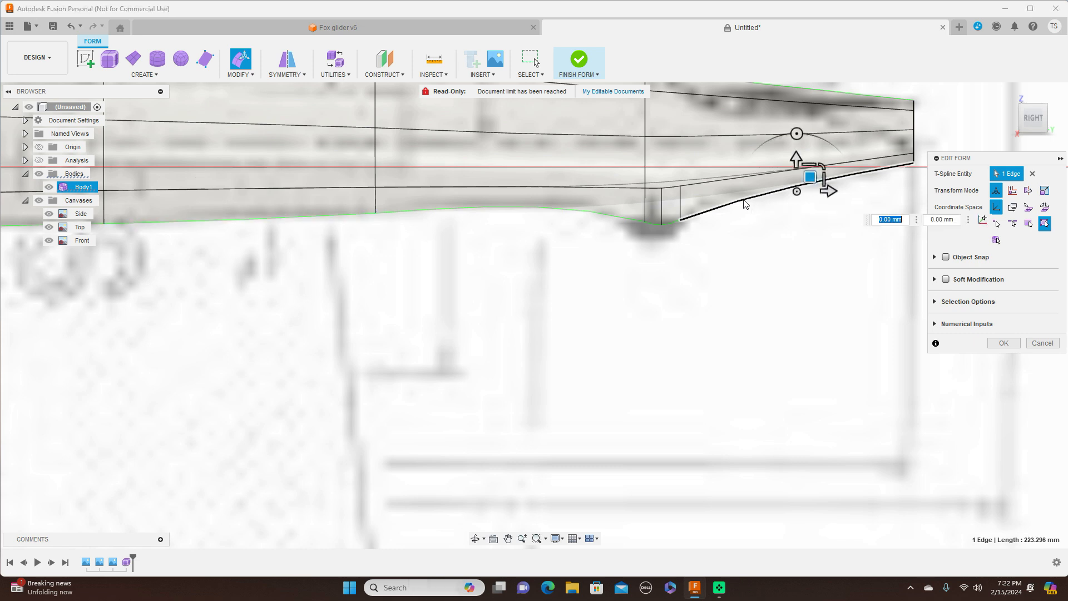
click(797, 133)
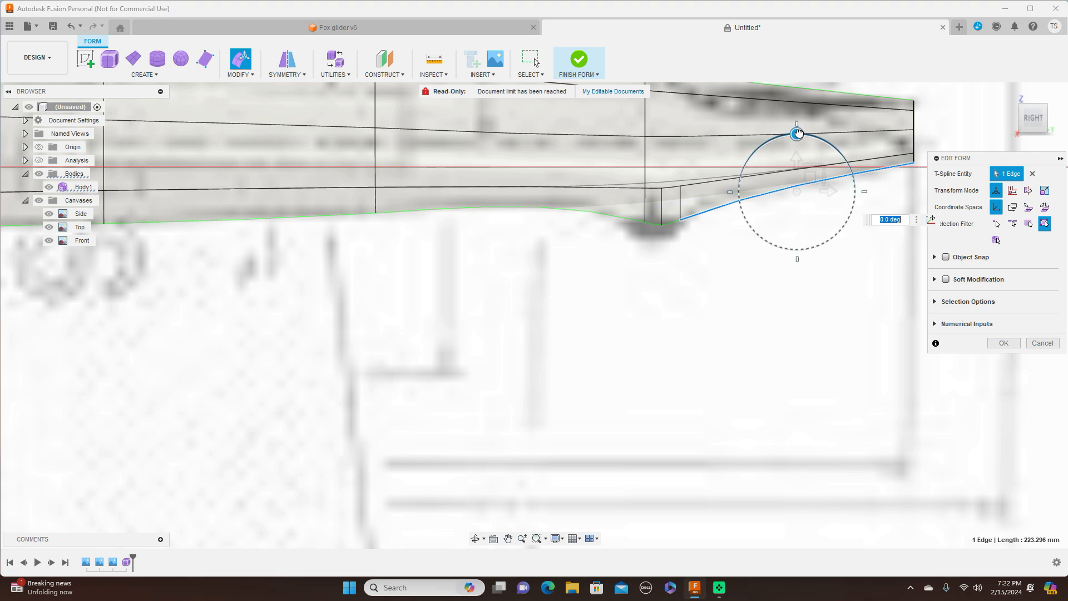
drag(800, 132, 803, 132)
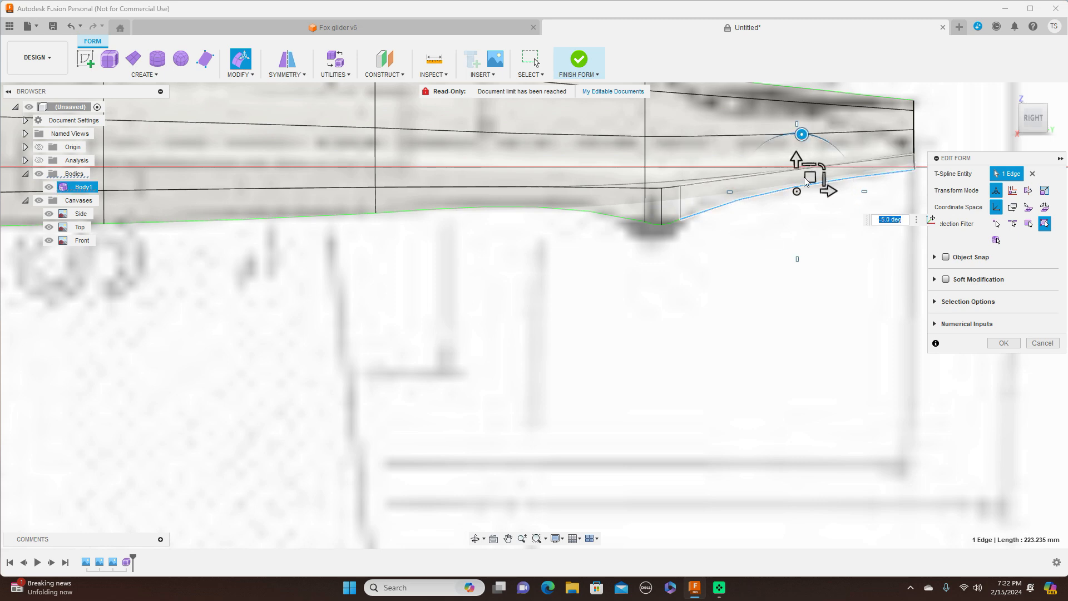
drag(808, 177, 792, 173)
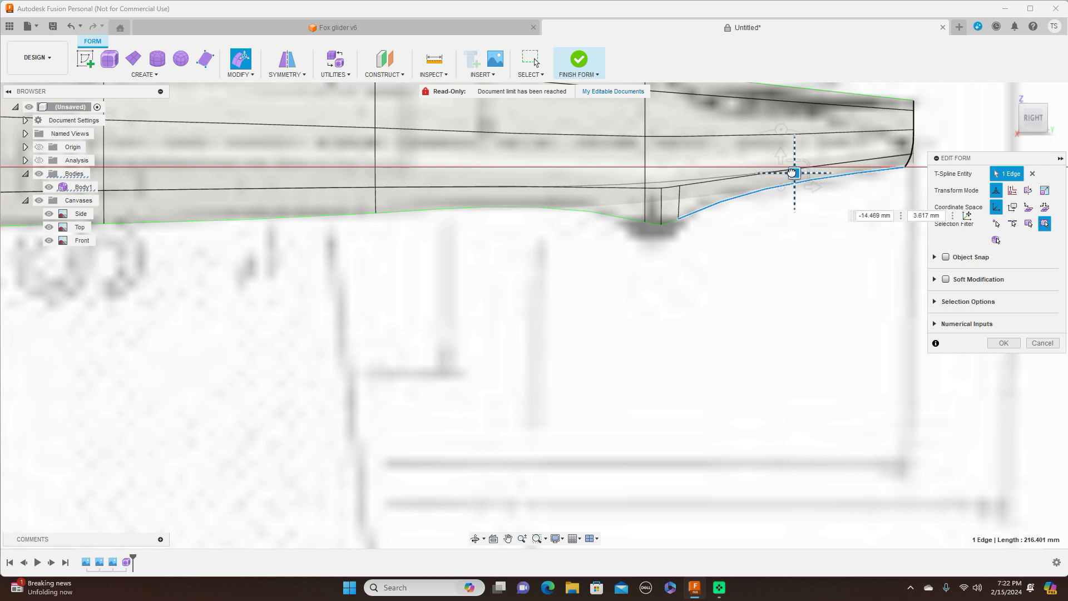
- Rotate the short lower edge at the tail end 40 degrees and move it about 3.1 mm aft to straighten the end
click(910, 161)
drag(908, 104, 871, 117)
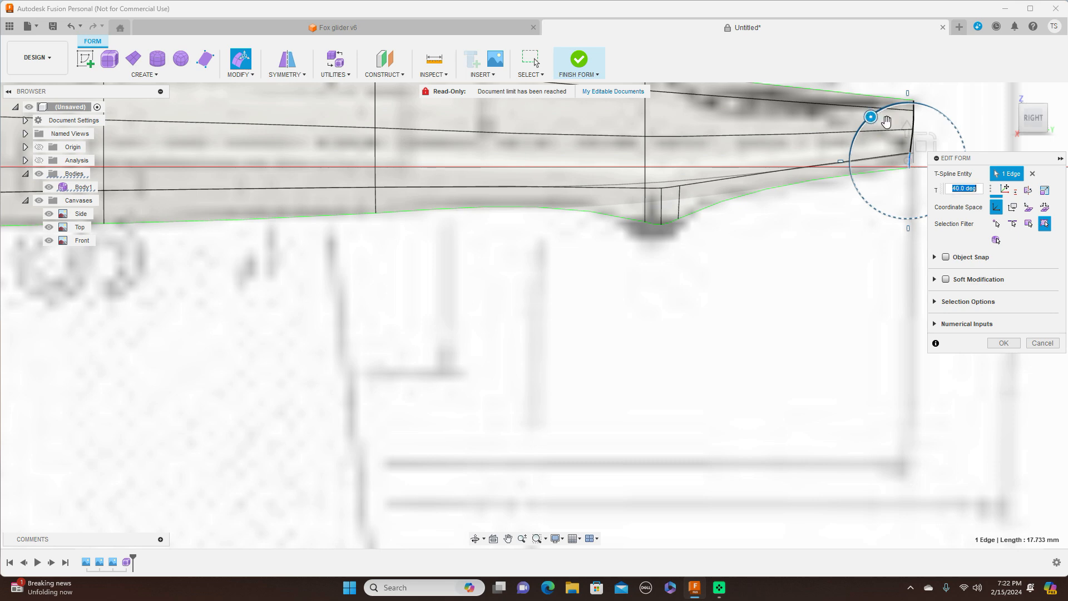
drag(922, 146, 926, 145)
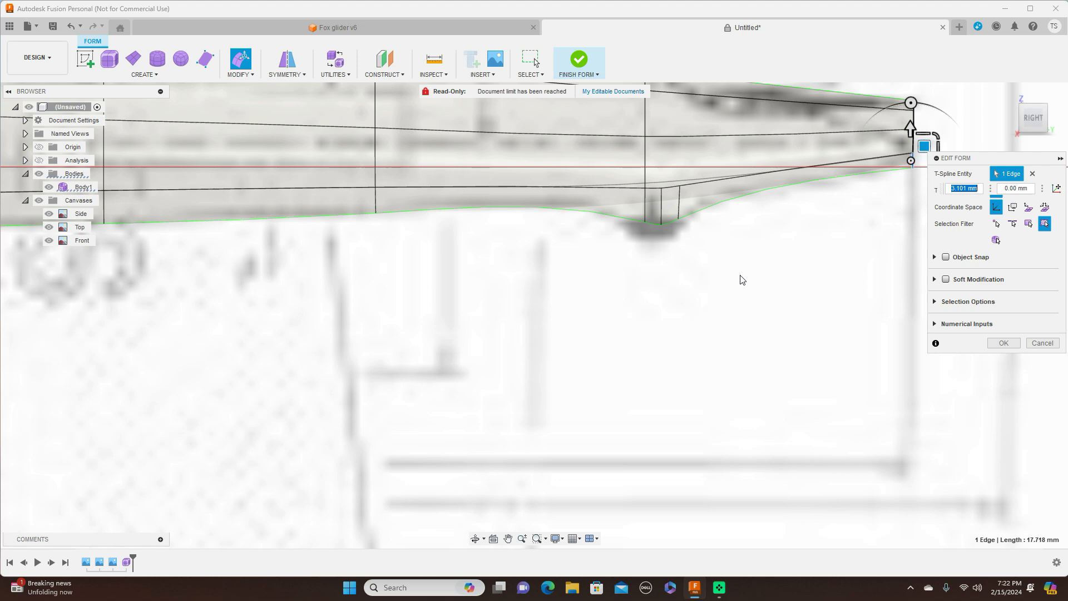
scroll(746, 282, down, 4)
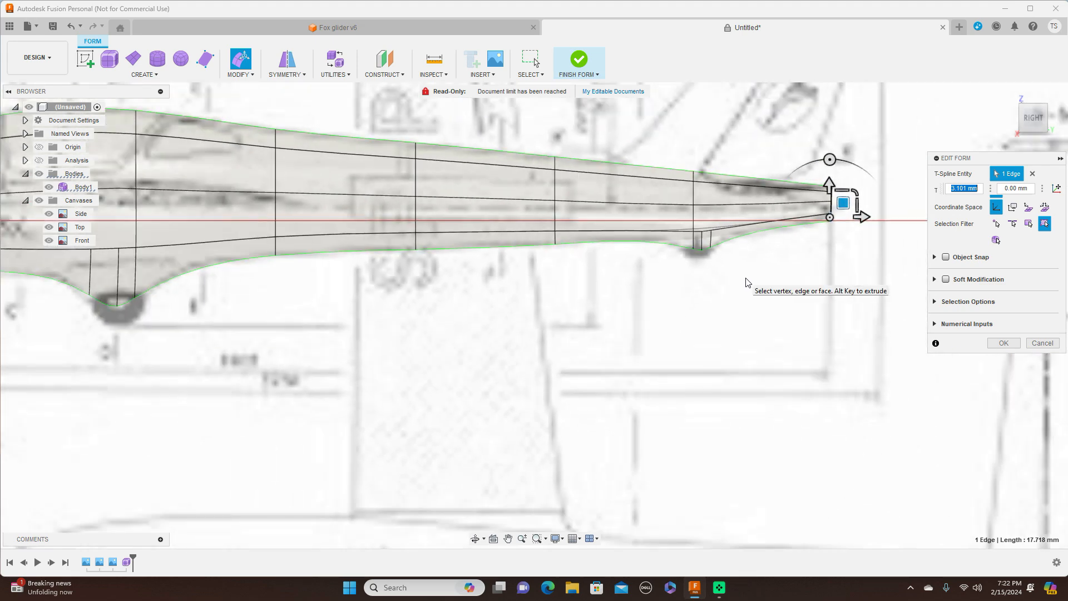
click(999, 344)
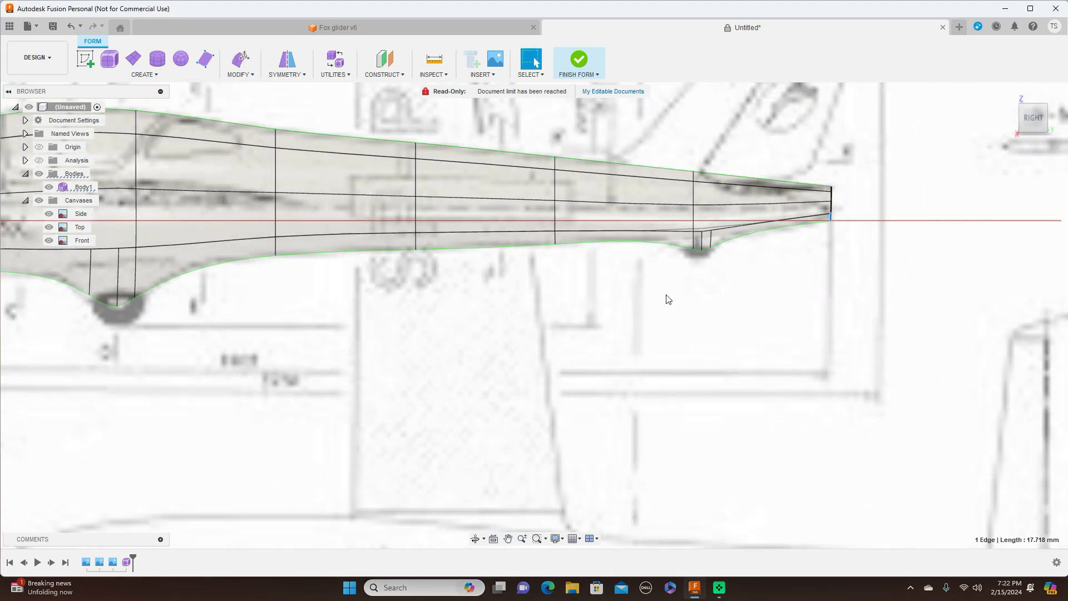
- Raise the side vertex above the tail-wheel bulge about 7.3 mm and finish the form
scroll(700, 272, up, 3)
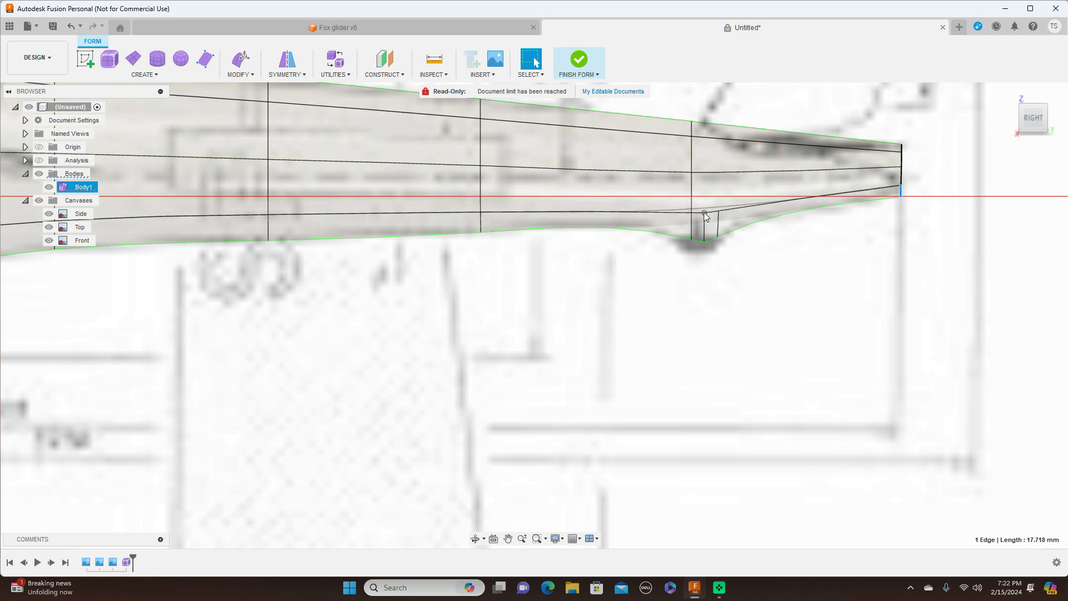
right_click(704, 215)
click(740, 198)
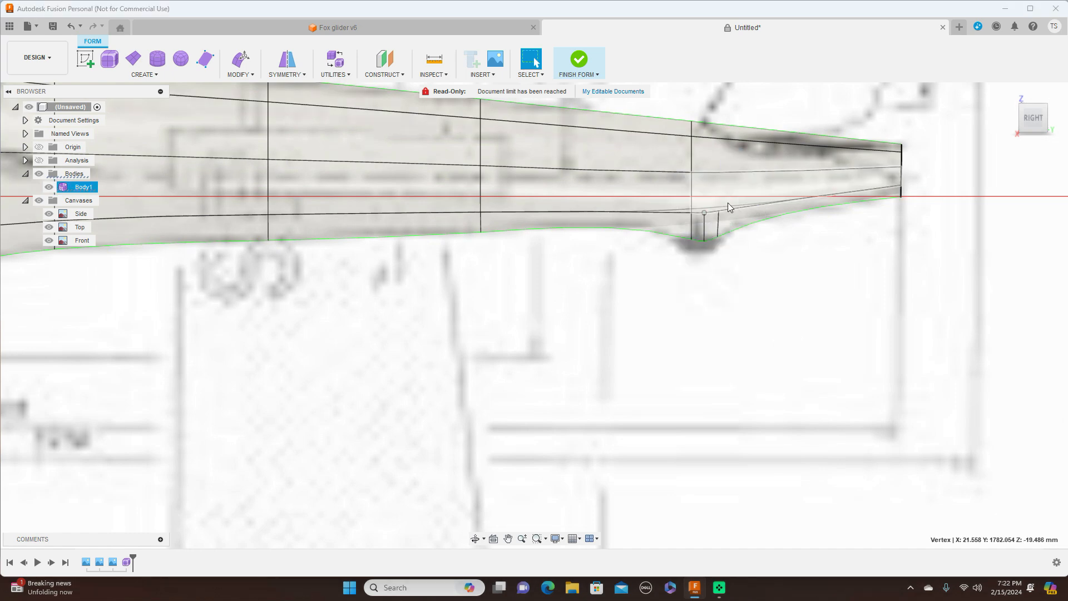
drag(718, 198, 718, 189)
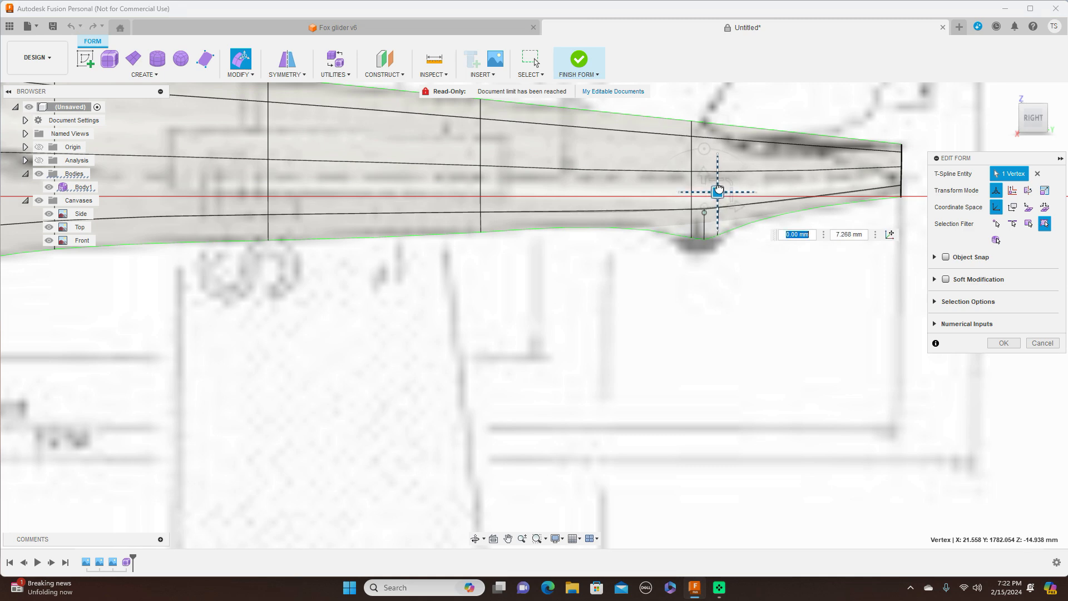
scroll(729, 358, down, 5)
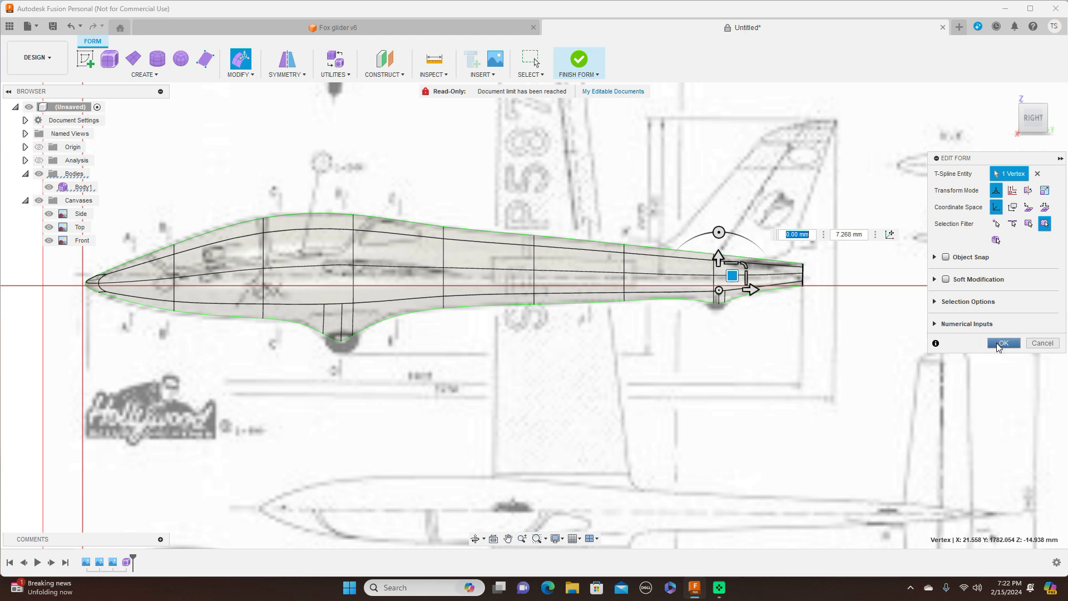
click(1001, 344)
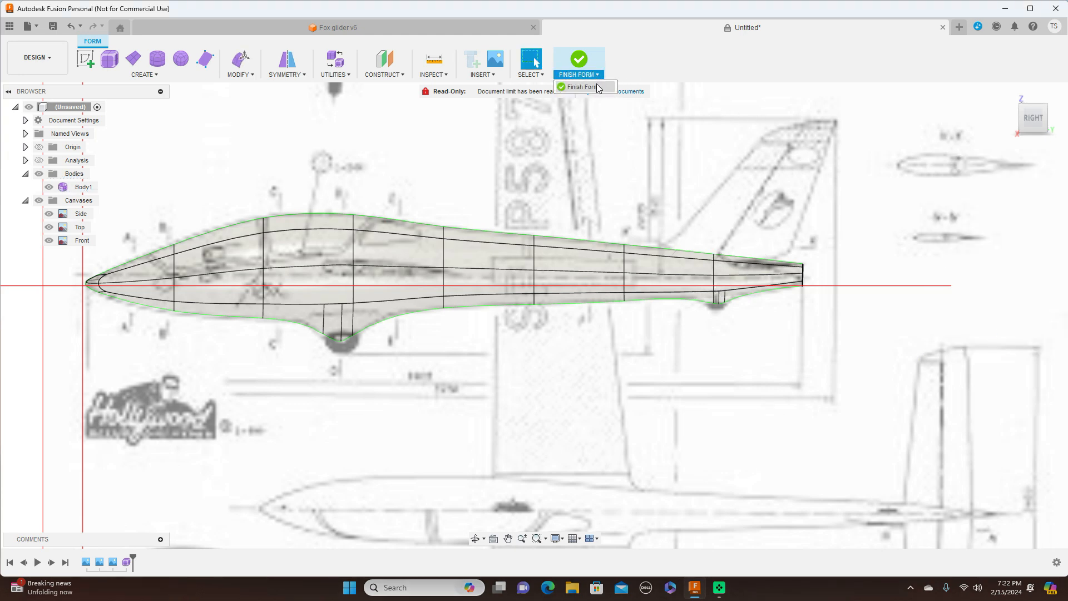
click(579, 61)
scroll(892, 340, down, 2)
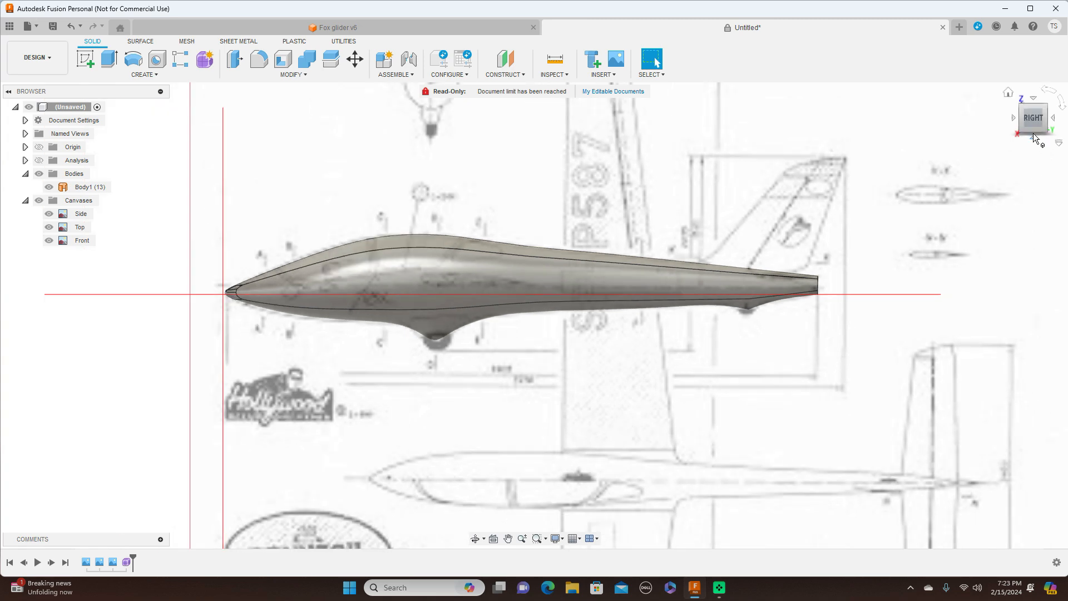
- Hide the reference canvases and inspect the fuselage from below, the side and the front
click(1032, 137)
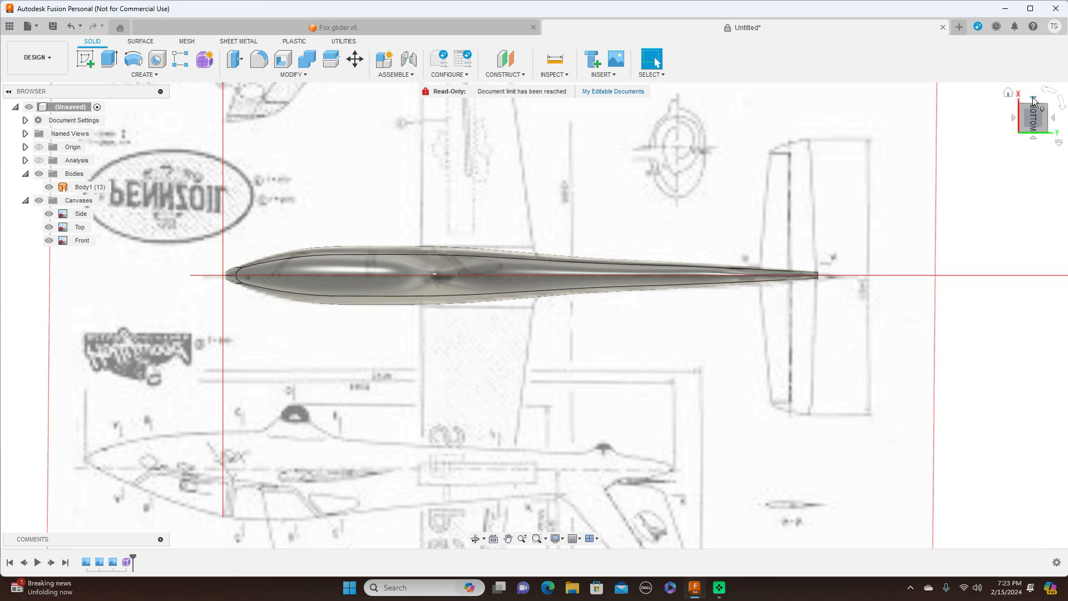
click(1033, 97)
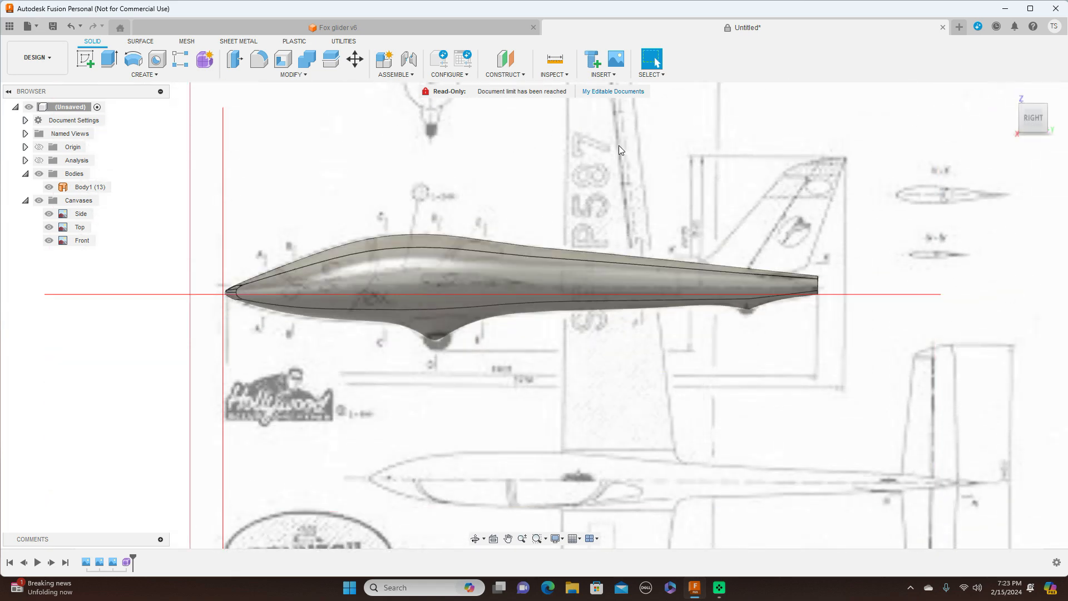
click(38, 201)
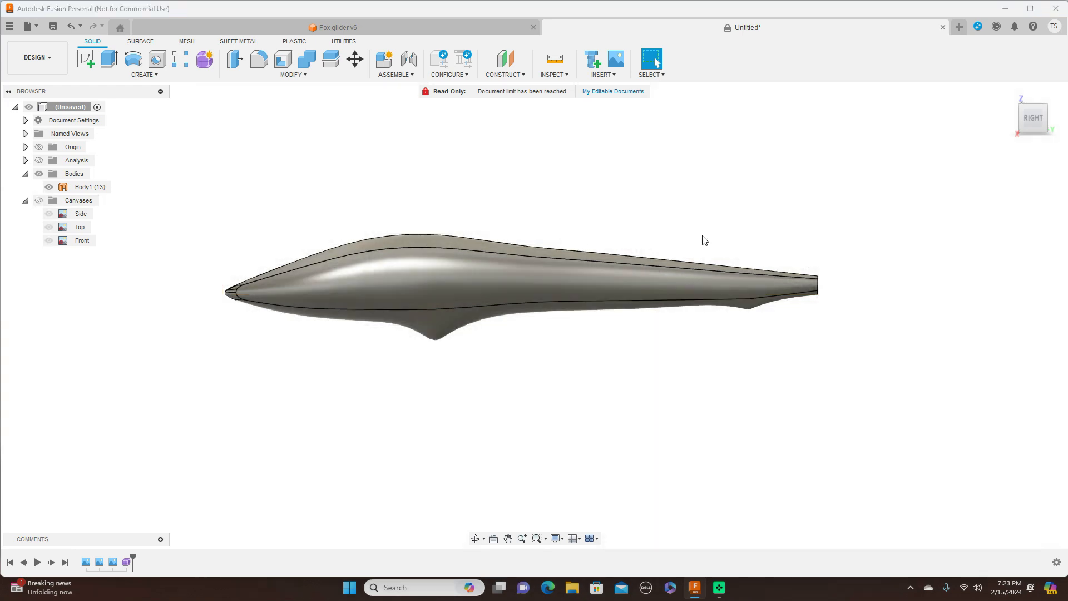
click(1018, 116)
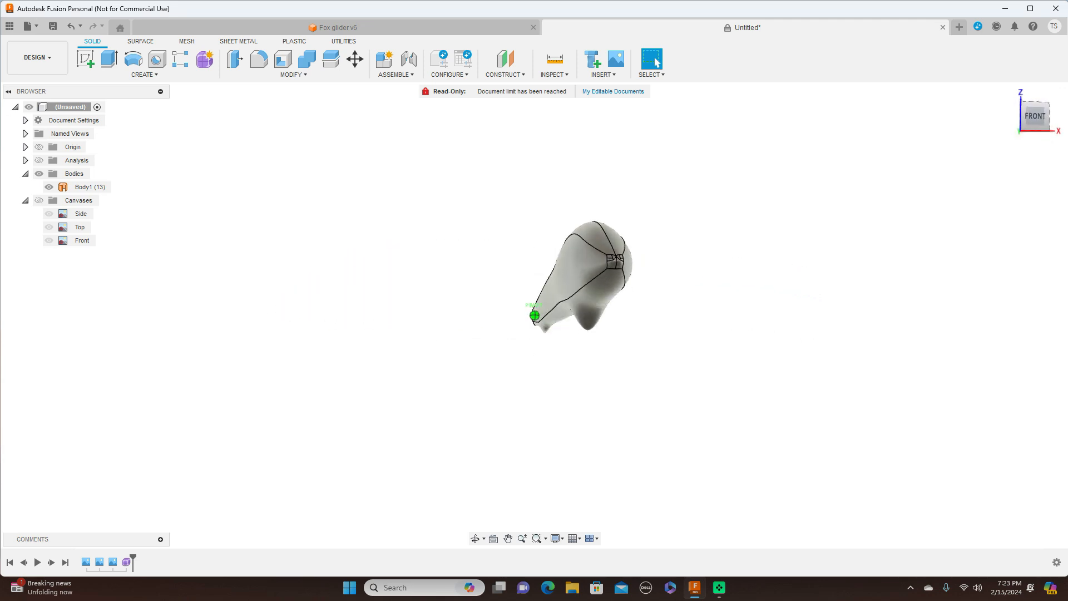
shift+middle_drag(534, 316, 523, 299)
drag(1019, 117, 977, 126)
click(1039, 119)
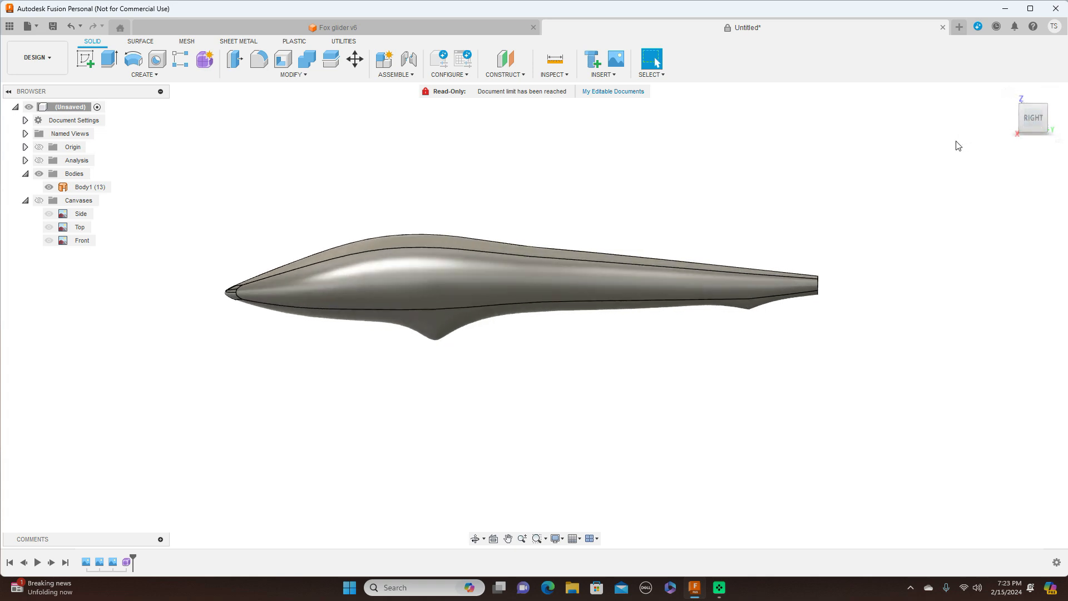
- Check the fuselage surface smoothness from the side with the zebra analysis, and turn the analysis off
click(40, 161)
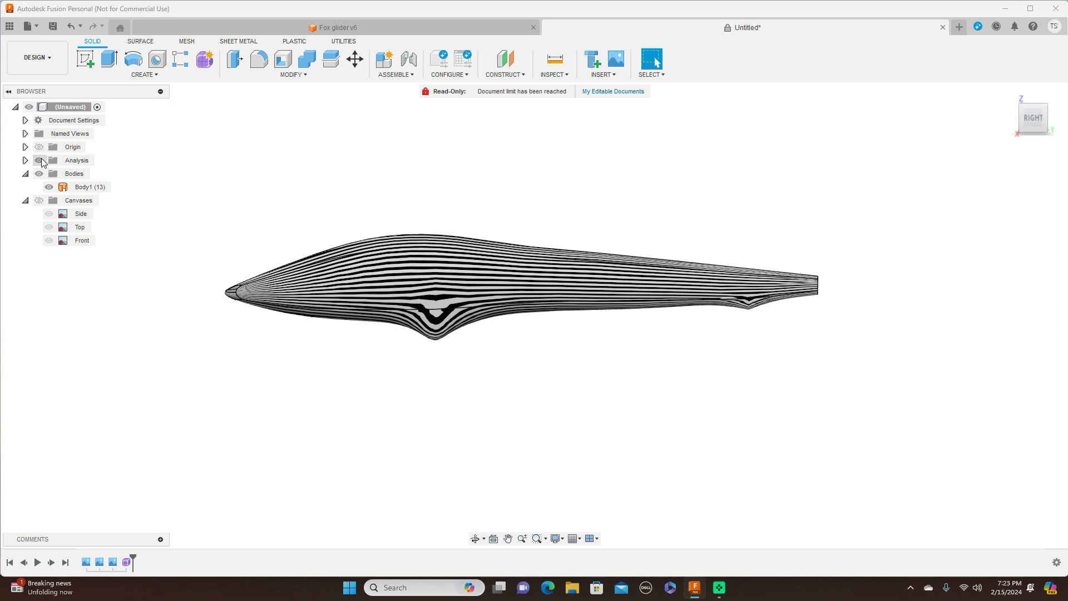
click(601, 287)
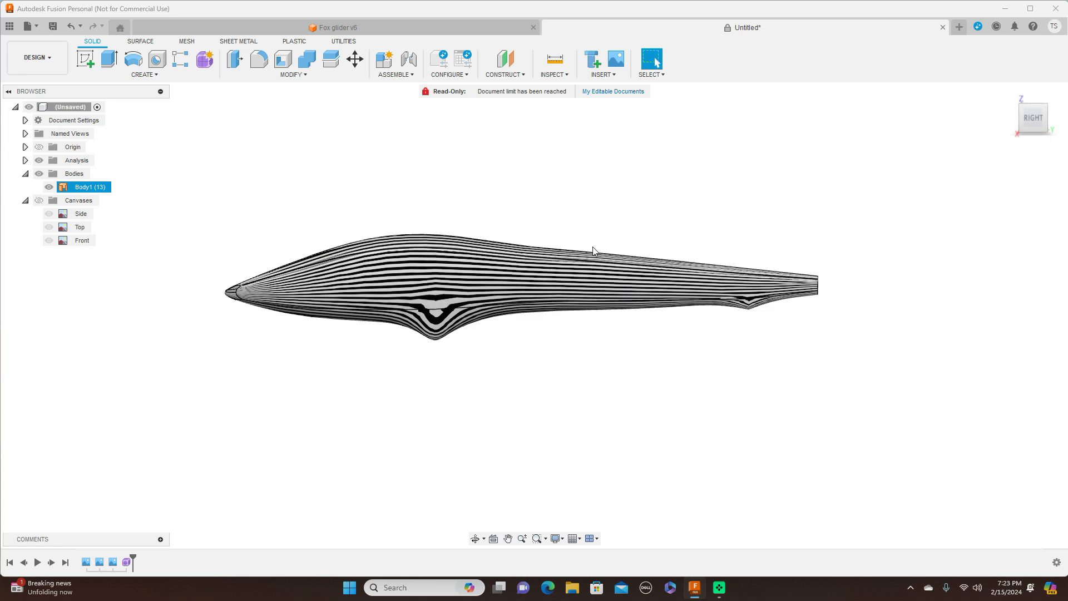
click(888, 255)
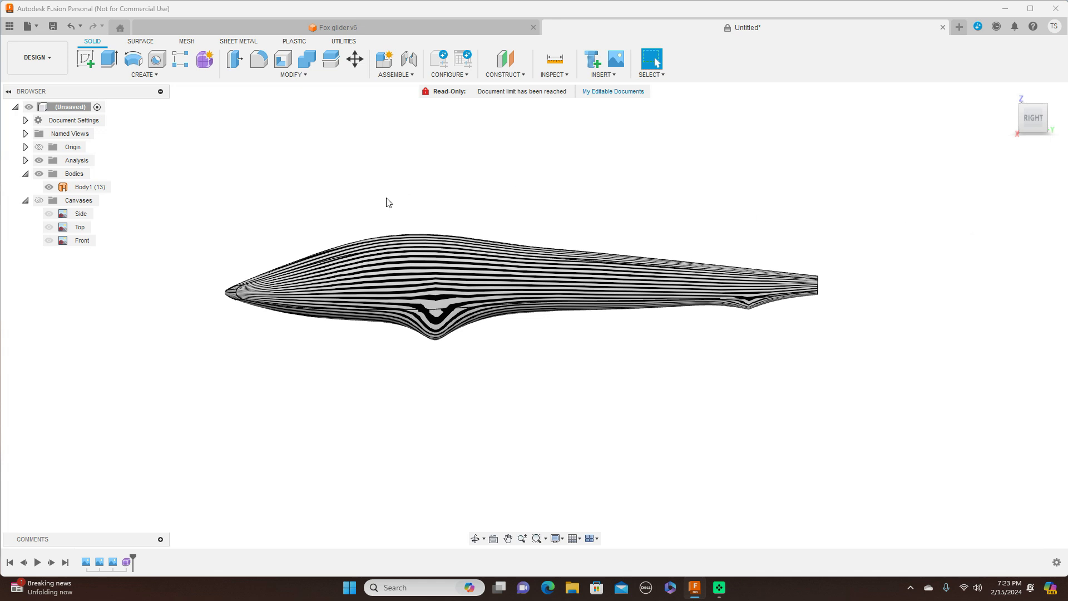
click(39, 160)
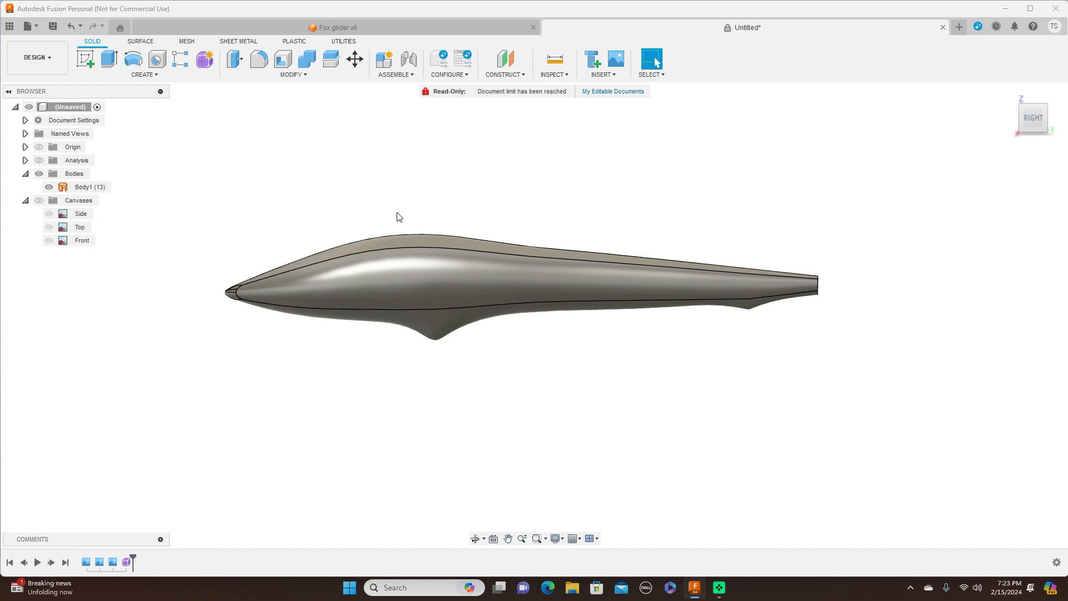
- Show the reference canvases again and compare the fuselage with the side outline
scroll(393, 169, down, 2)
middle_drag(393, 169, 566, 175)
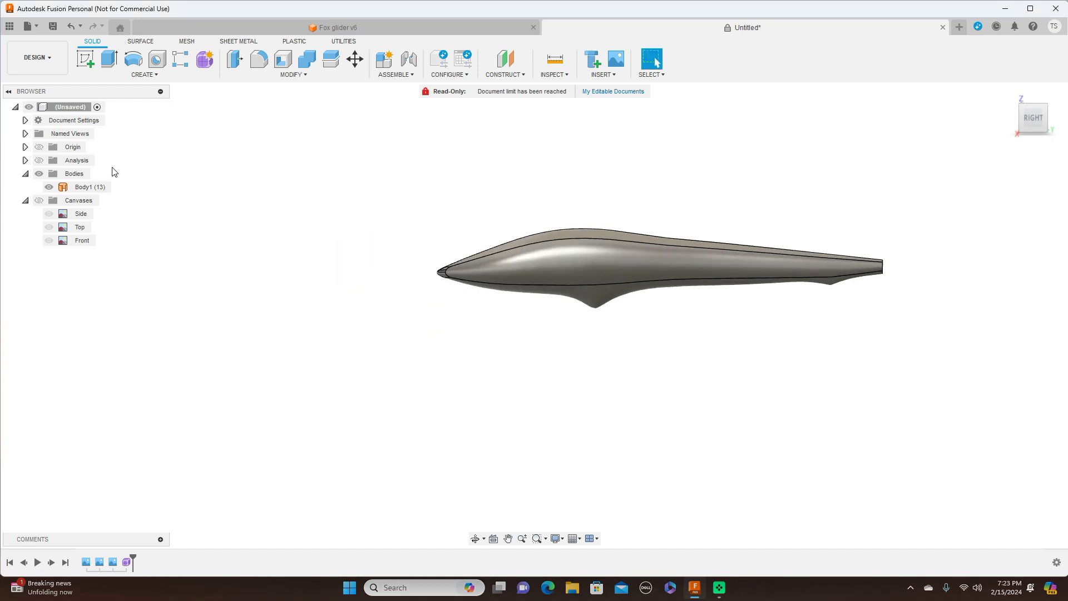
click(39, 200)
scroll(265, 205, up, 1)
middle_drag(698, 166, 463, 157)
scroll(661, 160, down, 1)
scroll(661, 164, down, 1)
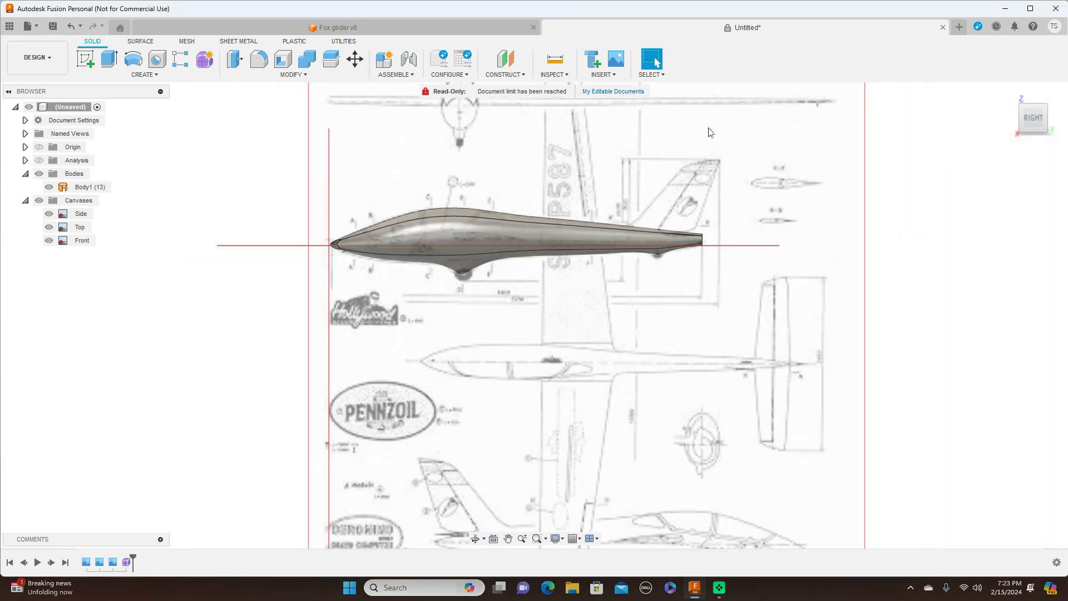
middle_drag(707, 139, 710, 194)
scroll(715, 179, up, 2)
middle_drag(671, 158, 734, 146)
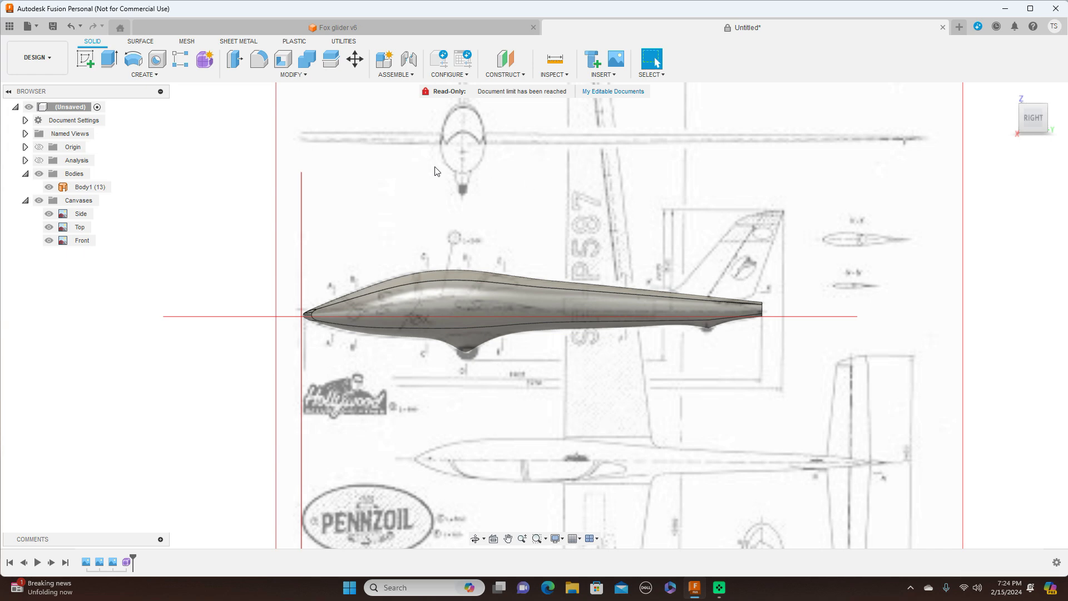
- Show the origin planes and hide the fuselage body so that only the drawings are visible
click(39, 147)
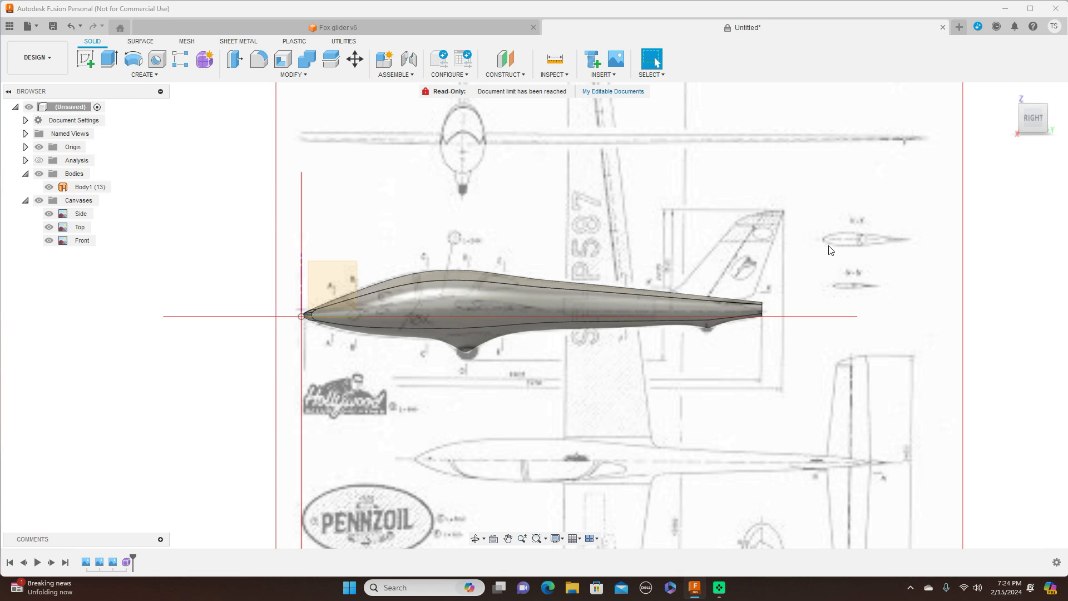
scroll(828, 244, up, 2)
middle_drag(813, 217, 920, 194)
click(514, 284)
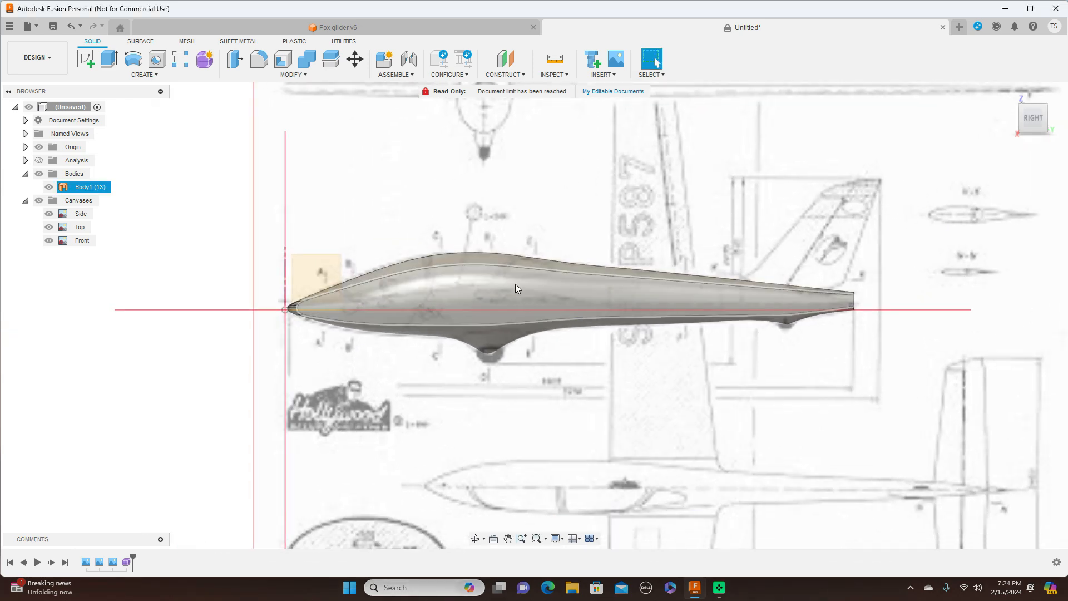
click(62, 174)
click(39, 173)
scroll(551, 340, up, 1)
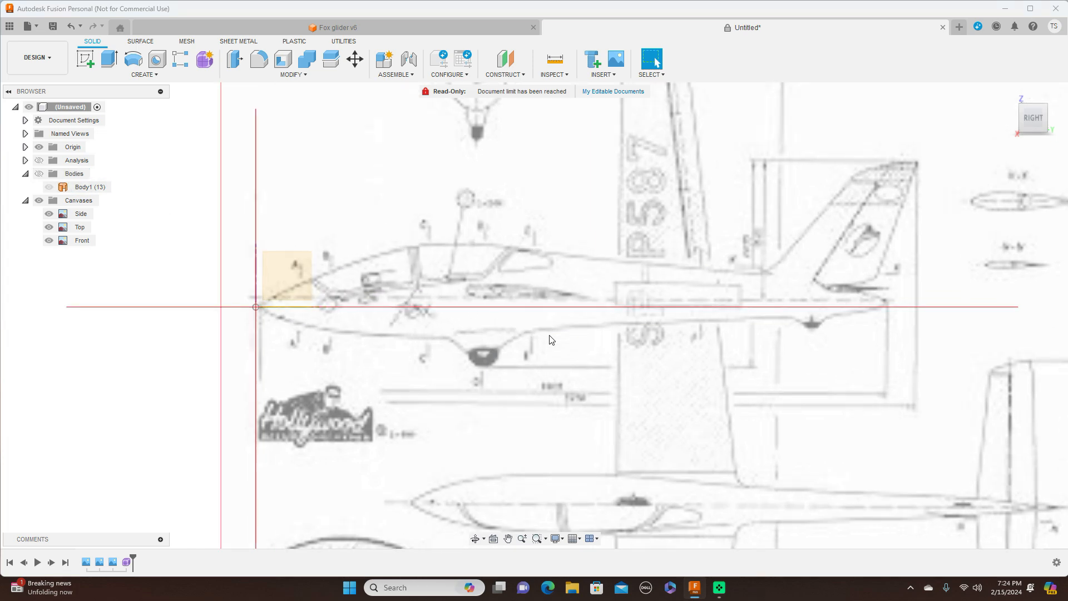
- Sketch a horizontal line about 396 mm long on the YZ plane, running aft from the leading edge of the drawn wing-root airfoil
click(279, 273)
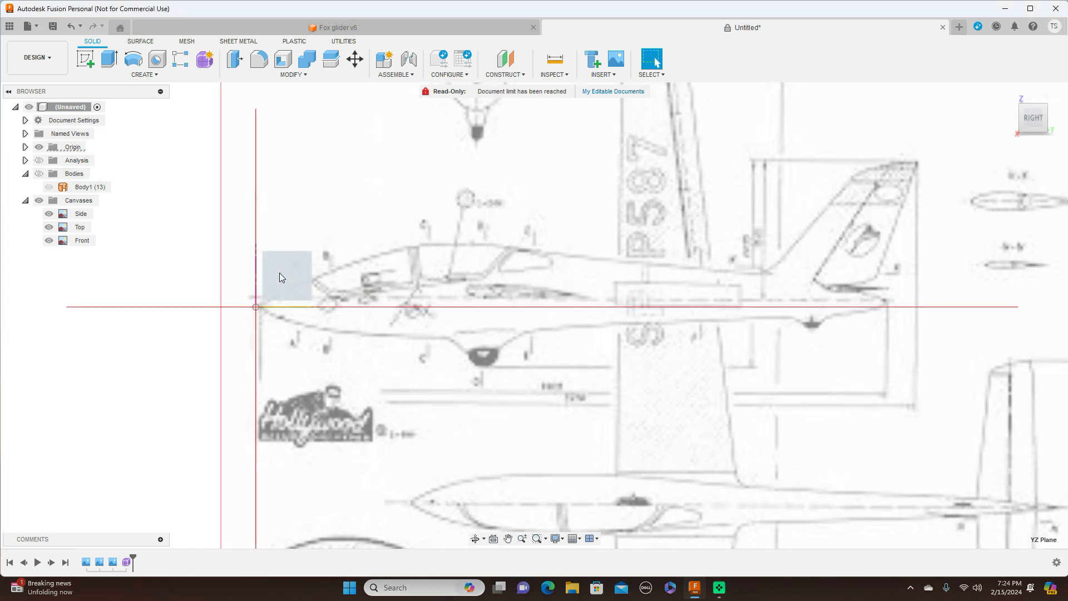
click(86, 59)
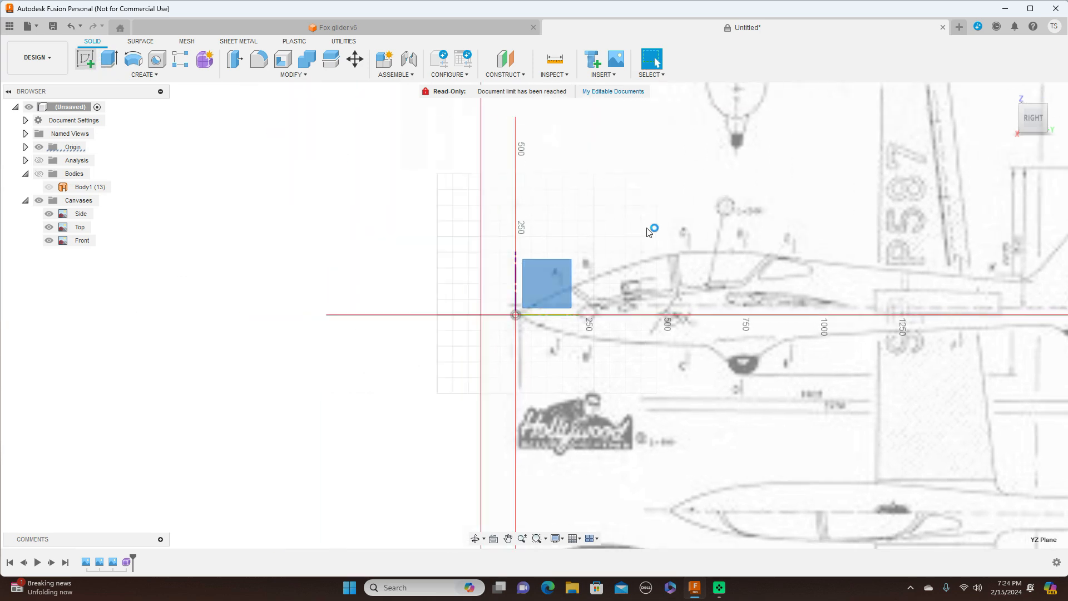
middle_drag(850, 205, 589, 192)
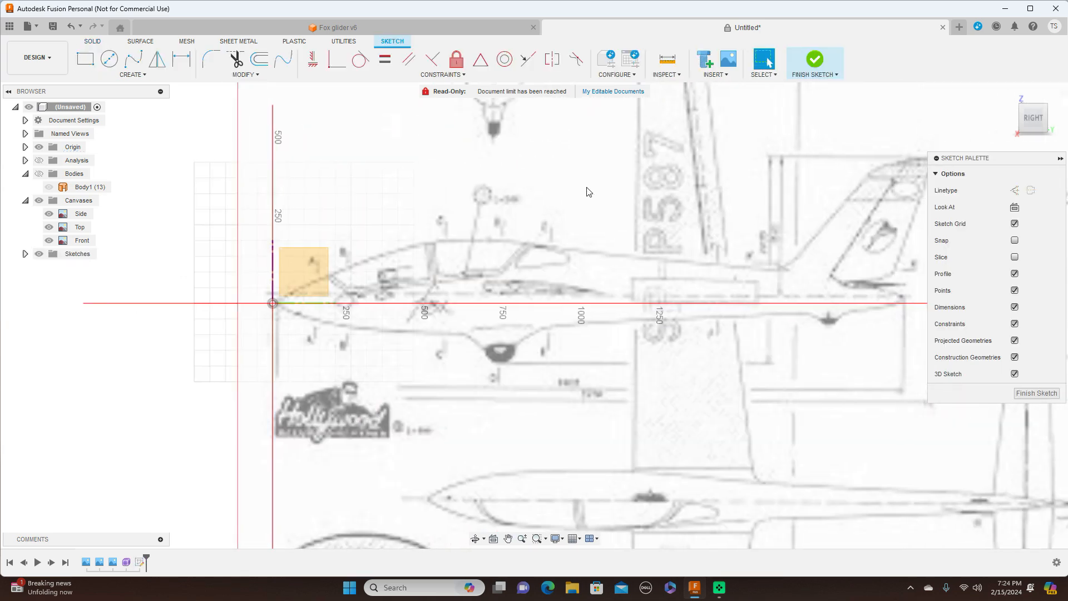
key(l)
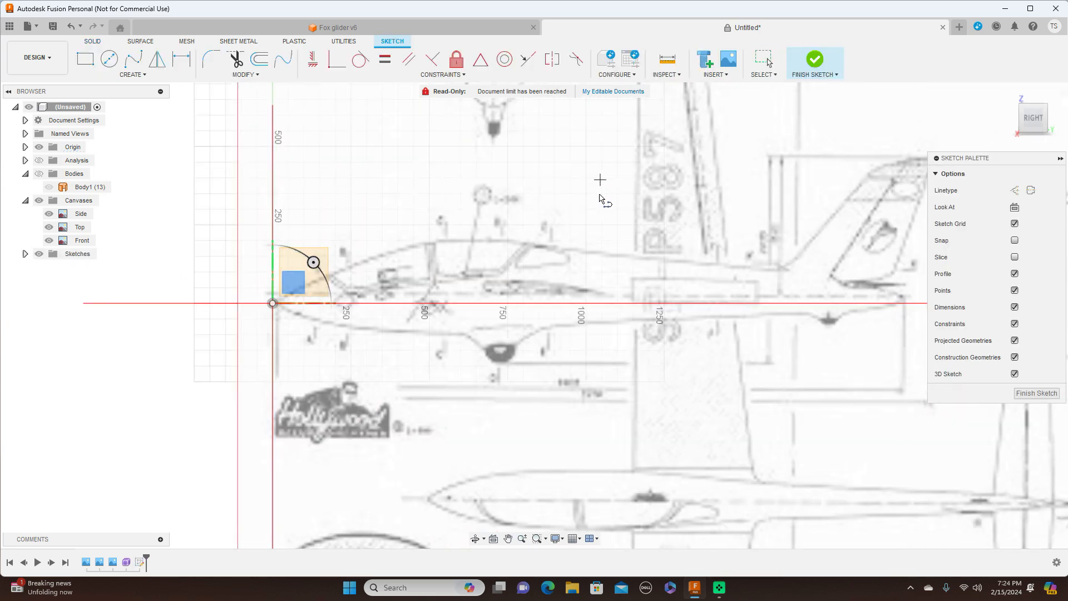
click(483, 289)
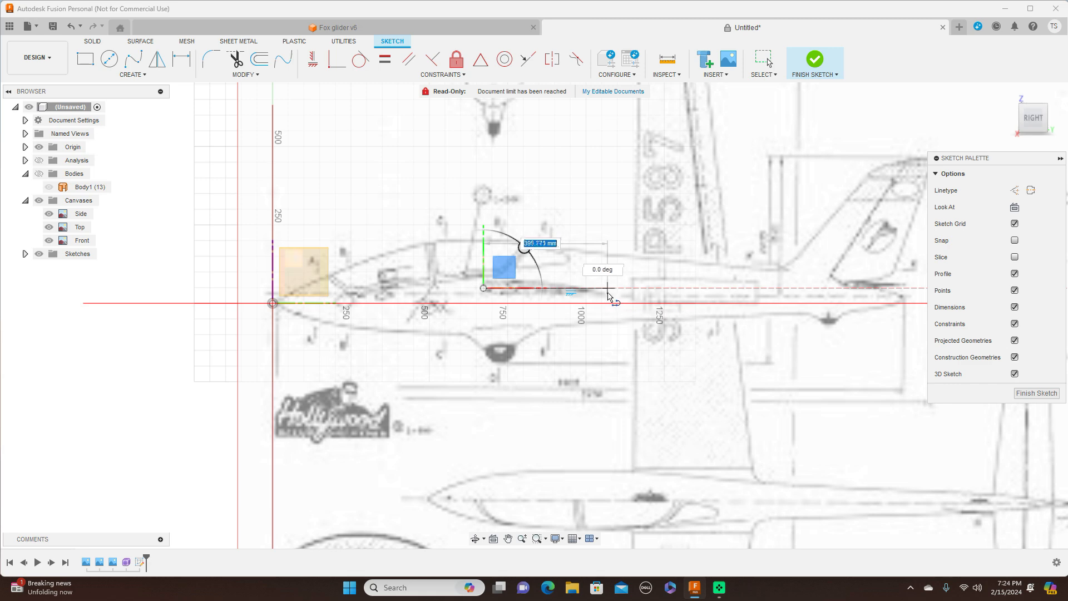
click(608, 292)
right_click(608, 293)
click(637, 293)
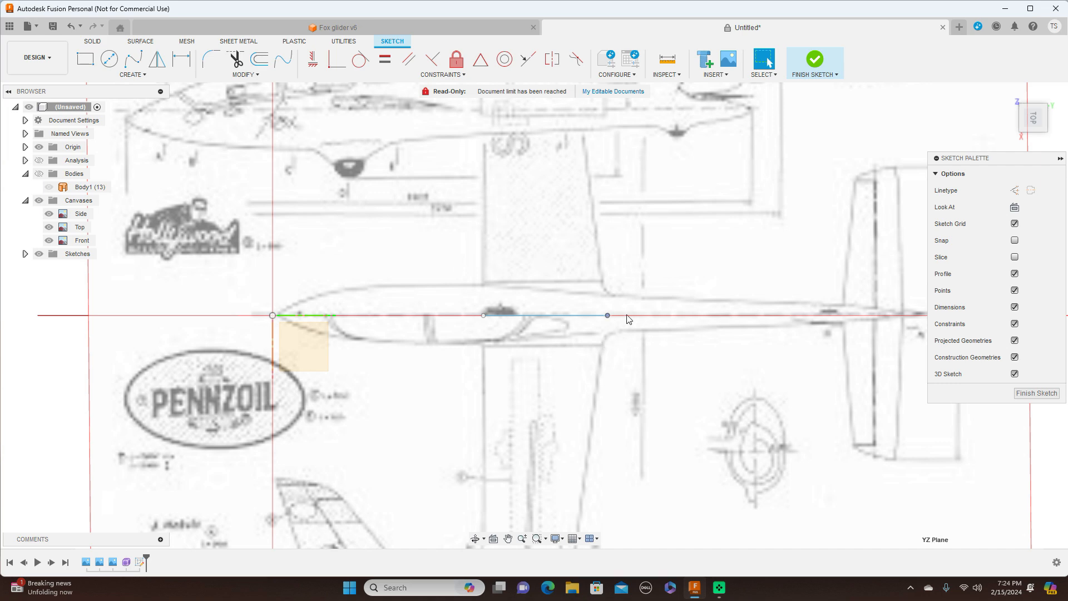
- Extend the line's aft end to about Y 1139 mm, just behind the wing root in the top view, and finish the sketch
drag(626, 318, 631, 318)
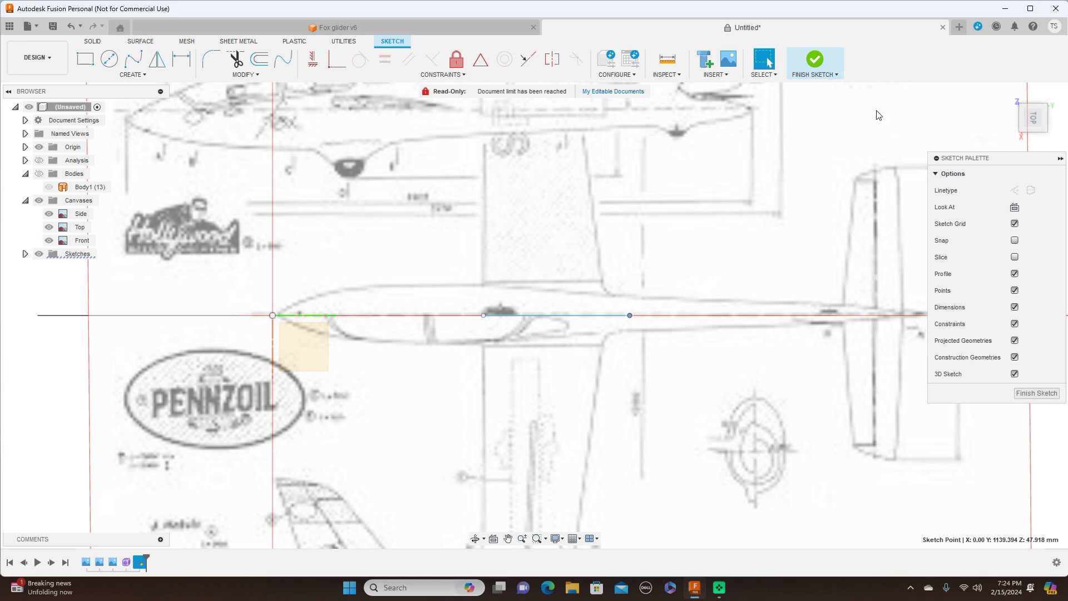
click(1022, 396)
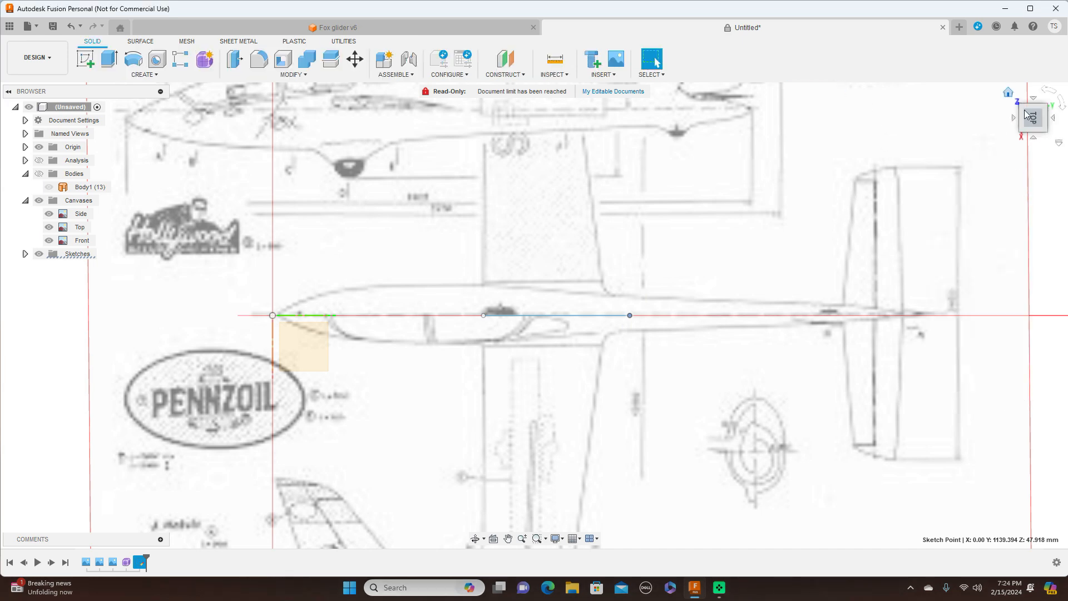
click(1034, 141)
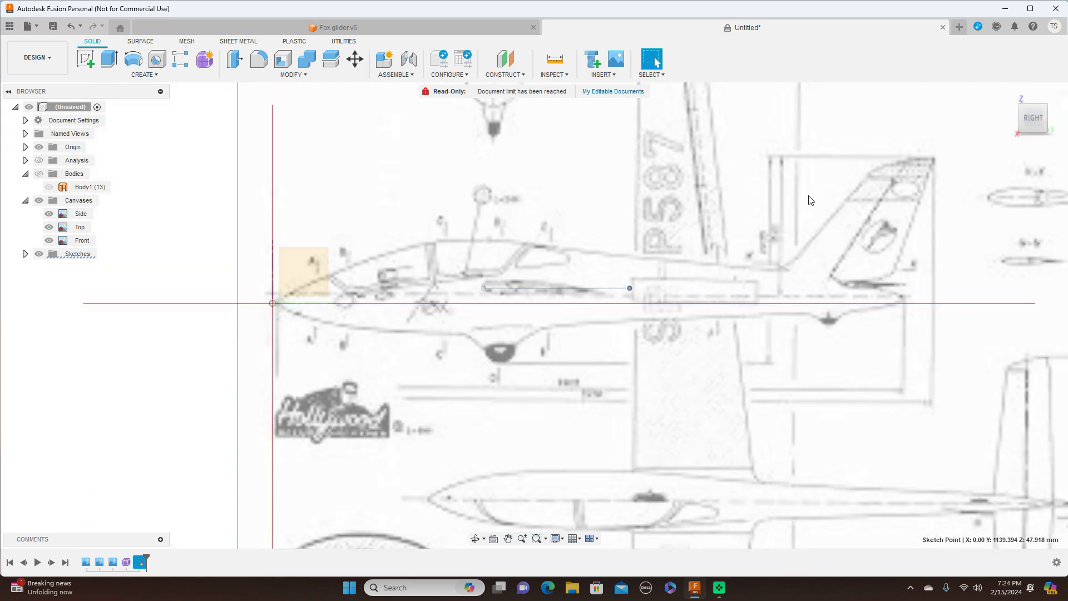
- Insert the image "glider airfoil" from the USB drive as a canvas on the YZ plane
scroll(793, 214, up, 1)
scroll(791, 209, down, 1)
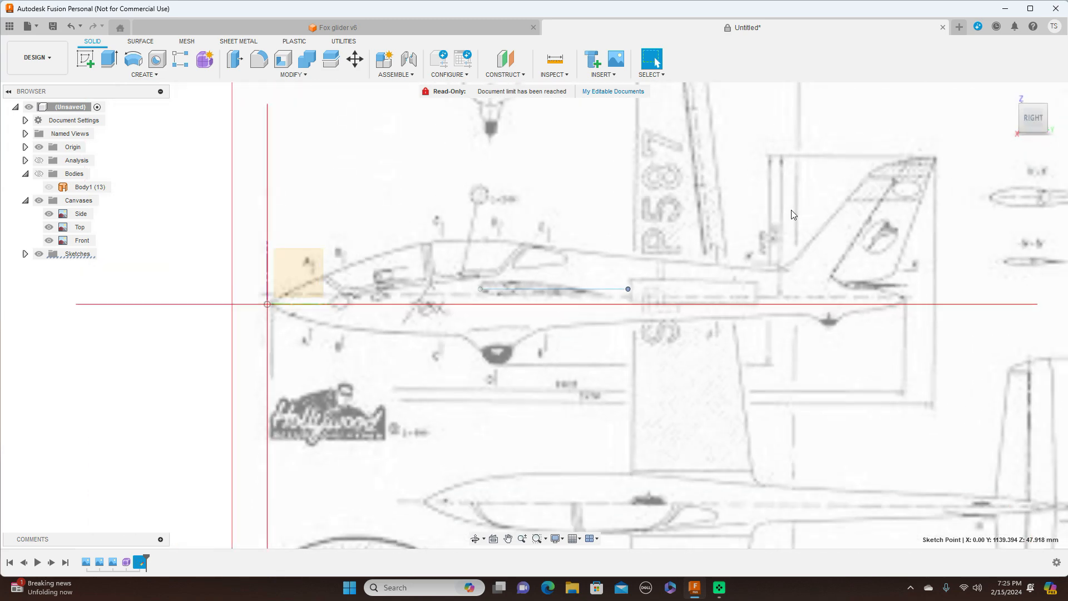
click(619, 76)
click(617, 110)
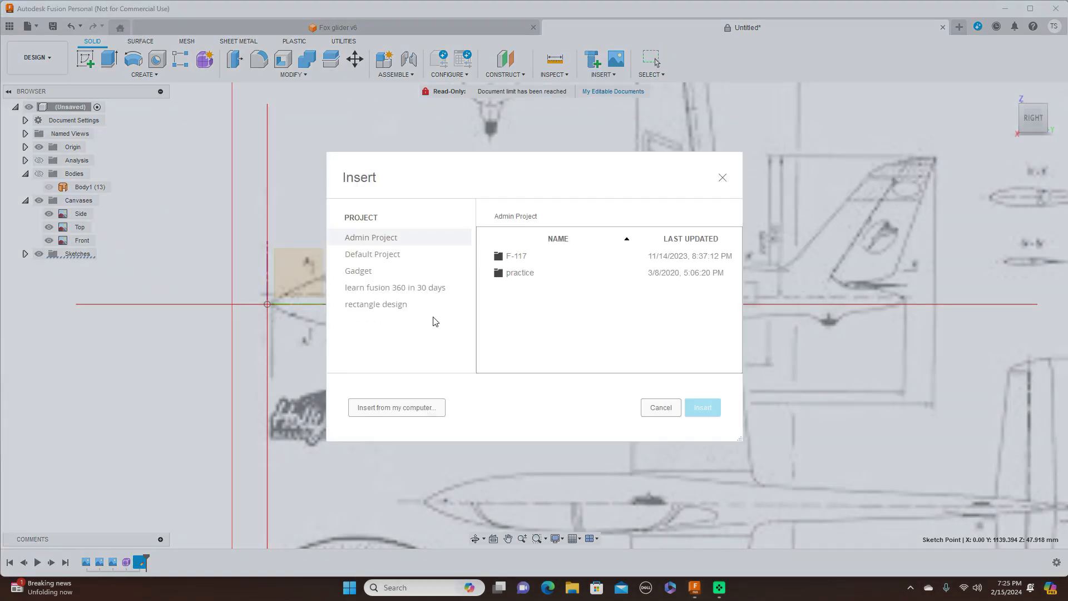
click(385, 406)
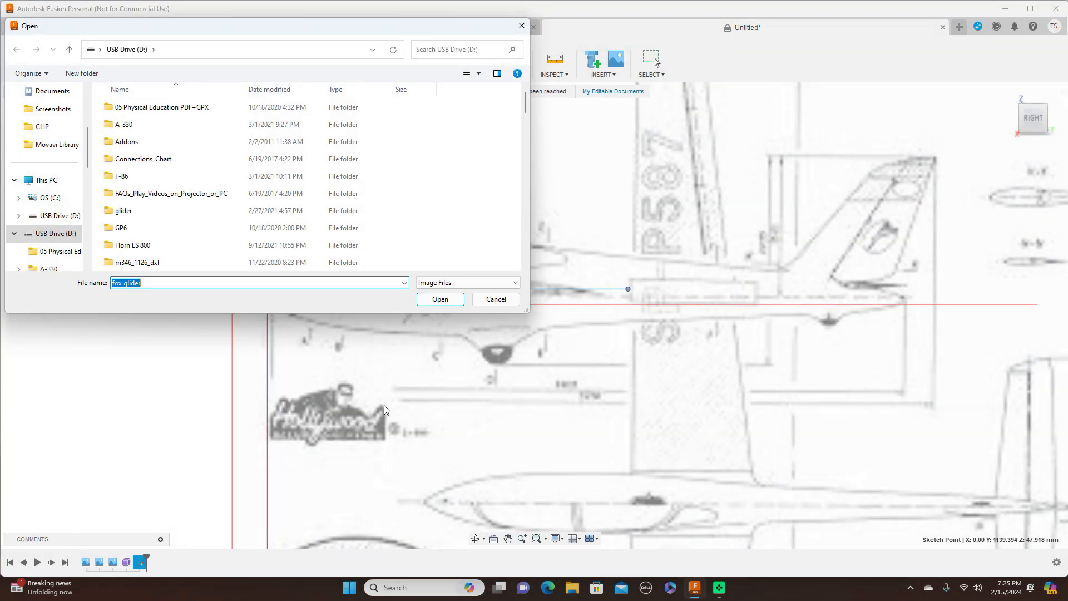
scroll(435, 225, down, 3)
scroll(439, 222, down, 10)
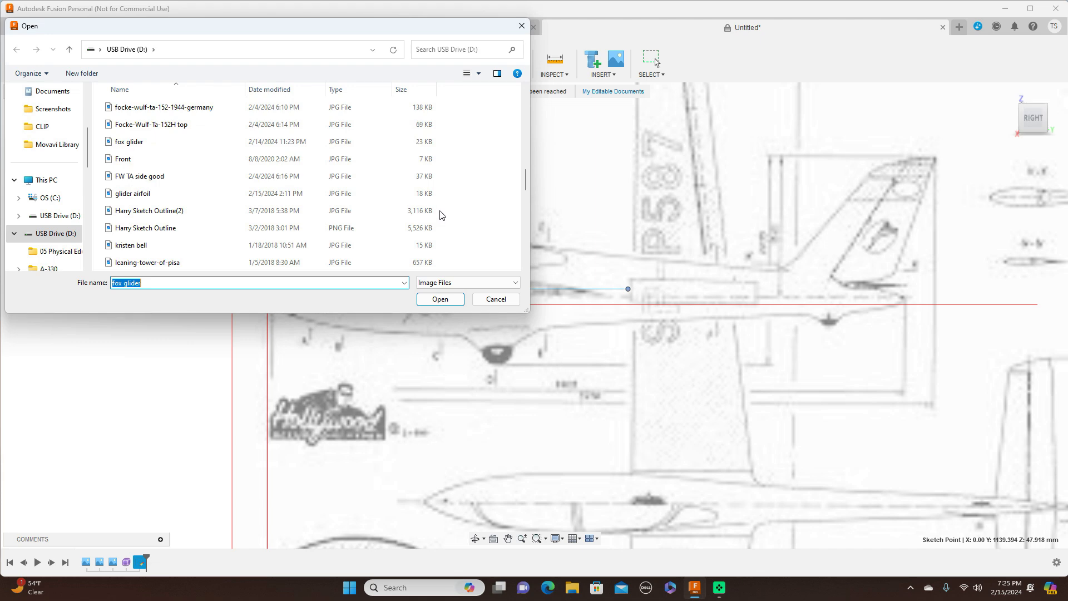
click(167, 194)
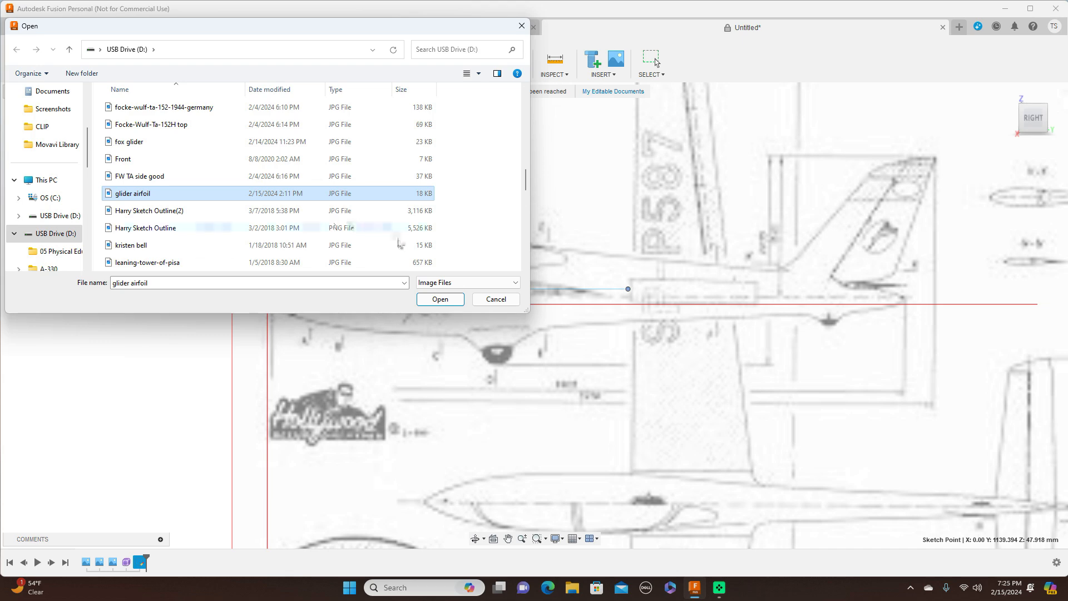
click(440, 299)
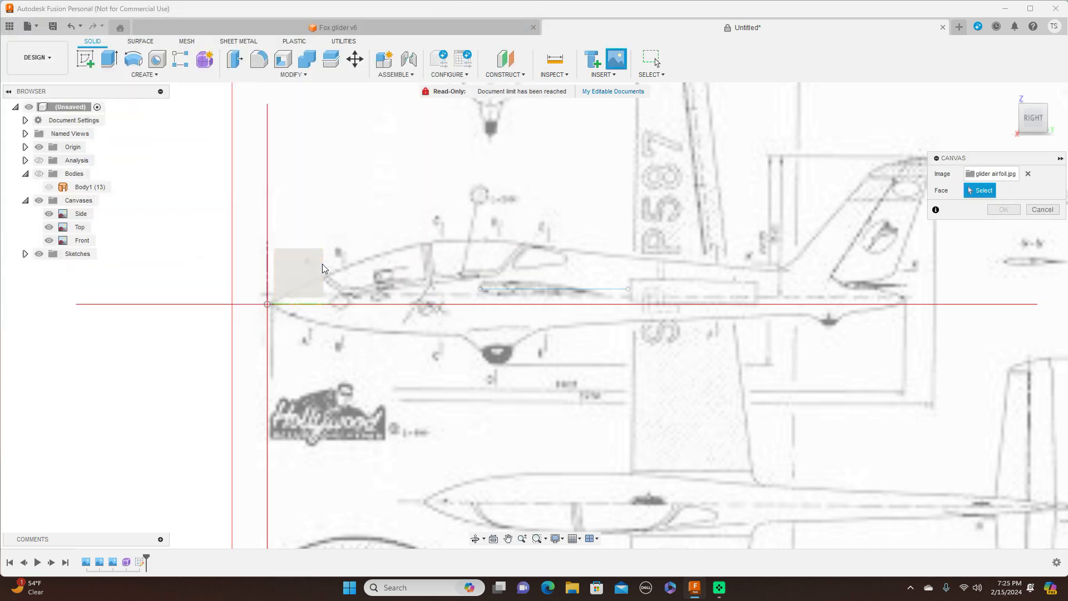
click(324, 270)
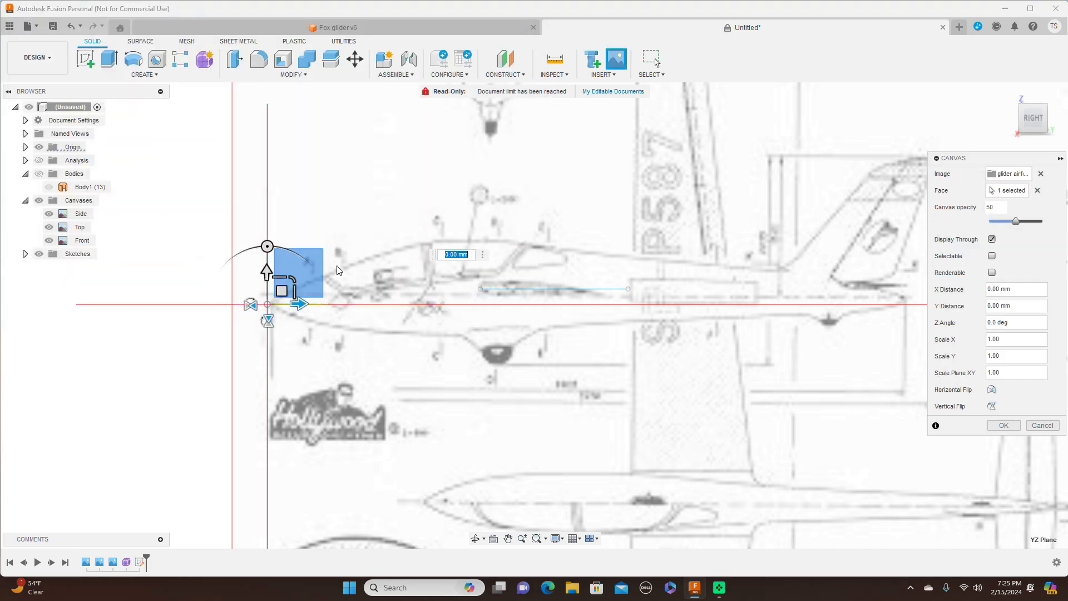
- Scale the airfoil canvas uniformly by about 39.5 and move it about 957.6 mm in X and 80.8 mm in Y over the sketched line
drag(294, 280, 334, 240)
drag(293, 279, 306, 281)
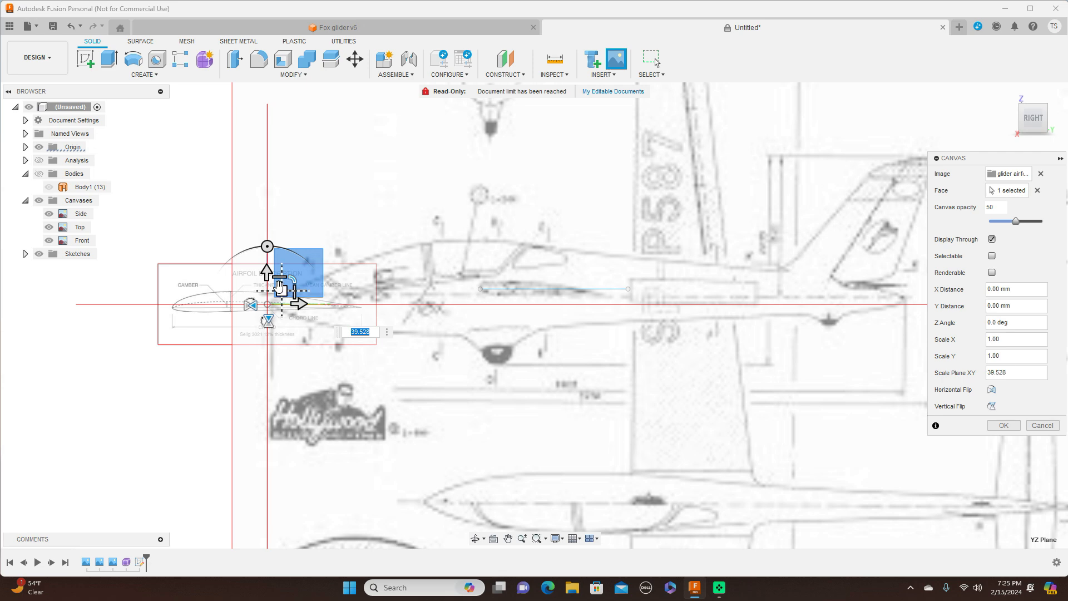
drag(281, 288, 585, 265)
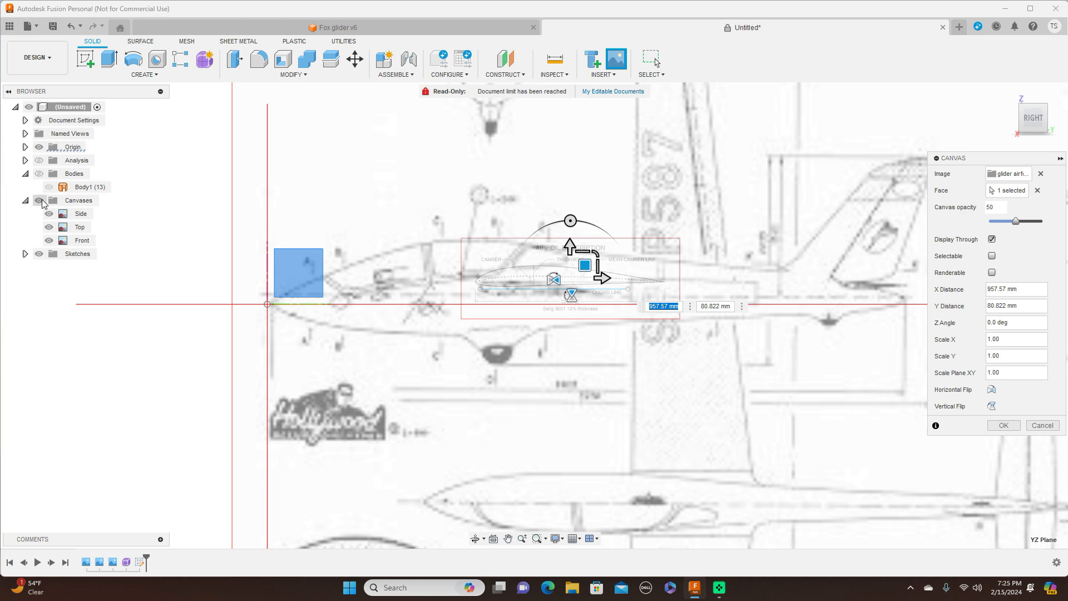
- Hide the Side canvas and scale down and move the airfoil canvas until its chord line matches the sketched line end to end
click(49, 214)
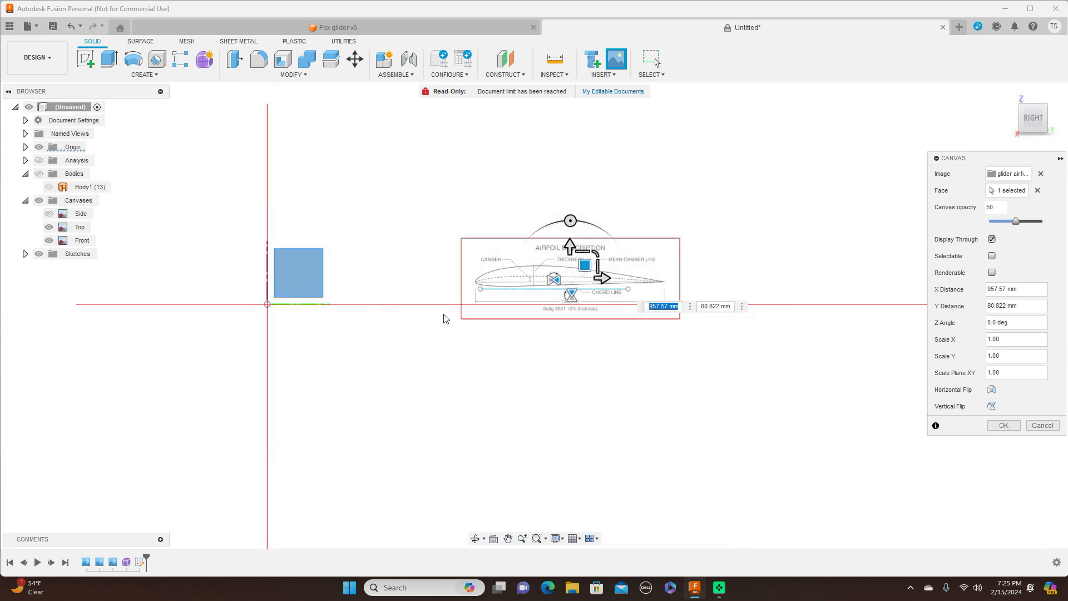
scroll(505, 332, up, 4)
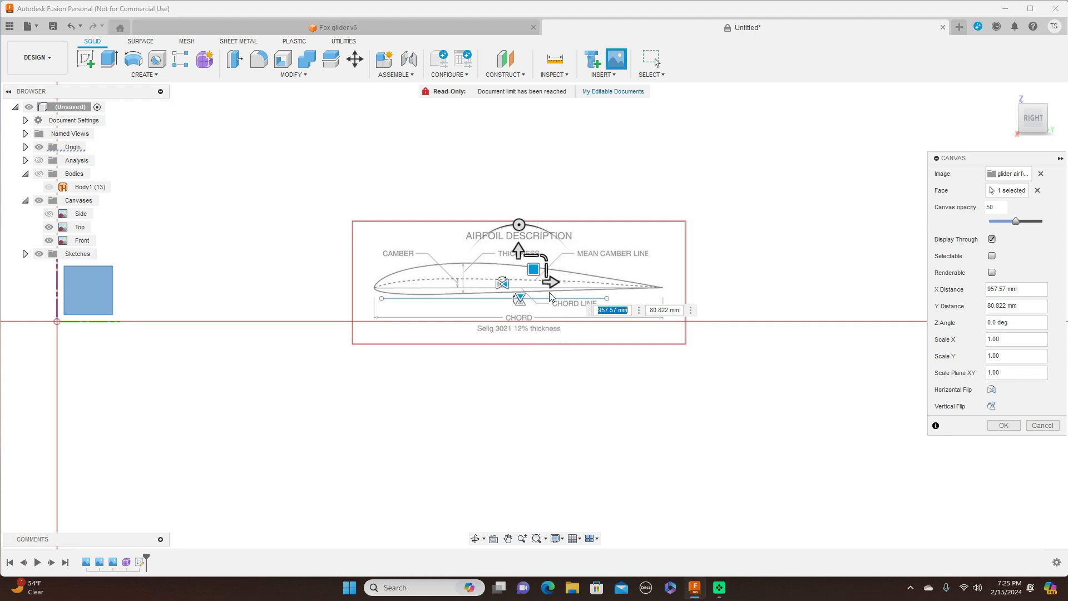
drag(533, 269, 535, 258)
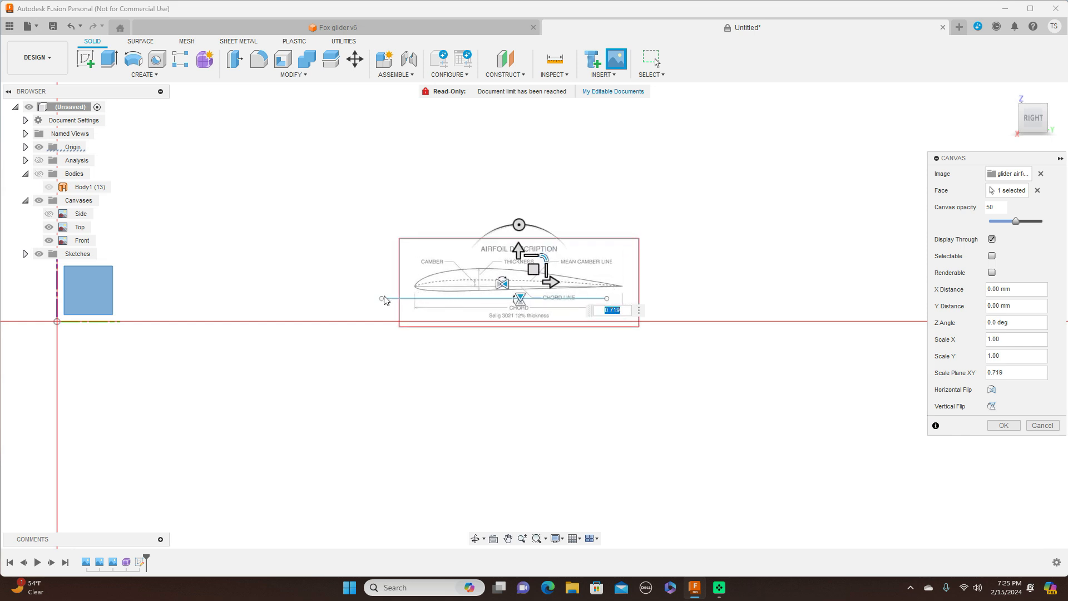
mouse_move(533, 270)
mouse_down()
mouse_move(510, 269)
mouse_move(520, 256)
mouse_up()
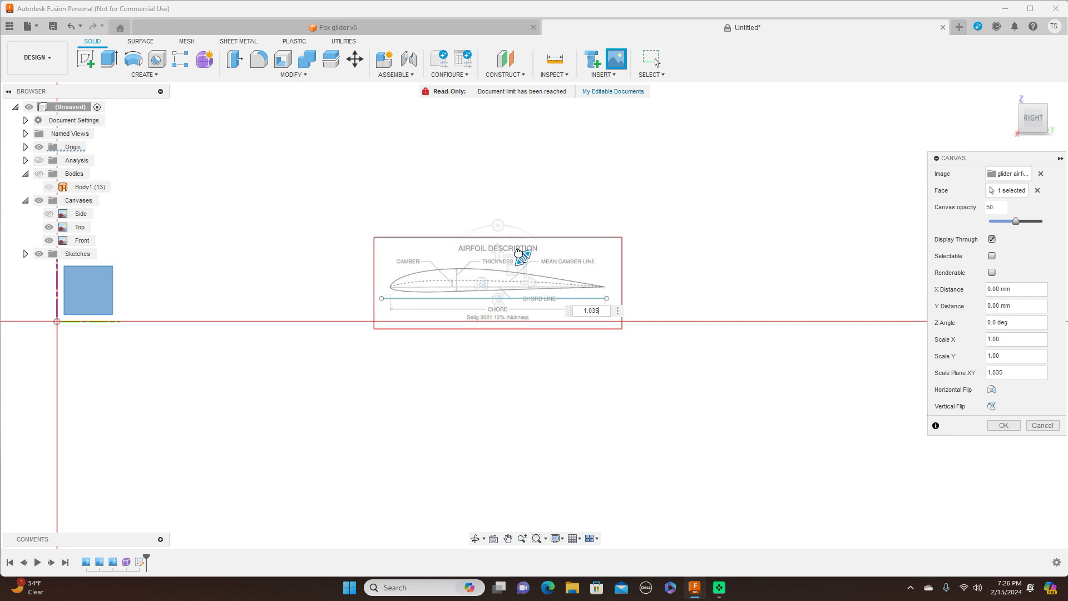
drag(513, 271, 508, 285)
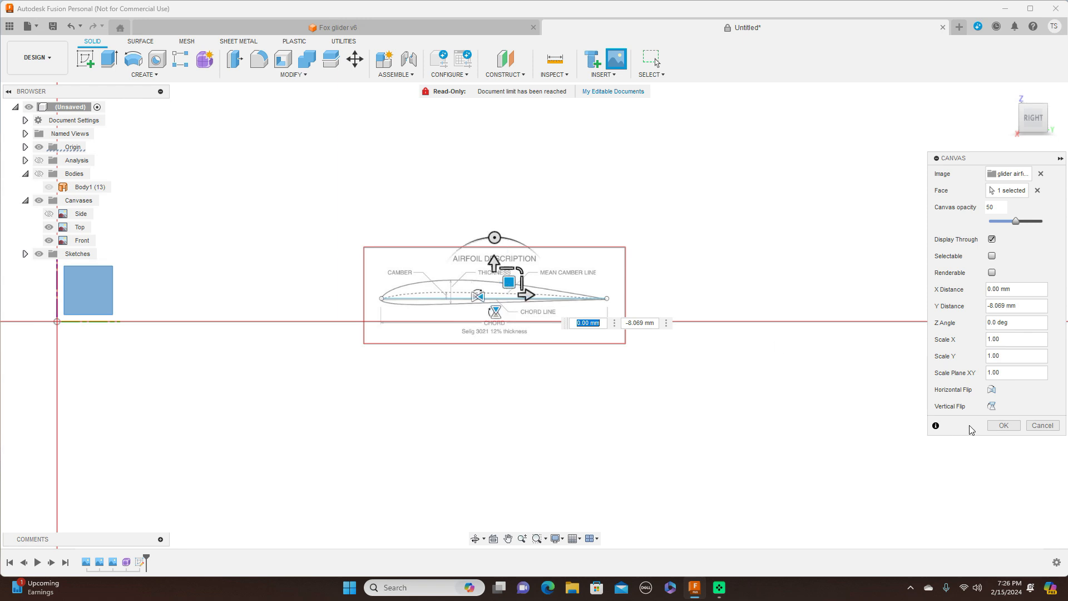
click(1004, 425)
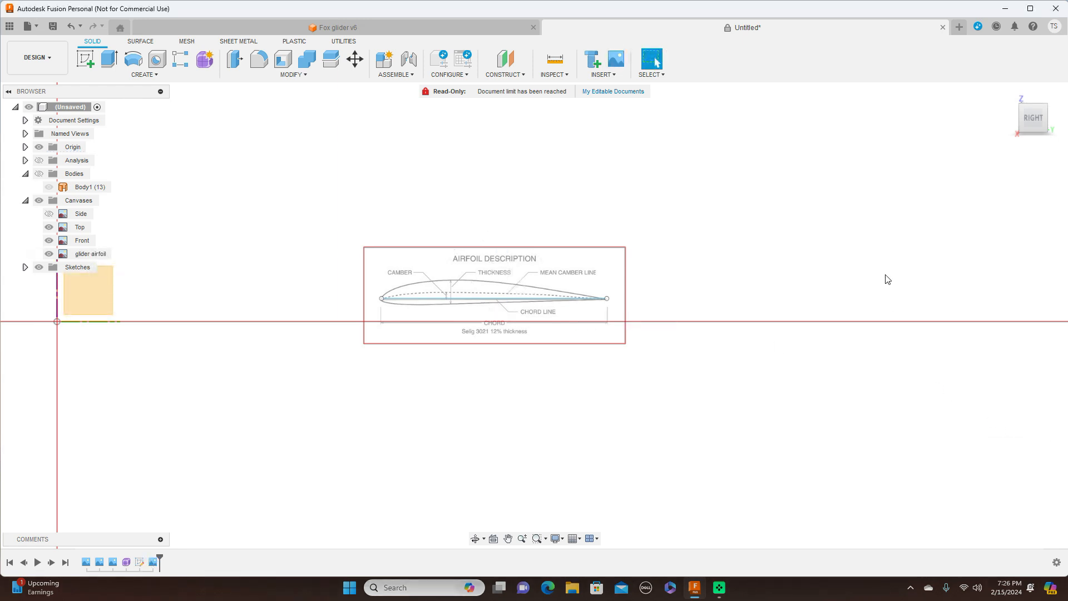
- Create a new sketch on the YZ plane for tracing the airfoil canvas
scroll(879, 293, up, 2)
scroll(879, 293, down, 4)
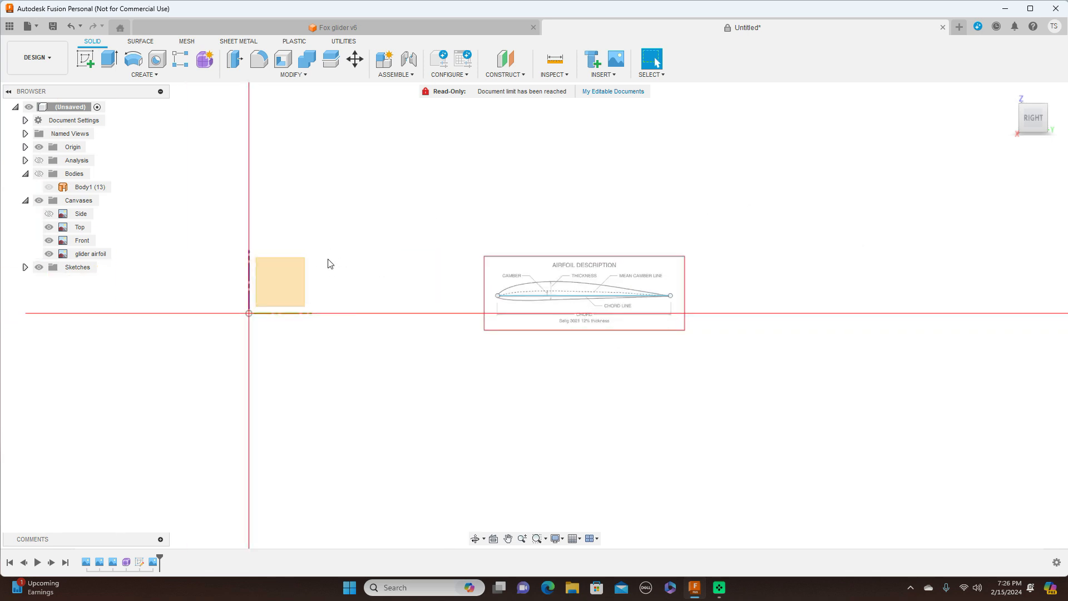
click(282, 283)
click(85, 59)
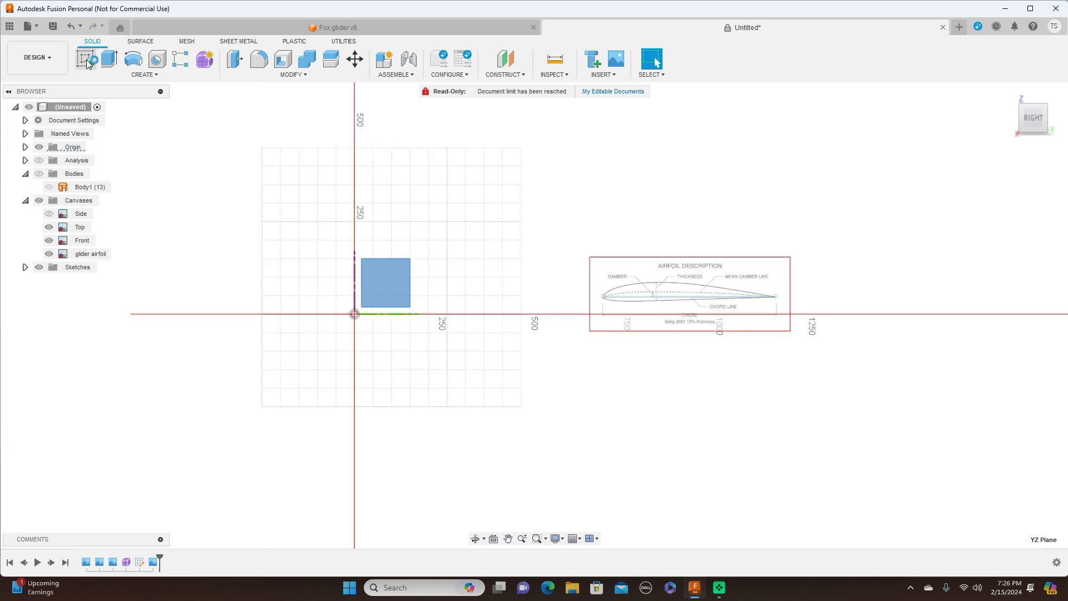
mouse_move(703, 191)
middle_down()
mouse_move(649, 158)
mouse_move(508, 139)
middle_up()
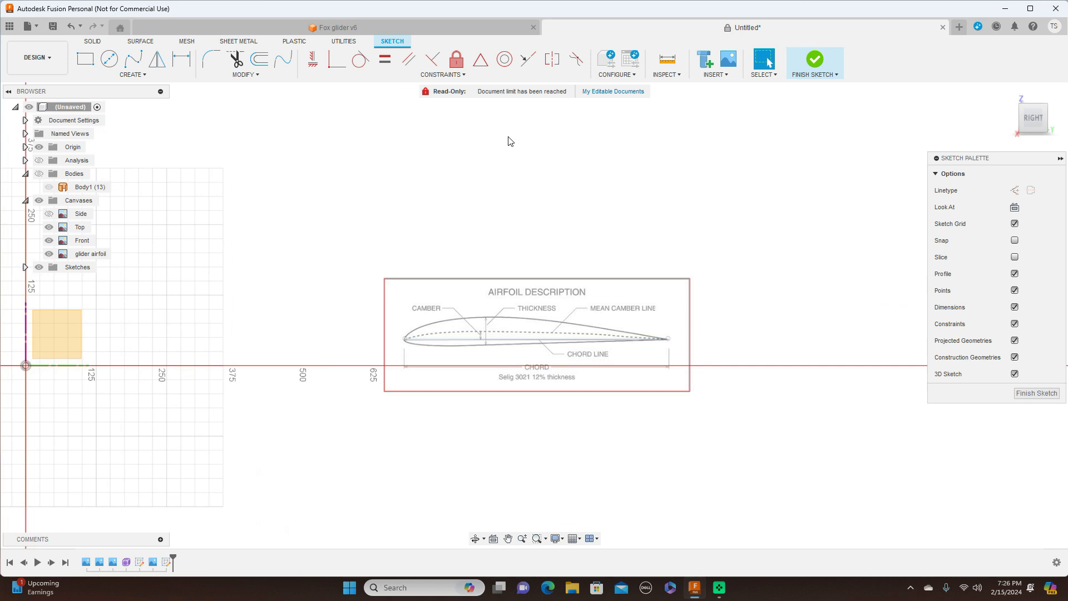
scroll(508, 139, up, 2)
middle_drag(730, 232, 708, 145)
scroll(744, 153, up, 2)
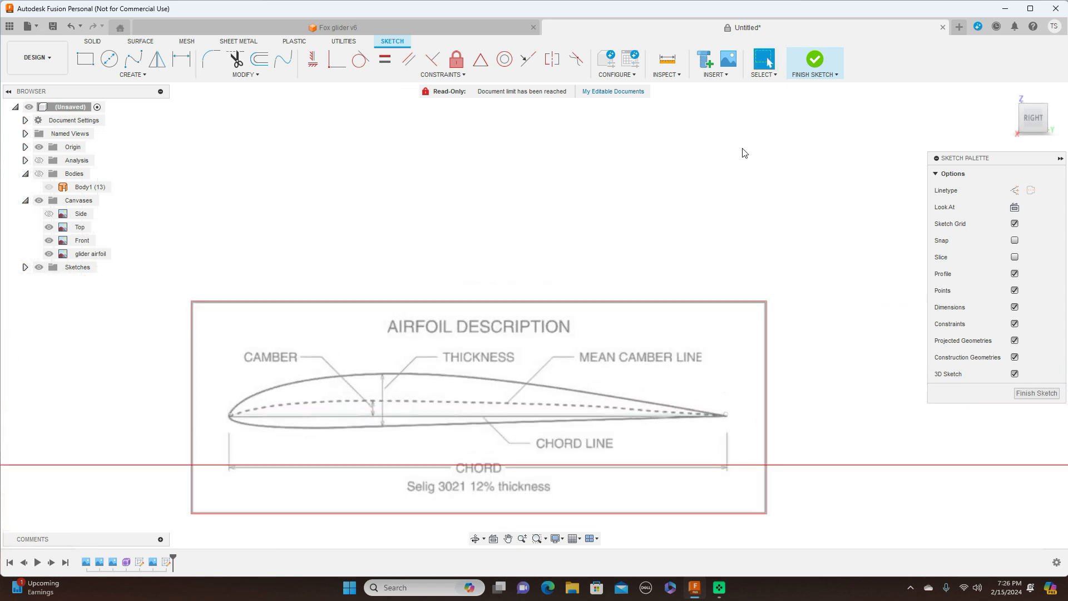
middle_drag(764, 220, 784, 175)
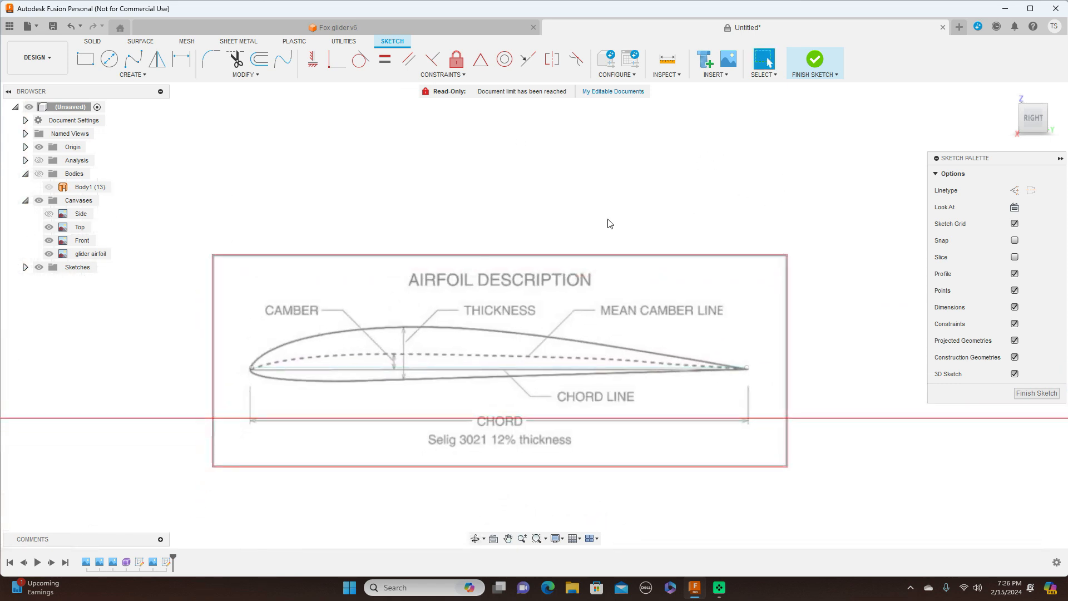
- Try tracing the airfoil's upper surface with a three-point fit point spline from the leading edge over the crest to the trailing edge
click(133, 58)
click(251, 367)
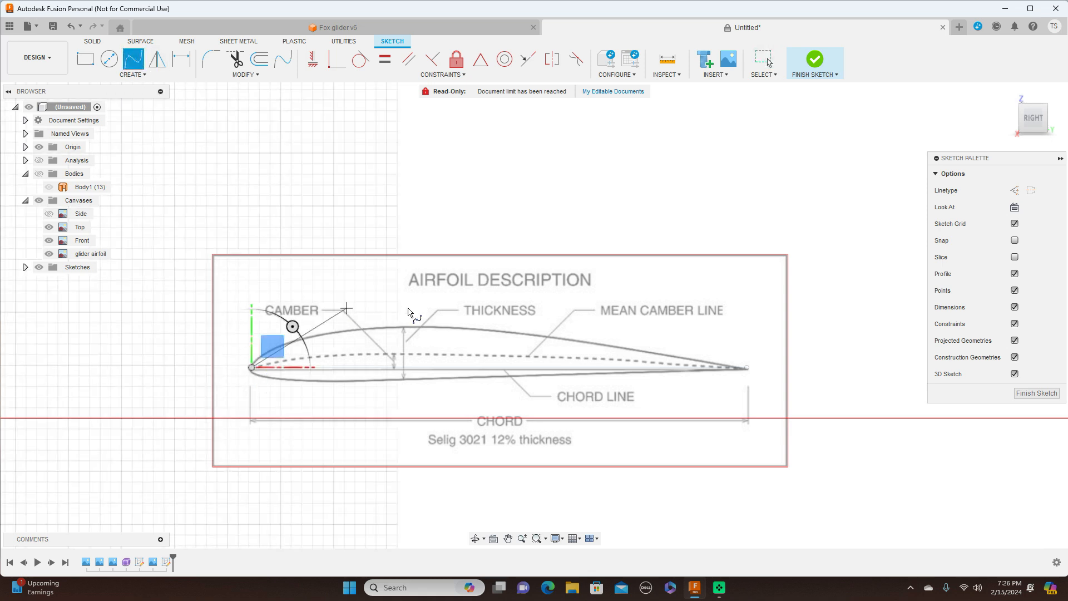
click(374, 328)
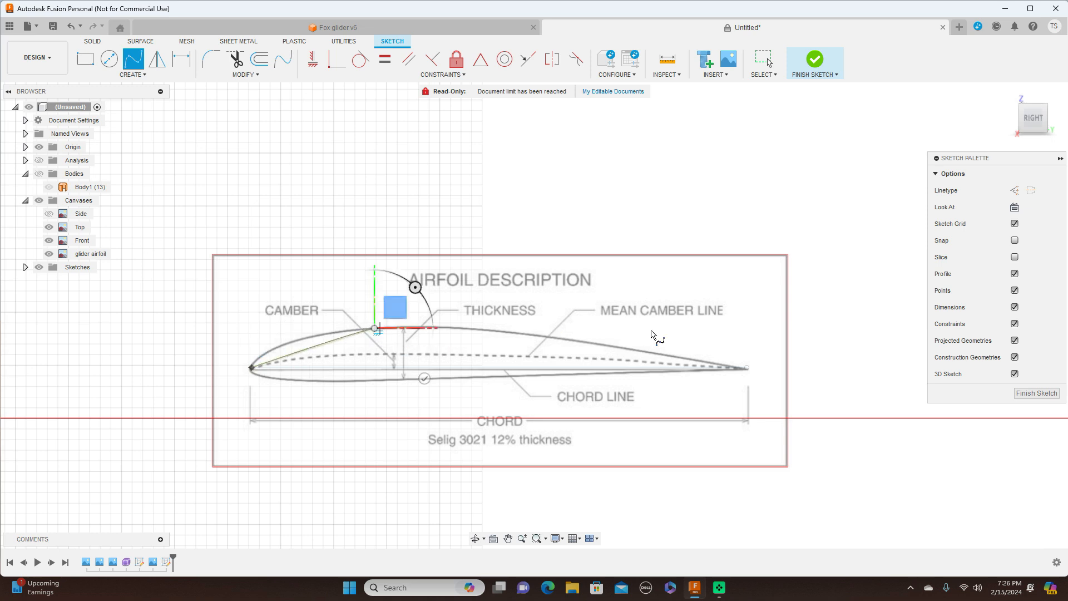
click(745, 368)
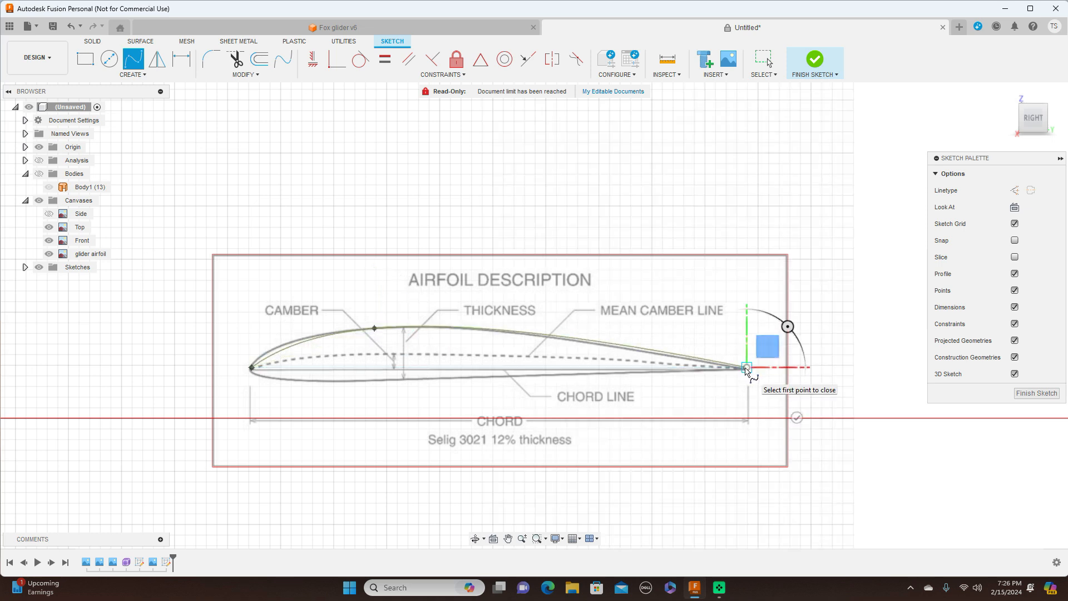
right_click(761, 371)
click(776, 370)
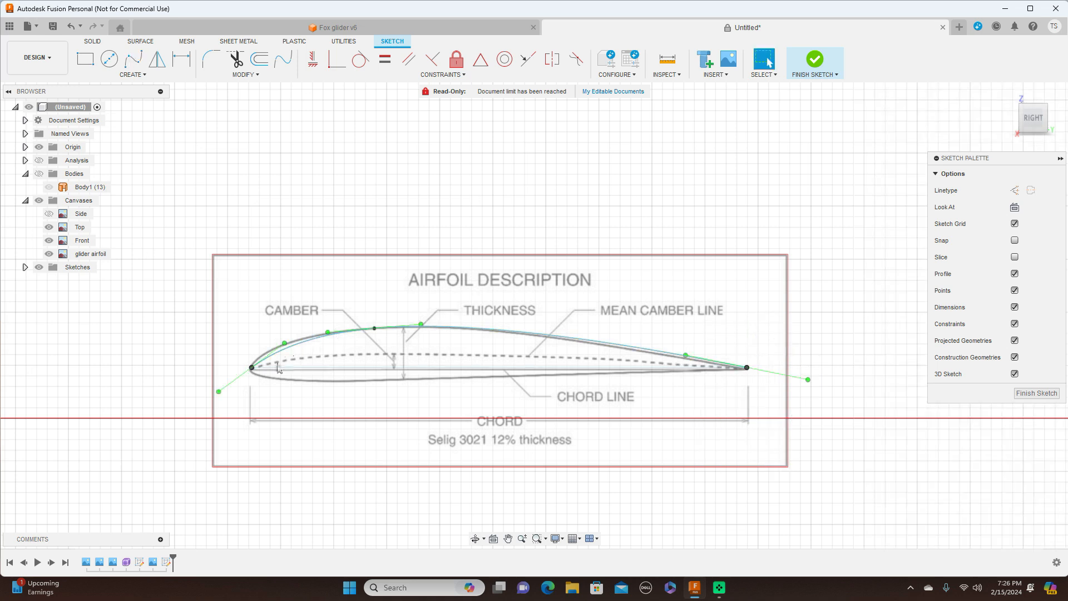
- Try to match the spline to the upper outline by adjusting its leading-edge tangent handle and moving its middle fit point
drag(218, 392, 224, 400)
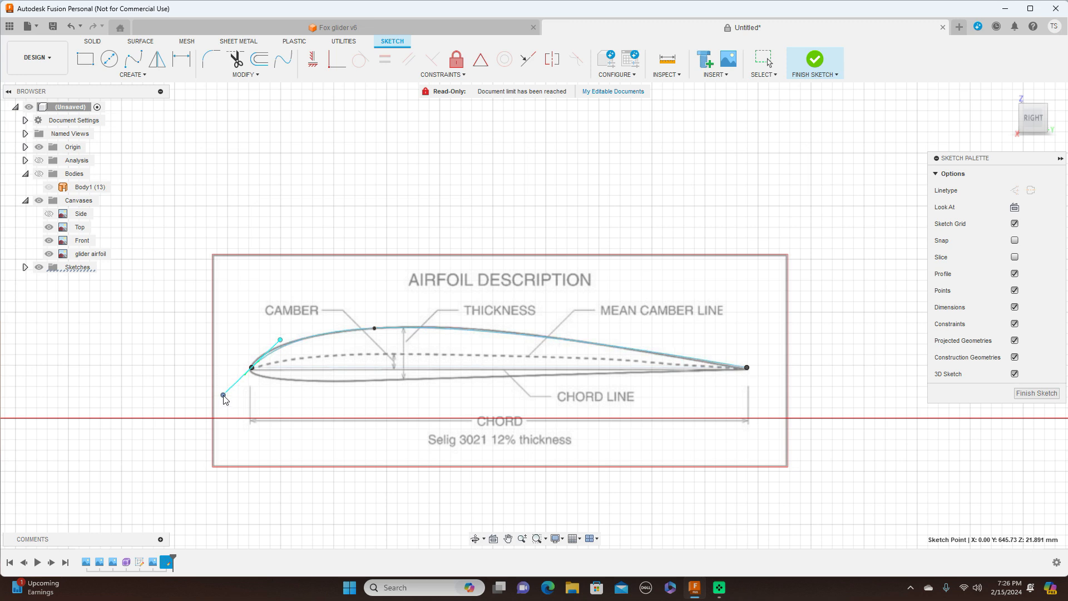
drag(224, 396, 224, 398)
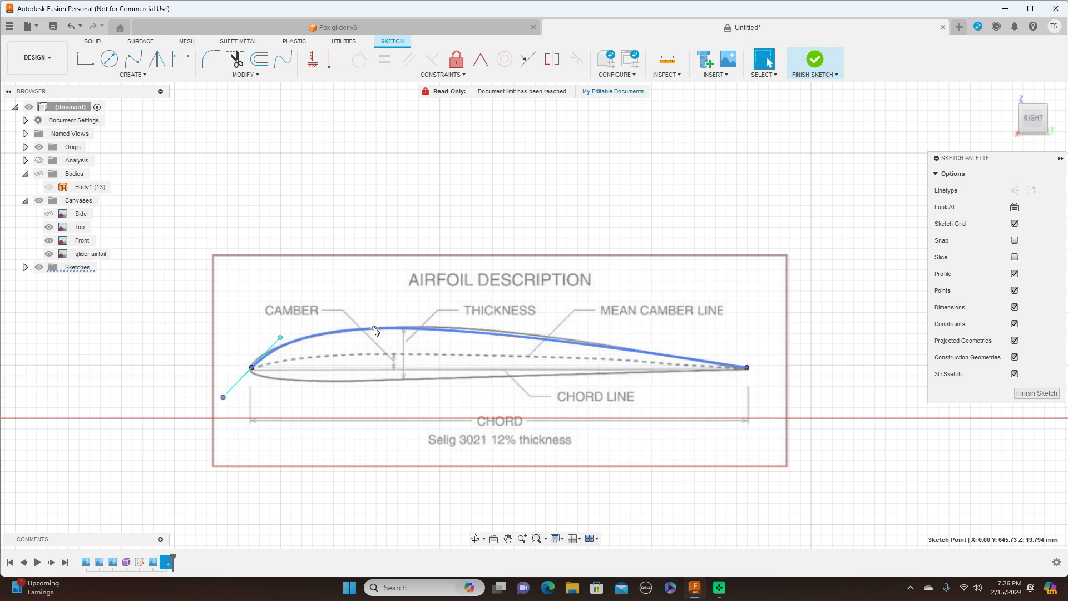
click(409, 331)
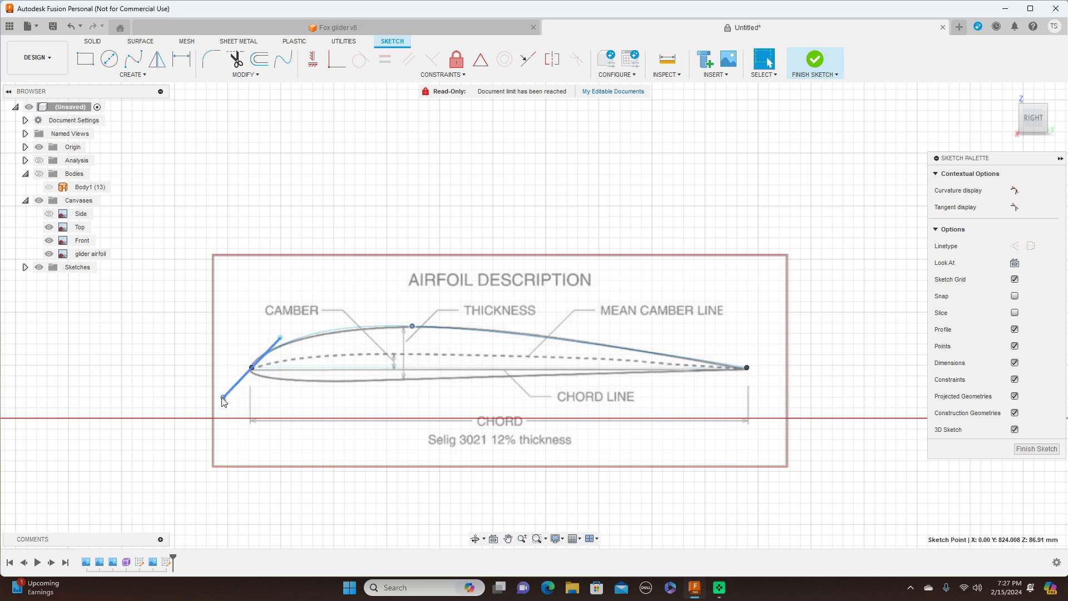
mouse_move(224, 402)
mouse_down()
mouse_move(225, 410)
mouse_move(215, 400)
mouse_up()
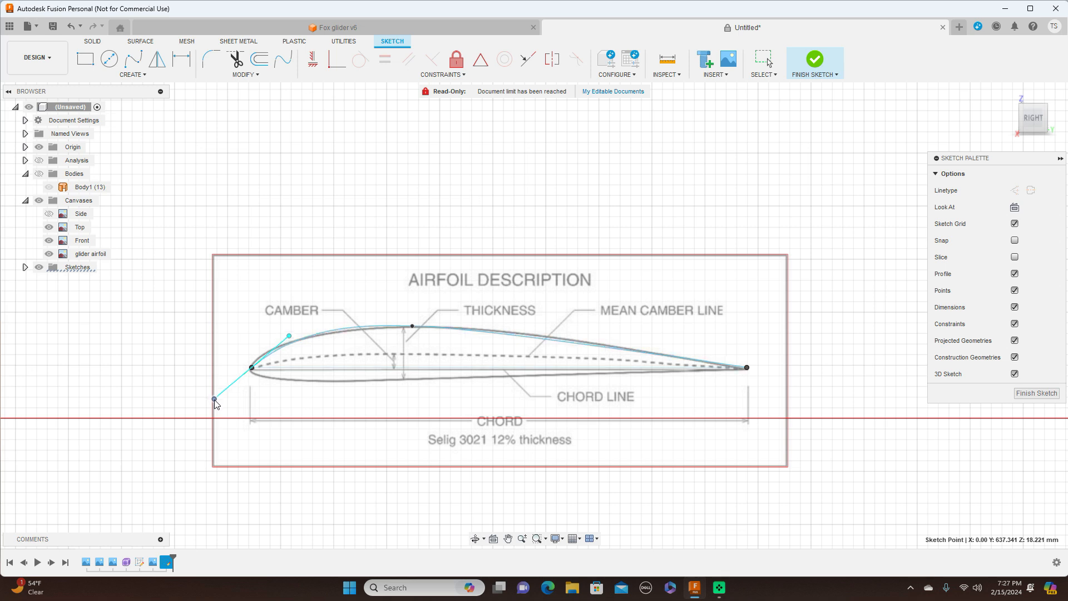
mouse_move(419, 323)
mouse_down()
mouse_move(374, 328)
mouse_move(471, 331)
mouse_move(320, 335)
mouse_move(405, 329)
mouse_up()
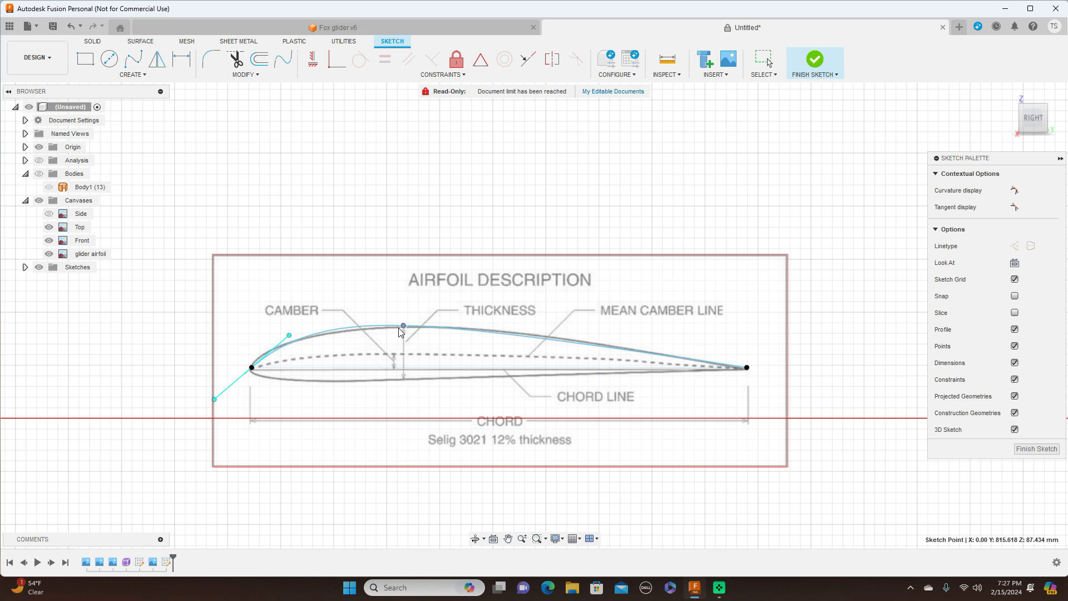
click(289, 335)
drag(289, 337, 294, 341)
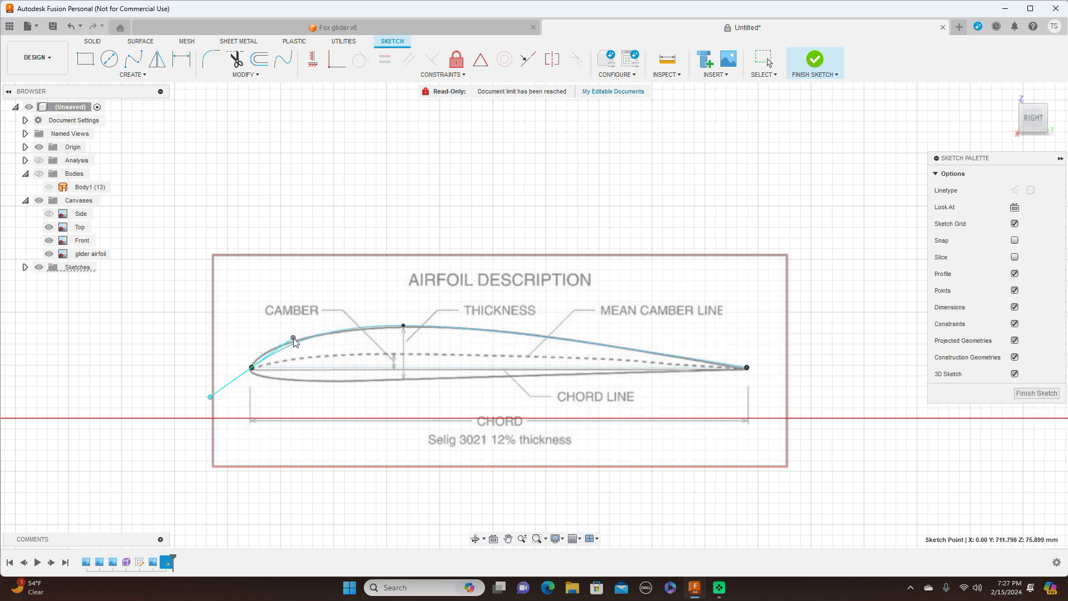
click(405, 328)
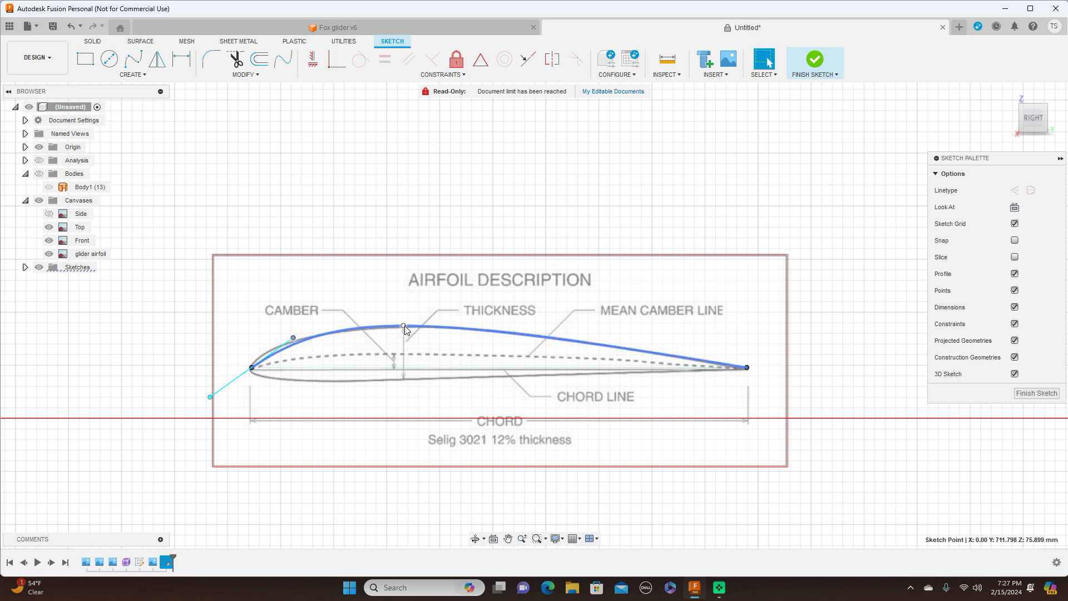
click(405, 329)
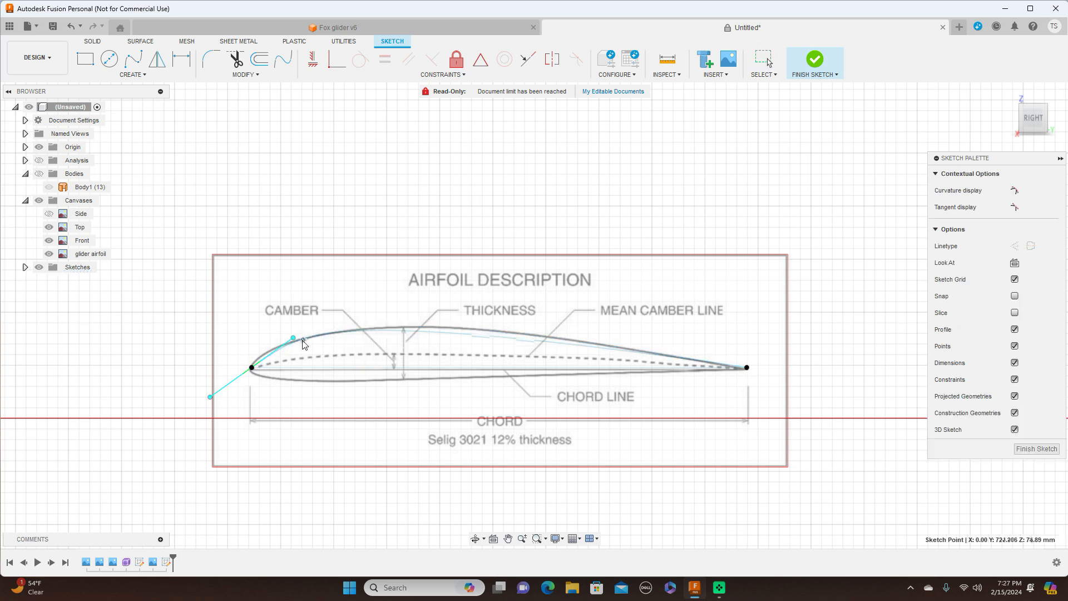
drag(301, 339, 319, 335)
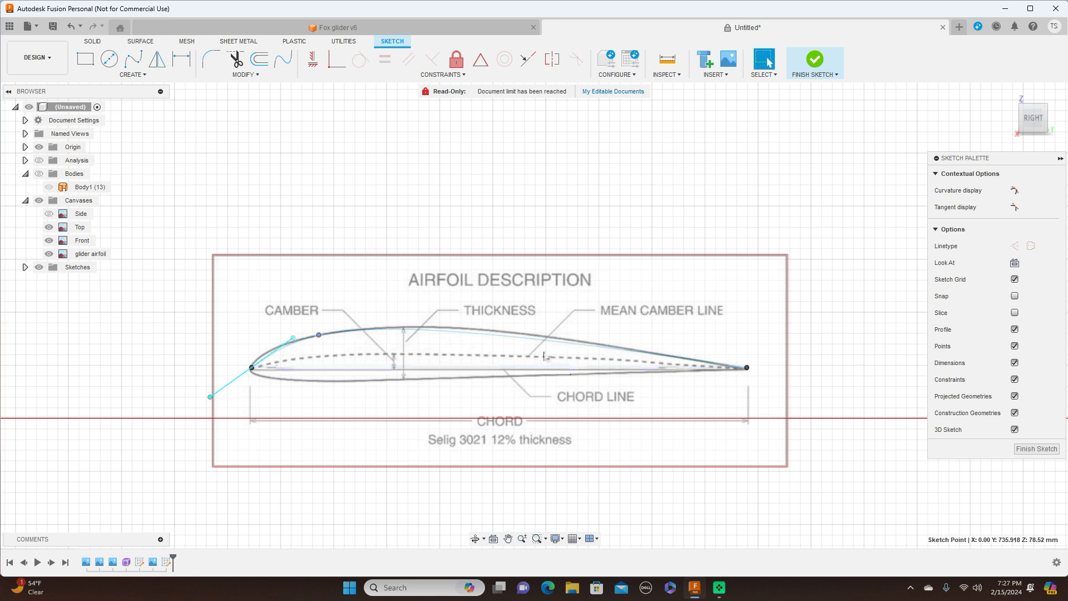
- Delete the three-point spline traced over the airfoil's upper surface
click(535, 340)
right_click(536, 344)
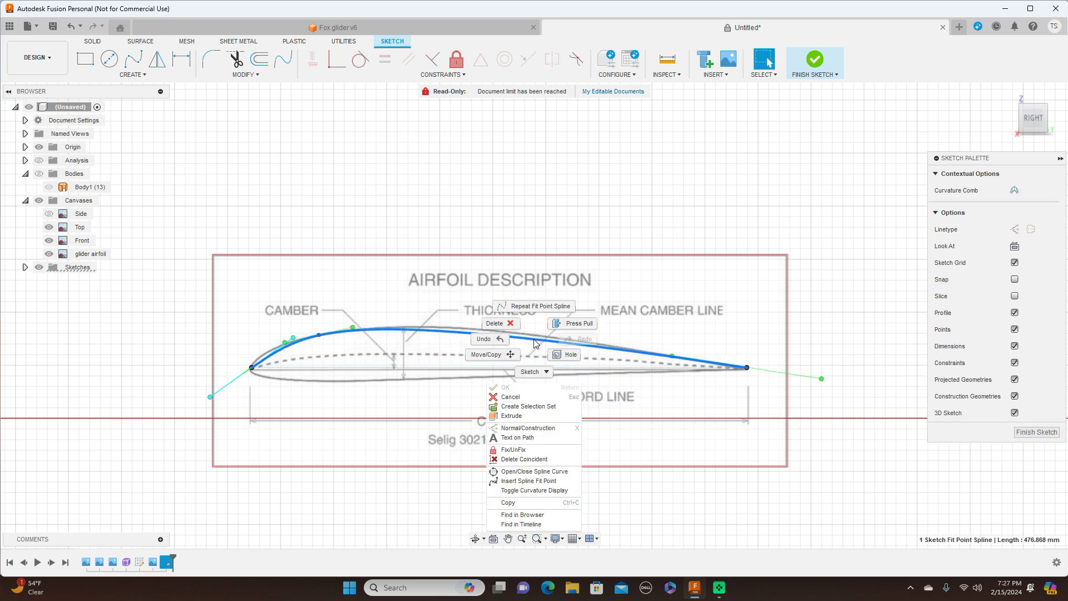
click(490, 322)
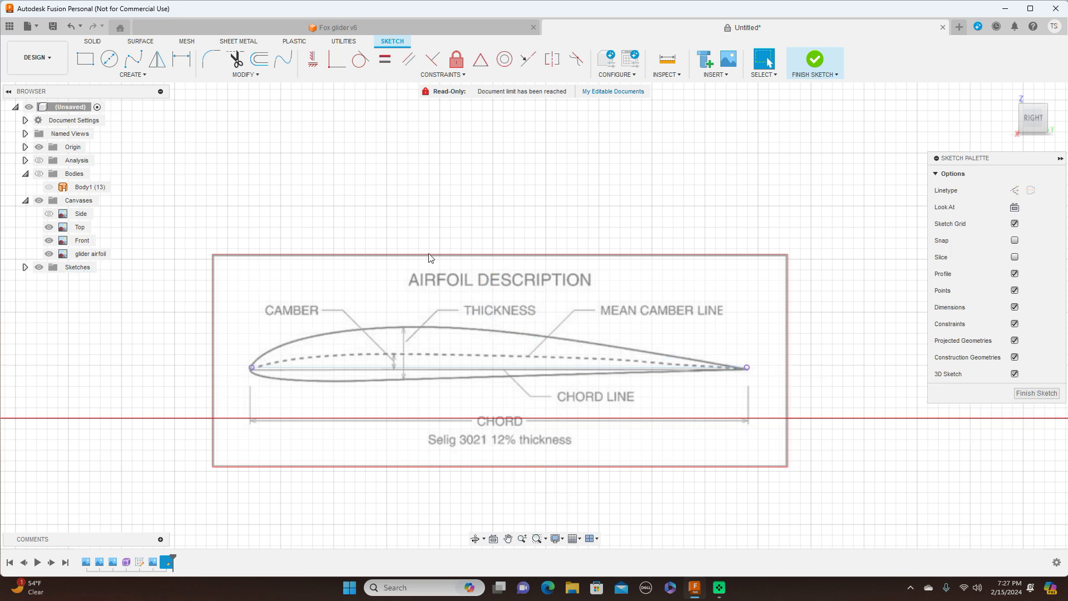
- Trace the airfoil's upper surface with a five-point fit point spline from leading to trailing edge, with points near the nose, crest and aft section
click(134, 59)
click(252, 367)
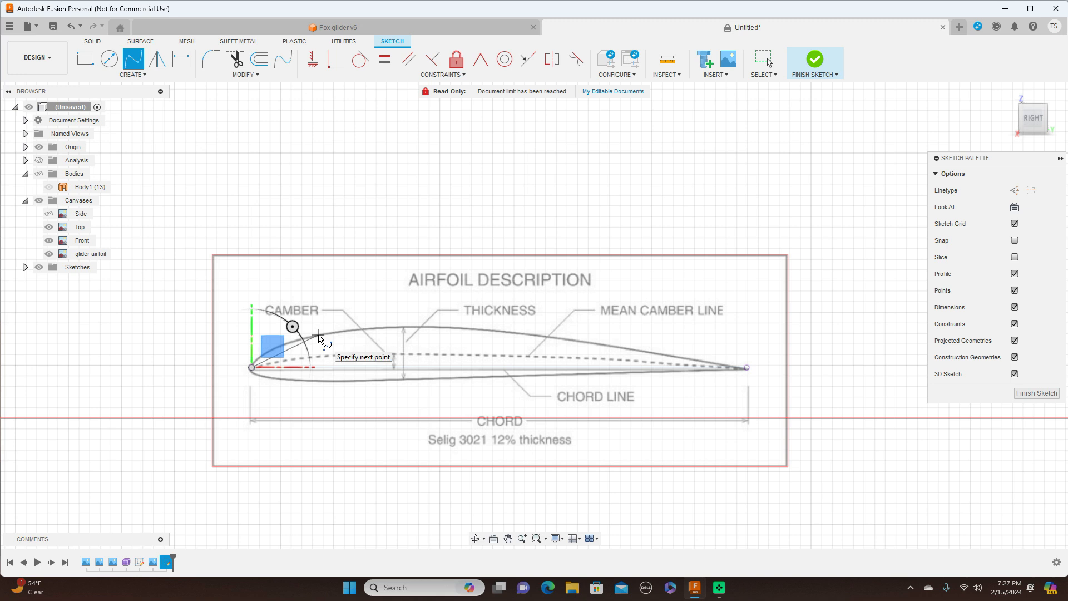
click(274, 347)
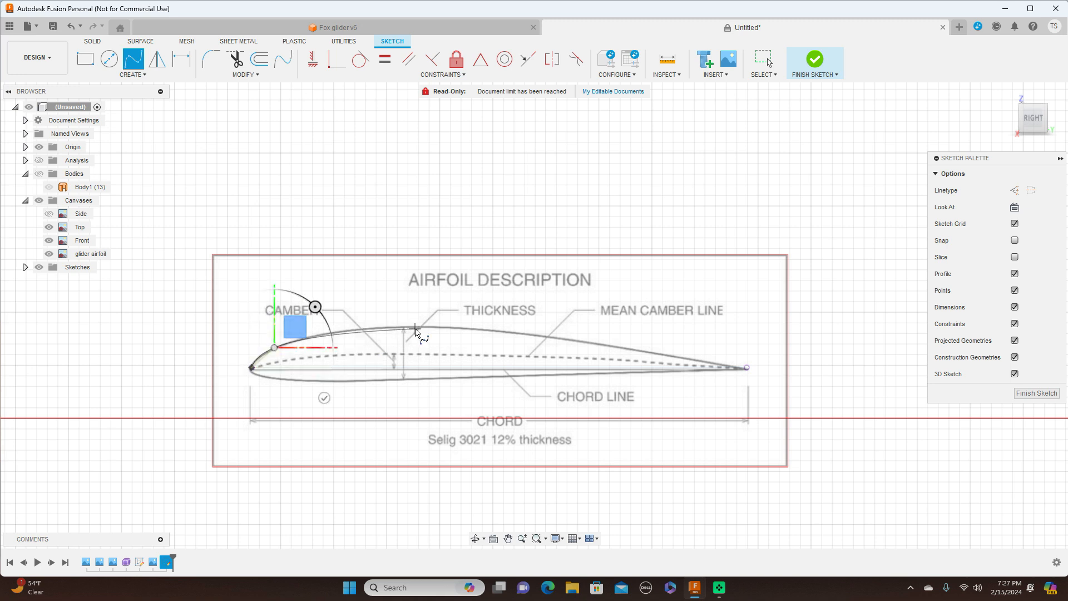
click(417, 327)
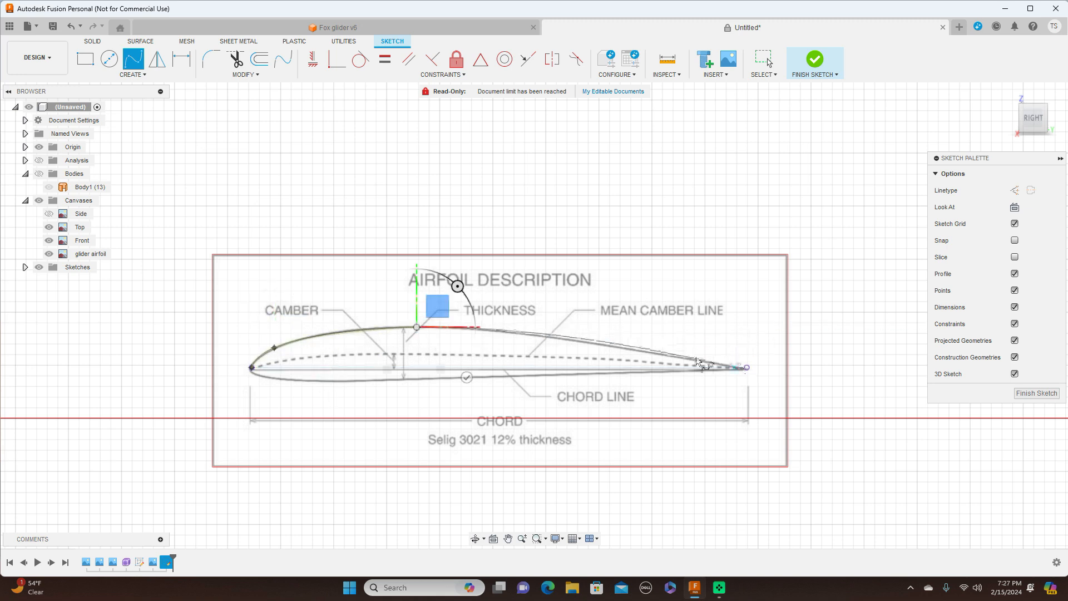
click(633, 350)
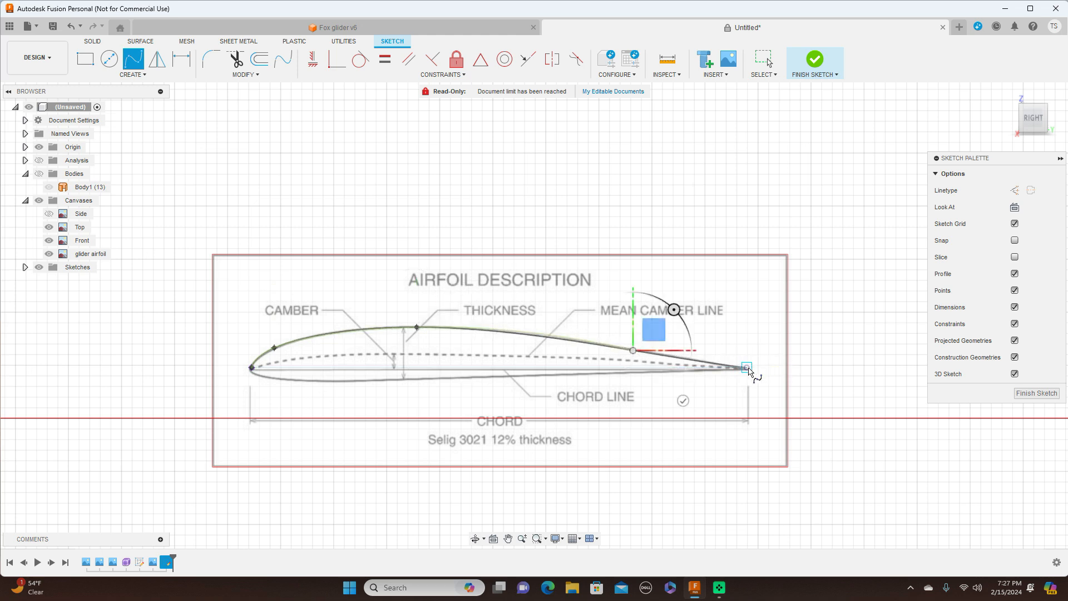
click(746, 367)
right_click(746, 367)
click(784, 371)
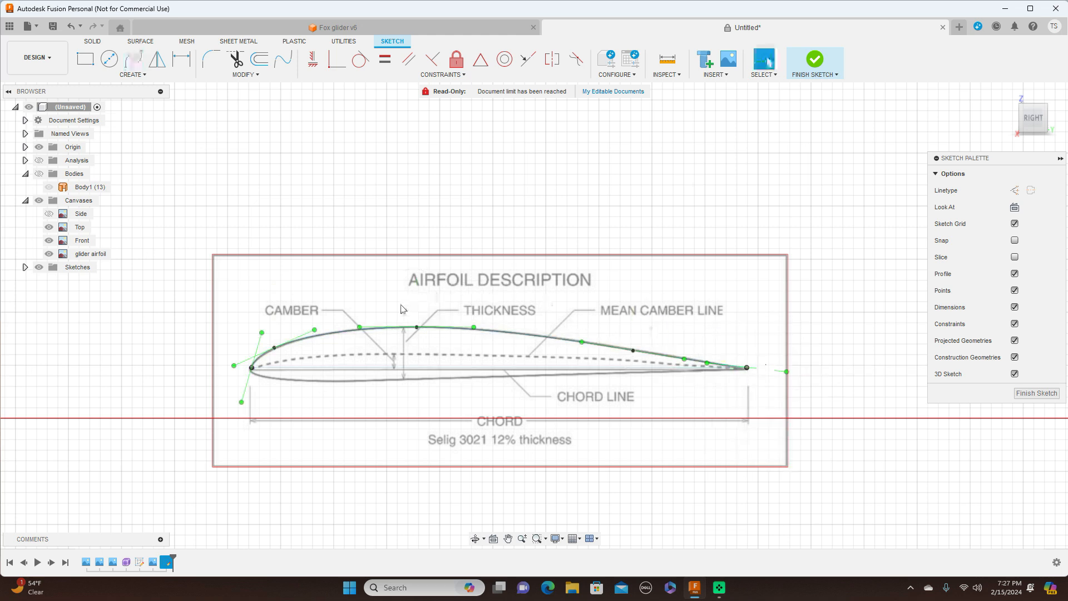
click(502, 334)
- Draw a straight chord line from the spline's leading-edge point to its trailing-edge point
key(l)
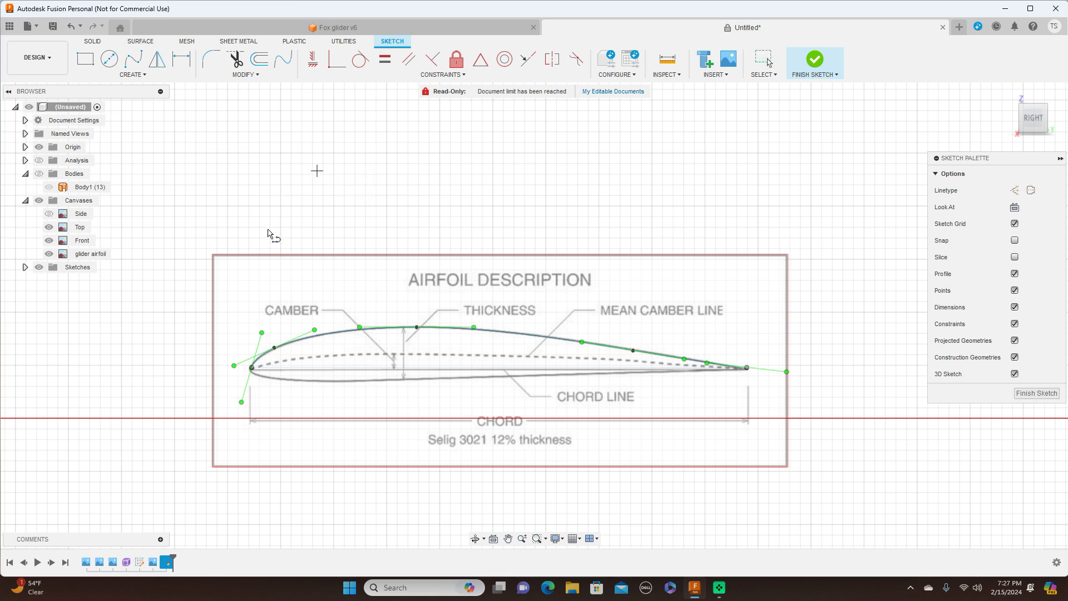
click(252, 368)
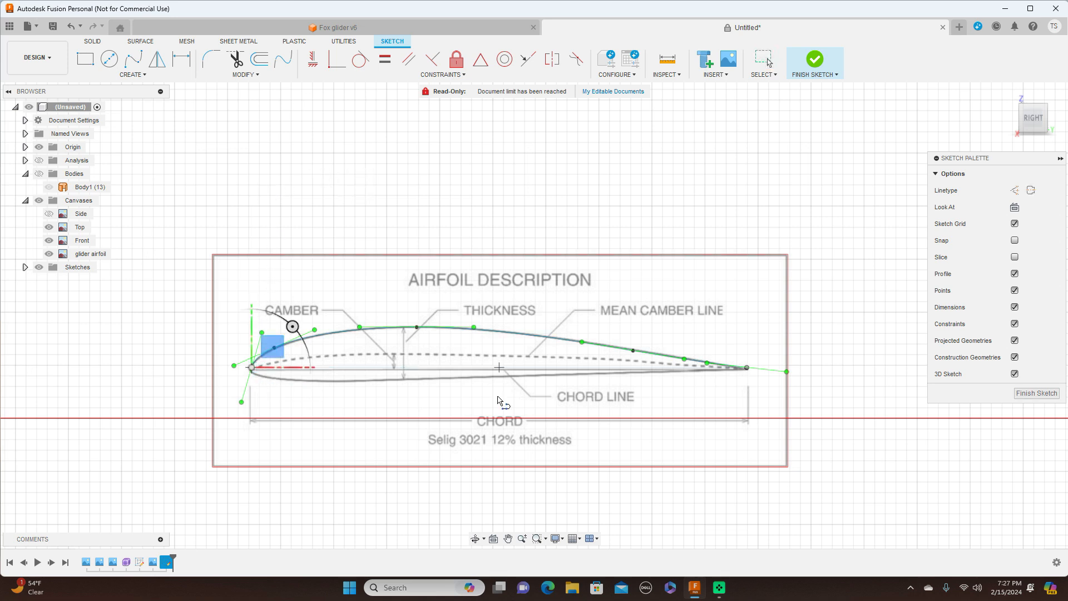
click(747, 368)
right_click(748, 368)
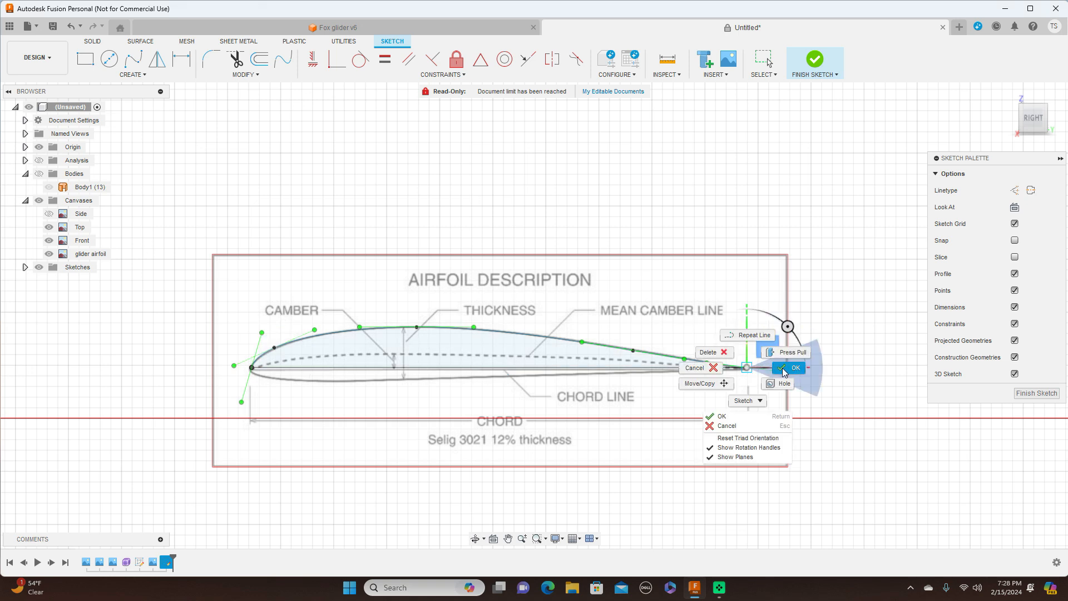
click(785, 368)
- Trace the airfoil's lower surface with a five-point fit point spline from the leading-edge point to the trailing-edge point
click(133, 59)
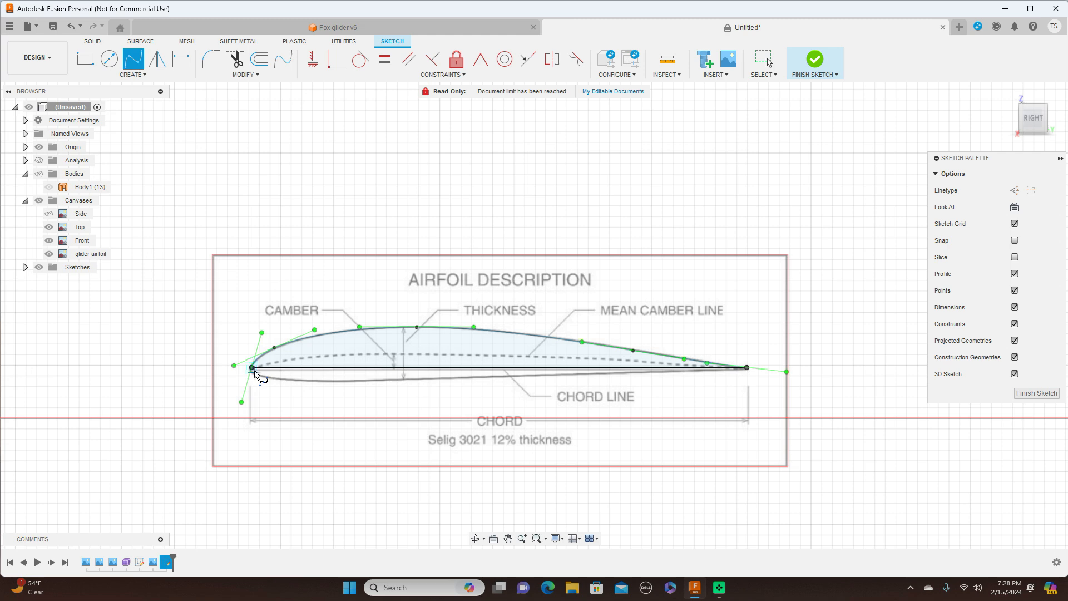
scroll(256, 377, up, 3)
scroll(256, 377, up, 2)
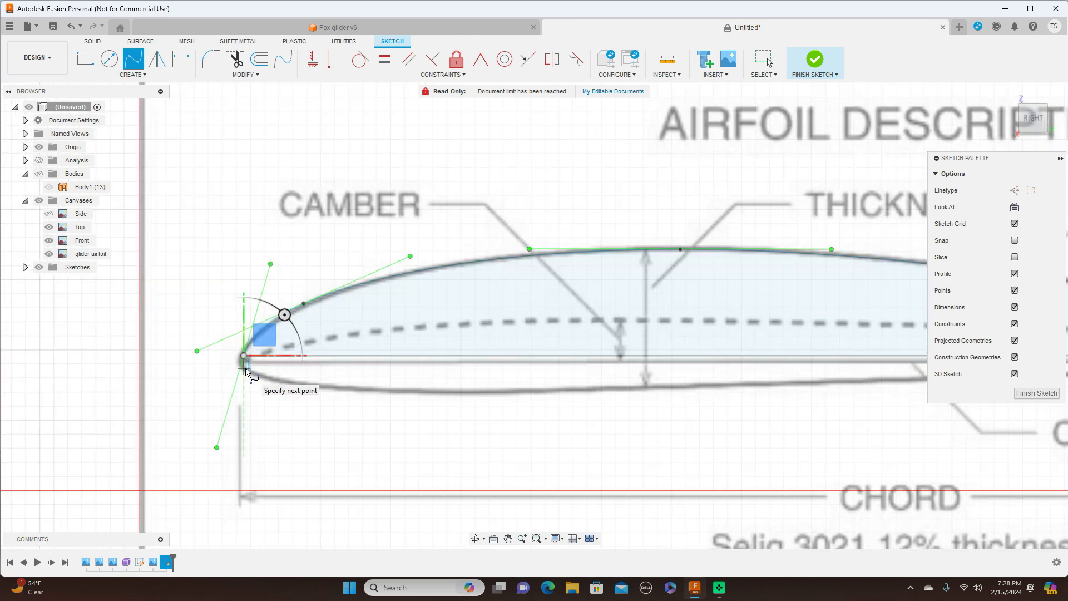
click(244, 367)
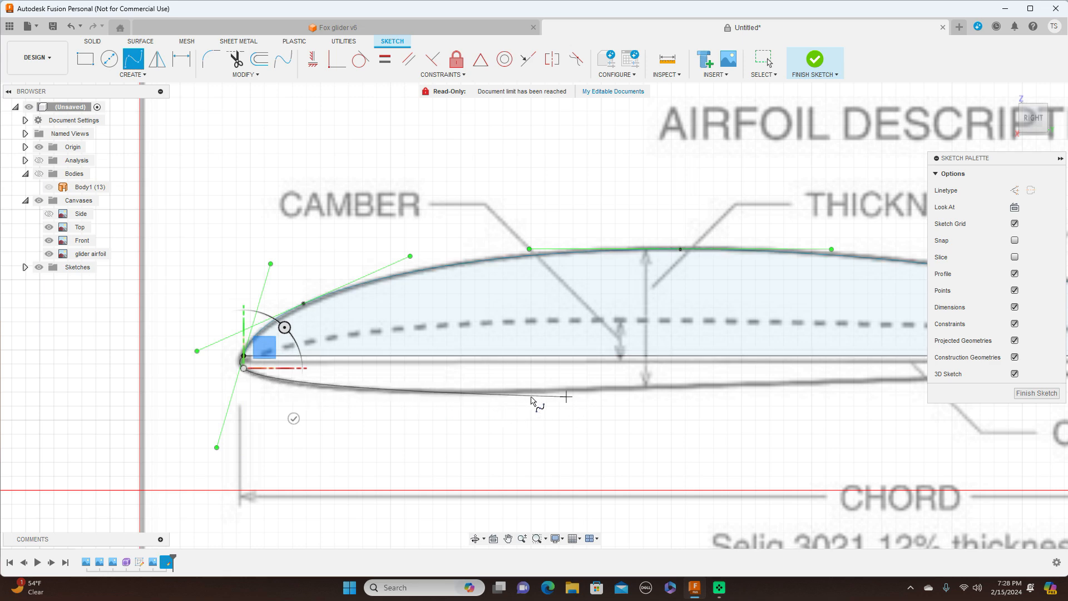
scroll(498, 395, down, 4)
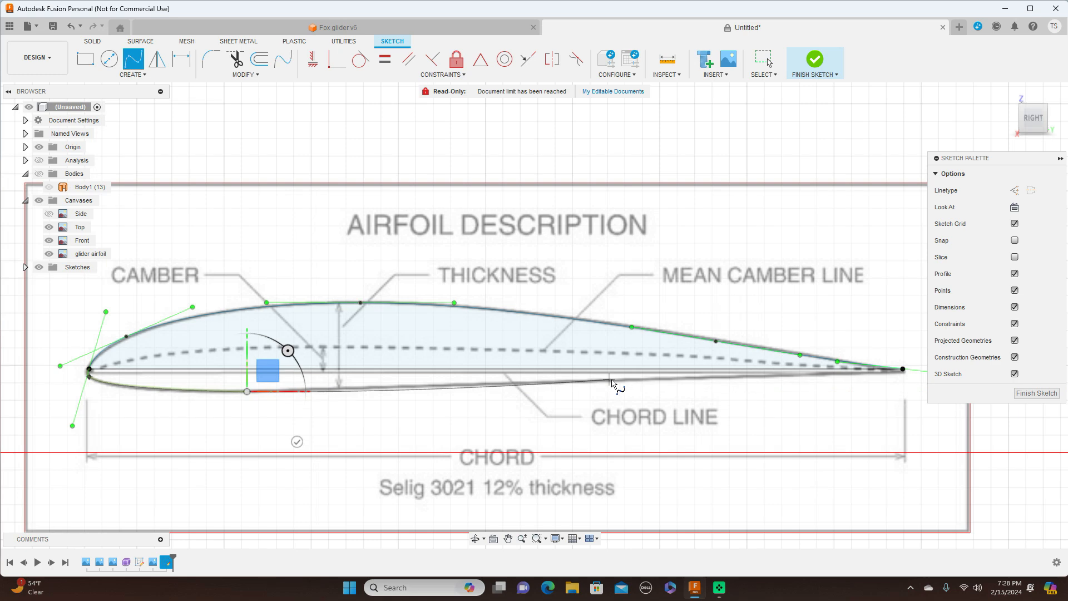
click(617, 379)
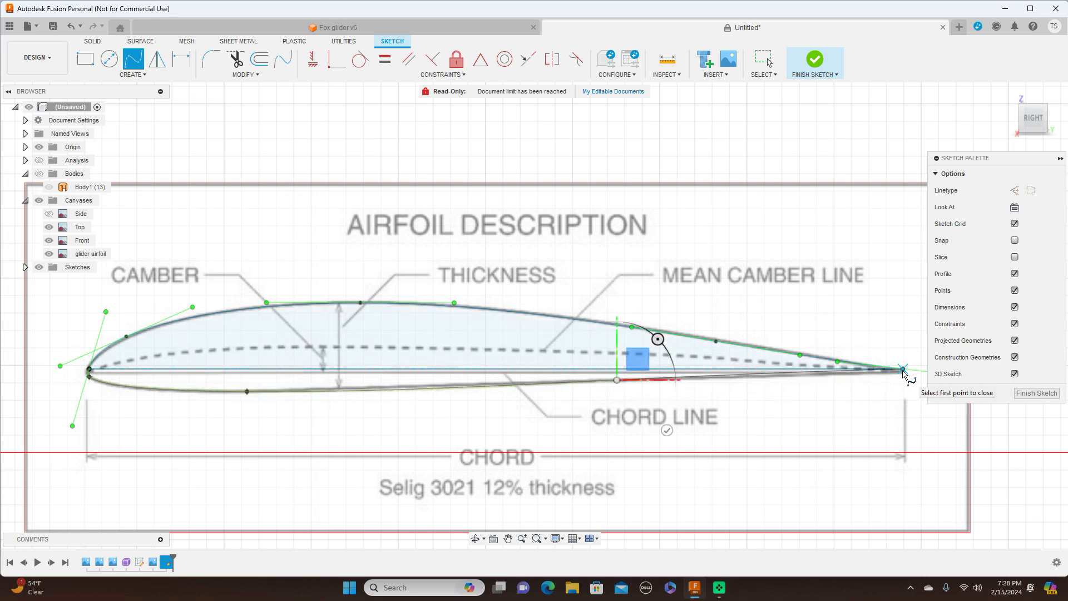
click(903, 370)
right_click(903, 370)
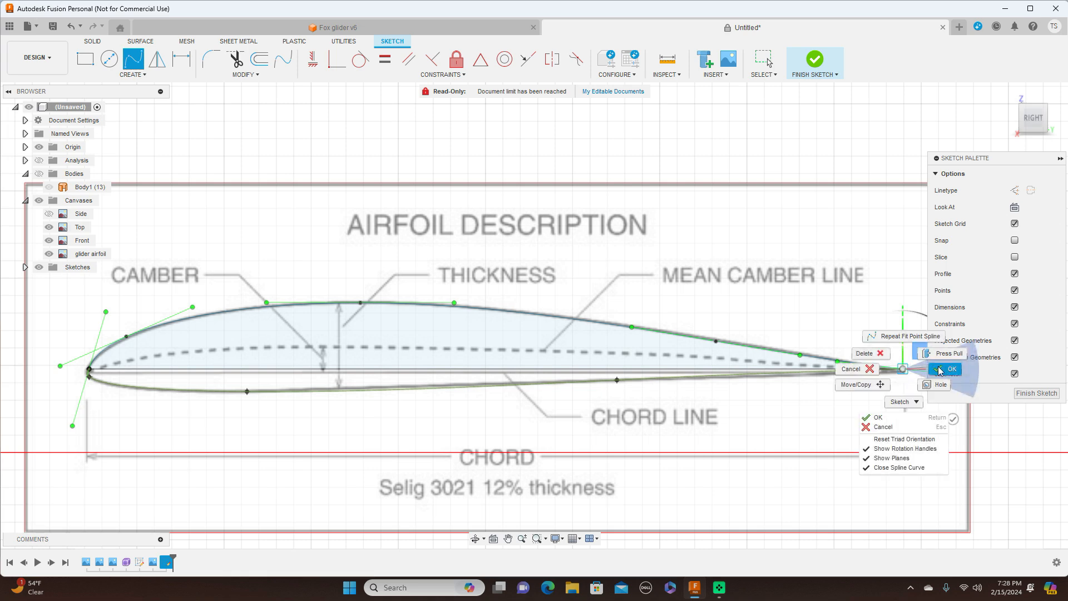
click(939, 370)
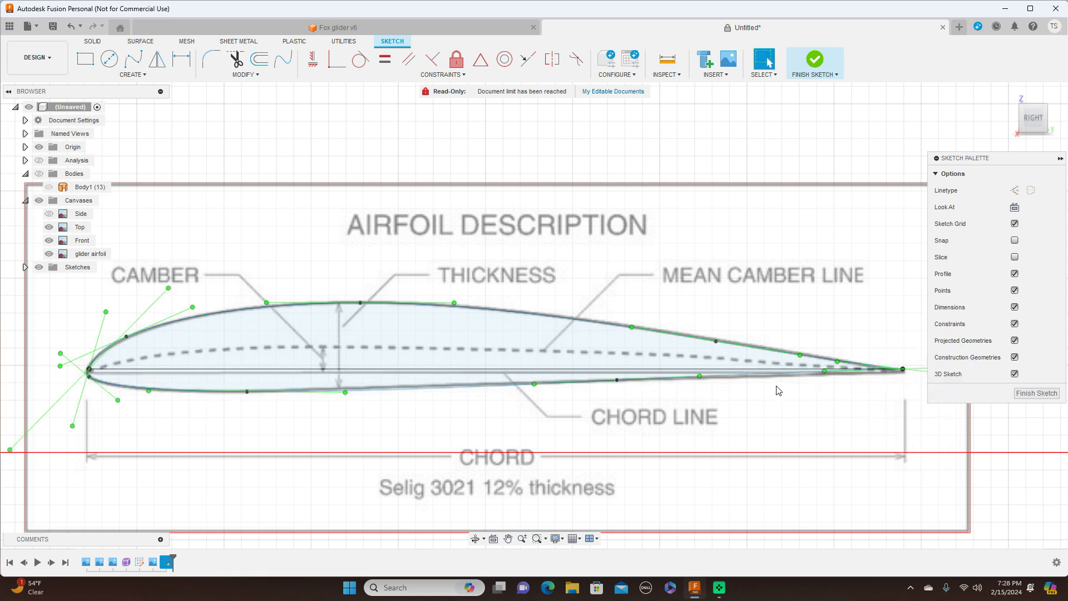
- Shift the lower spline's aft fit point slightly forward along the airfoil outline and finish the sketch
scroll(812, 372, up, 5)
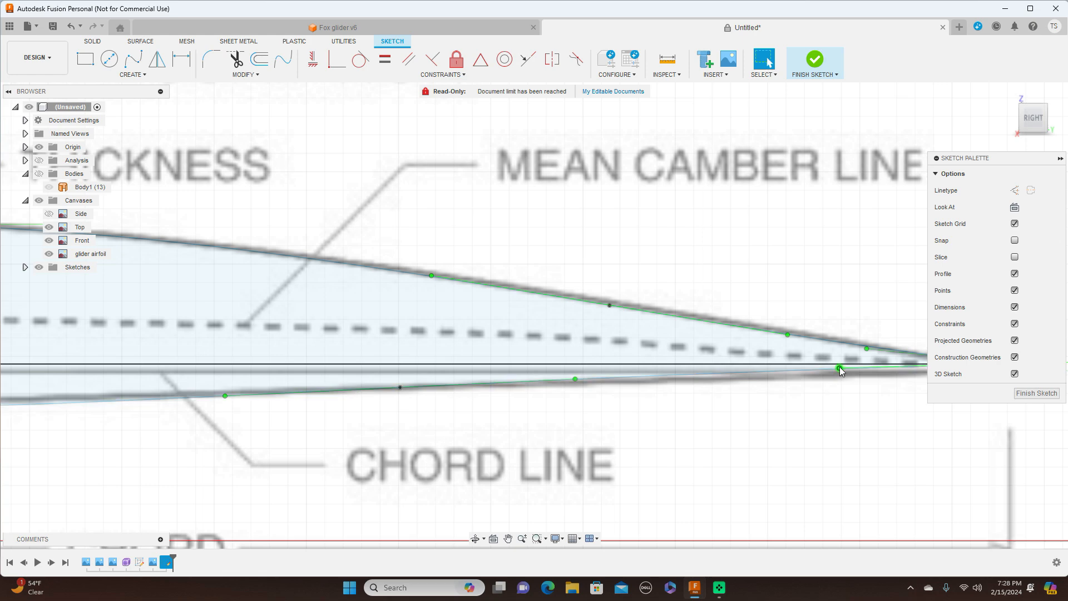
click(840, 370)
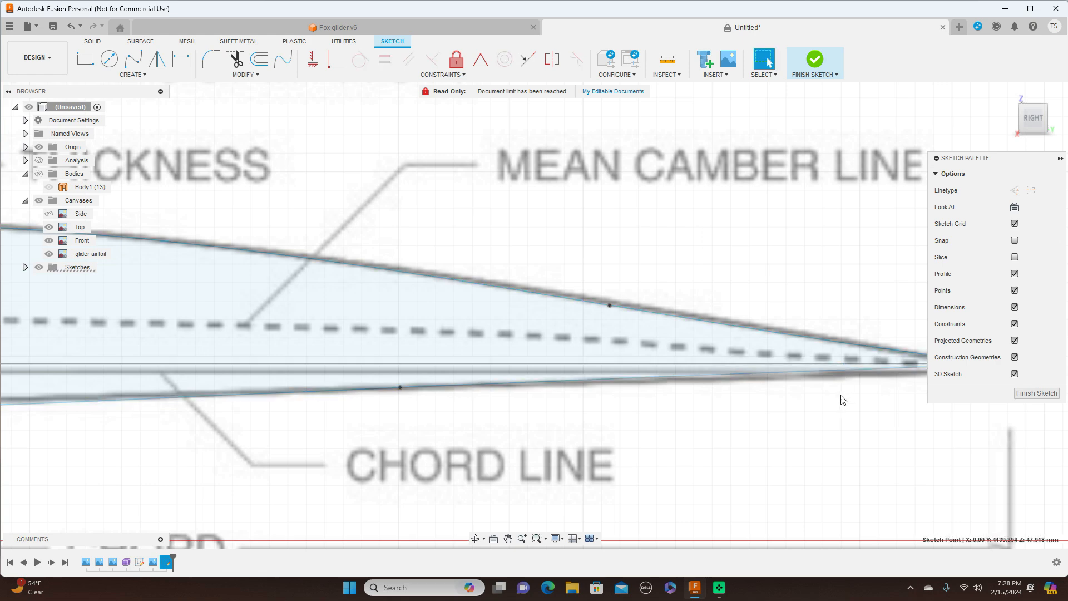
scroll(842, 399, down, 6)
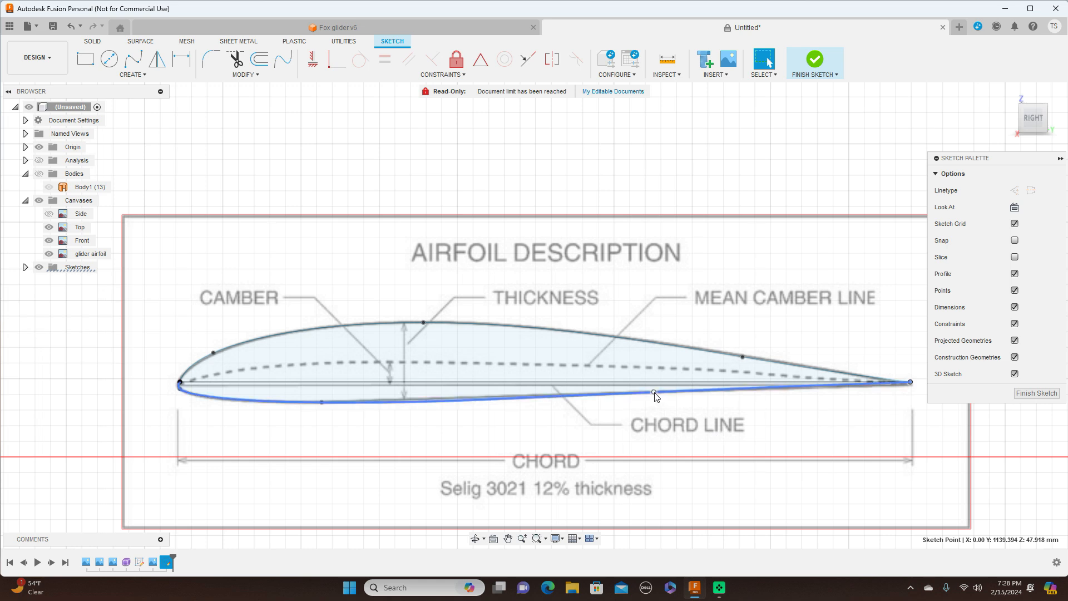
drag(655, 396, 640, 397)
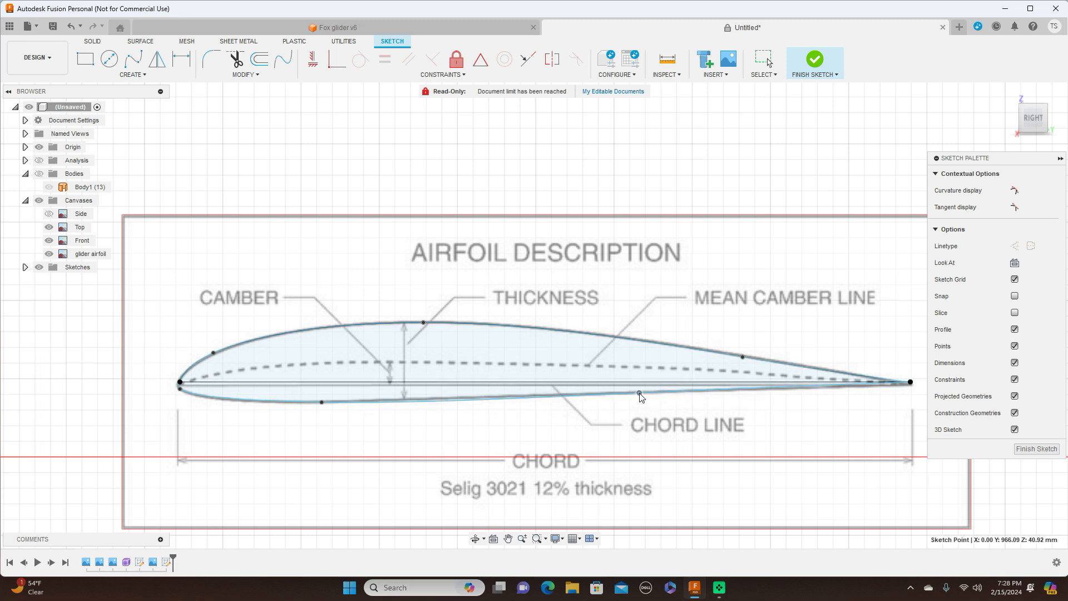
scroll(639, 396, down, 3)
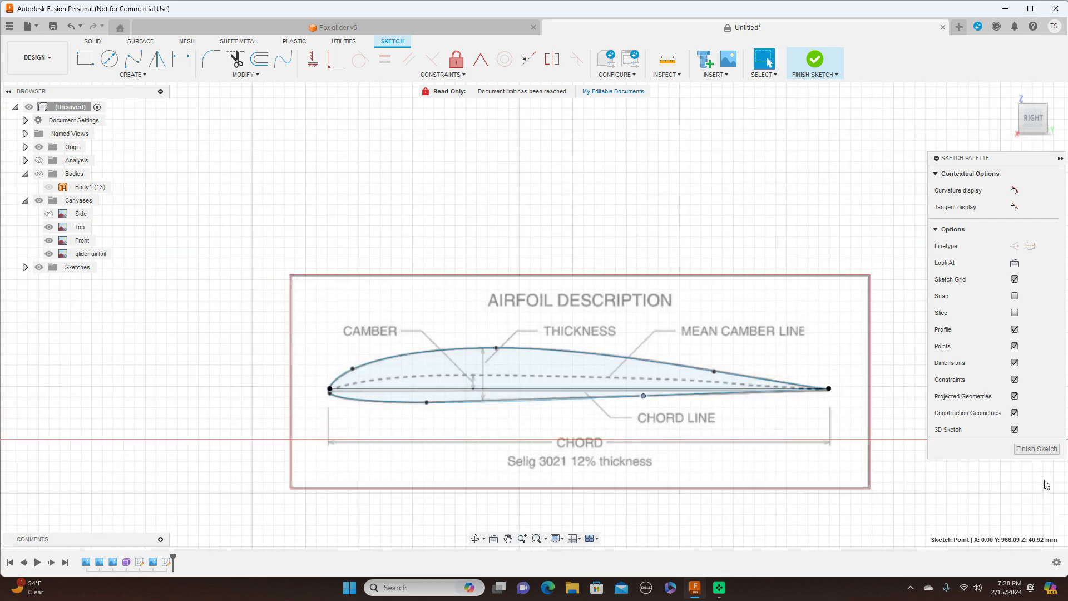
click(1038, 449)
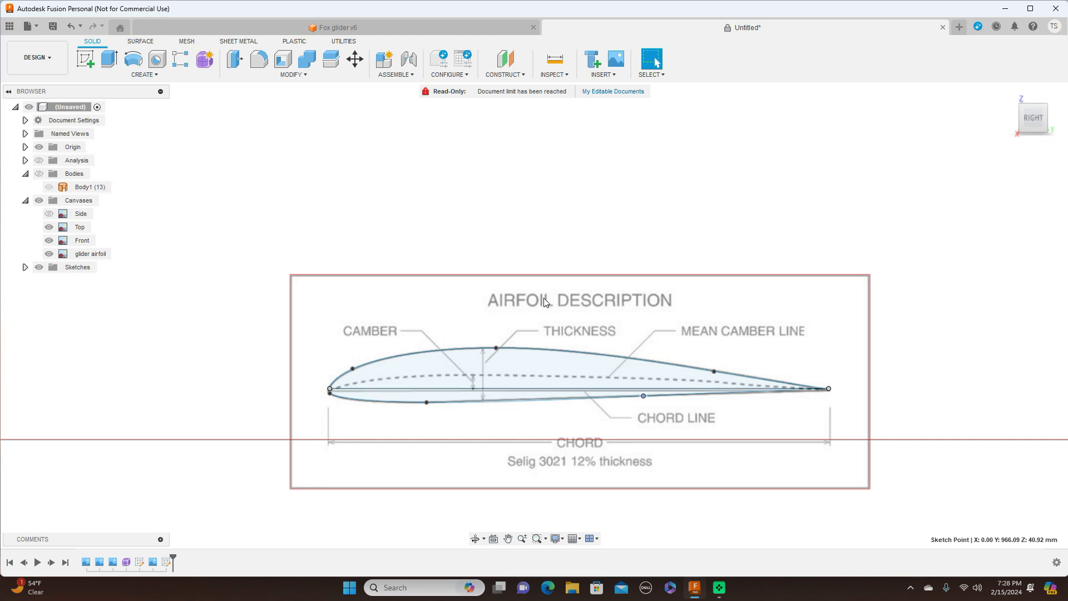
- Construct a plane at an angle of 0 deg through the airfoil's chord line
click(520, 76)
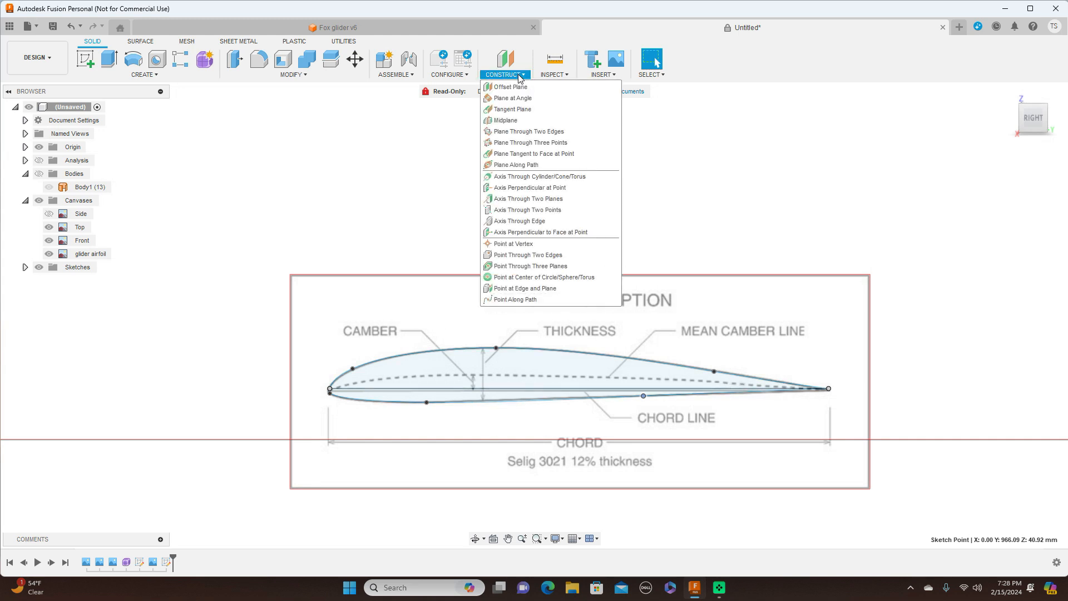
click(515, 99)
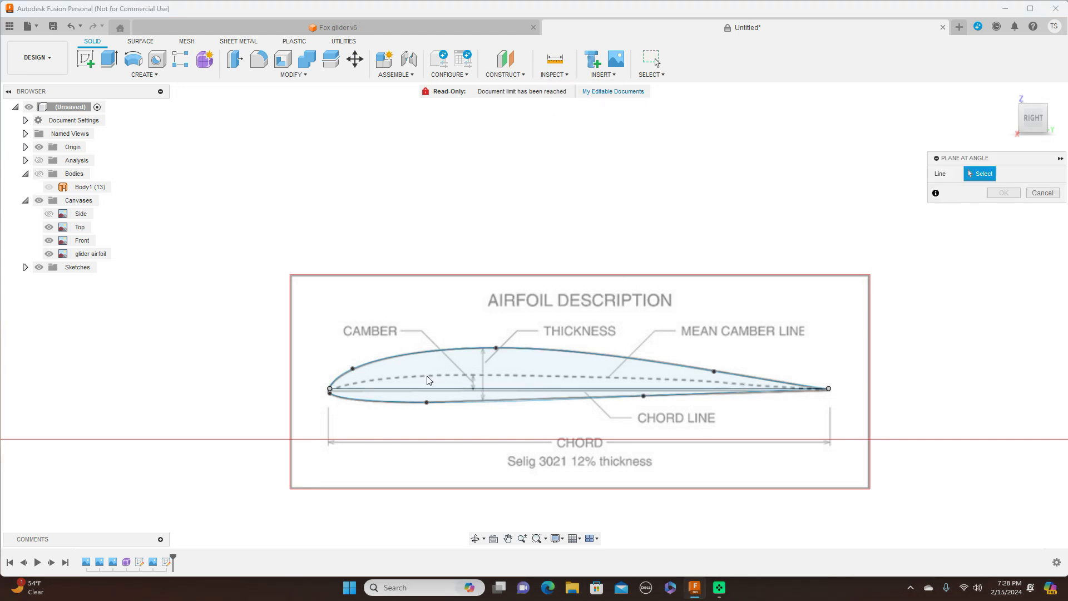
click(422, 394)
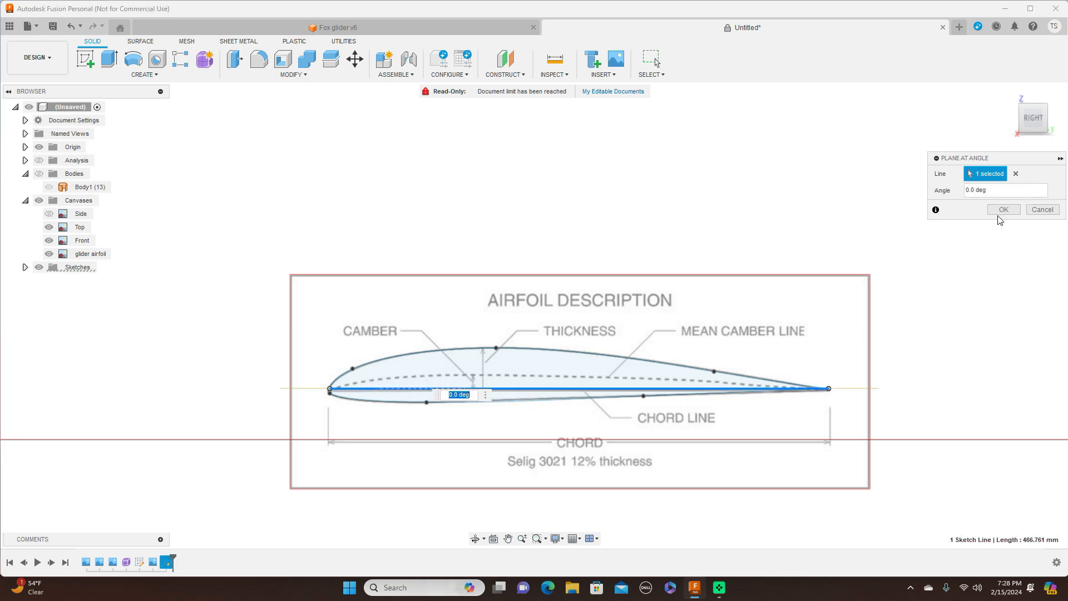
click(1003, 210)
- Start a new sketch on the construction plane through the chord line
click(1032, 114)
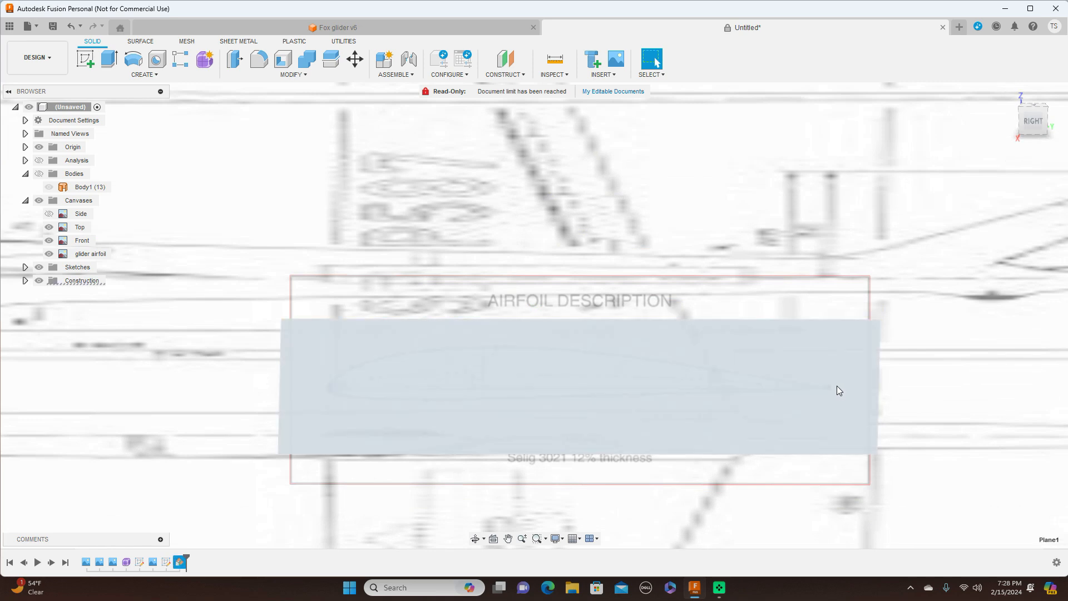
click(837, 389)
click(86, 59)
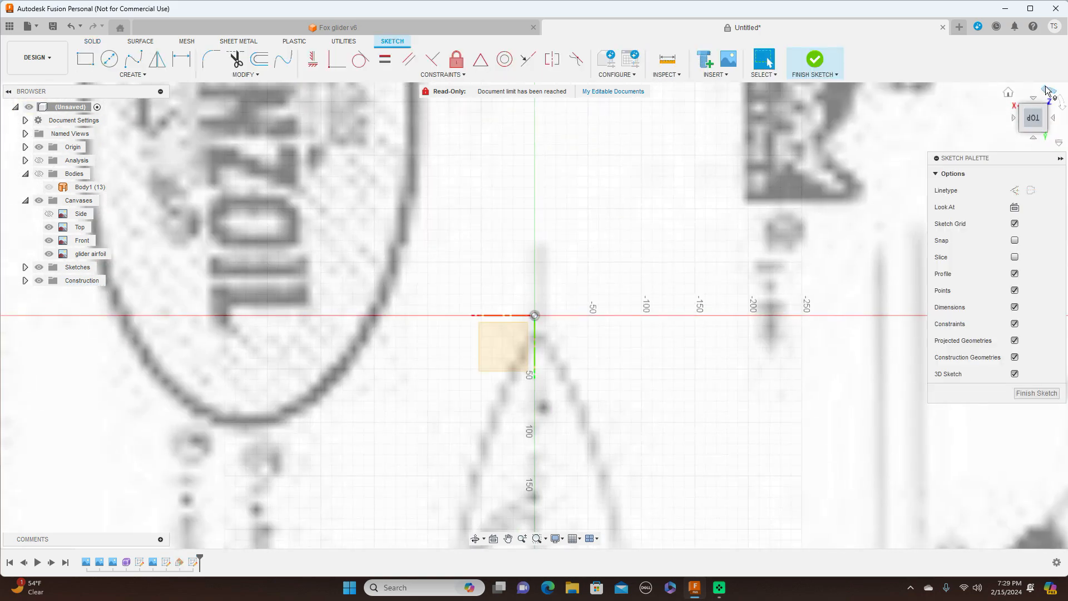
click(1045, 89)
- Draw a straight spanwise line from the airfoil's leading-edge point along the wing's leading edge to the wingtip on the top-view canvas
scroll(554, 336, down, 4)
middle_drag(653, 292, 4, 213)
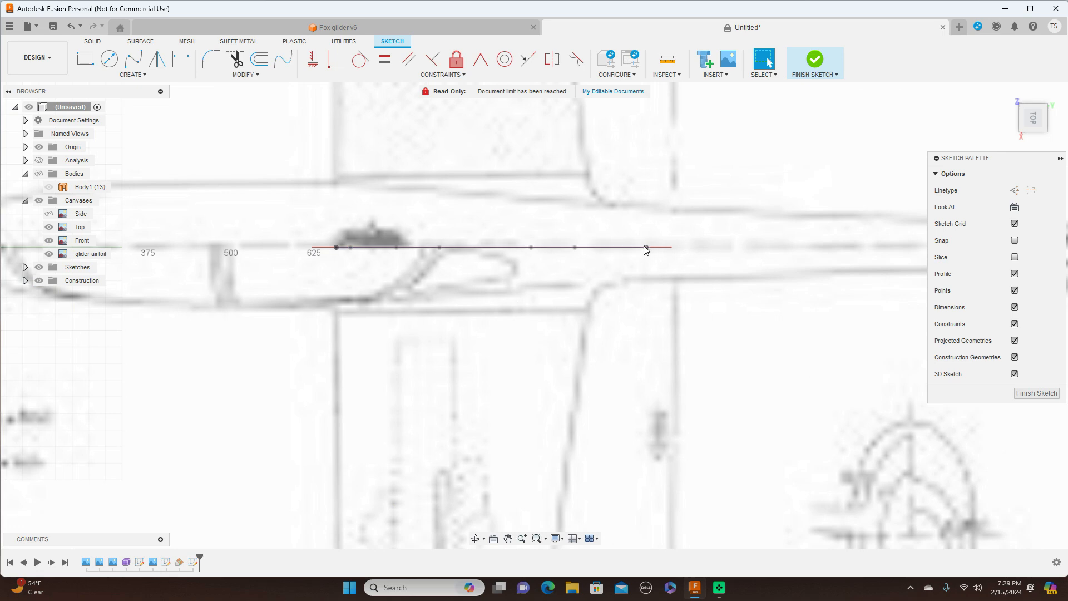
scroll(683, 367, down, 1)
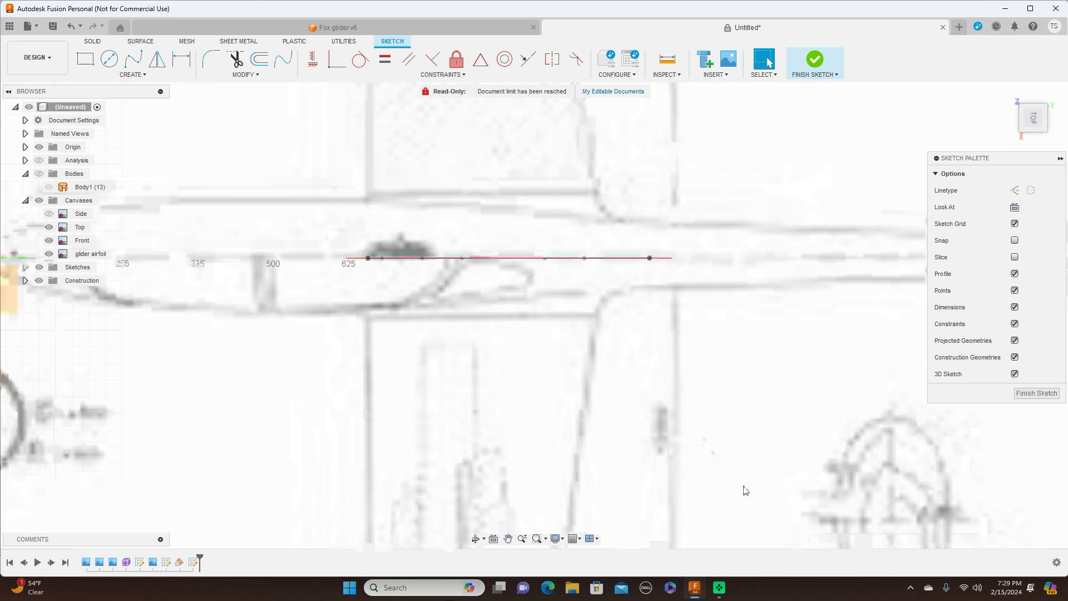
middle_drag(739, 462, 736, 328)
scroll(729, 345, down, 3)
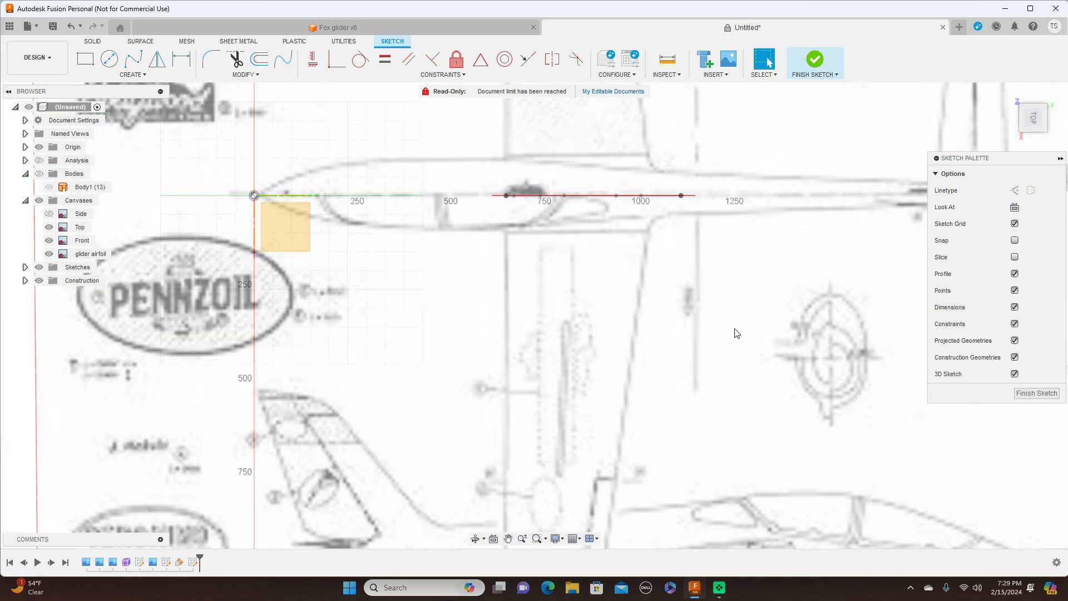
middle_drag(709, 361, 710, 331)
key(m)
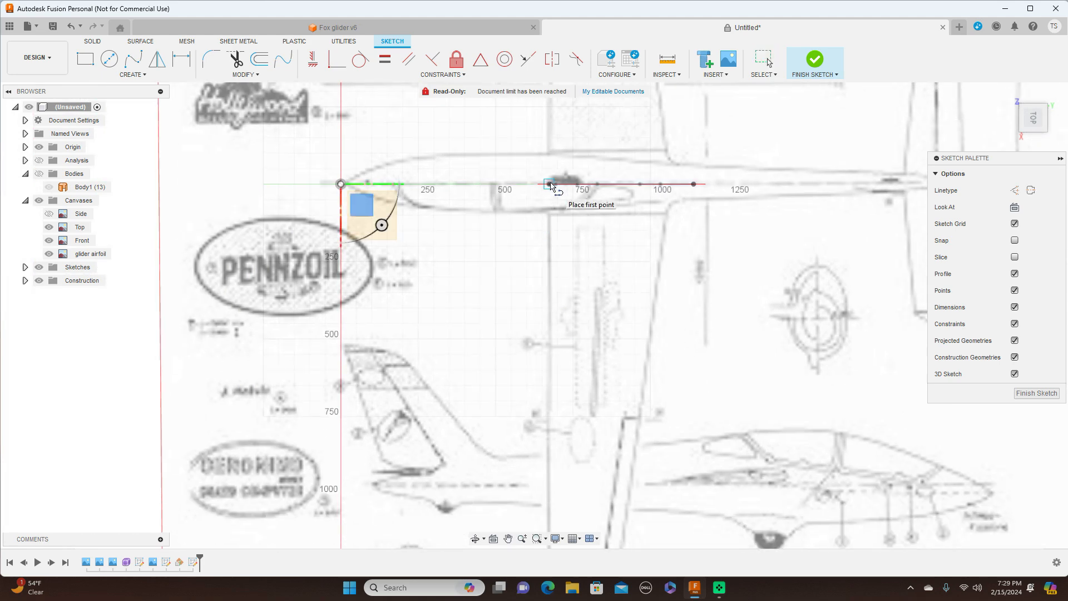
scroll(550, 185, down, 2)
middle_drag(551, 182, 554, 159)
scroll(600, 270, down, 1)
scroll(601, 269, down, 1)
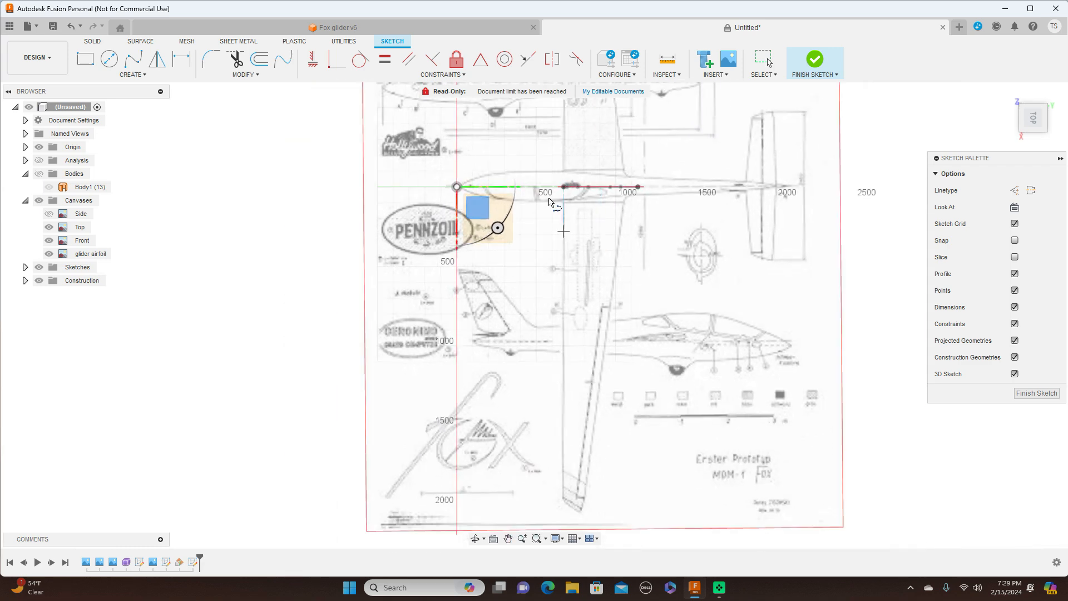
click(564, 187)
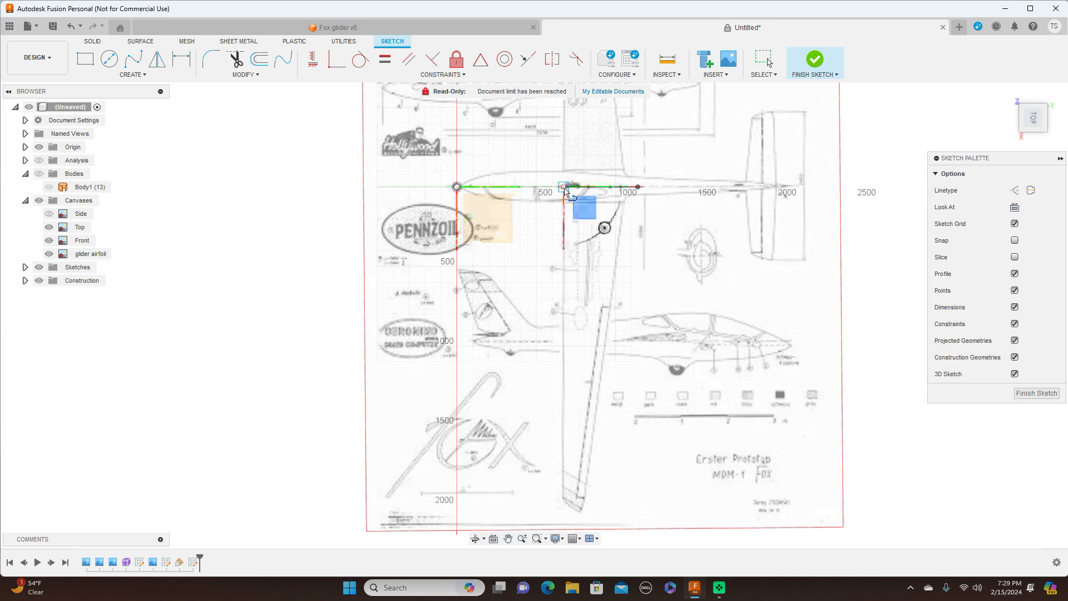
click(563, 496)
right_click(563, 495)
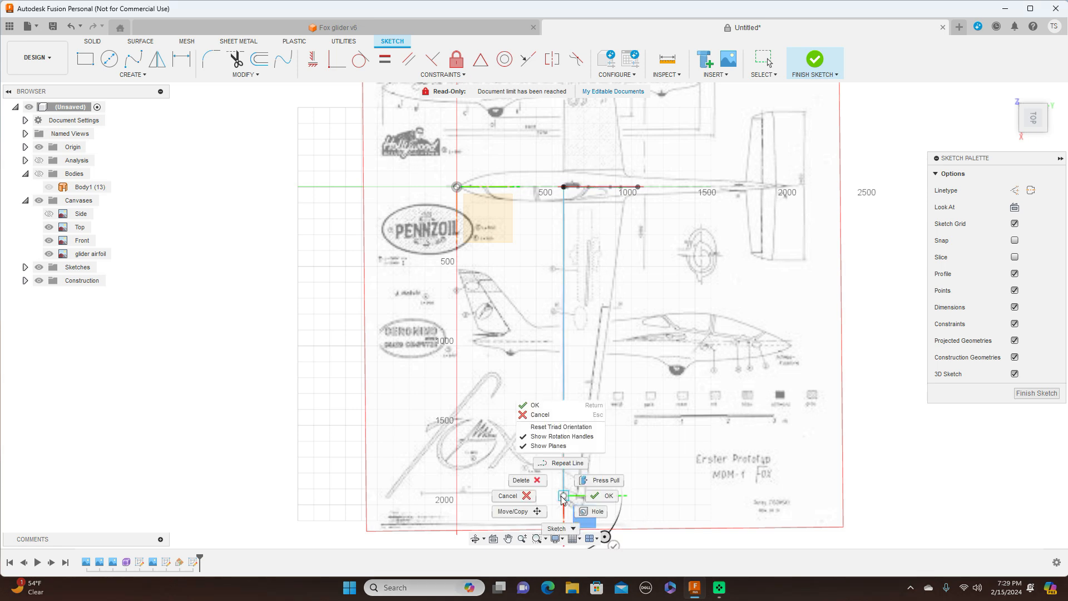
click(595, 495)
- Trace the wing-root fairing with a four-point fit point spline from the airfoil's trailing-edge point to the wing's trailing edge, and reposition its second point
mouse_move(697, 464)
middle_down()
mouse_move(560, 410)
mouse_move(560, 401)
middle_up()
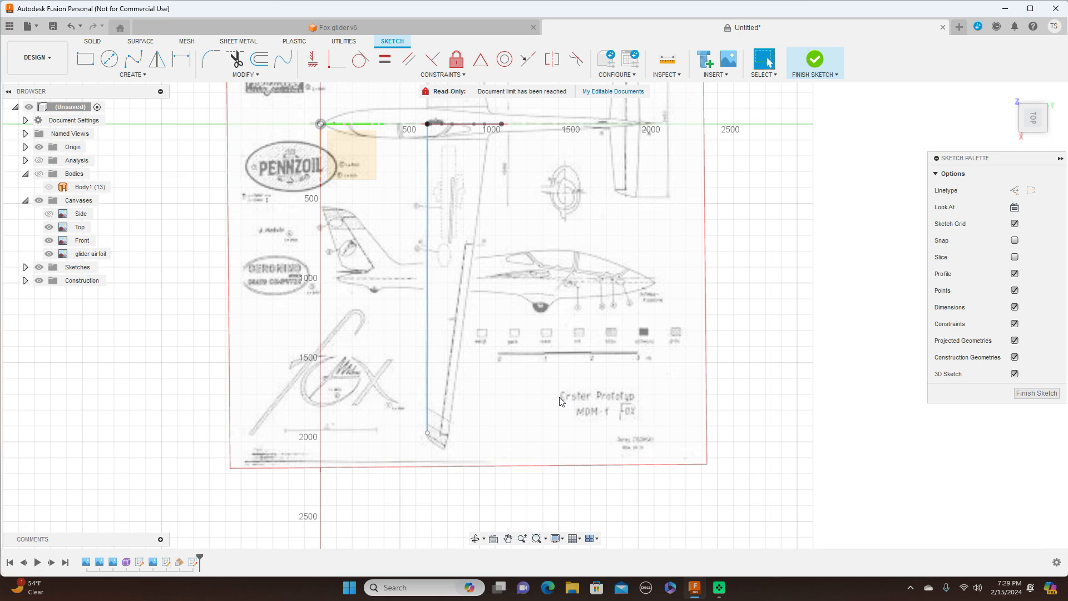
scroll(554, 323, up, 2)
middle_drag(560, 317, 570, 367)
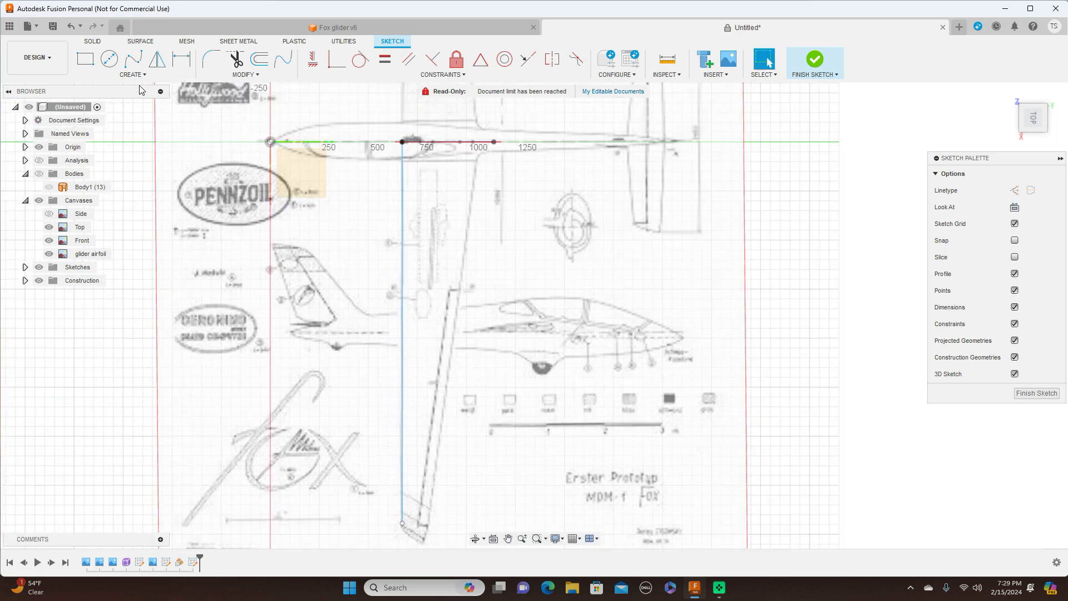
click(133, 58)
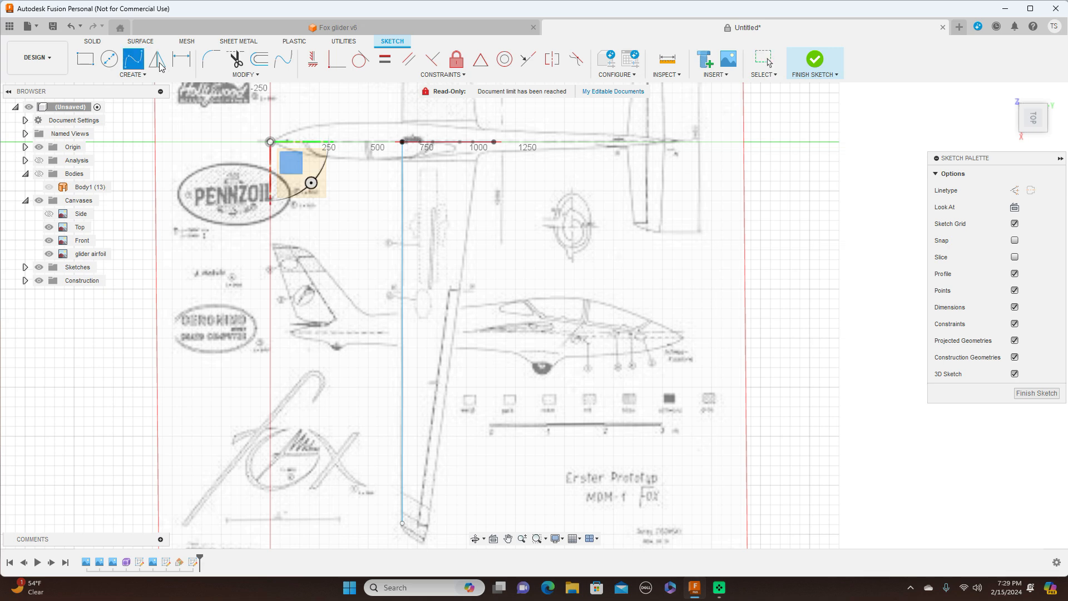
click(494, 142)
scroll(496, 144, up, 5)
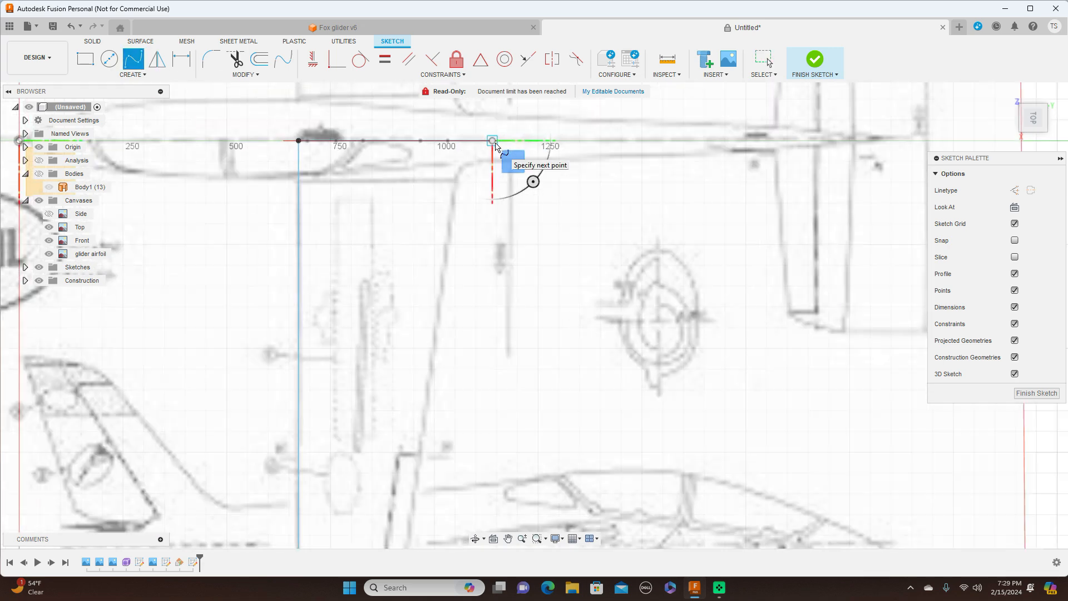
scroll(496, 146, up, 2)
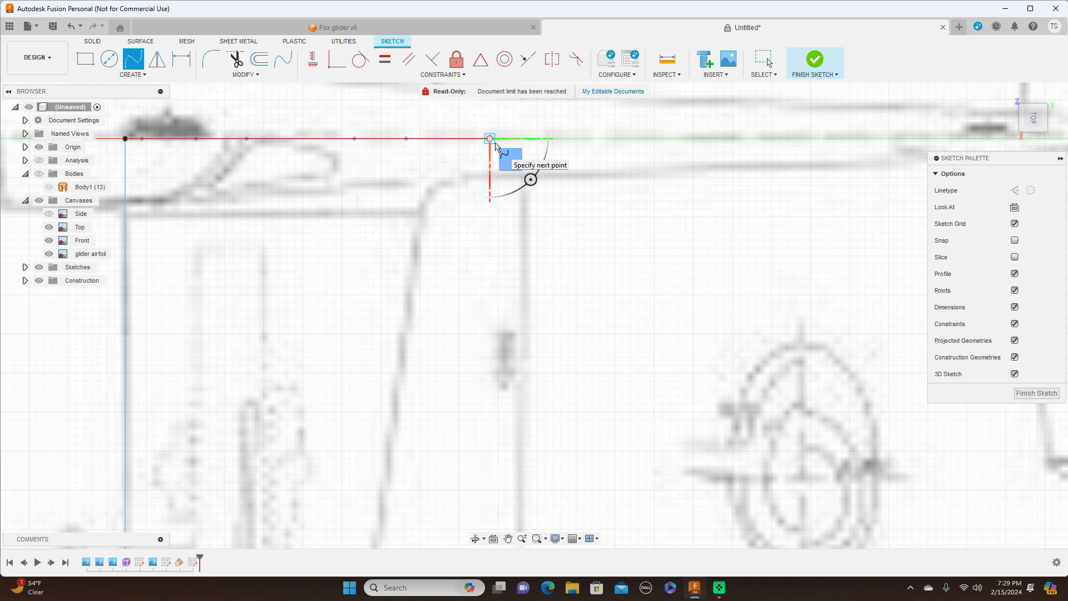
click(456, 171)
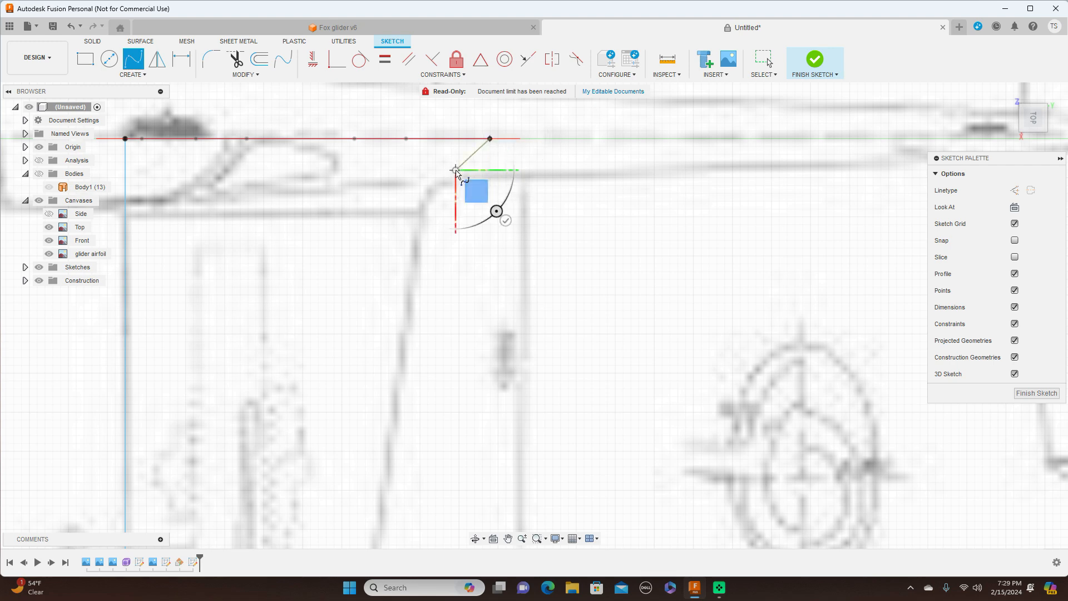
click(431, 185)
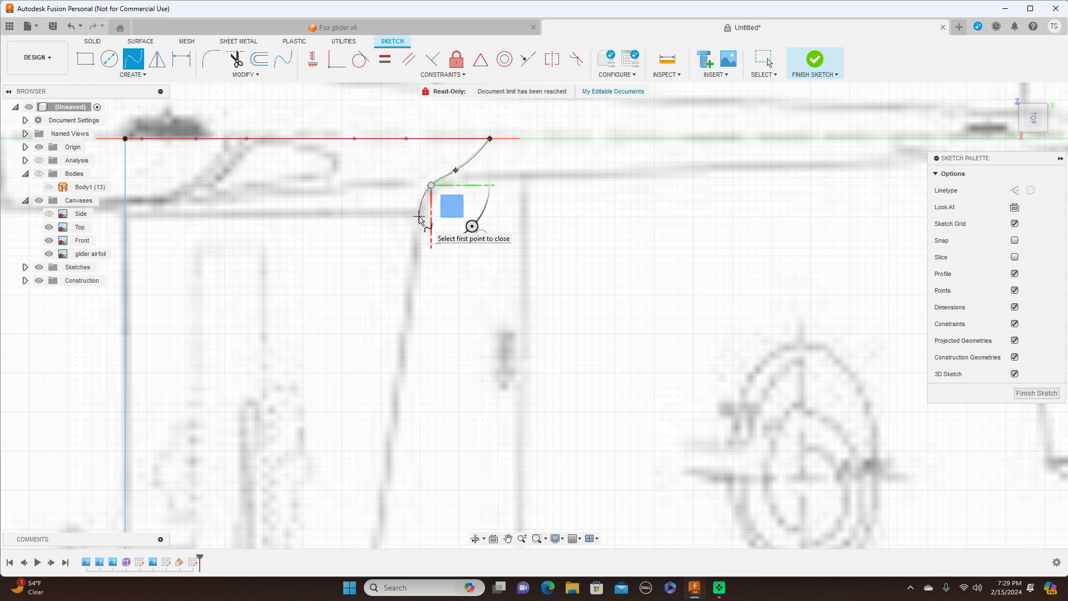
click(419, 217)
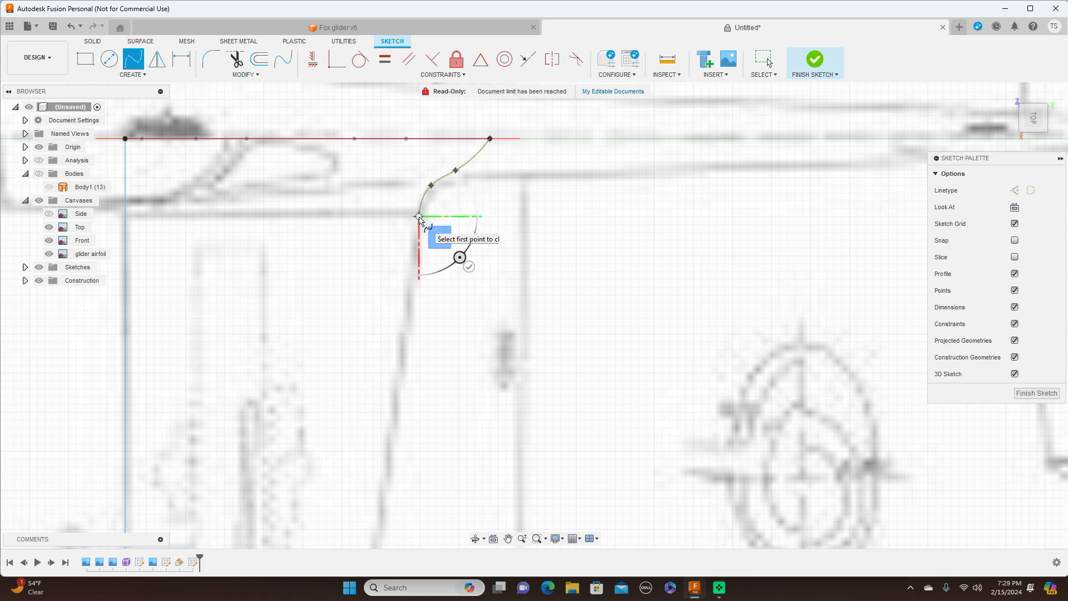
right_click(419, 217)
click(453, 222)
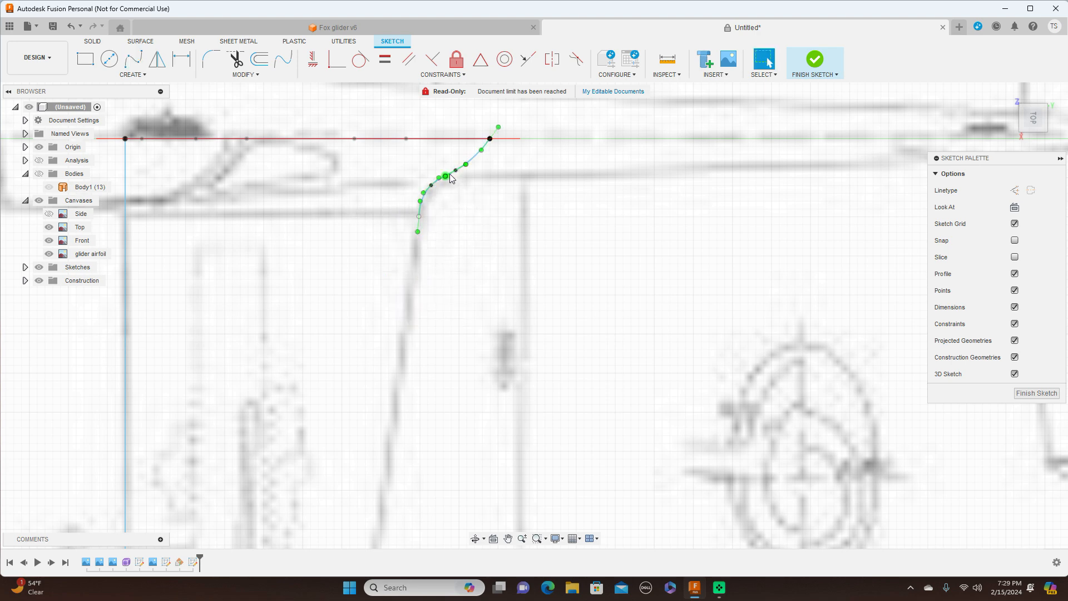
click(455, 174)
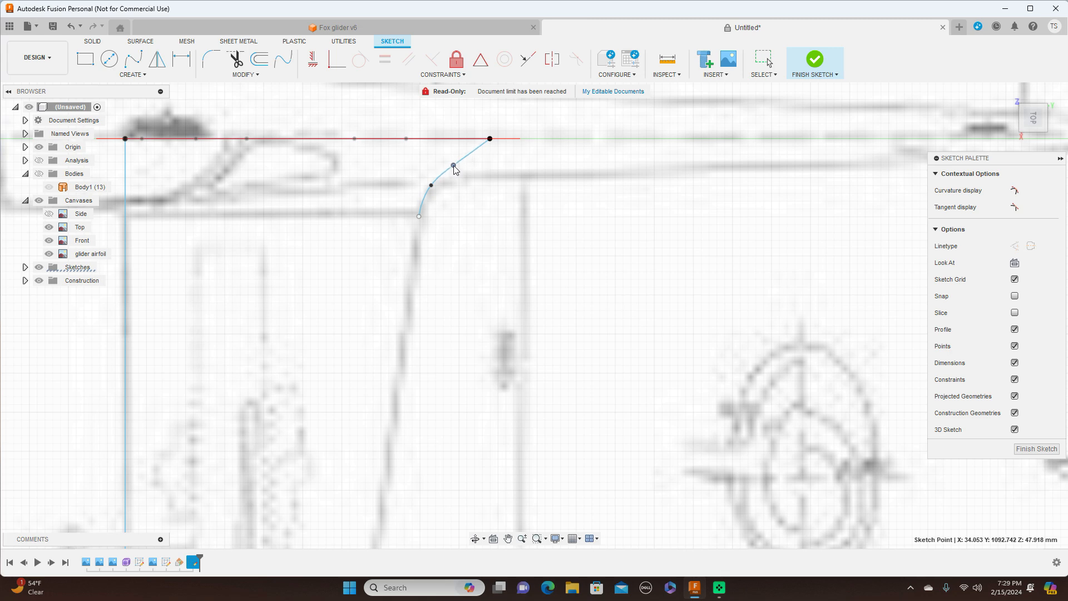
- Refine the fairing spline's second point and draw a straight trailing-edge line about 1860 mm long from the spline's end to the wingtip, finishing the sketch
drag(453, 166, 453, 163)
drag(454, 166, 467, 160)
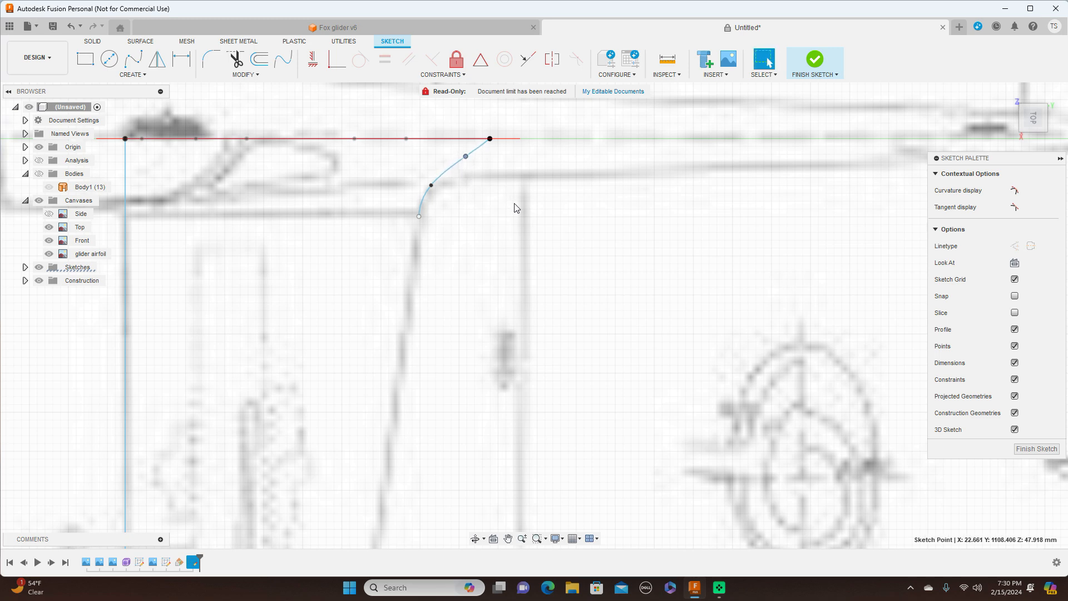
scroll(550, 234, down, 8)
middle_drag(643, 359, 632, 236)
key(l)
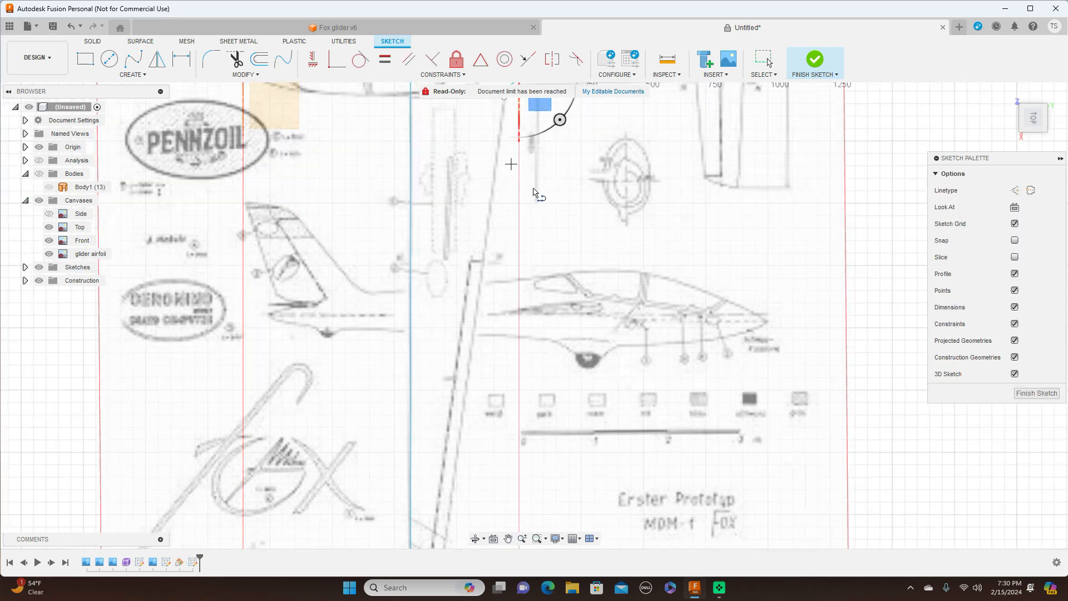
scroll(513, 167, down, 2)
click(510, 114)
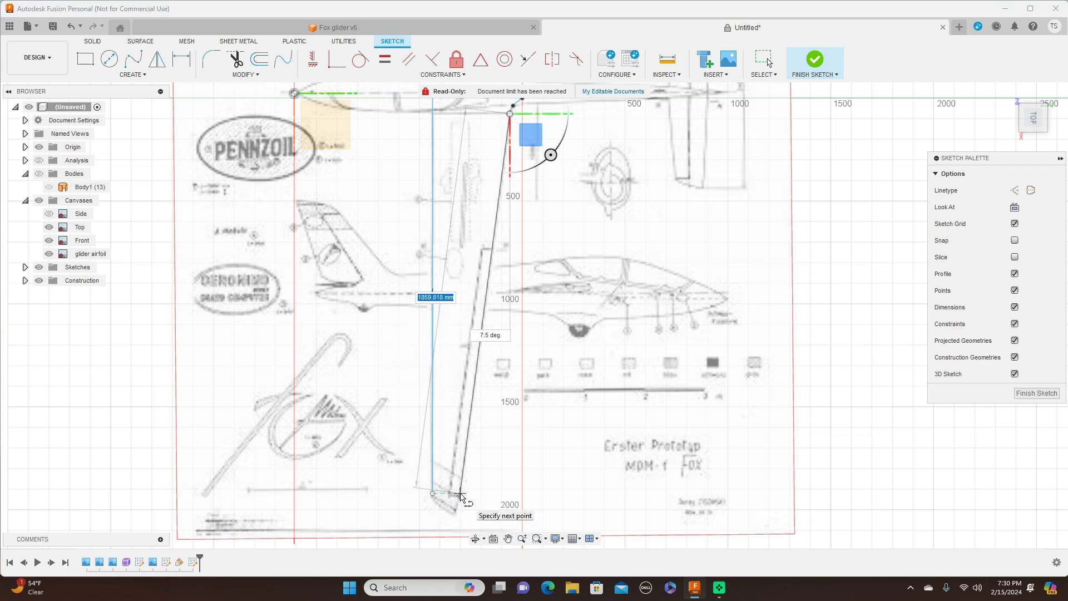
click(459, 494)
right_click(459, 494)
click(495, 495)
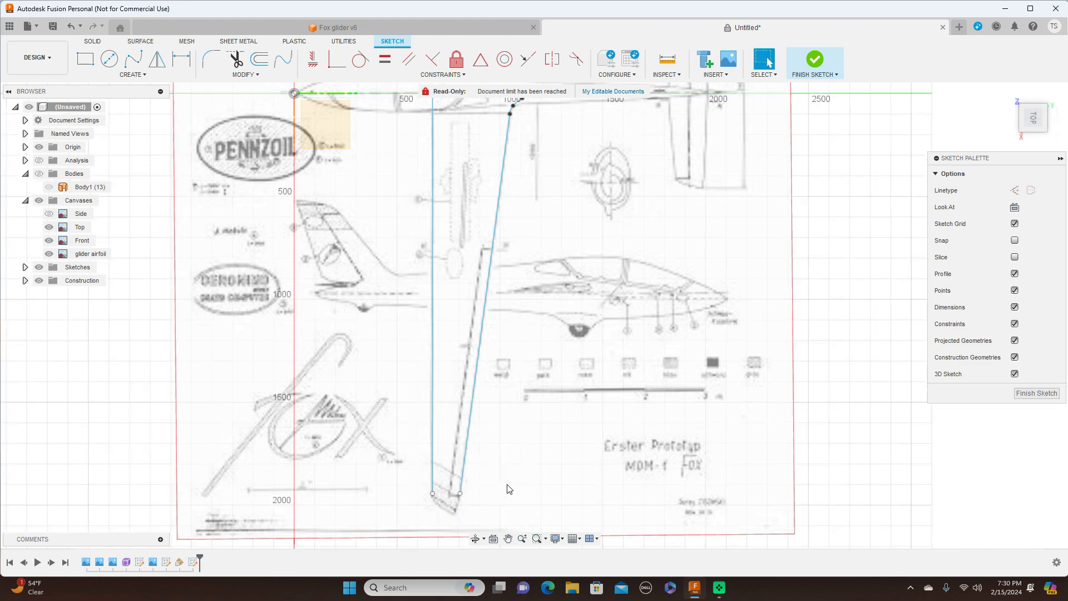
click(1048, 394)
- Start a Path + Guide Rail sweep with full extents, using the airfoil regions above and below the chord line as profiles
shift+middle_drag(531, 428, 573, 335)
scroll(573, 335, up, 4)
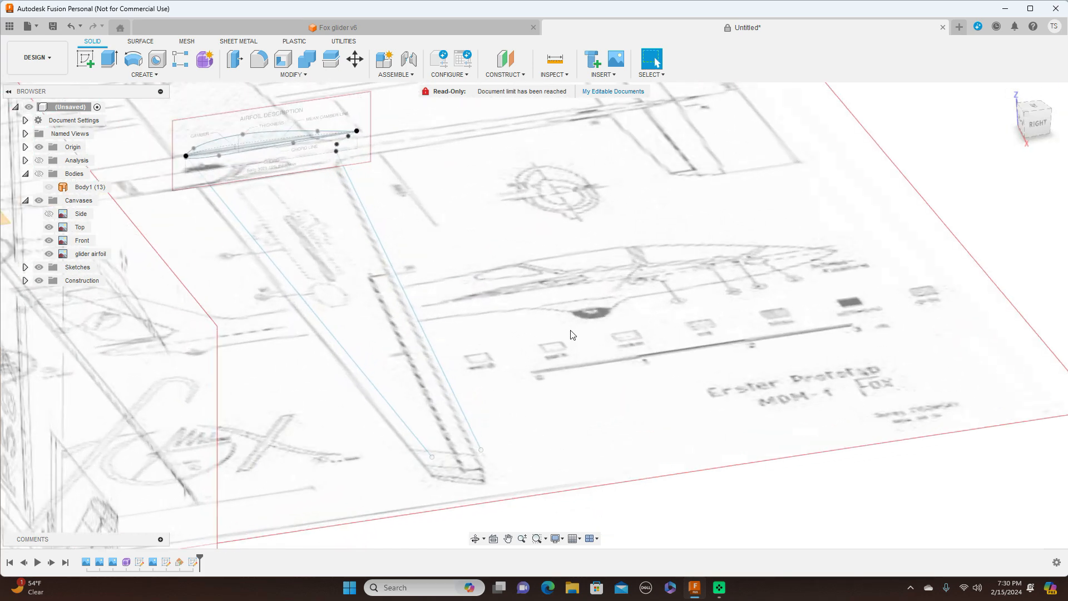
middle_drag(675, 315, 841, 319)
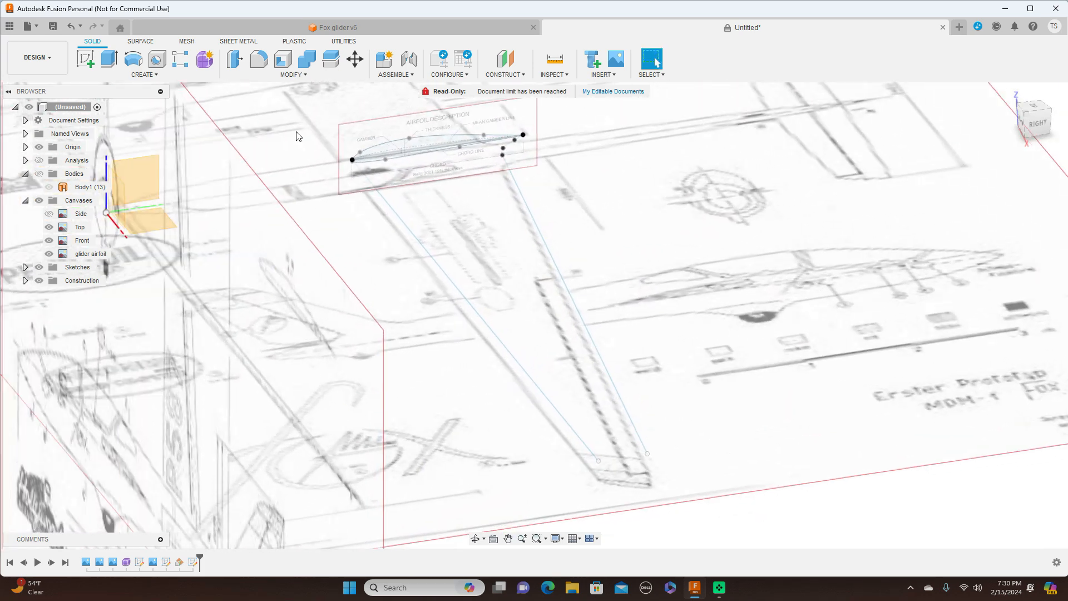
click(146, 75)
click(122, 155)
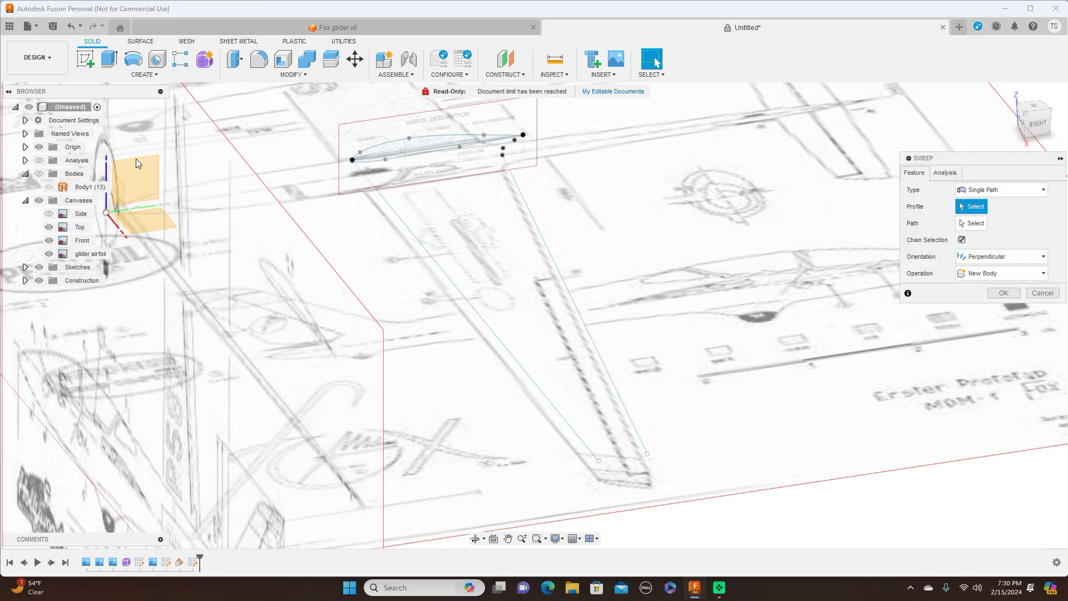
click(1043, 190)
click(1011, 215)
click(1043, 273)
click(1026, 301)
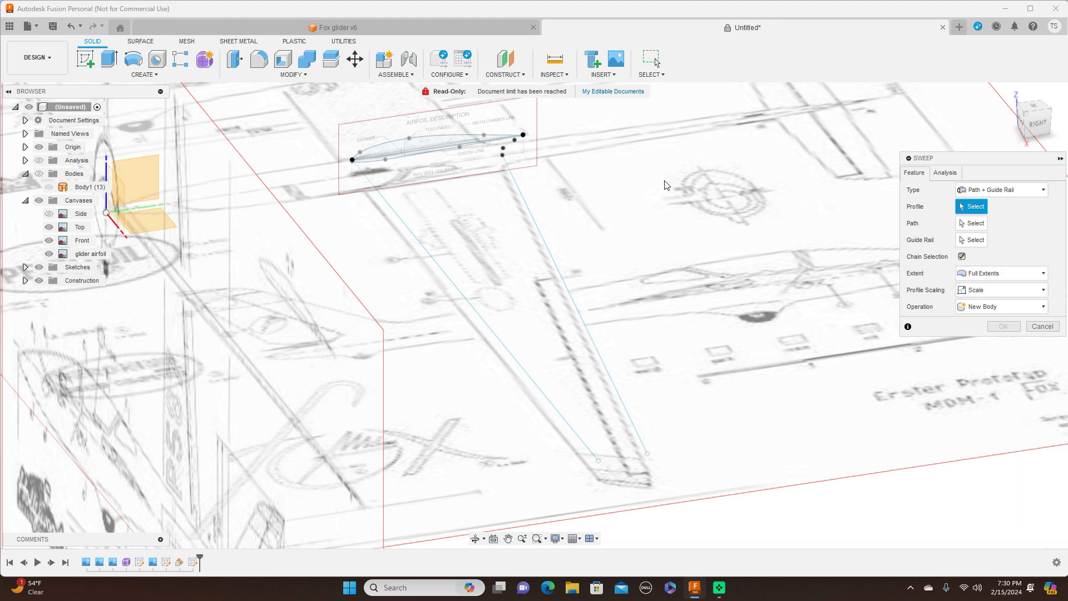
click(413, 151)
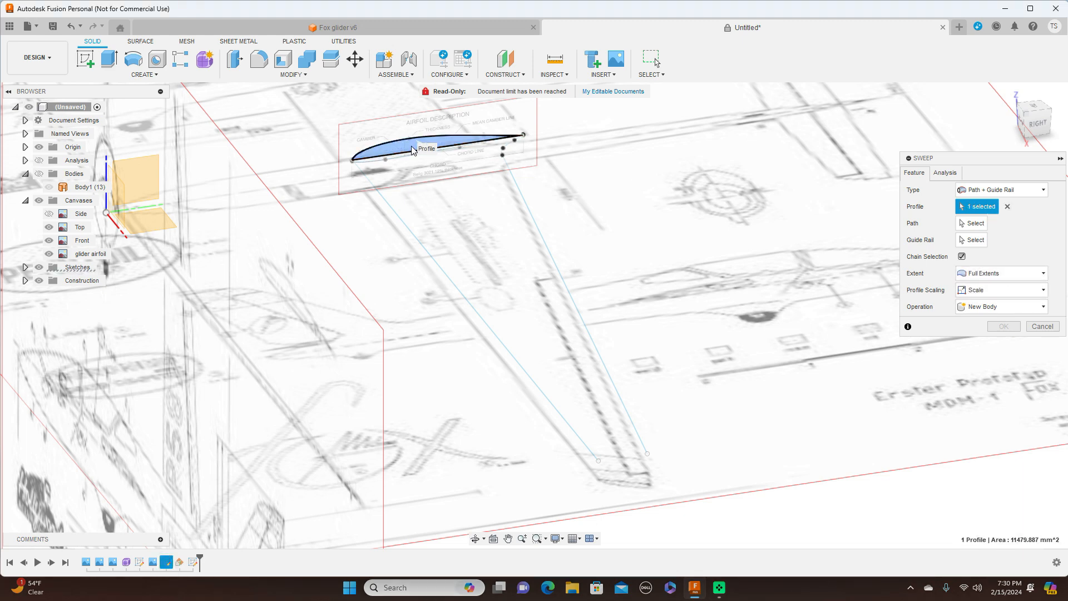
scroll(404, 160, up, 2)
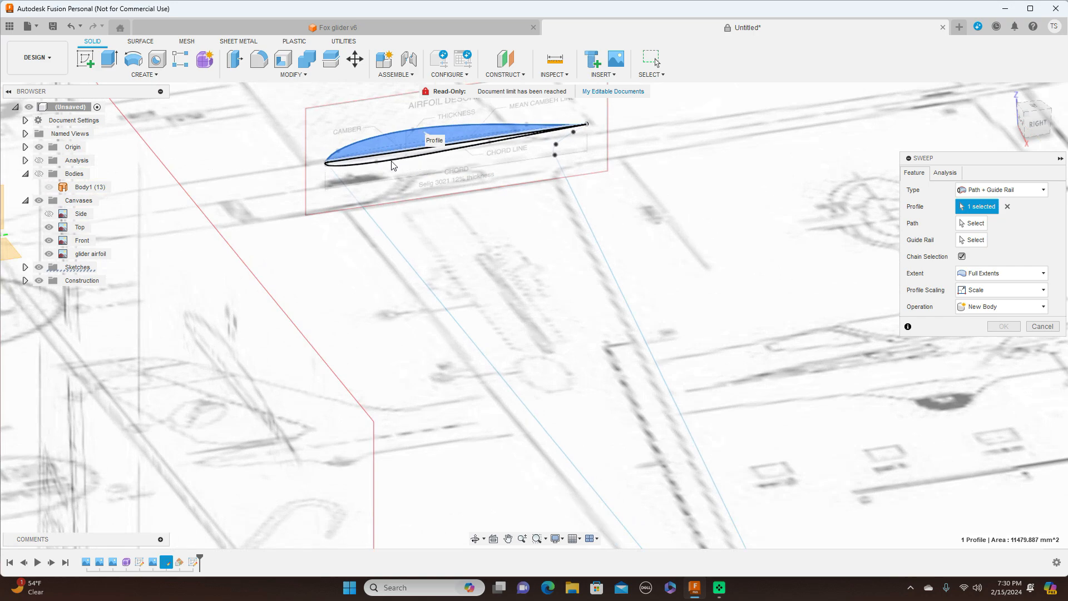
click(393, 164)
scroll(732, 217, down, 1)
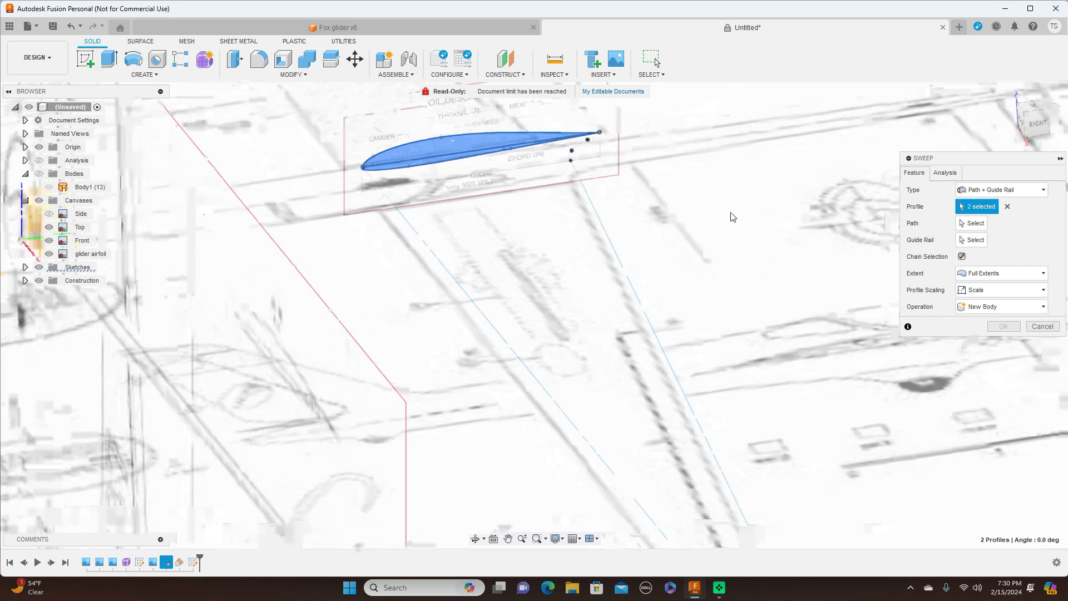
scroll(732, 217, down, 2)
- Sweep the airfoil as a new body along the leading-edge line, with the fairing spline and trailing-edge line as guide rail
click(968, 224)
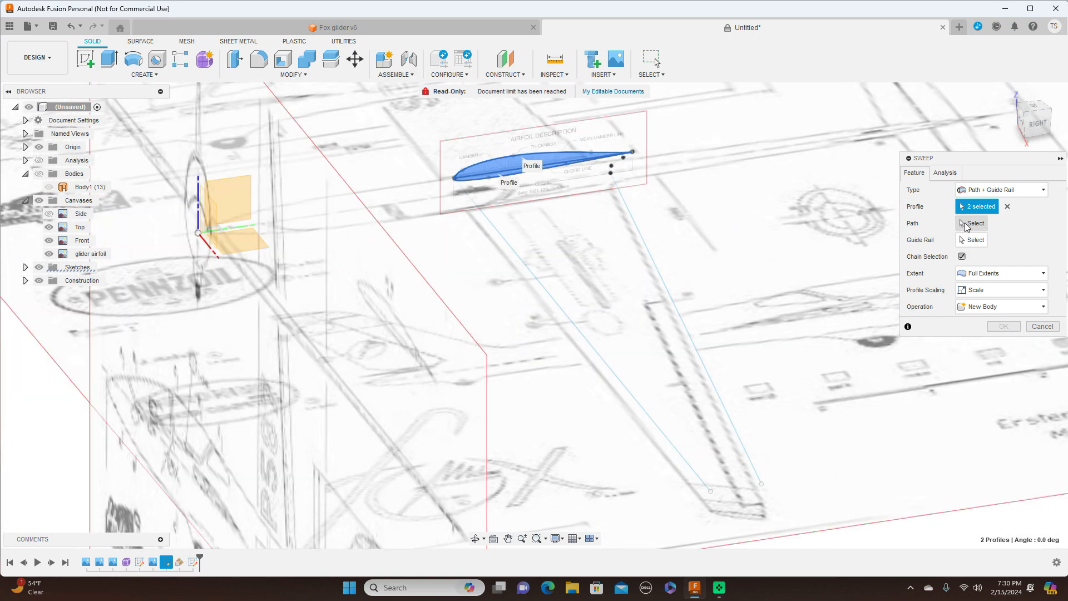
click(502, 240)
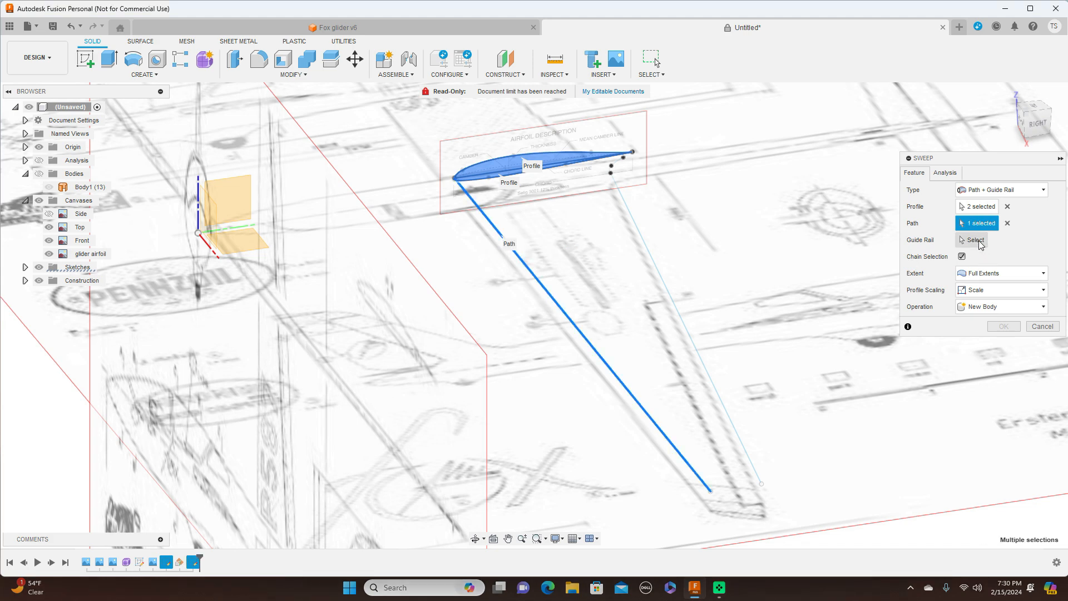
click(974, 240)
click(656, 265)
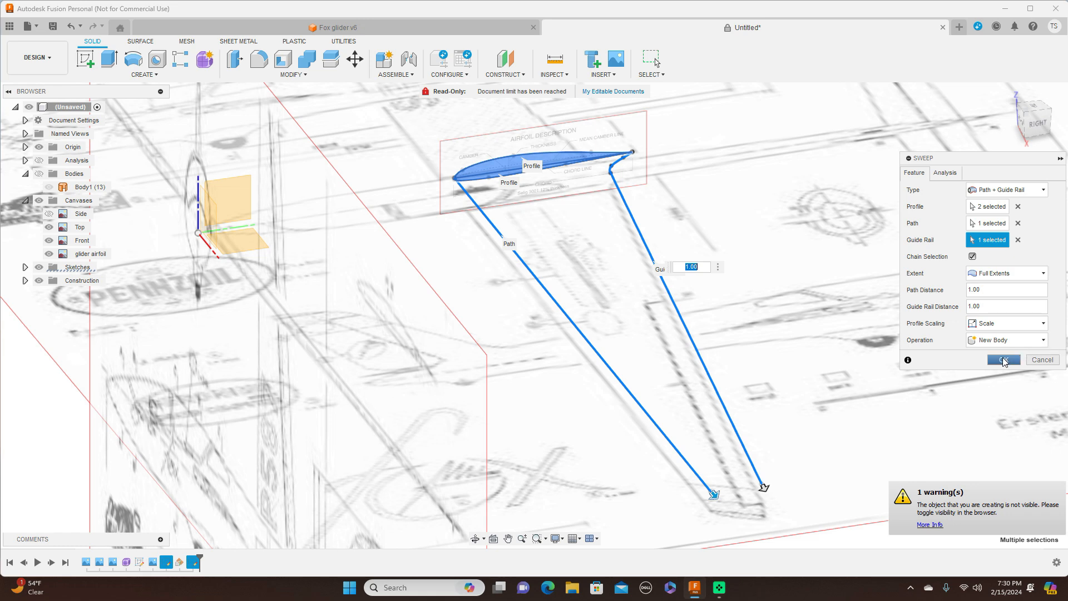
click(1004, 361)
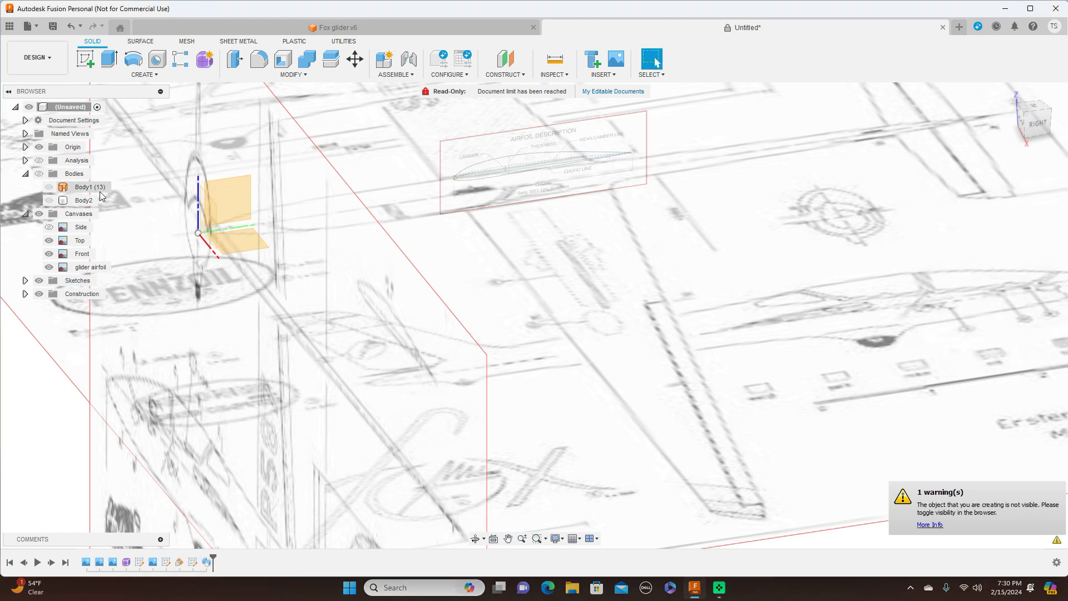
- Show the bodies, hide all reference canvases and look at the model from the right side
click(39, 173)
click(933, 298)
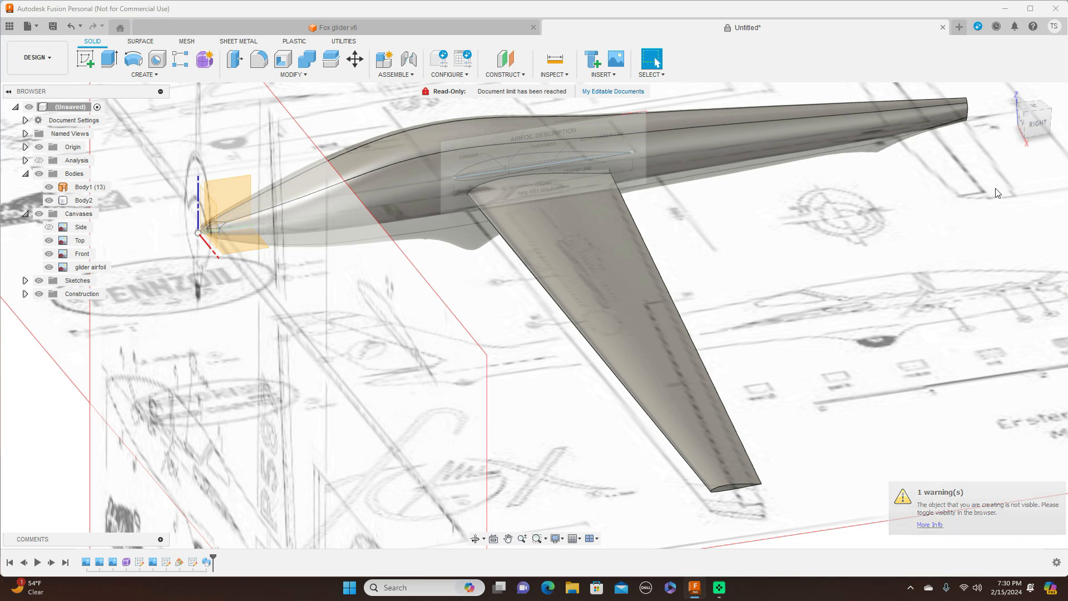
click(1038, 125)
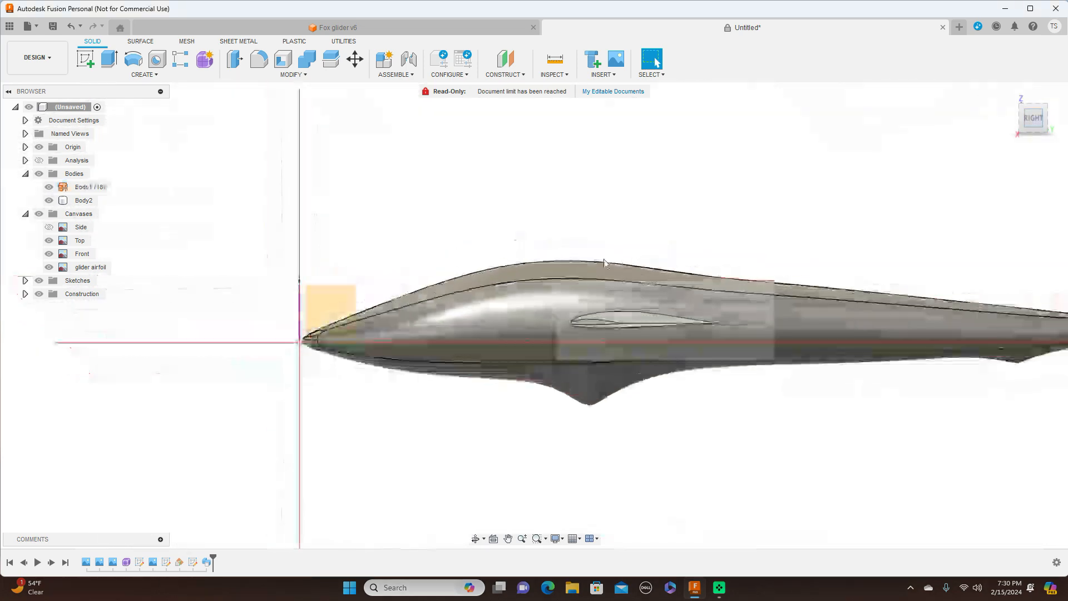
click(39, 213)
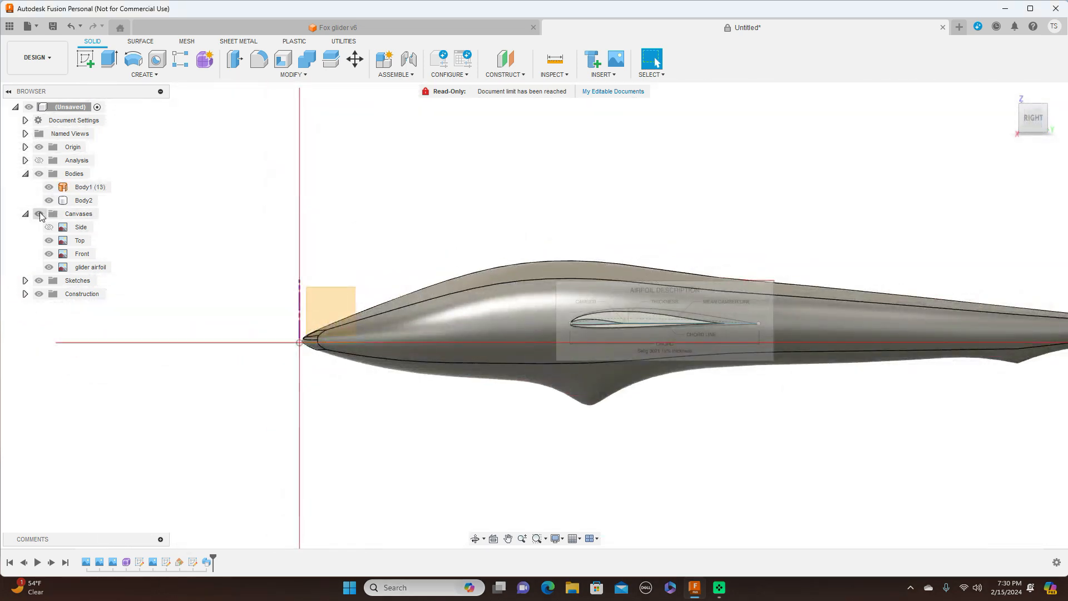
mouse_move(1035, 118)
mouse_down()
mouse_move(1039, 153)
mouse_move(1063, 146)
mouse_move(1062, 116)
mouse_move(1002, 117)
mouse_move(1006, 137)
mouse_move(1053, 137)
mouse_move(1053, 116)
mouse_move(1034, 114)
mouse_move(1035, 125)
mouse_move(1037, 111)
mouse_up()
- Start a new sketch on the wing's flat tip face
scroll(909, 241, up, 8)
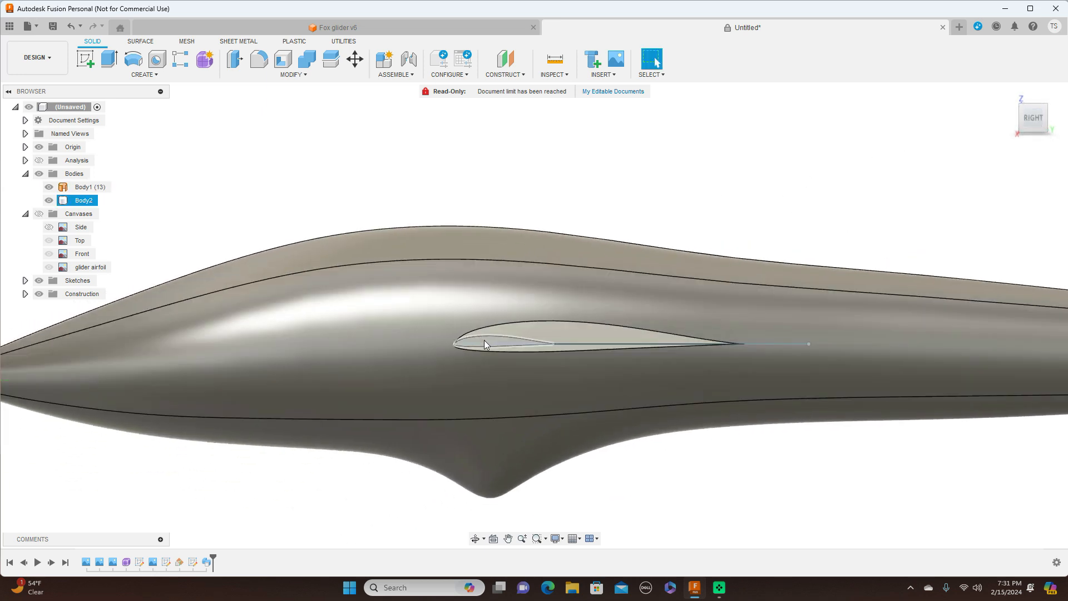
scroll(487, 321, up, 3)
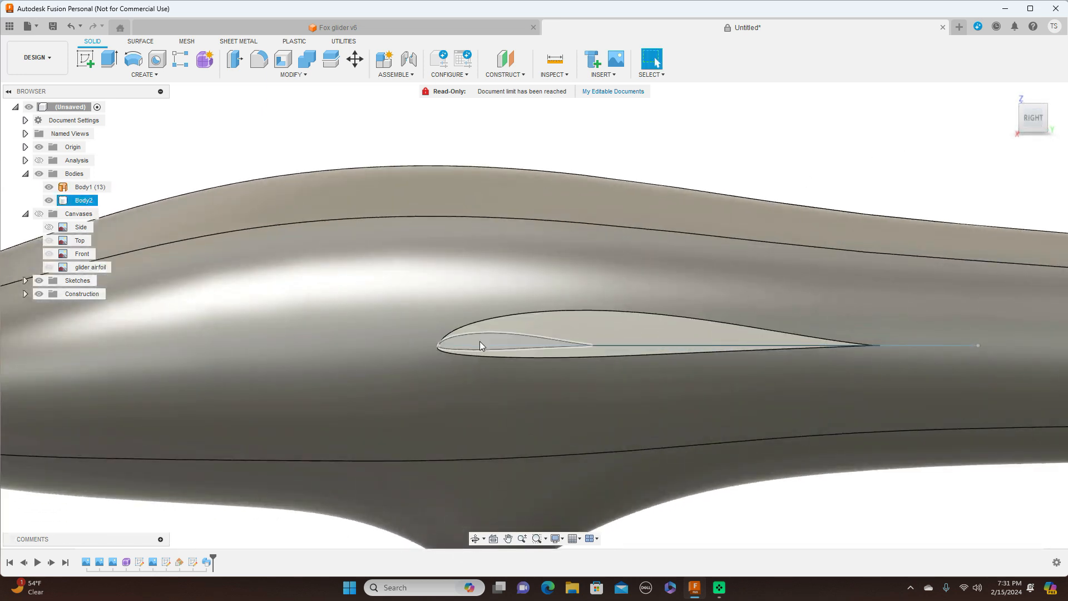
click(479, 341)
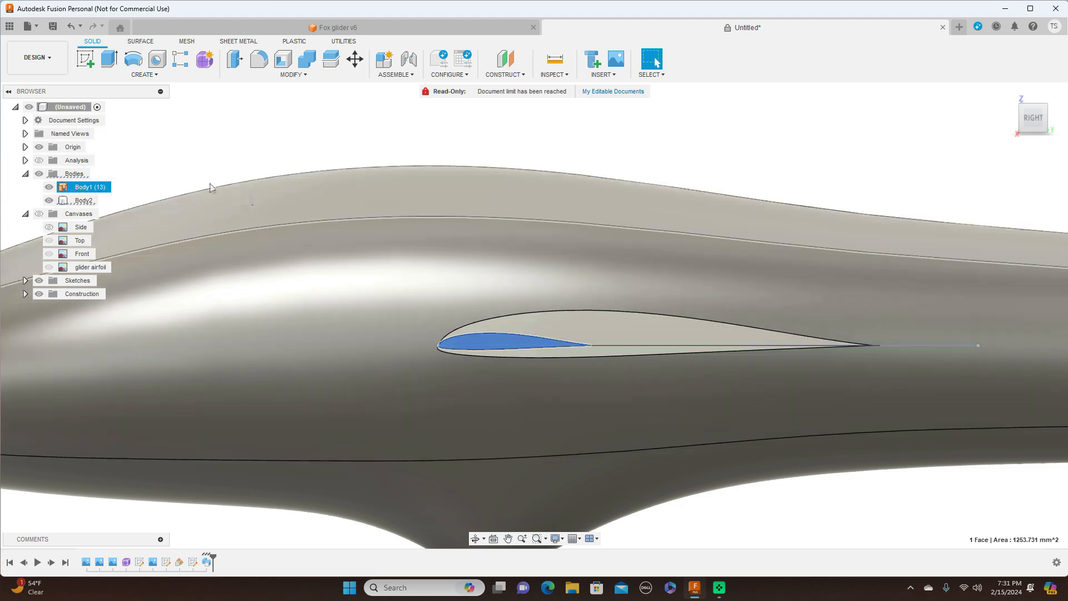
click(88, 58)
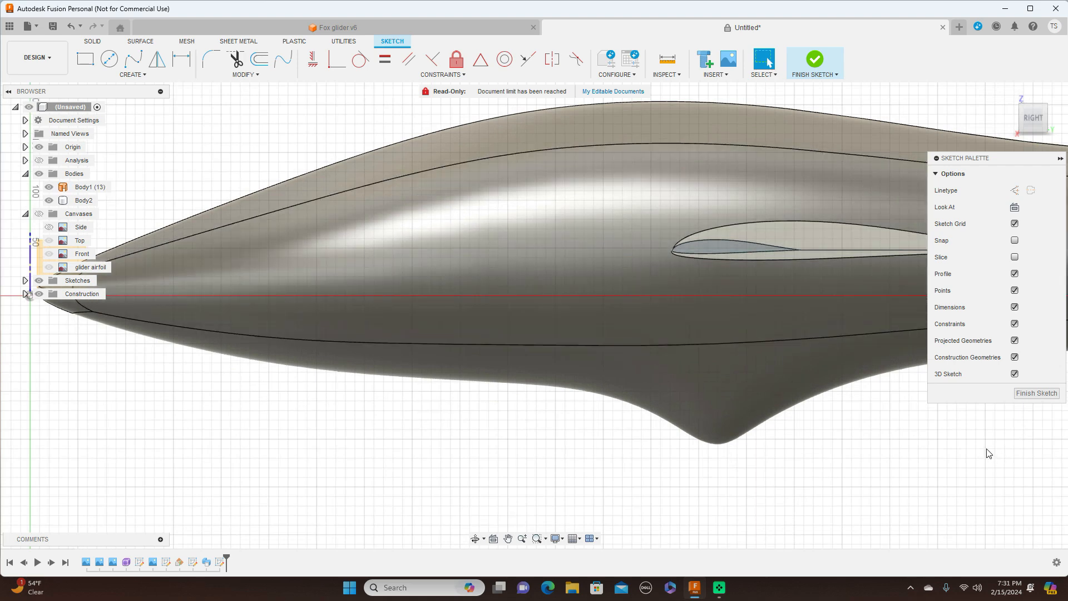
- Project the wingtip face's airfoil outline into the sketch with the projection link on
middle_drag(875, 468, 779, 463)
scroll(780, 462, up, 1)
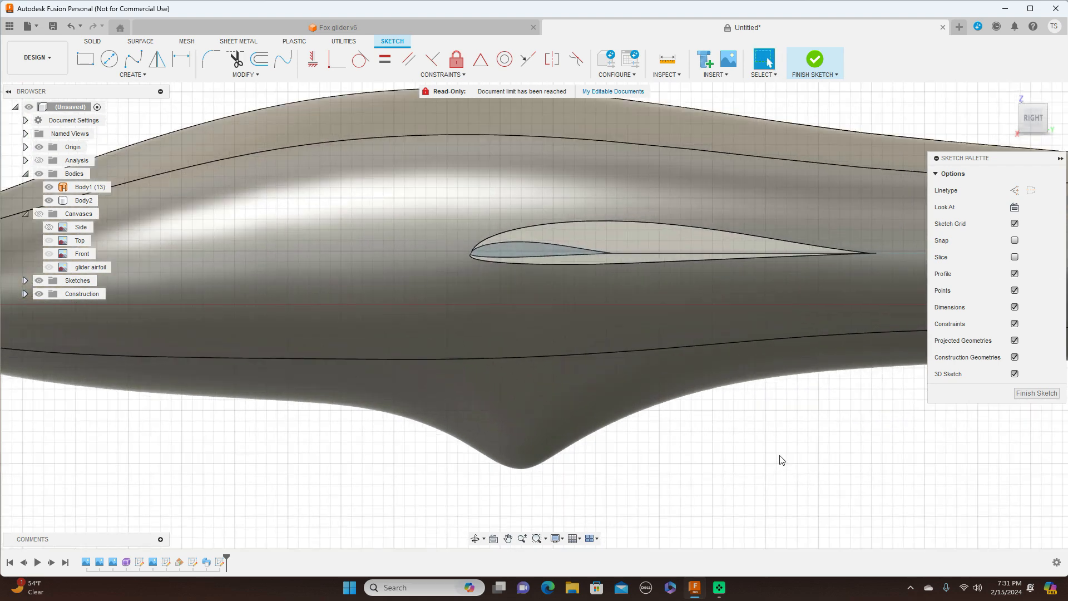
key(p)
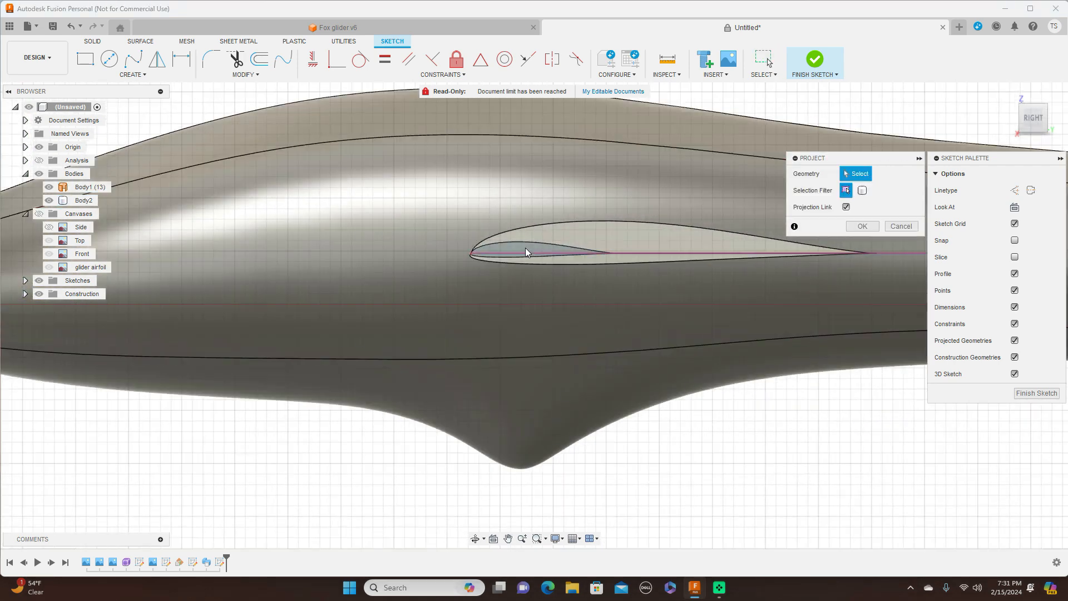
click(525, 247)
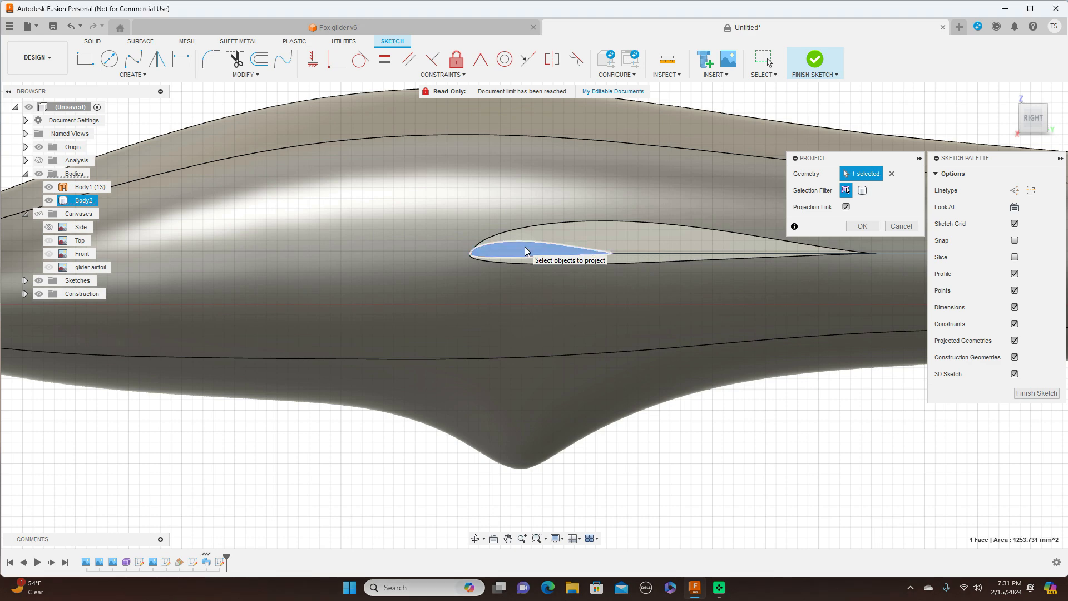
click(873, 230)
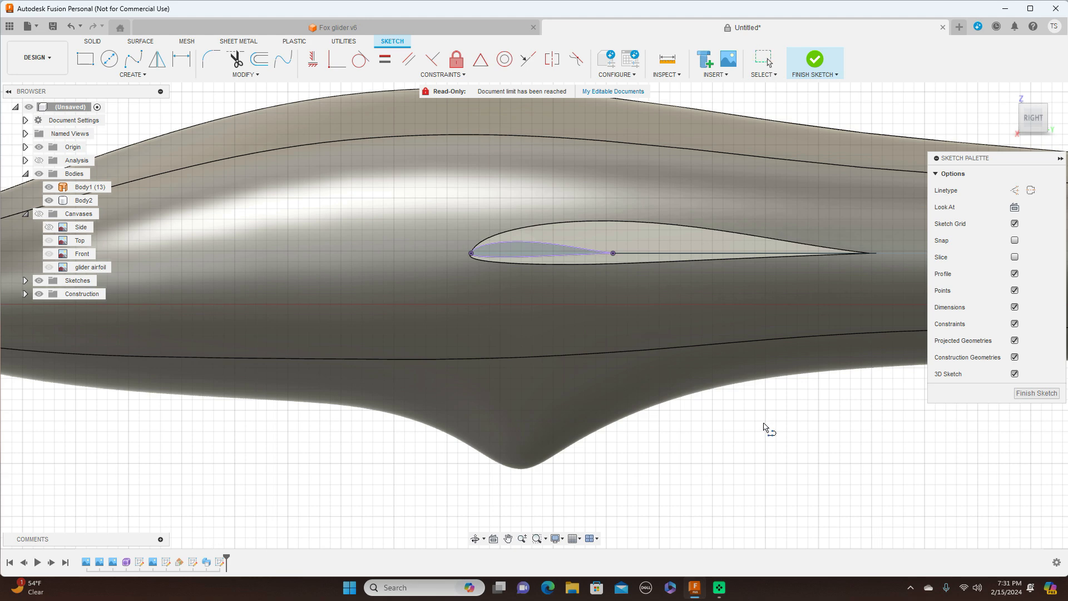
- Draw the tip airfoil's chord line from its projected leading-edge point to its trailing-edge point
scroll(486, 256, up, 4)
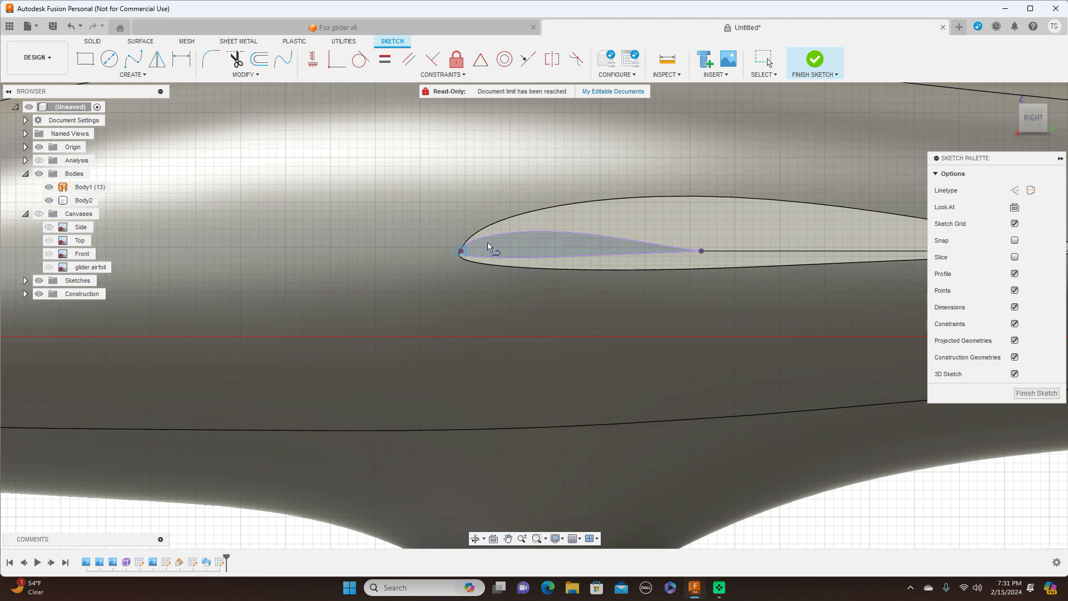
click(461, 251)
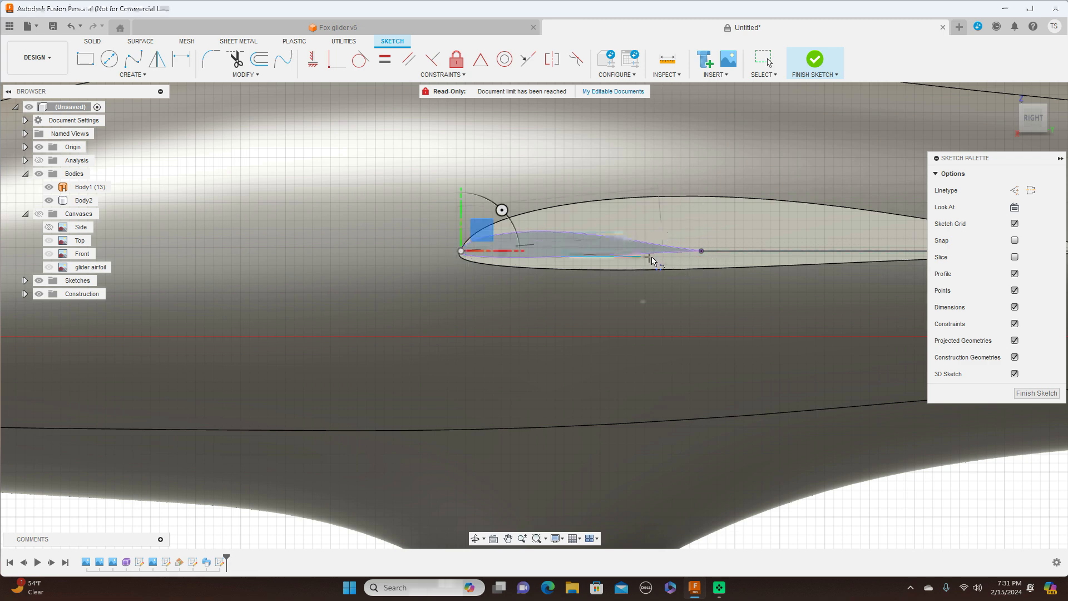
click(651, 256)
drag(680, 249, 681, 249)
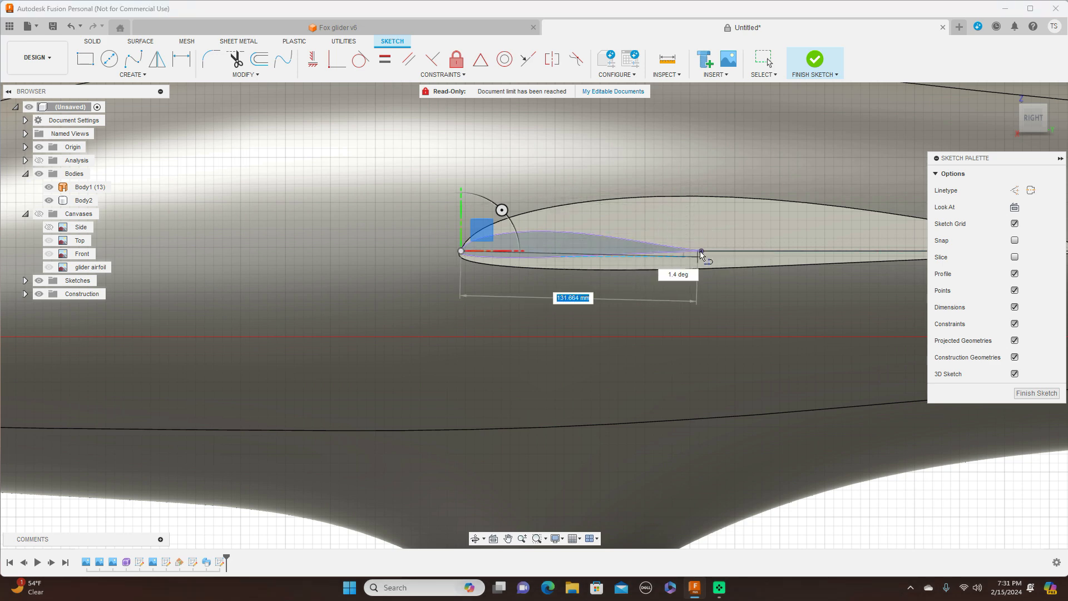
scroll(702, 254, up, 5)
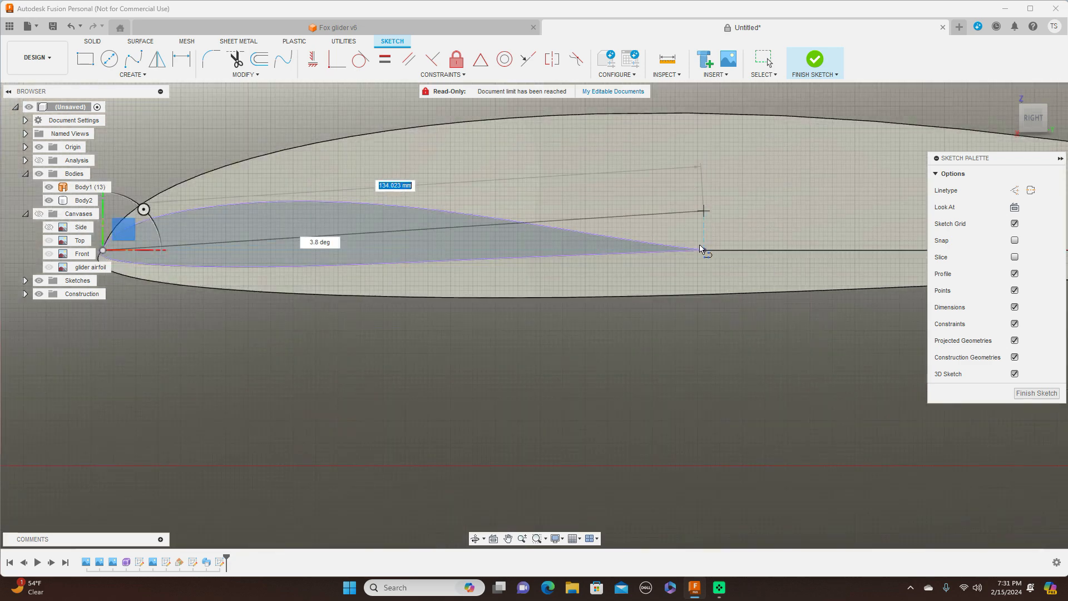
click(704, 251)
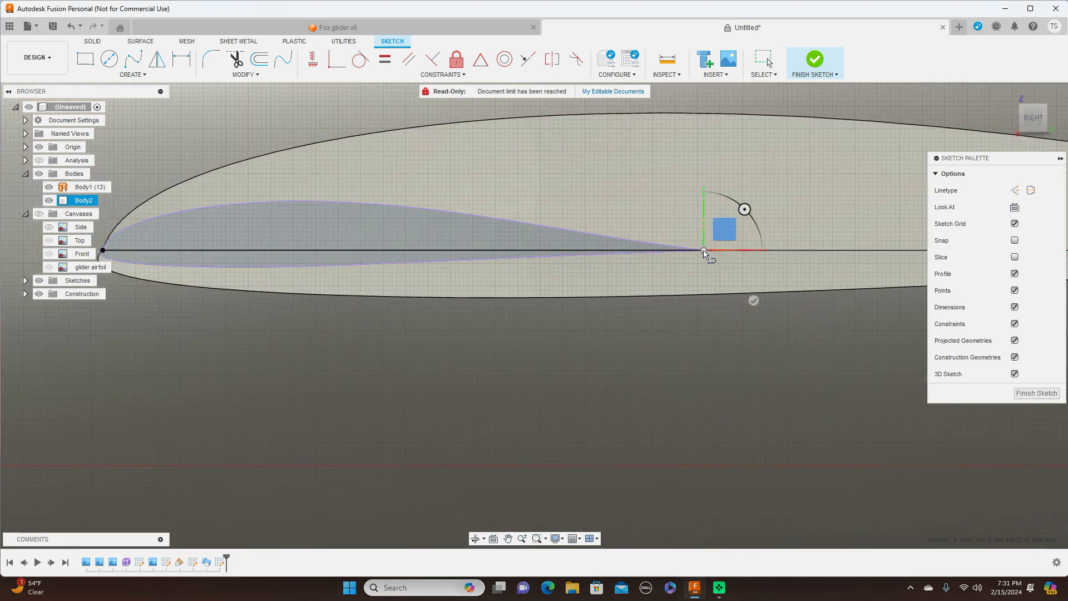
right_click(703, 251)
click(740, 249)
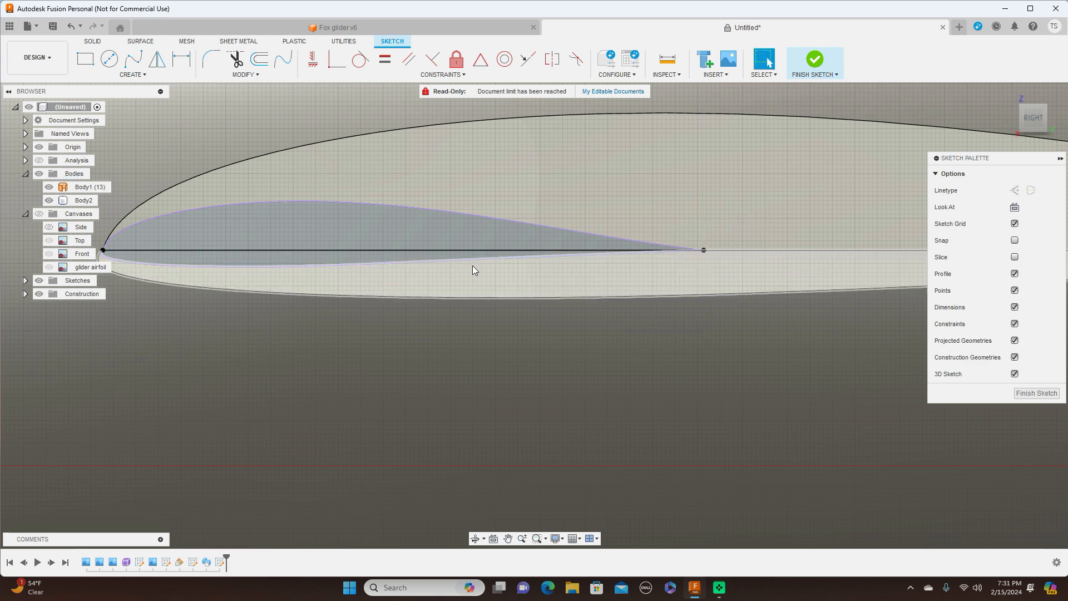
click(396, 251)
click(522, 351)
scroll(521, 350, down, 5)
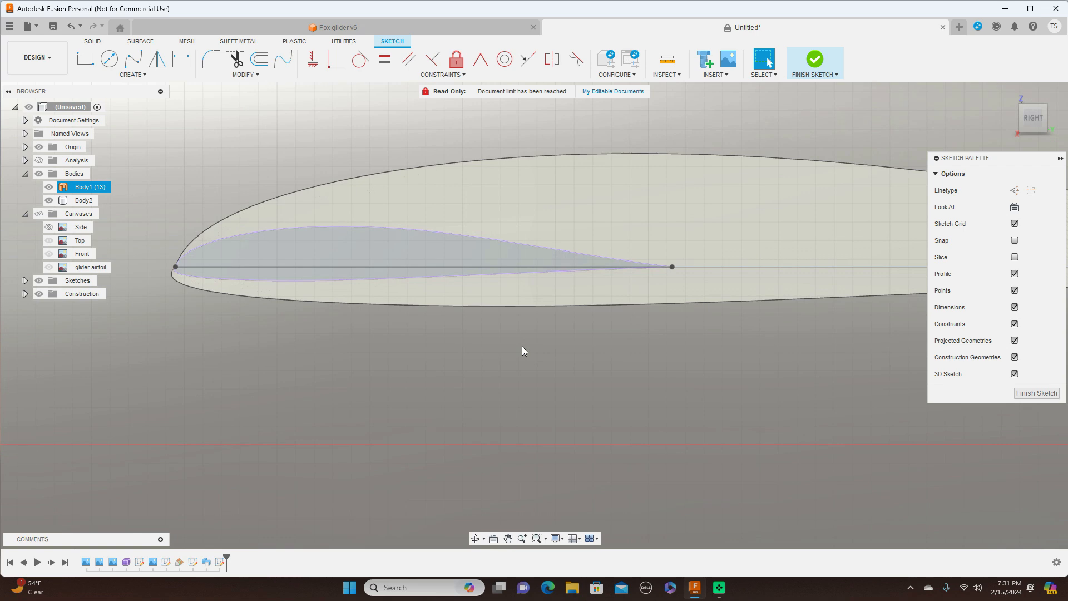
scroll(689, 384, down, 5)
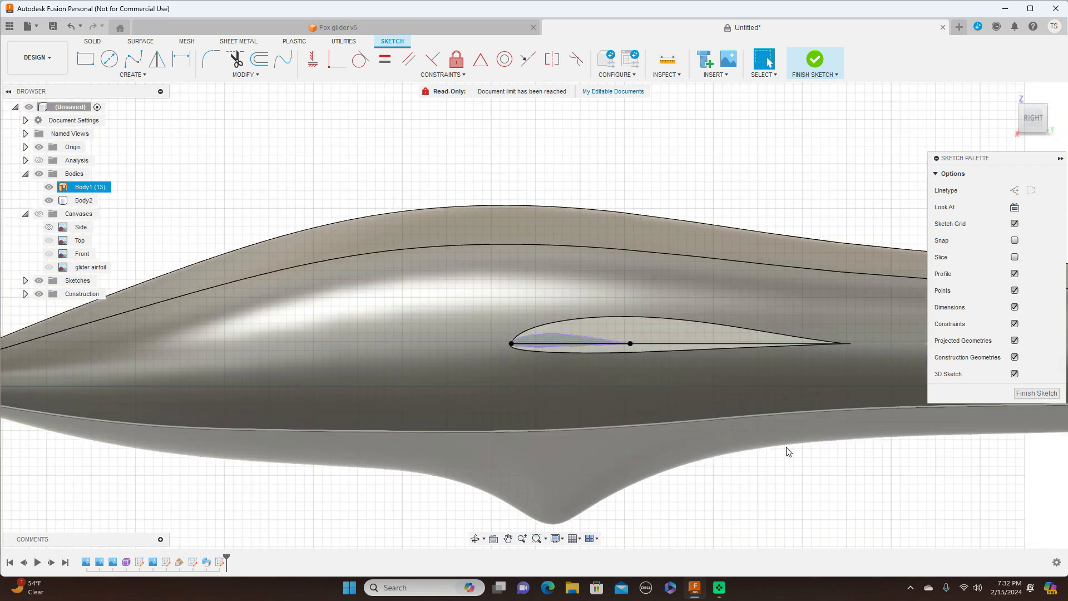
click(792, 455)
scroll(792, 454, down, 2)
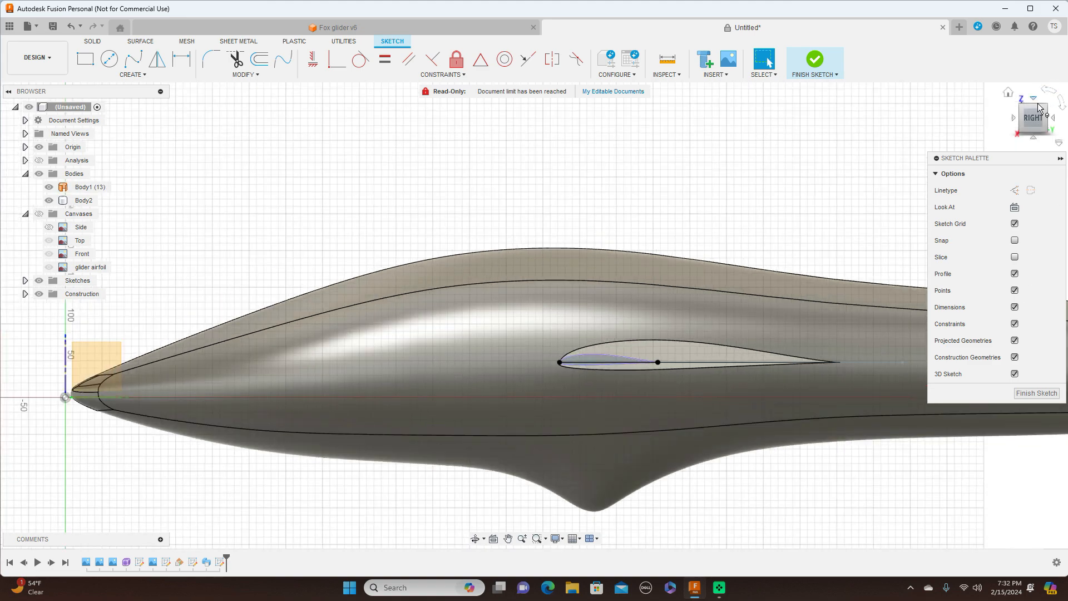
- Finish the tip sketch and create a construction plane at 0 degrees through the tip airfoil's chord line
drag(1038, 113, 1039, 115)
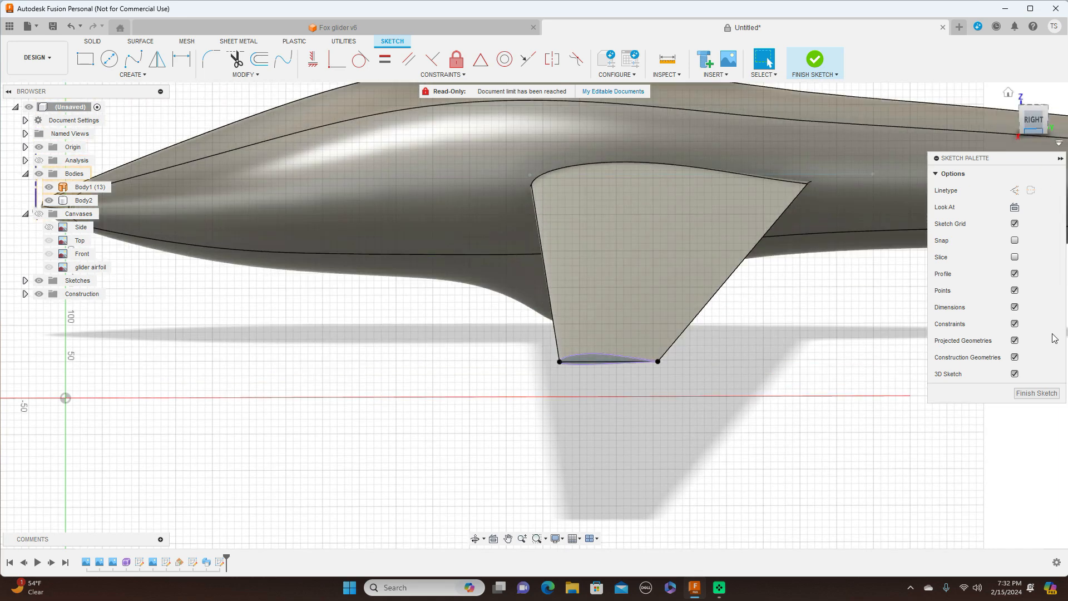
click(1038, 392)
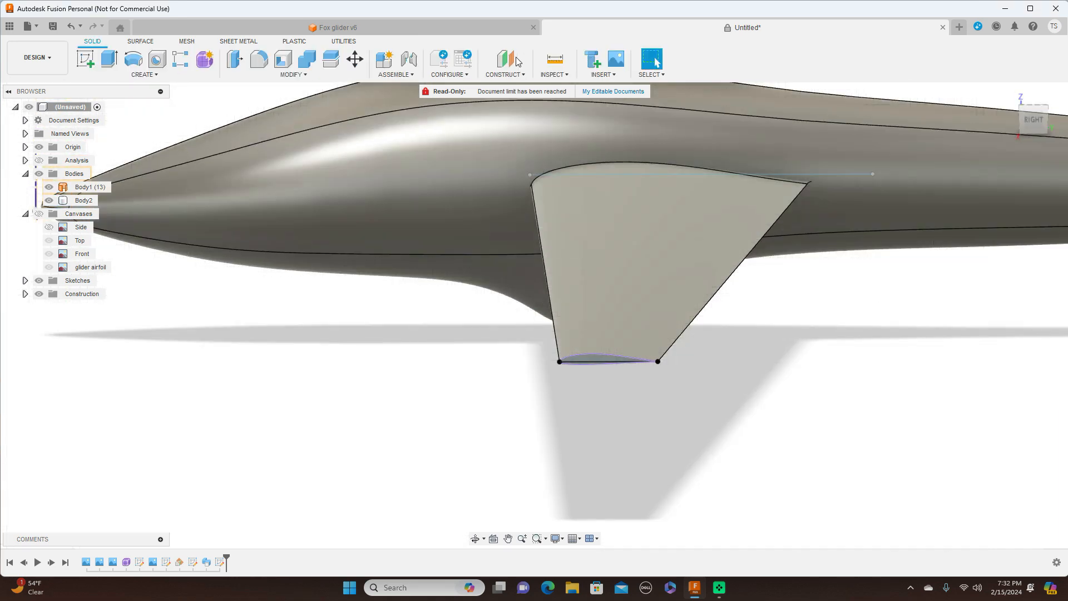
click(512, 75)
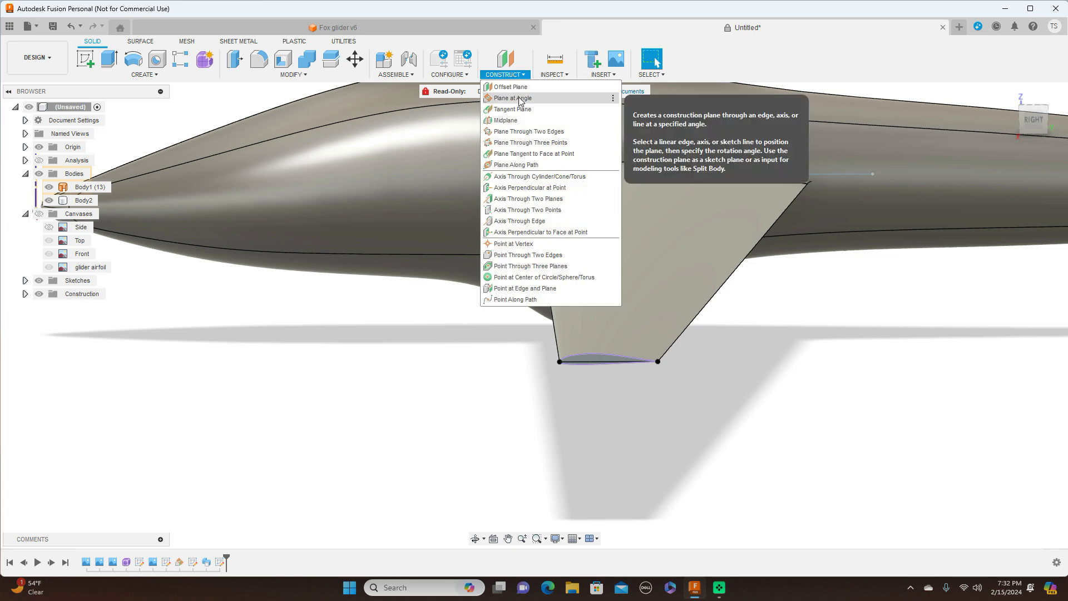
click(512, 98)
scroll(604, 367, up, 5)
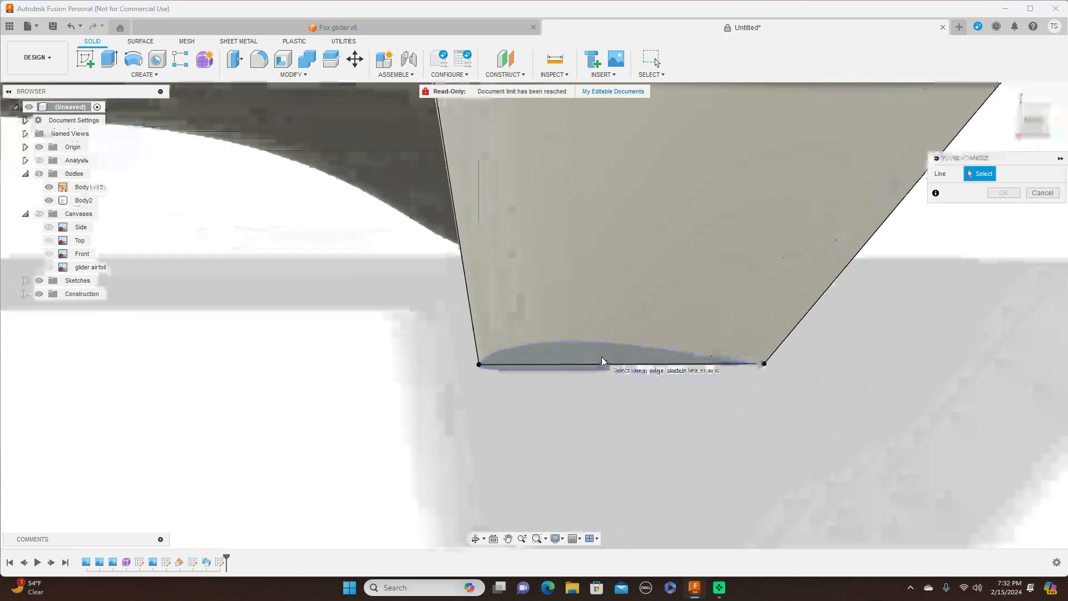
click(604, 369)
click(603, 367)
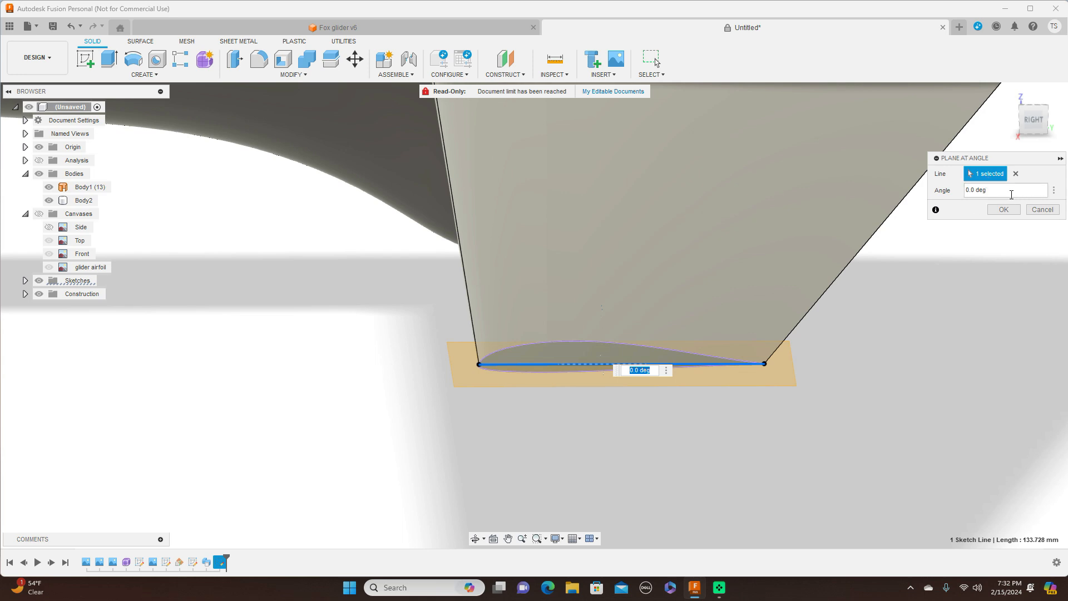
click(1004, 209)
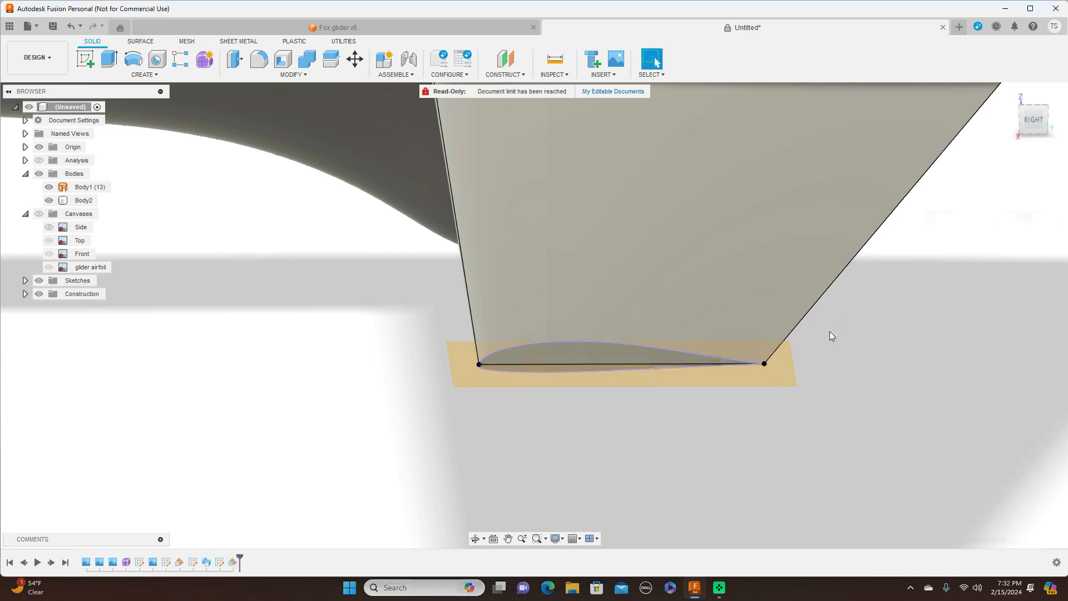
- Start a new sketch on the construction plane through the tip chord line, viewed from above with the fuselage horizontal
click(774, 364)
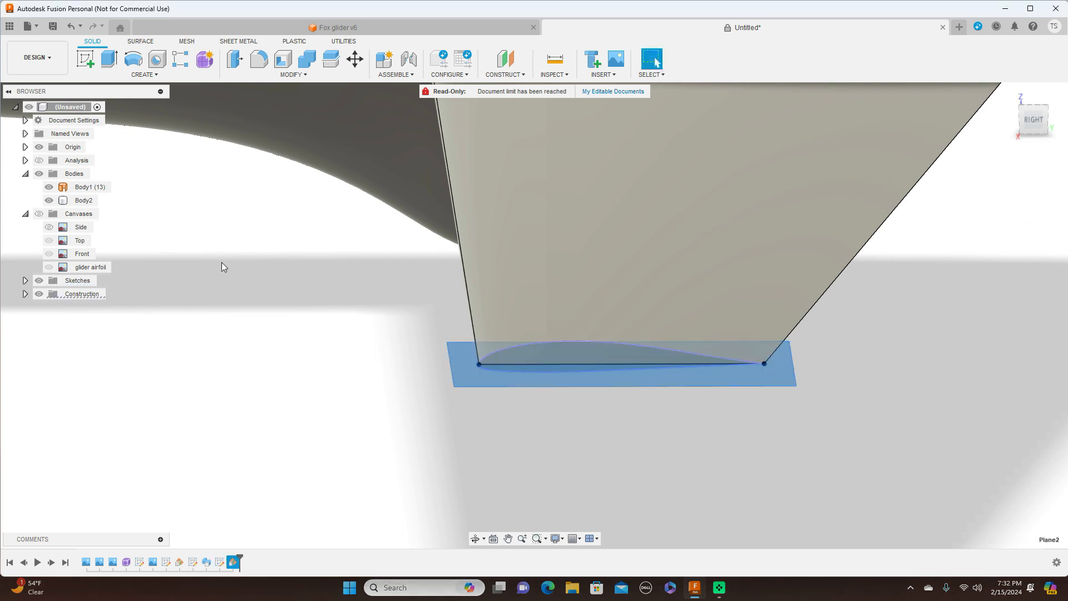
click(85, 58)
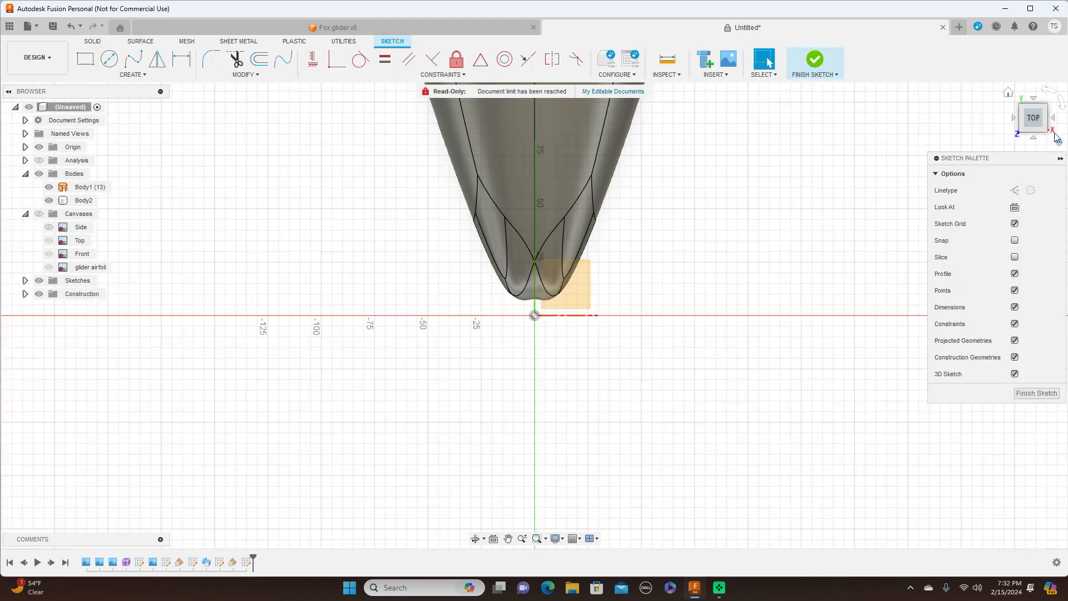
click(1063, 110)
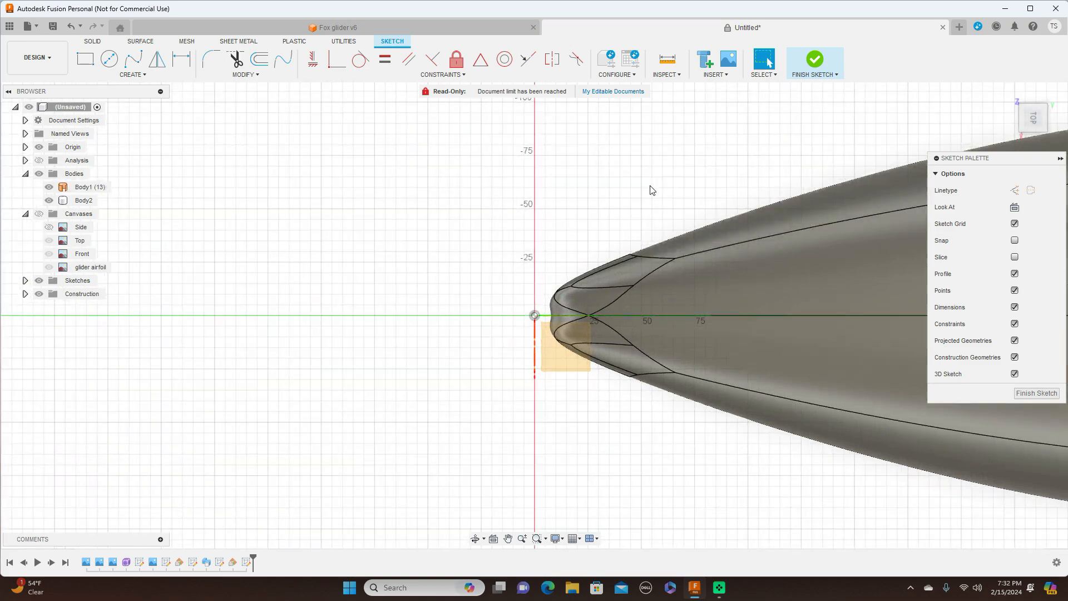
- Show the reference canvases again to reveal the drawn wingtip outline beyond the end of the wing
middle_drag(674, 165, 89, 99)
scroll(690, 286, down, 4)
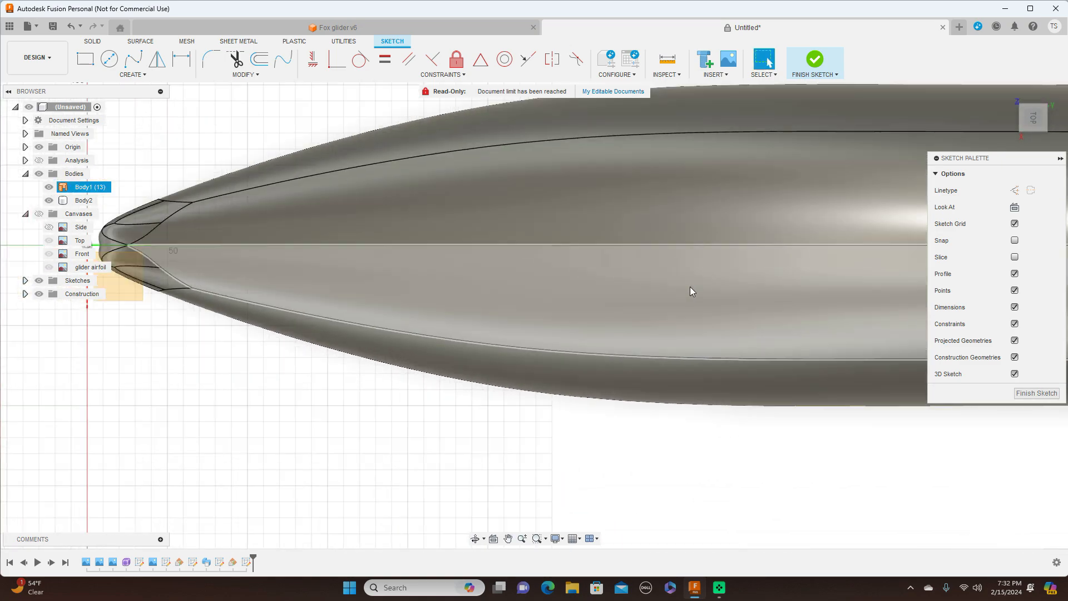
scroll(696, 283, down, 1)
mouse_move(808, 421)
middle_down()
mouse_move(697, 386)
mouse_move(249, 194)
middle_up()
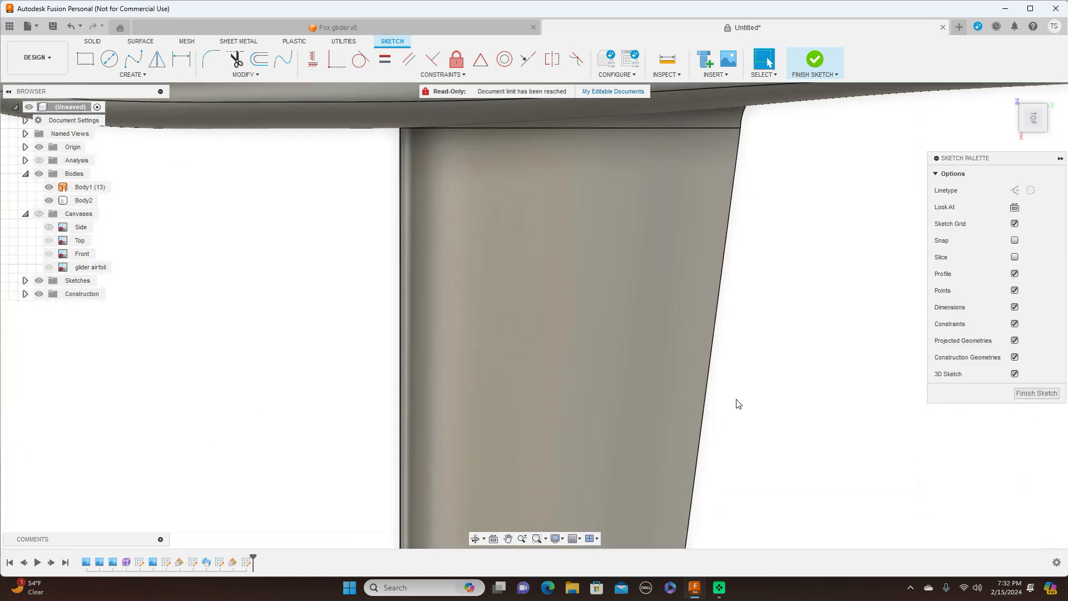
scroll(735, 402, down, 2)
scroll(767, 391, down, 2)
middle_drag(804, 392, 801, 111)
middle_drag(845, 455, 850, 242)
scroll(852, 305, down, 2)
middle_drag(872, 374, 801, 222)
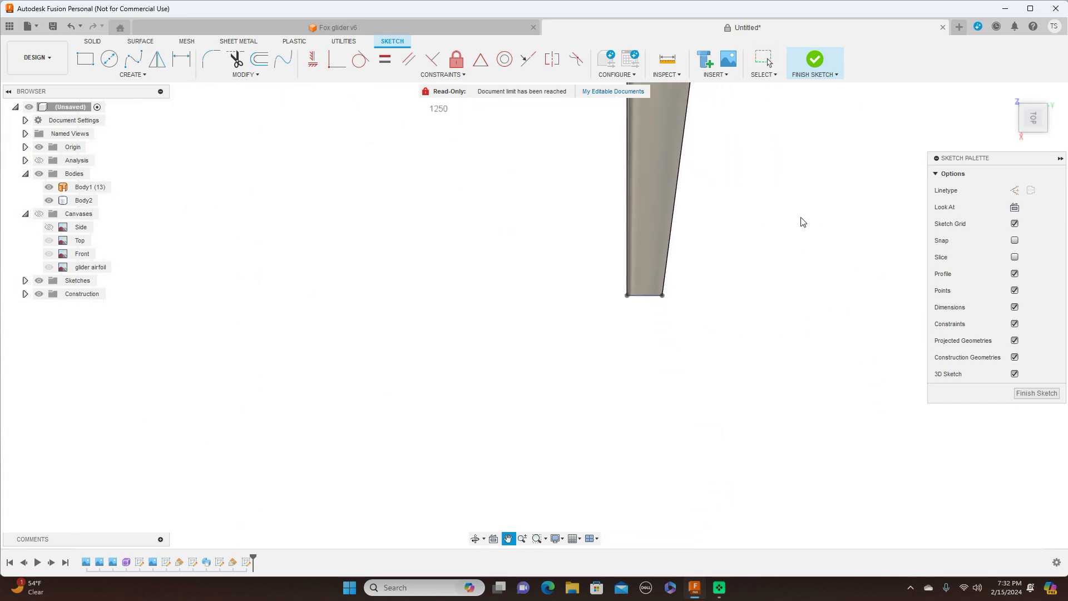
scroll(795, 230, up, 1)
scroll(794, 229, up, 3)
middle_drag(679, 304, 752, 258)
click(39, 214)
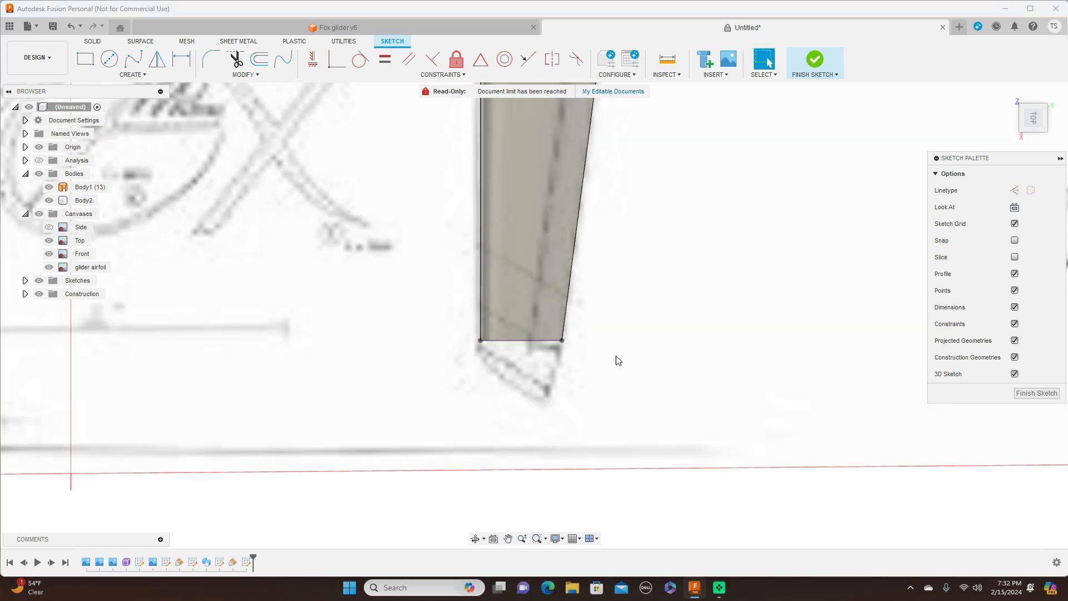
scroll(634, 356, up, 1)
scroll(638, 355, up, 2)
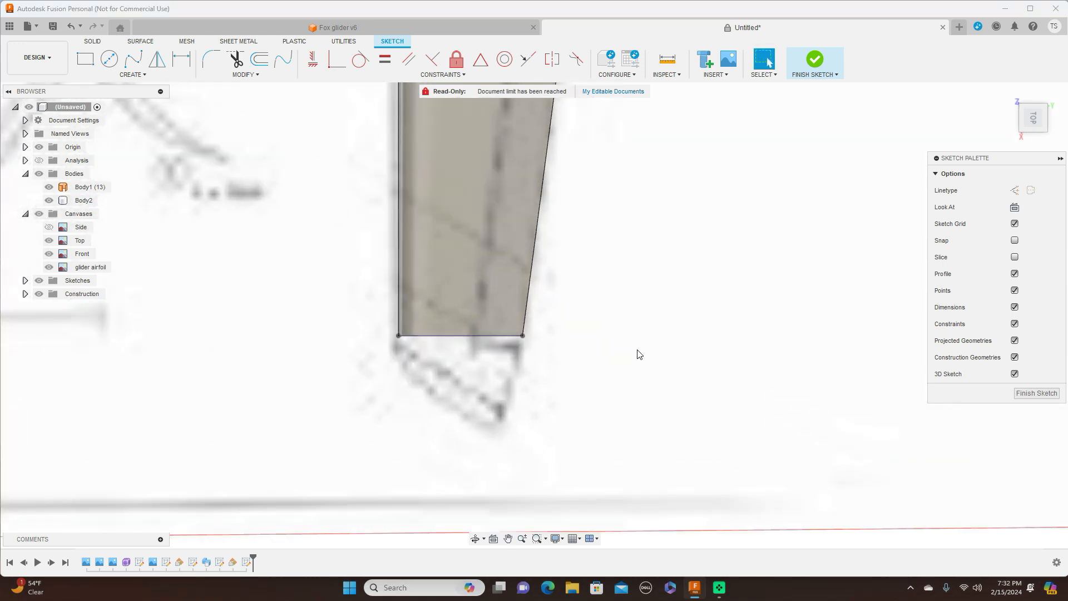
click(519, 297)
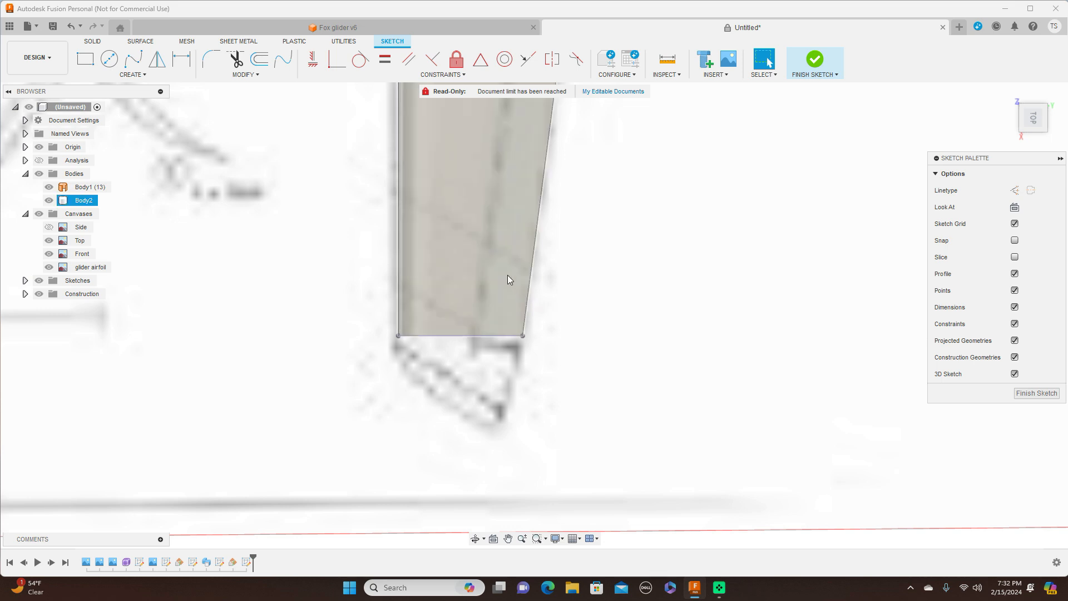
- Trace the wingtip's curved front edge with a three-point spline from the chord's leading-edge end, and straighten its starting tangent
click(134, 59)
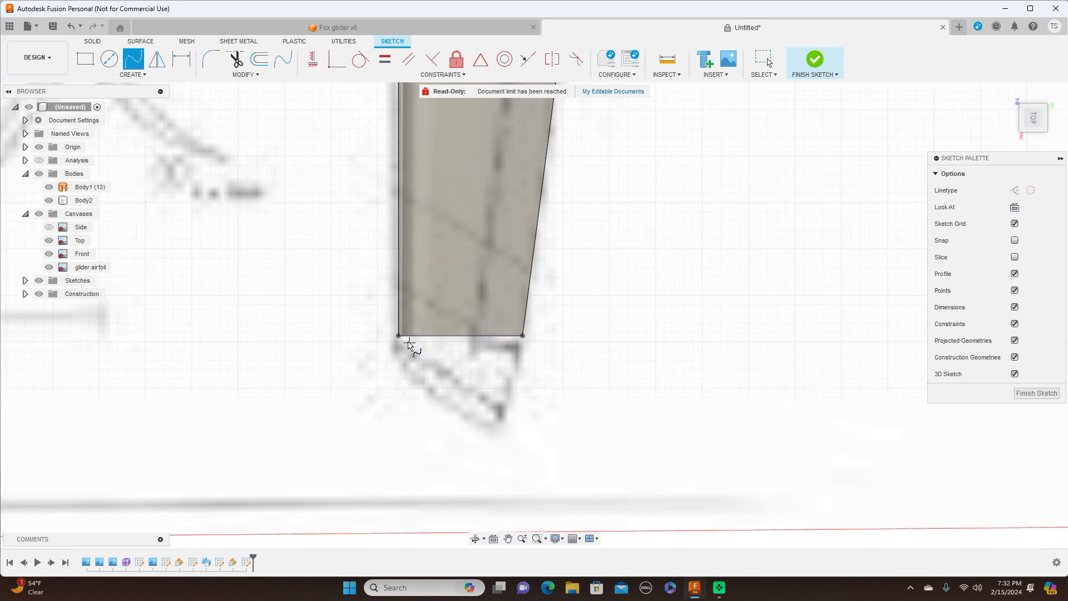
click(399, 335)
scroll(404, 366, up, 1)
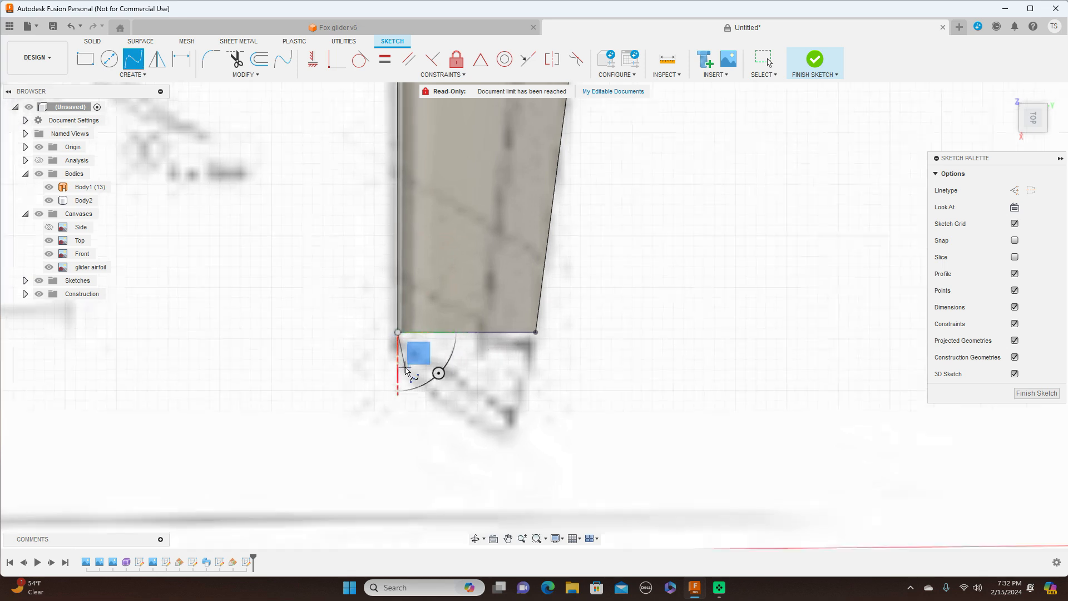
scroll(404, 368, up, 1)
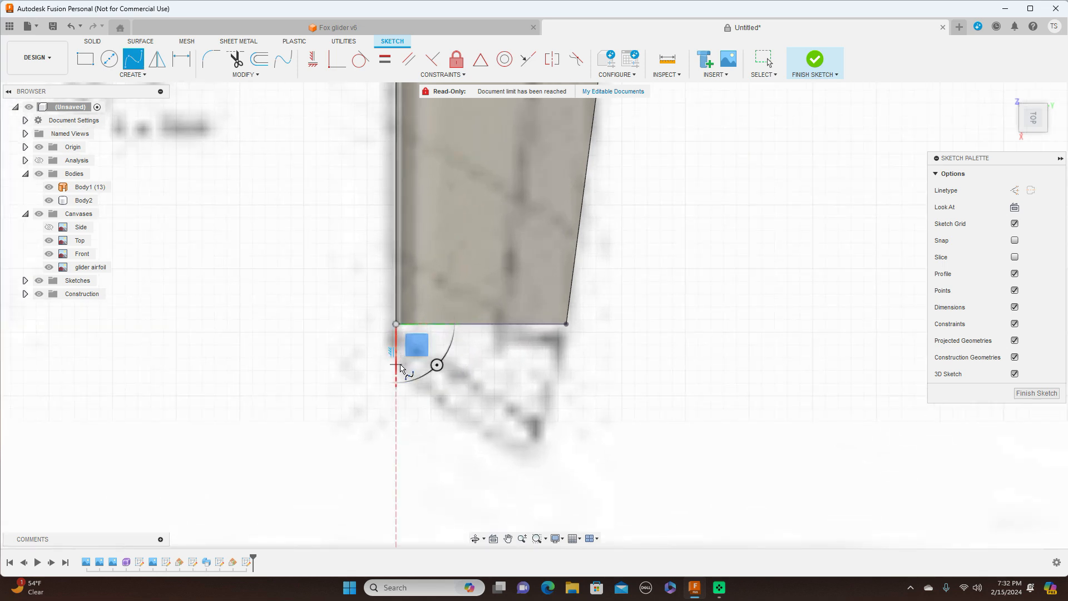
click(396, 364)
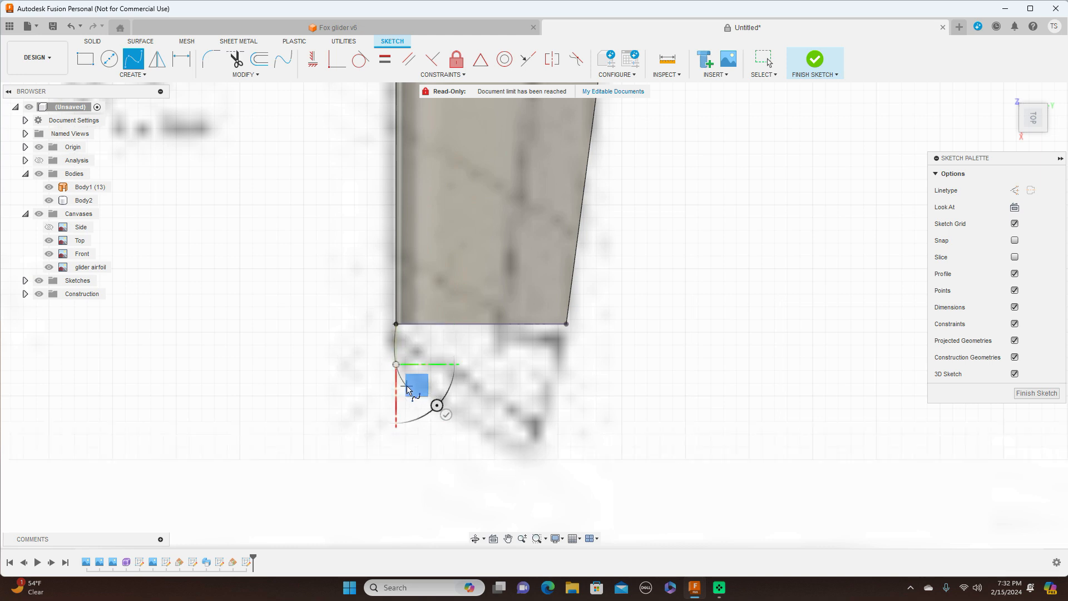
click(530, 456)
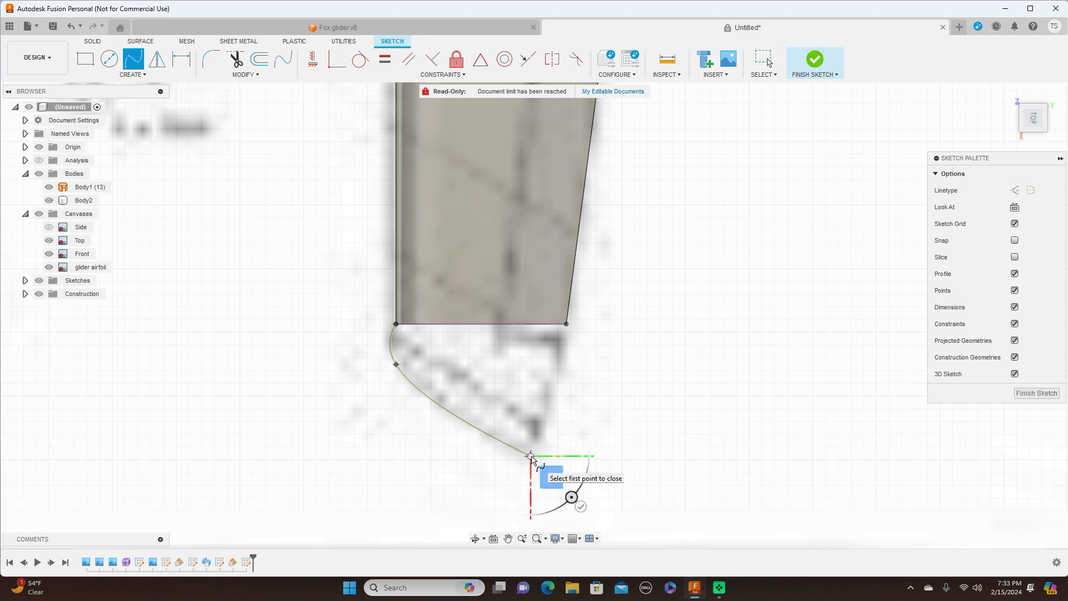
right_click(532, 456)
click(566, 457)
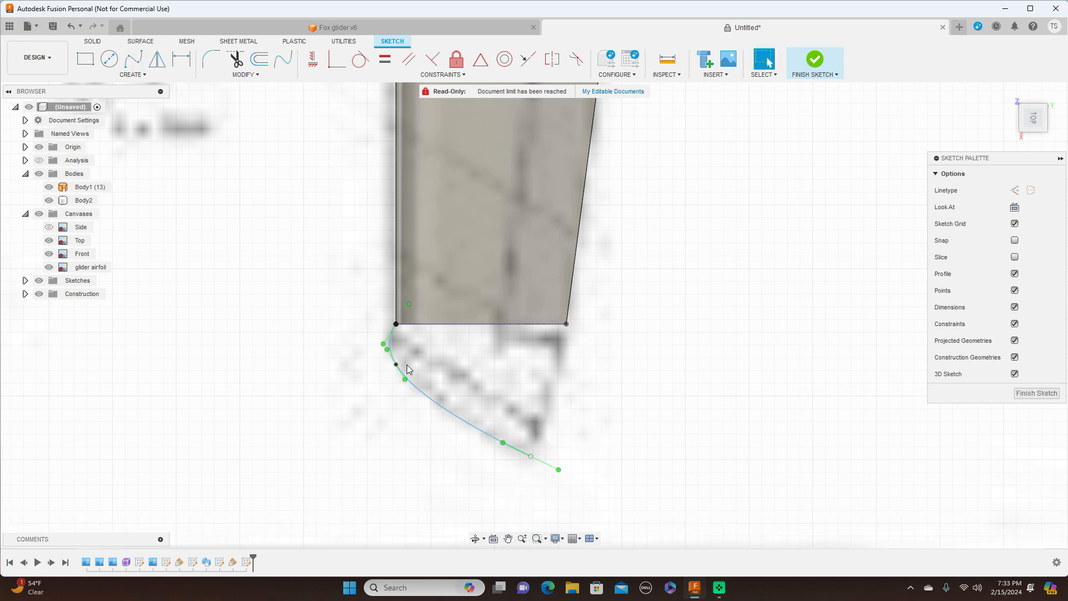
drag(384, 346, 399, 348)
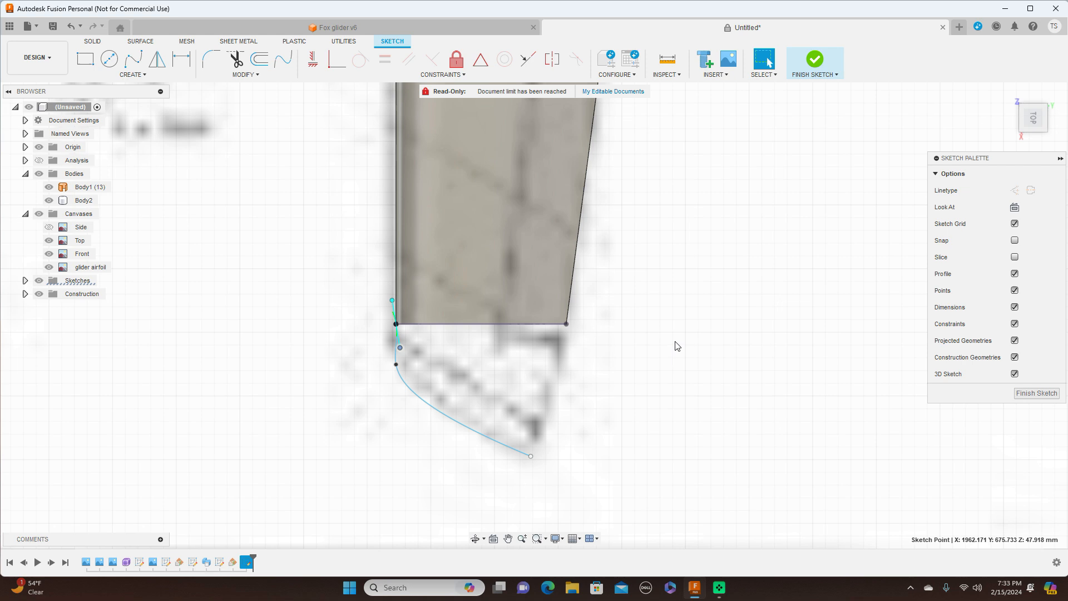
- Draw a straight line from the chord's trailing-edge end to the outer end of the wingtip spline
key(l)
click(566, 324)
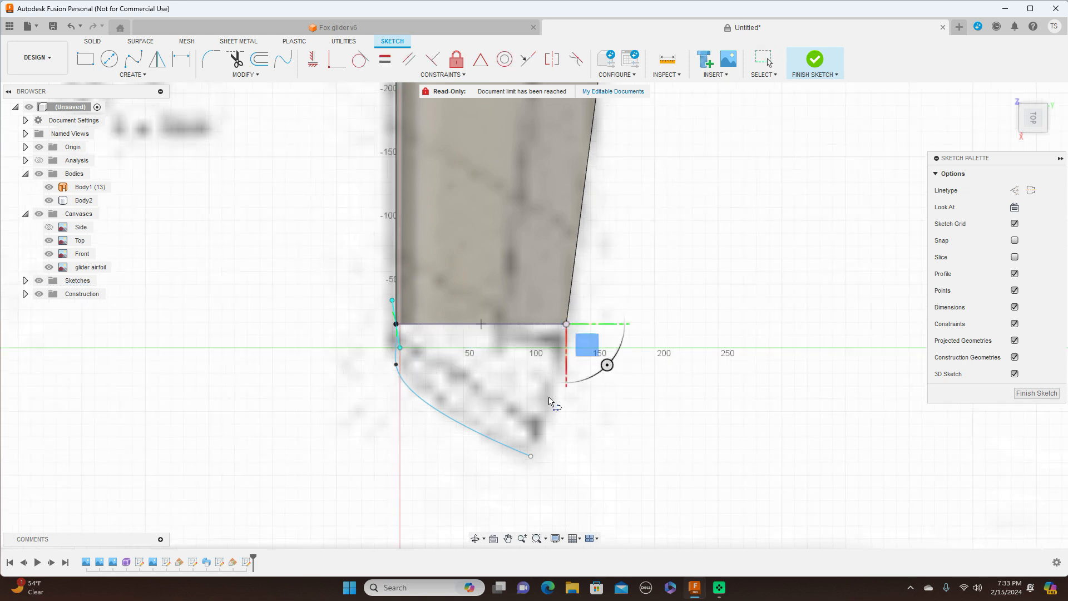
click(531, 457)
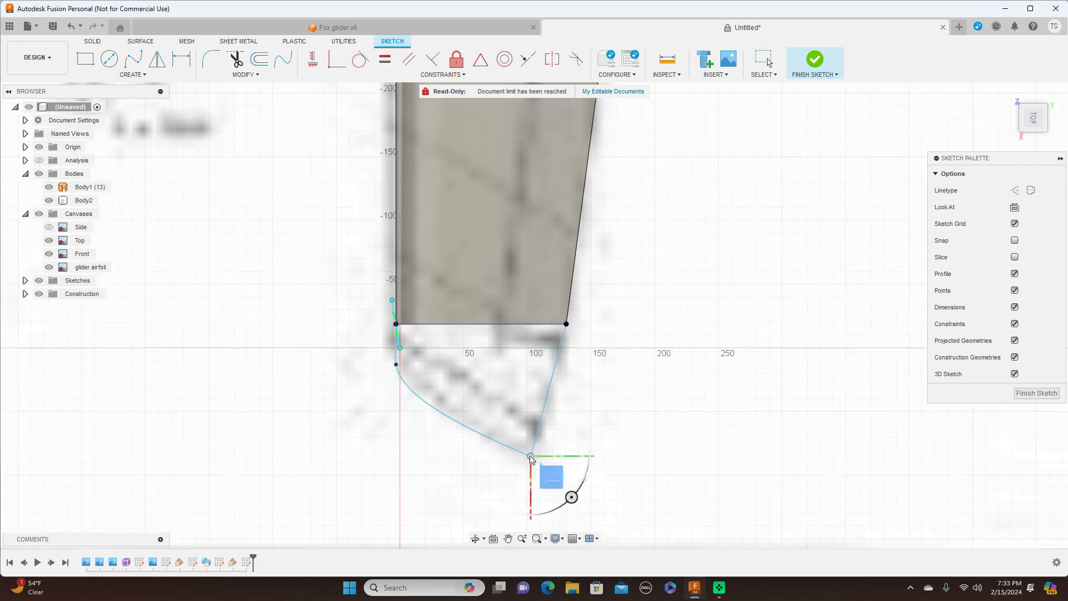
right_click(531, 456)
click(569, 455)
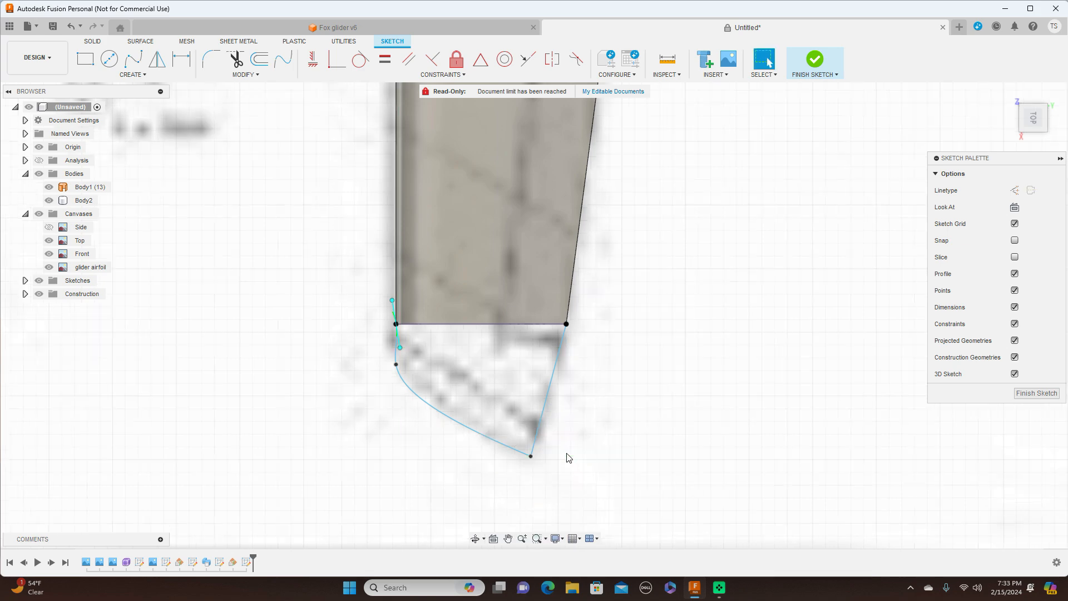
- Adjust the spline's tangent handle at the chord's leading-edge end so the curve continues the wing's leading edge
drag(1033, 134, 1032, 110)
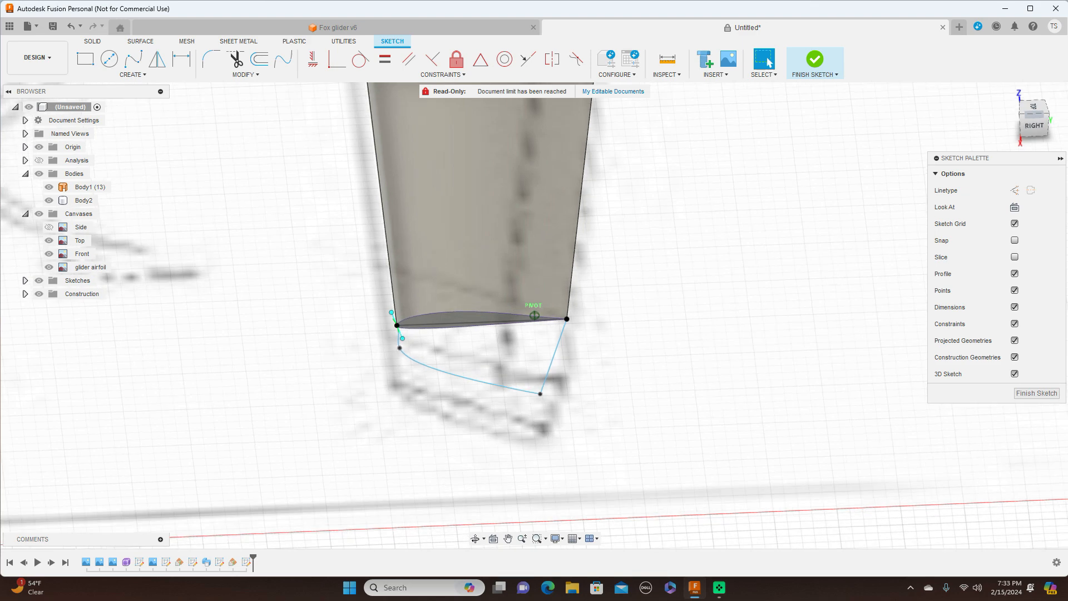
scroll(574, 304, up, 2)
scroll(575, 307, up, 2)
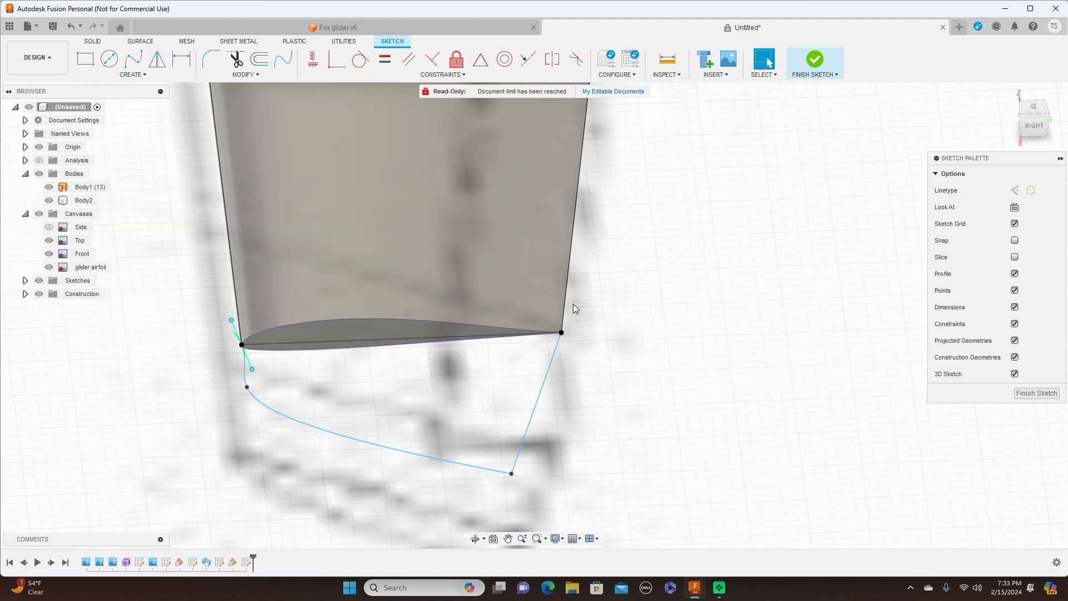
drag(252, 369, 243, 368)
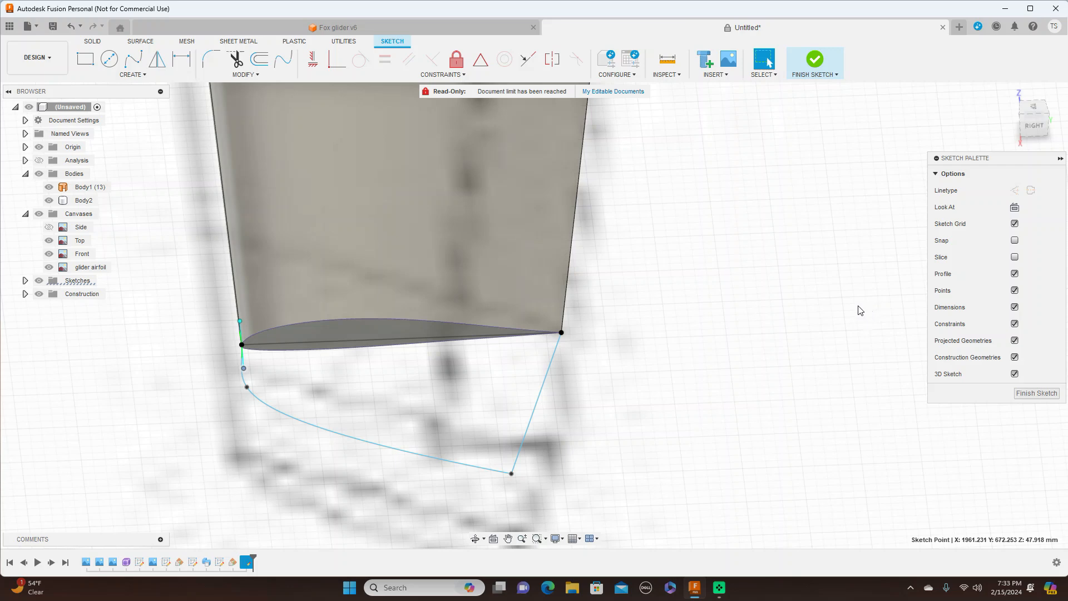
- Project the airfoil's chord line into the wingtip sketch with the projection link on, and finish the sketch
key(p)
click(388, 339)
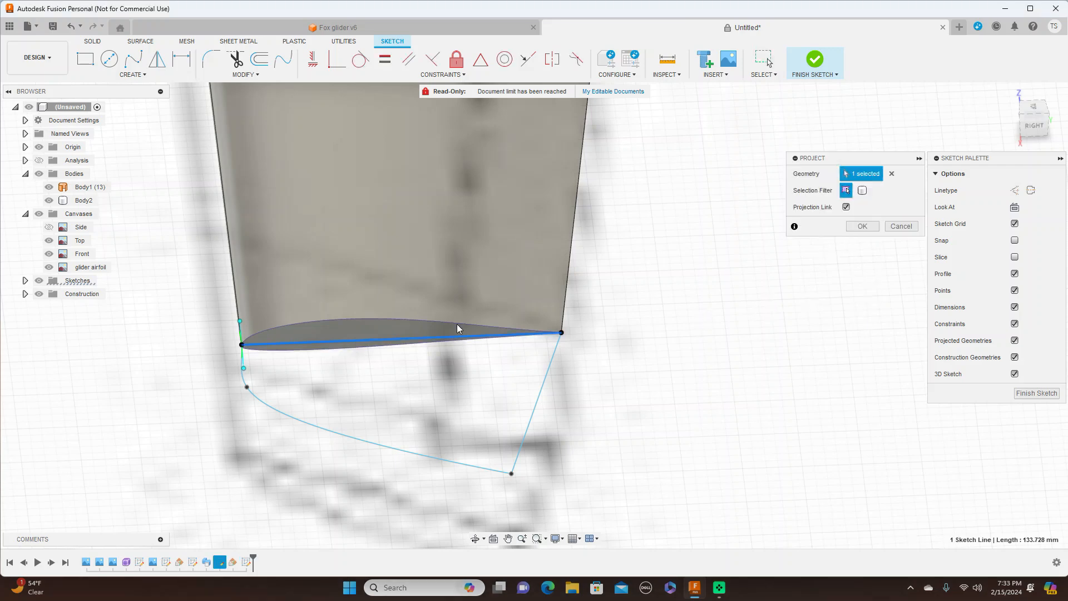
click(865, 228)
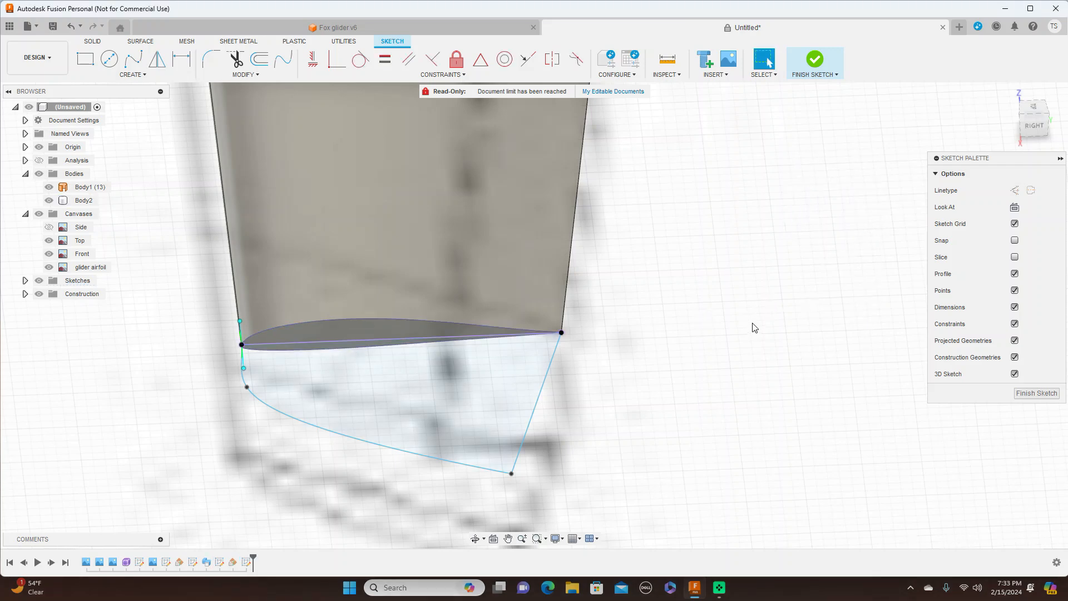
scroll(751, 329, down, 3)
click(1039, 108)
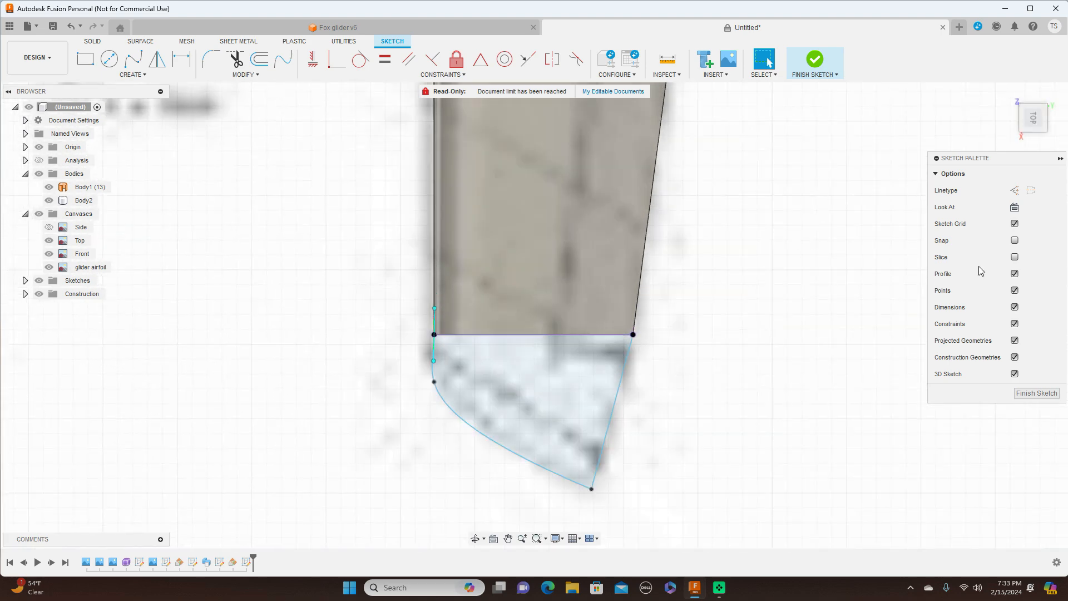
click(1037, 394)
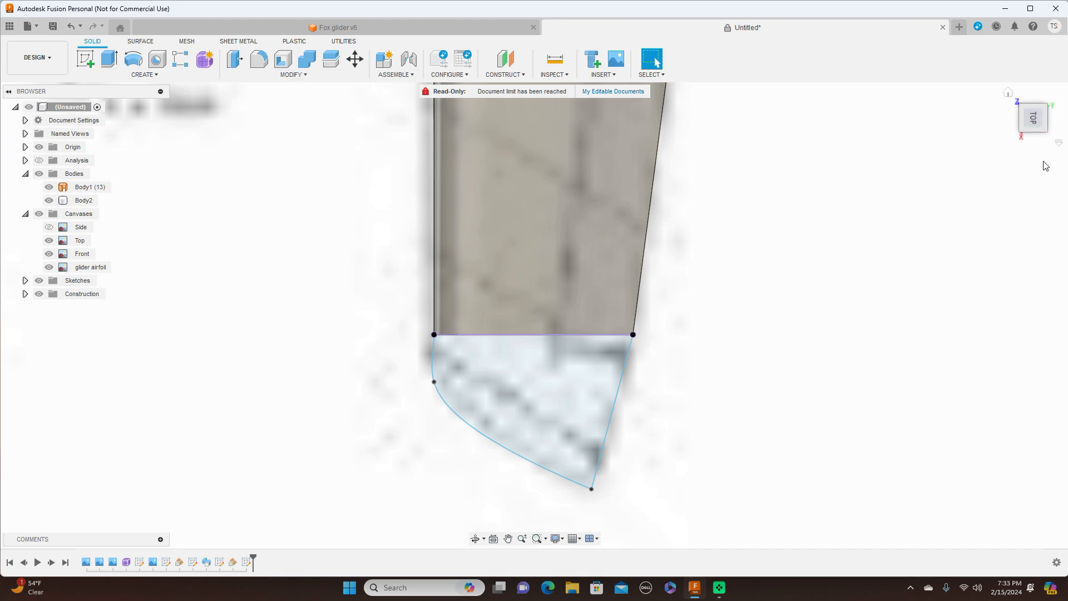
- Loft the upper half of the wing's tip airfoil to the wingtip outline profile with the Join operation
click(1033, 133)
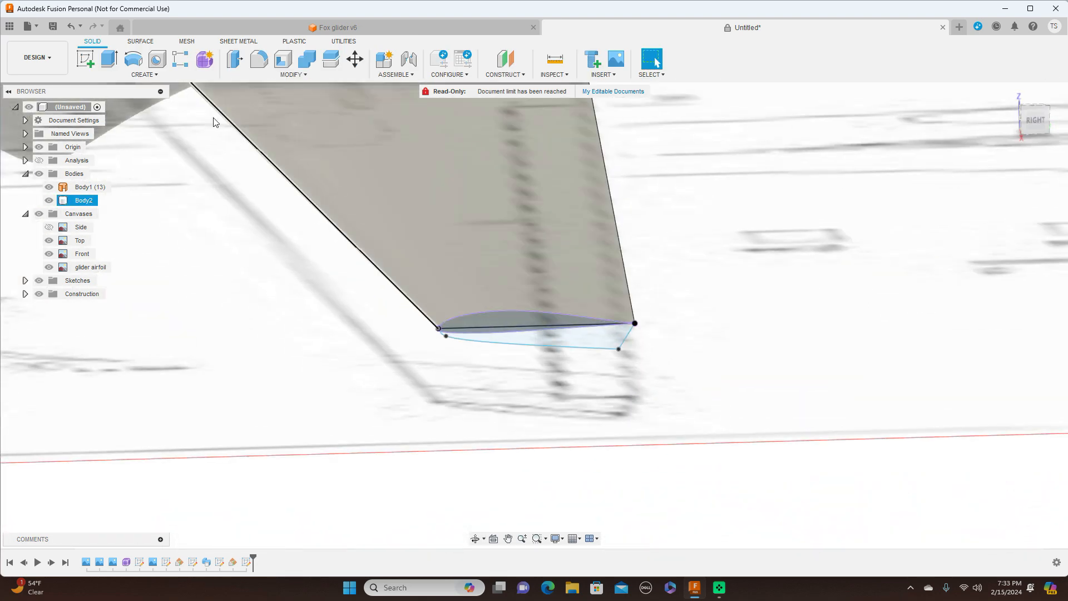
click(144, 75)
click(116, 167)
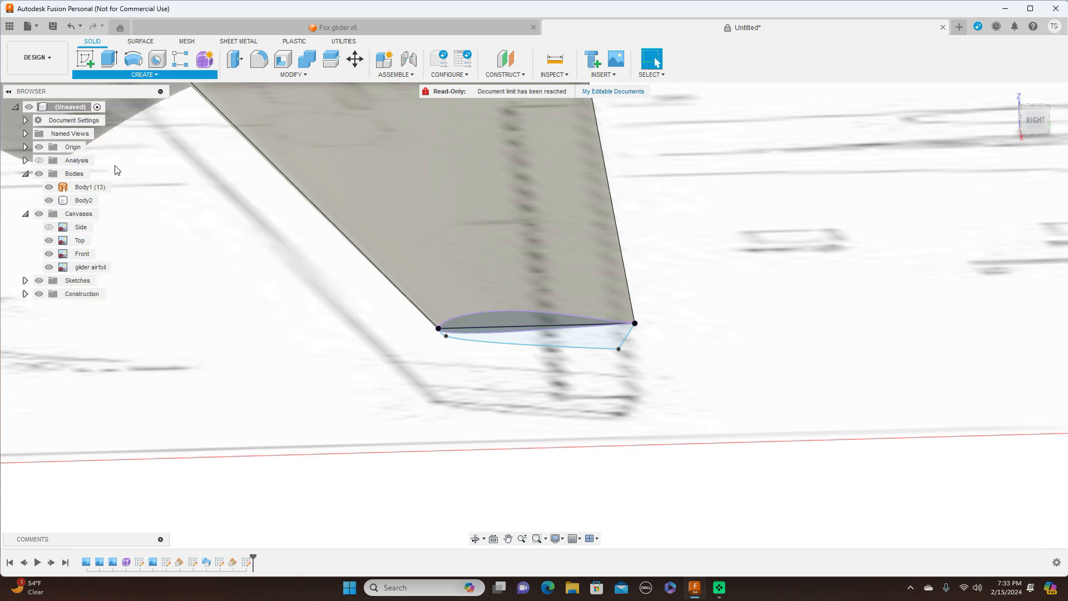
click(503, 316)
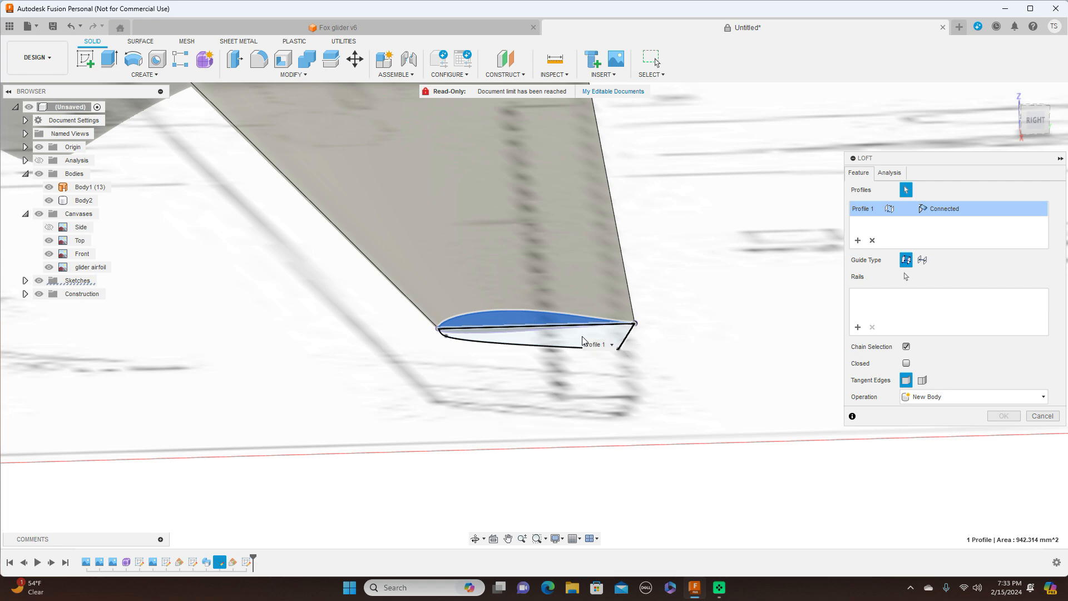
click(589, 339)
mouse_move(1047, 134)
mouse_down()
mouse_move(1039, 107)
mouse_move(1036, 120)
mouse_up()
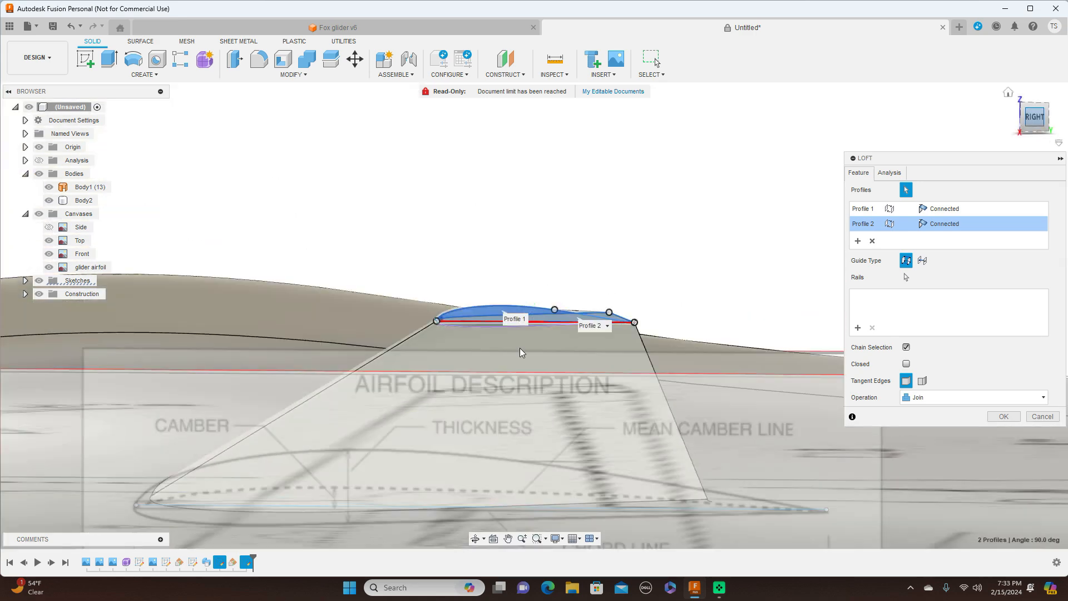
scroll(500, 365, up, 4)
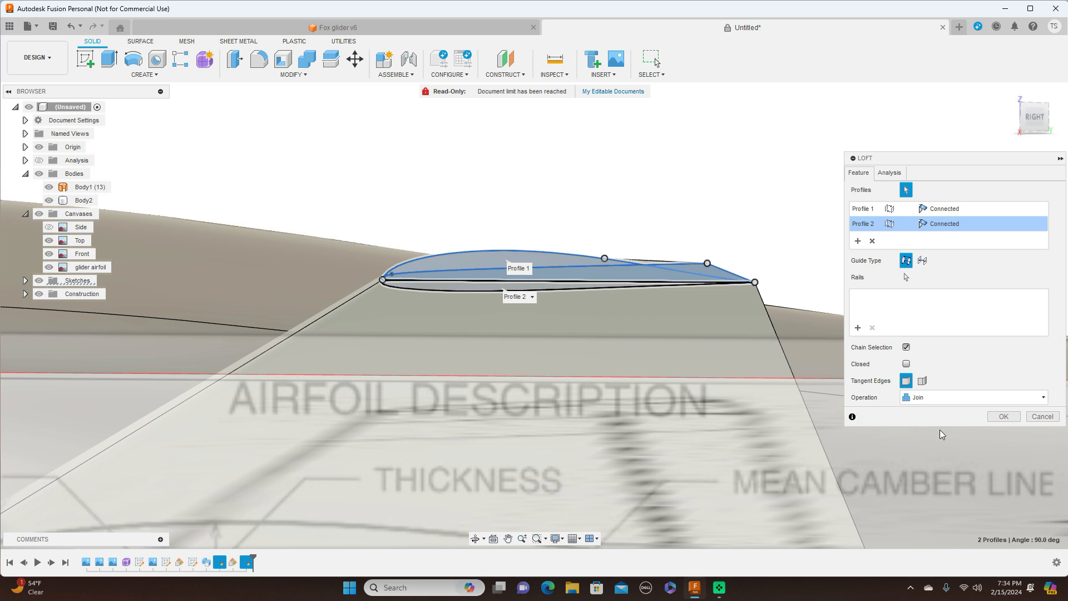
click(997, 416)
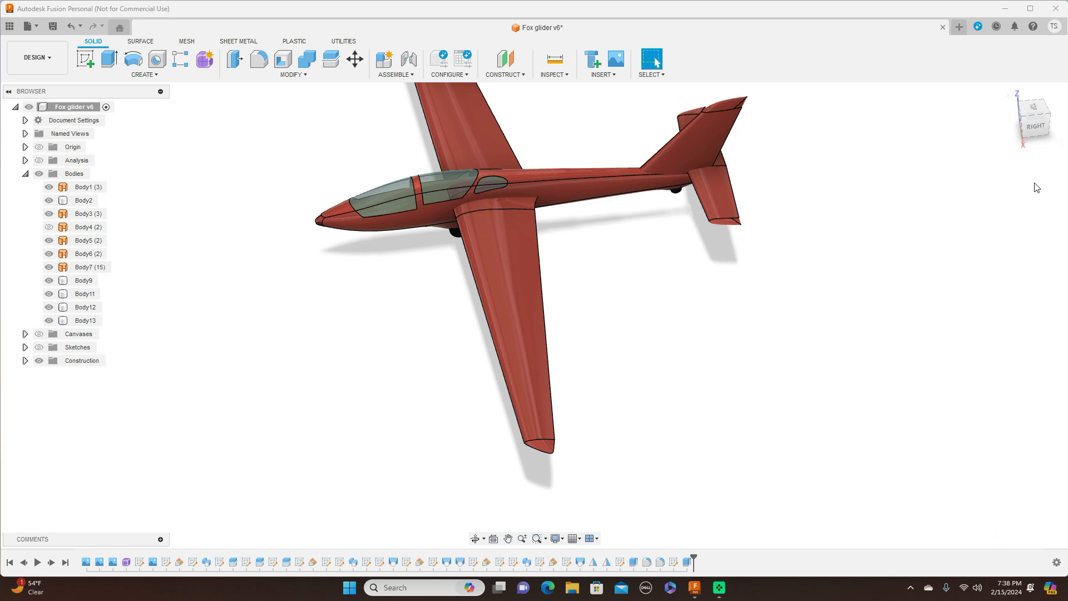
- Inspect the completed Fox glider from several angles, toggling the wing body's visibility to examine its wing and wingtip
drag(1035, 125, 1045, 93)
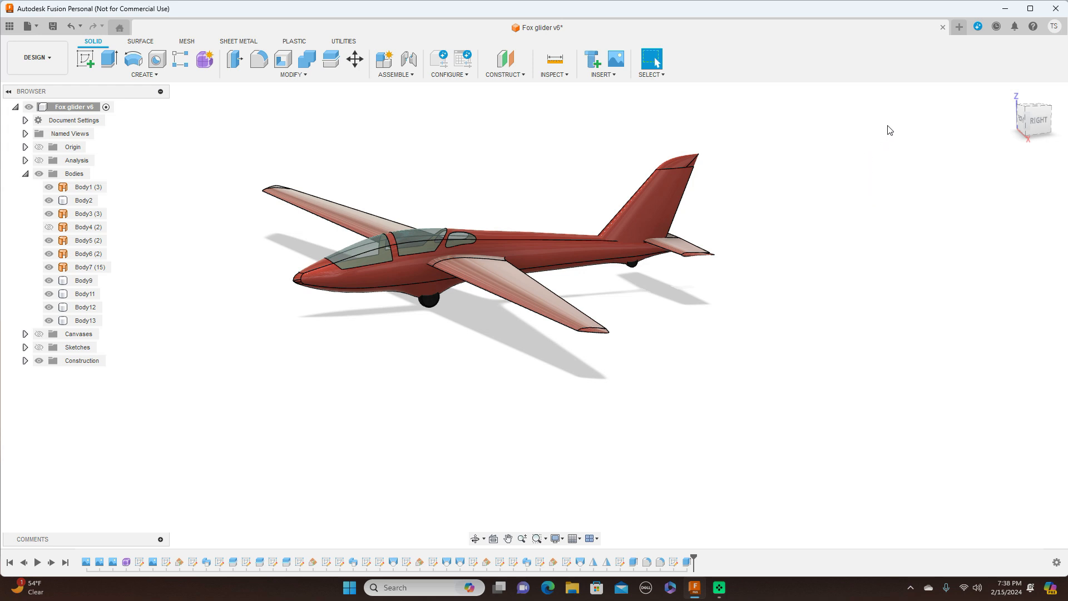
drag(1025, 113, 1024, 116)
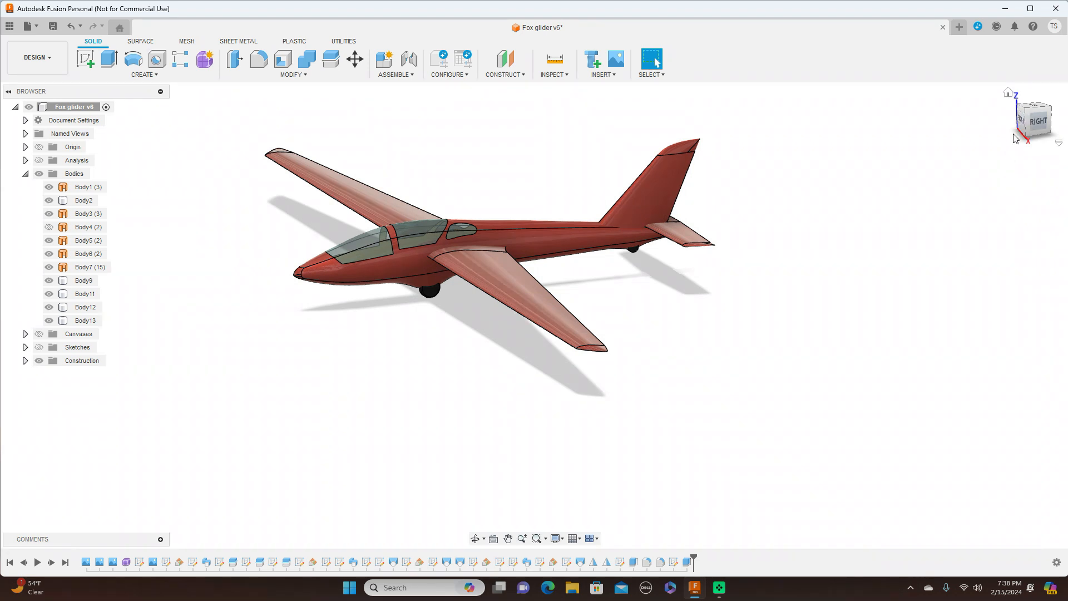
drag(1039, 118, 1038, 126)
click(601, 401)
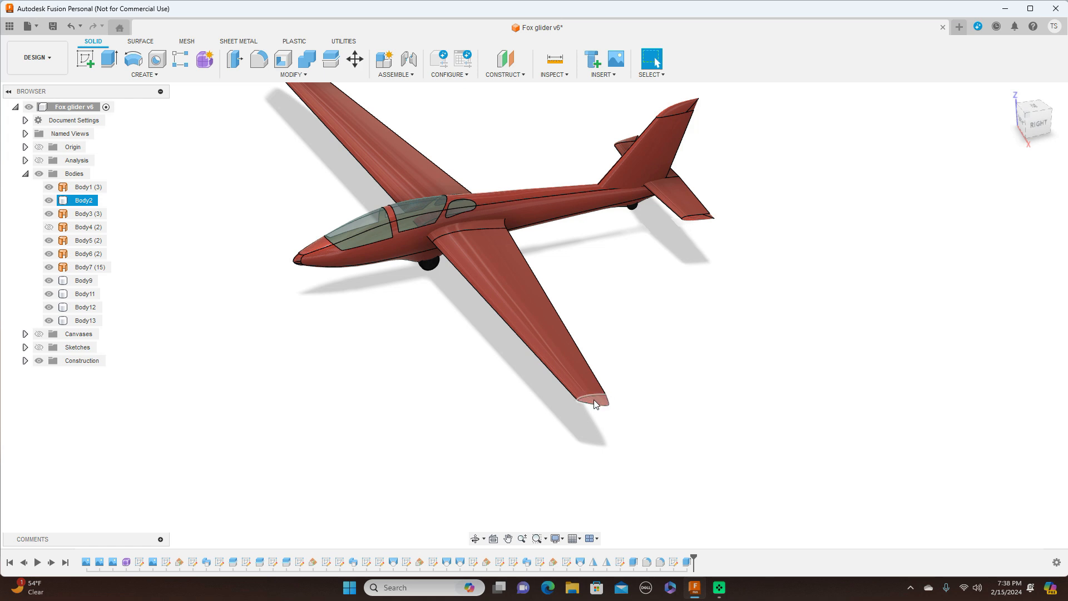
click(565, 409)
mouse_move(1042, 115)
mouse_down()
mouse_move(1003, 123)
mouse_move(984, 149)
mouse_up()
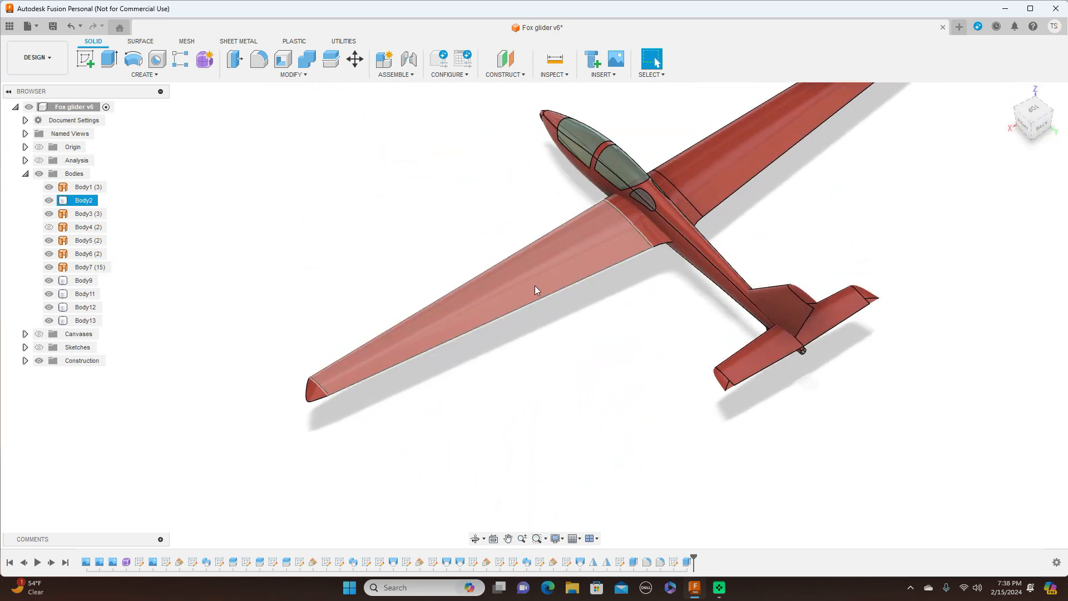
click(49, 201)
click(50, 201)
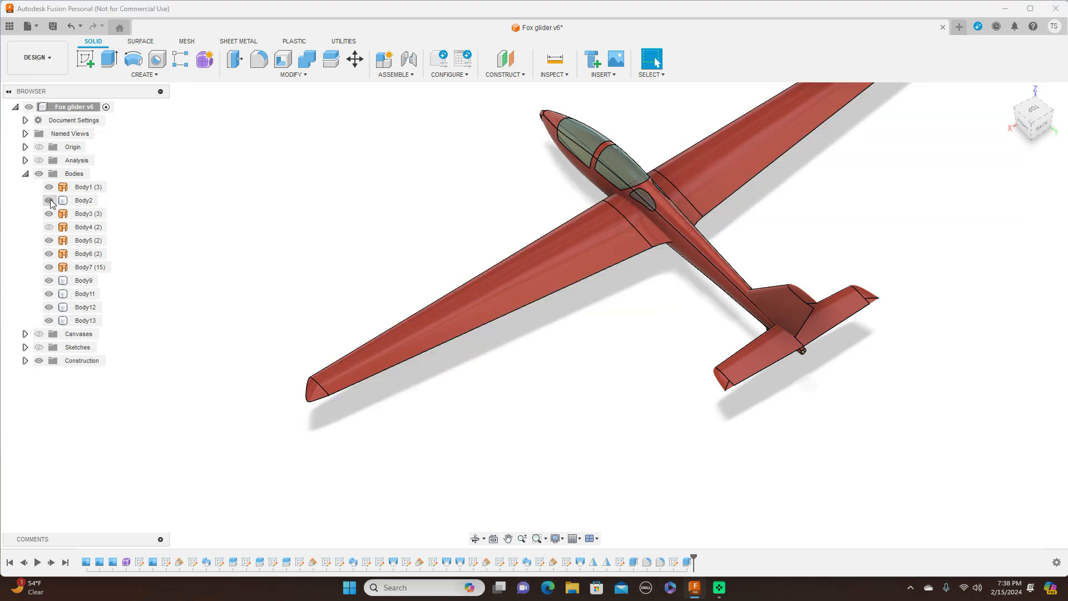
click(500, 288)
click(391, 318)
- Review the Mirror command and show the origin planes to locate the centre plane for mirroring the wing
click(154, 77)
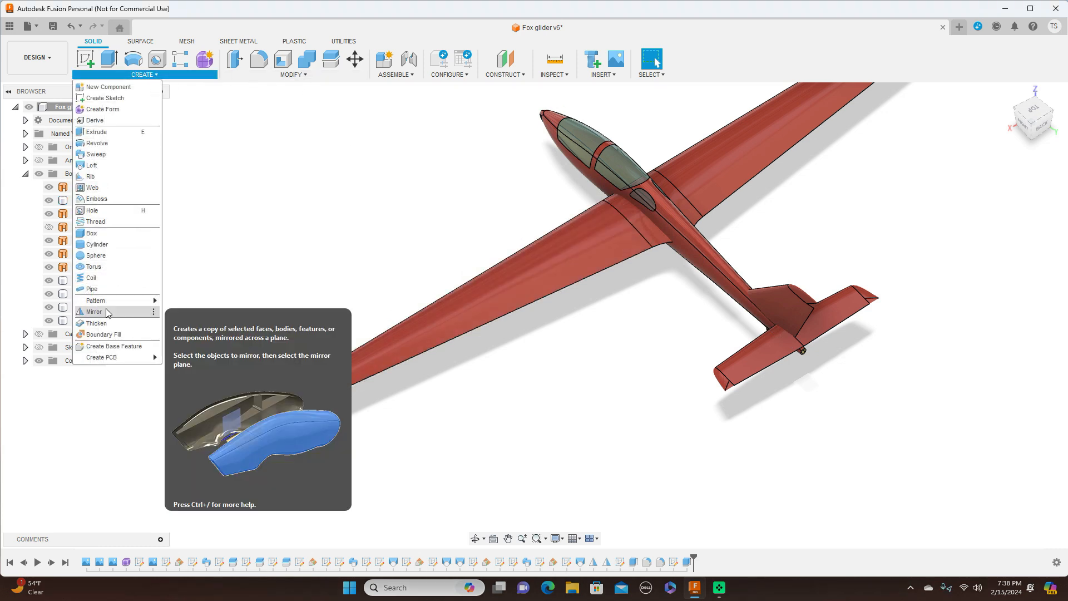
click(414, 160)
click(470, 317)
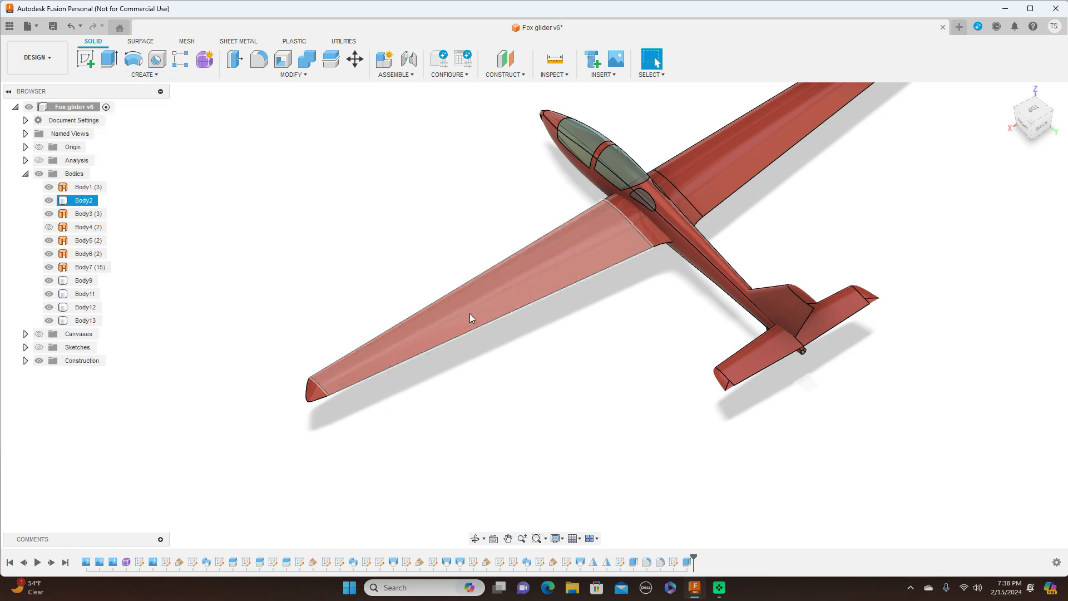
click(469, 304)
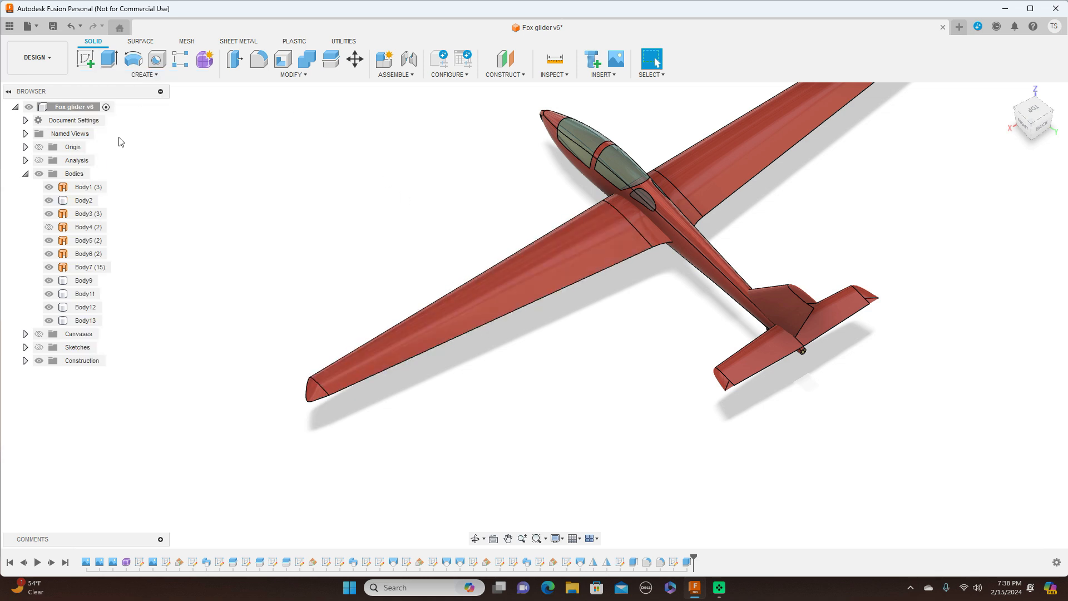
click(39, 147)
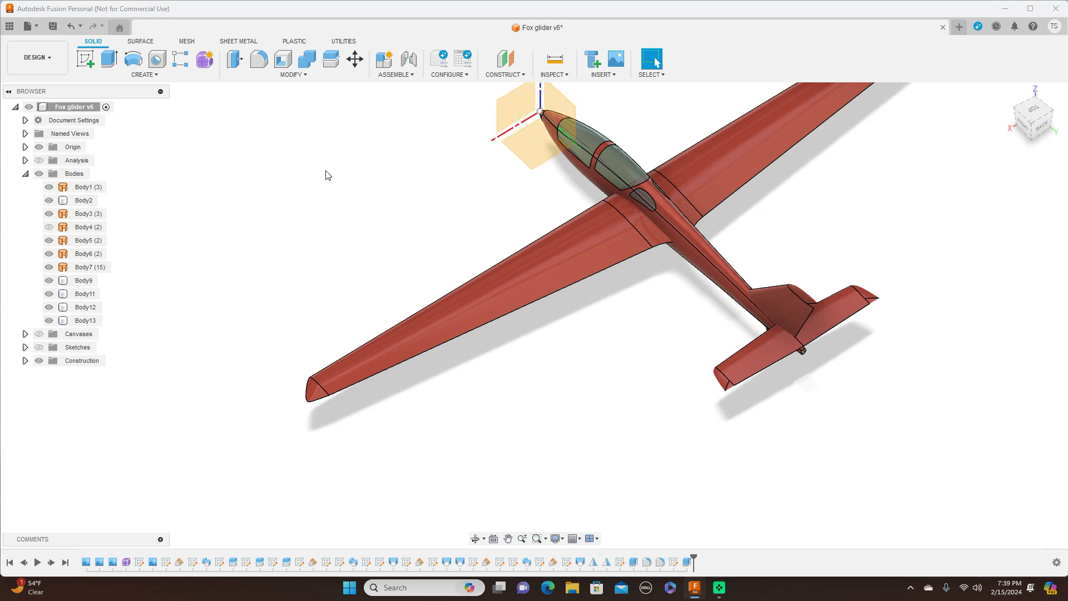
scroll(327, 175, down, 1)
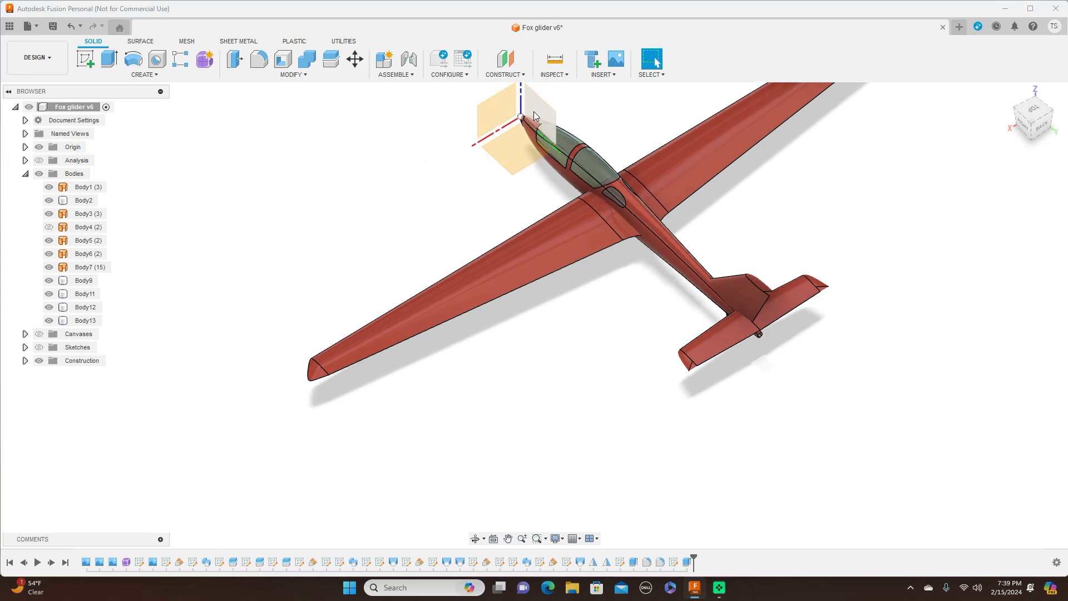
click(680, 157)
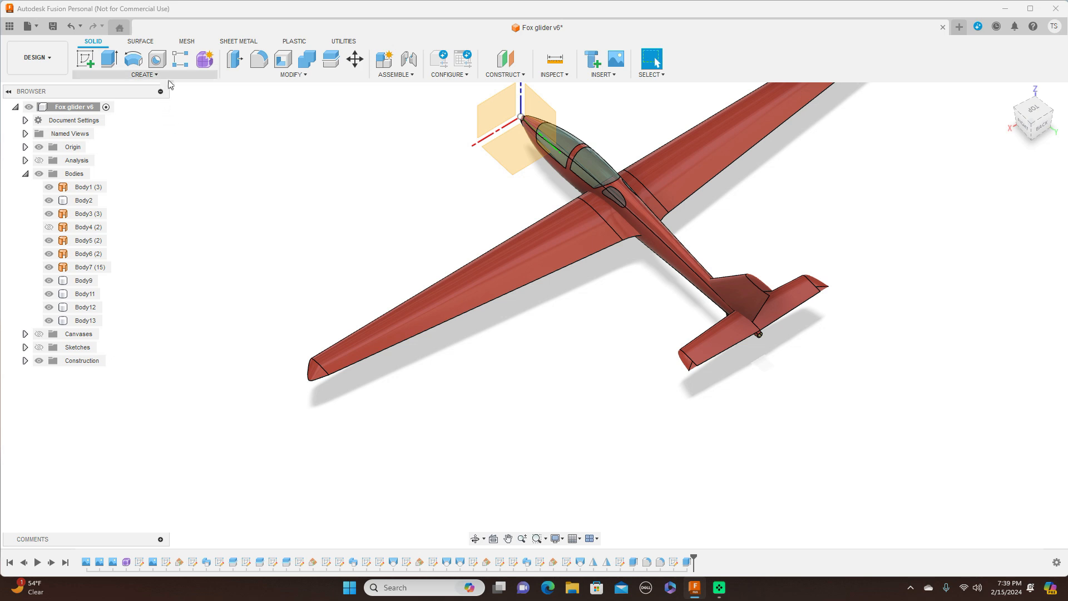
- Roll the design history back to before the horizontal tail and wheels, and further back to before the wingtip
click(1031, 126)
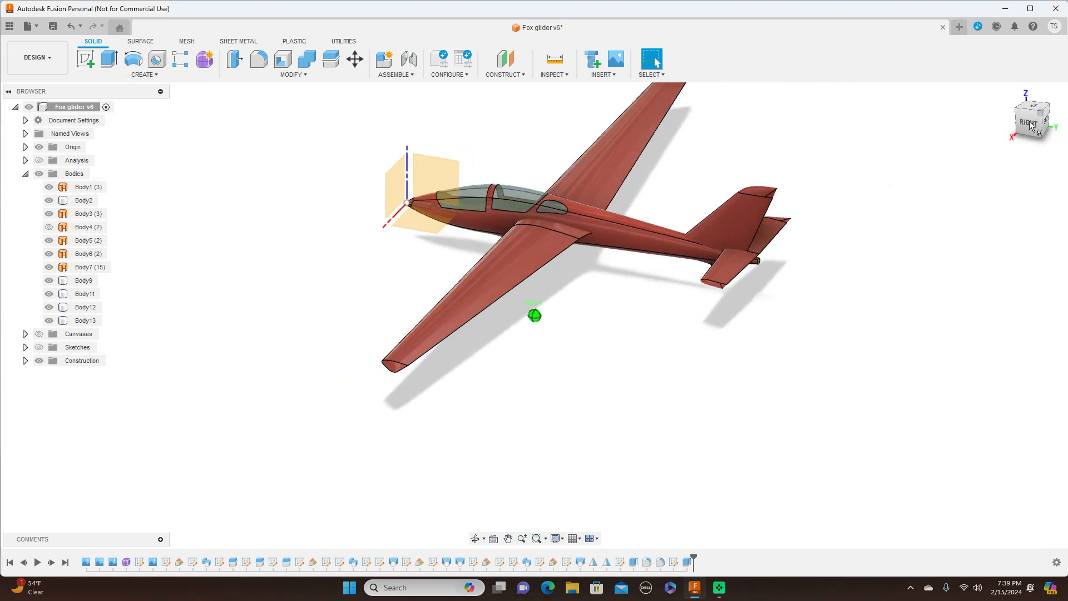
click(1029, 119)
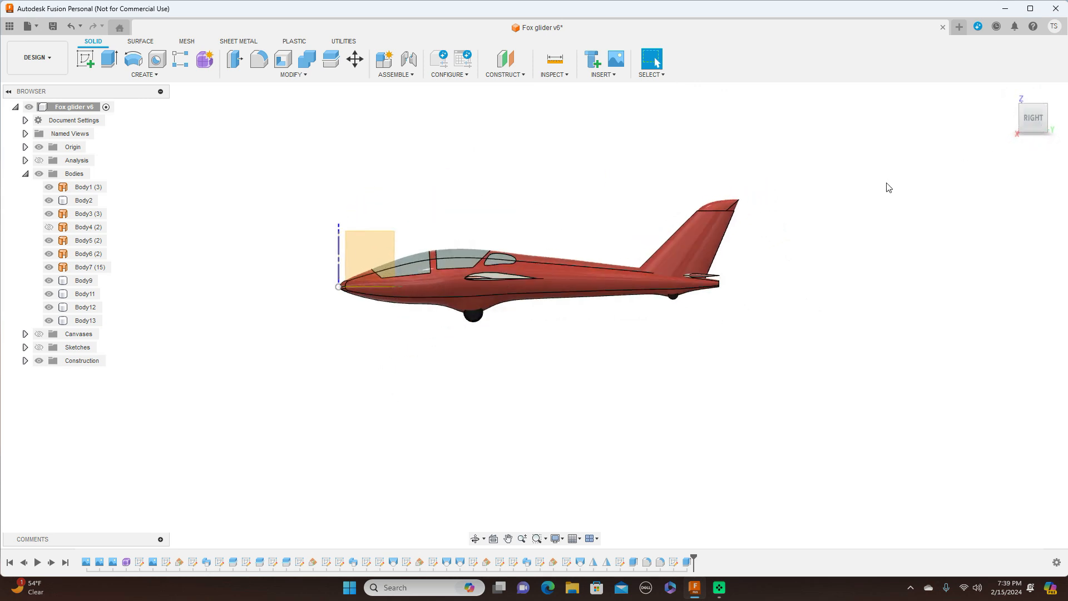
scroll(887, 186, up, 3)
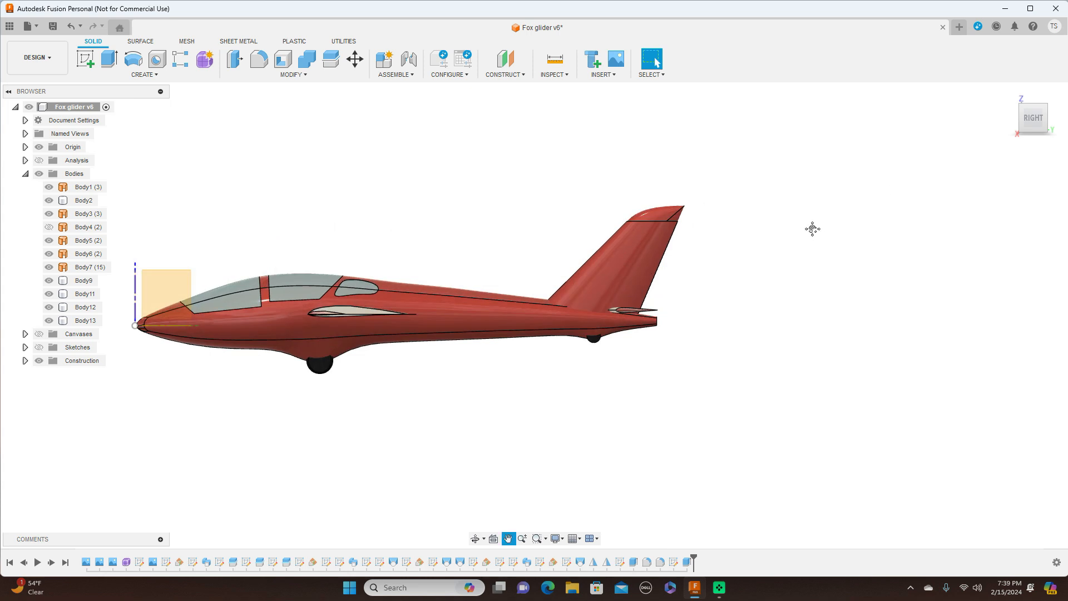
middle_drag(803, 233, 894, 188)
middle_drag(688, 427, 800, 407)
scroll(798, 403, up, 1)
middle_drag(678, 390, 744, 379)
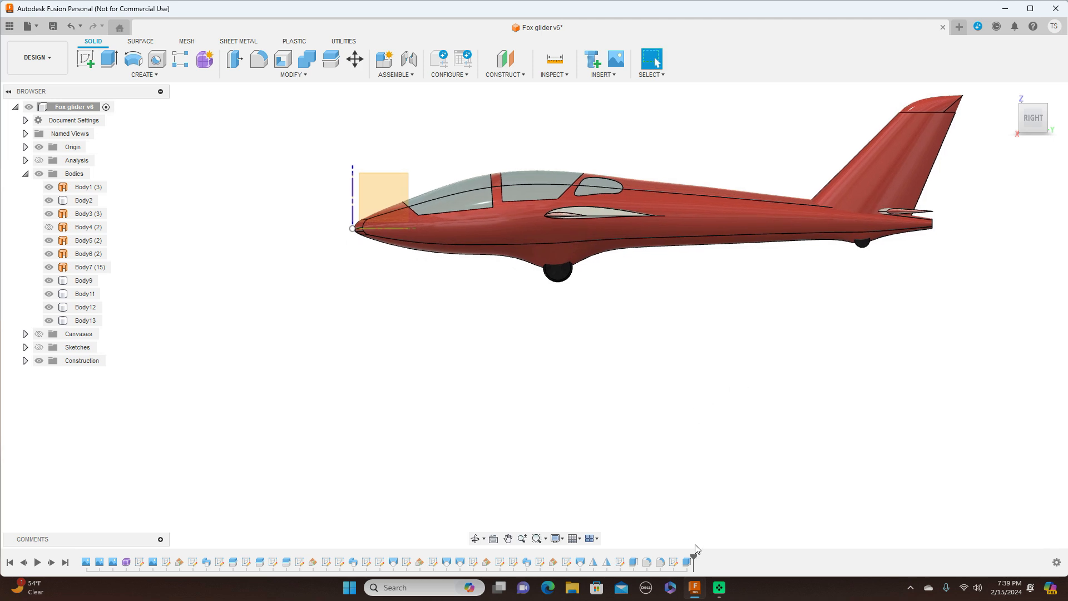
drag(693, 555, 493, 553)
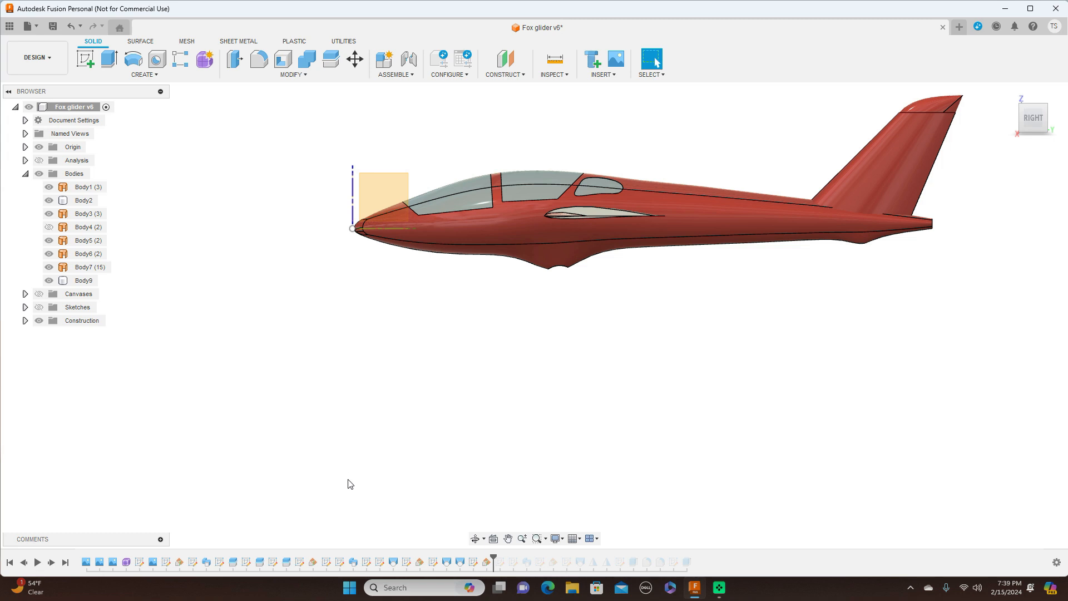
drag(1032, 116, 1033, 124)
click(1033, 124)
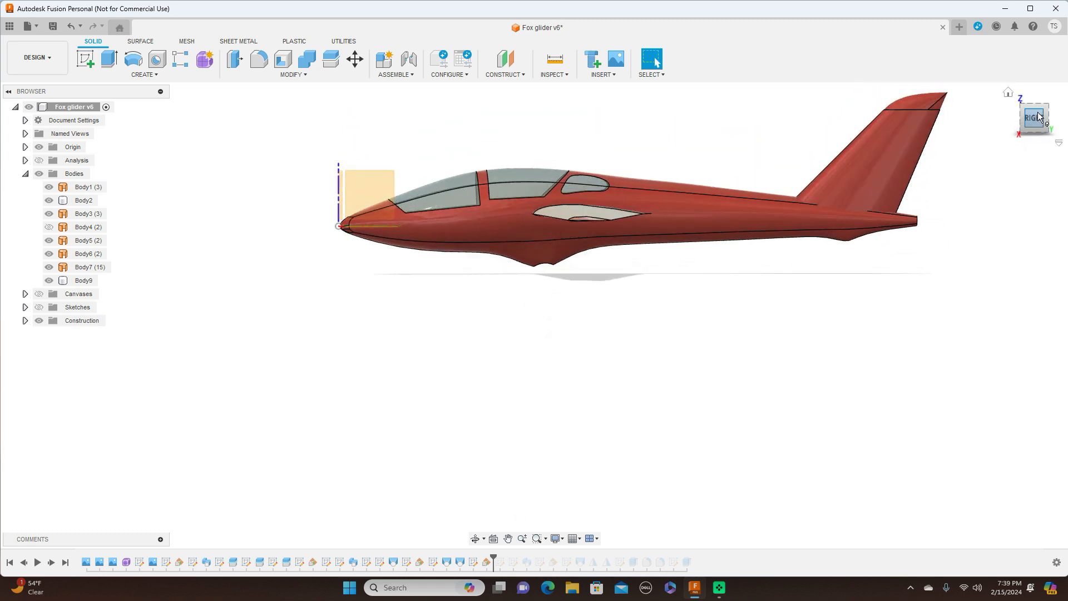
drag(495, 554, 400, 555)
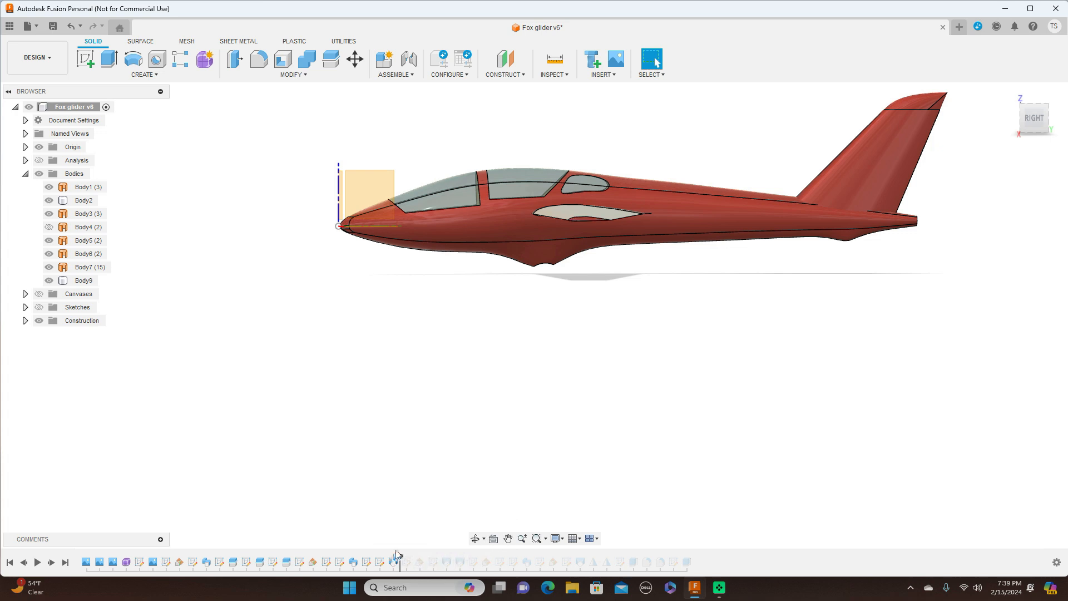
click(1032, 115)
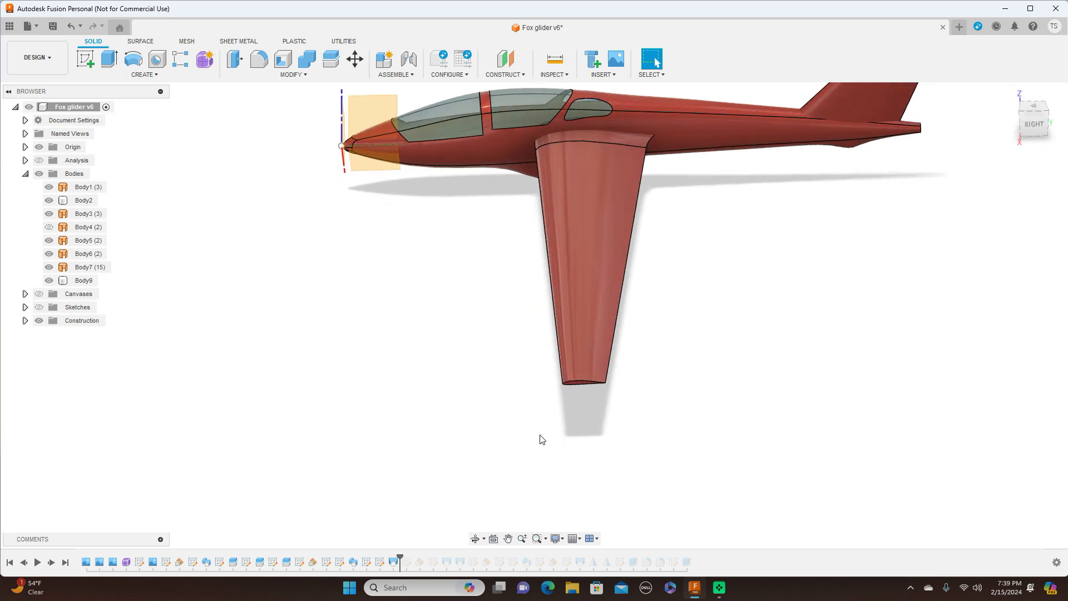
- Play the glider's design history through to its last feature, and replay it with the model seen from the side
click(38, 563)
mouse_move(400, 558)
mouse_down()
mouse_move(613, 543)
mouse_move(696, 558)
mouse_up()
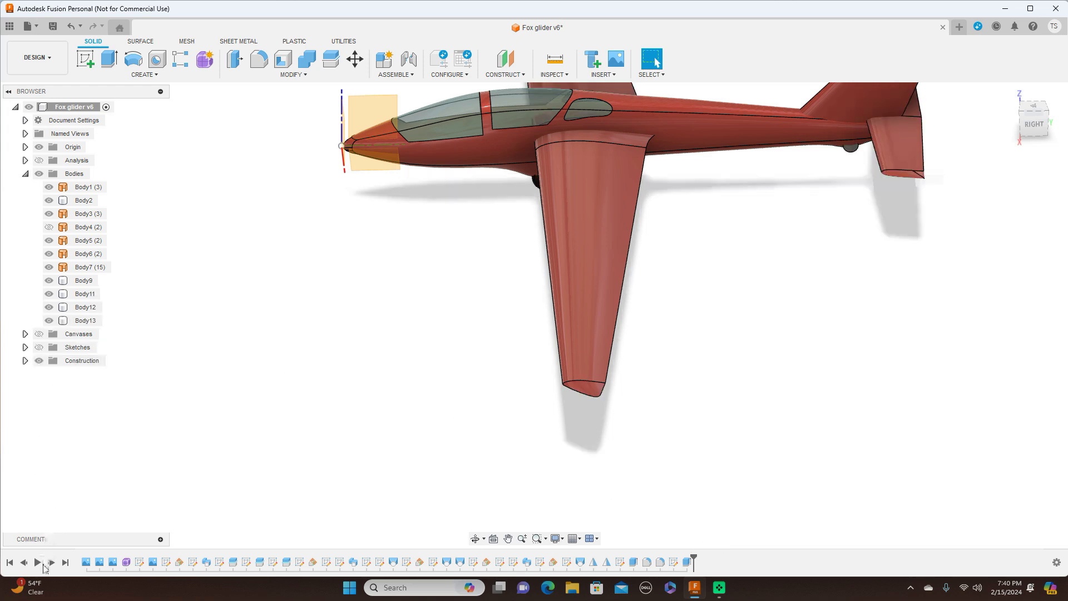
middle_drag(369, 343, 369, 415)
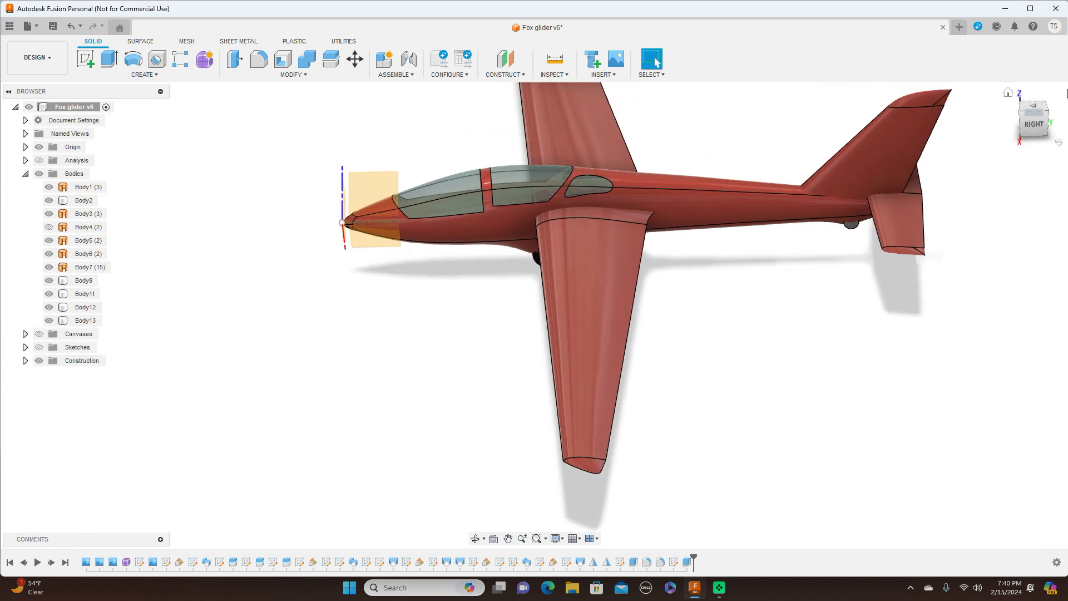
click(1037, 123)
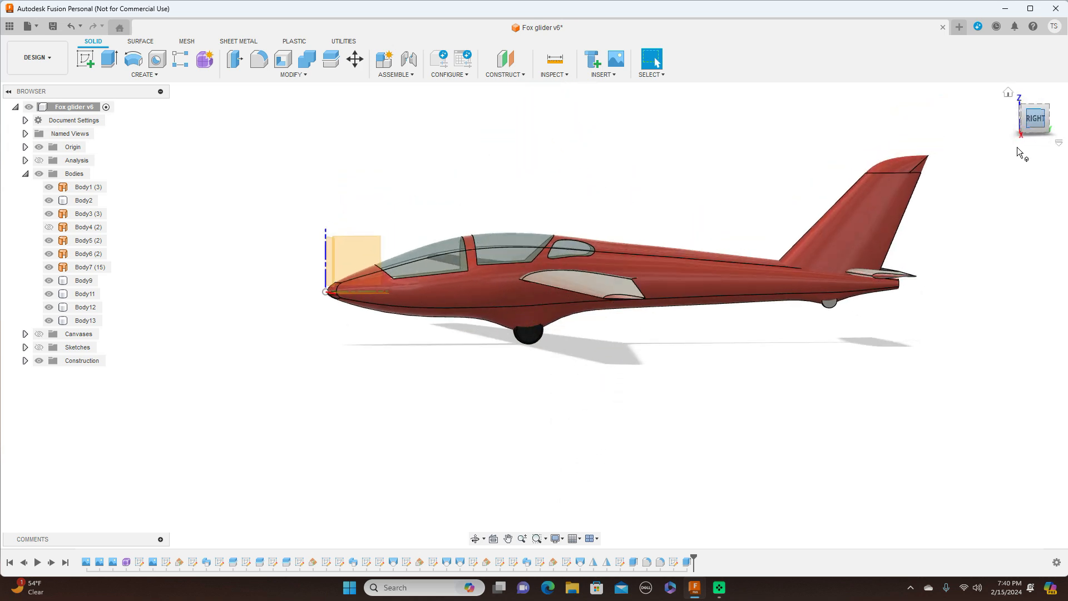
click(38, 562)
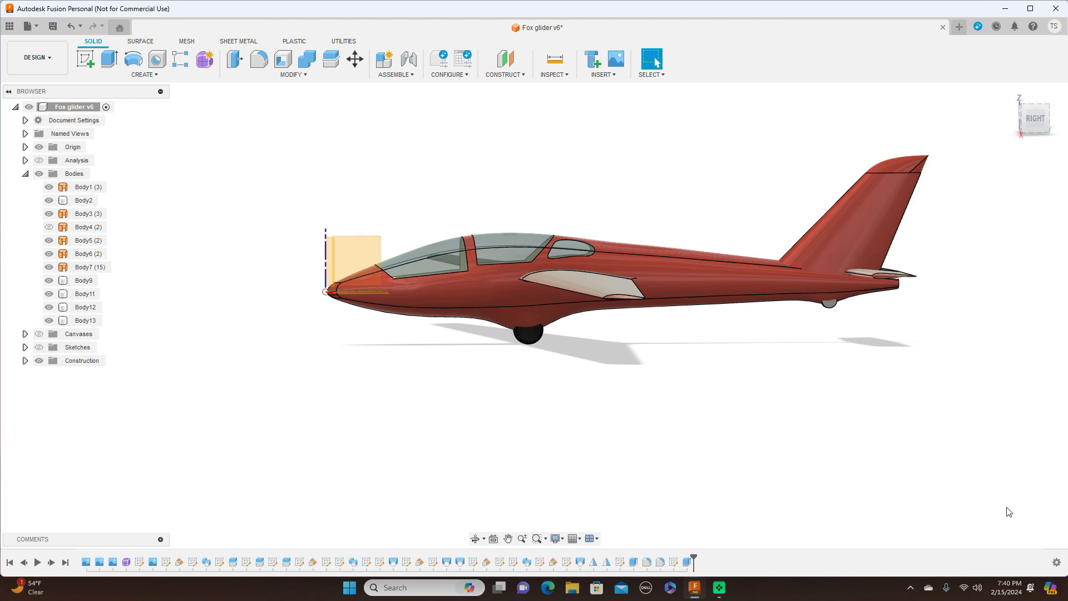
- Hide the vertical fin and horizontal tail bodies, and show the reference canvases with the fuselage in the right side view
drag(1035, 117, 1016, 134)
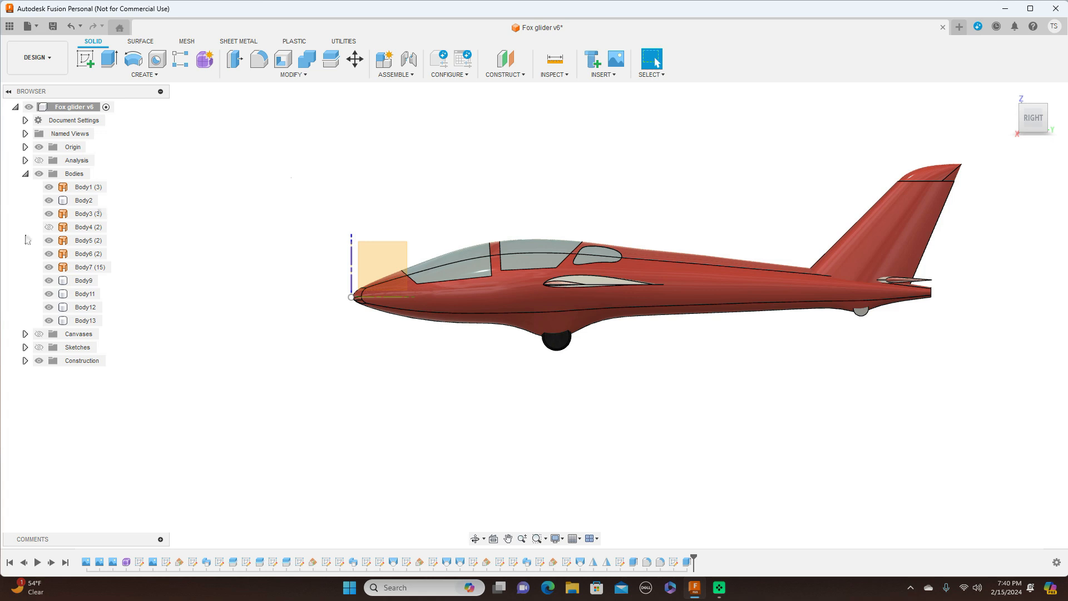
click(51, 282)
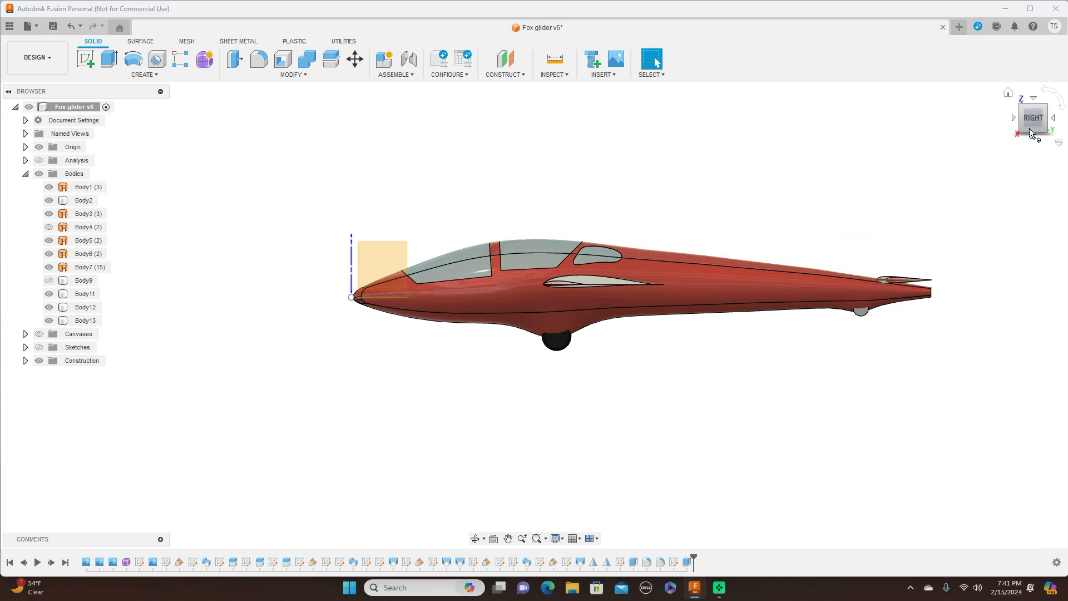
drag(1035, 117, 1032, 139)
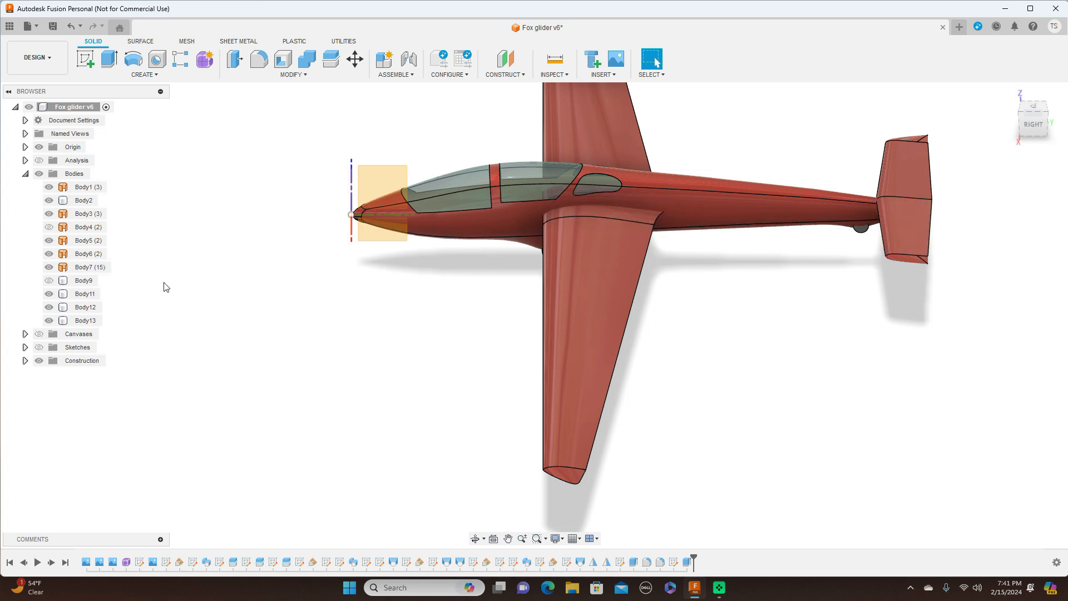
click(49, 293)
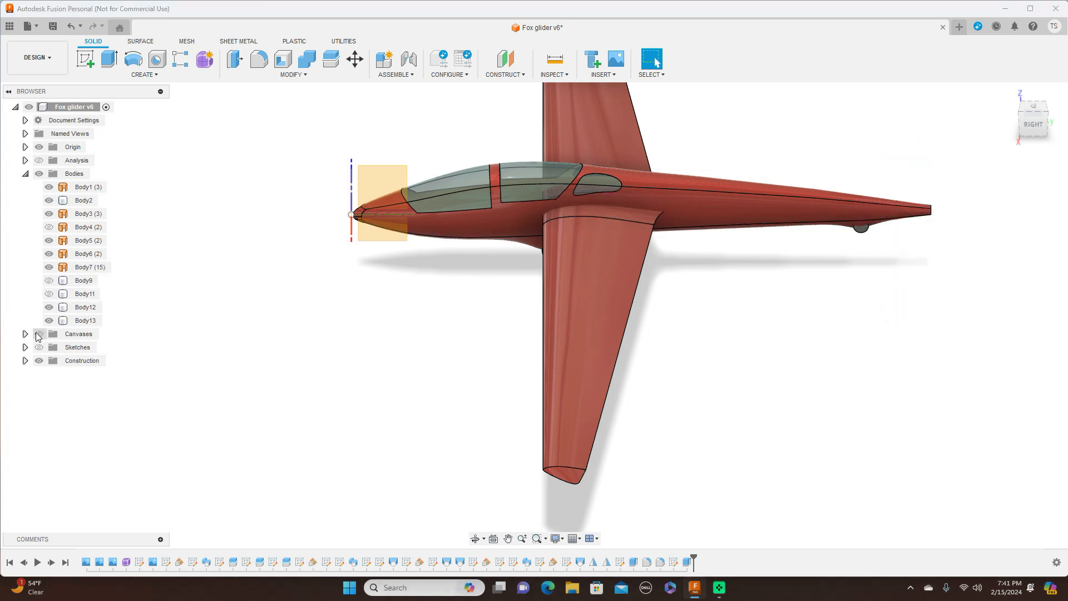
click(38, 336)
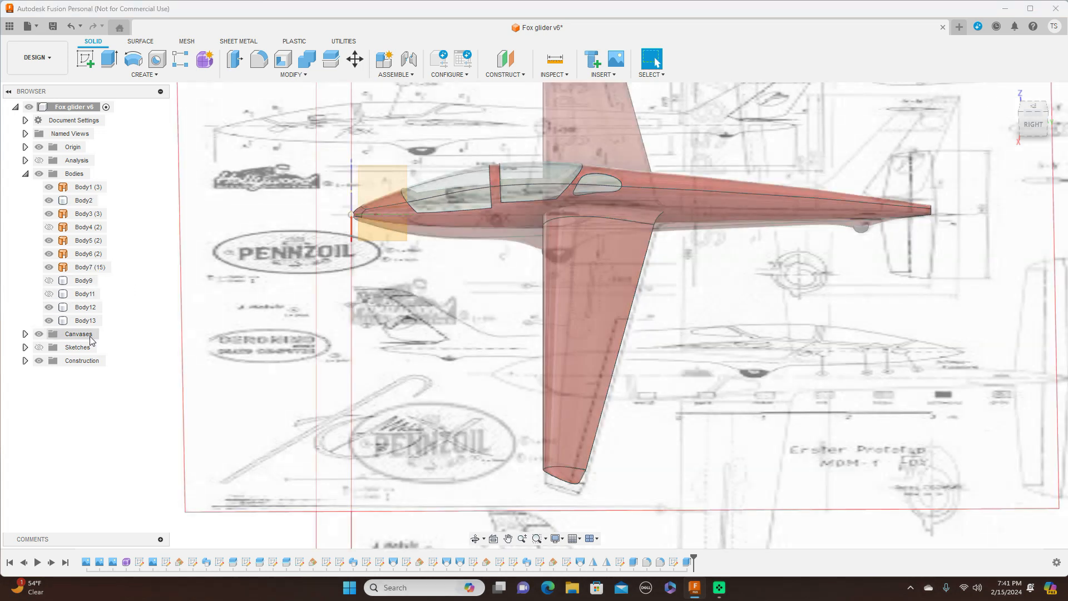
click(1034, 125)
scroll(766, 140, up, 5)
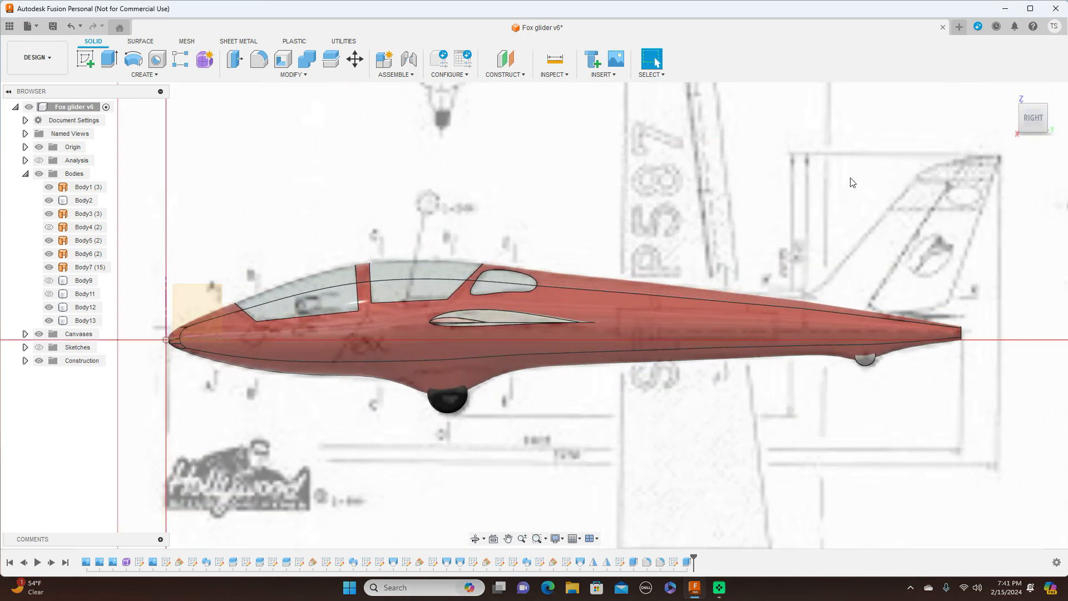
- Hide the fuselage body and examine its side outline on the reference canvas
middle_drag(765, 140, 648, 124)
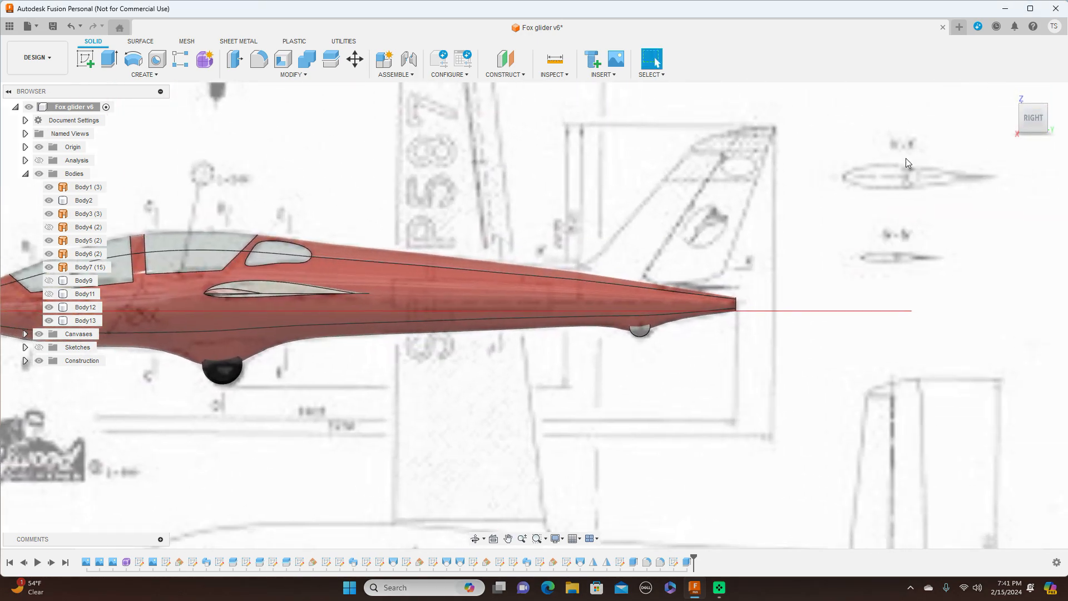
scroll(905, 162, down, 3)
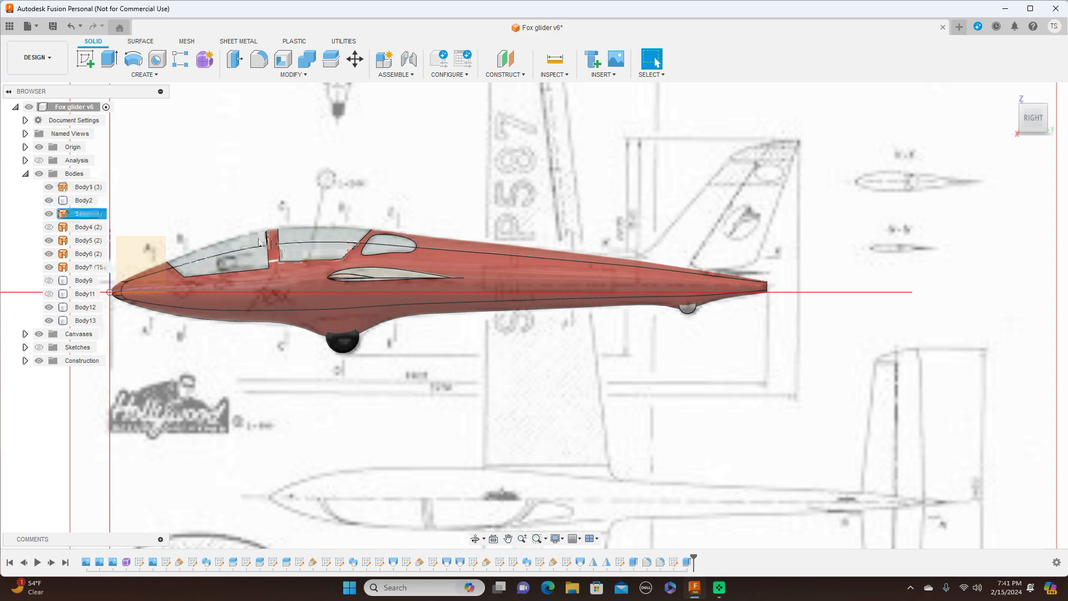
middle_drag(402, 152, 628, 135)
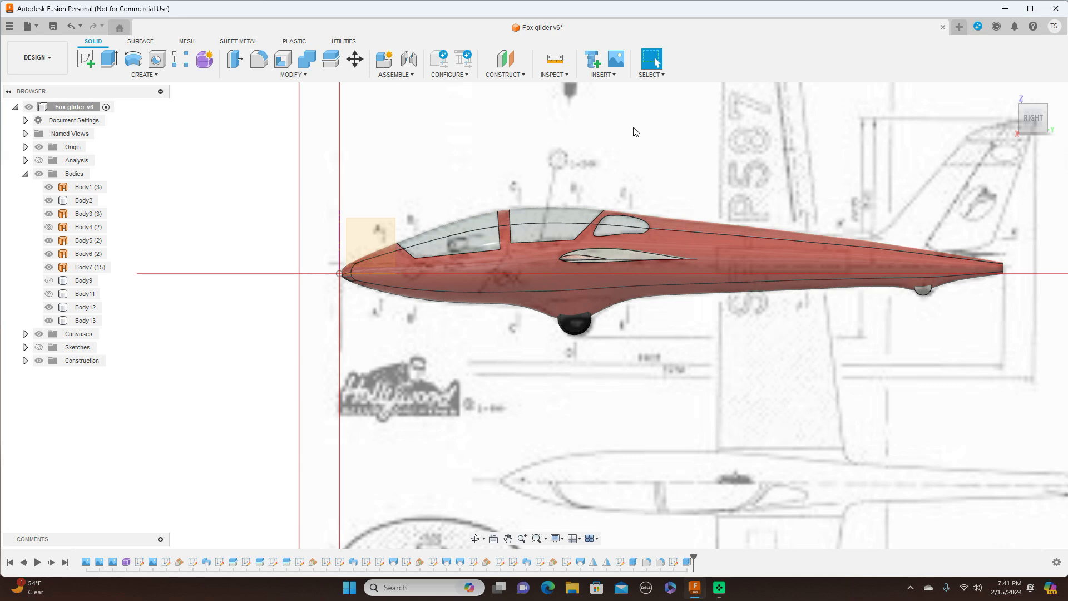
click(50, 267)
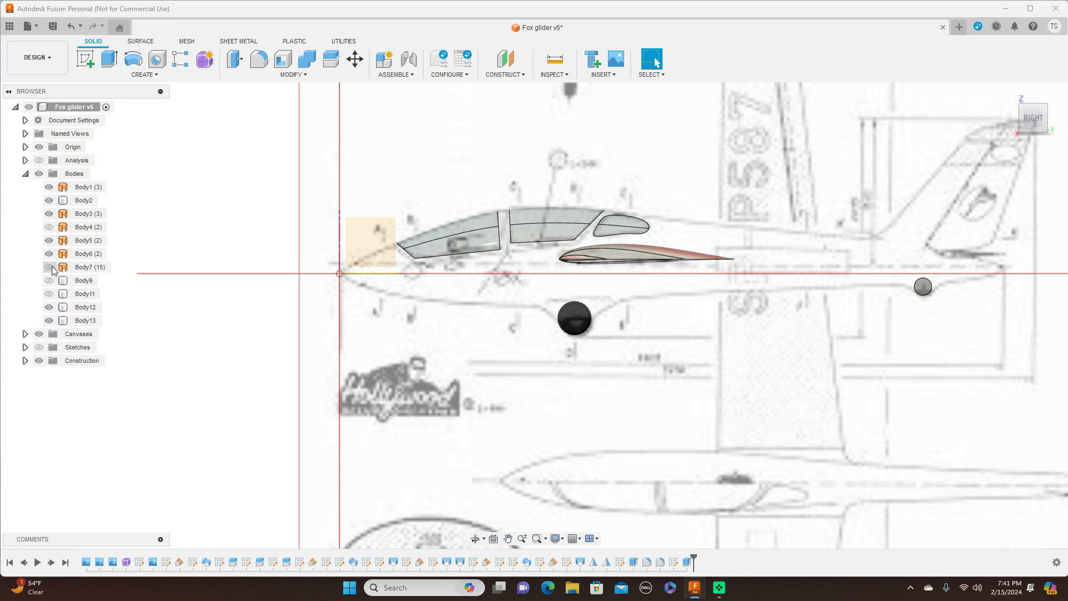
click(373, 253)
scroll(495, 399, up, 2)
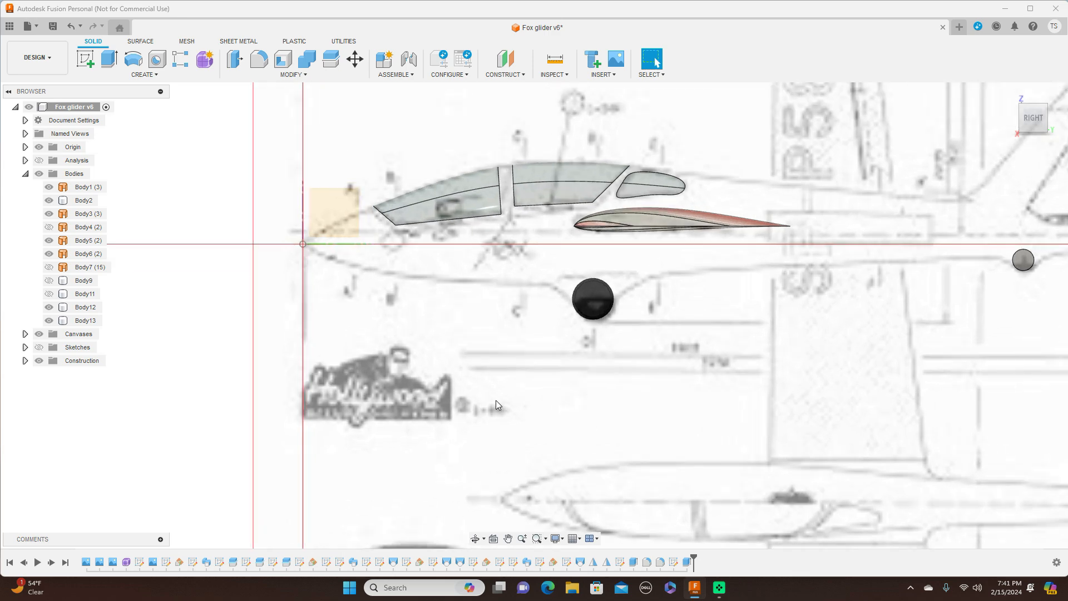
- Create a sketch on the origin plane along the fuselage, try the Line tool ahead of the canopy, and finish the sketch
click(328, 198)
click(86, 58)
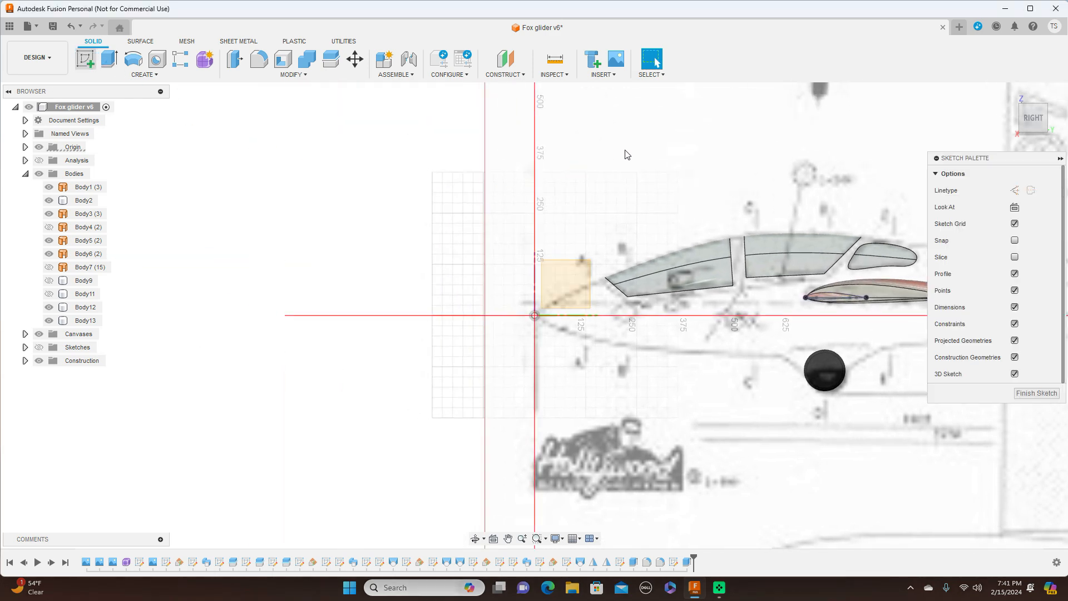
scroll(437, 189, up, 1)
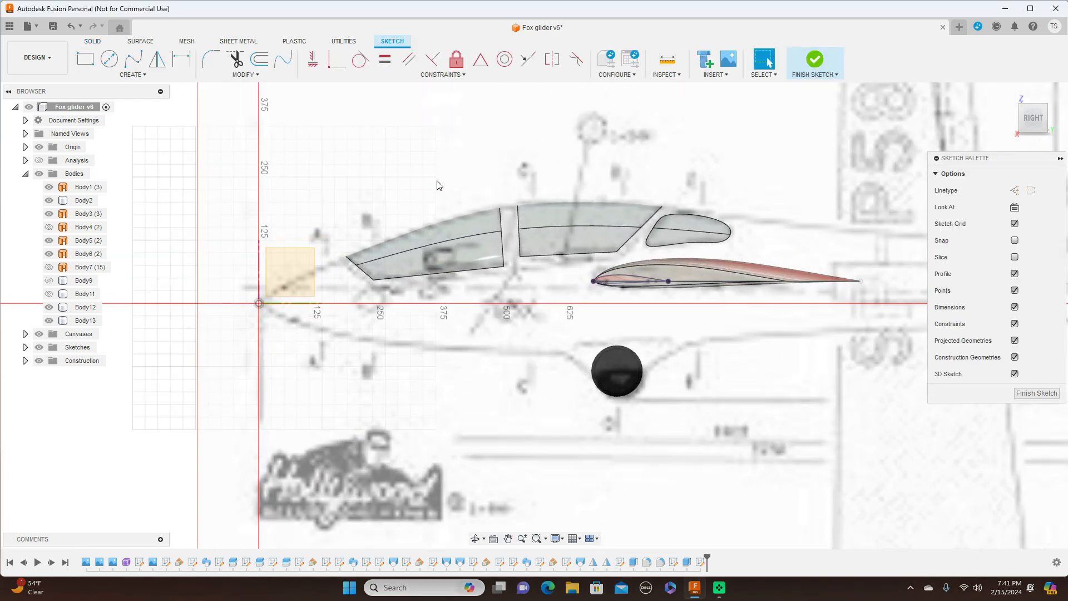
key(l)
click(339, 250)
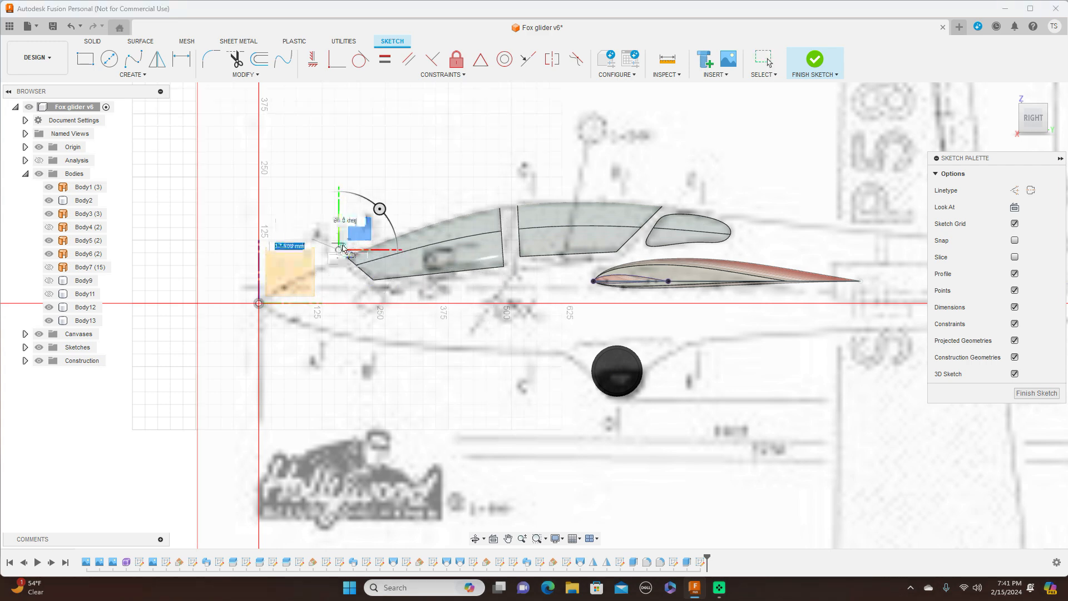
right_click(340, 248)
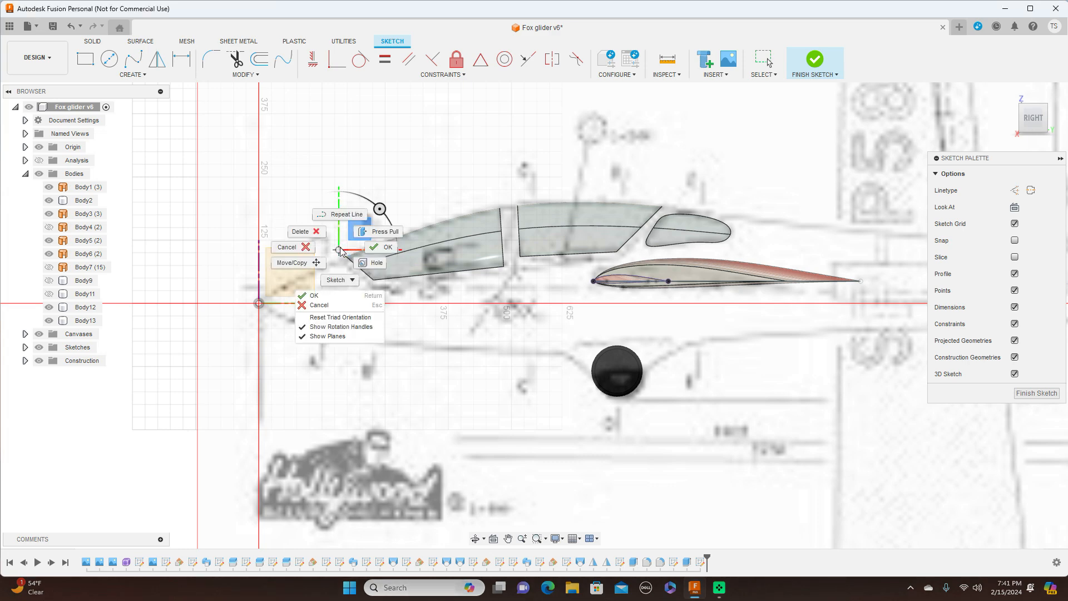
click(307, 247)
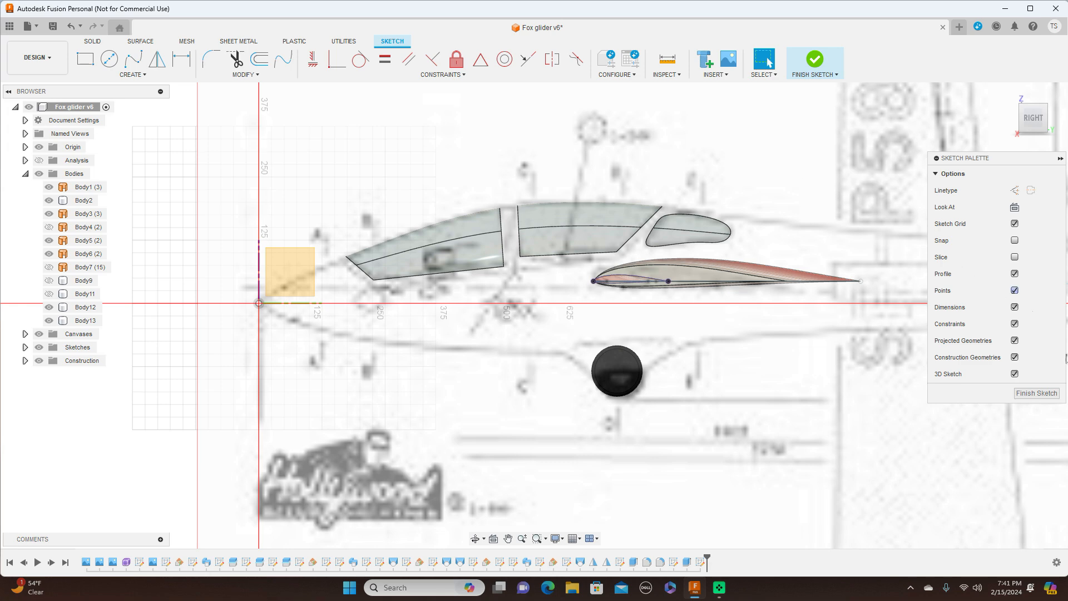
click(1036, 393)
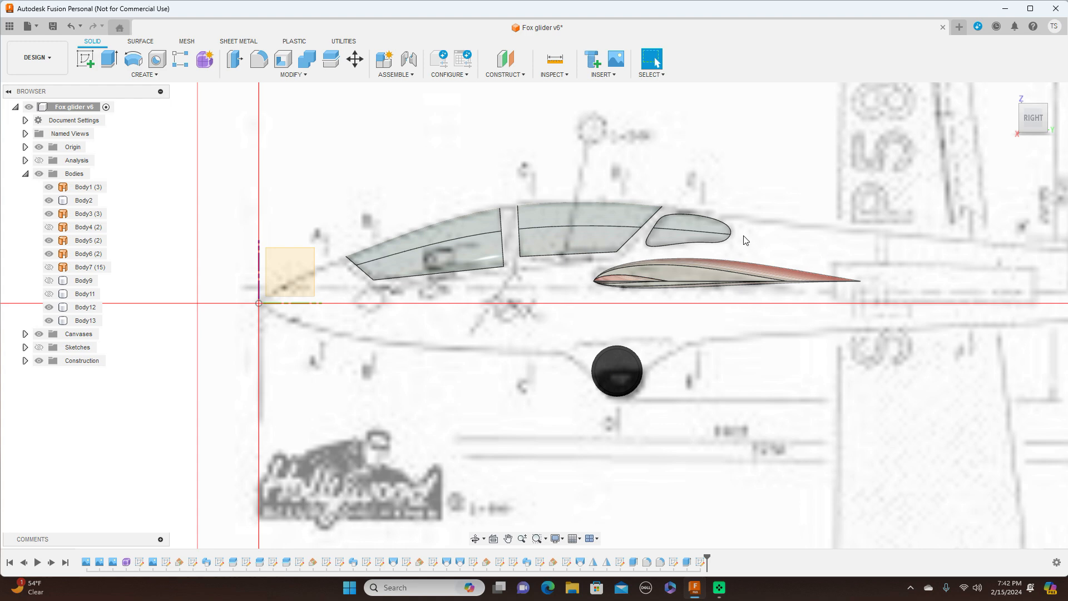
- Show the vertical fin, horizontal tail and fuselage bodies again, and hide the reference canvases
click(48, 281)
click(49, 294)
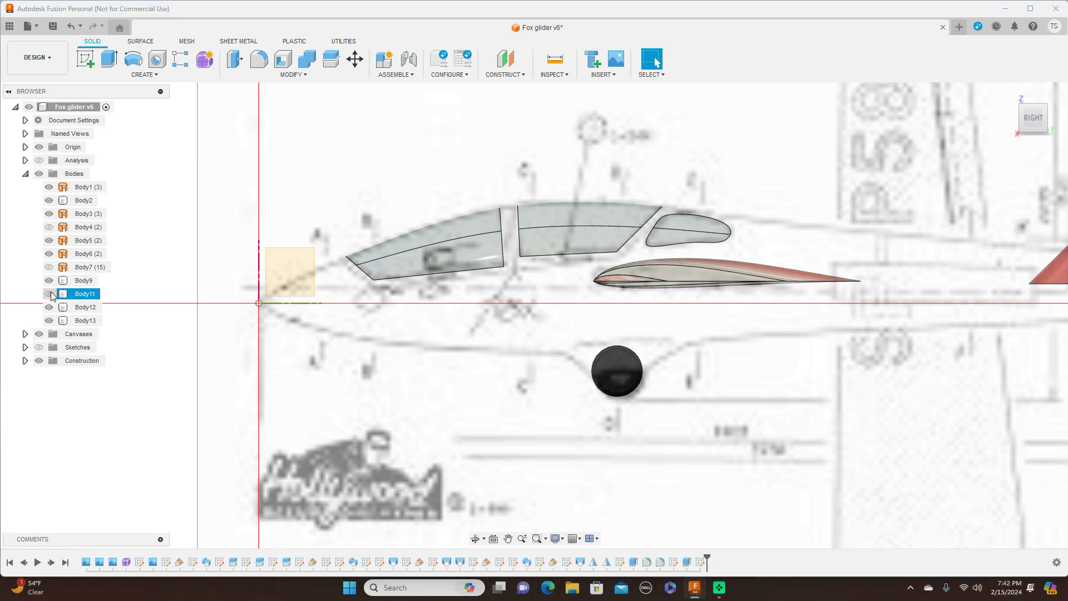
scroll(859, 208, down, 3)
scroll(859, 204, down, 1)
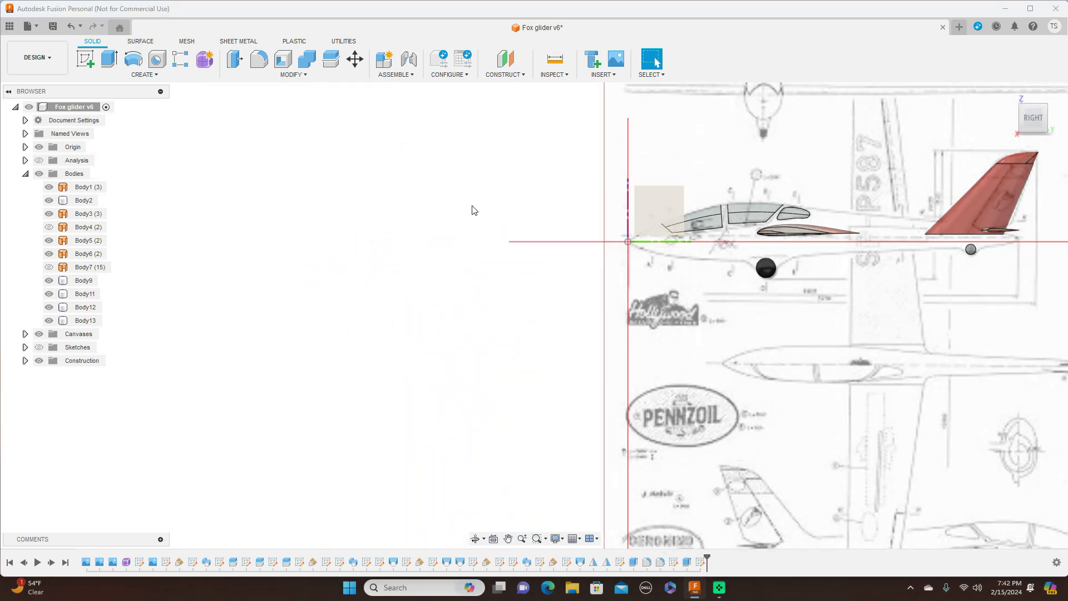
click(52, 227)
click(50, 227)
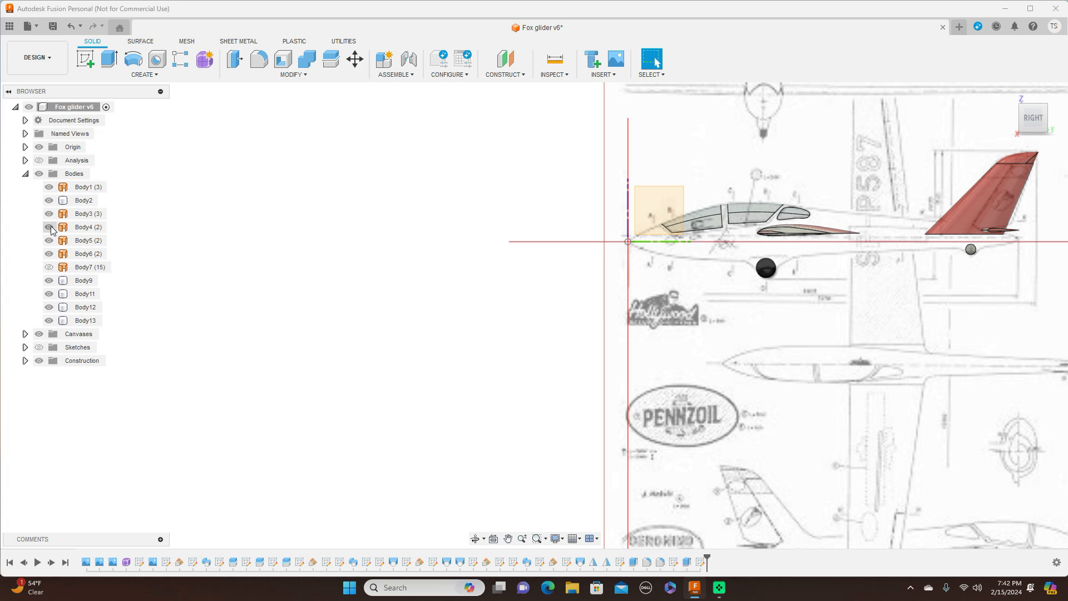
click(50, 227)
click(49, 267)
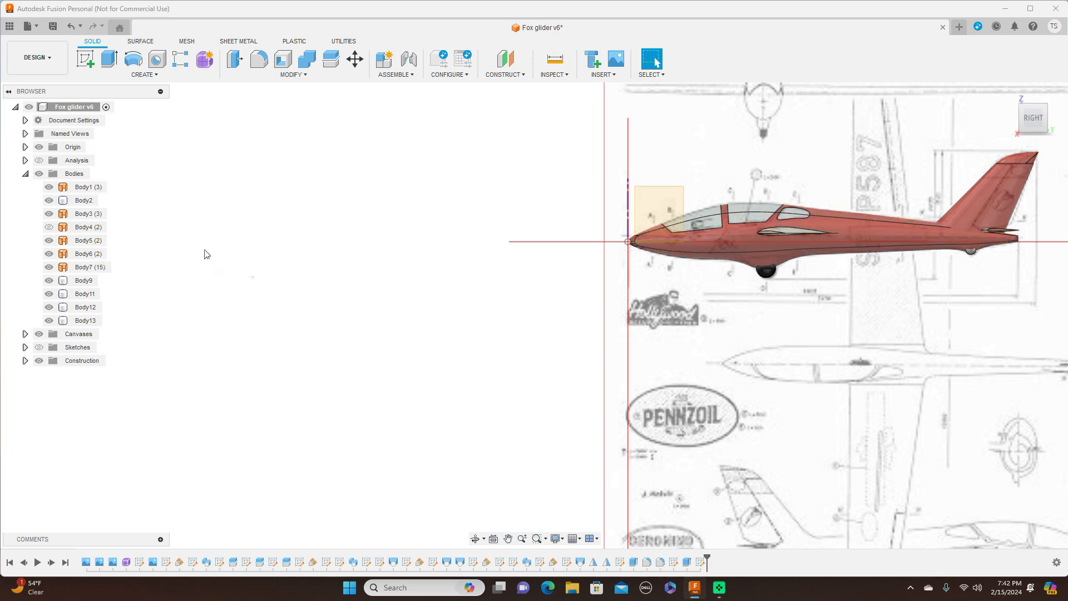
click(39, 334)
- Examine the complete glider in the right side view and from raised angles showing the wings, canopy and tail
scroll(393, 252, up, 2)
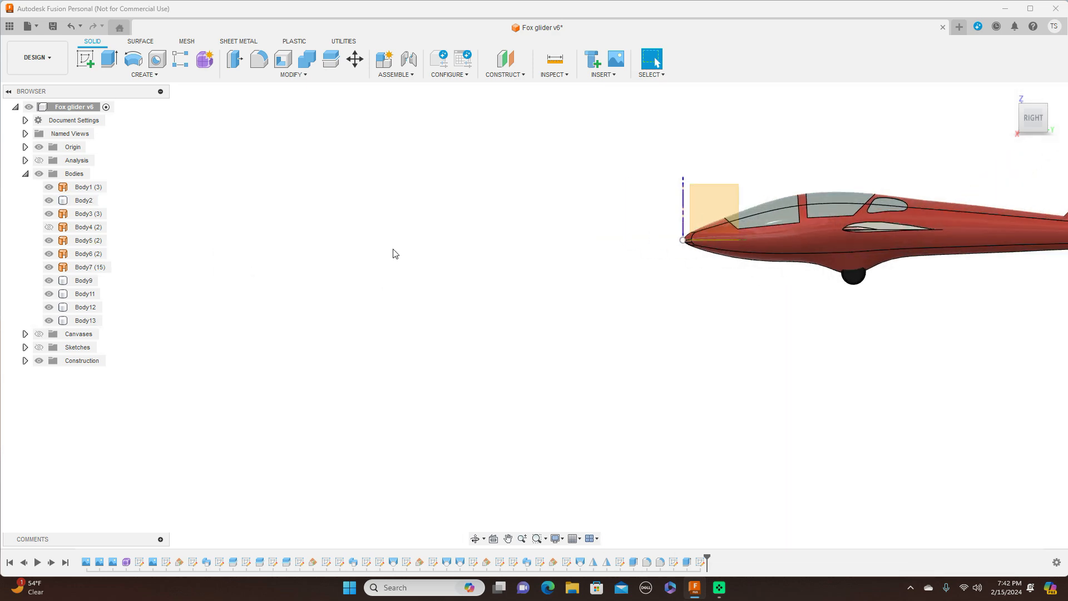
middle_drag(584, 207, 252, 259)
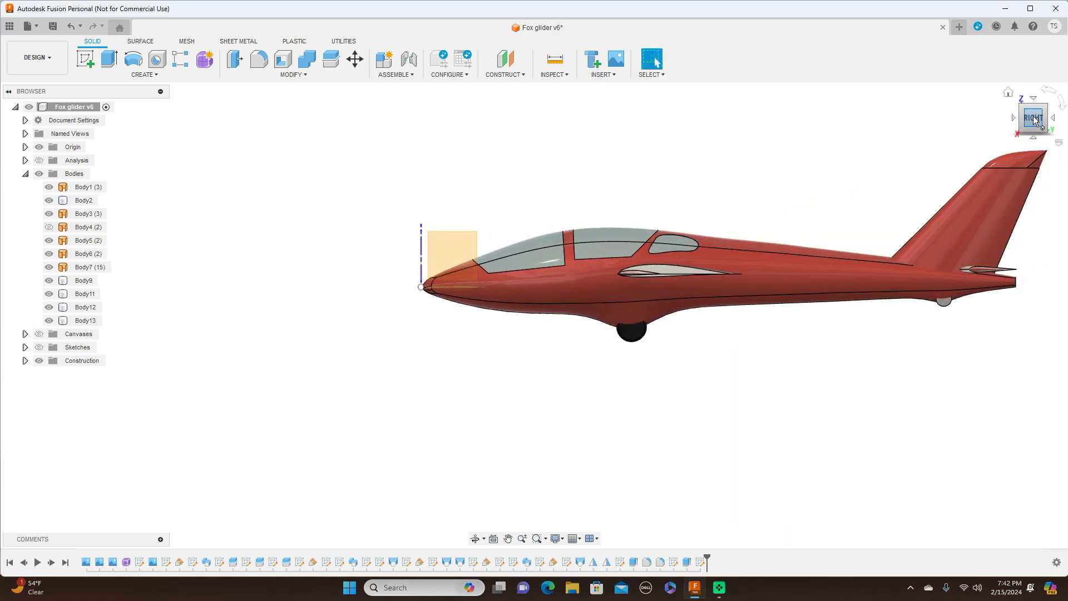
mouse_move(1038, 111)
mouse_down()
mouse_move(1038, 130)
mouse_move(1051, 130)
mouse_move(1064, 87)
mouse_move(1031, 118)
mouse_up()
scroll(787, 129, up, 5)
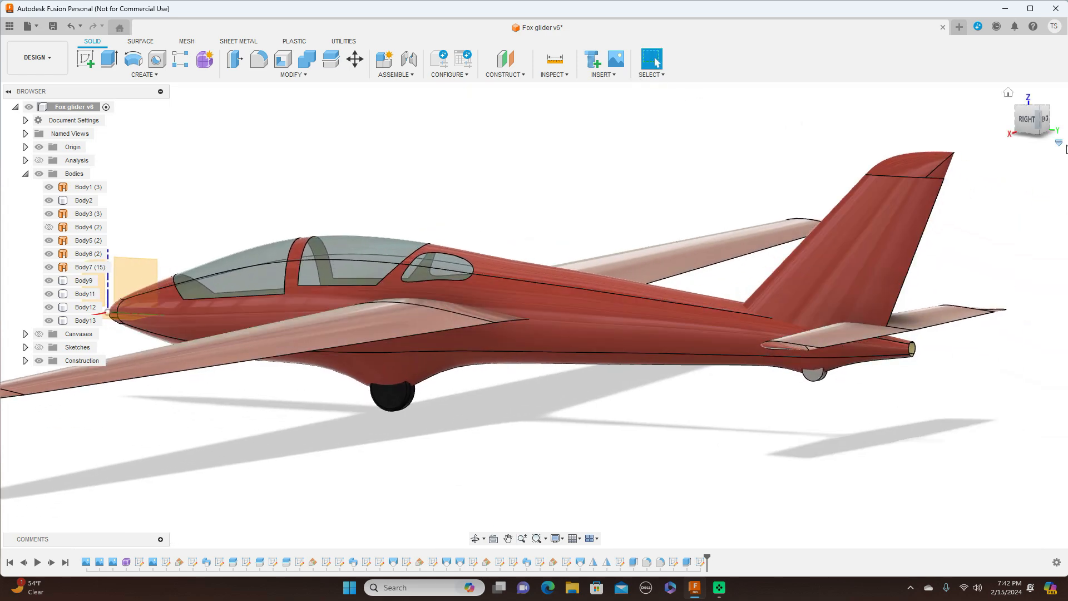
mouse_move(1040, 129)
mouse_down()
mouse_move(1048, 111)
mouse_move(1060, 131)
mouse_move(1030, 131)
mouse_up()
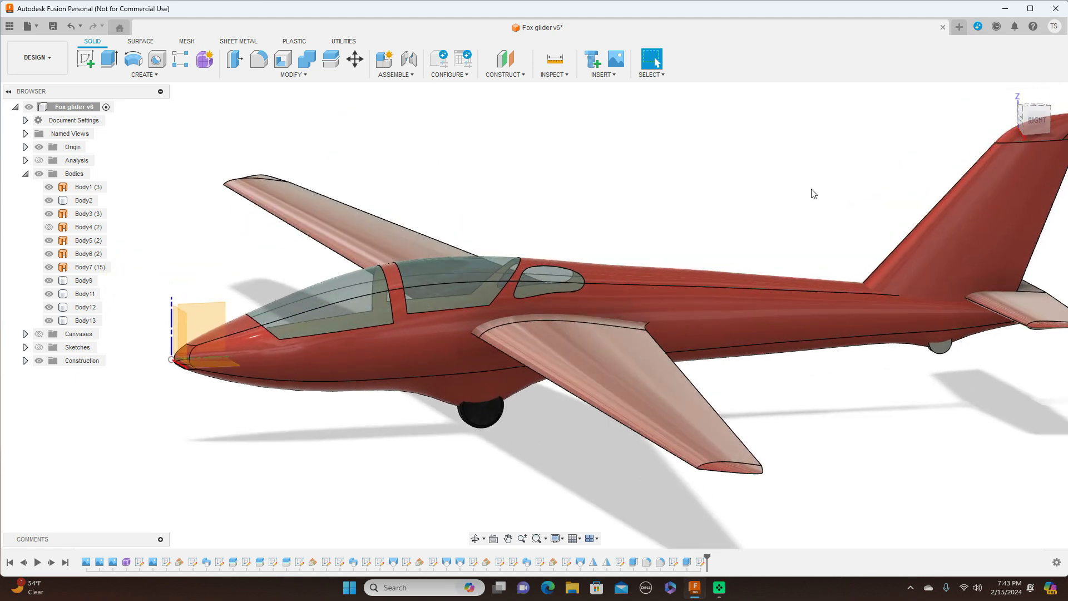
middle_drag(811, 170, 707, 156)
scroll(707, 156, down, 1)
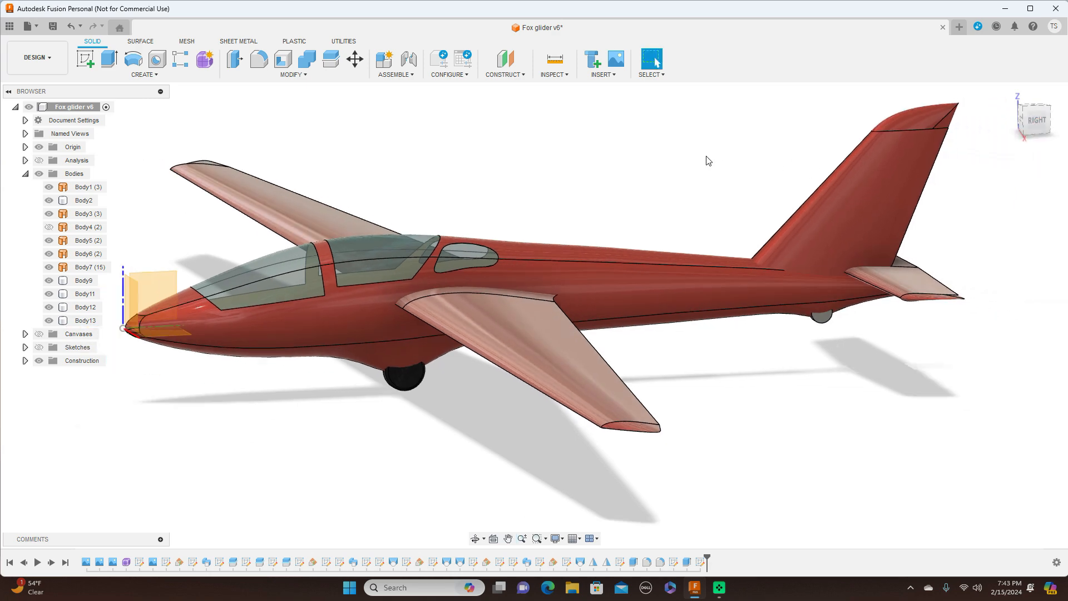
click(1036, 120)
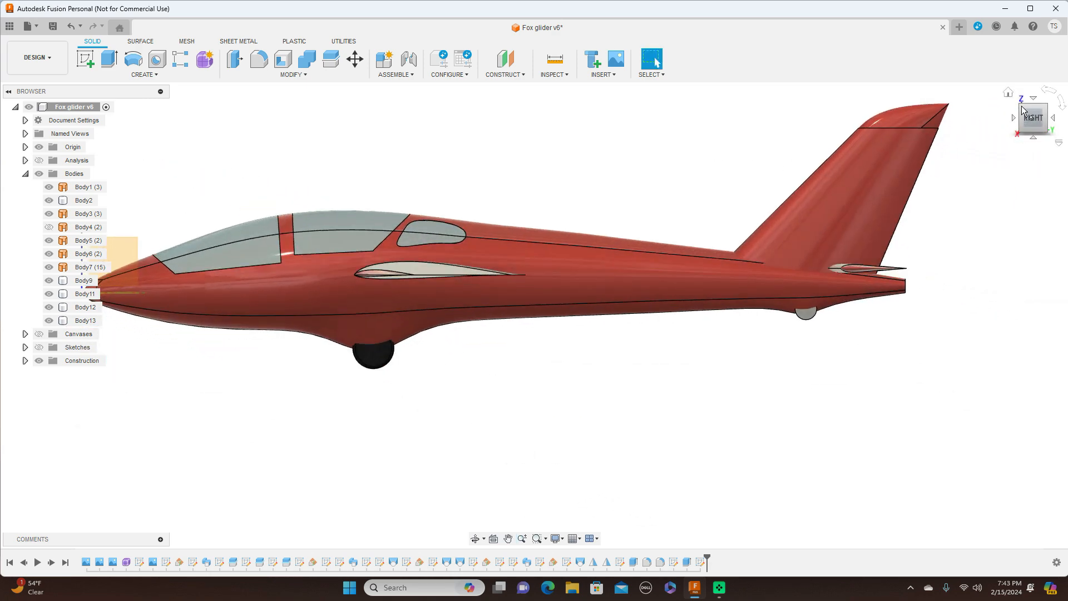
click(1024, 104)
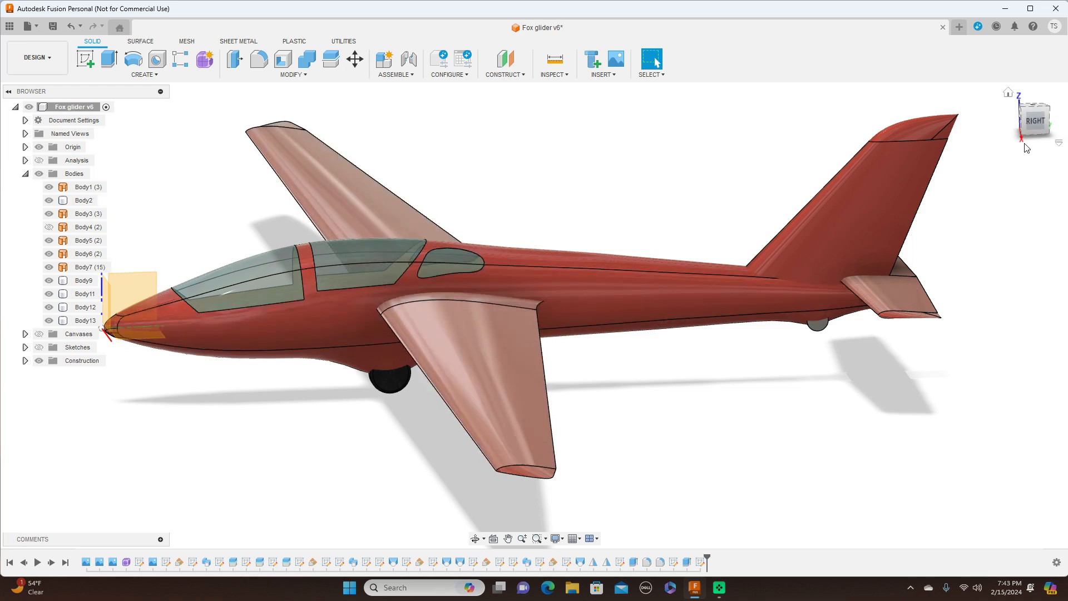
click(1031, 123)
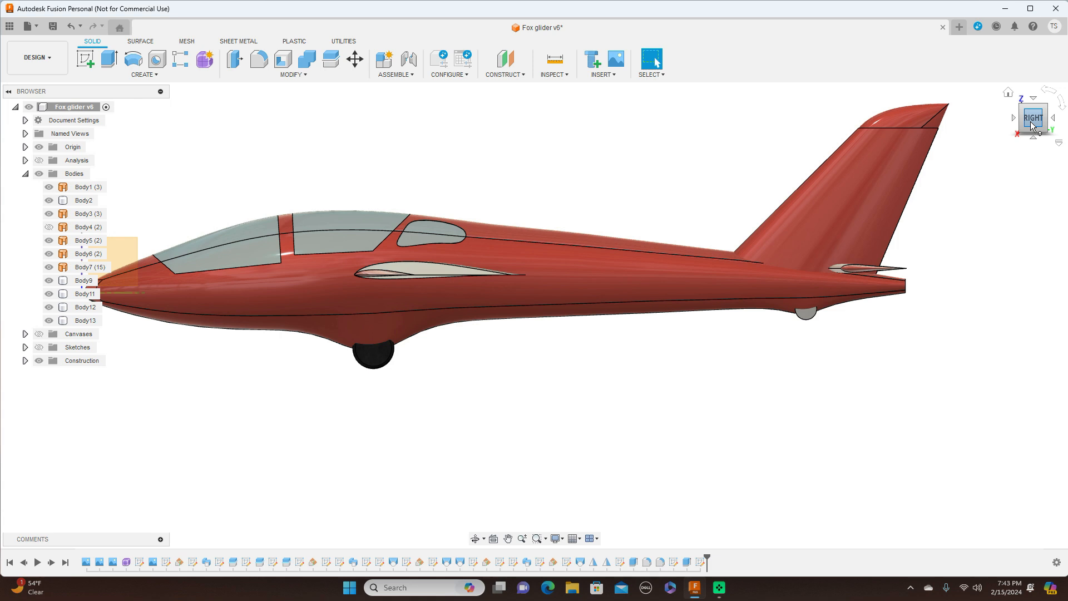
scroll(932, 321, down, 2)
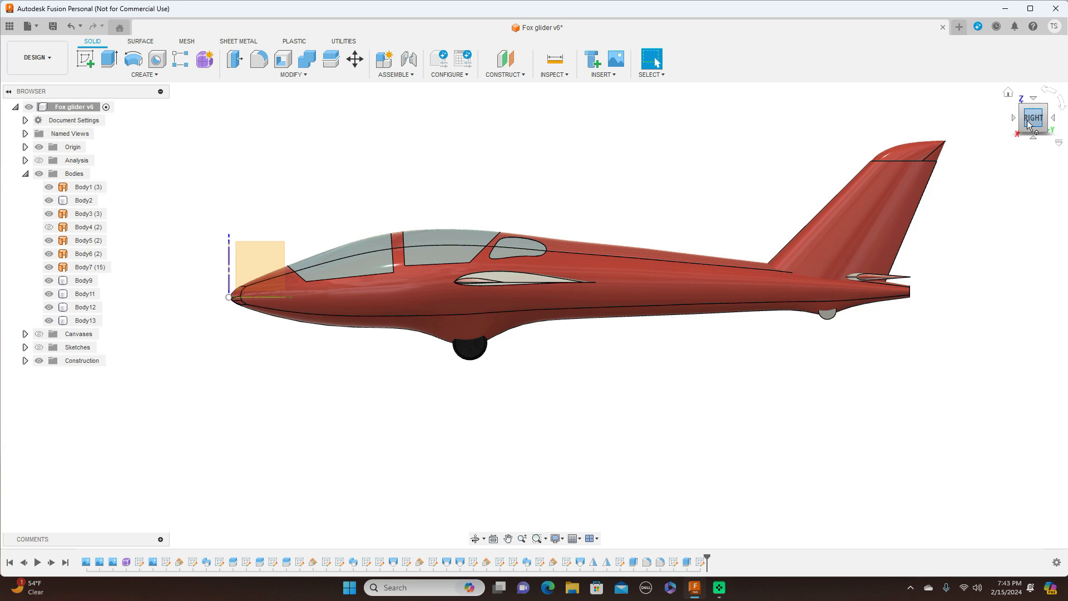
drag(1033, 110, 1037, 125)
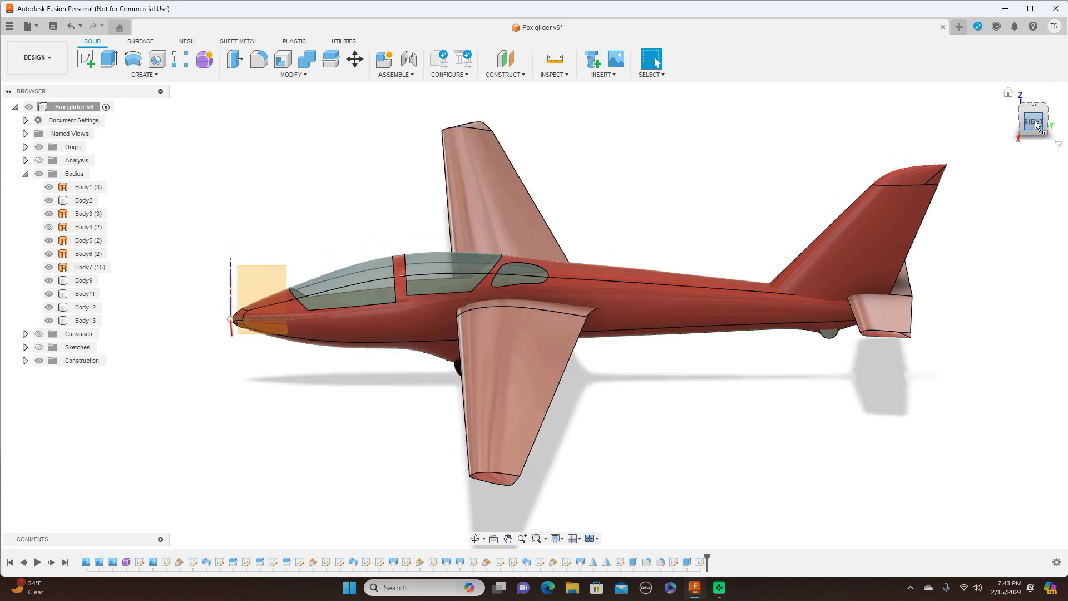
drag(1037, 125, 1036, 123)
click(1035, 124)
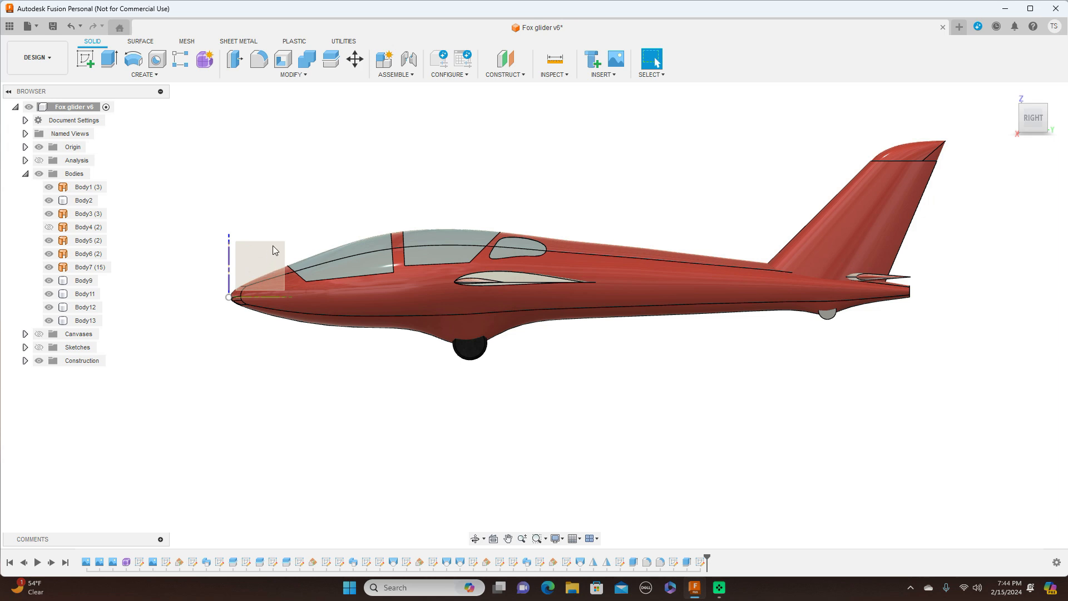
- Review the Split Body command's body and splitting tool selections, and leave it without splitting anything
click(391, 282)
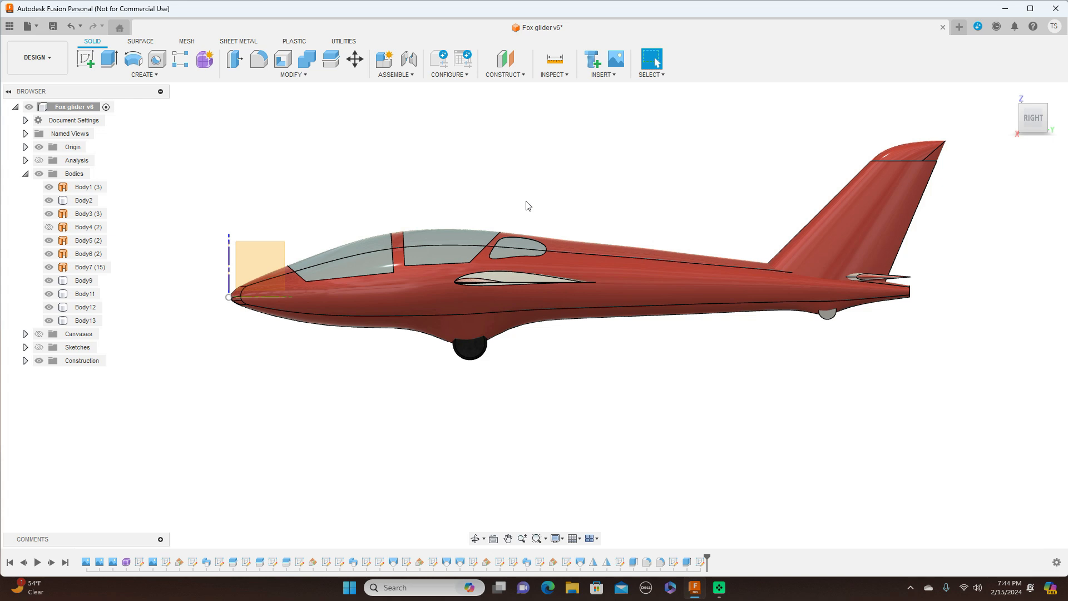
click(310, 80)
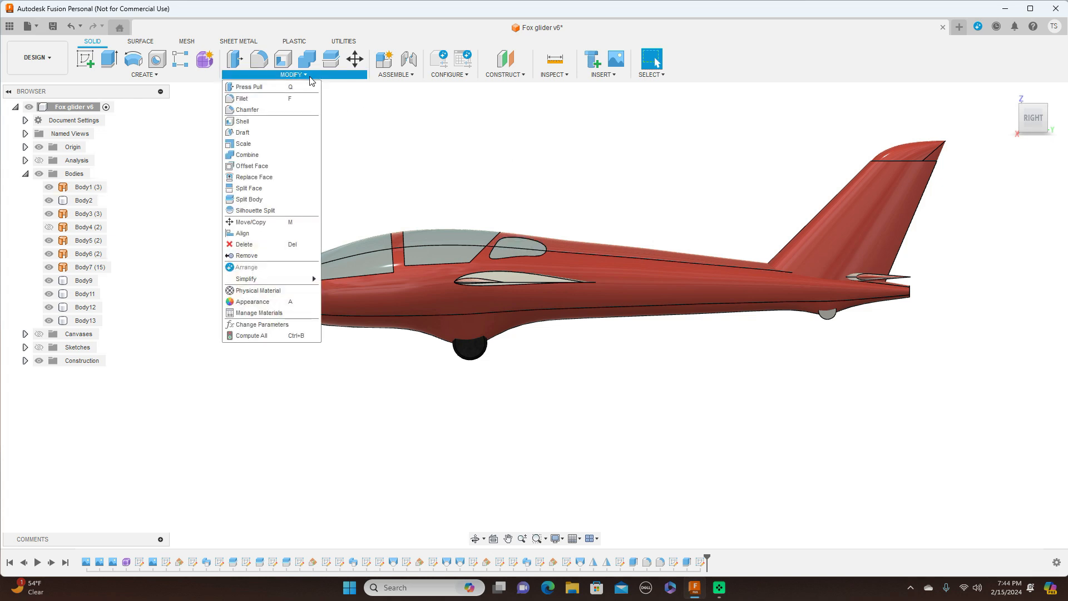
click(273, 199)
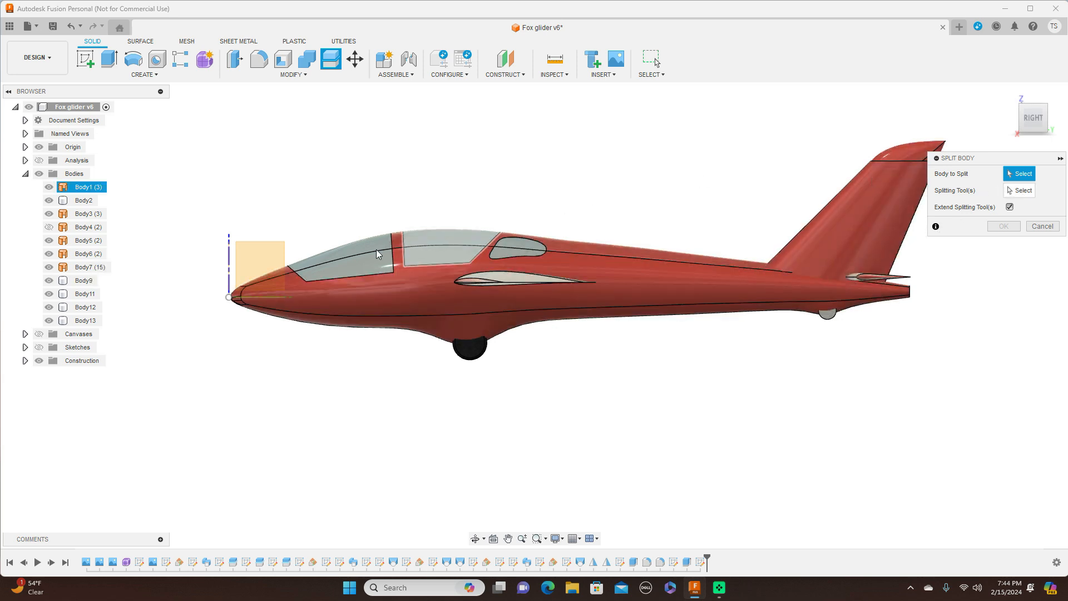
click(1043, 228)
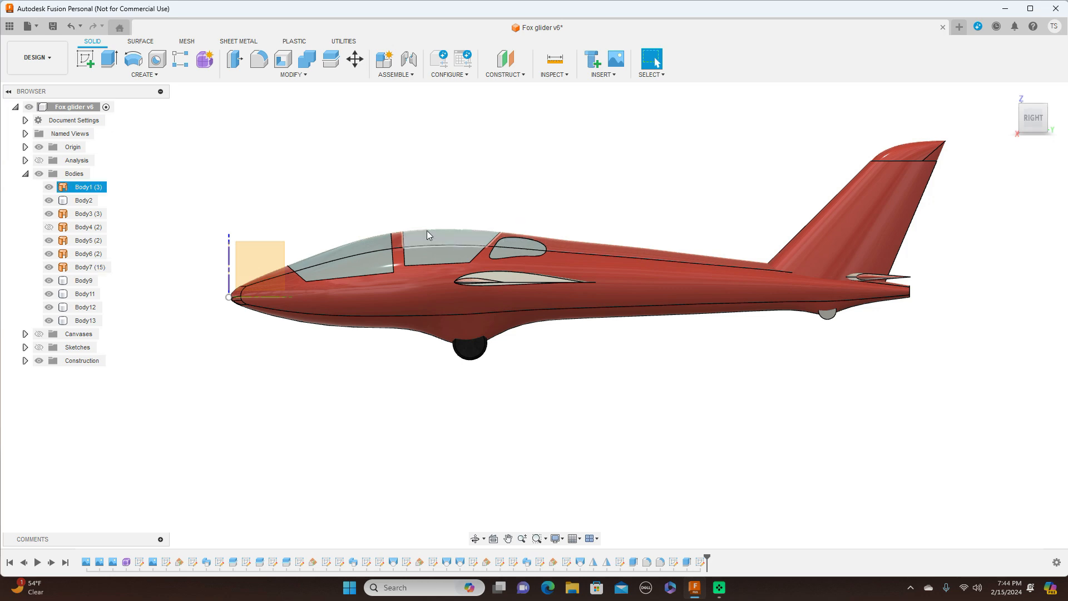
- Hide the origin planes and inspect the finished glider from the front quarter, the side and slightly above
mouse_move(1027, 118)
mouse_down()
mouse_move(1035, 134)
mouse_move(1046, 126)
mouse_move(1048, 144)
mouse_move(1046, 129)
mouse_up()
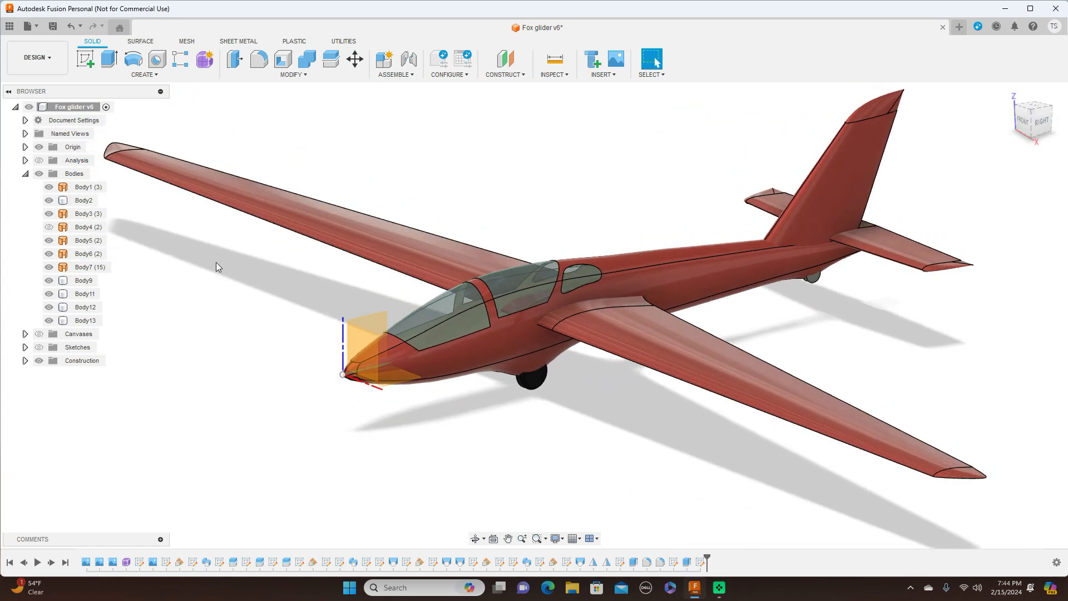
click(39, 147)
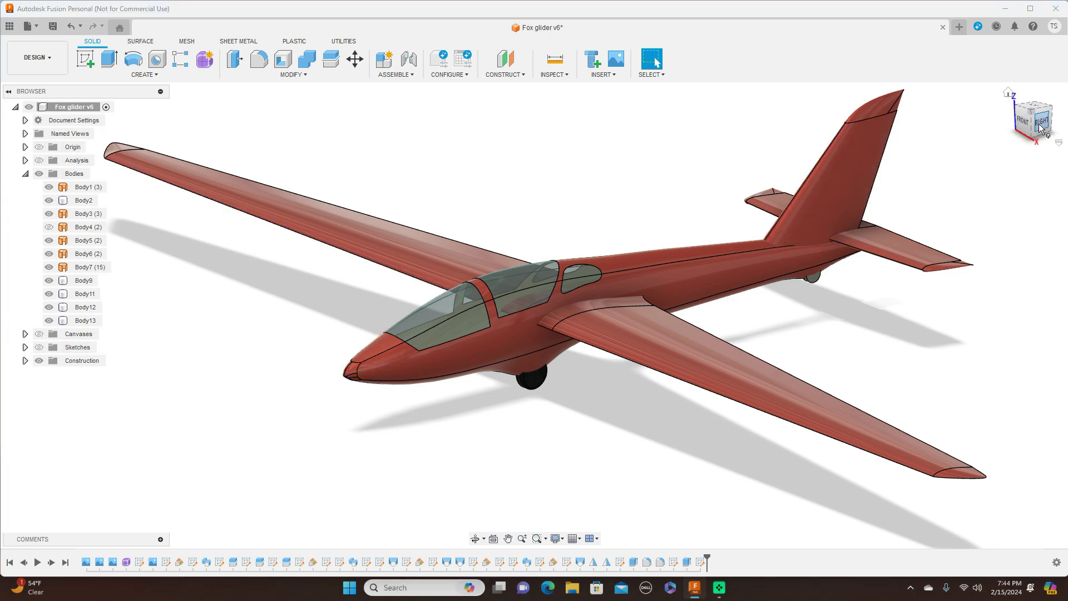
mouse_move(1039, 129)
mouse_down()
mouse_move(1019, 116)
mouse_move(993, 137)
mouse_move(1041, 136)
mouse_move(1037, 113)
mouse_up()
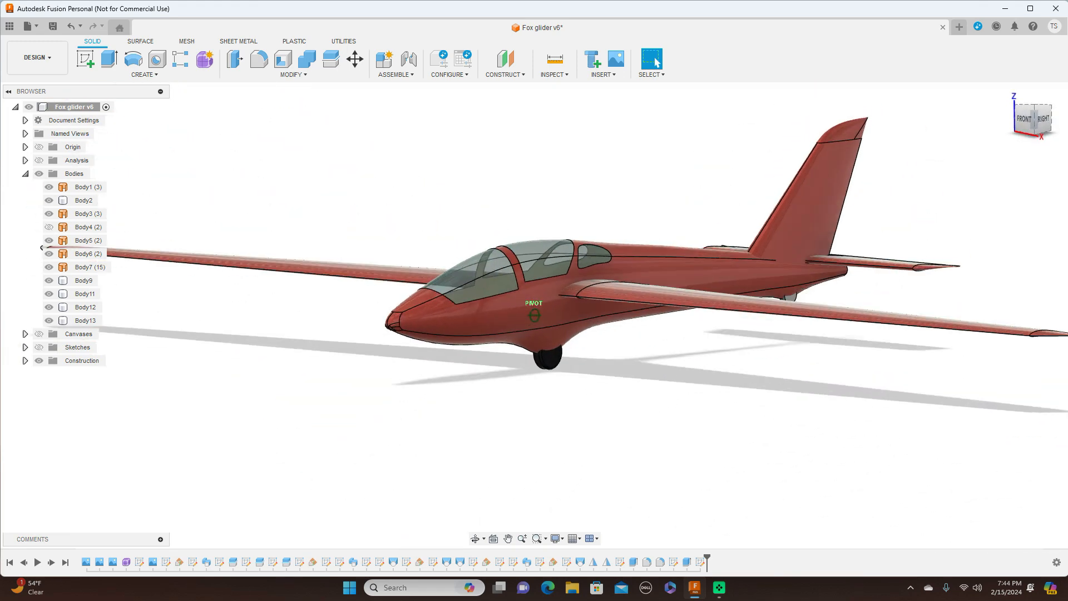
drag(1037, 113, 1034, 132)
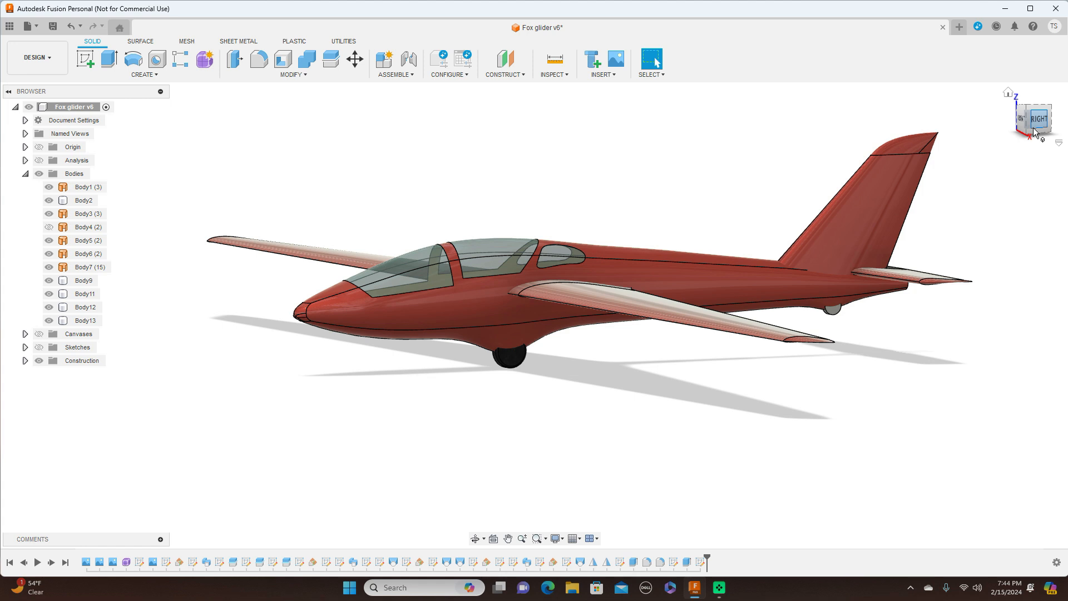
drag(1034, 133, 1039, 140)
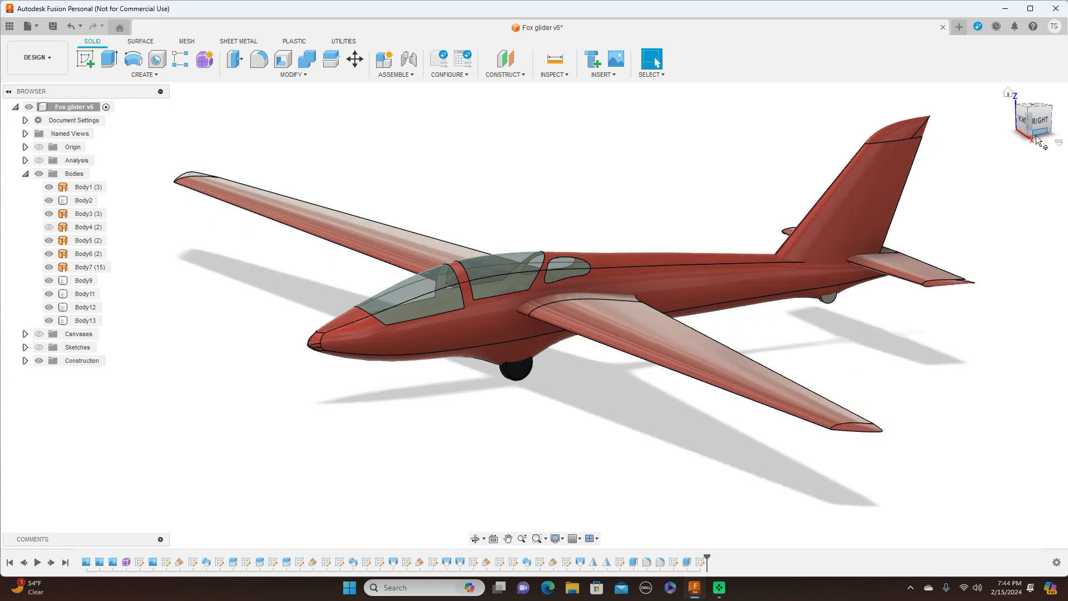
mouse_move(1037, 140)
mouse_down()
mouse_move(1067, 135)
mouse_move(1065, 121)
mouse_move(1051, 125)
mouse_up()
click(1044, 118)
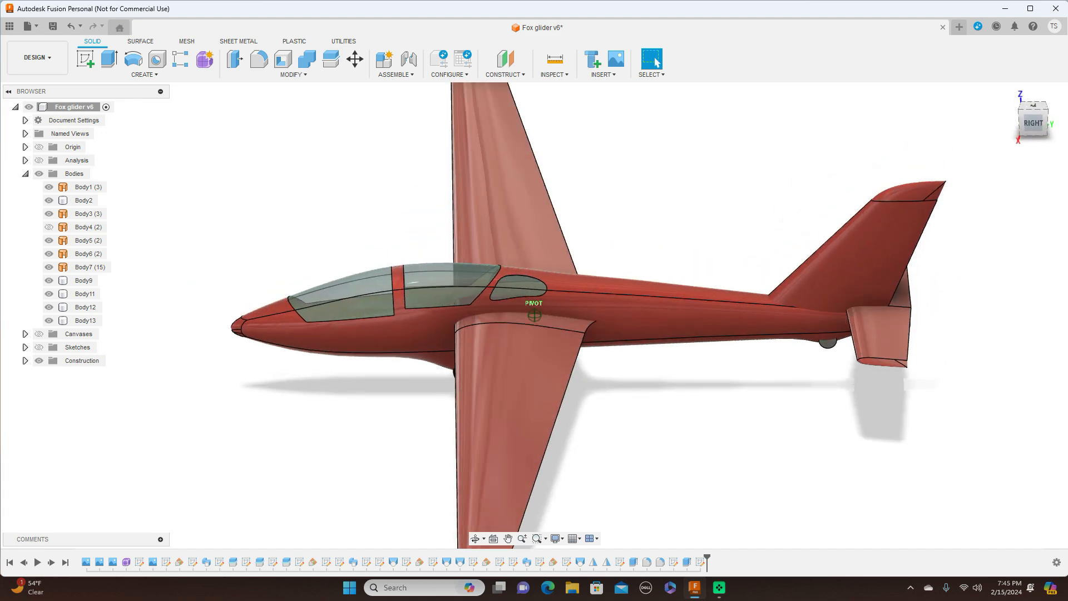
mouse_move(1035, 120)
mouse_down()
mouse_move(1040, 112)
mouse_move(1026, 131)
mouse_up()
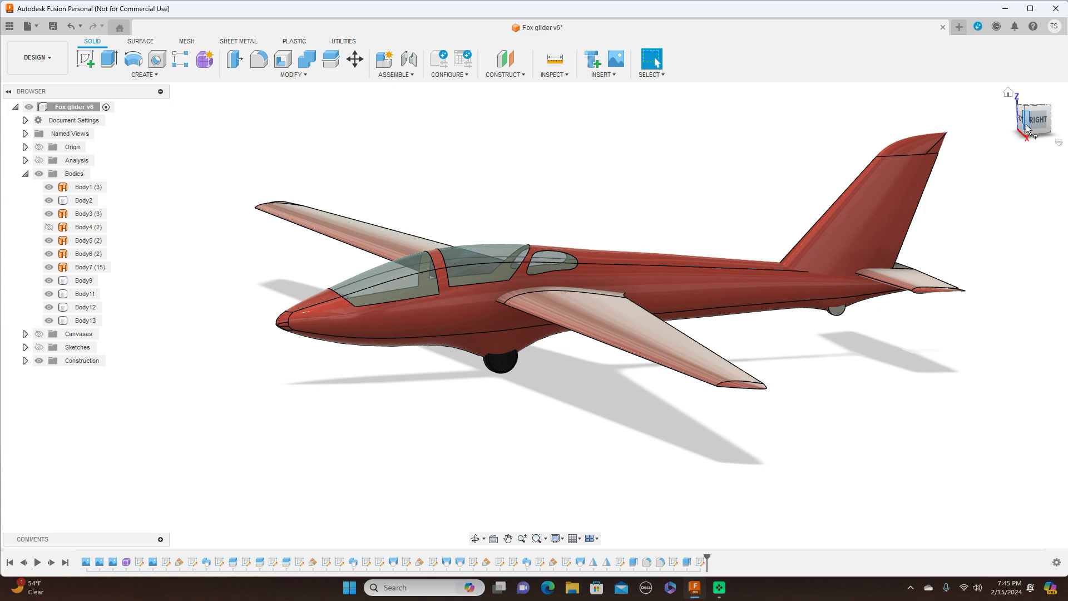
drag(1026, 130, 1056, 125)
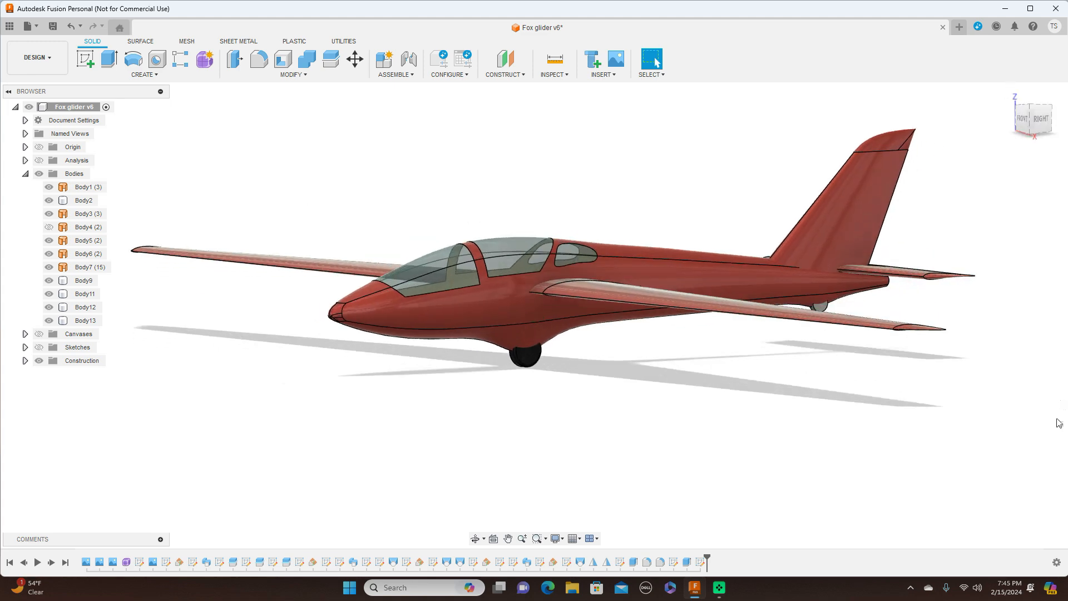